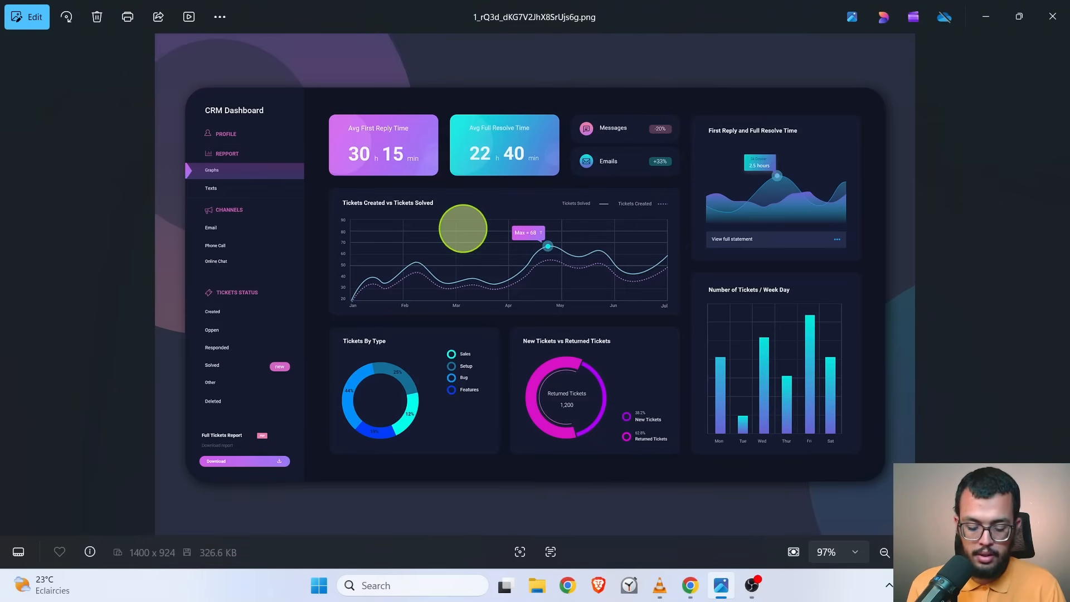
- Compare the CRM dashboard and table editor example images in the photo viewer
key(Right)
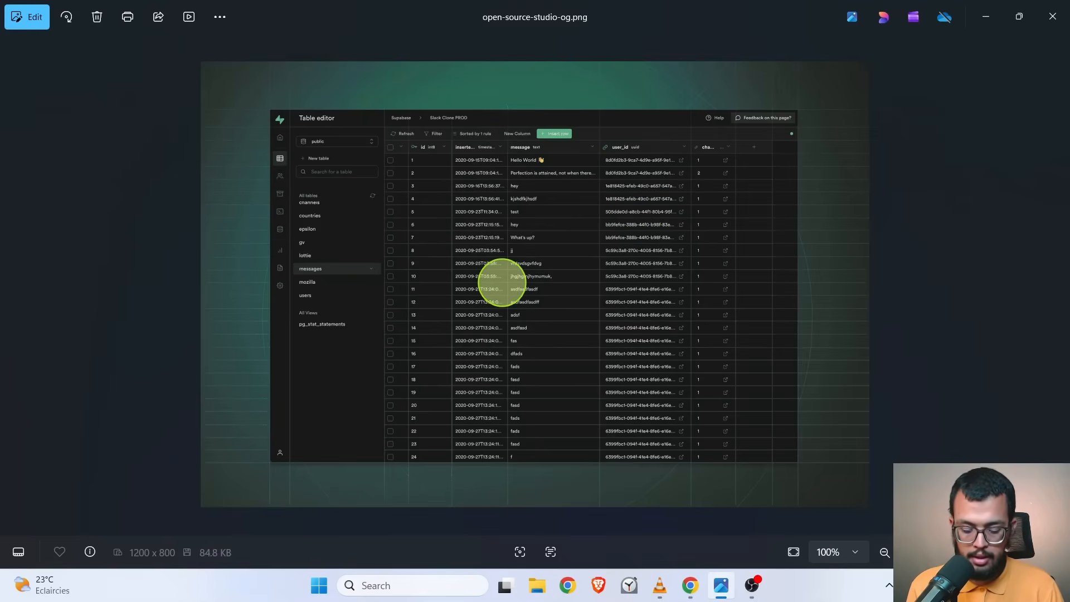
key(Right)
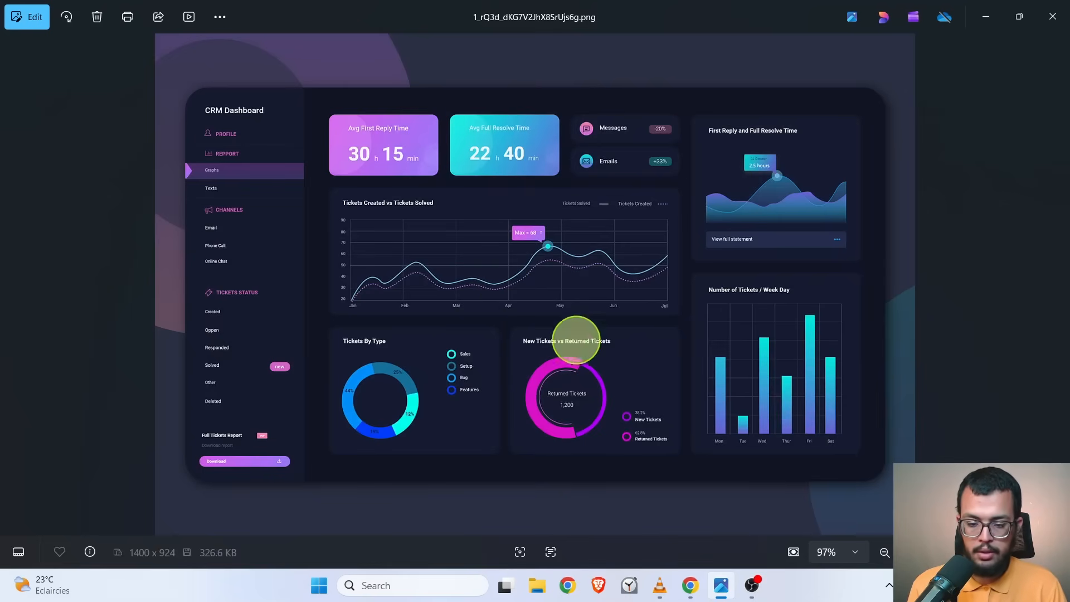
key(Left)
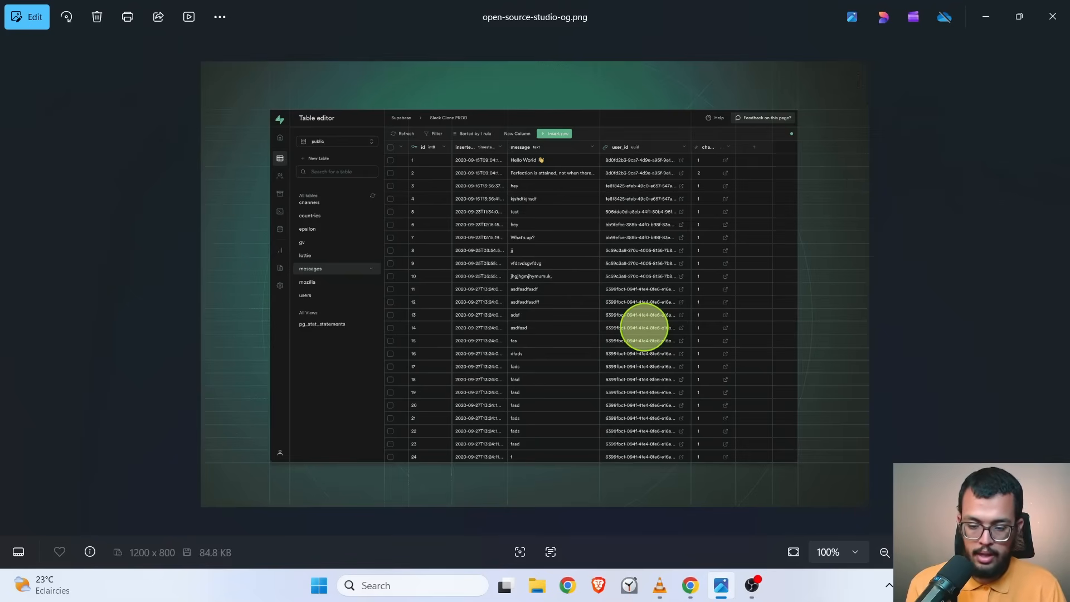
key(Right)
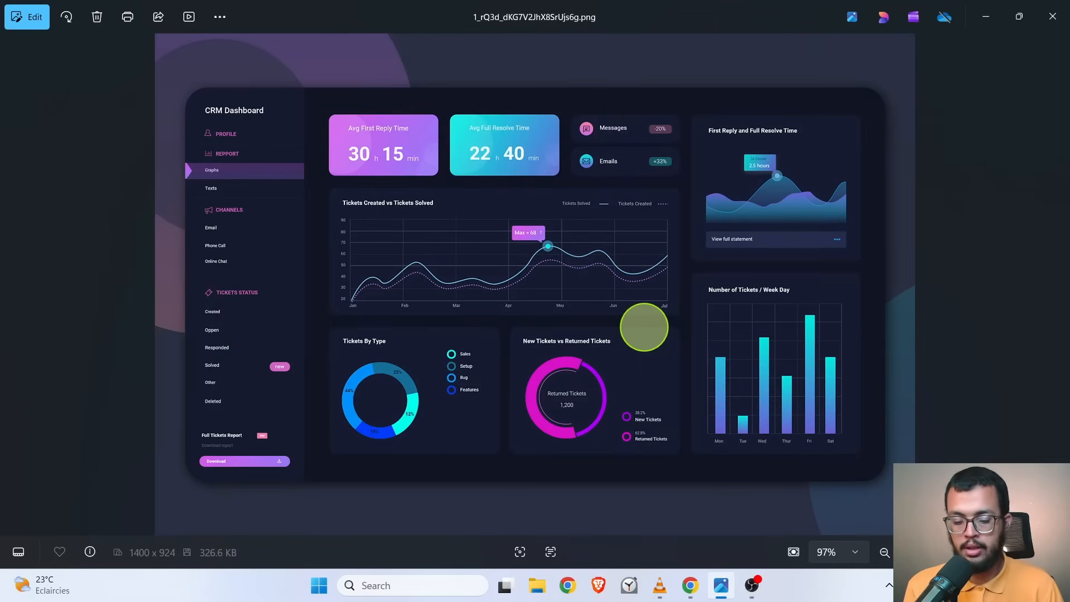
- Switch to the Whimsical Tutorial board in Chrome and examine the front-end and back-end graphics of the data diagram
click(690, 583)
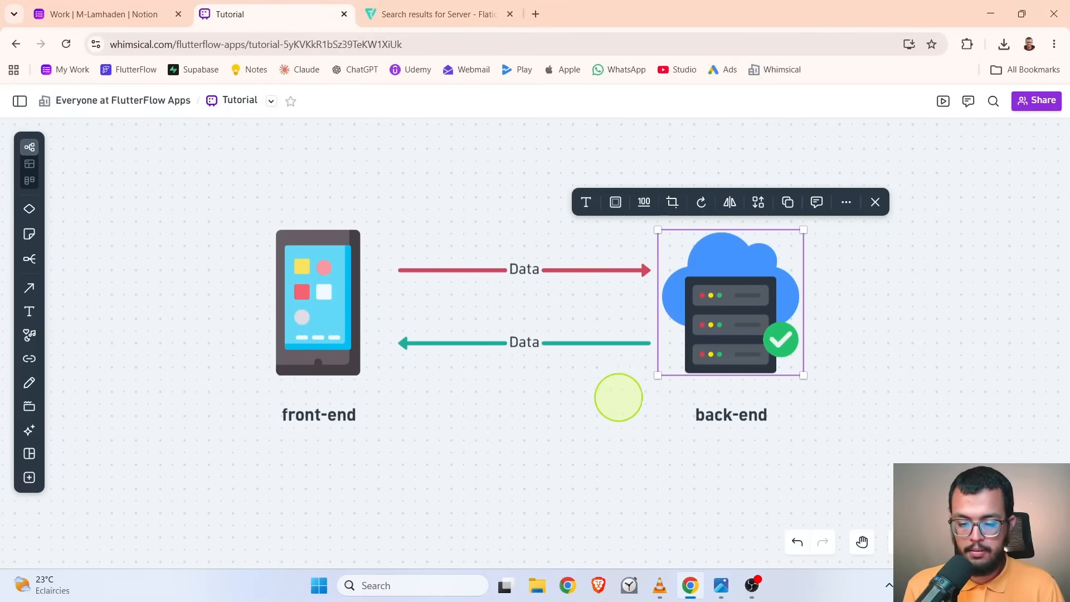
click(593, 423)
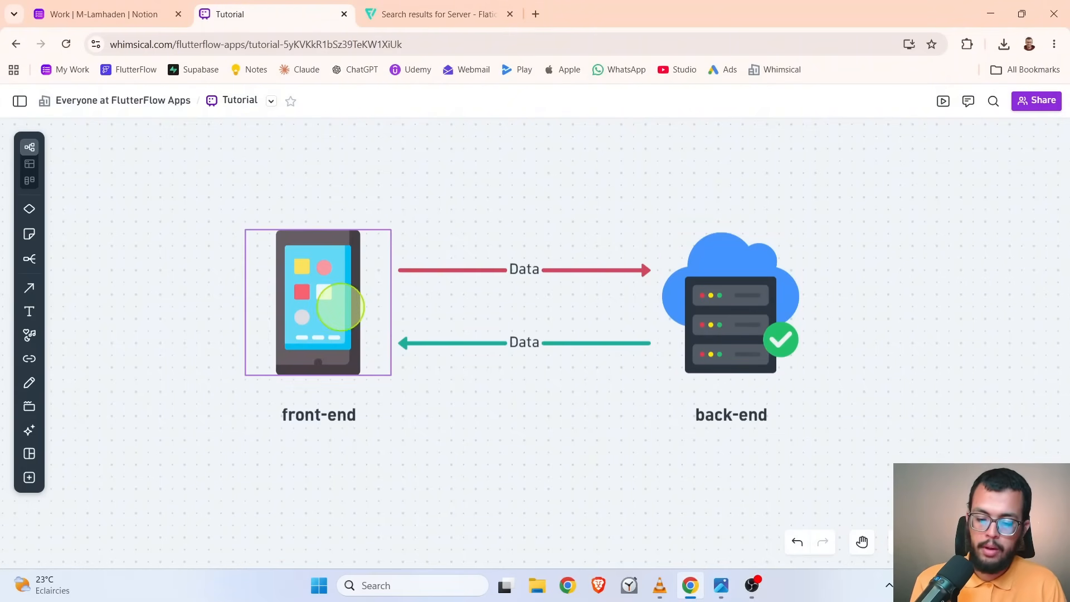
click(342, 312)
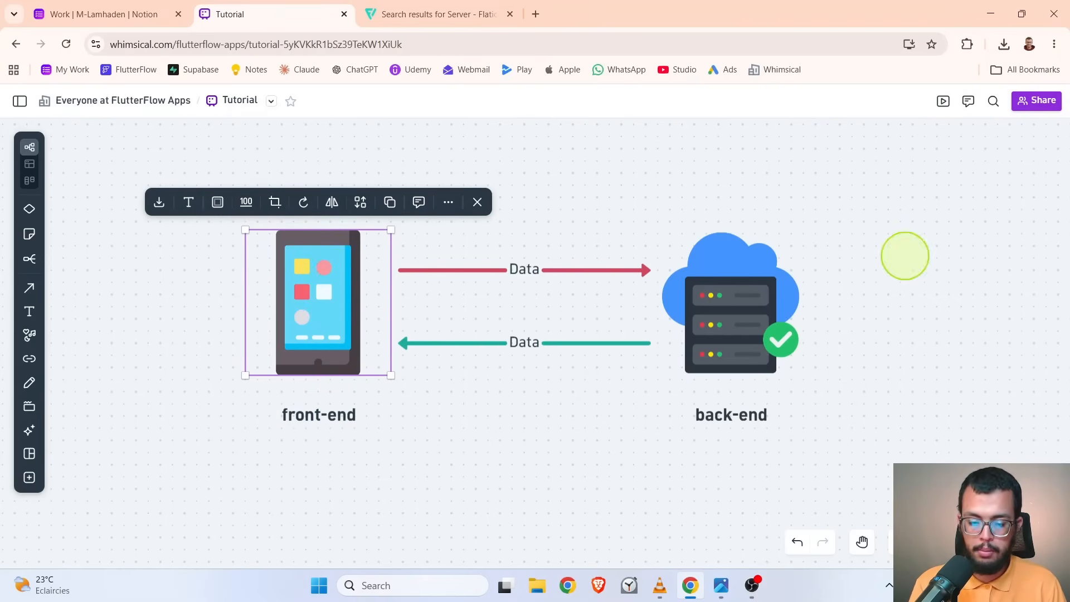
click(740, 299)
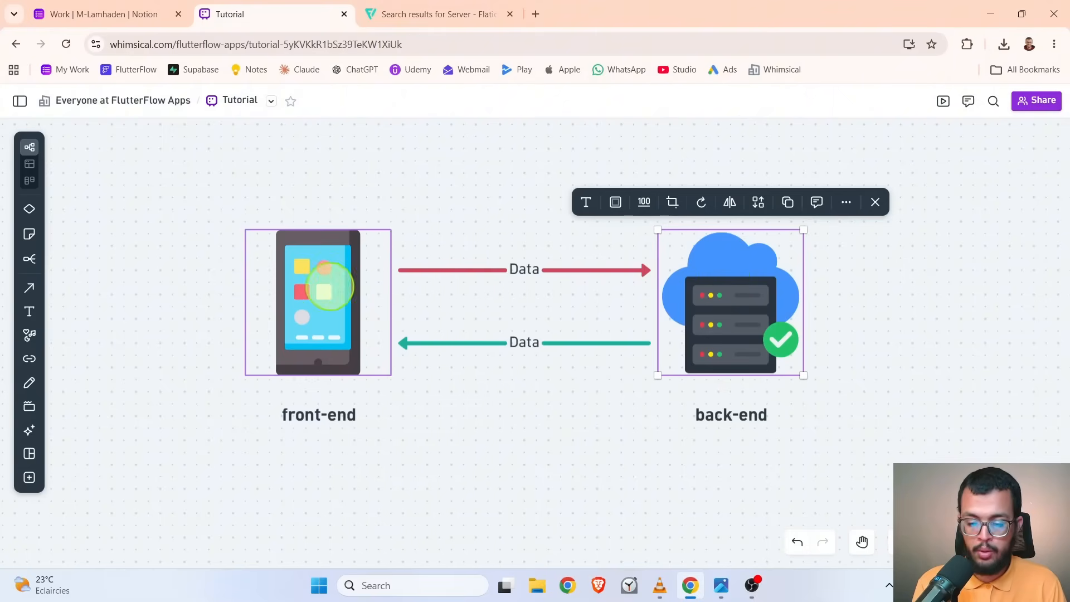
click(315, 284)
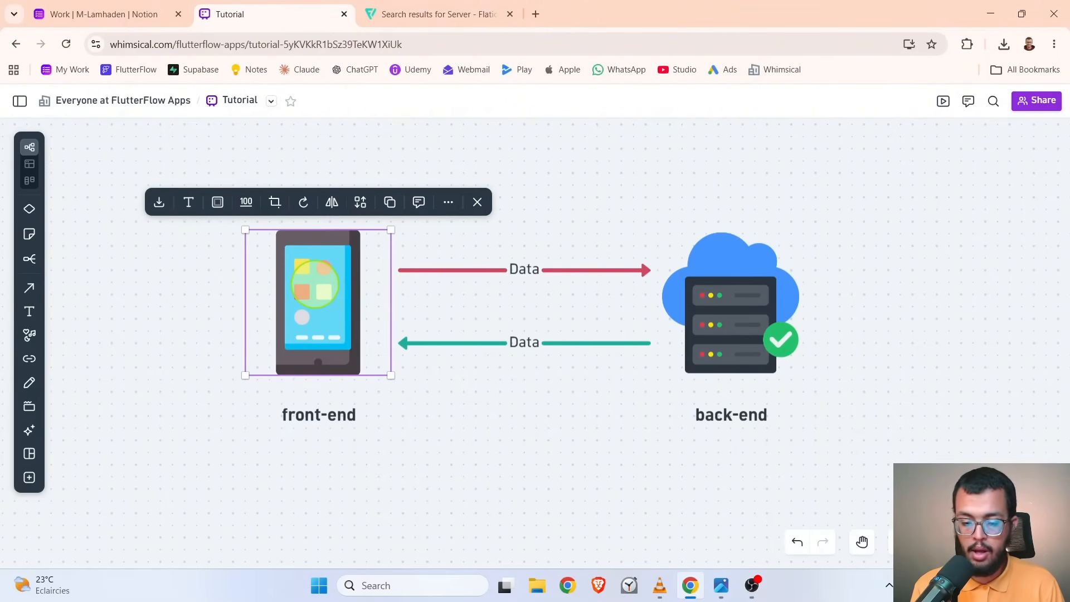
click(724, 270)
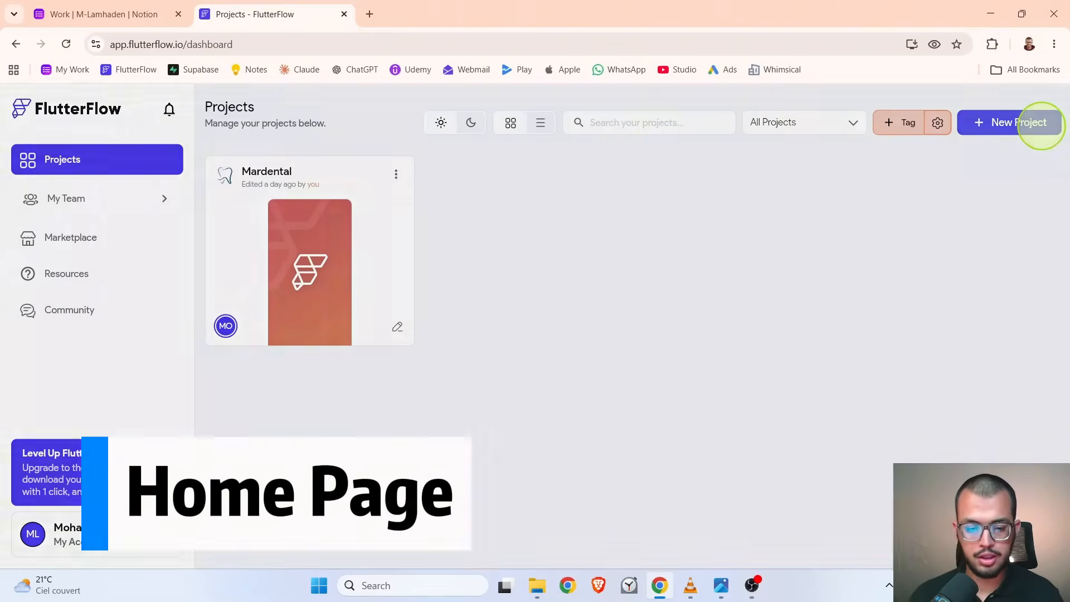
- Create a new blank FlutterFlow project named "todo list"
click(1040, 123)
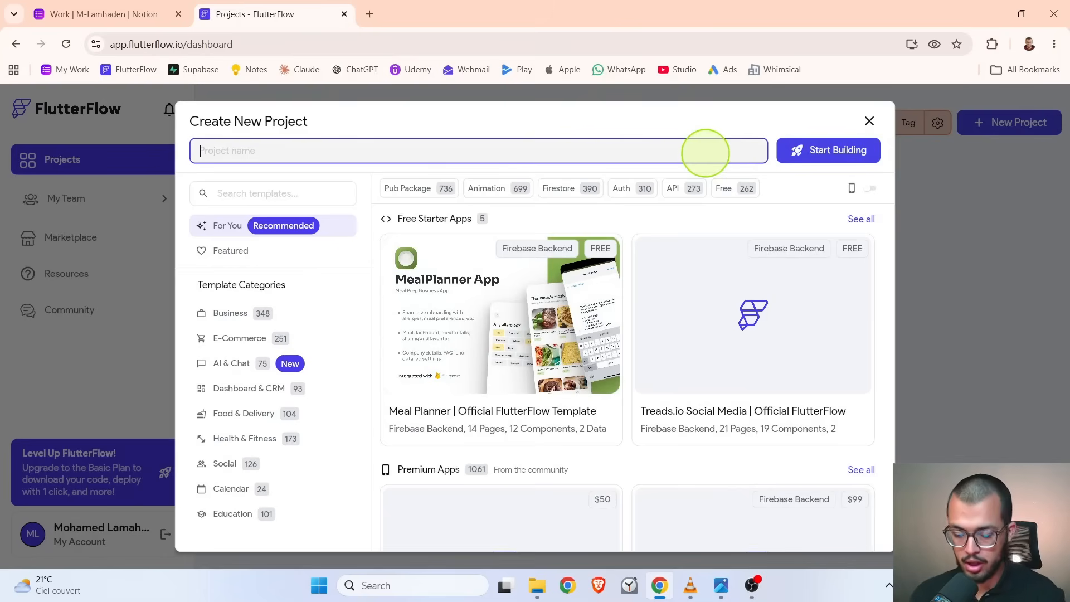
text(todo list)
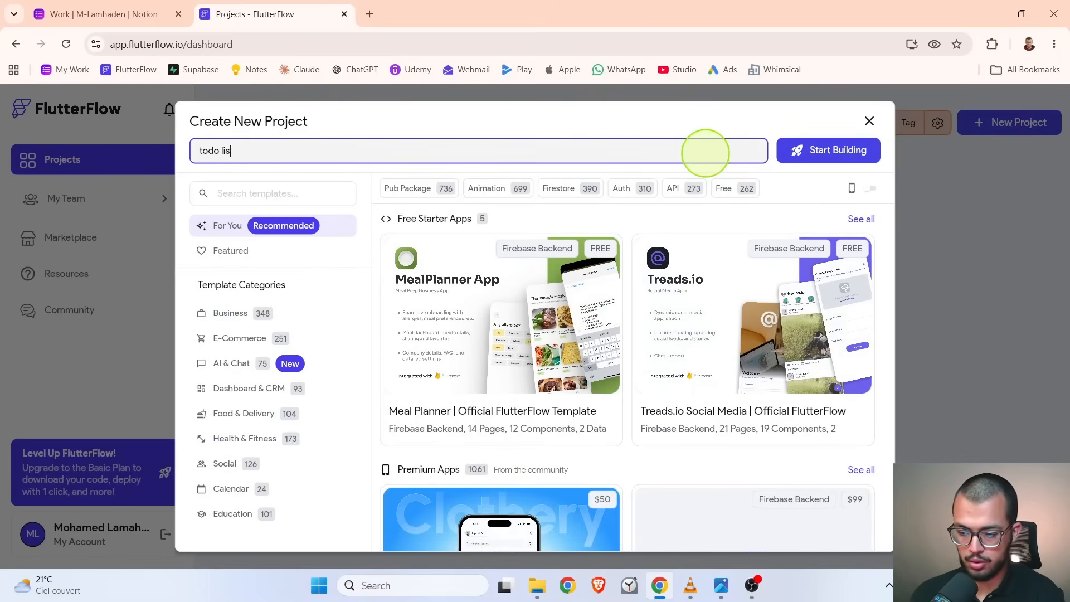
click(784, 151)
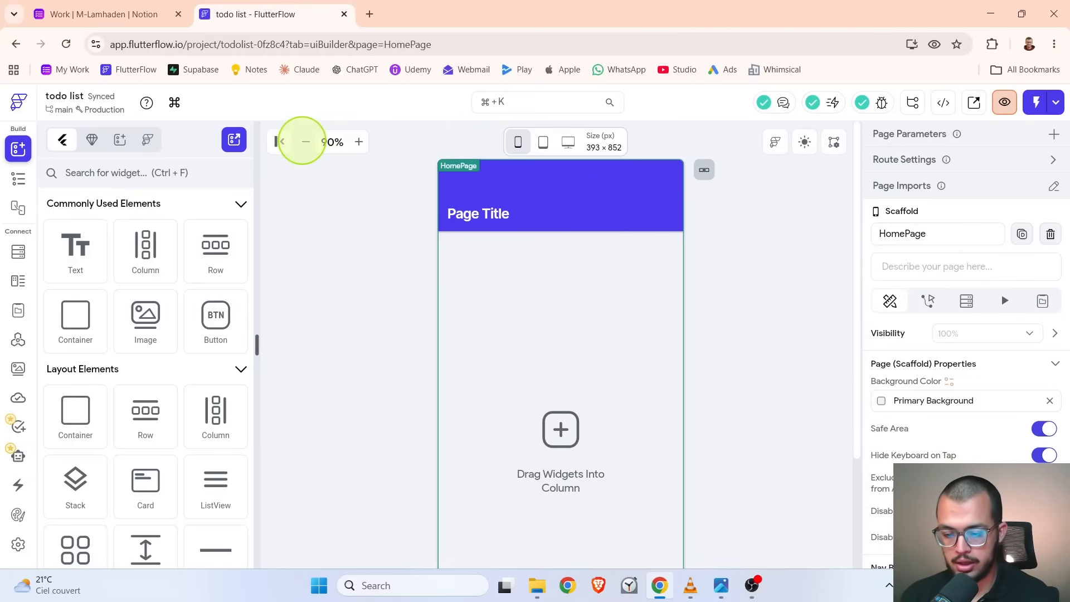
- Zoom the canvas out to 67%, split the page selector from the widget tree, and return to the widget palette
click(305, 141)
click(305, 142)
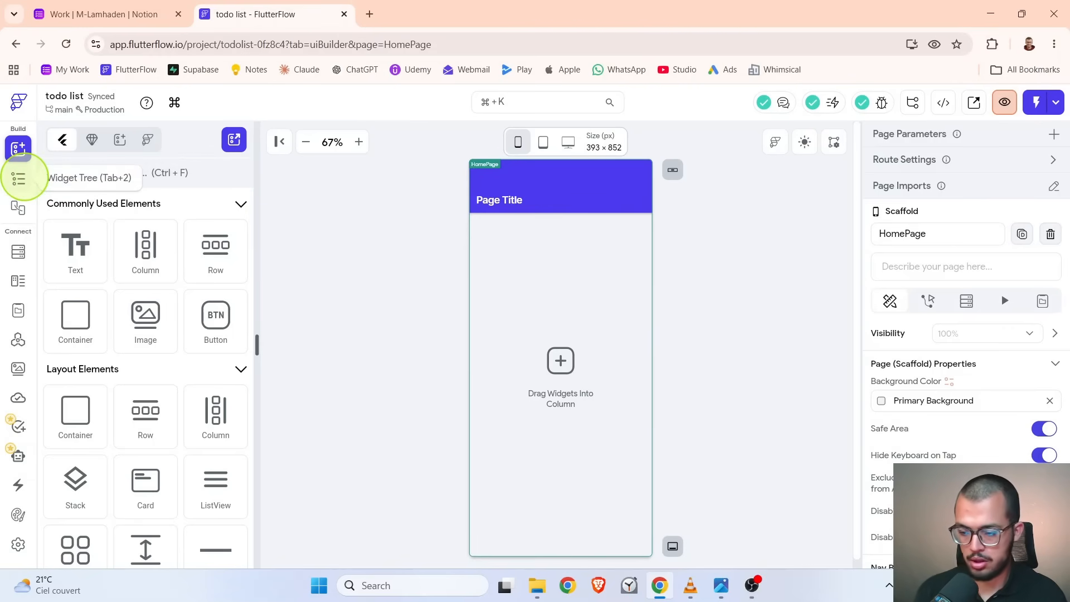
click(19, 178)
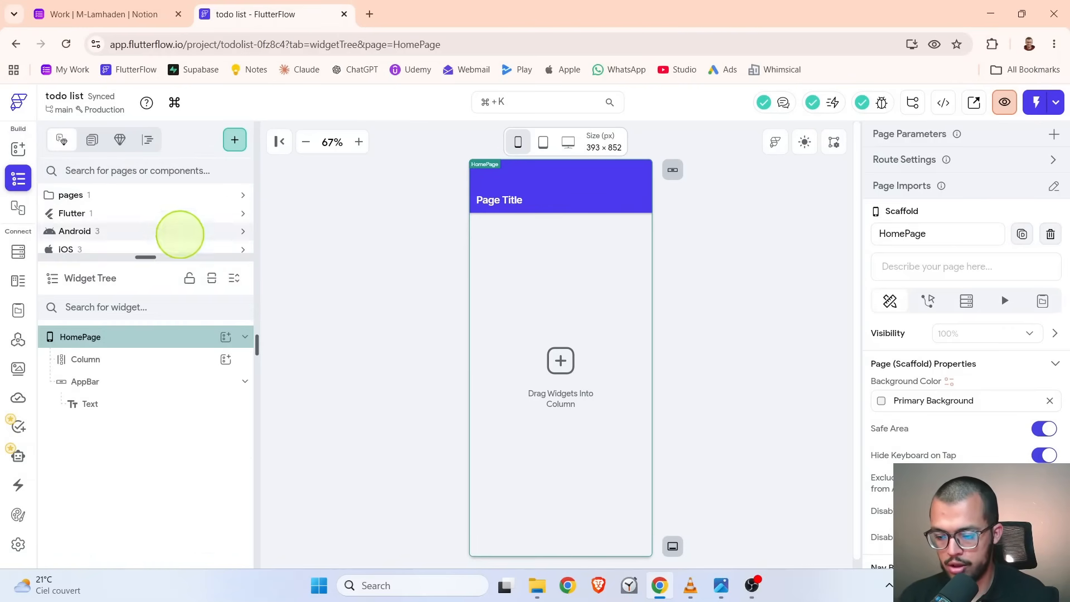
click(212, 277)
click(18, 148)
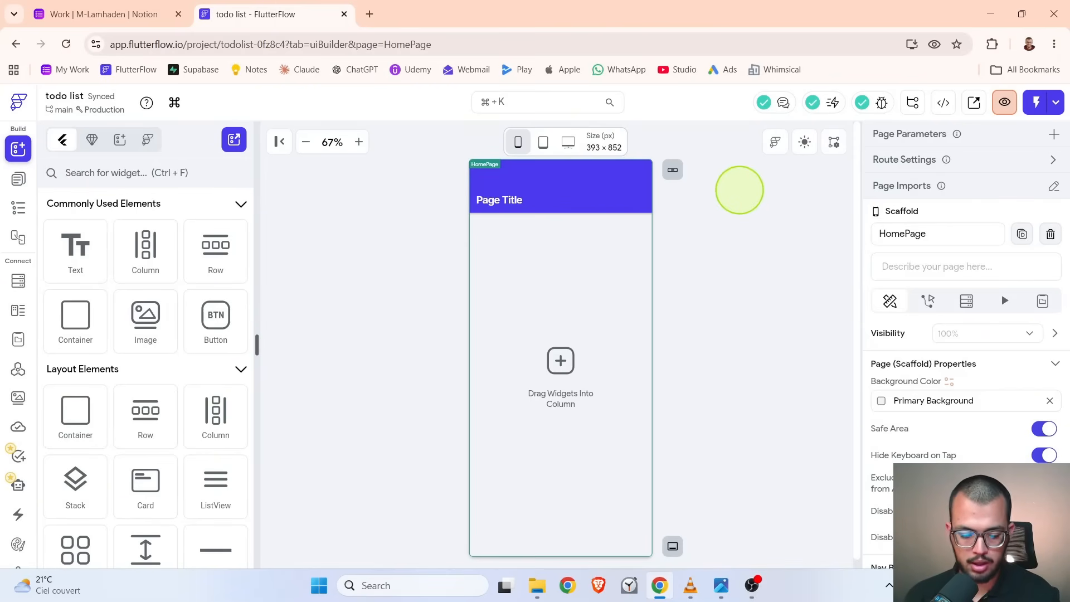
- Review the page.png design in Photos, and expand the pages folder in FlutterFlow's page selector
click(721, 585)
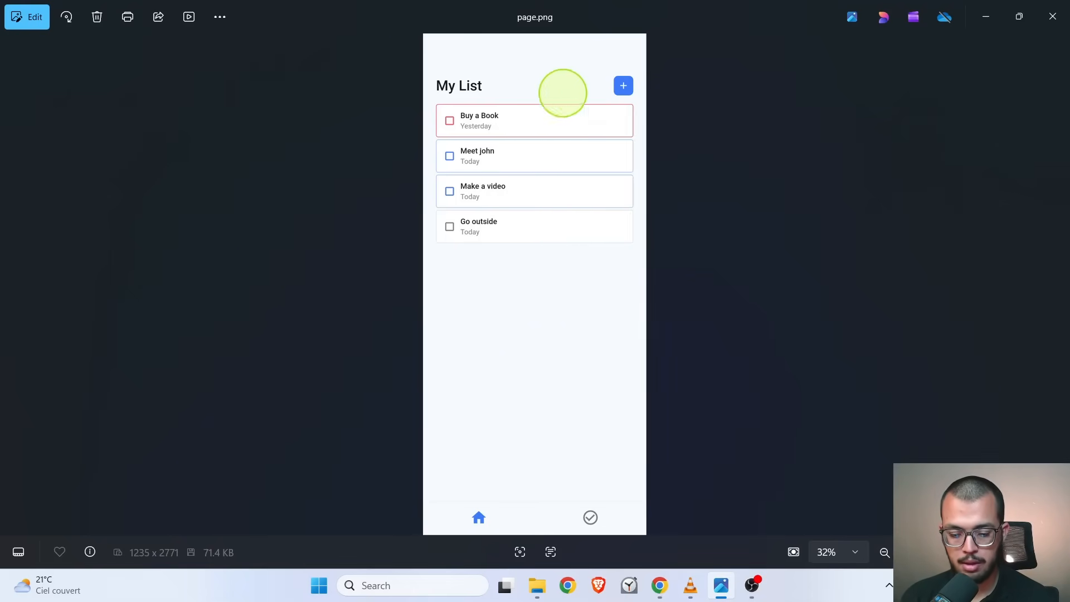
click(658, 584)
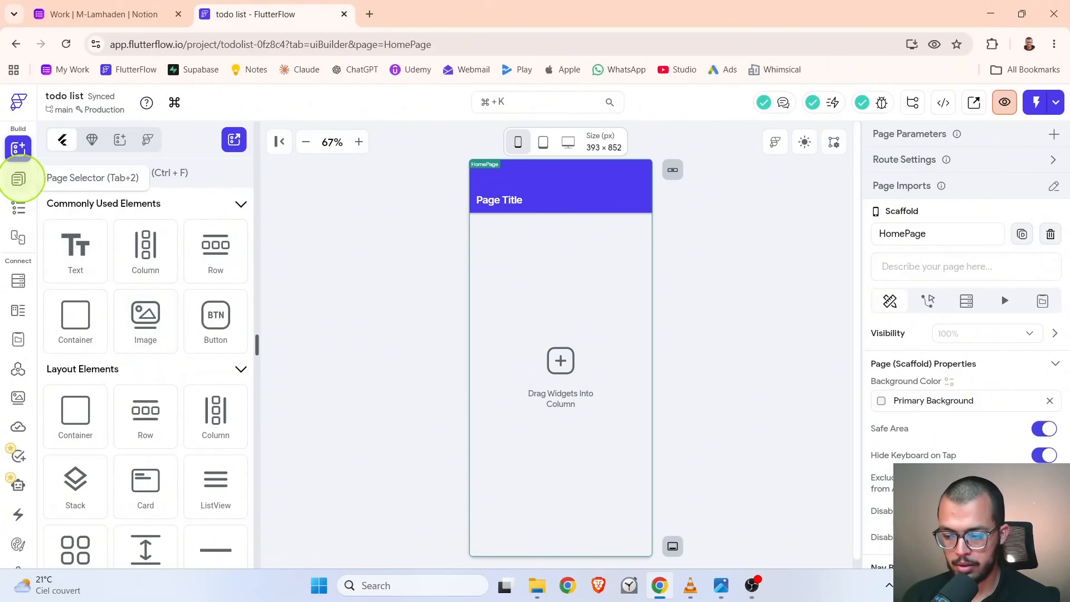
click(19, 179)
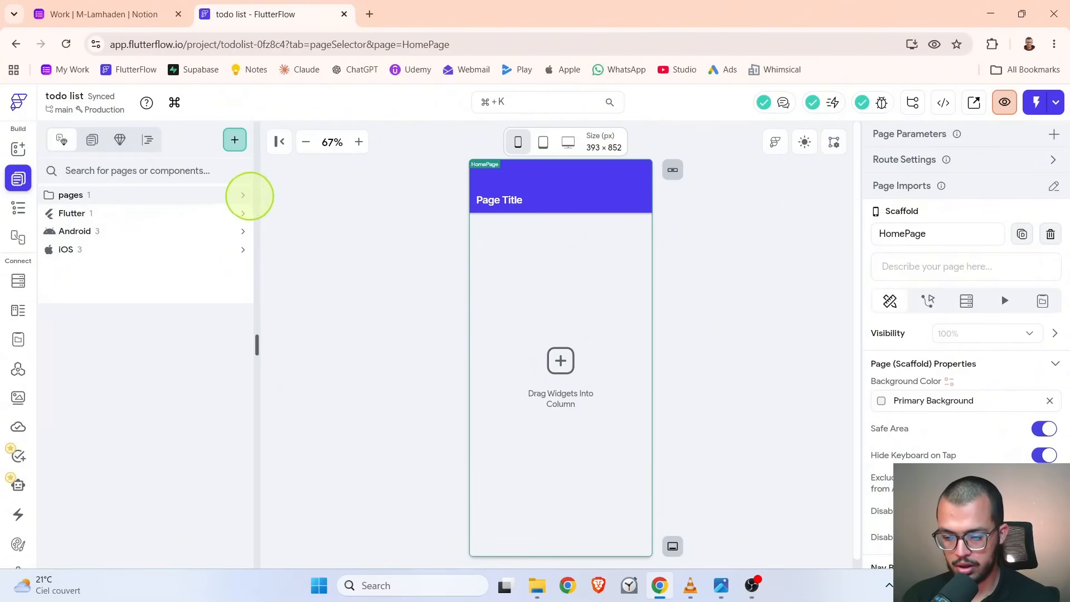
click(240, 196)
click(220, 197)
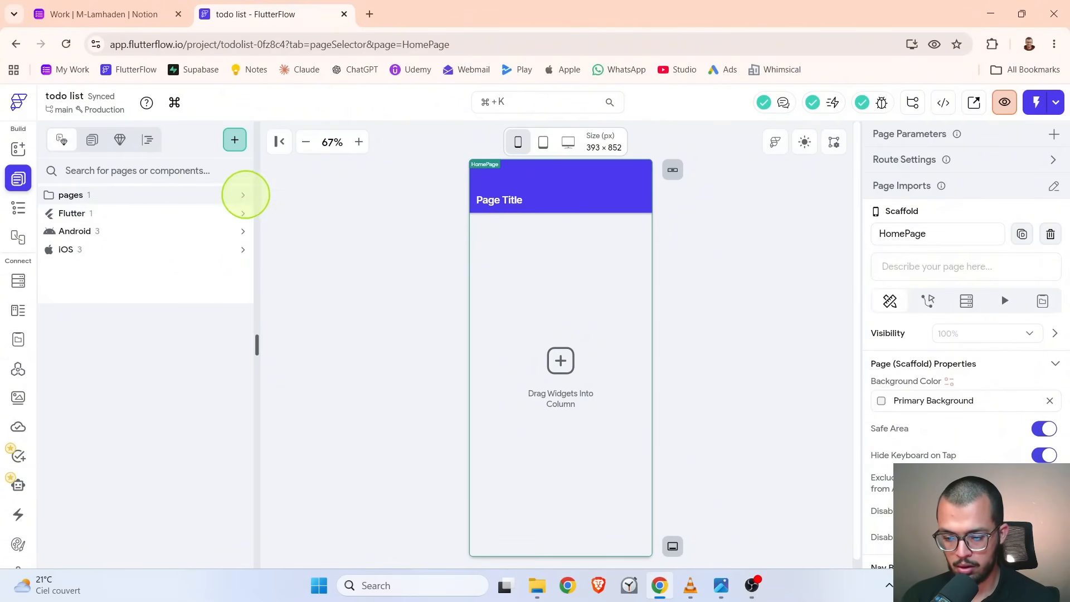
click(189, 196)
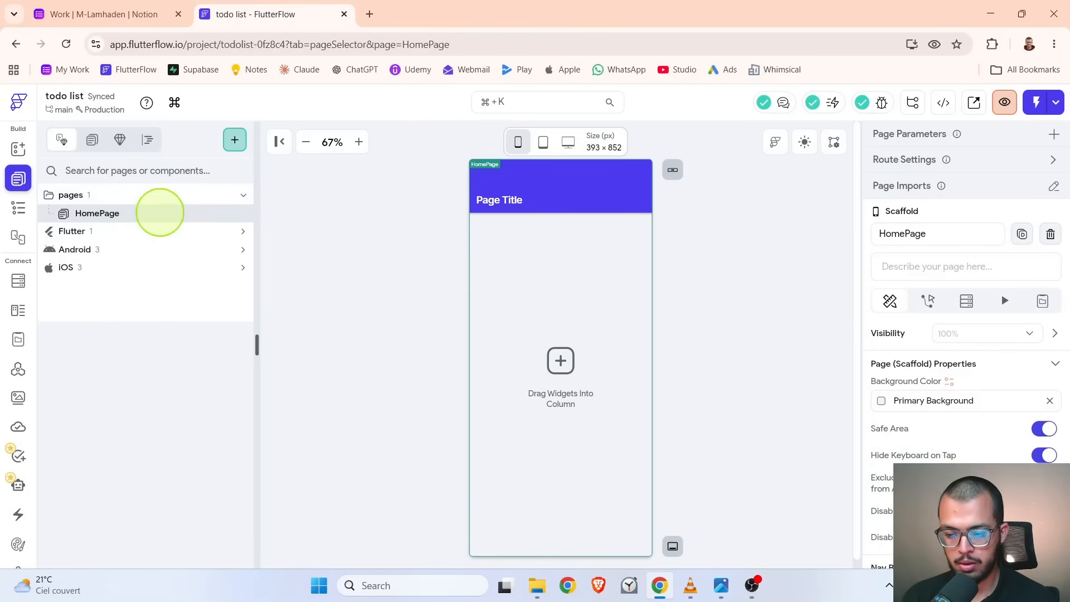
- Examine the HomePage widget tree and the page selector, both as separate views and combined in one
click(19, 208)
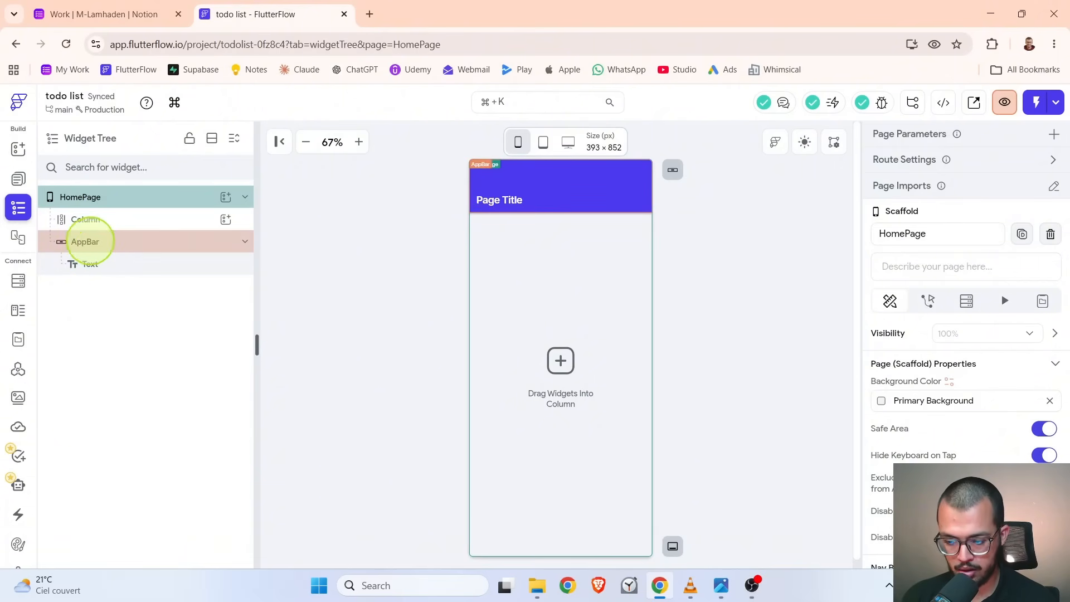
click(18, 180)
click(18, 208)
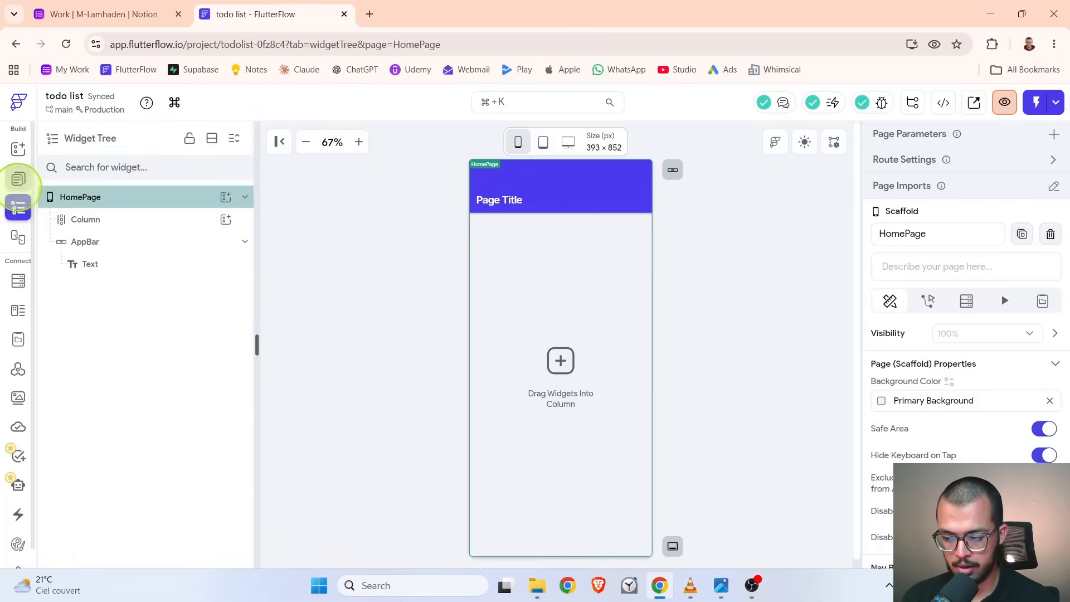
click(18, 179)
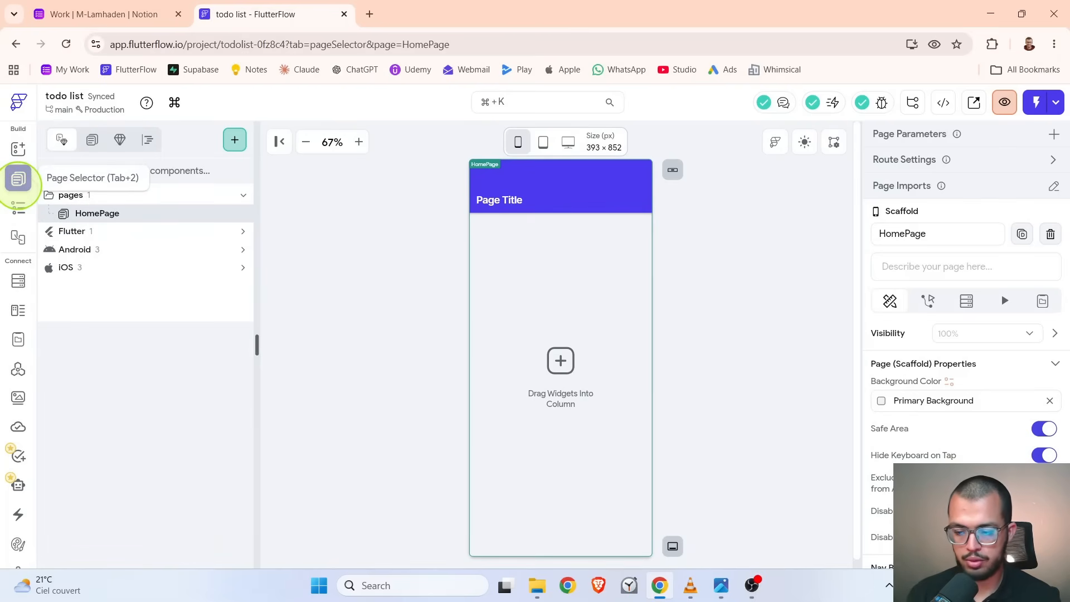
click(19, 208)
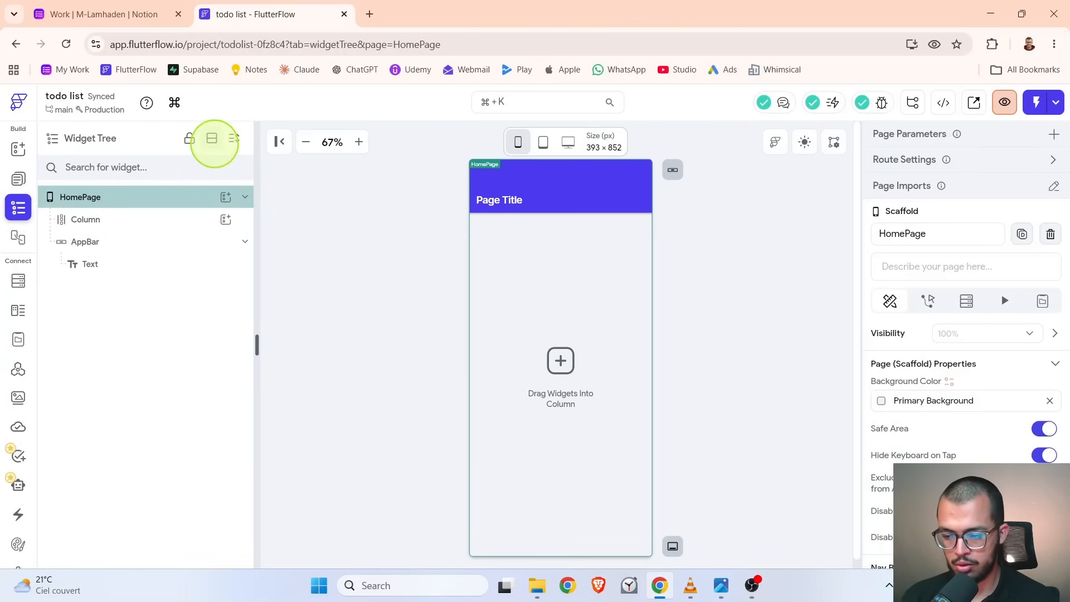
click(211, 138)
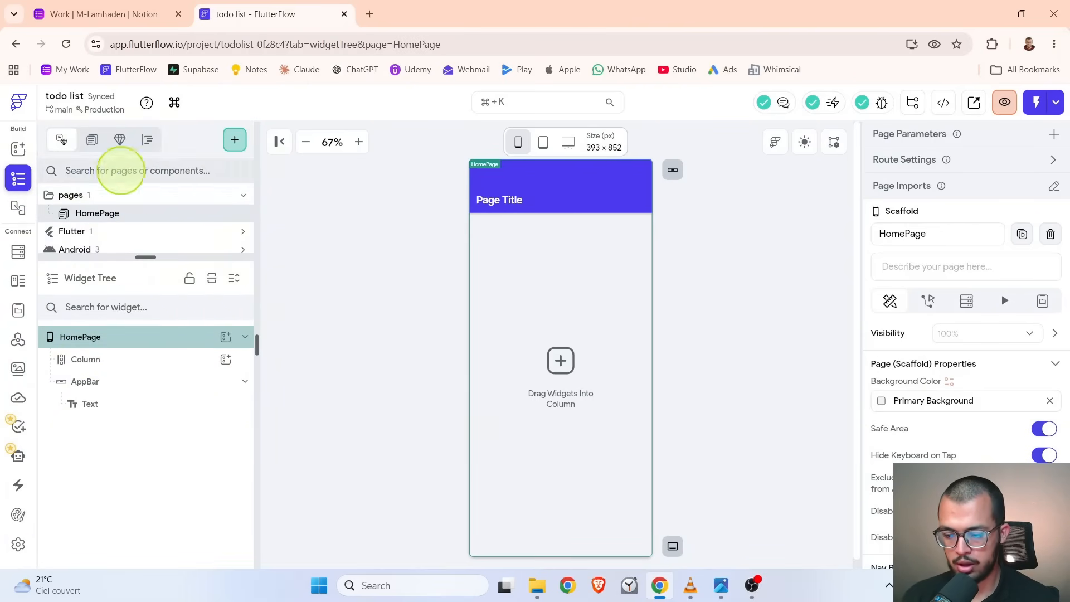
click(211, 277)
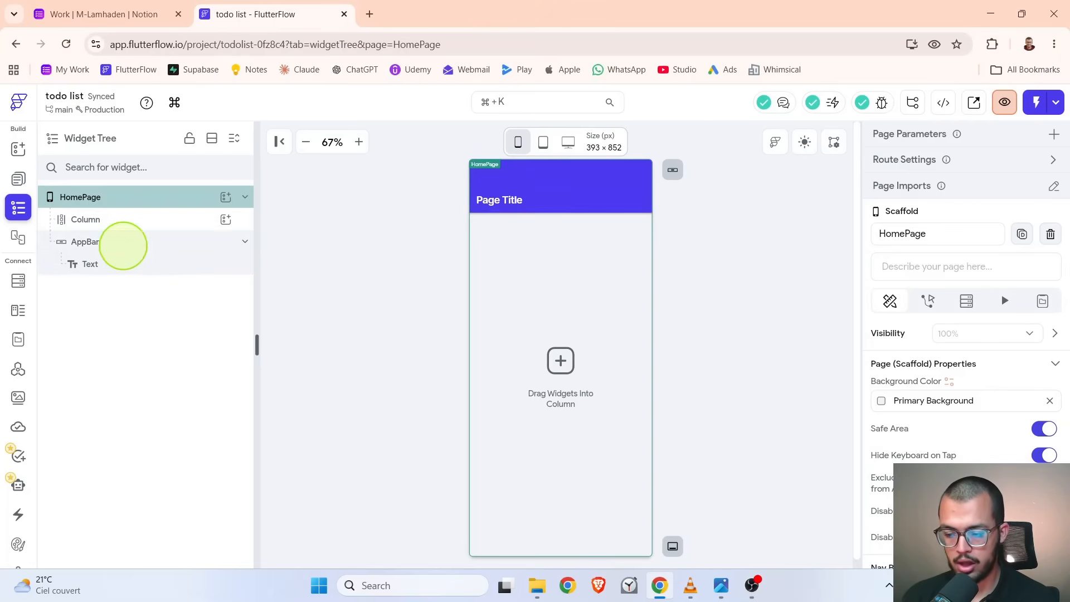
- Delete the AppBar from the HomePage widget tree
click(123, 243)
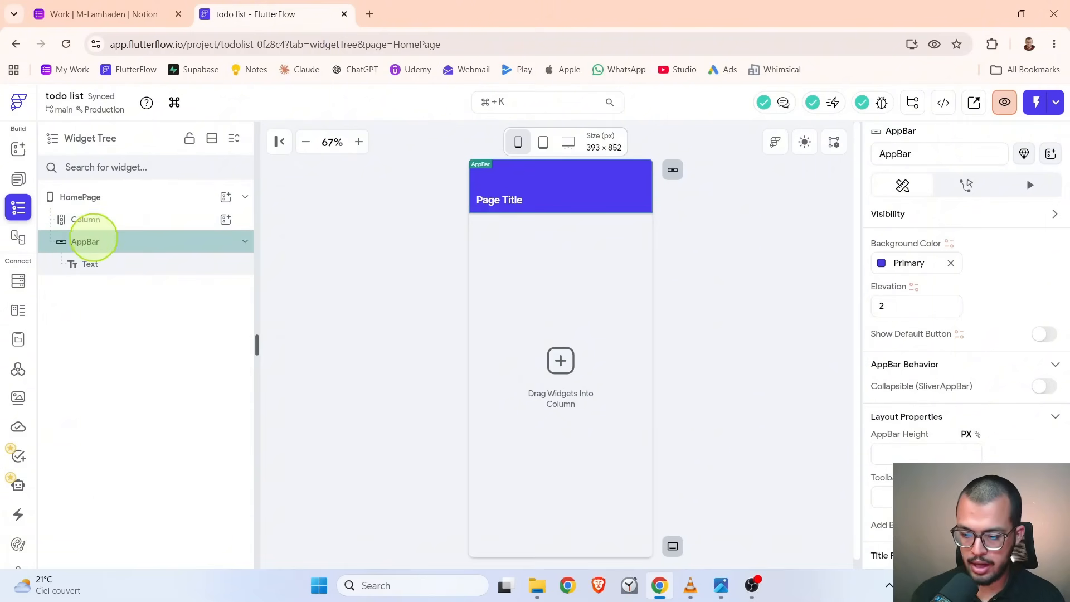
right_click(97, 243)
click(270, 263)
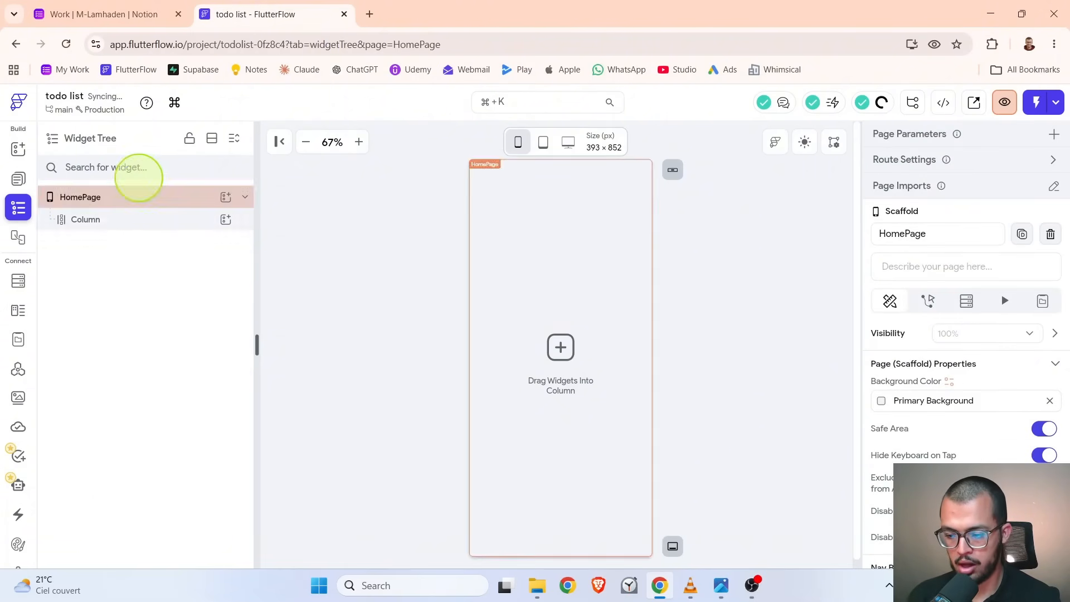
- Select the HomePage's Column and check the layout of the page.png design in Photos
click(136, 198)
click(136, 222)
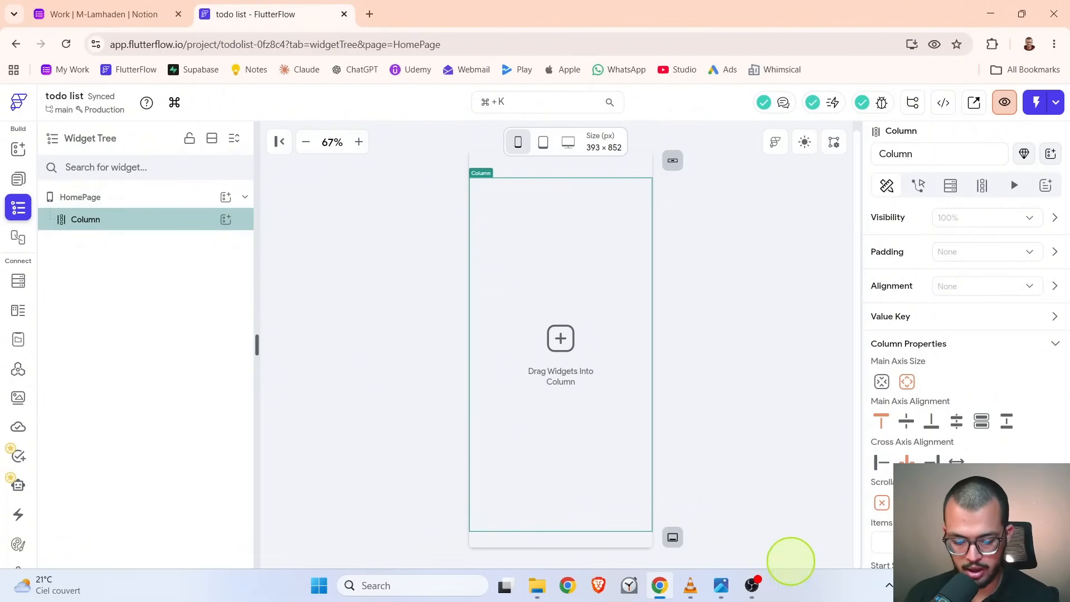
click(720, 585)
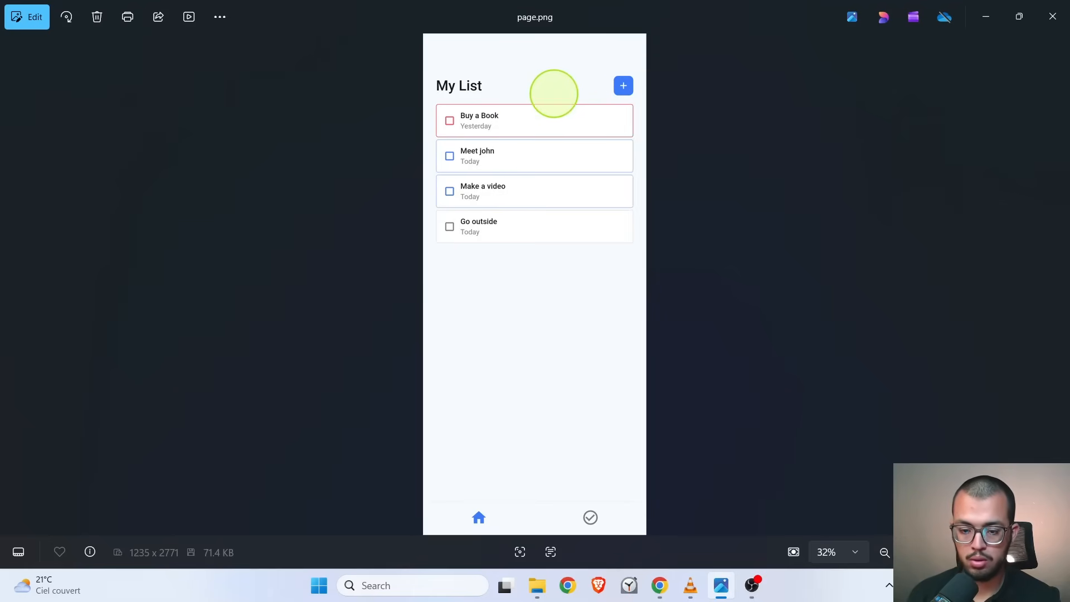
click(659, 585)
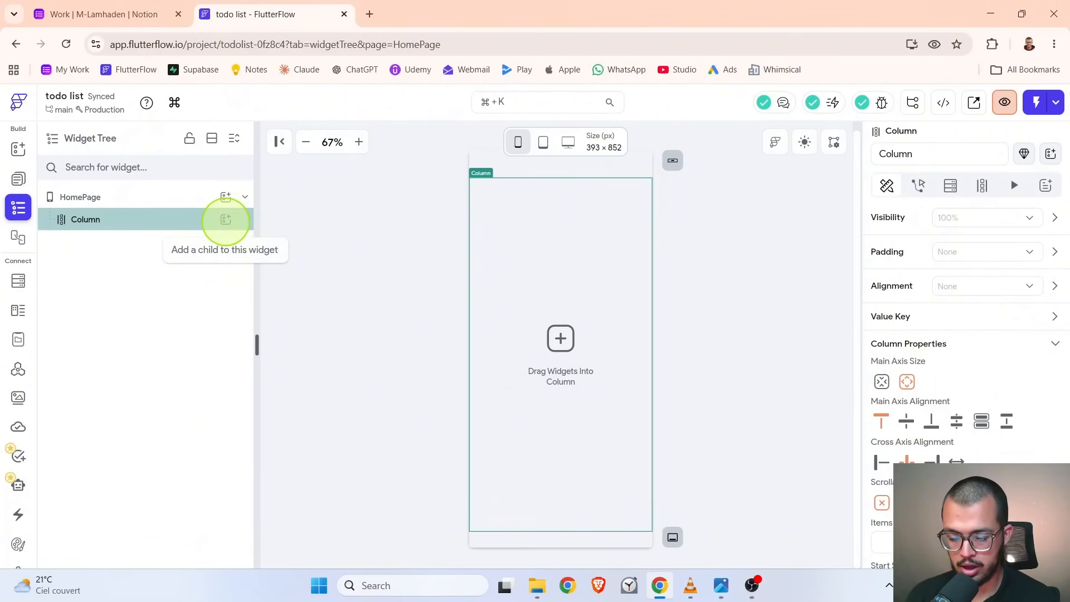
- Check the header layout of the page.png design in Photos, and add a Row inside the HomePage's Column in FlutterFlow
click(225, 220)
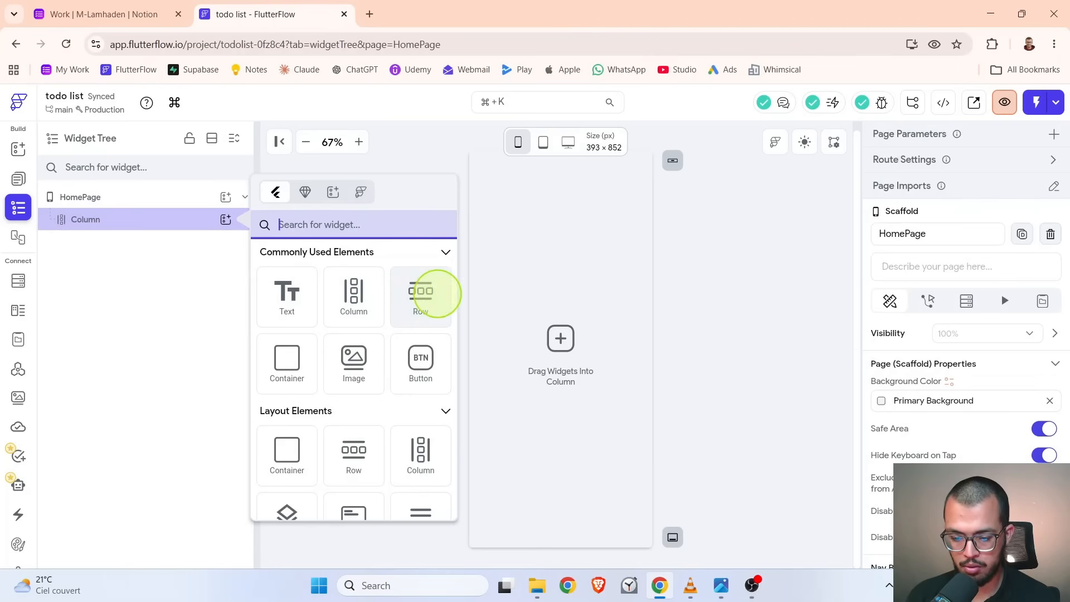
click(721, 592)
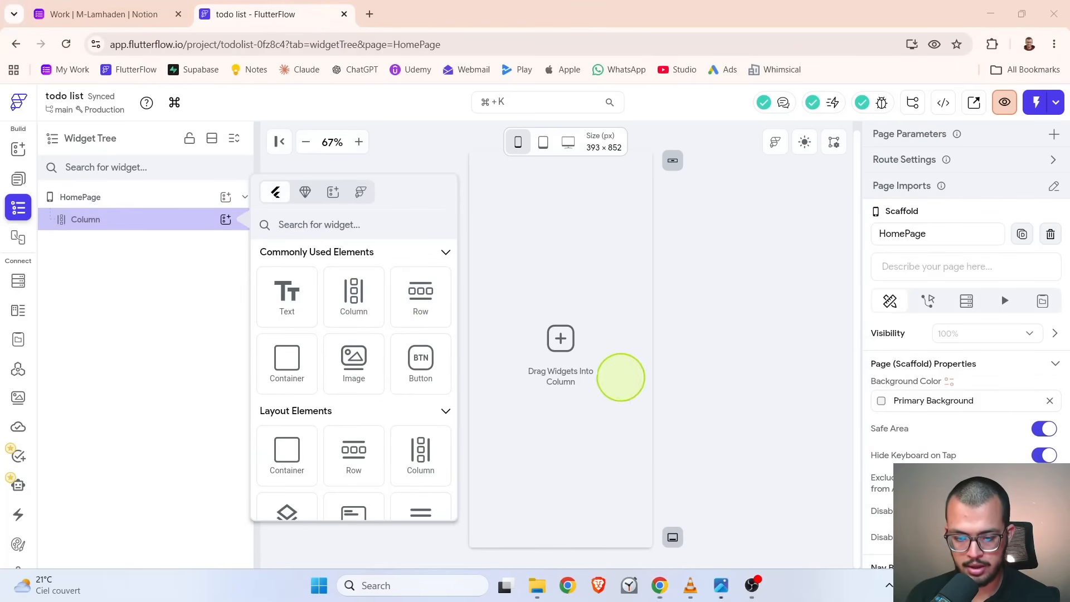
click(721, 585)
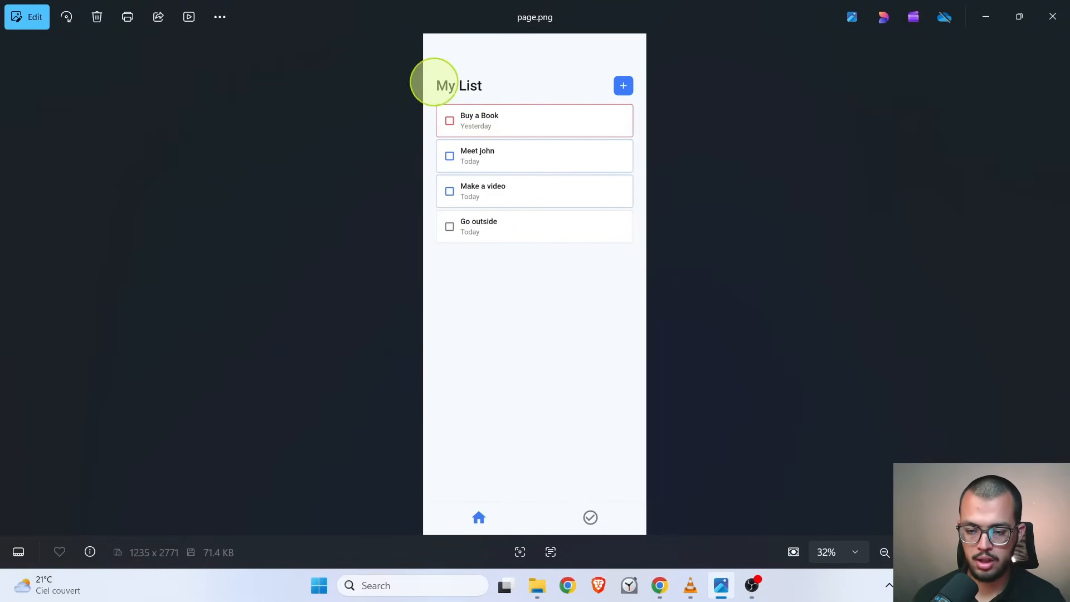
key(alt+Tab)
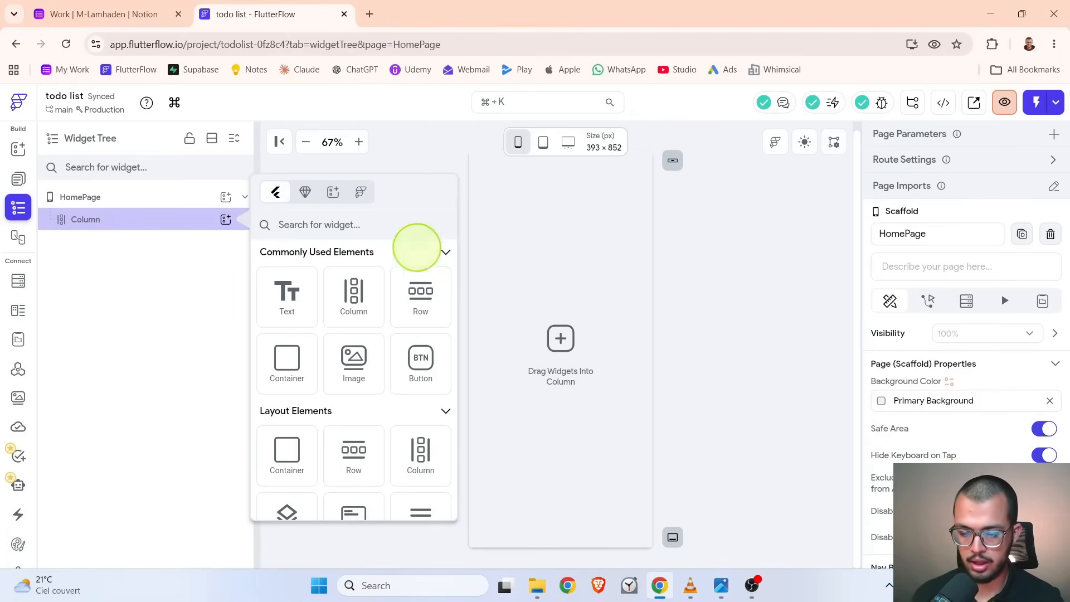
click(420, 290)
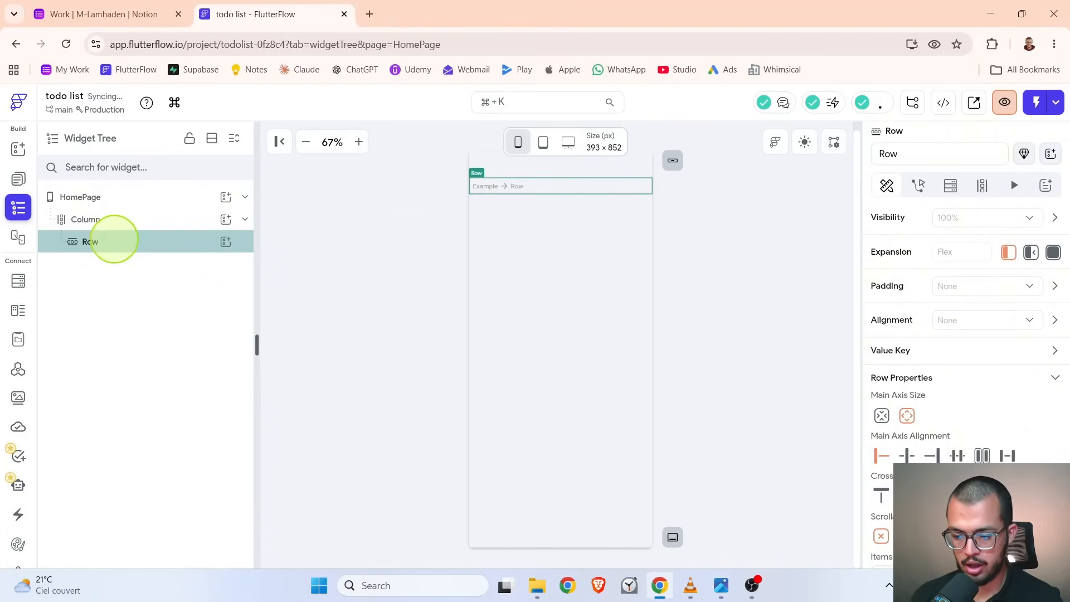
click(891, 153)
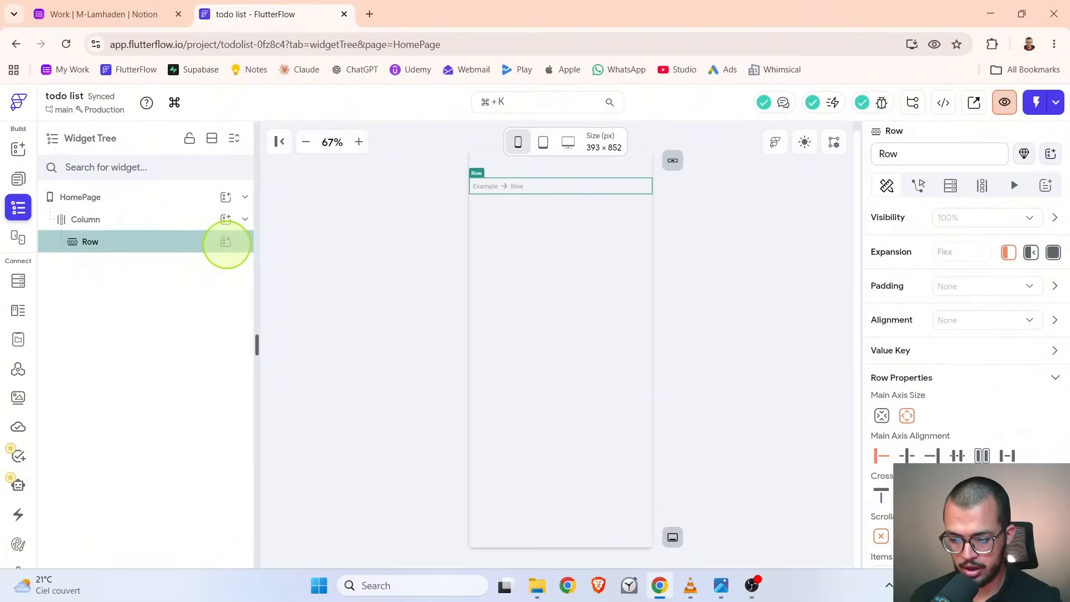
- Add a Text widget inside the Row and expand the Row in the widget tree
click(225, 241)
click(115, 239)
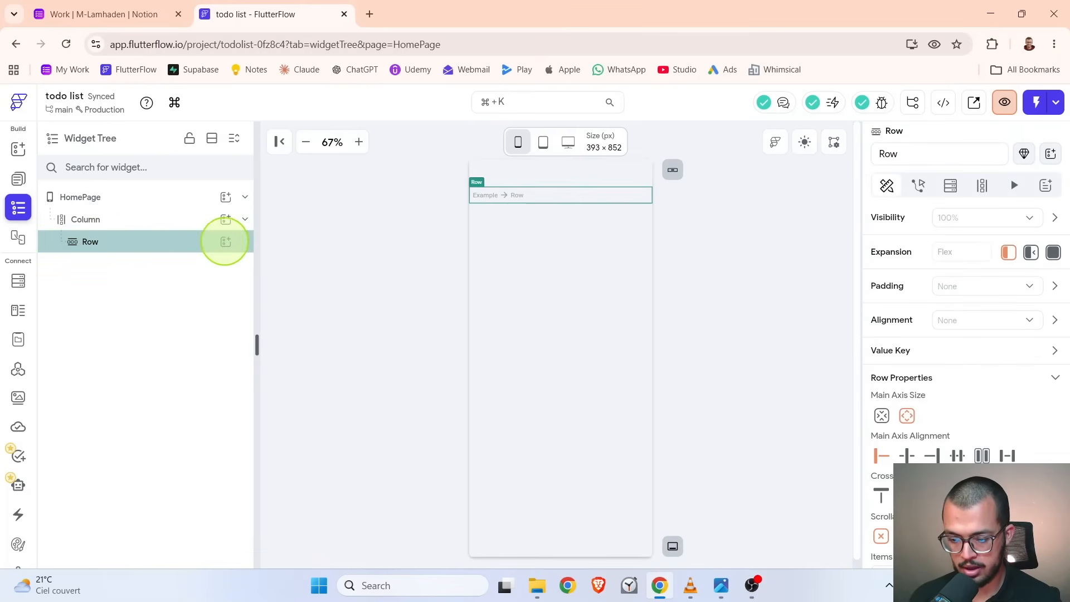
click(225, 242)
click(288, 314)
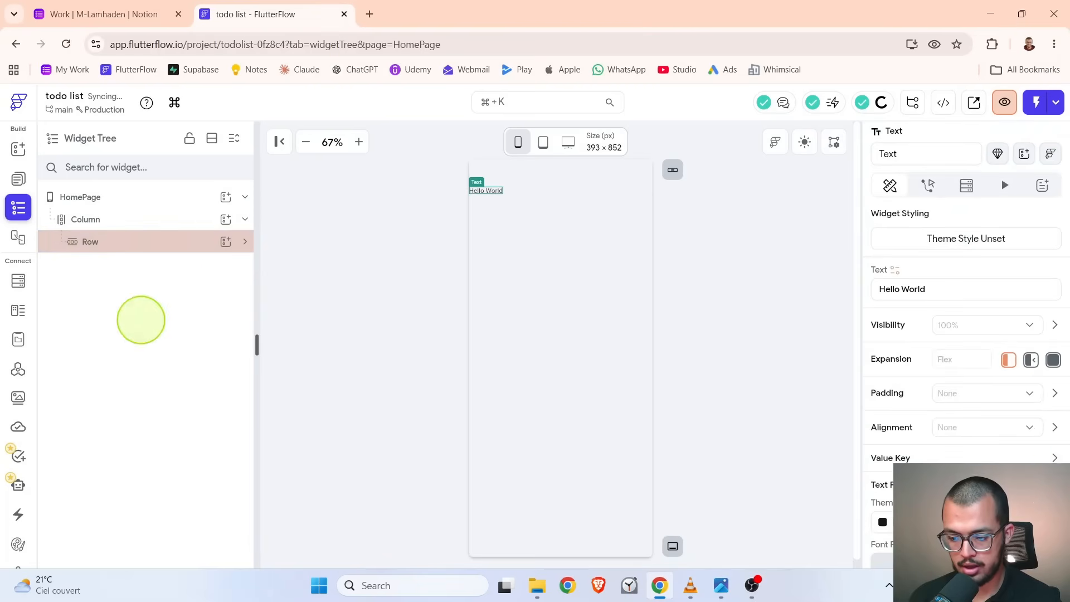
click(244, 241)
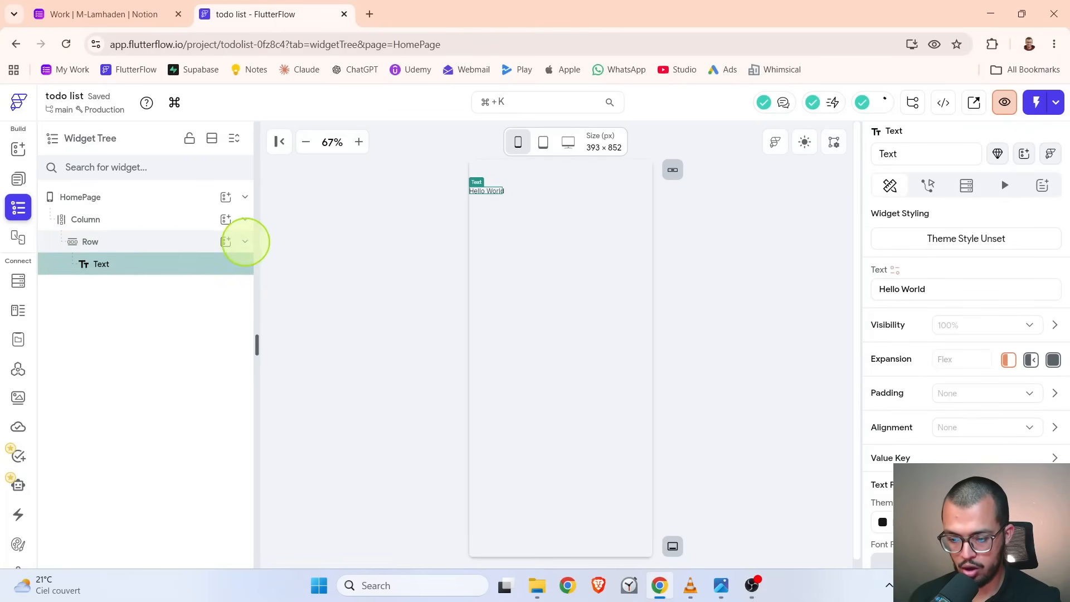
click(245, 241)
click(245, 241)
click(244, 241)
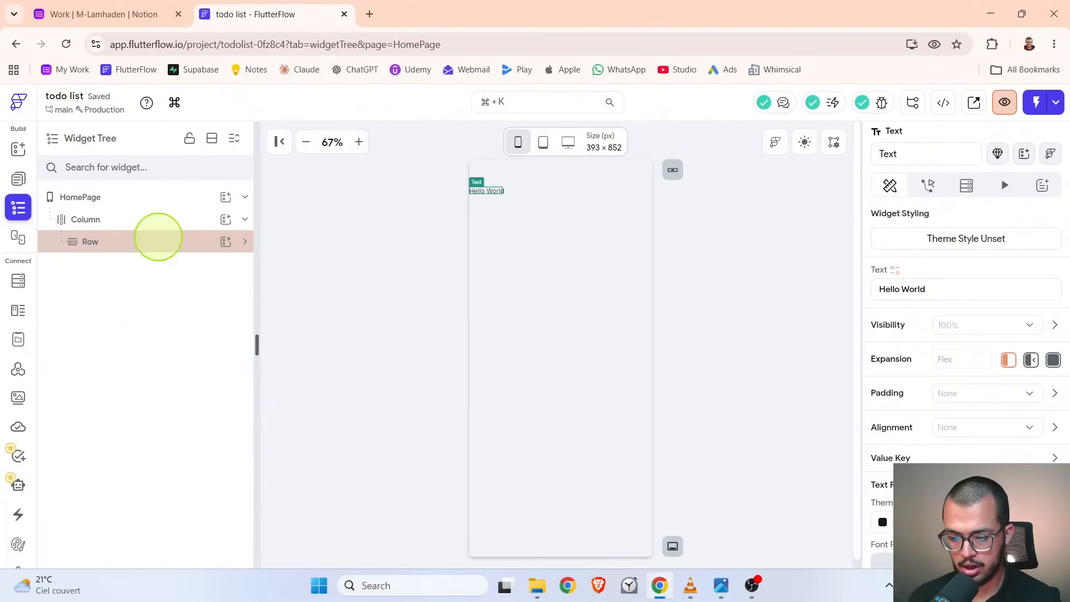
click(244, 241)
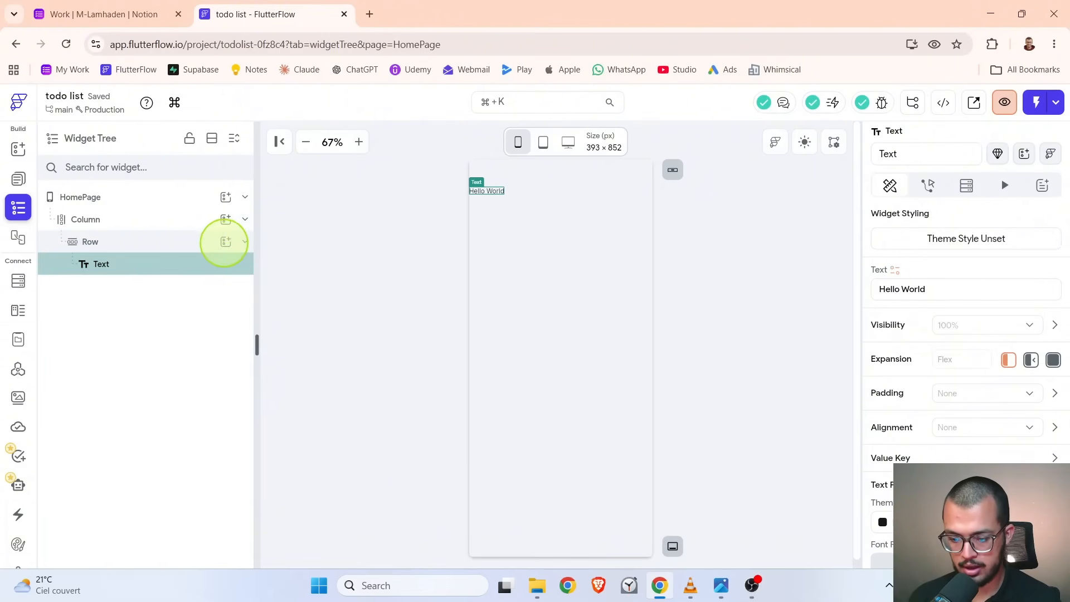
- Find the icon widgets for the Row, compare with the design's add button in Photos, and add an IconButton beside the Text
click(225, 241)
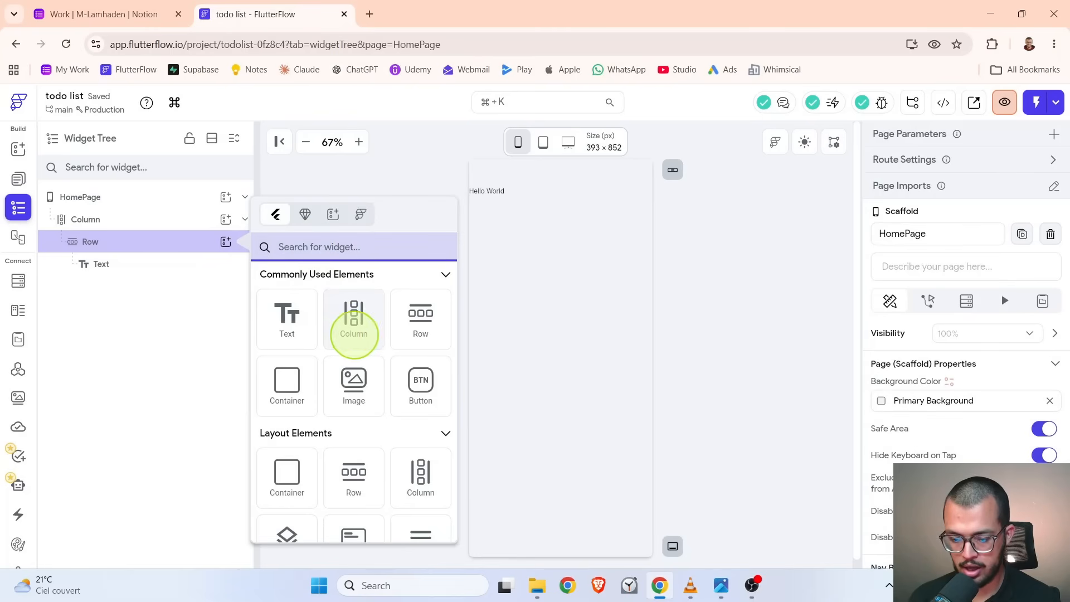
text(io)
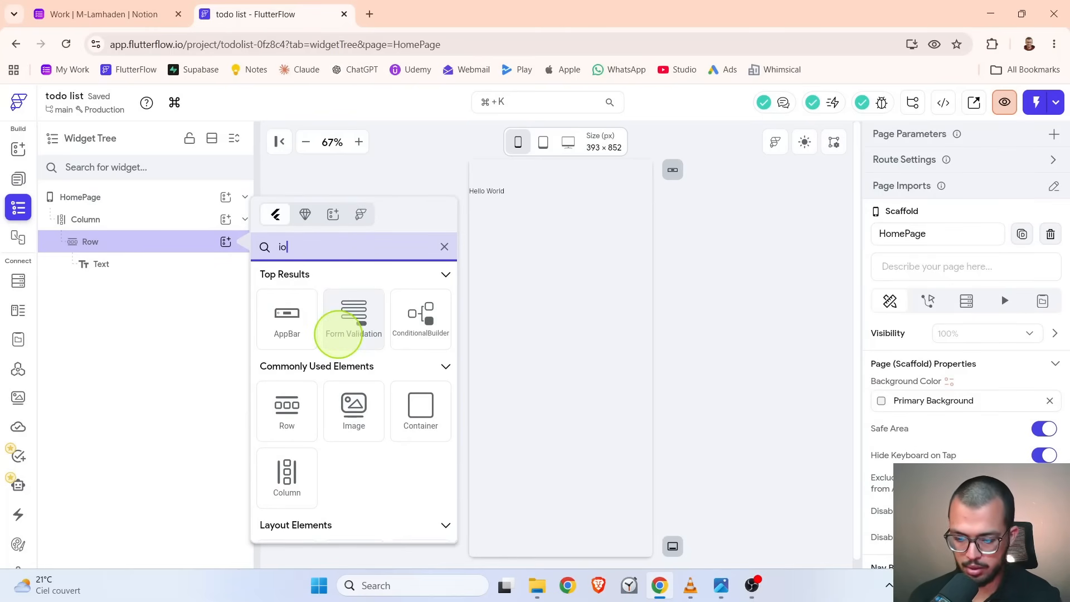
text(con)
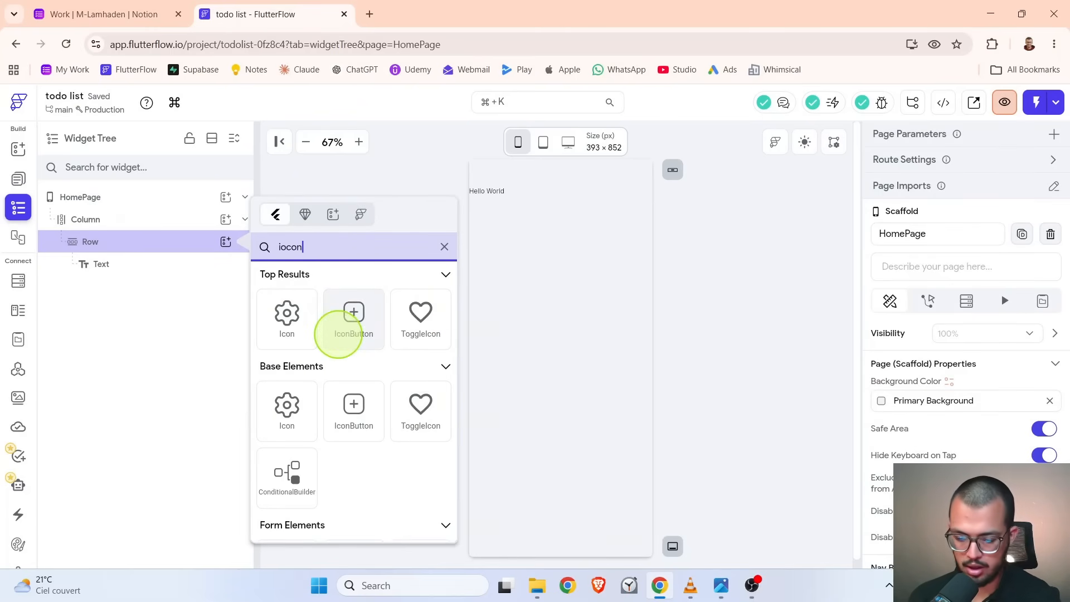
key(alt+Tab)
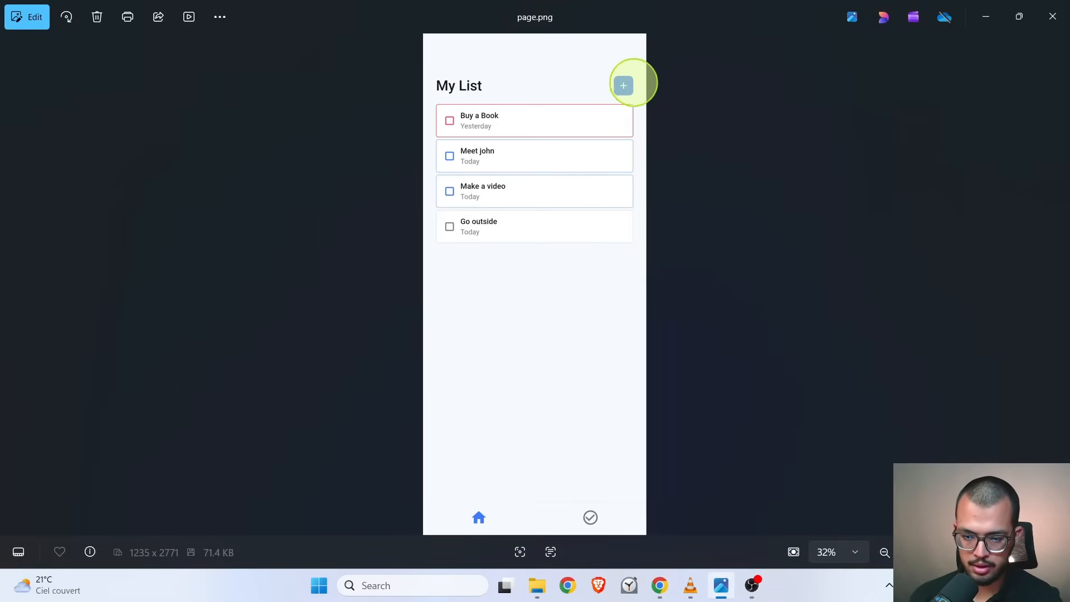
key(alt+Tab)
click(358, 326)
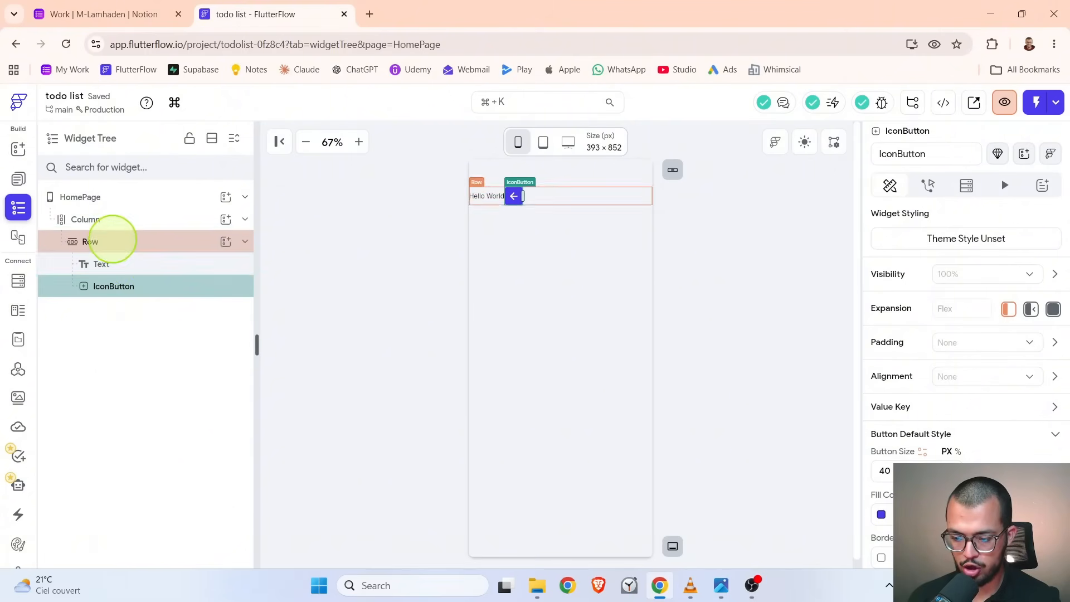
- Try the Title Medium and Title Large theme styles on the Row's Text, and settle on Headline Small
click(114, 263)
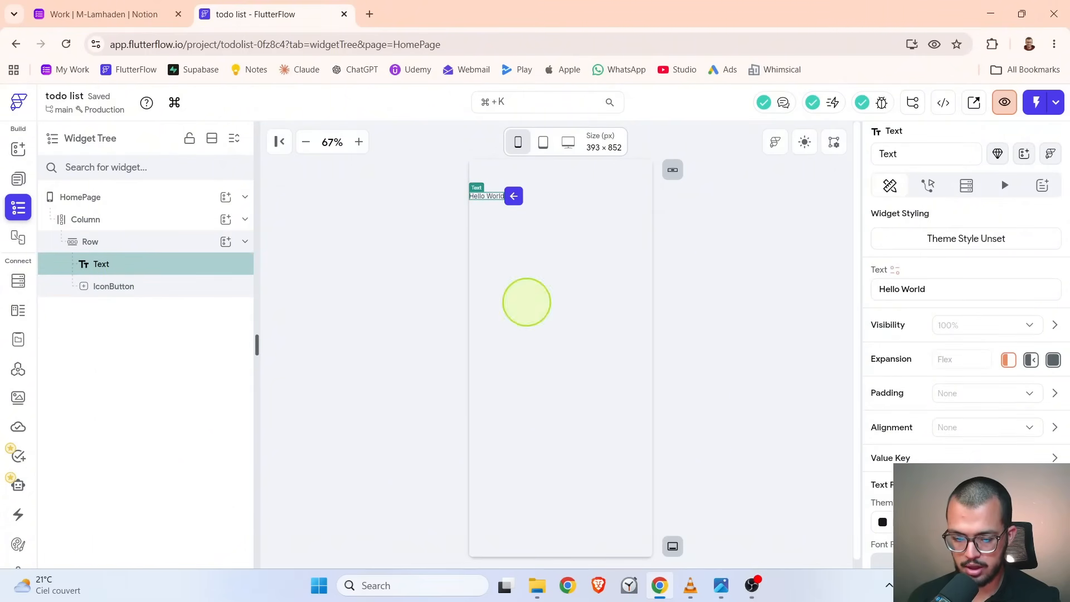
scroll(932, 326, down, 10)
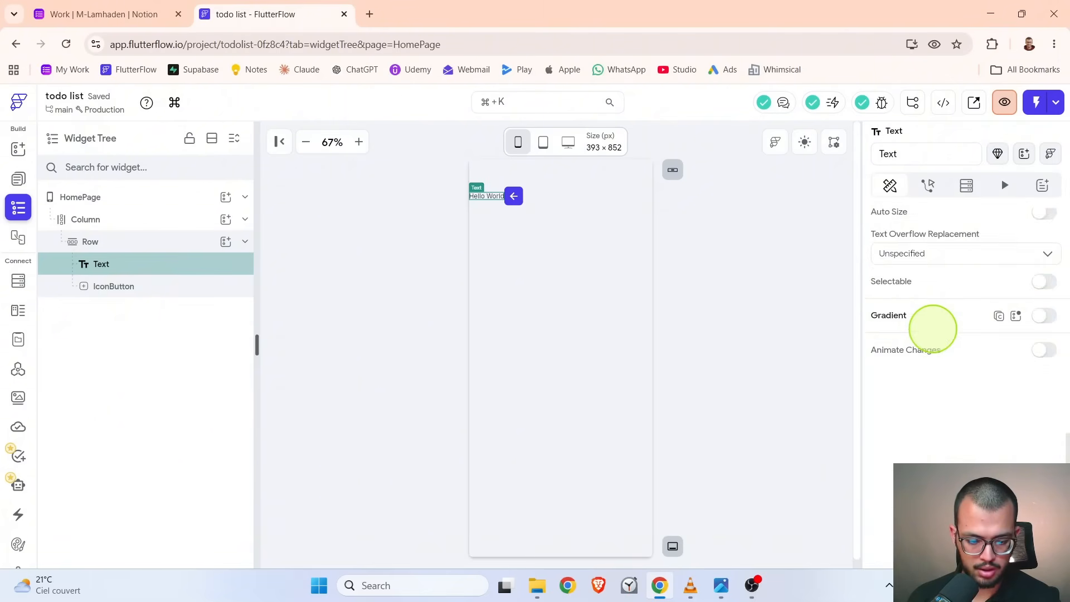
scroll(932, 326, up, 6)
scroll(931, 329, up, 2)
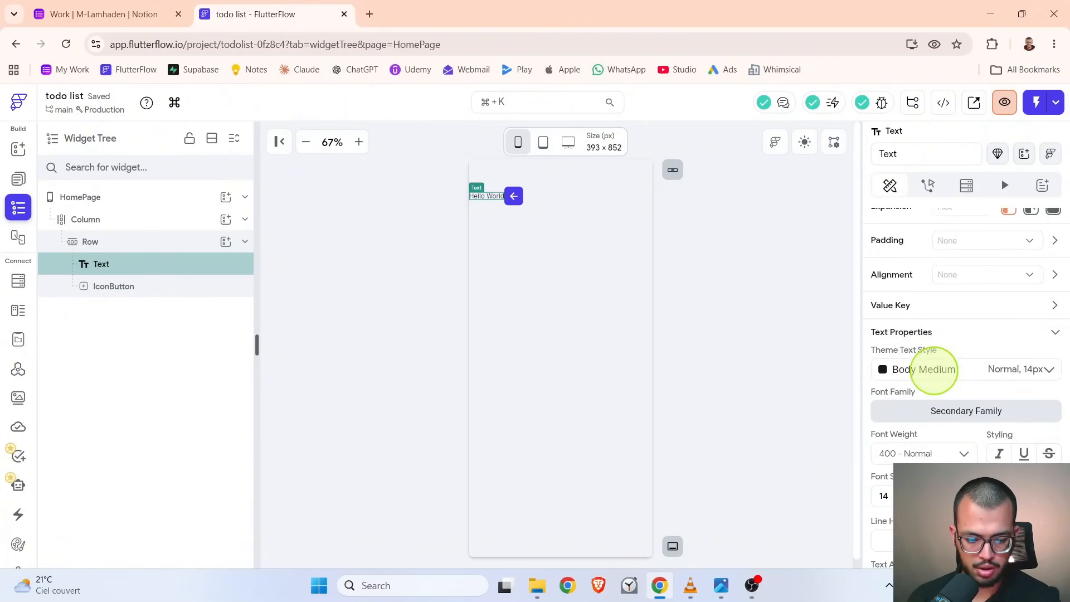
click(934, 369)
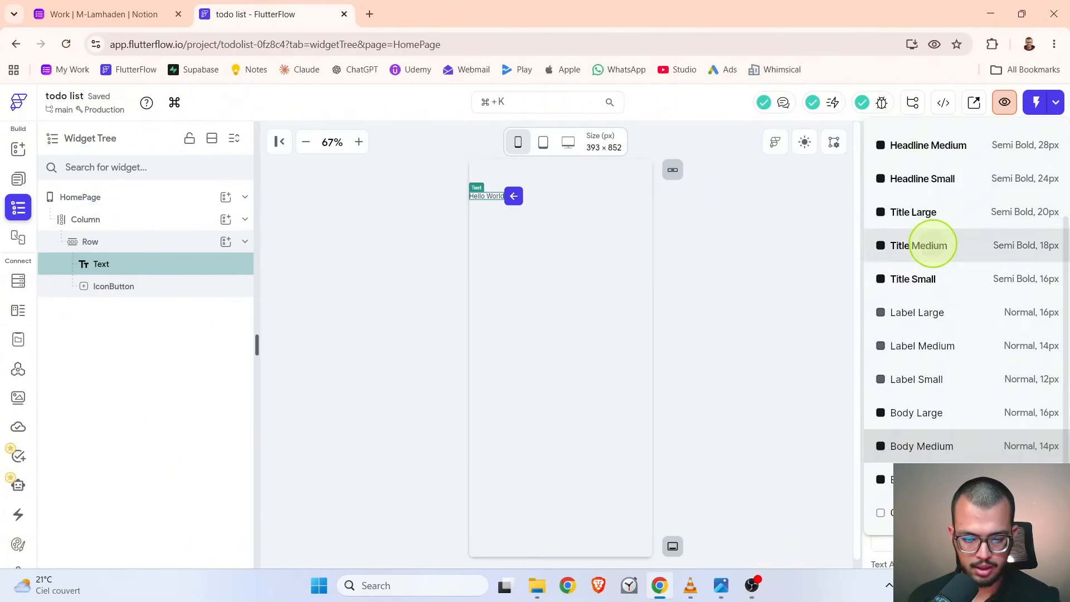
click(931, 245)
click(926, 368)
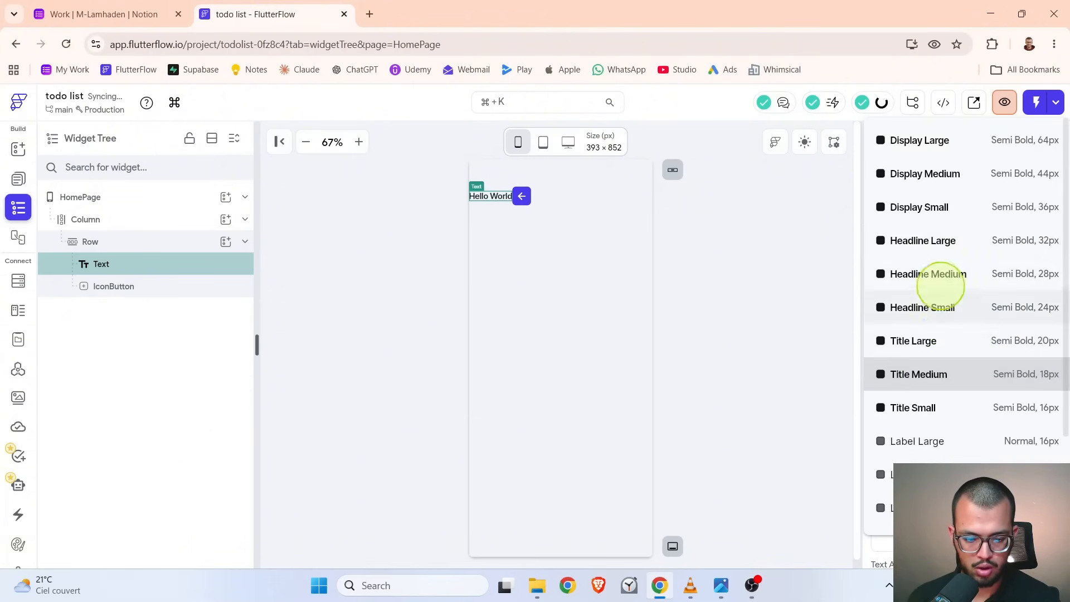
click(940, 342)
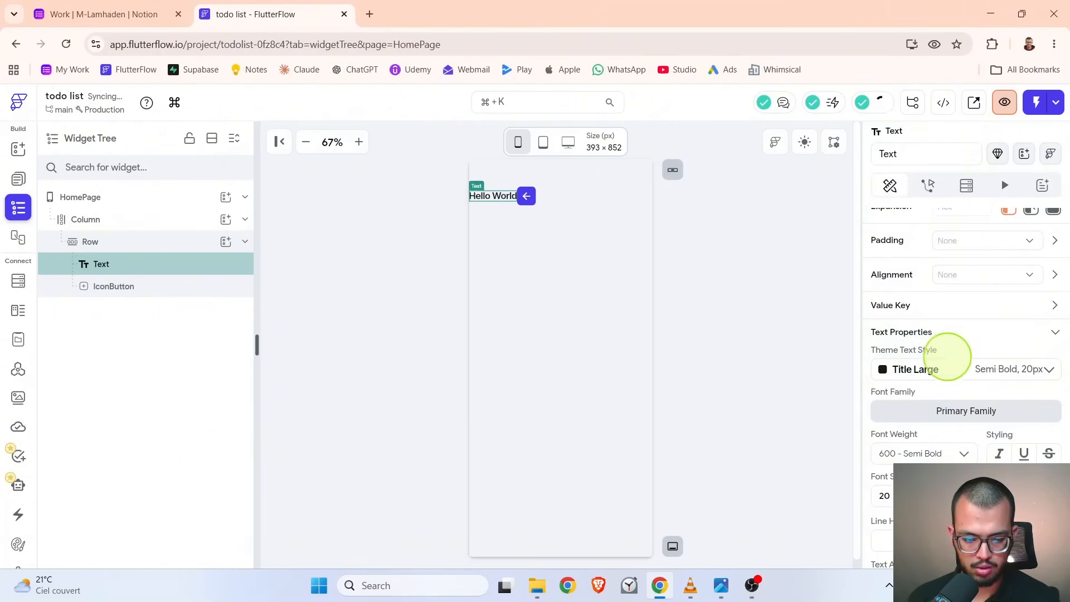
click(946, 359)
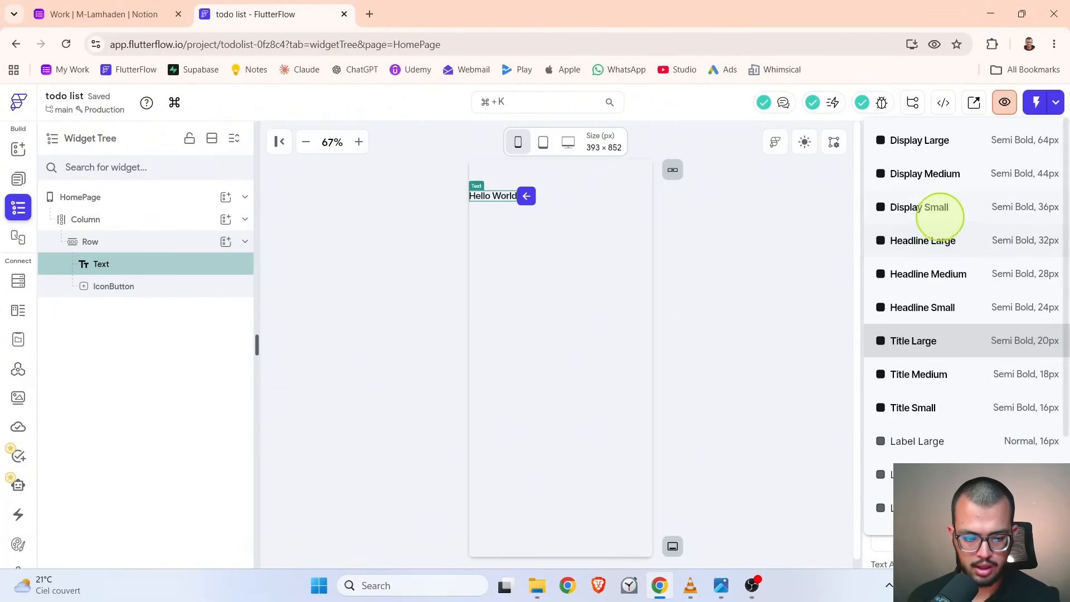
click(925, 307)
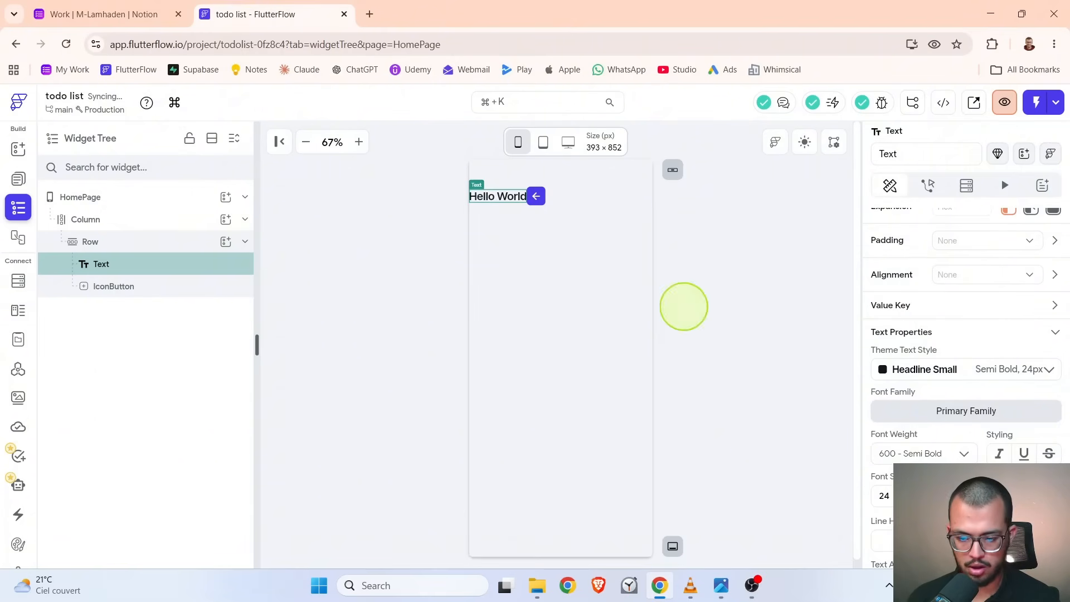
- Set the Row's main axis alignment to space between, and change the IconButton's icon to the Material Add plus sign
click(143, 241)
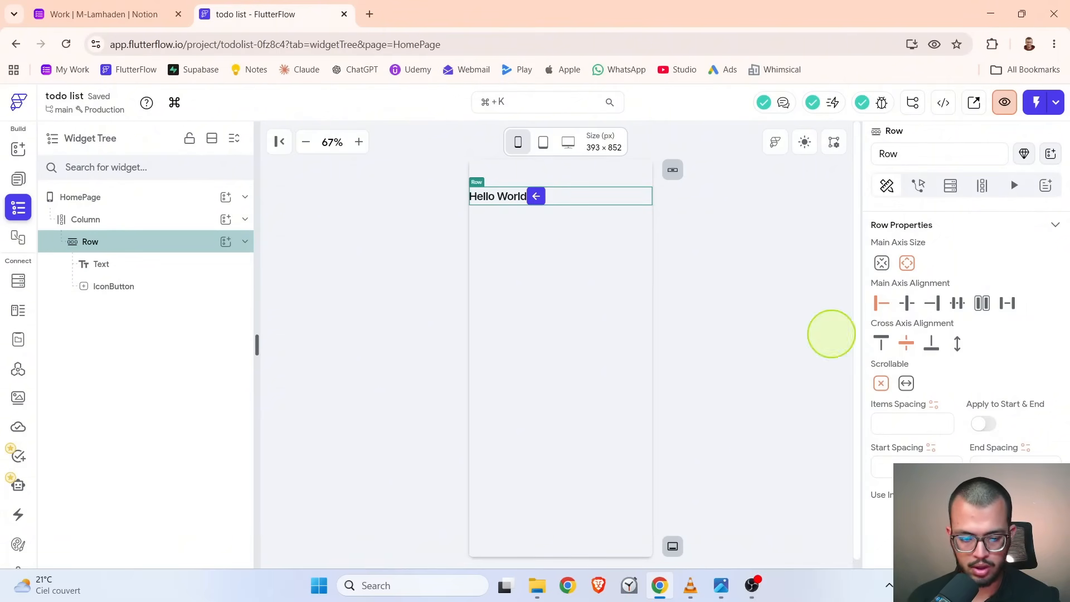
click(1007, 302)
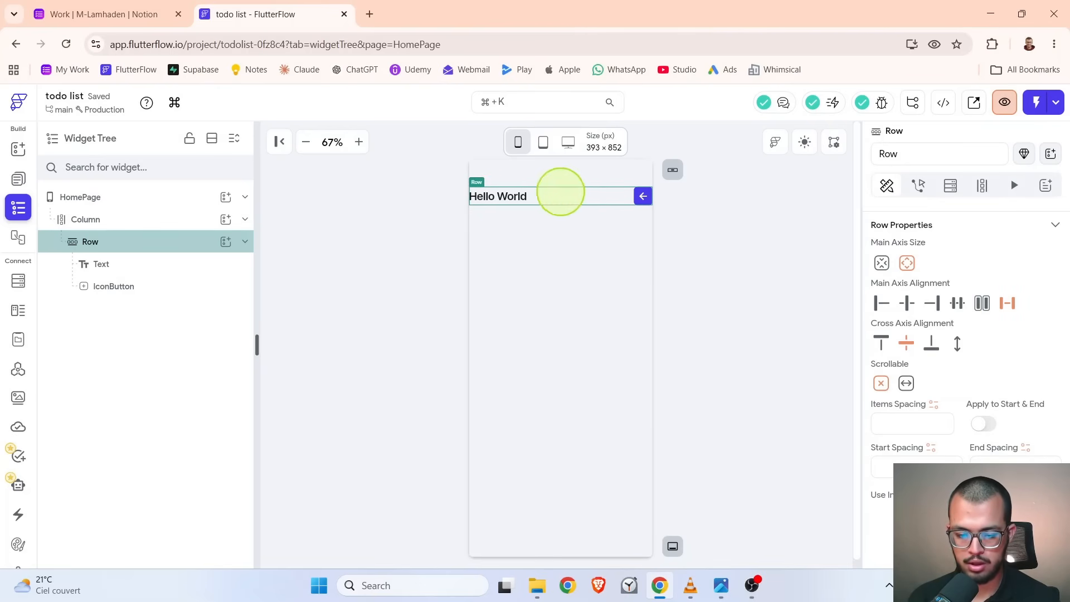
click(643, 196)
scroll(900, 316, down, 4)
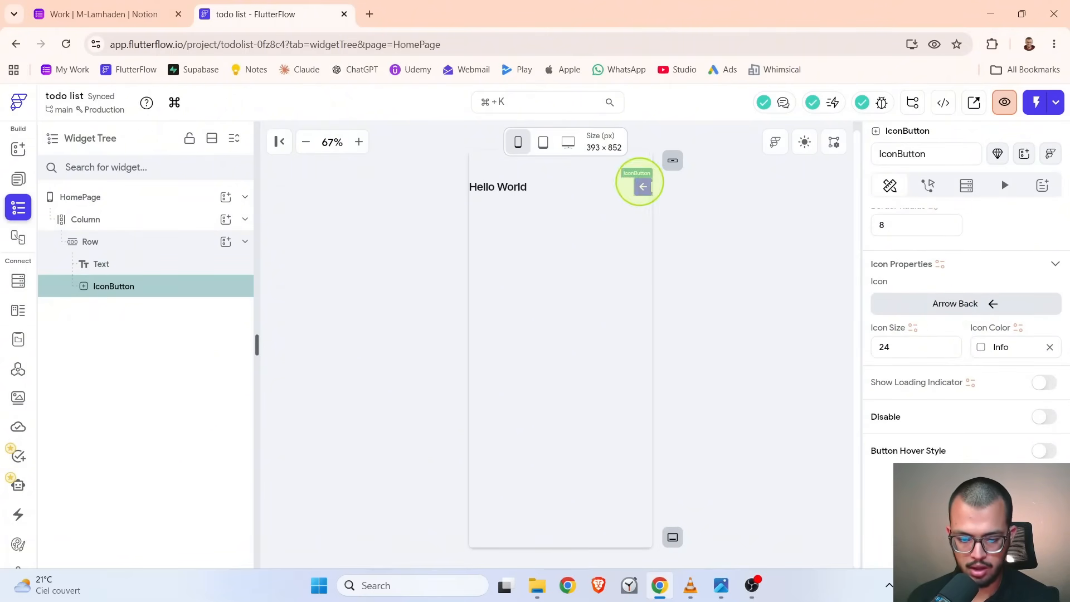
click(901, 299)
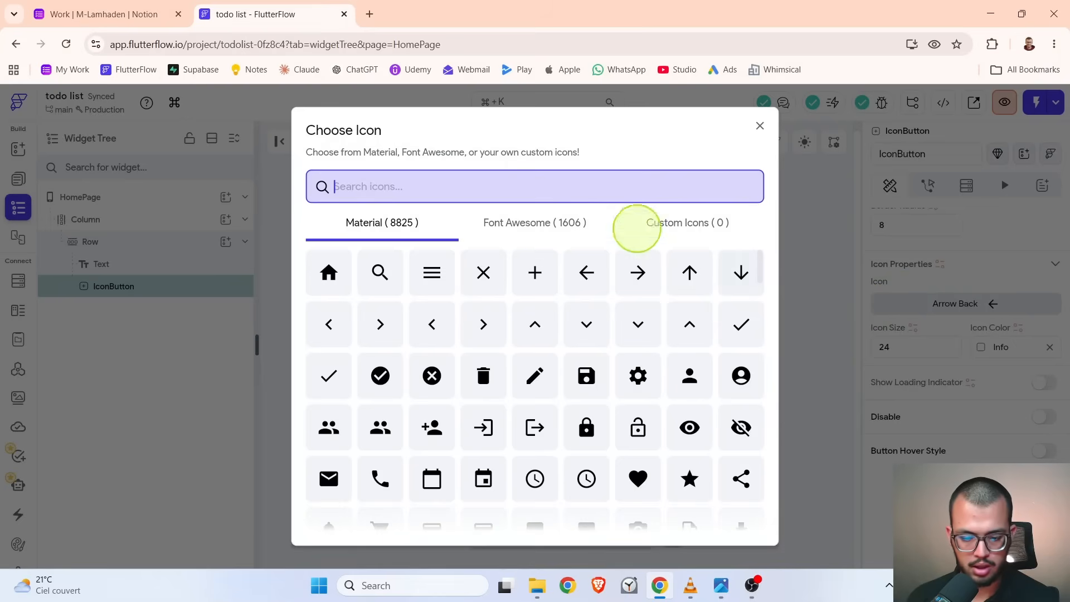
click(535, 270)
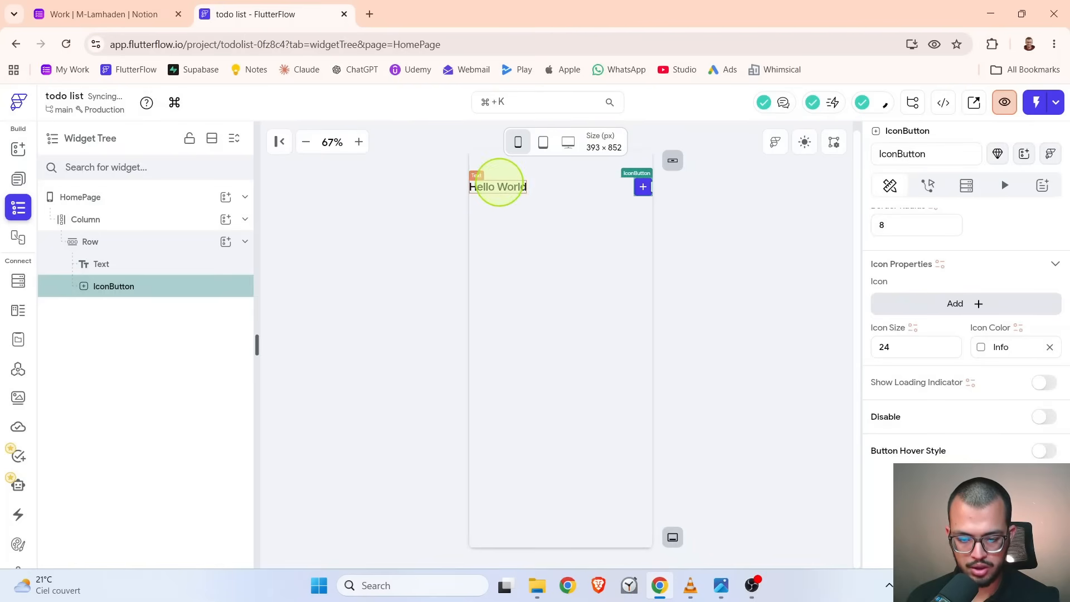
- Review the heading Text's font properties and the IconButton's border radius and icon size settings
click(497, 186)
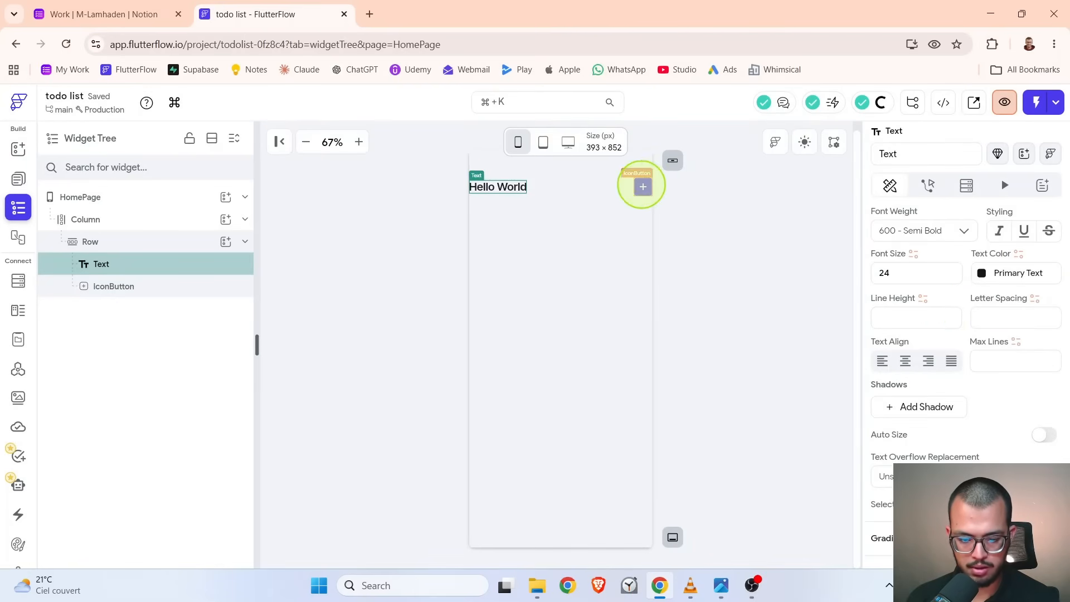
click(642, 186)
scroll(947, 296, up, 1)
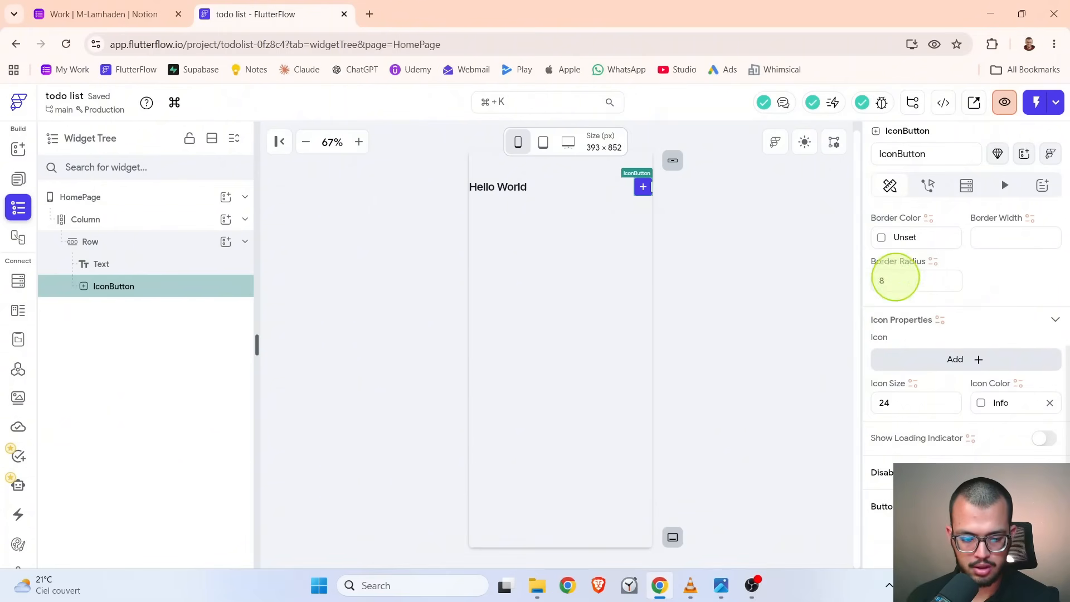
click(895, 281)
click(886, 401)
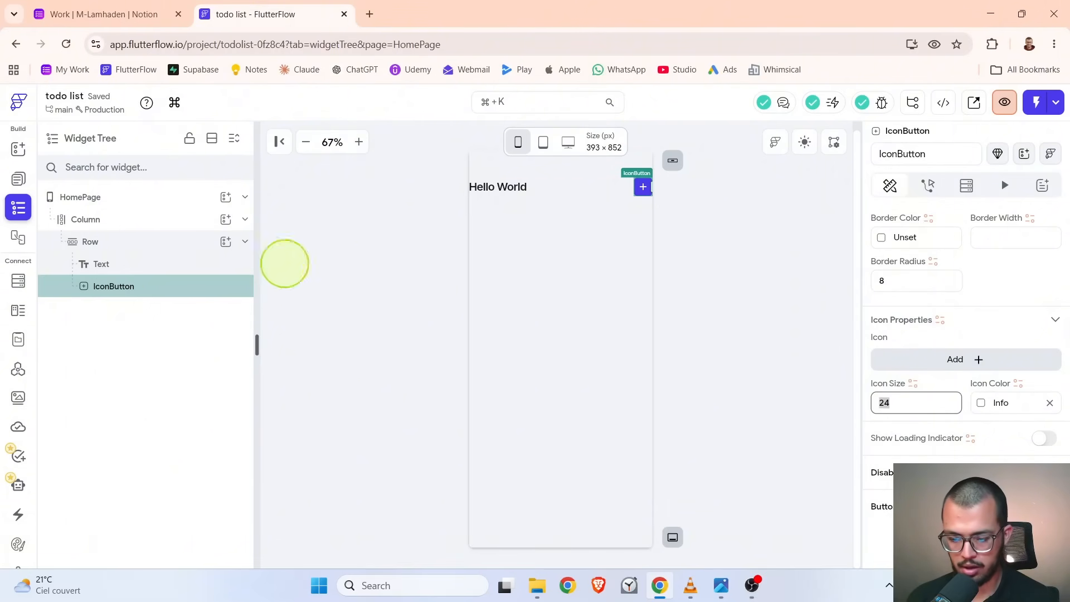
- Collapse the Row in the widget tree and check the task list's layout in the page.png design in Photos
click(245, 249)
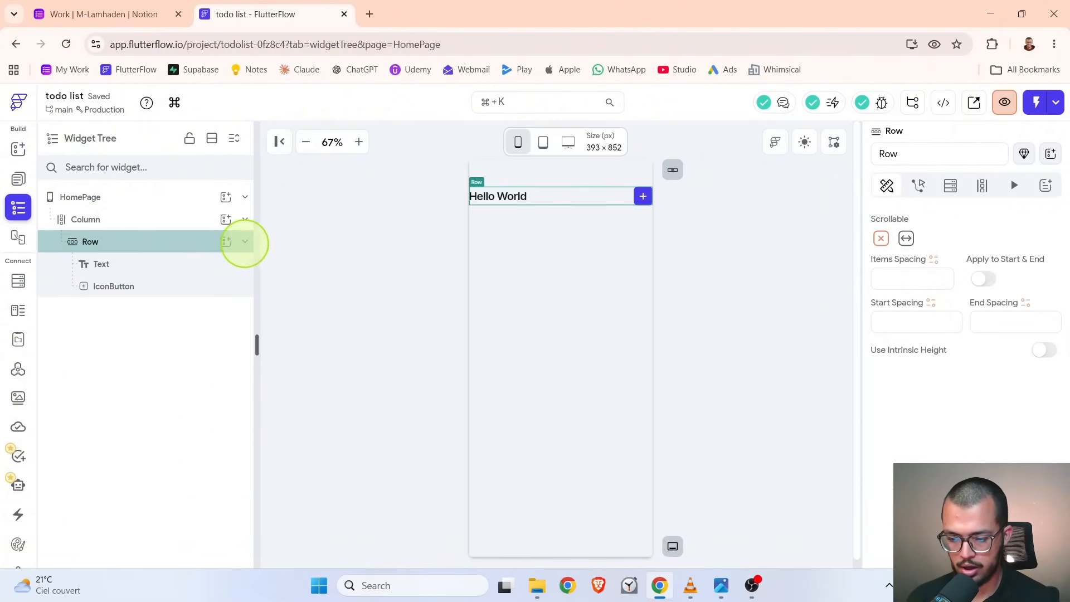
key(alt+Tab)
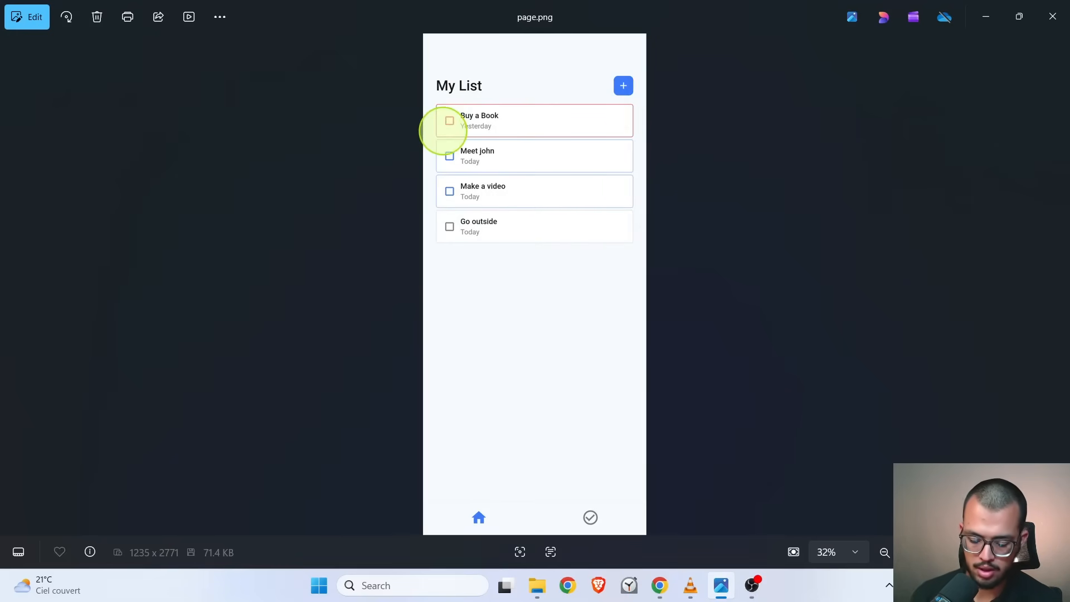
key(alt+Tab)
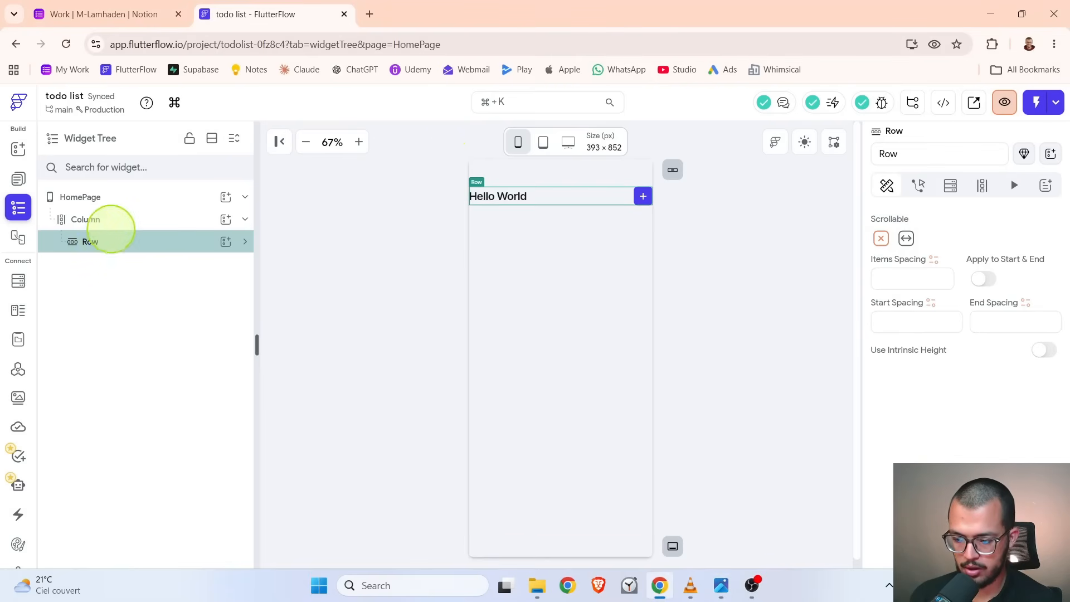
- Add a ListView to the page's main Column, below the header Row
click(106, 220)
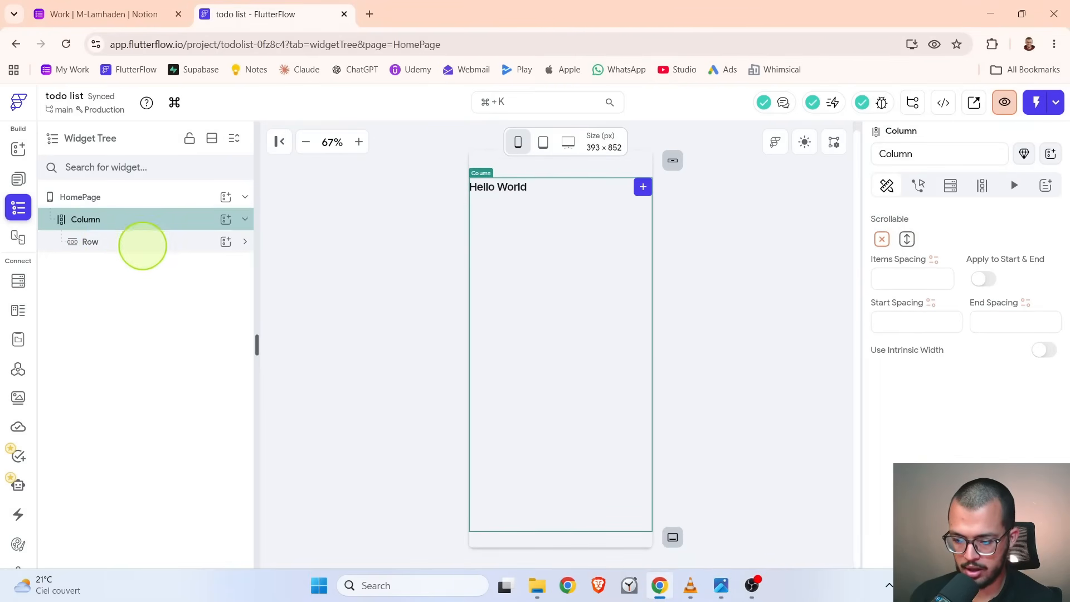
click(143, 242)
click(184, 220)
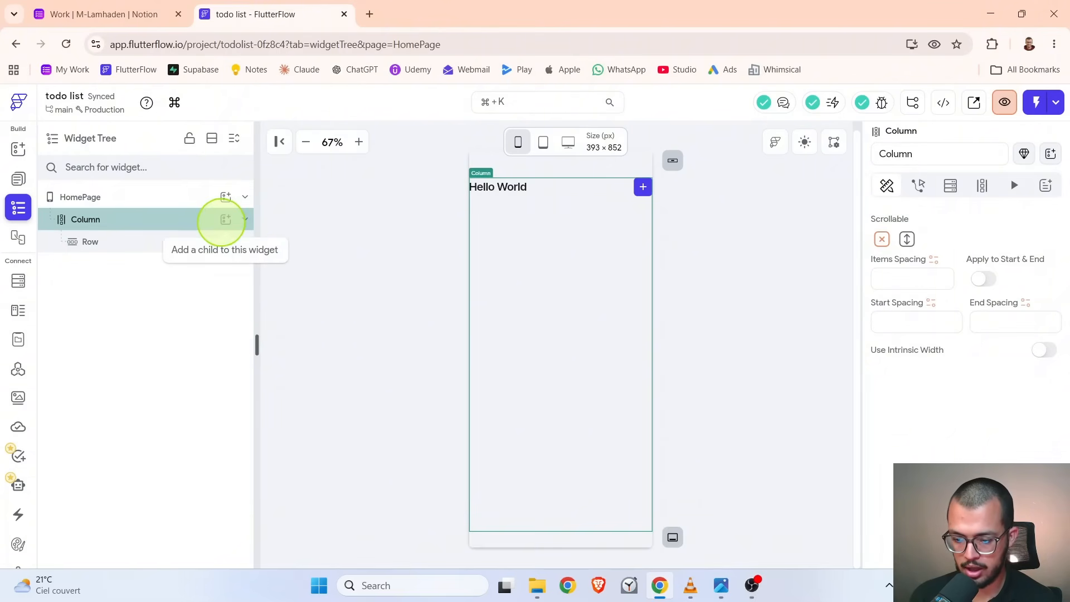
click(223, 219)
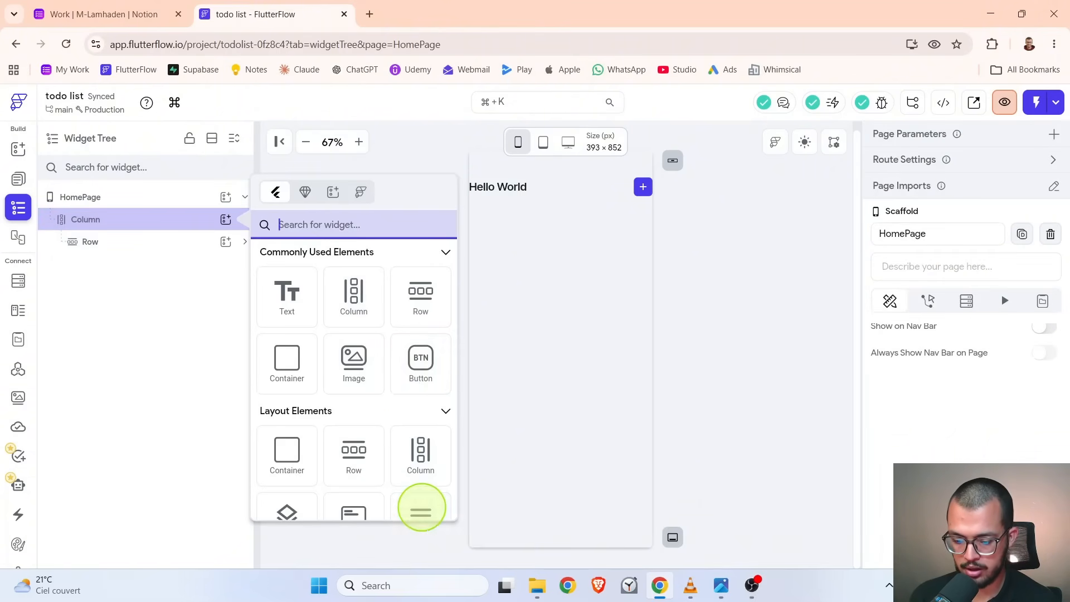
click(422, 507)
- Check the task cards in the page.png design in Photos, and add a Container inside the ListView in FlutterFlow
key(alt+Tab)
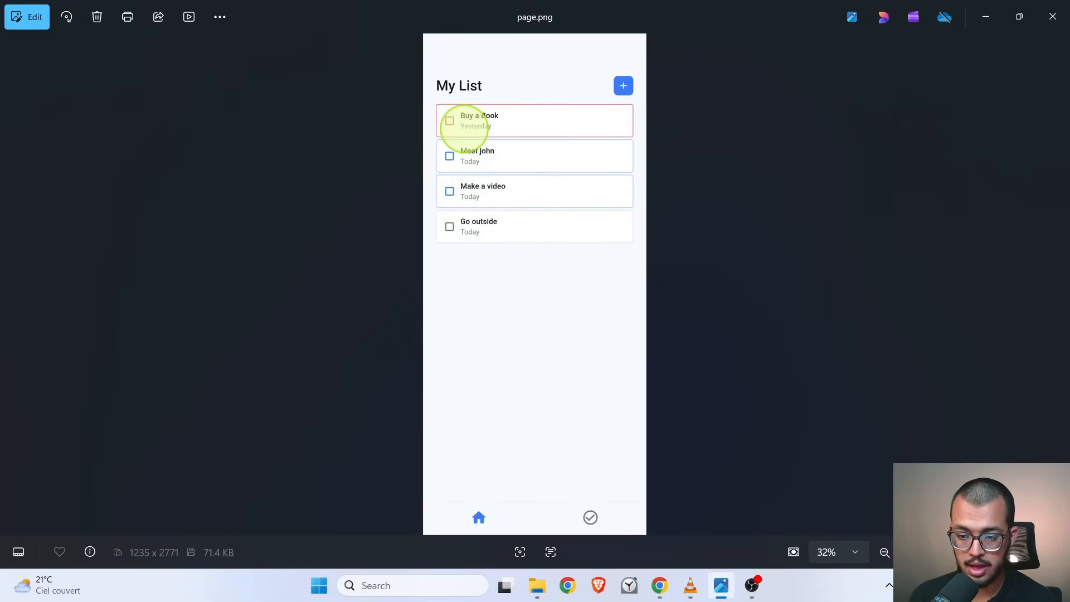
key(alt+Tab)
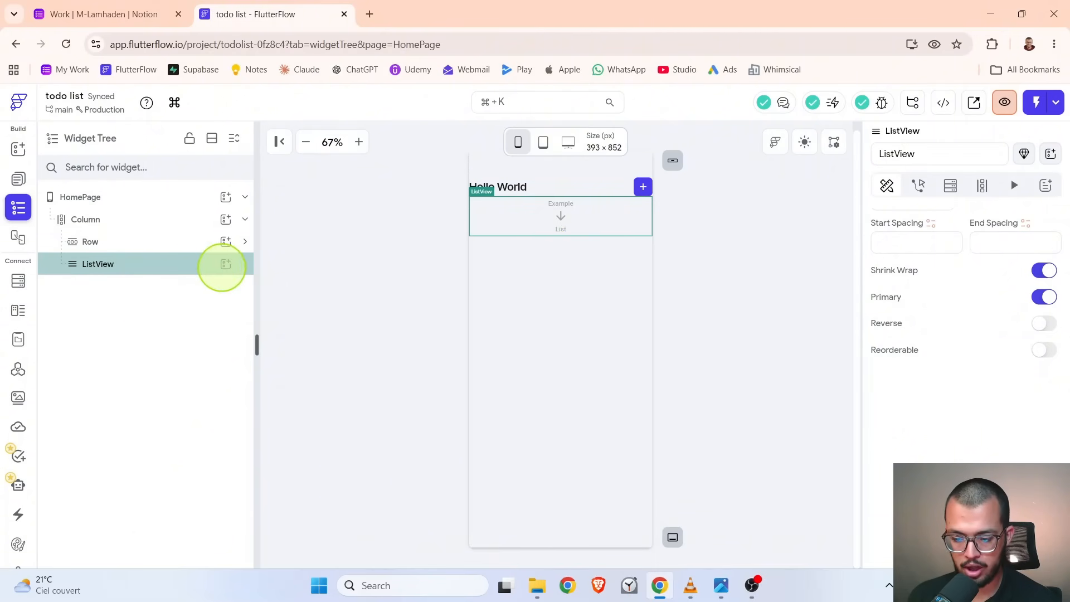
click(225, 264)
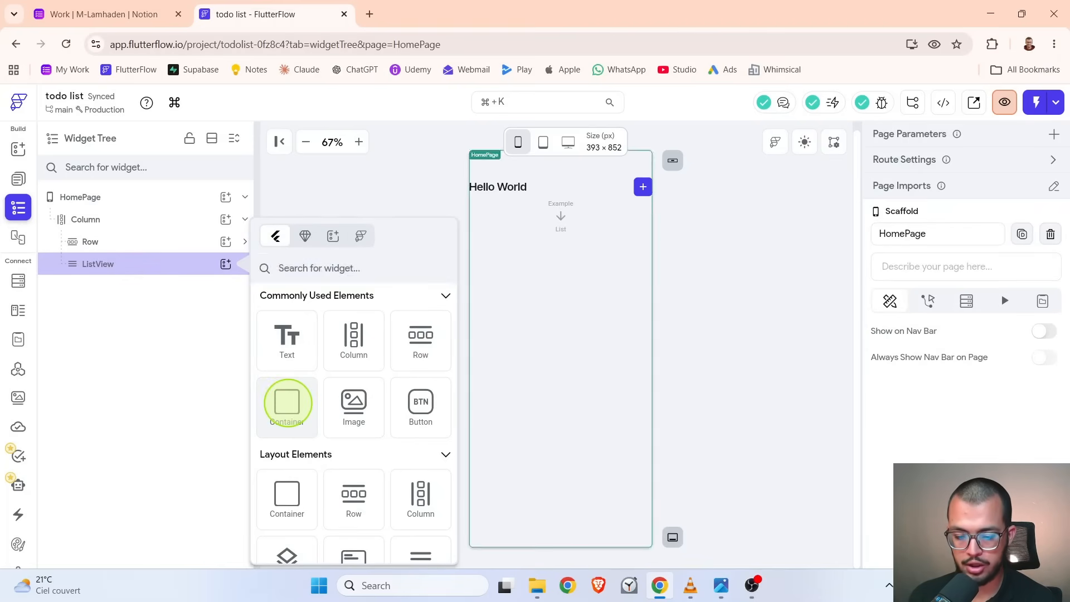
click(286, 402)
- Look at the page.png design in Photos again, and clear the Container's height value in FlutterFlow
key(alt+Tab)
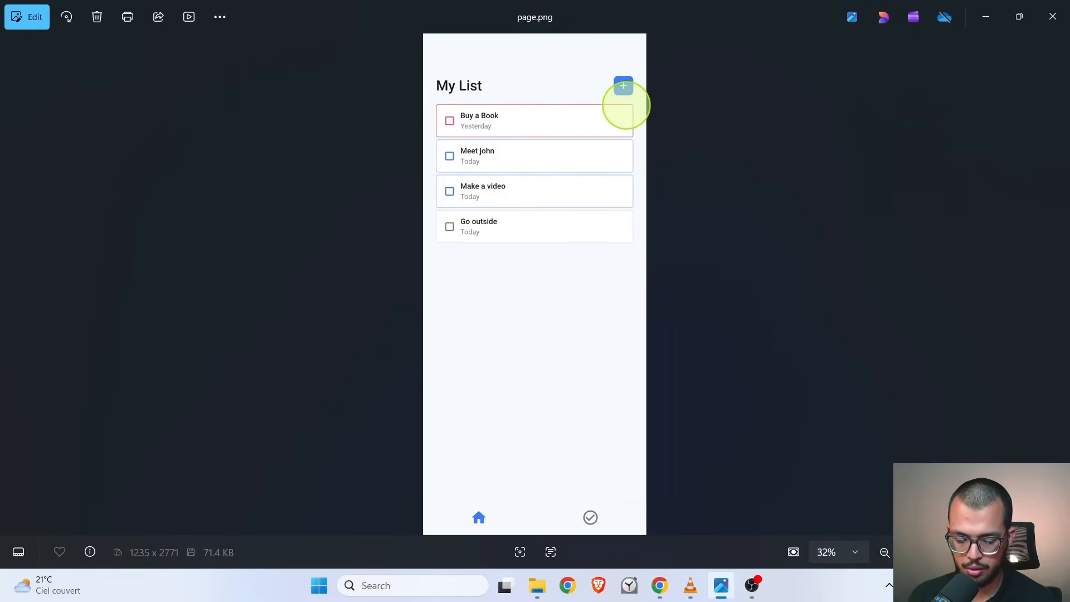
key(alt+Tab)
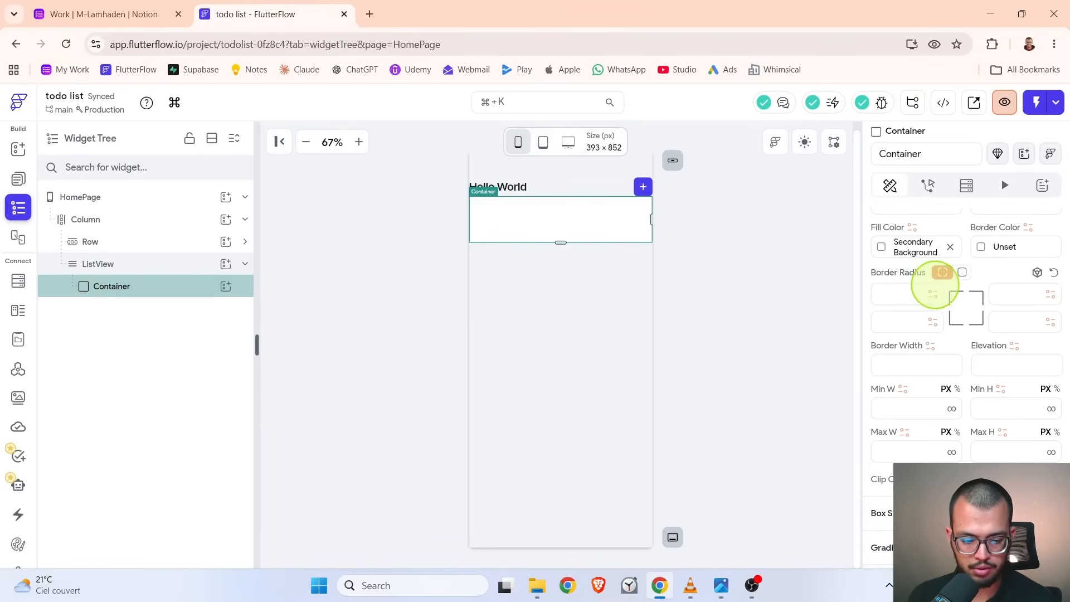
scroll(956, 296, up, 2)
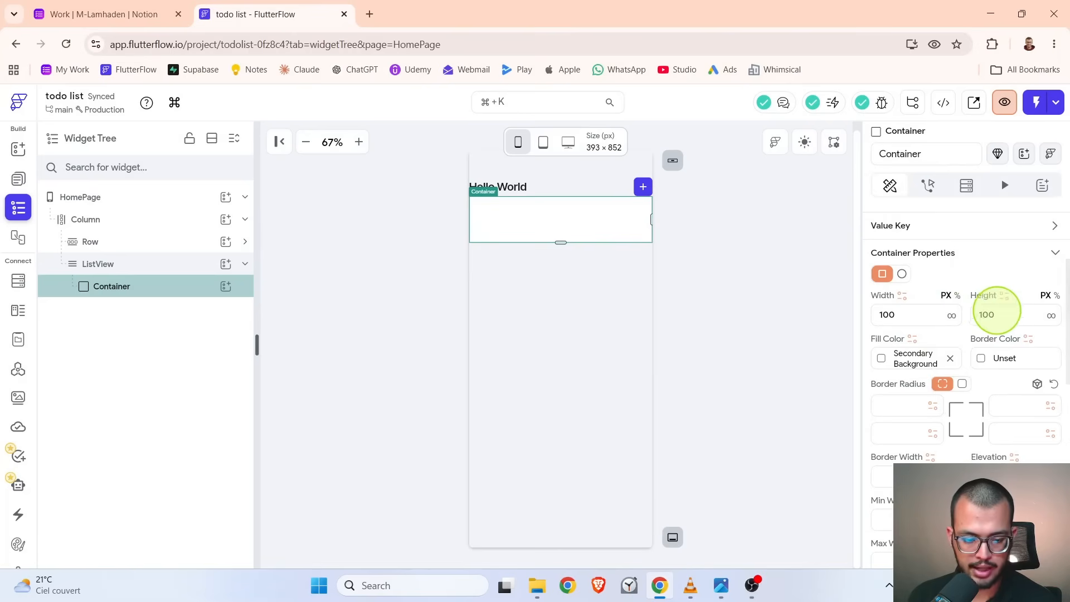
click(998, 314)
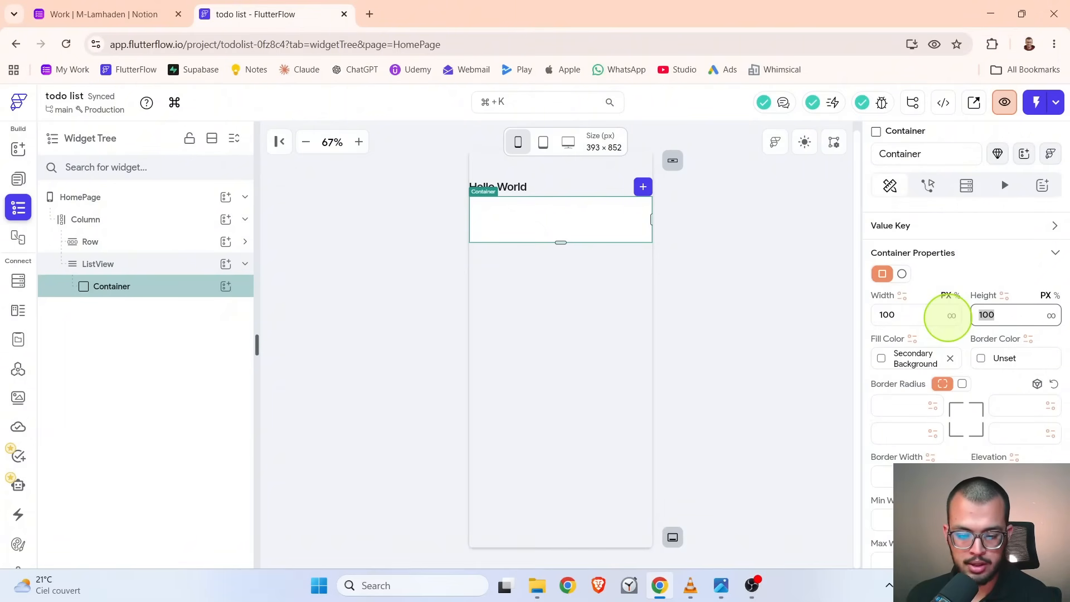
key(BackSpace)
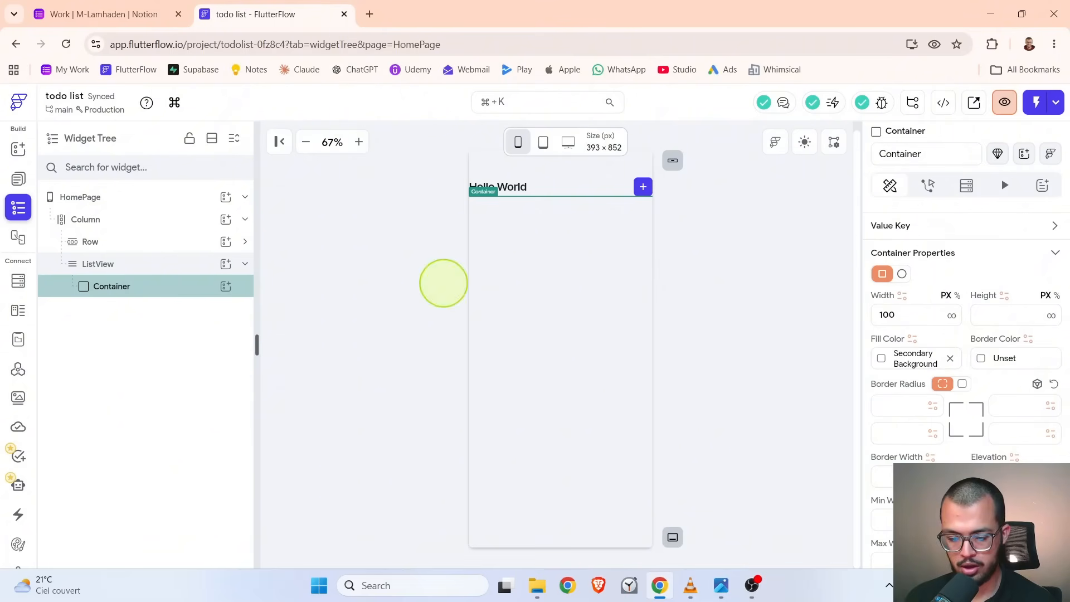
click(1013, 316)
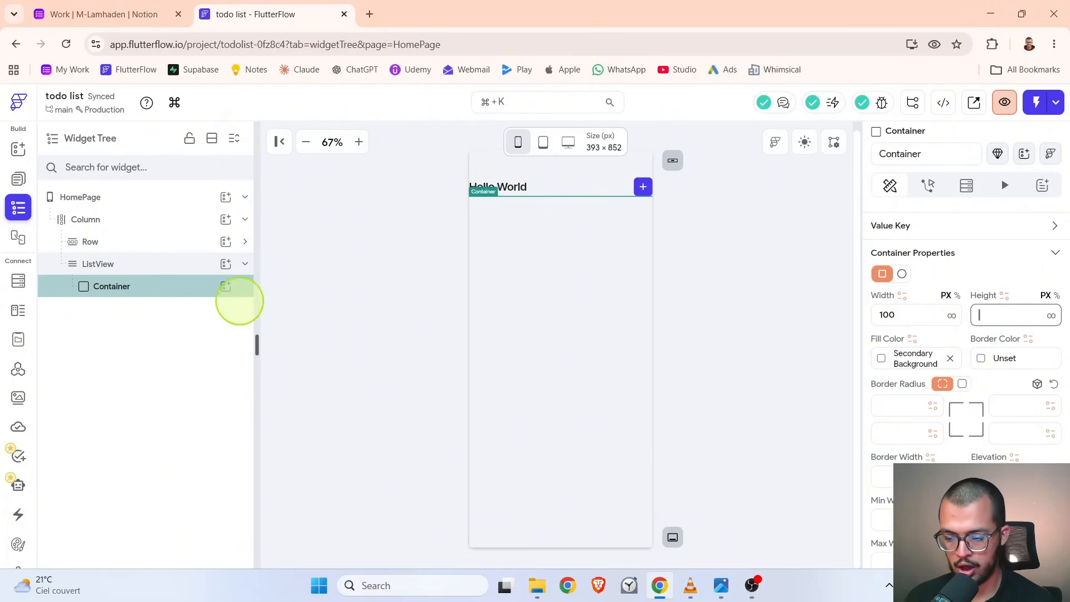
- Check the task card's layout in page.png in Photos, and add a Row inside the ListView's Container in FlutterFlow
key(alt+Tab)
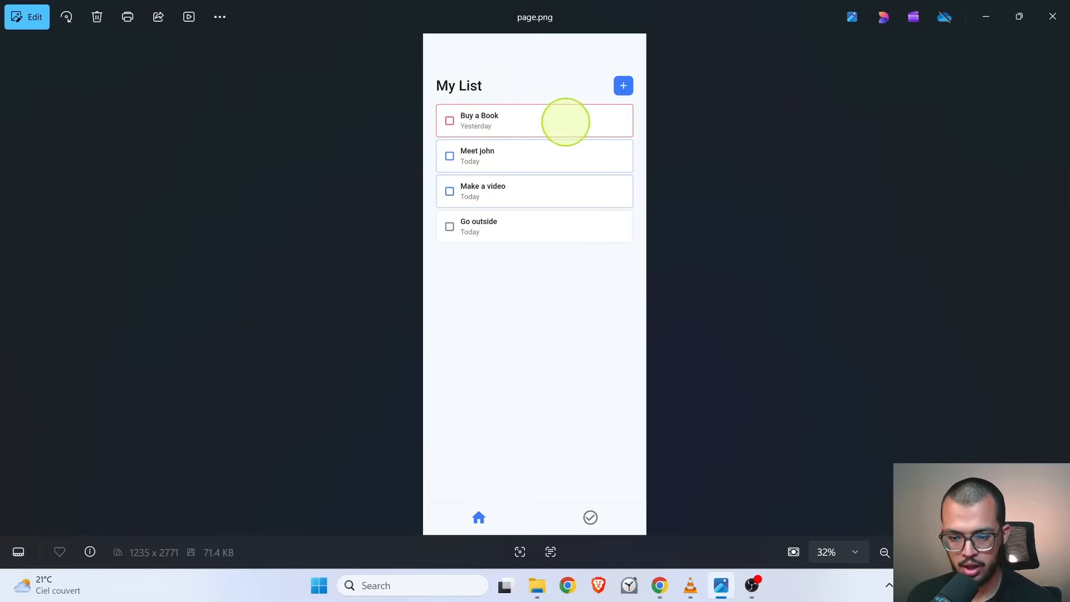
key(alt+Tab)
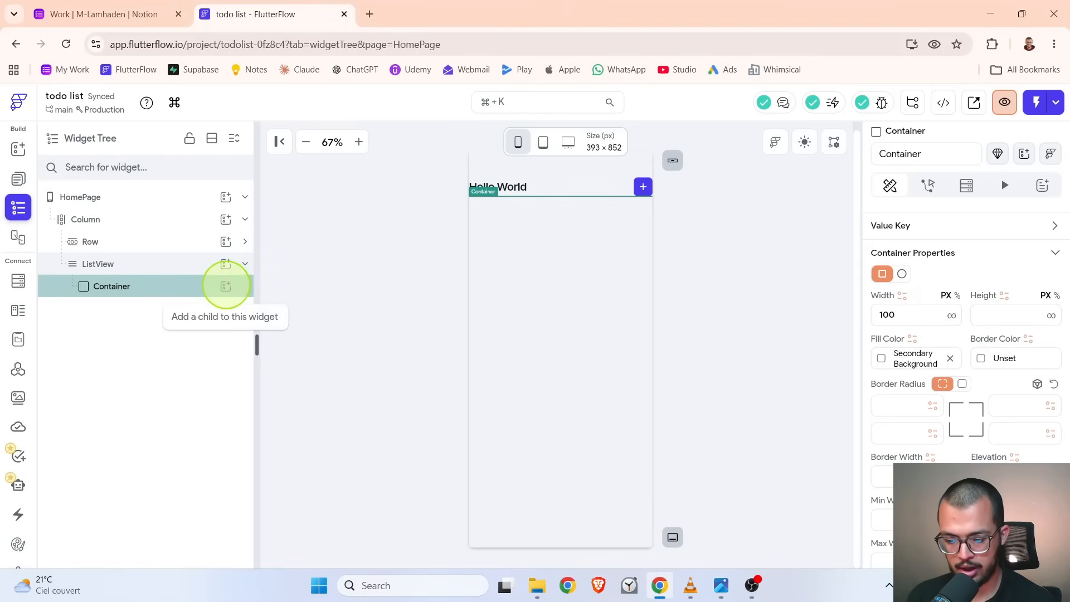
click(226, 286)
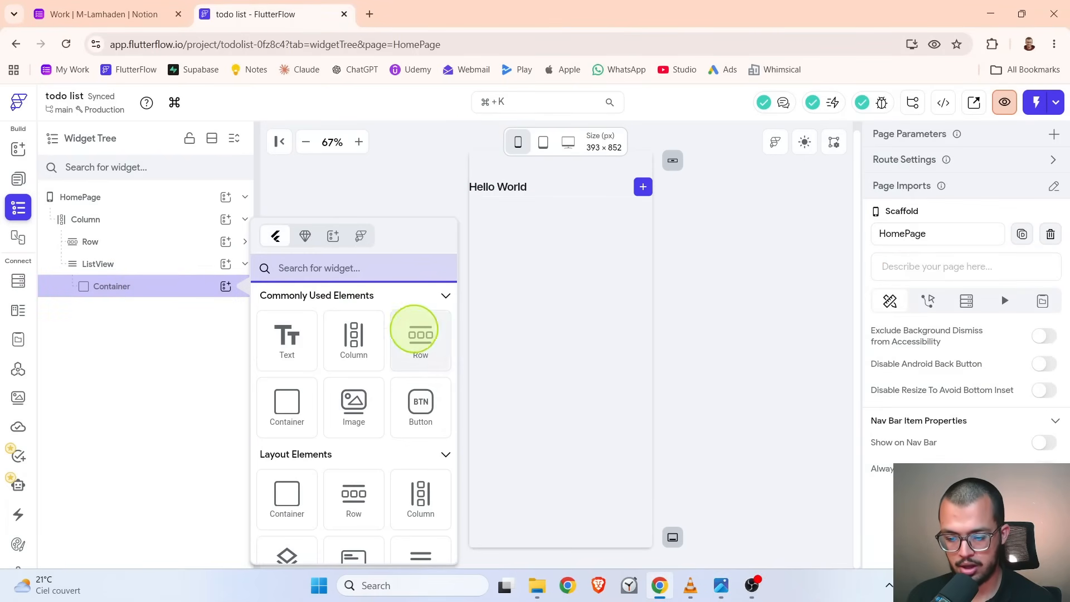
click(414, 330)
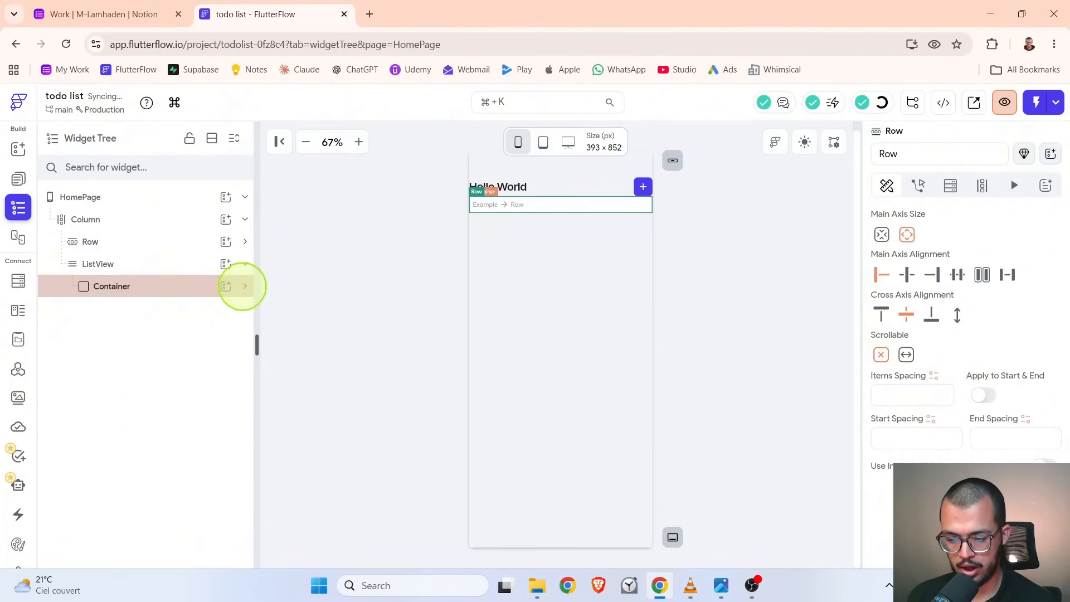
click(163, 286)
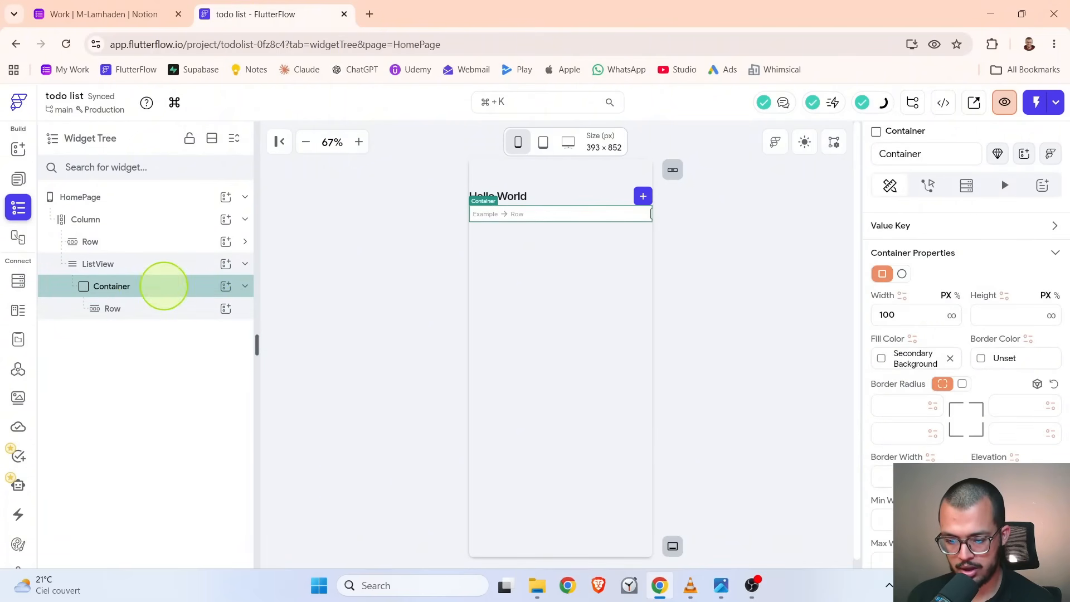
click(166, 308)
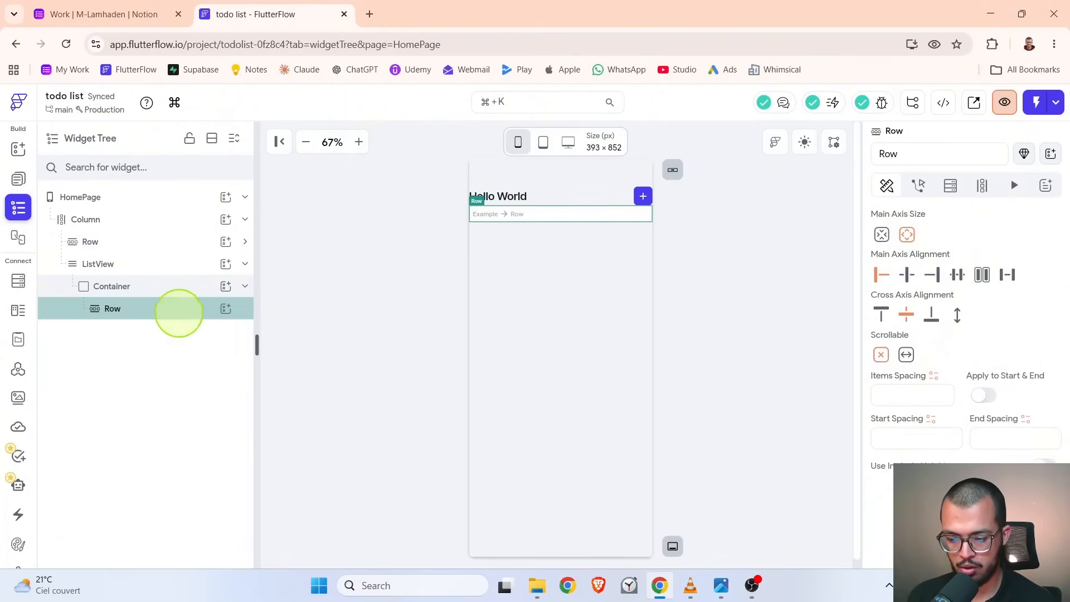
- Check the card's checkbox in page.png in Photos, and add an Icon widget to the Container's Row in FlutterFlow
key(alt+Tab)
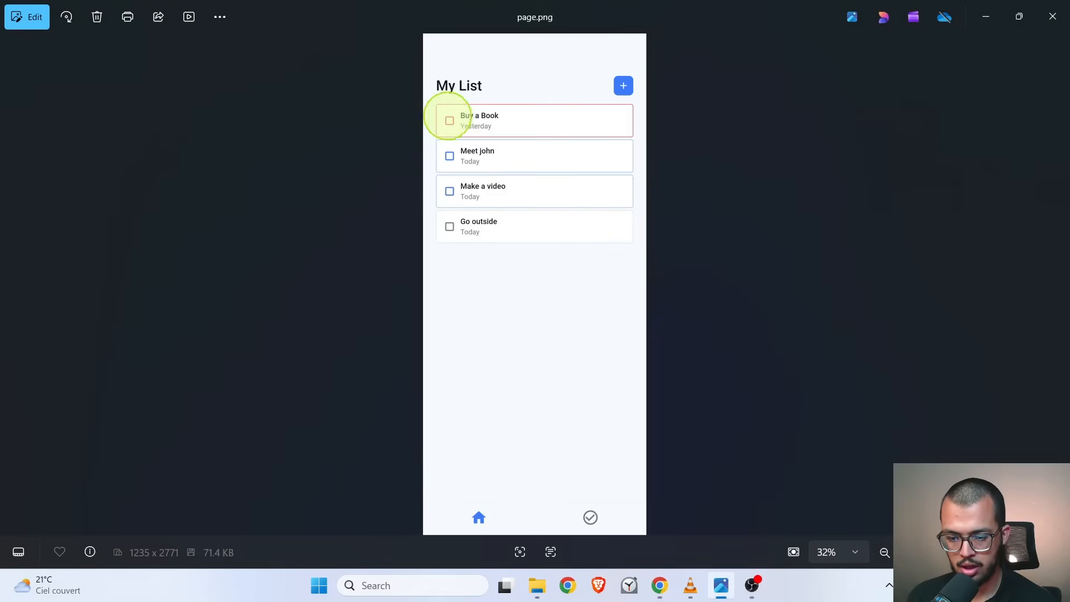
key(alt+Tab)
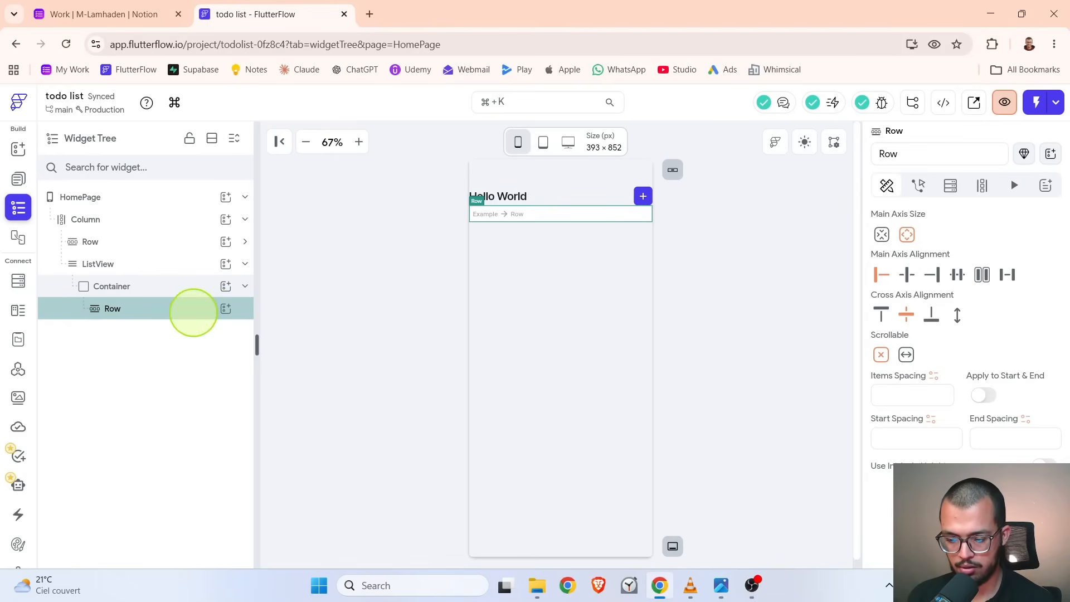
click(225, 309)
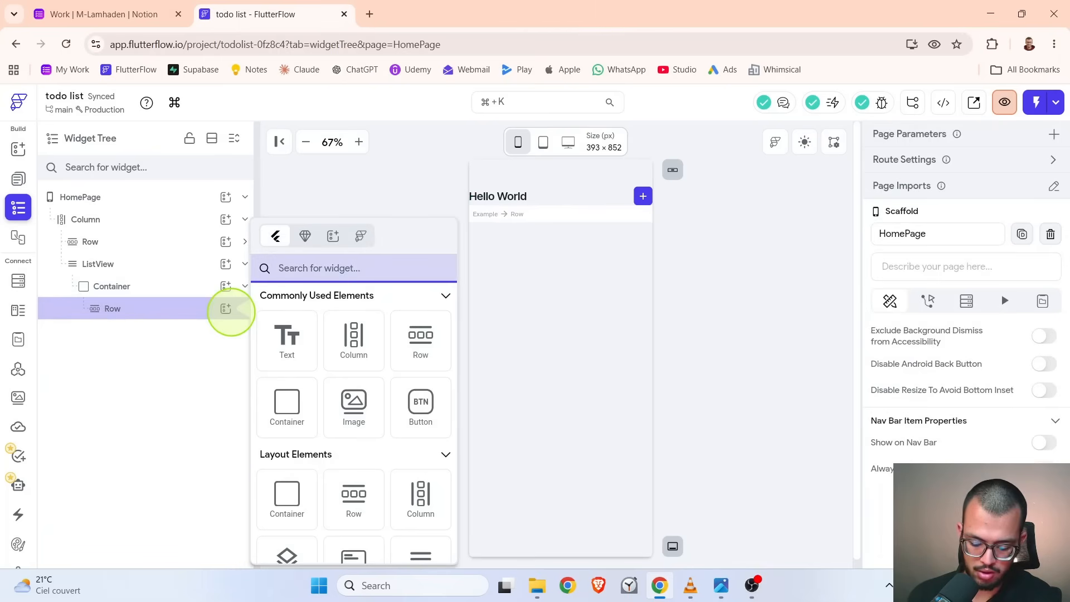
text(icon)
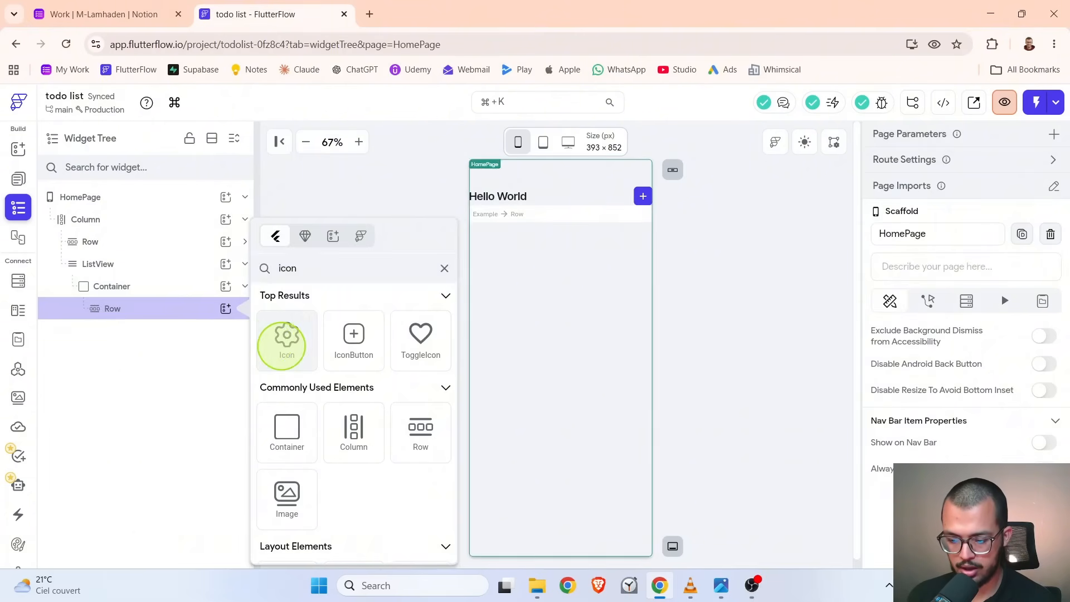
click(287, 341)
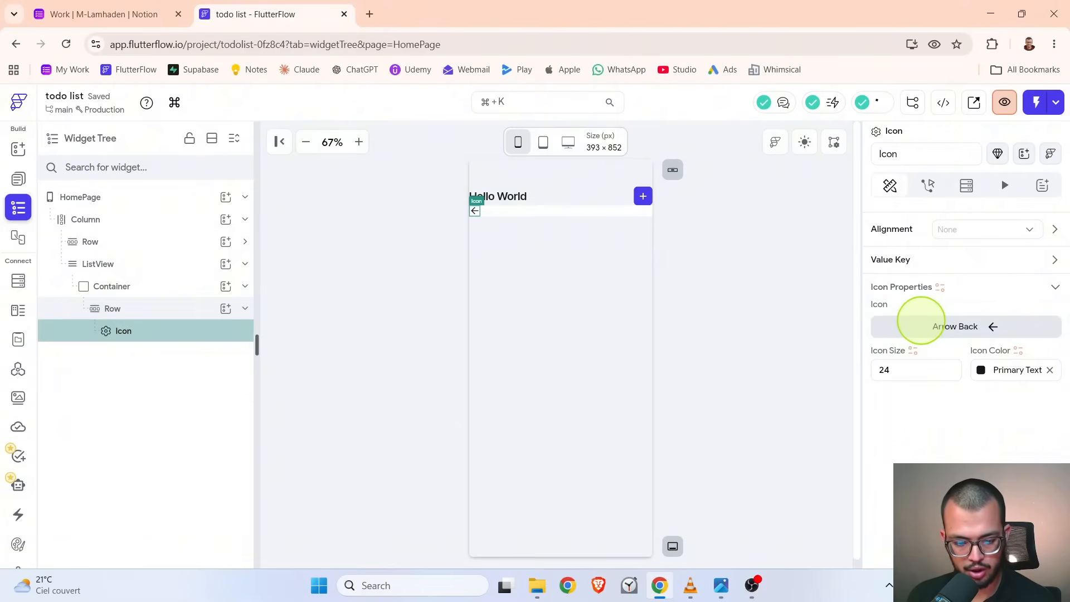
- Change the new Icon to the Material Crop Square Outlined icon and set its size to 28
click(920, 321)
text(sq)
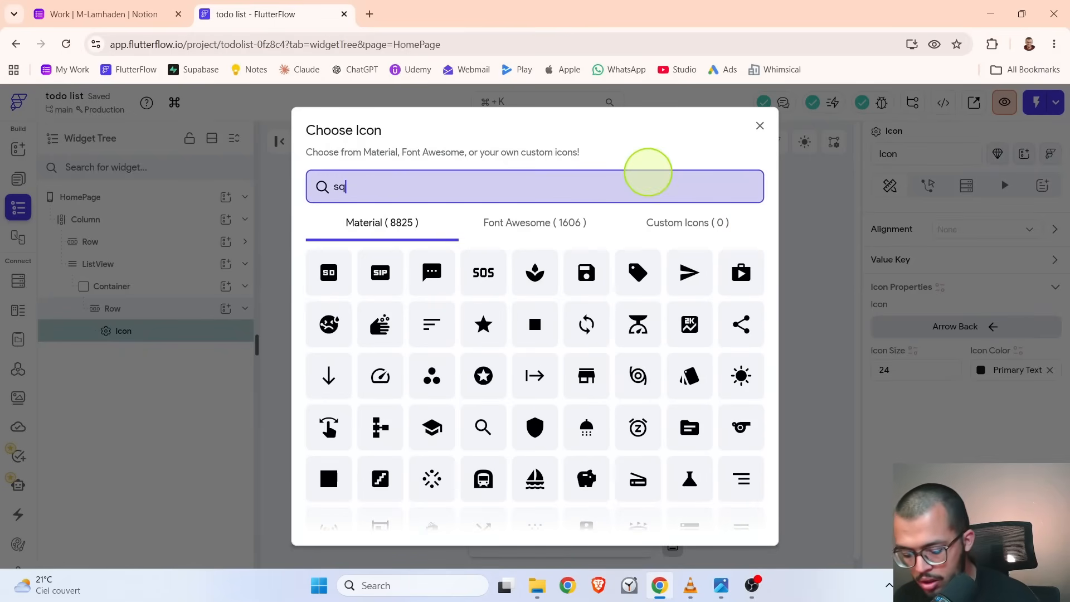
text(ur)
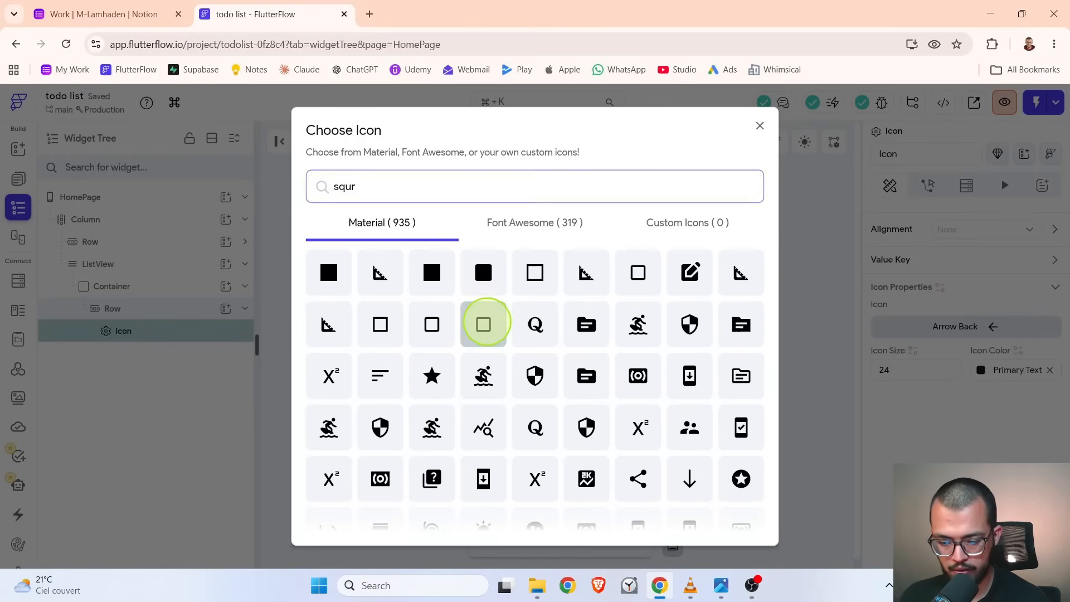
click(484, 323)
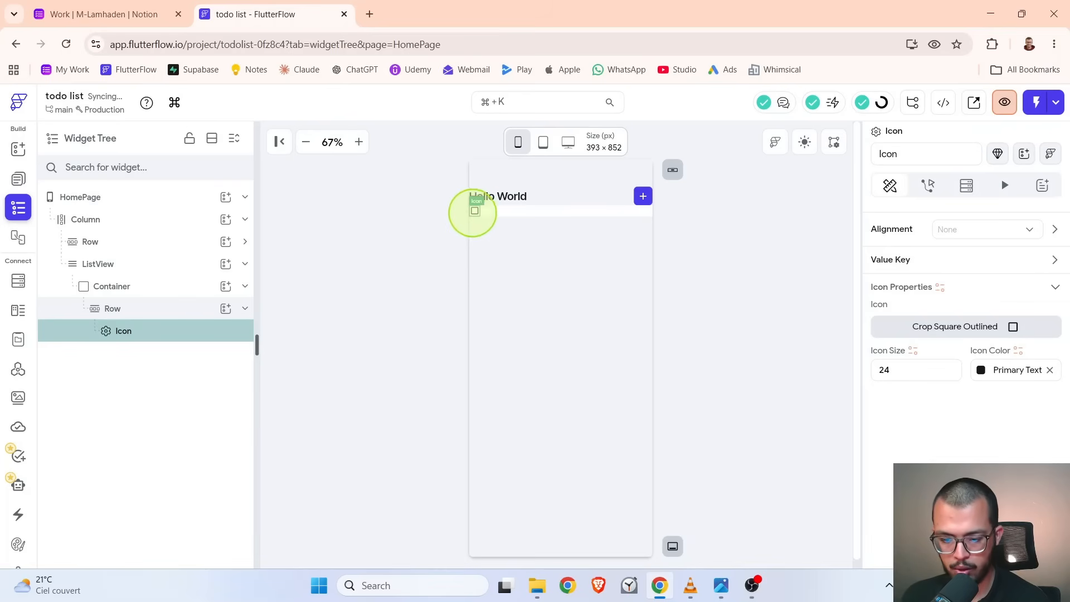
click(914, 370)
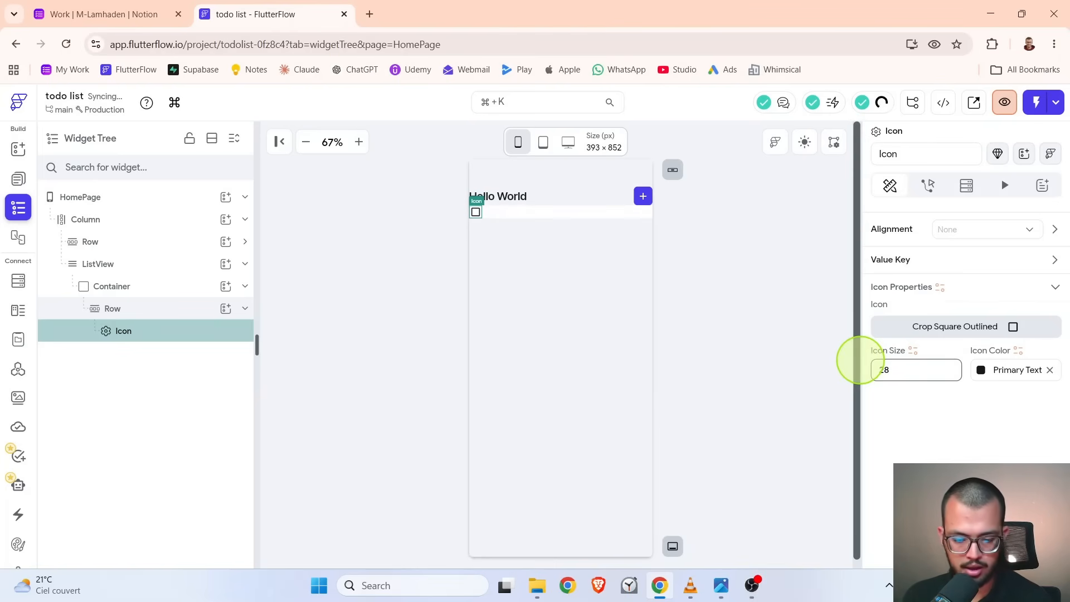
- Check the card's text layout in page.png in Photos, and add a Column after the Icon in the Container's Row
click(151, 308)
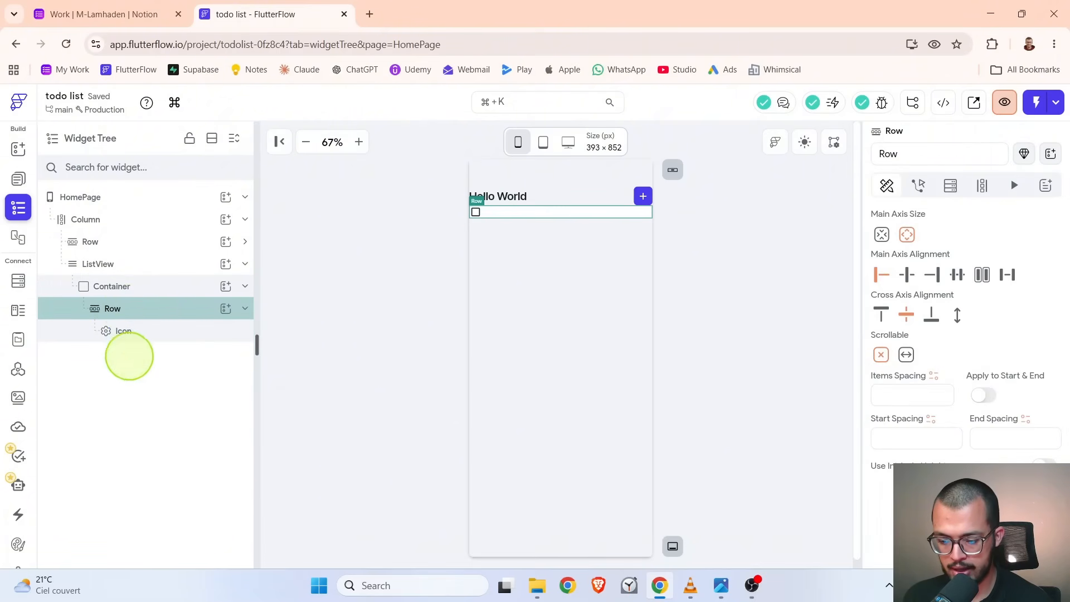
key(alt+Tab)
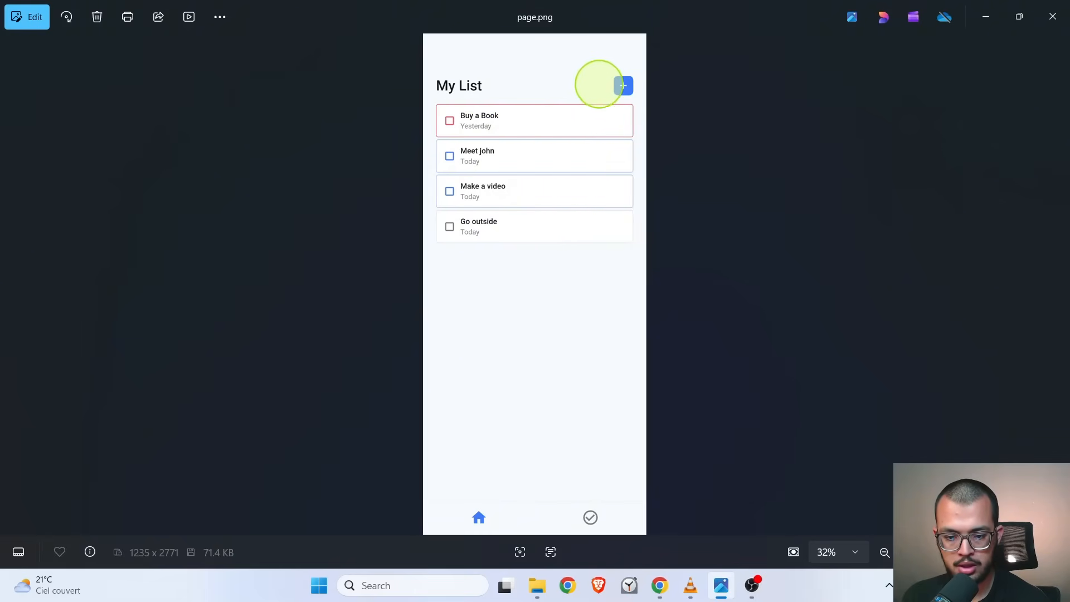
key(alt+Tab)
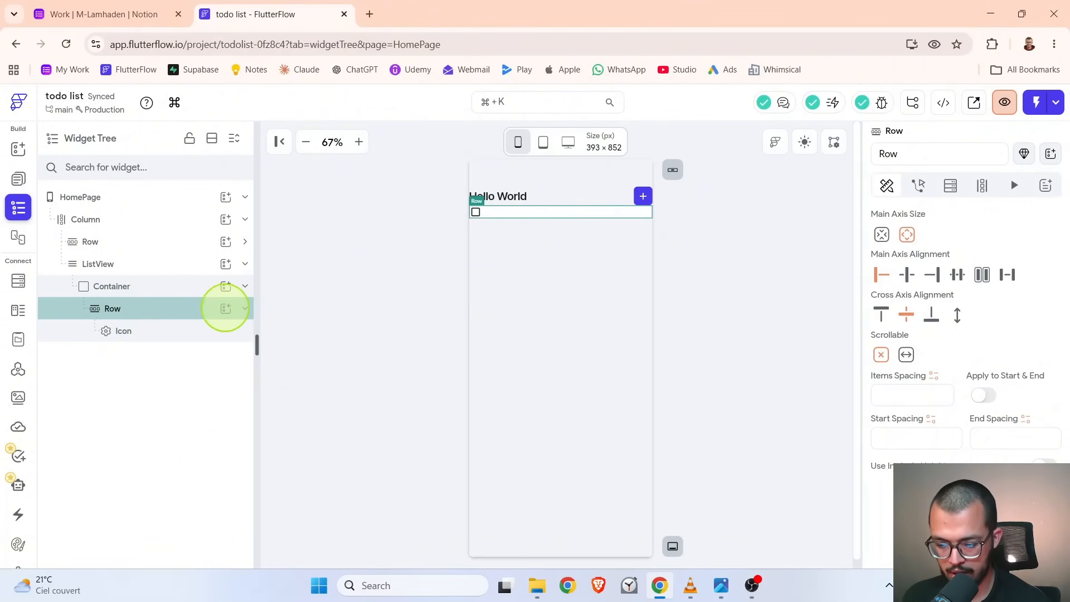
click(225, 308)
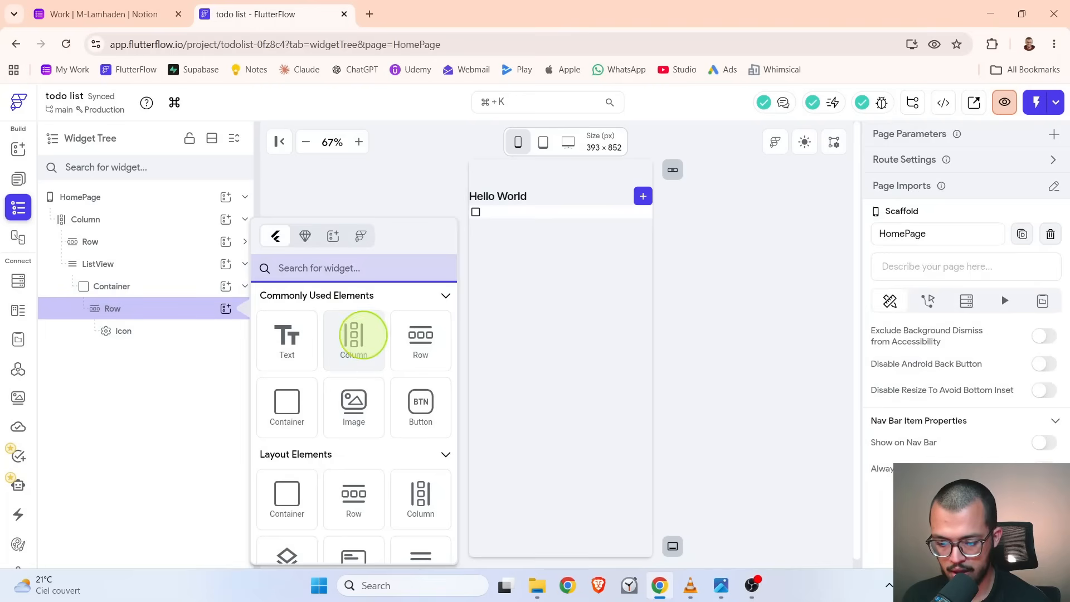
click(354, 335)
- Add two Text widgets to the Column beside the Icon in the Container's Row
click(119, 308)
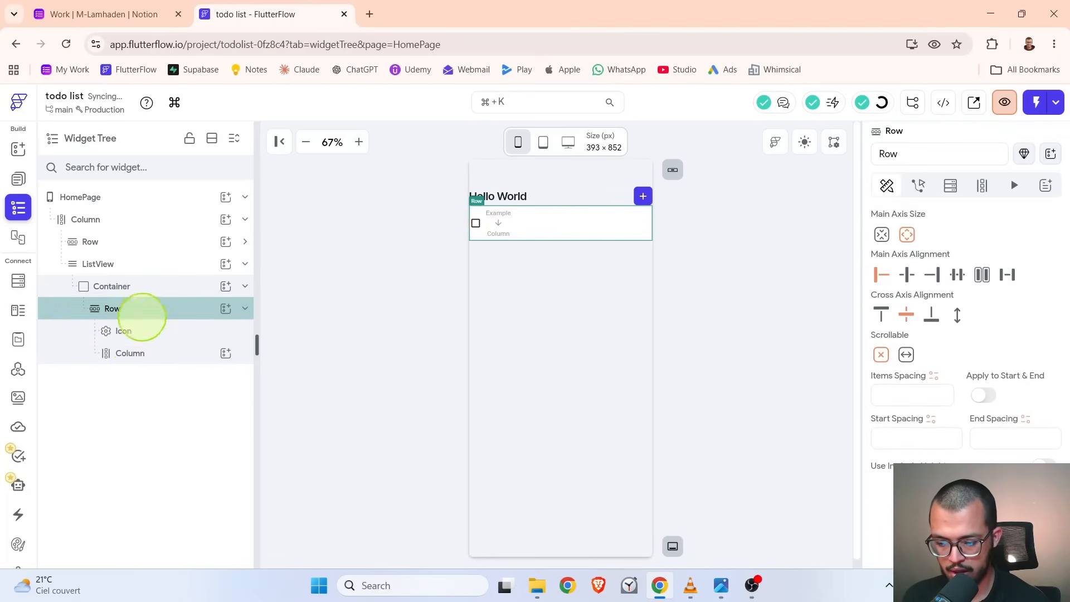
click(129, 333)
click(130, 352)
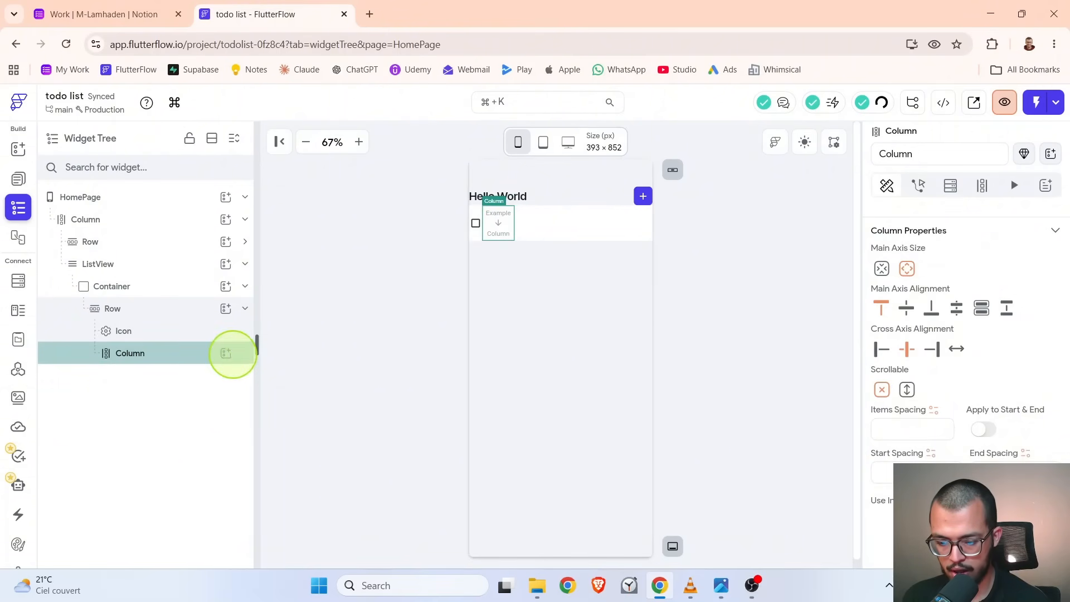
click(226, 353)
click(287, 341)
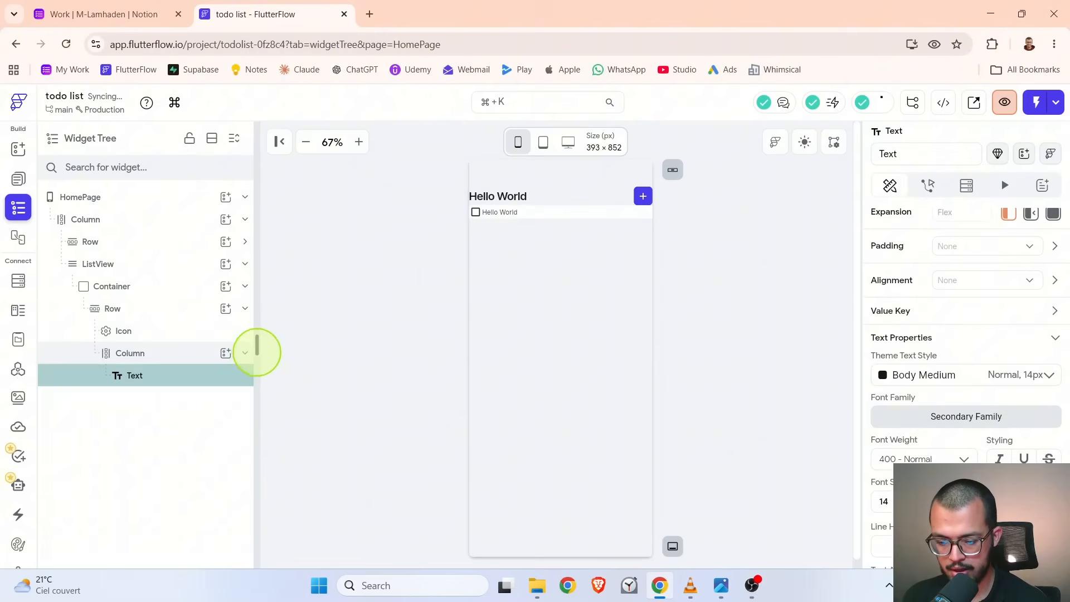
click(225, 352)
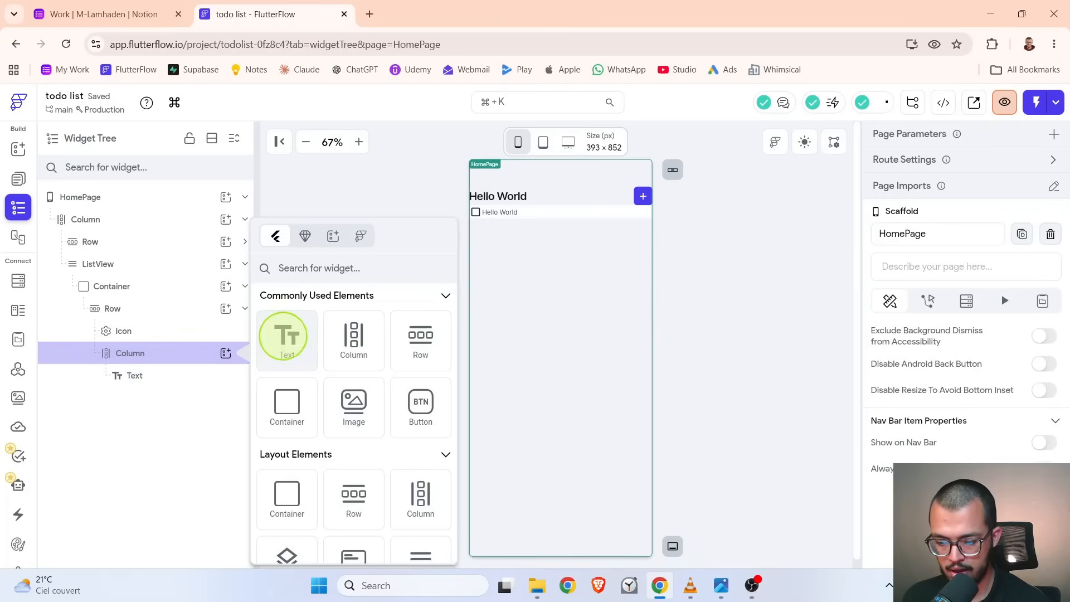
click(286, 338)
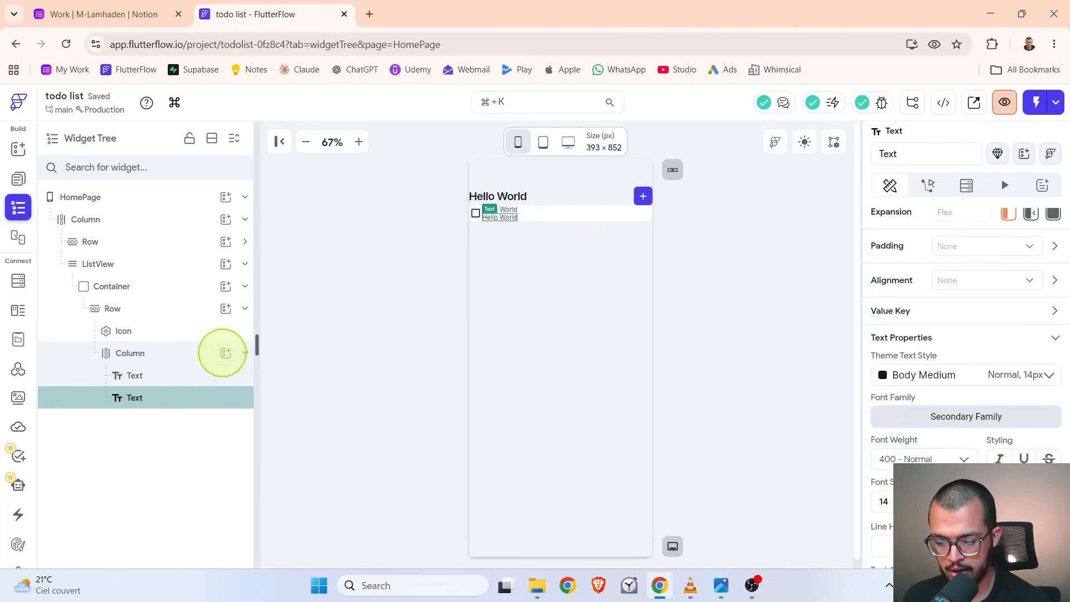
click(225, 353)
click(420, 401)
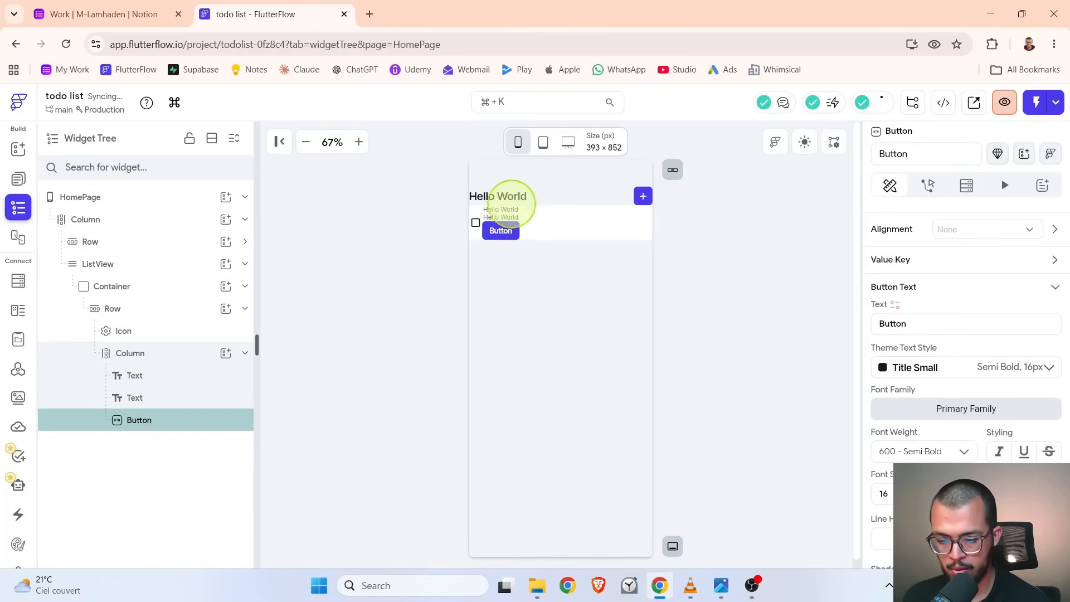
right_click(133, 423)
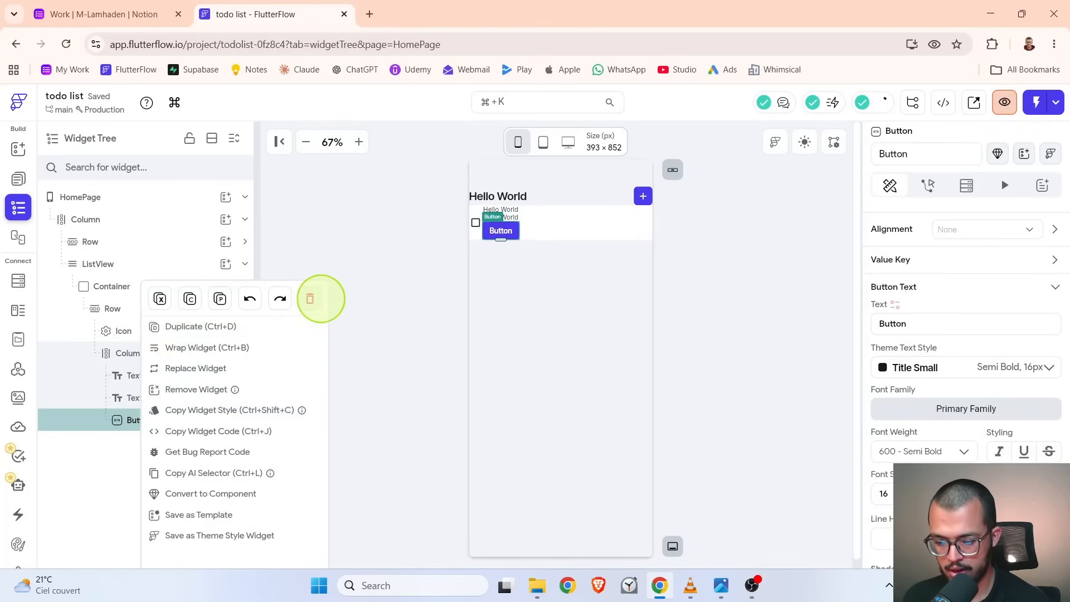
click(309, 297)
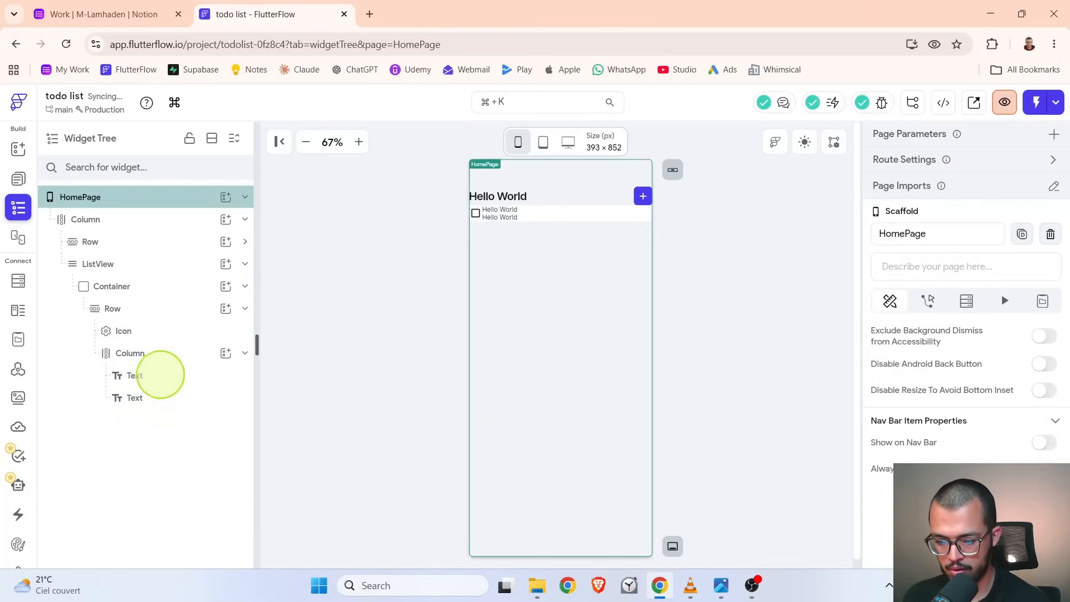
- Check the task title's style in page.png in Photos, and set the card's first Text to font size 18 in FlutterFlow
click(147, 376)
key(alt+Tab)
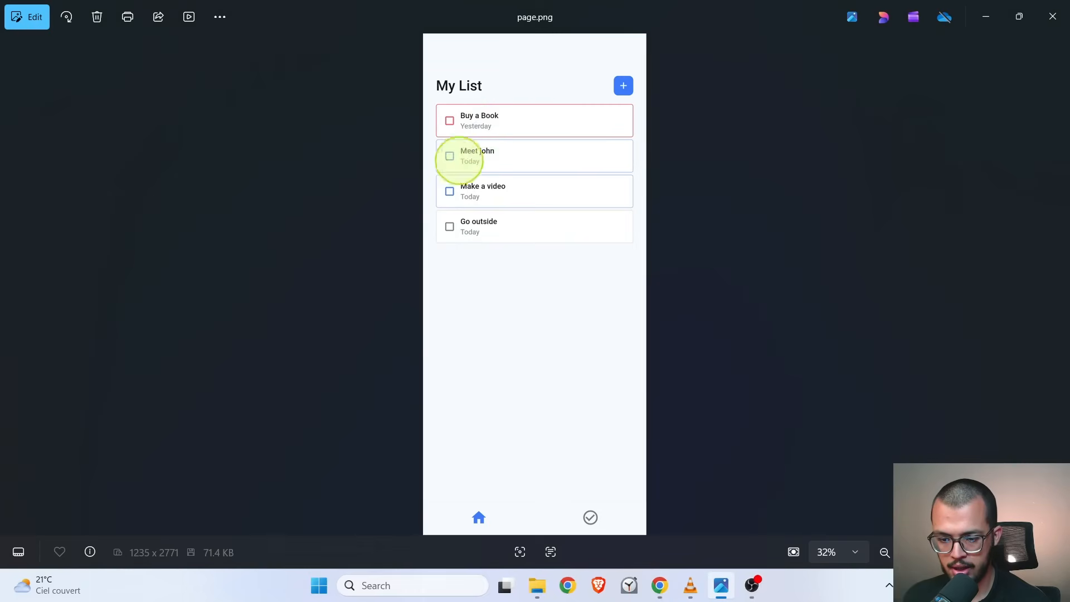
key(alt+Tab)
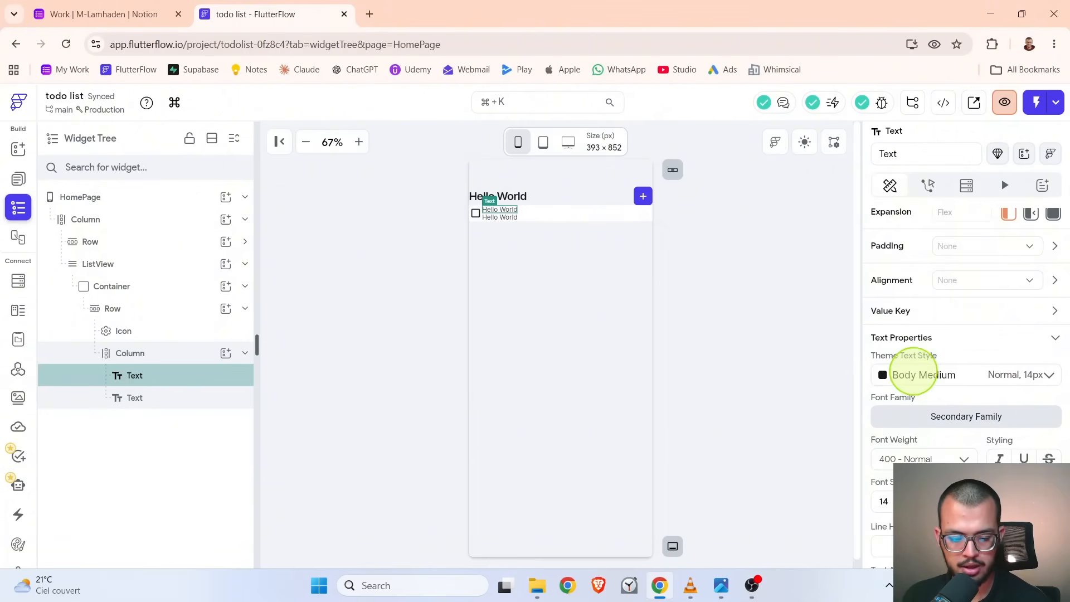
scroll(903, 357, down, 2)
scroll(931, 315, down, 2)
double_click(919, 283)
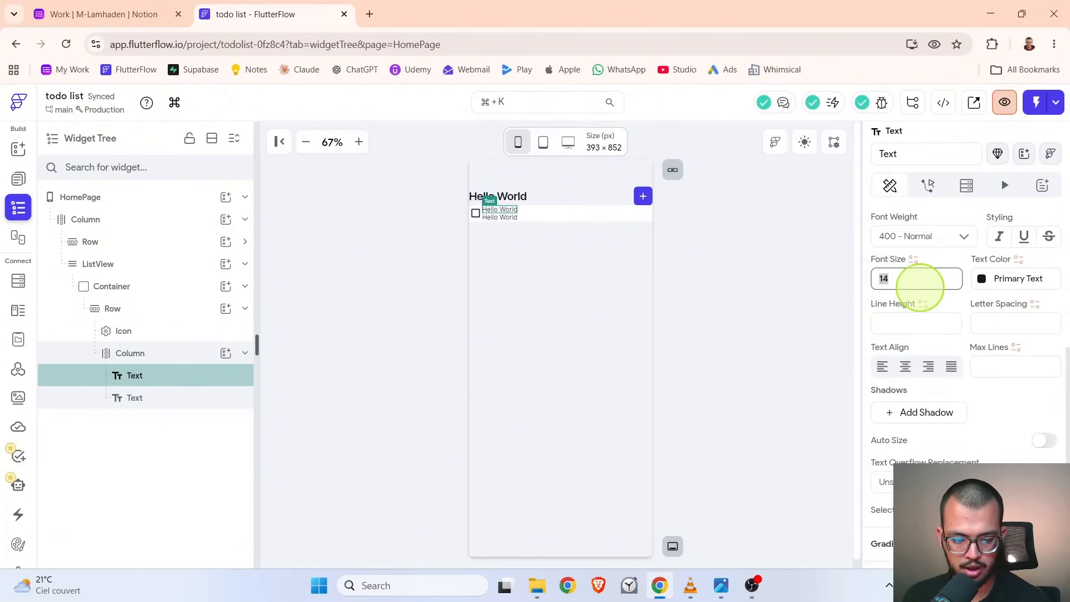
text(18)
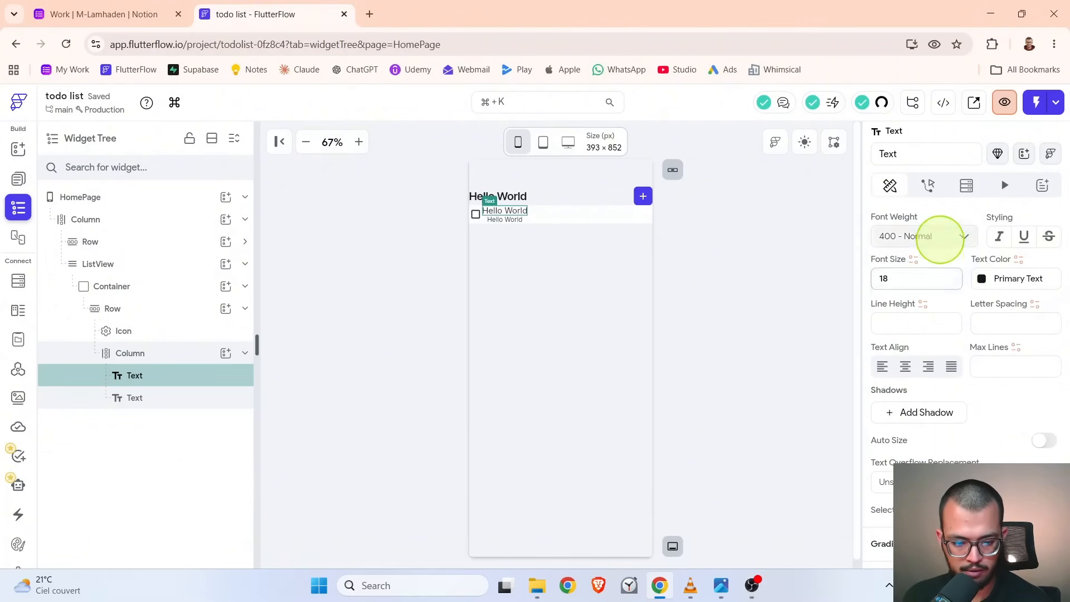
- Try the 500 - Medium weight on the card's first Text, and set its font weight to 600 - Semi Bold
click(933, 237)
click(892, 391)
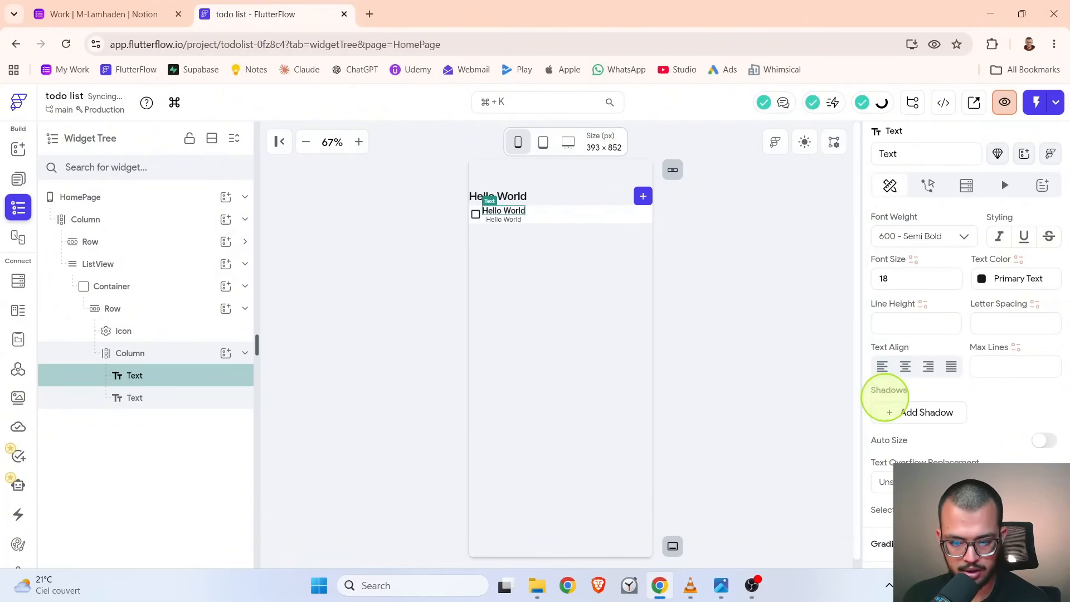
click(916, 236)
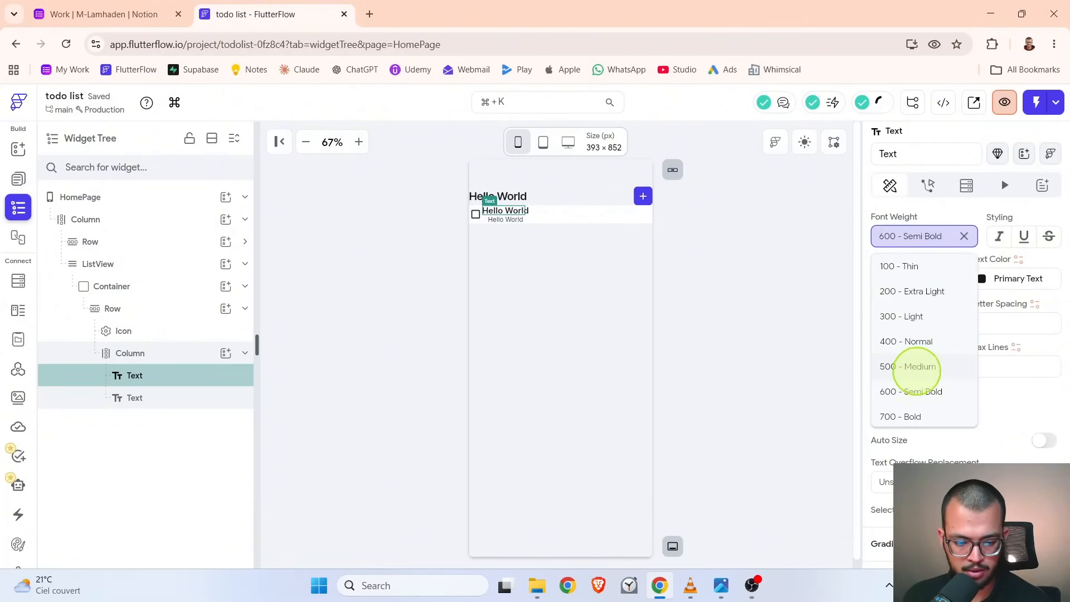
click(917, 367)
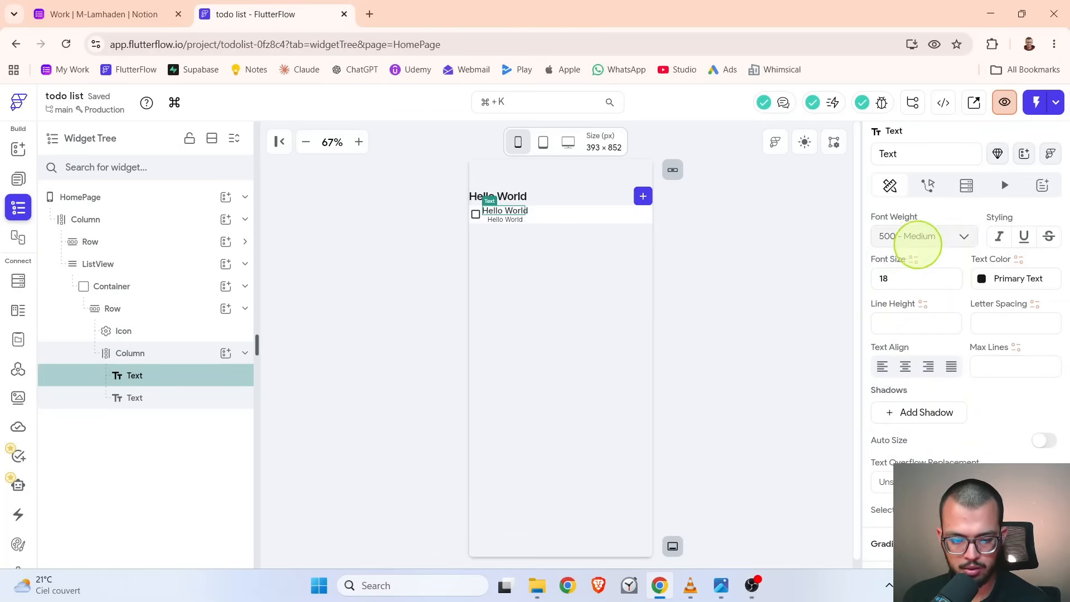
click(916, 239)
click(909, 392)
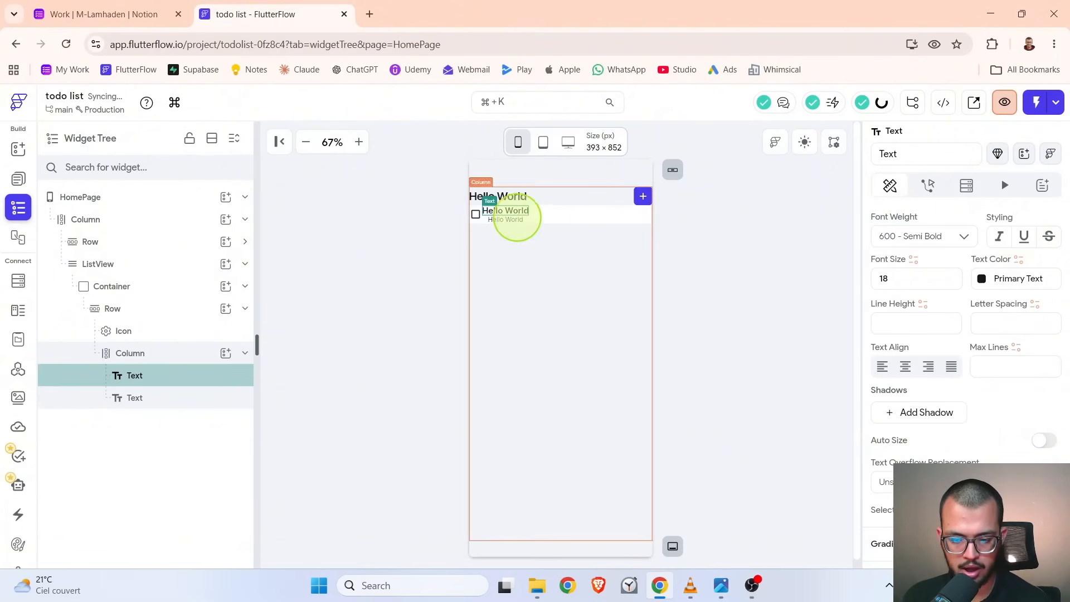
- Set the text color of the card's second Text to the Secondary Text theme color
click(513, 220)
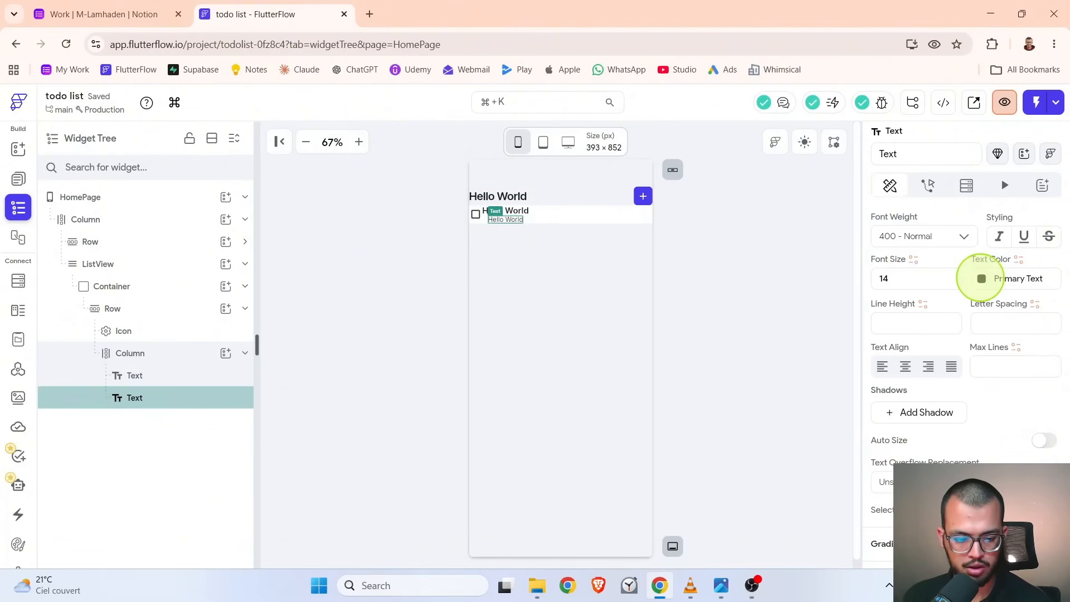
click(980, 278)
scroll(859, 394, down, 1)
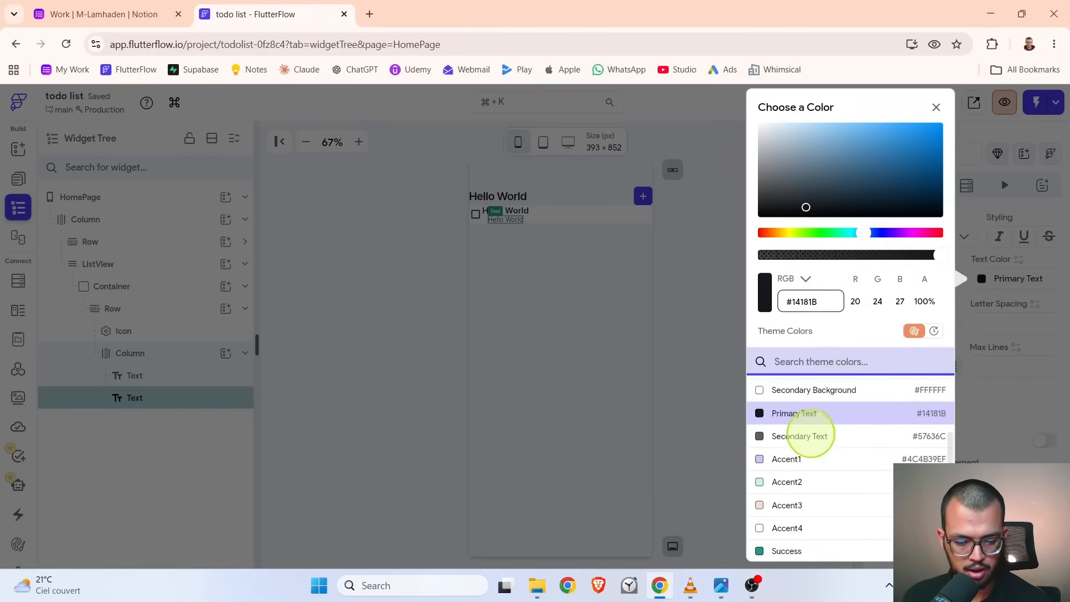
click(785, 436)
click(685, 331)
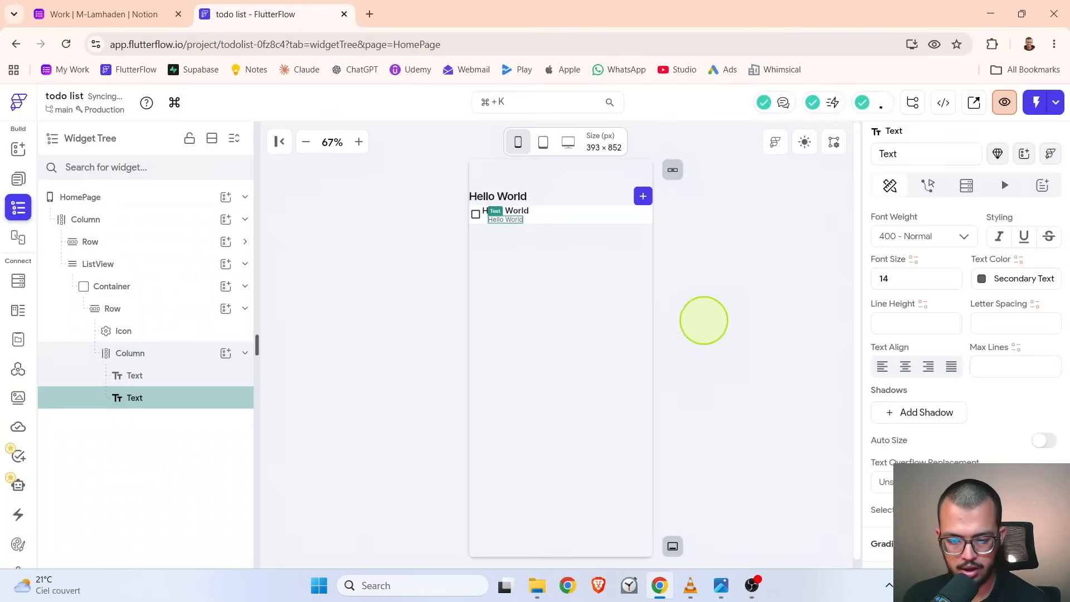
click(693, 318)
- Check the card's text alignment in page.png in Photos, and set the card Column's cross axis alignment to start in FlutterFlow
key(alt+Tab)
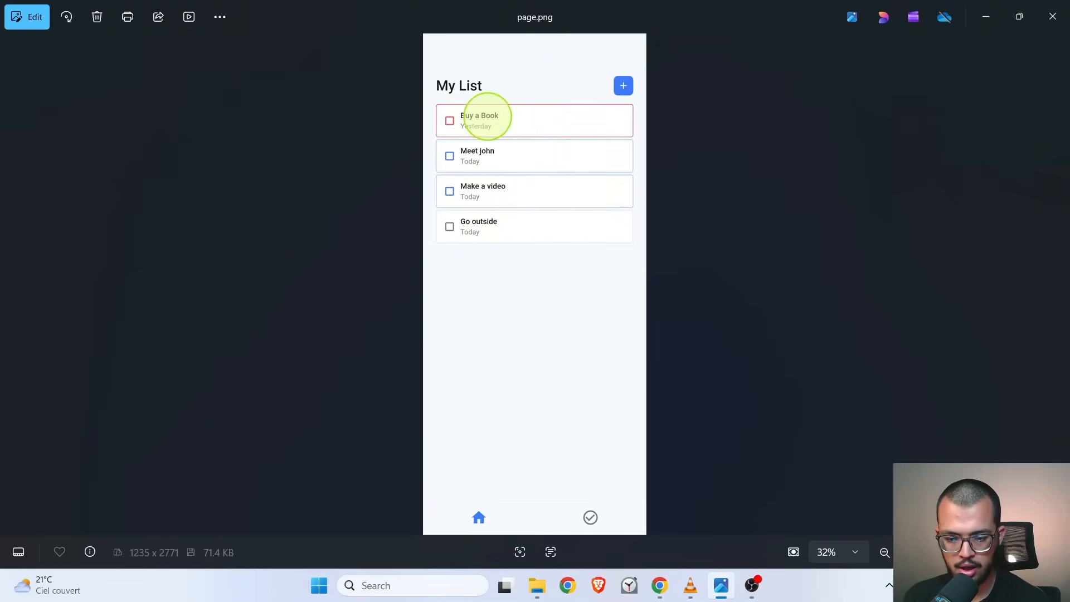
key(alt+Tab)
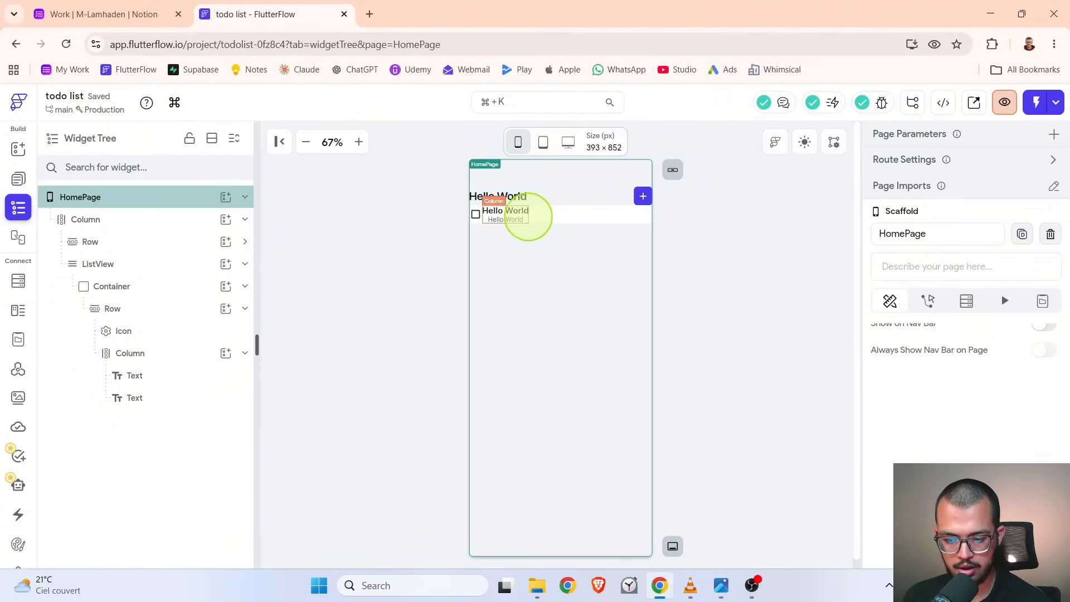
click(527, 216)
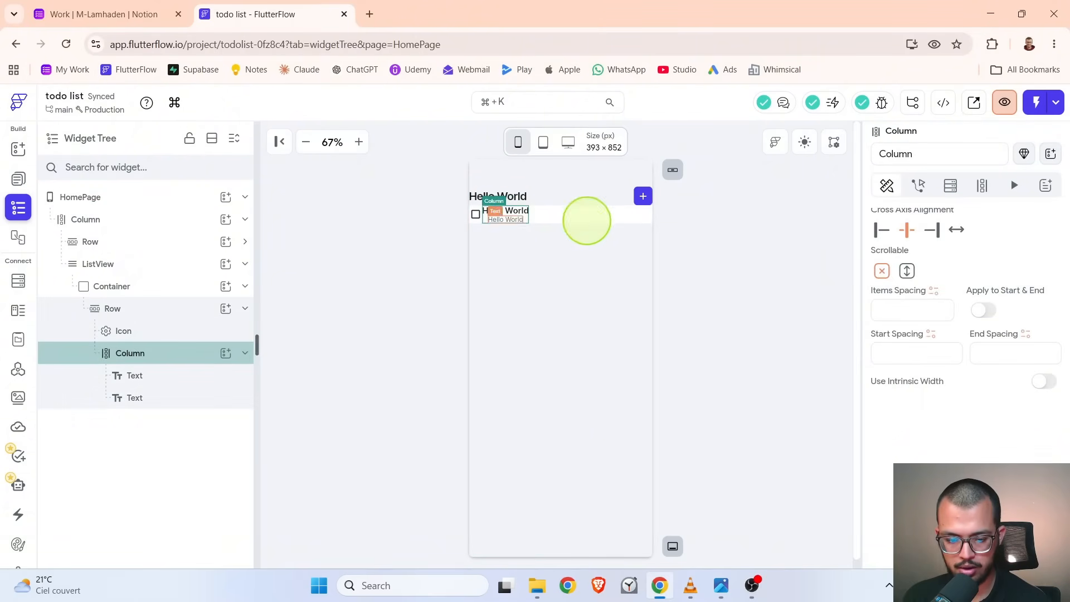
scroll(925, 267, up, 2)
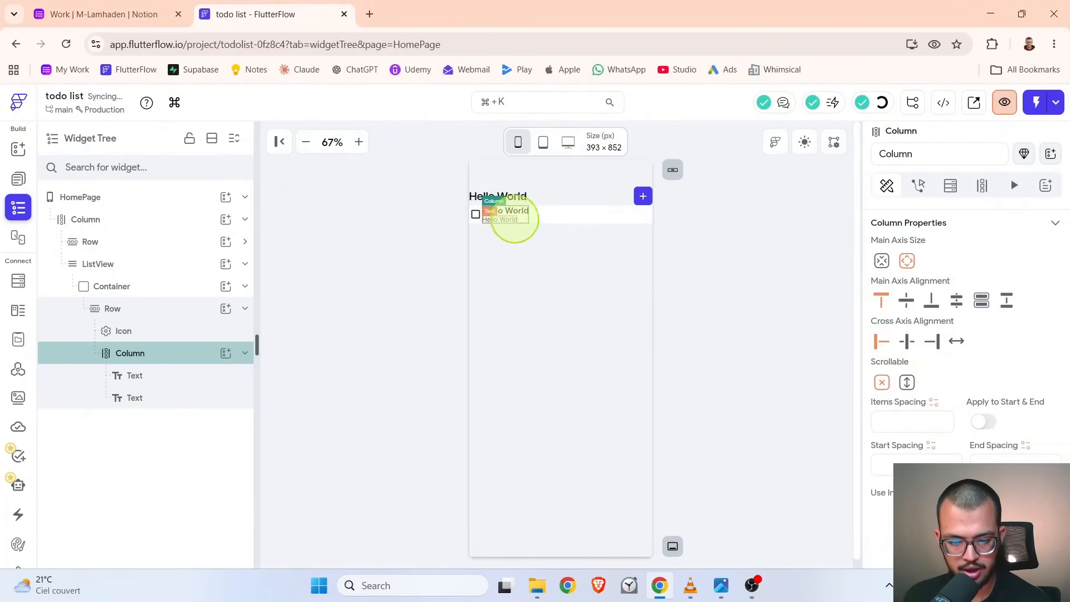
- Compare the card's text layout with page.png in Photos, and return to FlutterFlow
key(alt+Tab)
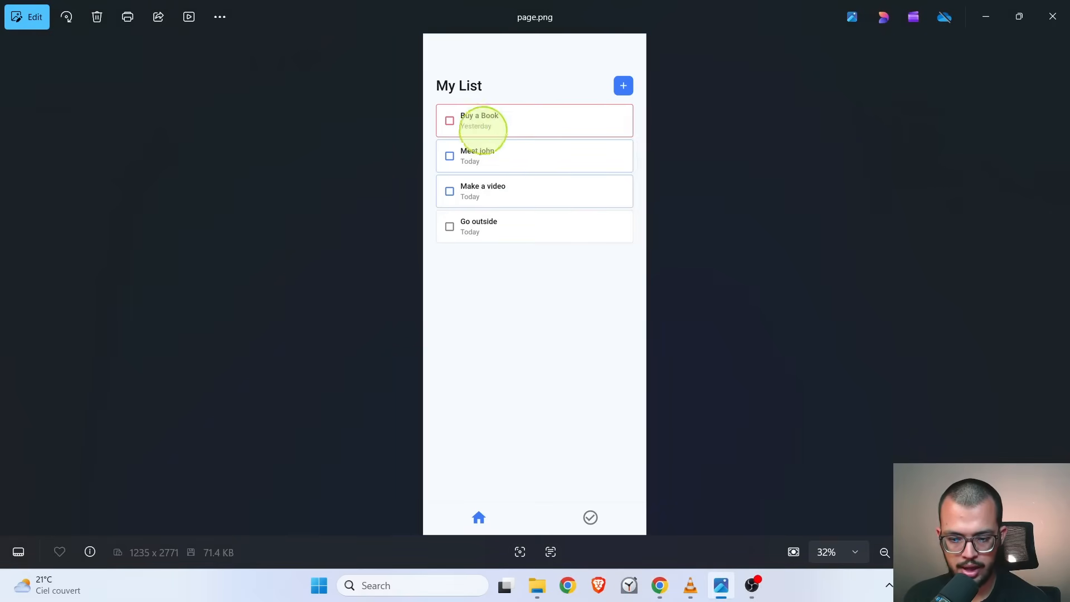
key(alt+Tab)
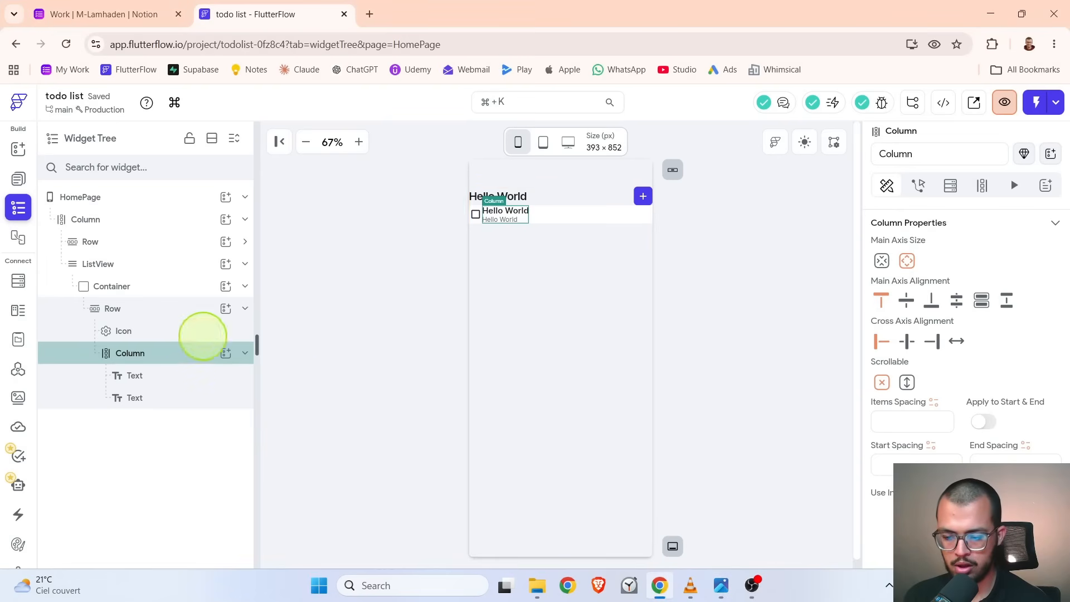
key(alt+Tab)
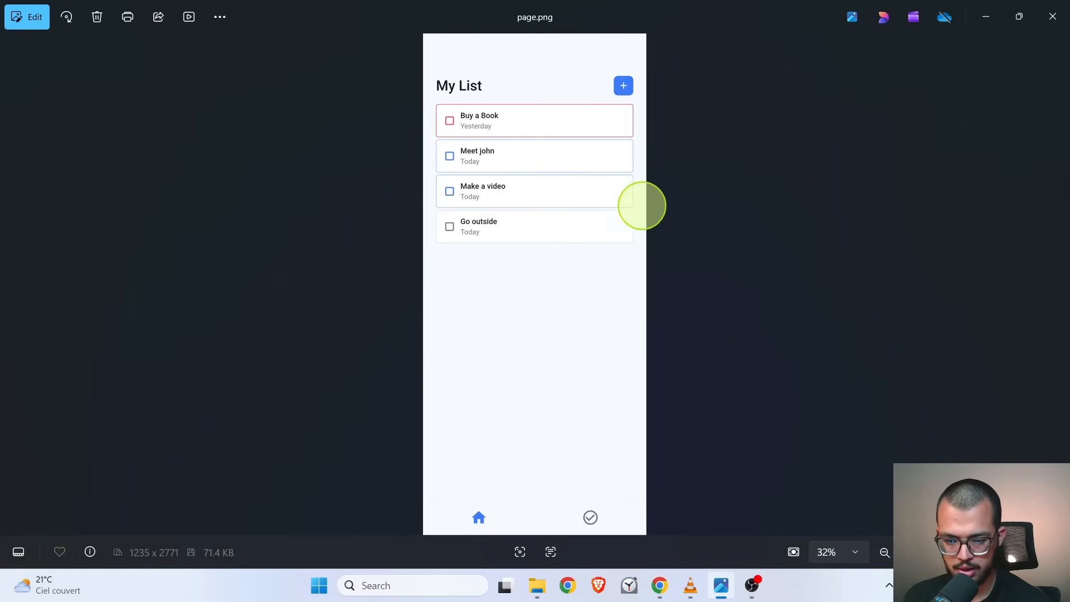
key(alt+Tab)
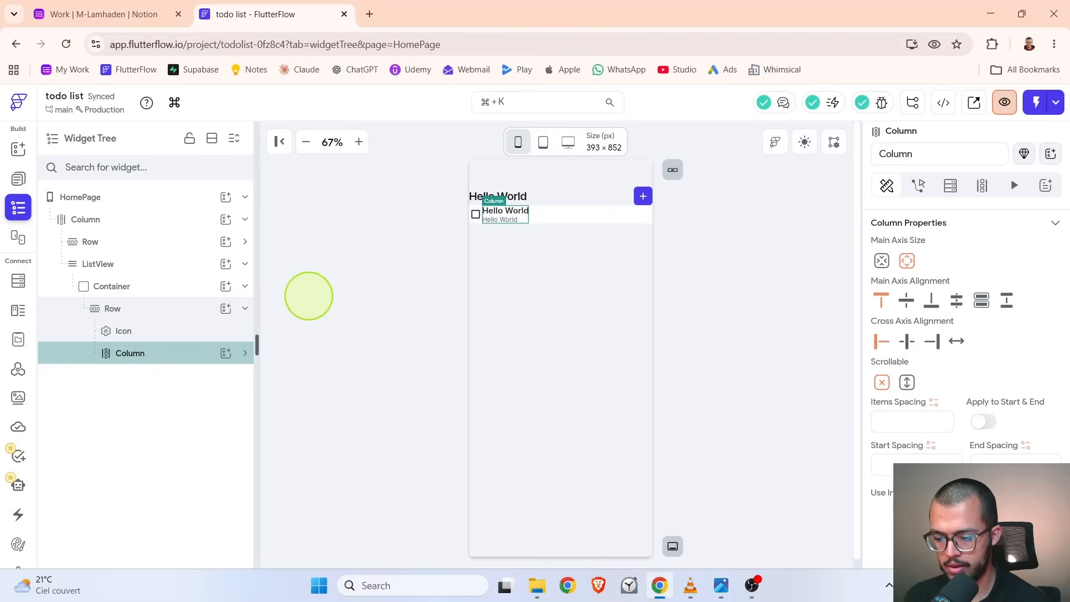
- Collapse the card's Row, the Container and the ListView in the widget tree
click(245, 308)
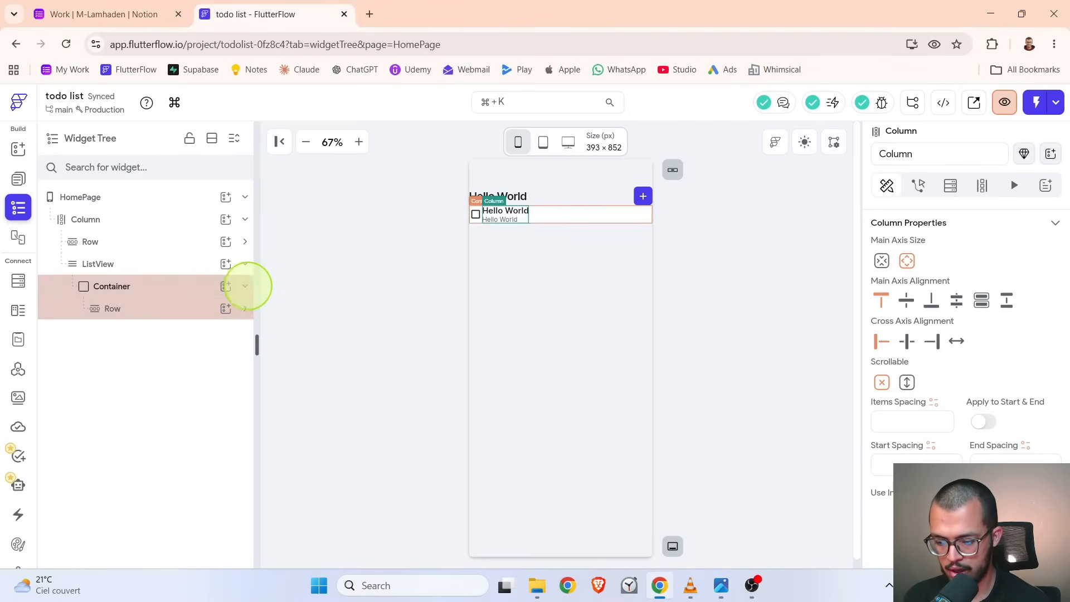
click(245, 286)
click(245, 263)
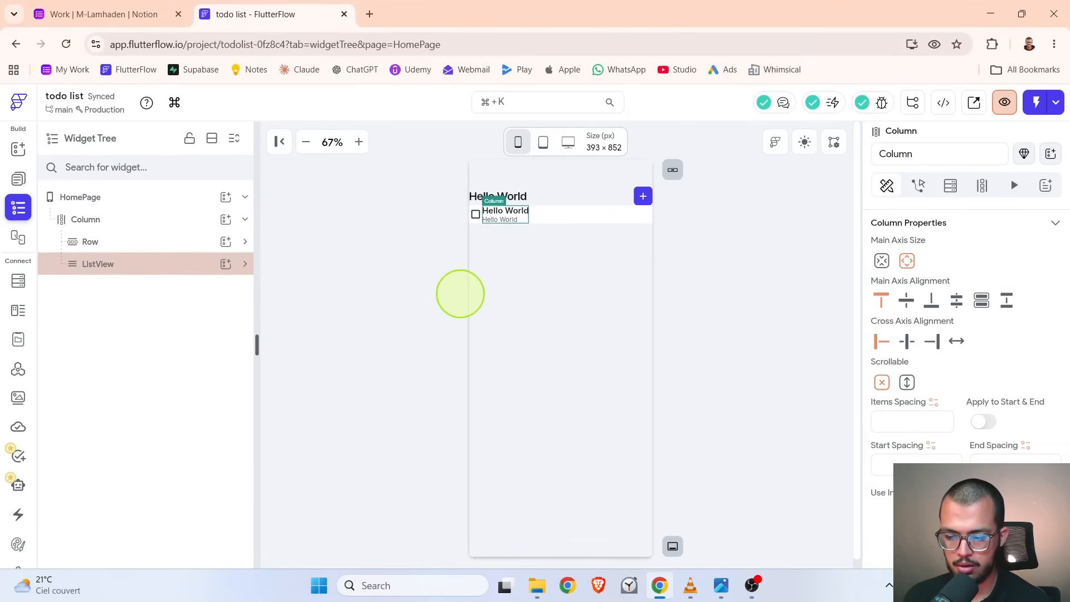
- Check the page margins in page.png in Photos, and return to FlutterFlow to select the HomePage's main Column
key(alt+Tab)
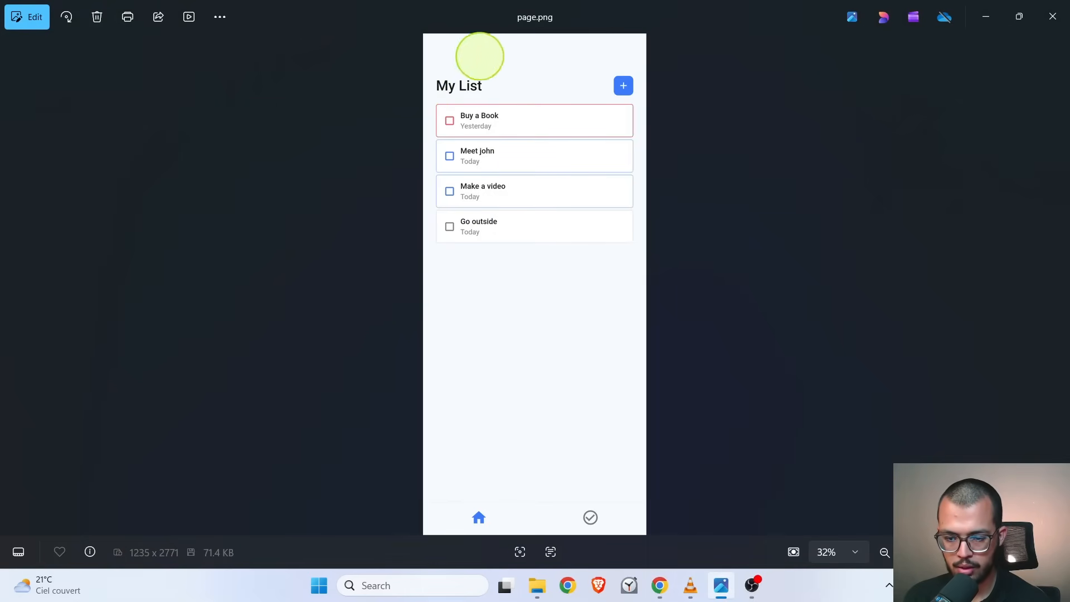
key(alt+Tab)
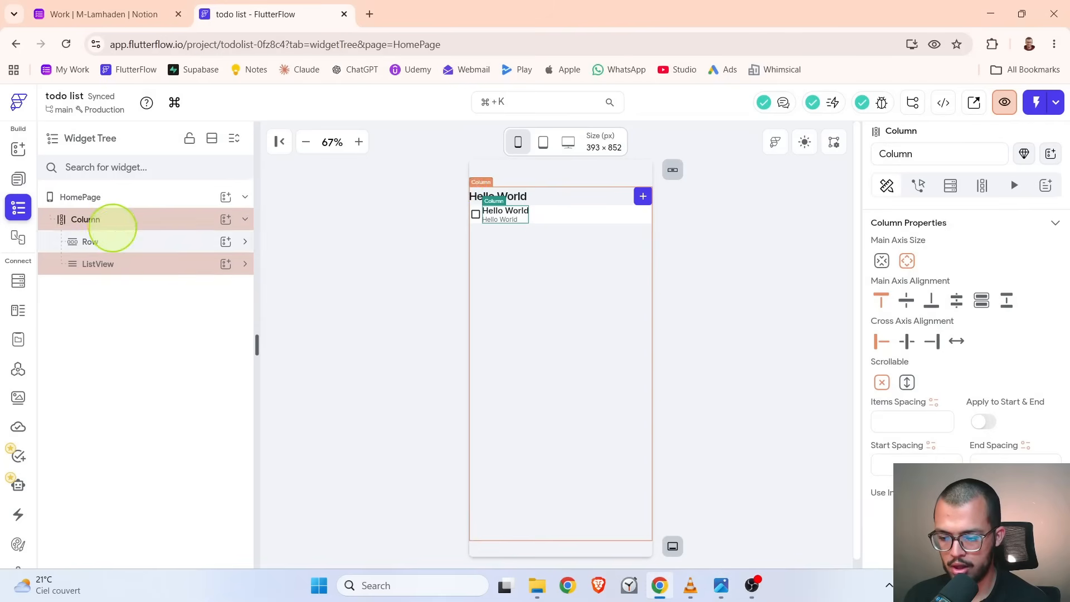
click(108, 219)
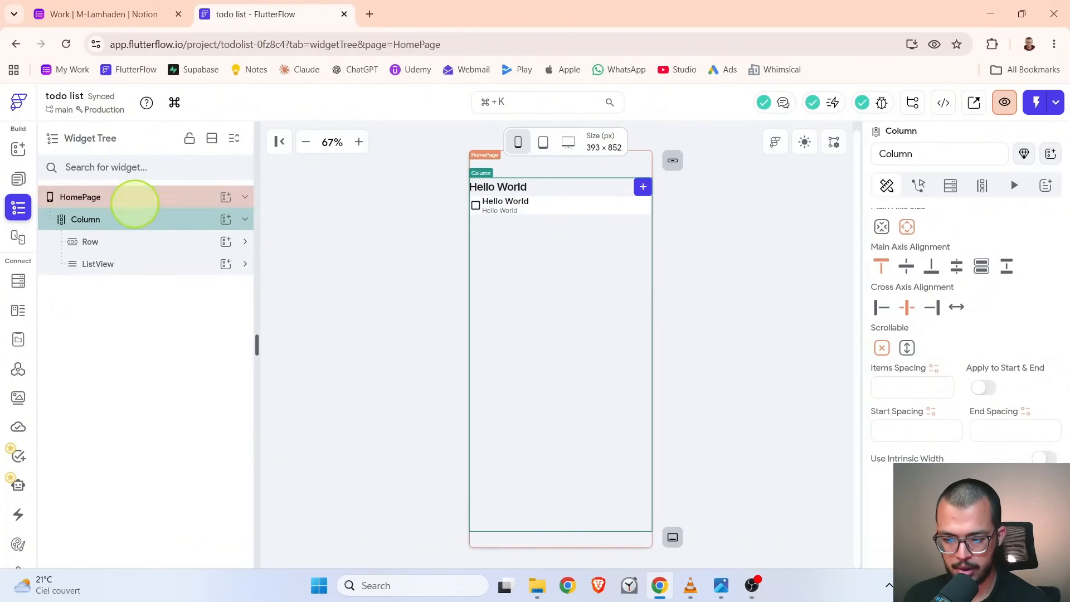
click(138, 200)
click(145, 219)
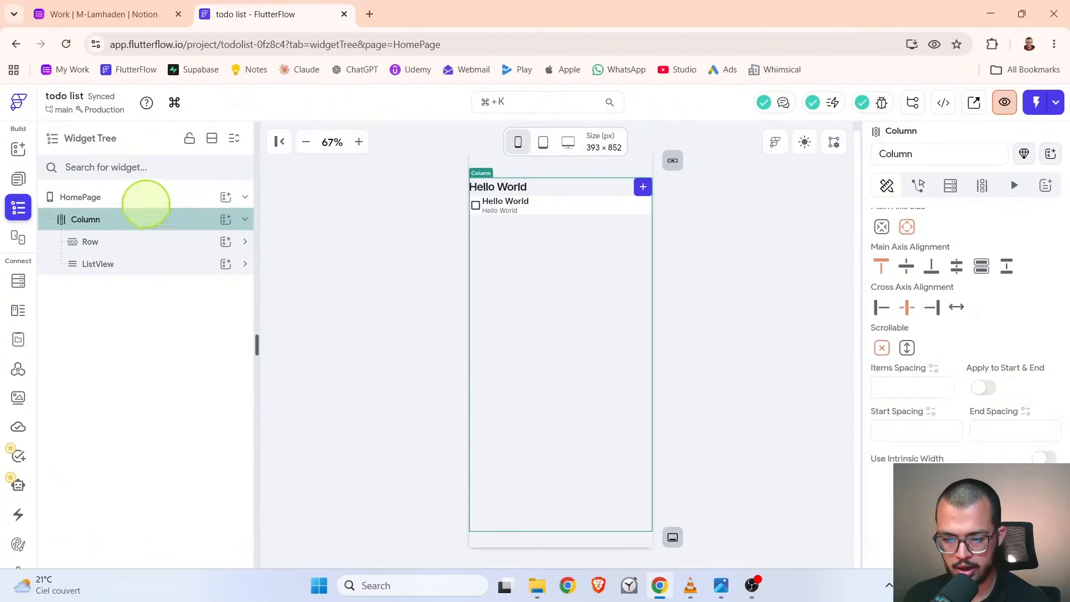
click(143, 199)
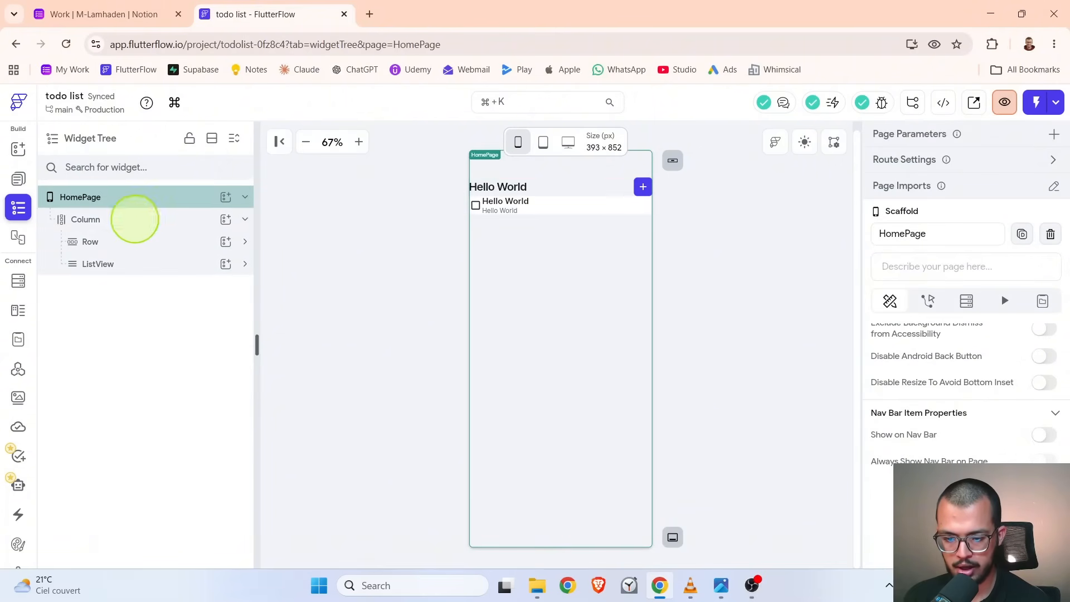
click(138, 219)
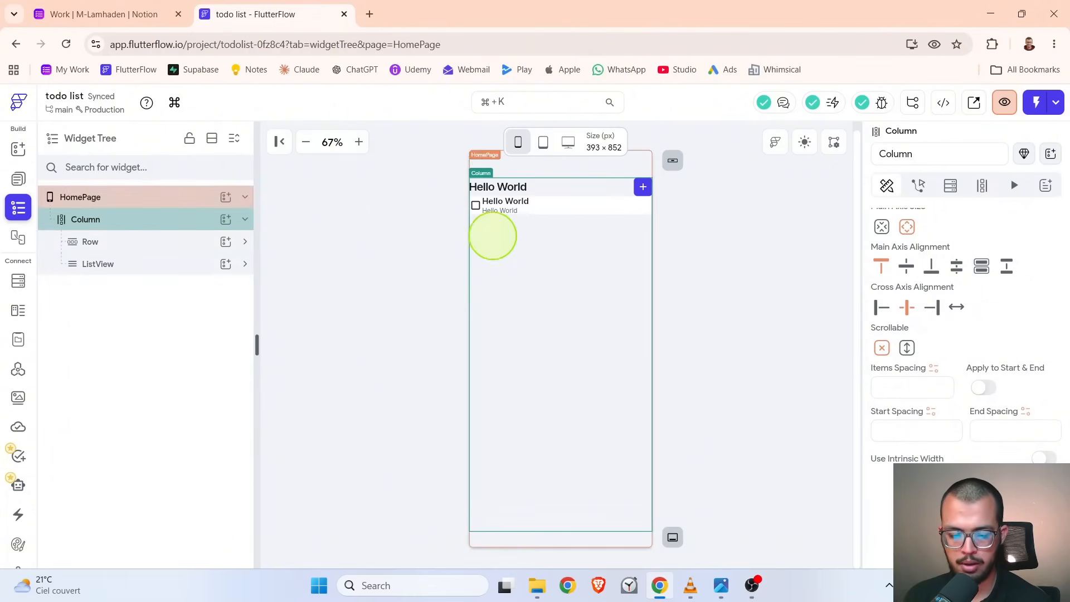
- Give the HomePage's main Column a custom uniform padding of 20 on all sides
scroll(1011, 314, up, 3)
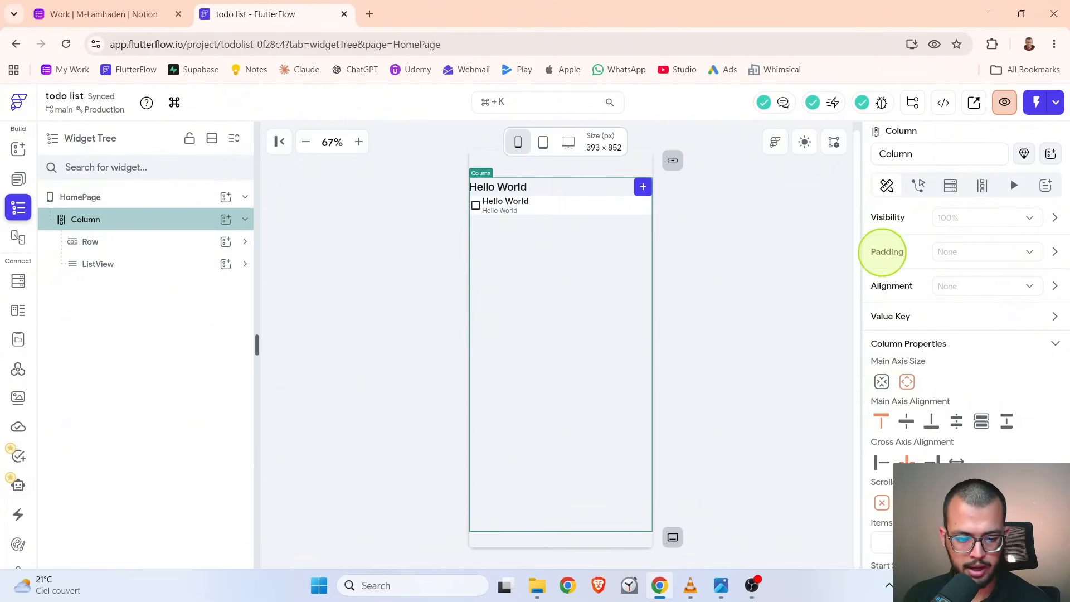
click(959, 251)
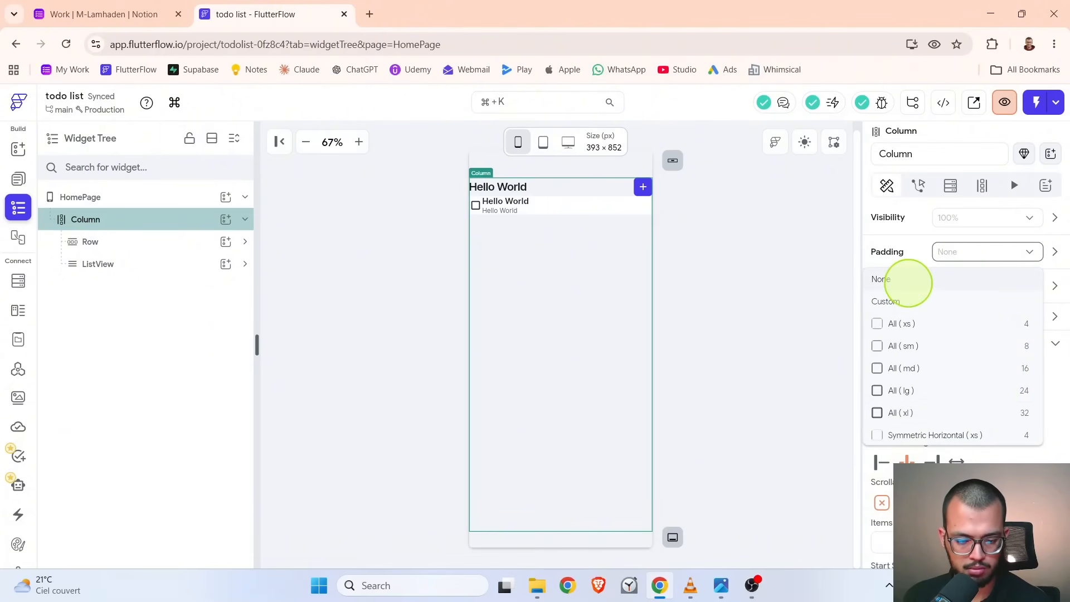
click(908, 281)
click(950, 252)
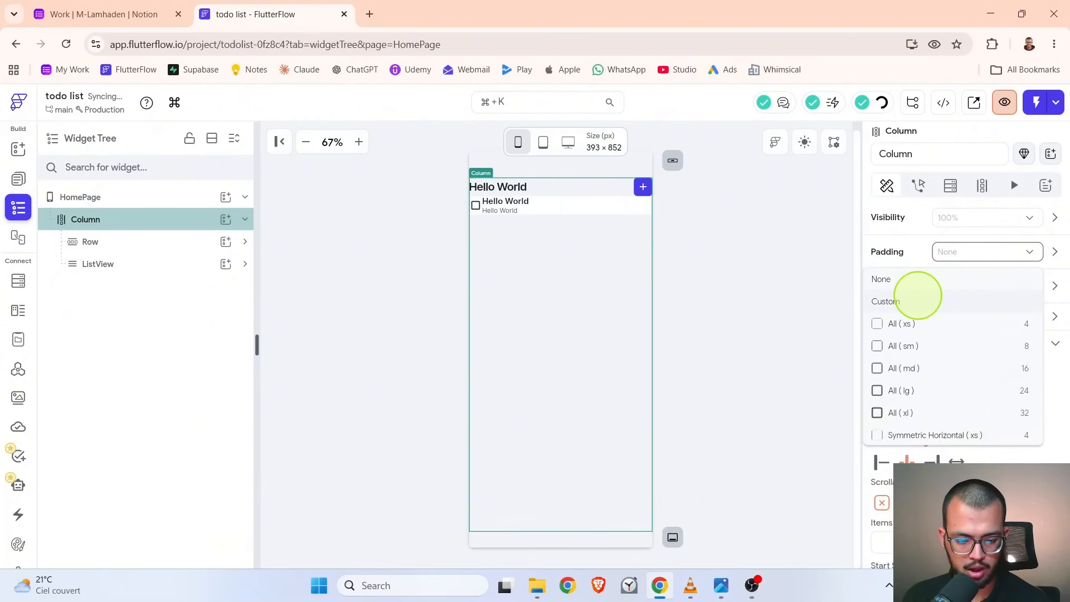
click(886, 301)
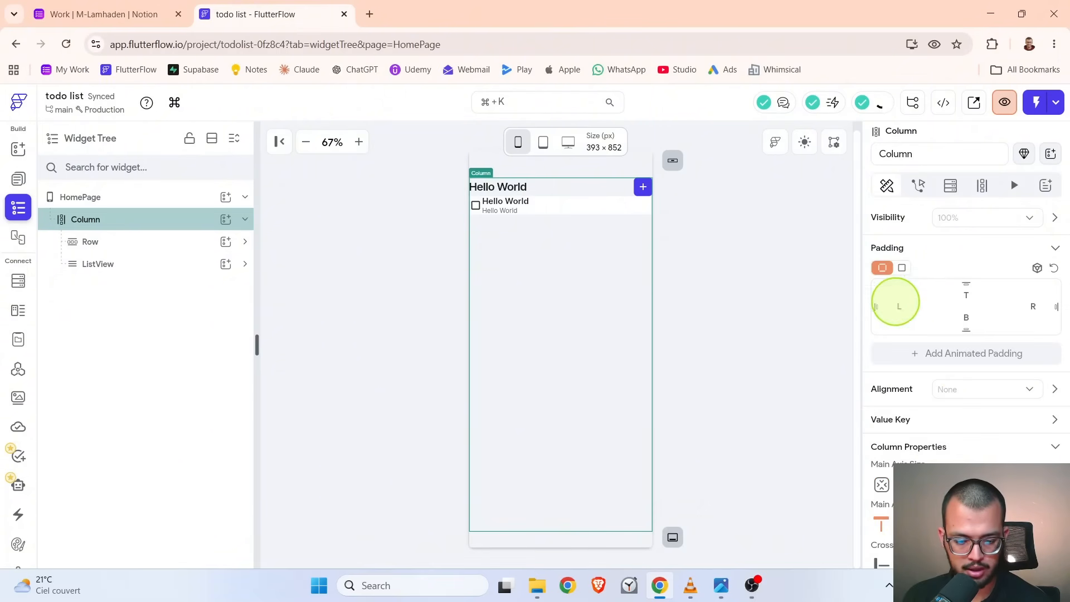
click(902, 268)
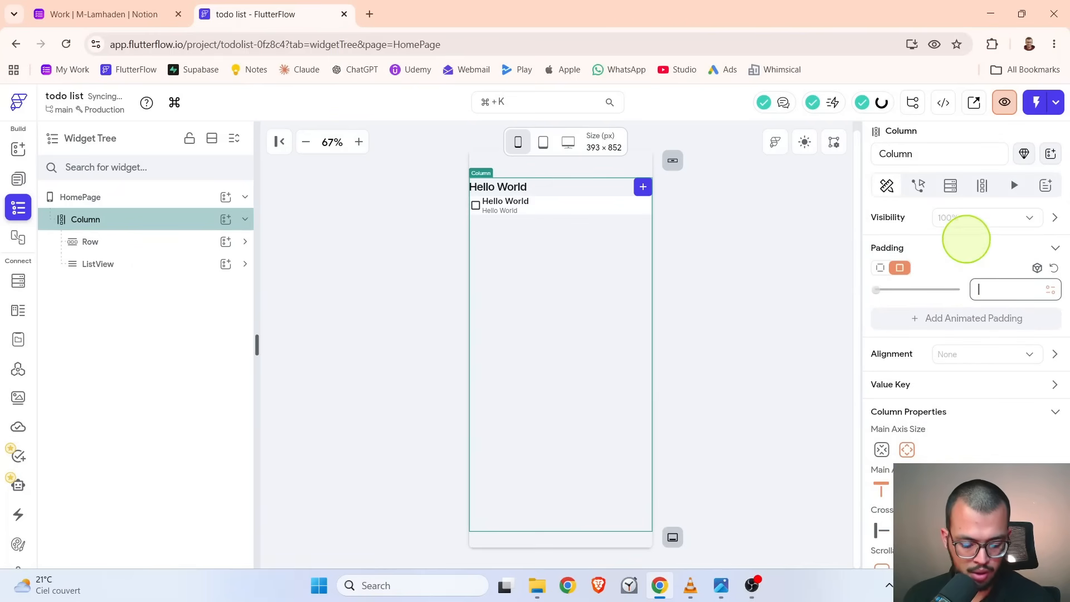
text(8)
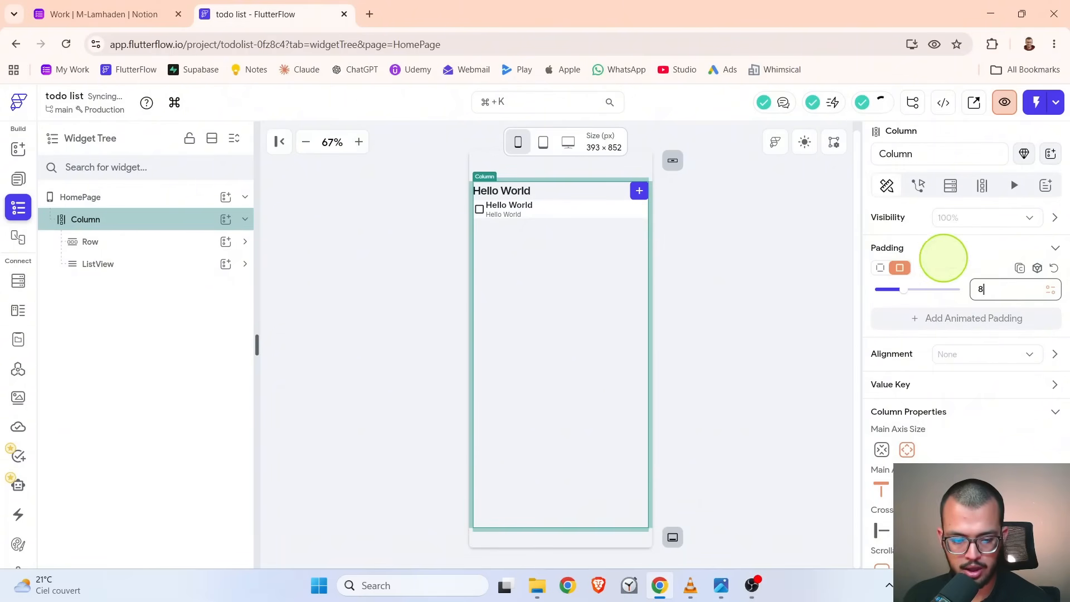
text(12)
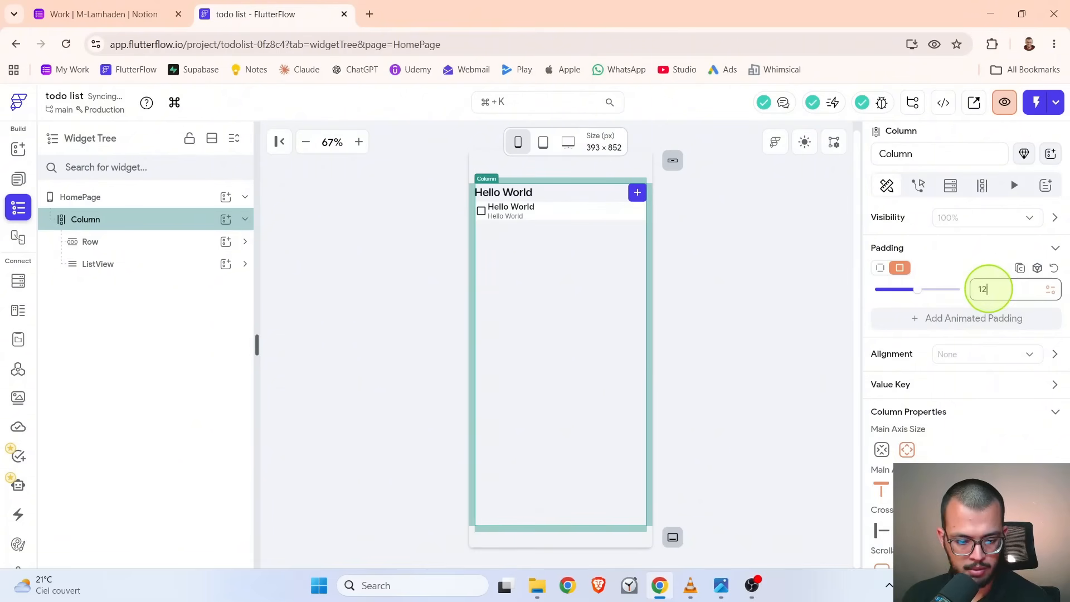
key(BackSpace)
key(BackSpace)
text(20)
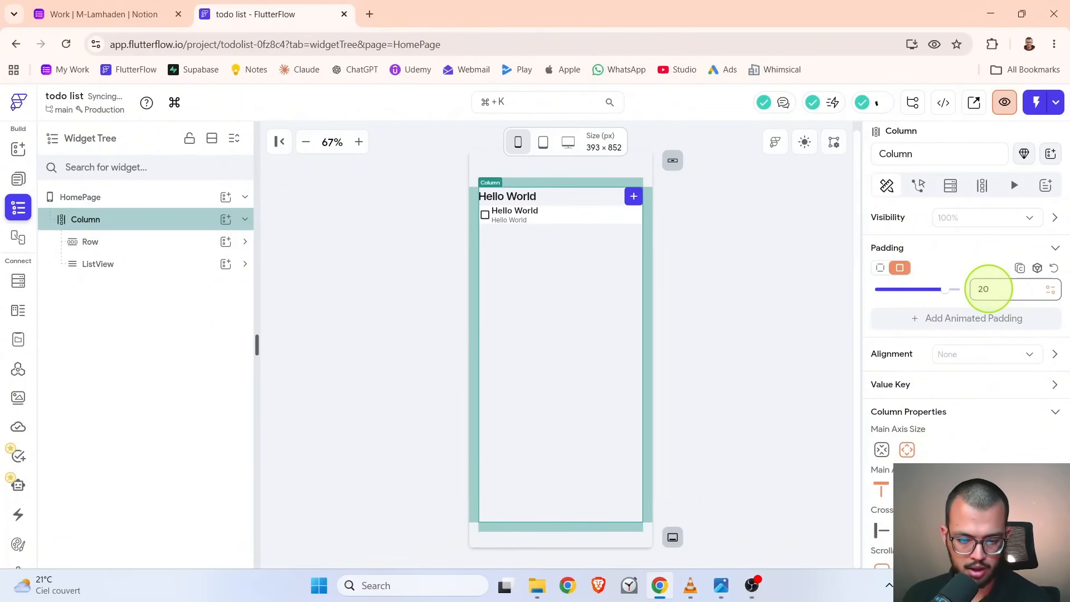
click(705, 282)
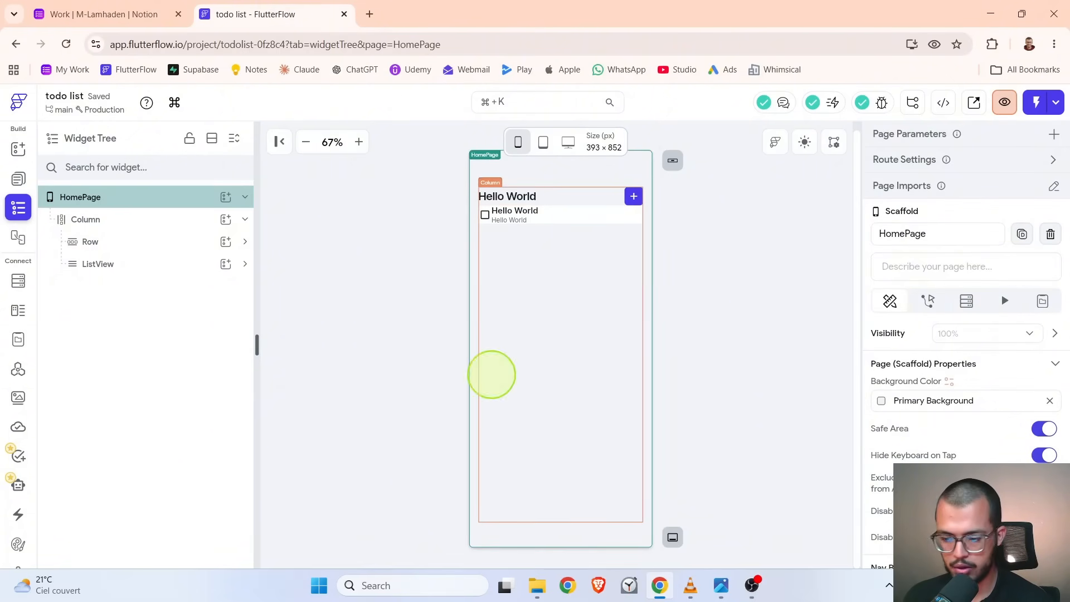
- Check the gap between header and cards in page.png in Photos, and set the main Column's items spacing to 12 in FlutterFlow
key(alt+Tab)
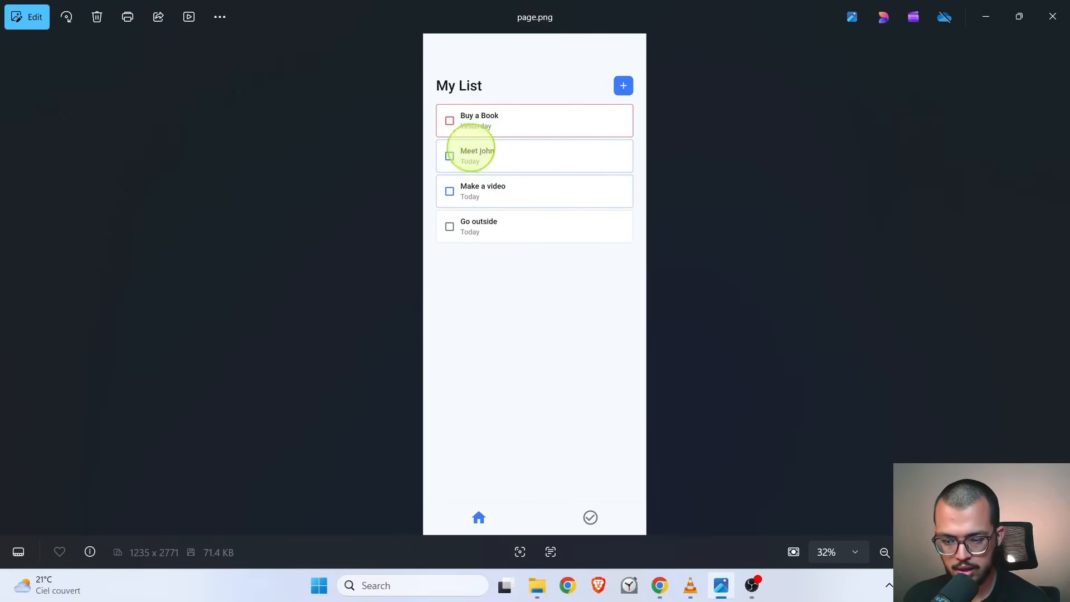
key(alt+Tab)
click(142, 219)
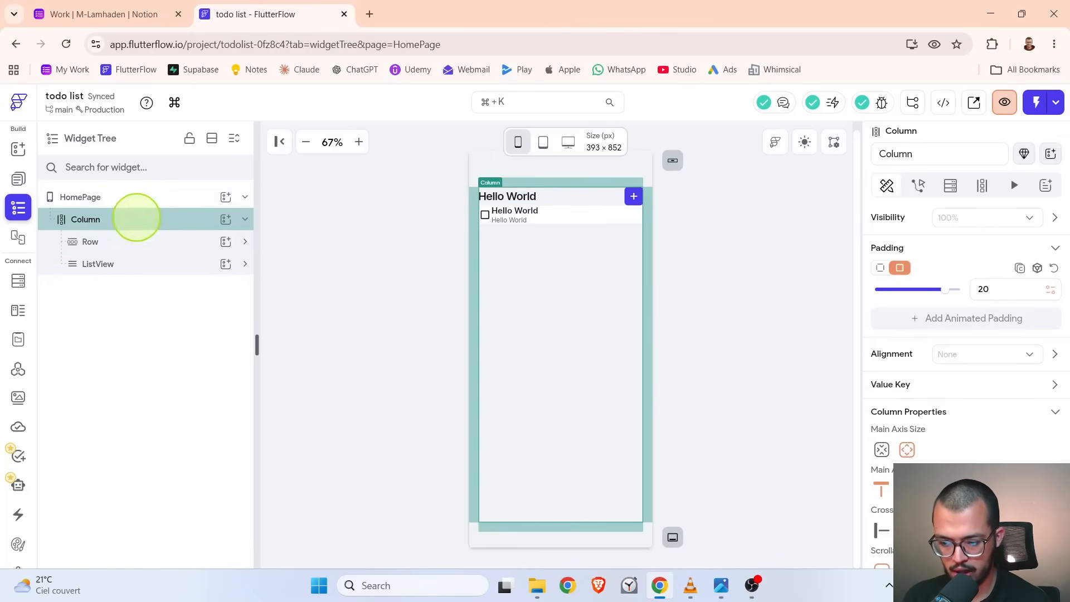
scroll(936, 299, down, 5)
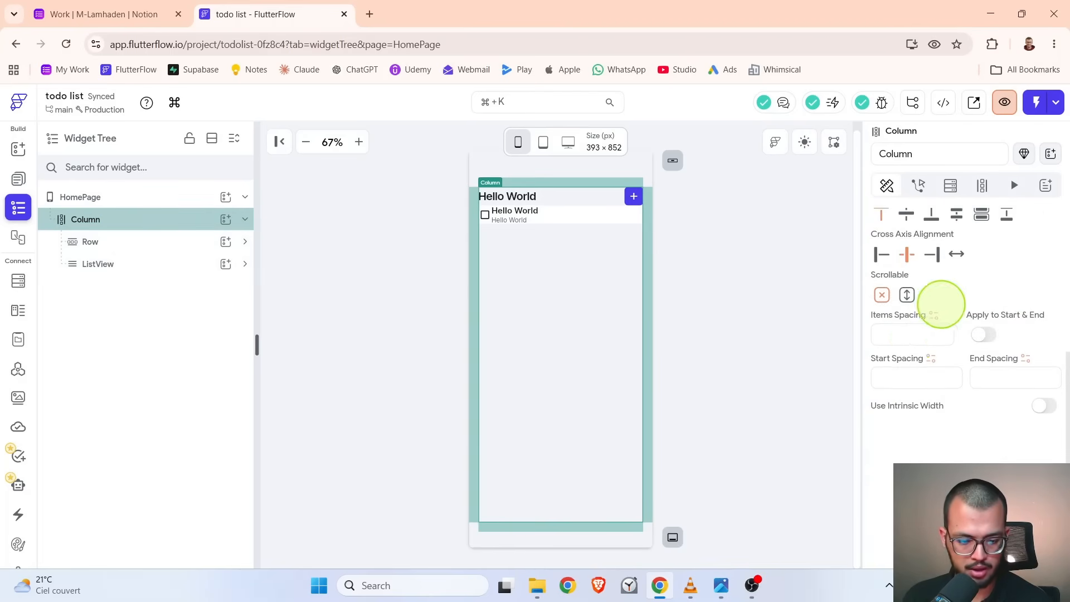
click(898, 337)
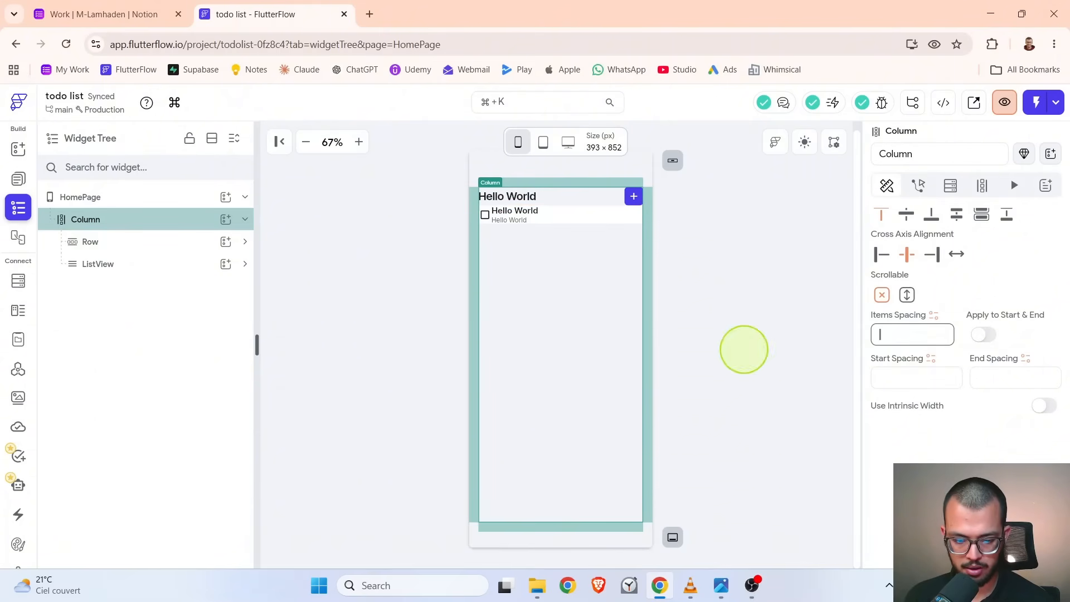
text(8)
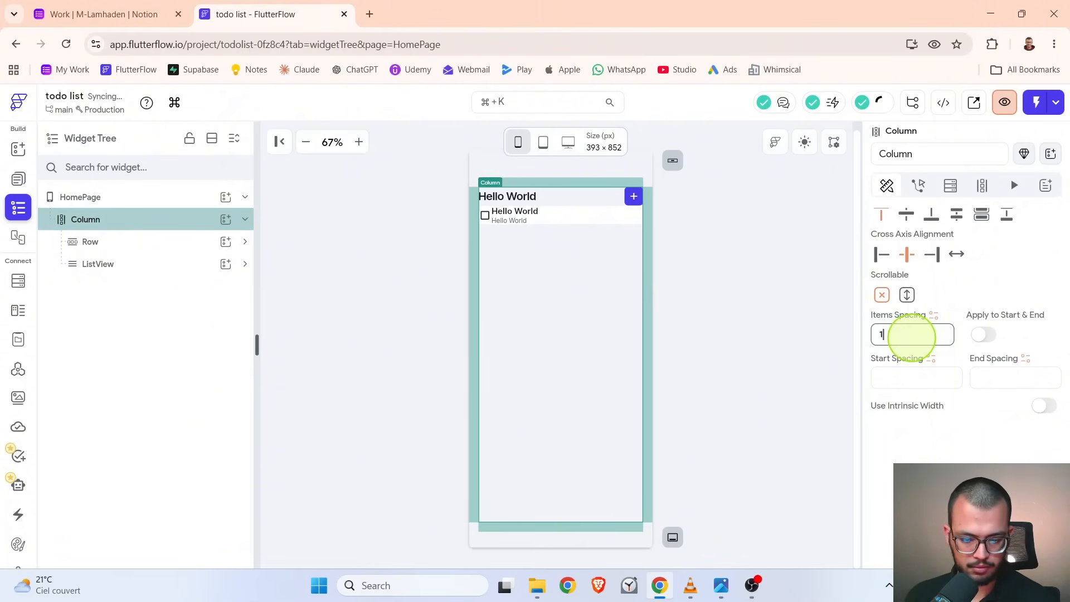
key(BackSpace)
text(12)
click(784, 267)
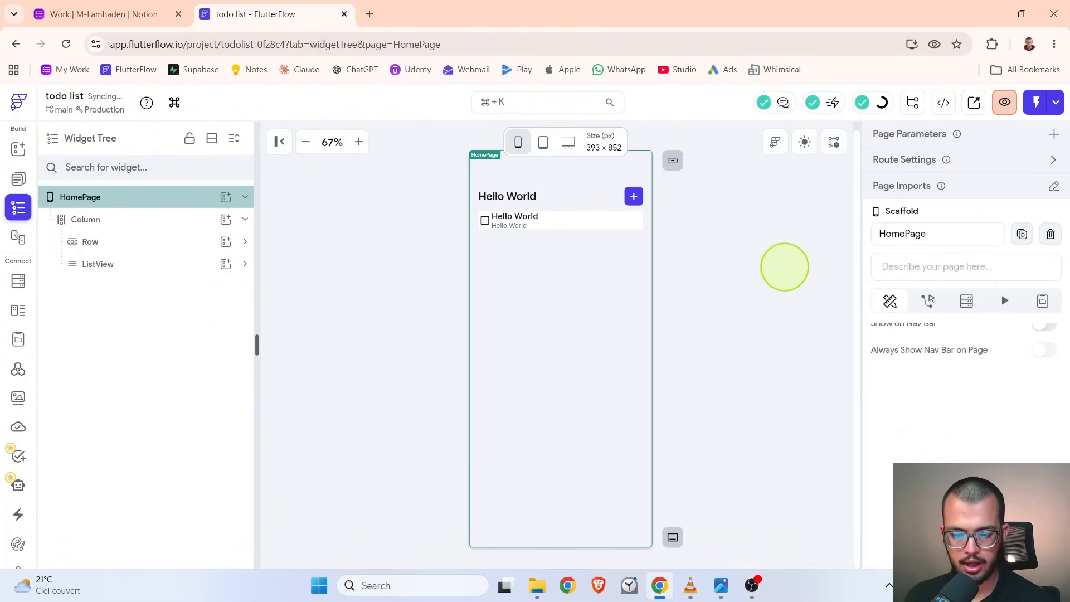
- Check the card's inner spacing in page.png in Photos, then expand the ListView and Container in FlutterFlow and select the card's Row
key(alt+Tab)
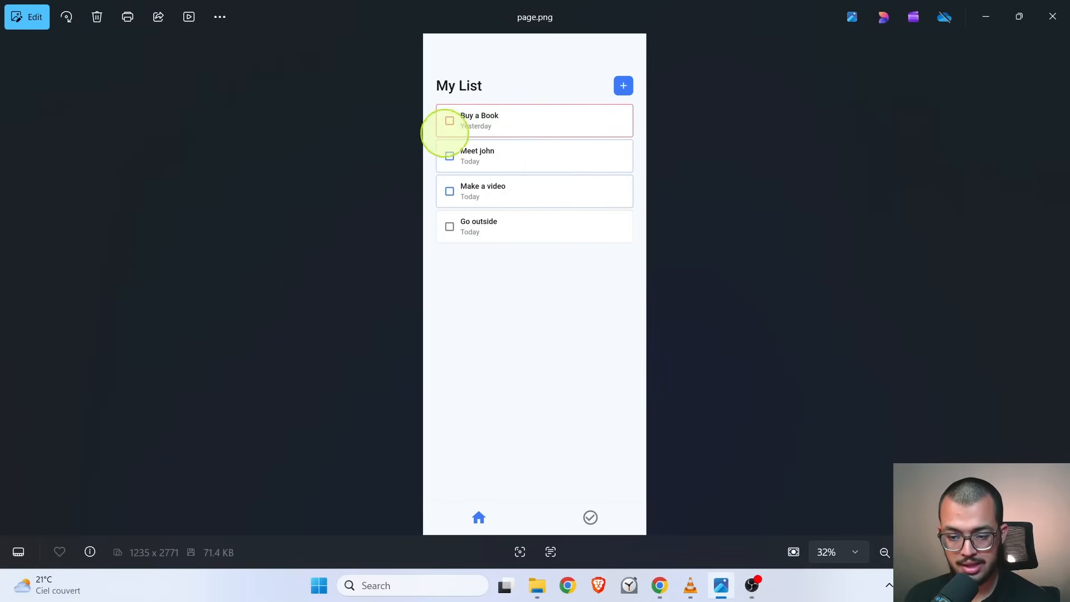
key(alt+Tab)
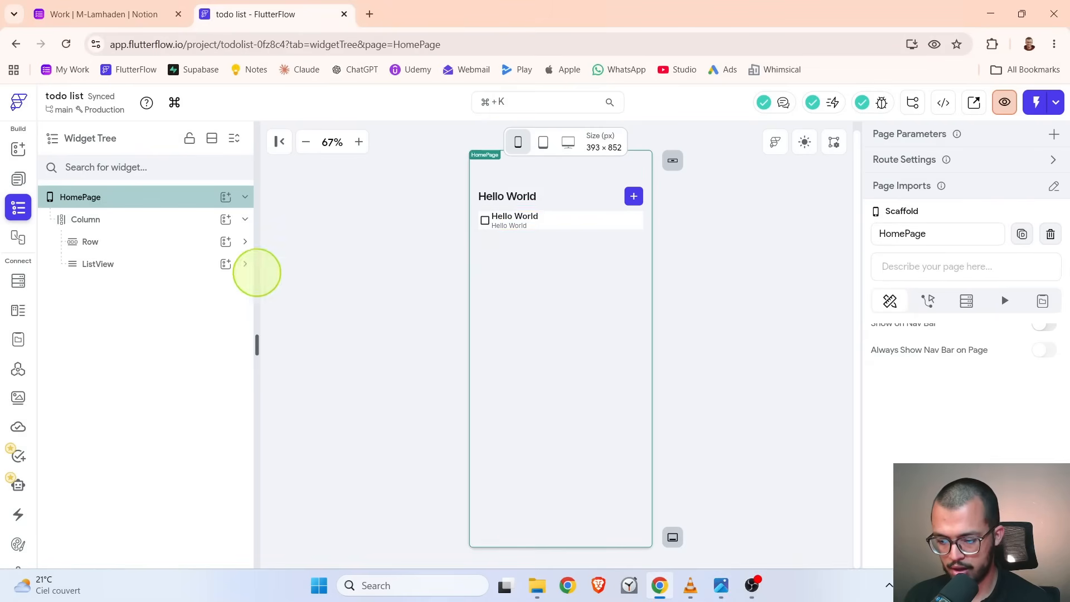
click(245, 264)
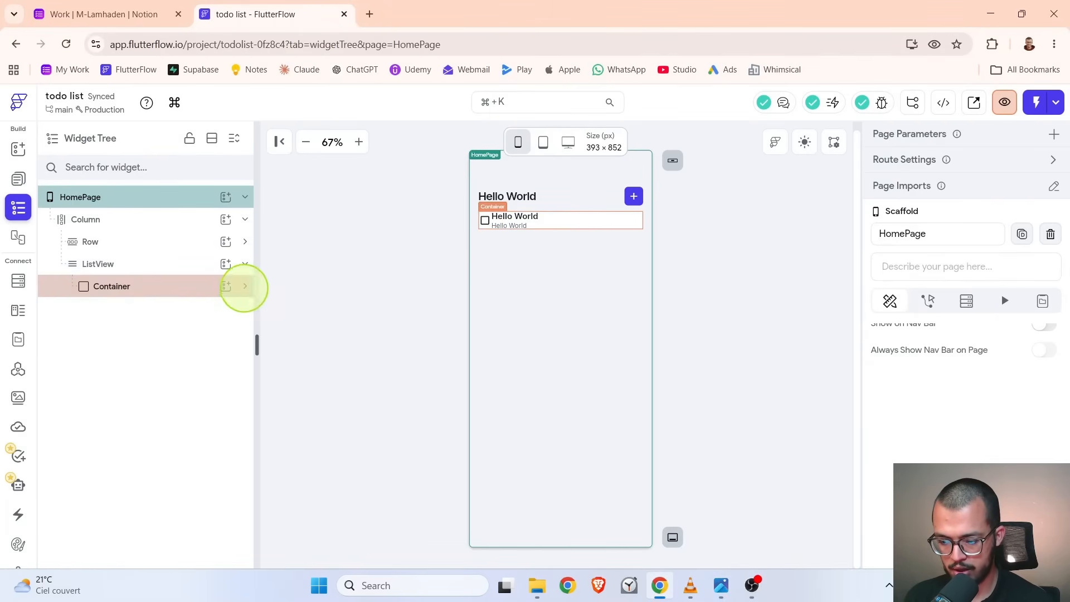
click(244, 286)
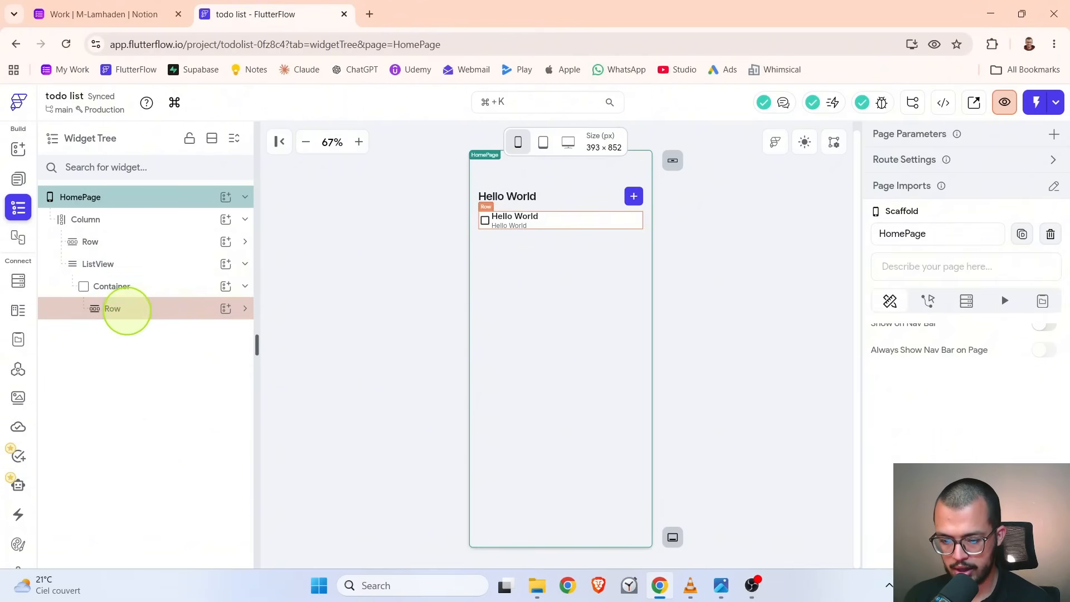
click(127, 309)
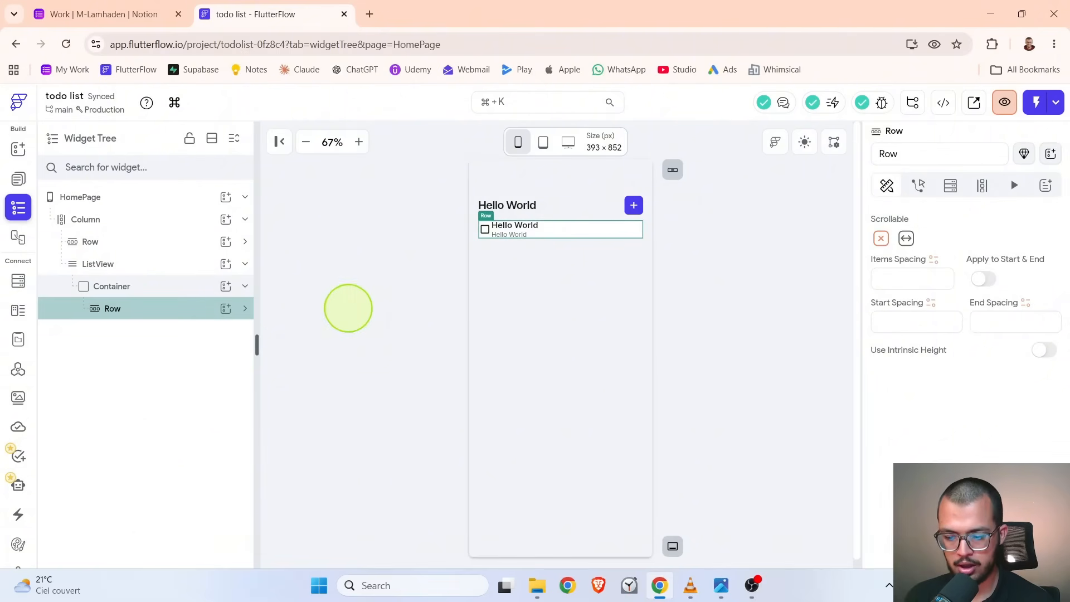
click(139, 286)
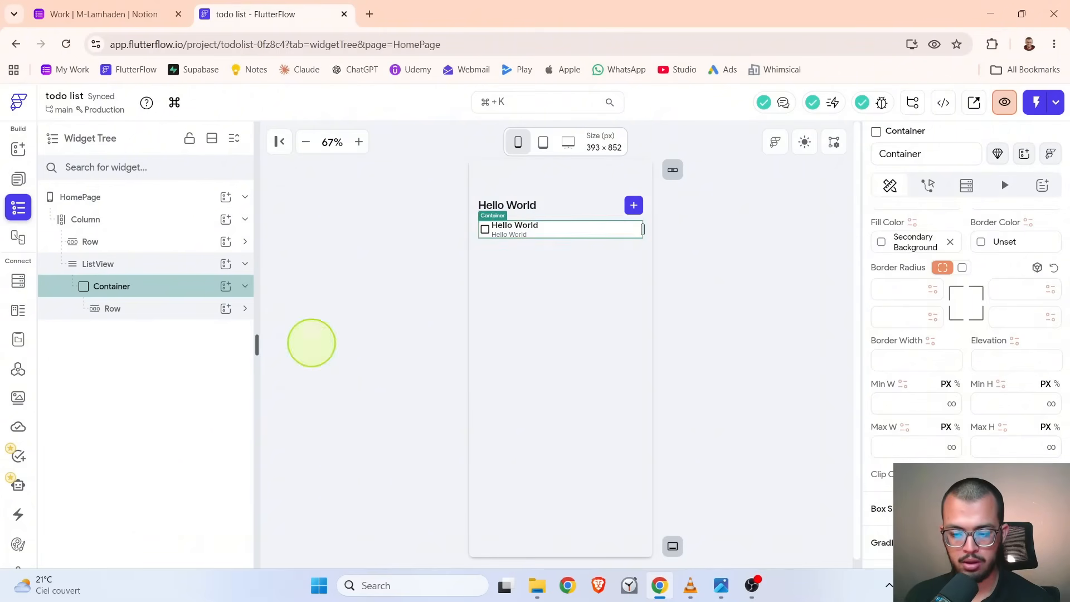
click(139, 308)
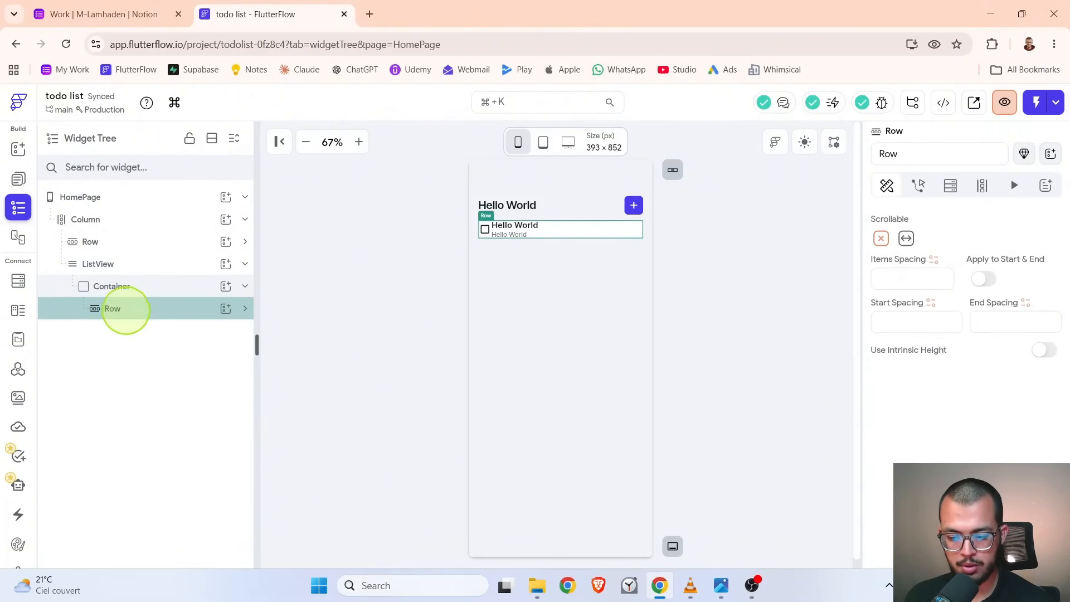
- Set the card Row's padding to All (sm), compare the card with page.png in Photos, and return to FlutterFlow
scroll(1019, 312, up, 5)
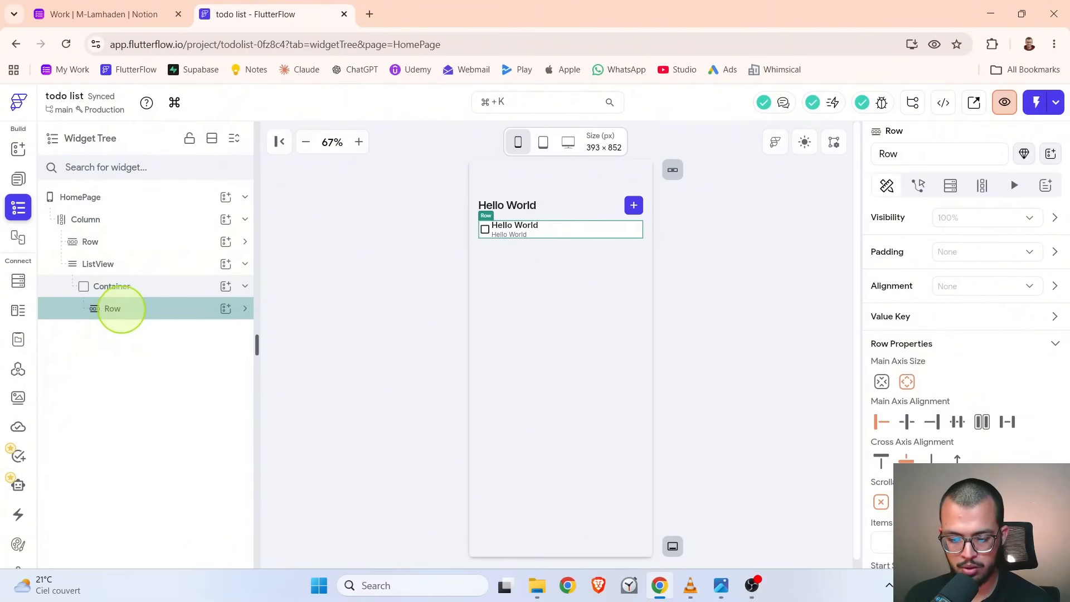
click(977, 251)
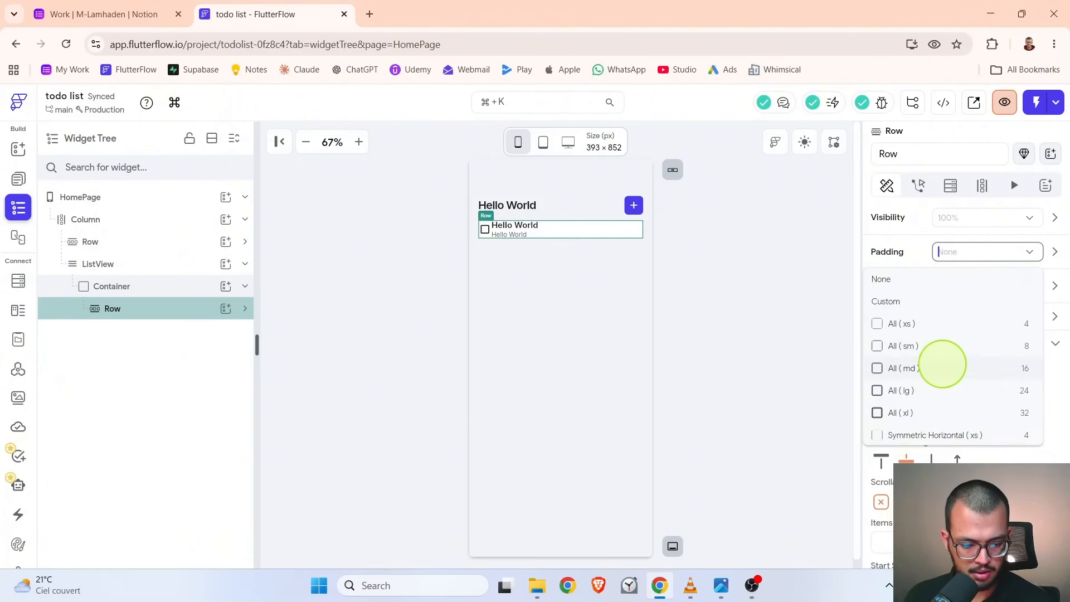
click(926, 370)
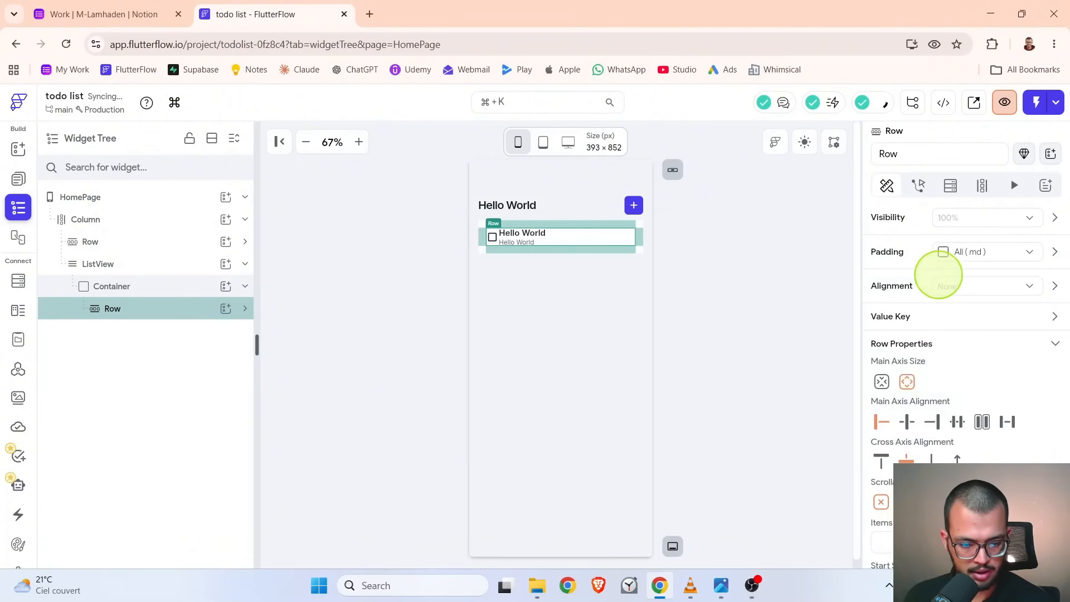
click(952, 254)
click(922, 346)
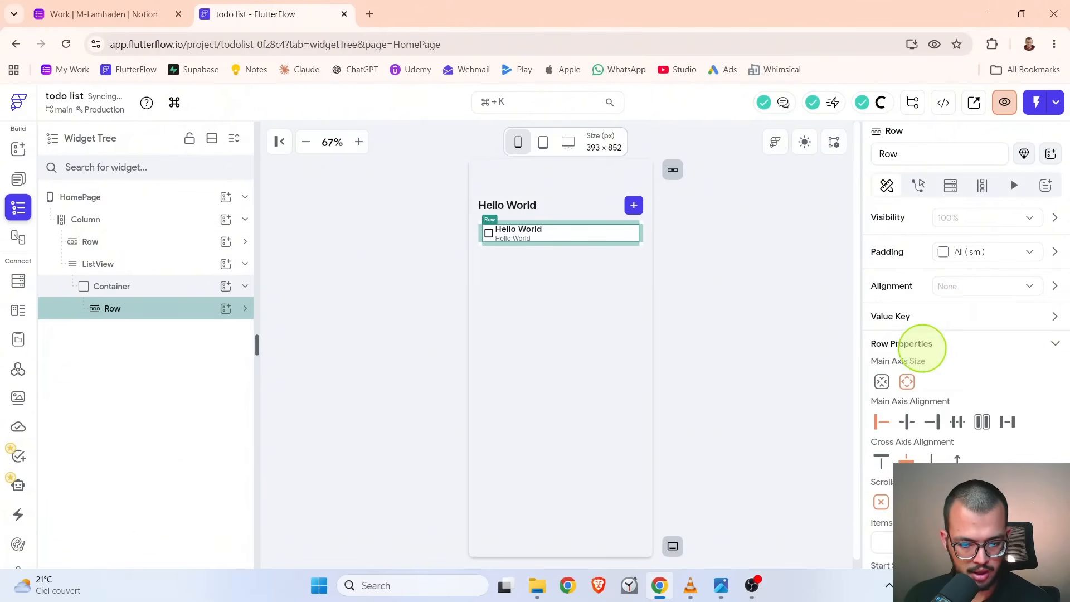
click(707, 272)
click(727, 265)
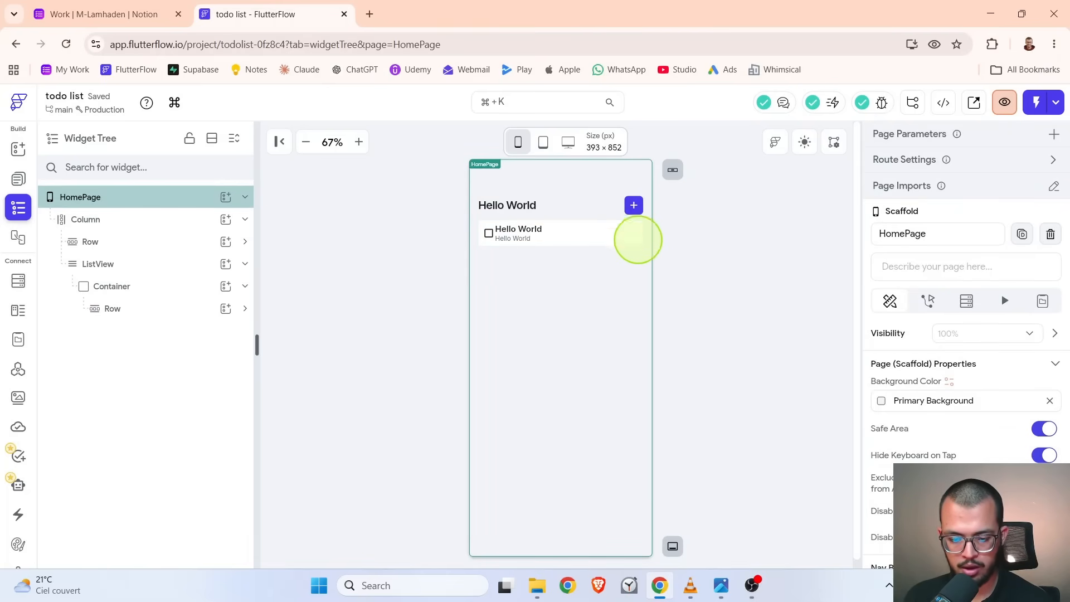
key(alt+Tab)
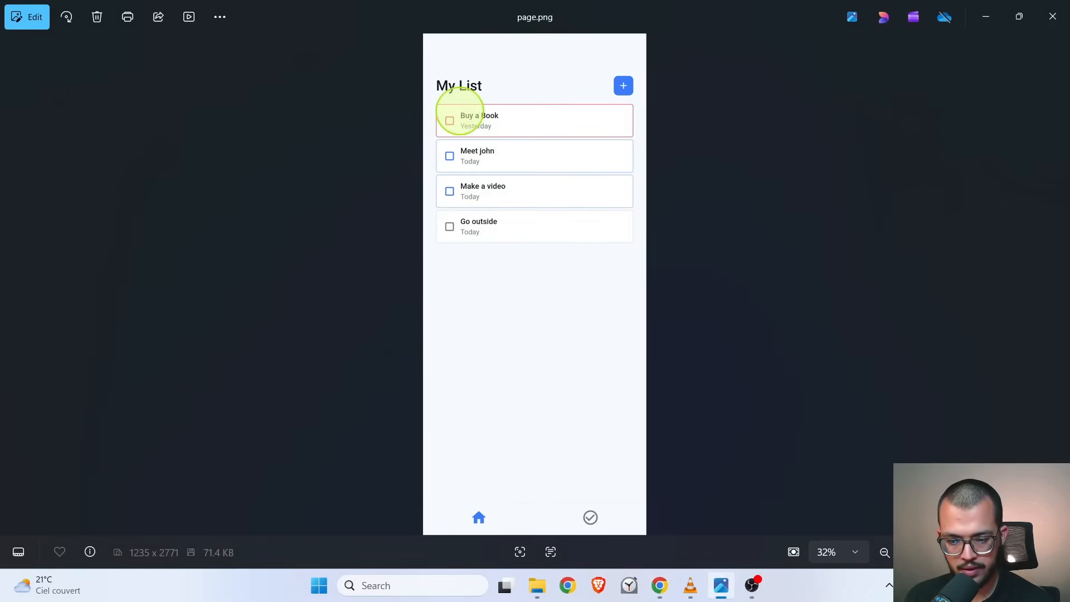
key(alt+Tab)
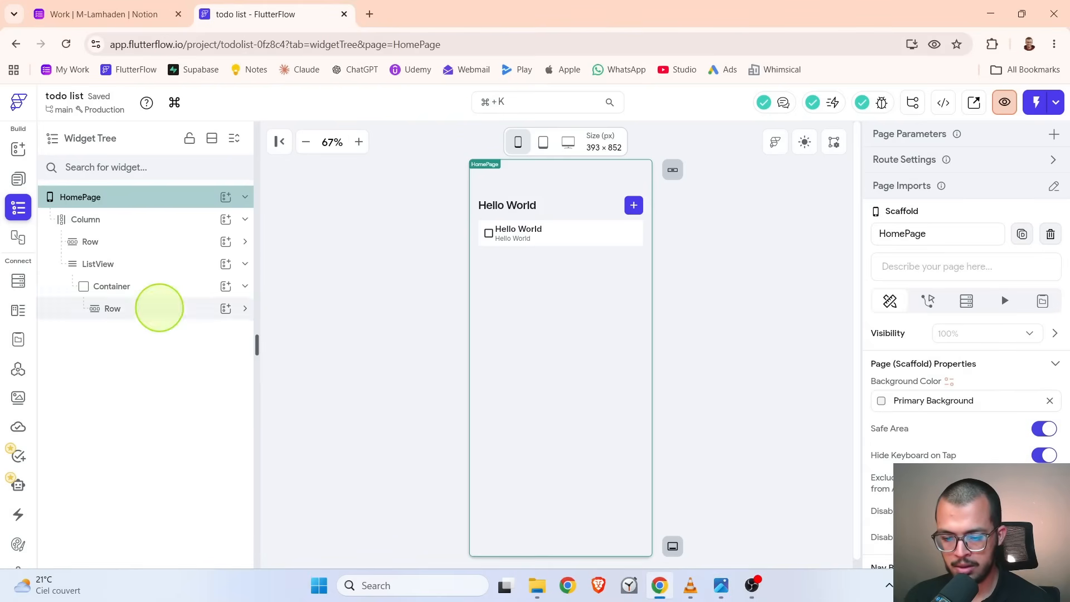
- Expand the card's Row inside the Container and set its items spacing to 8
click(150, 309)
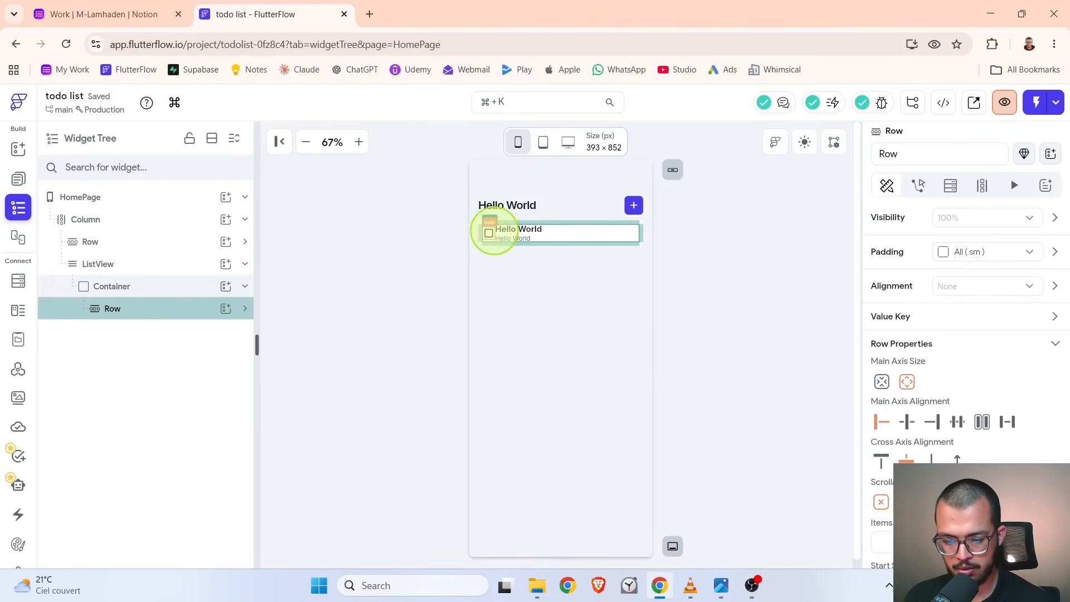
click(245, 308)
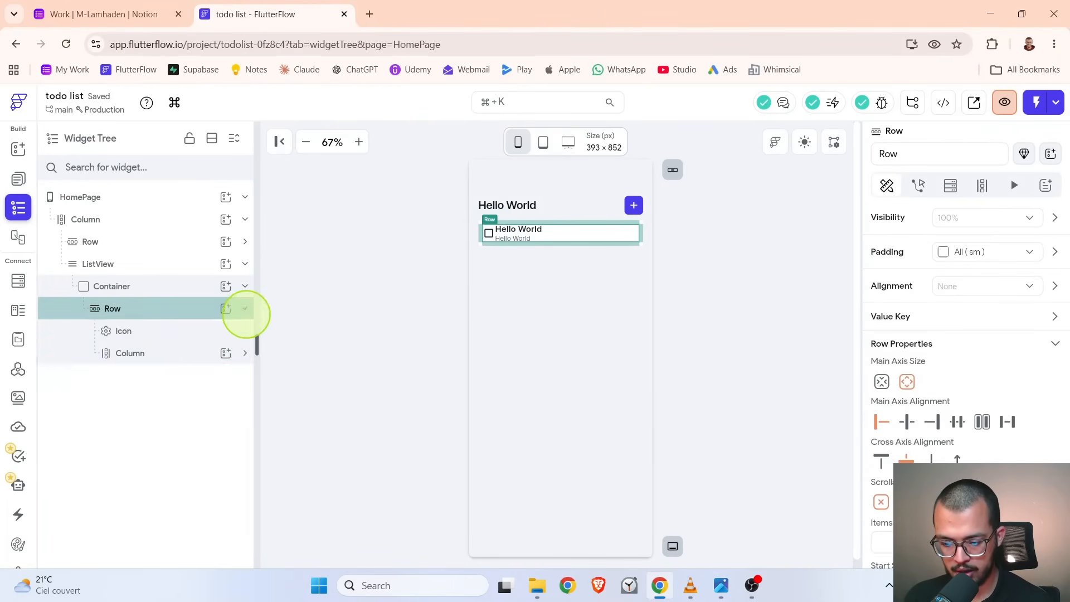
click(175, 331)
click(167, 352)
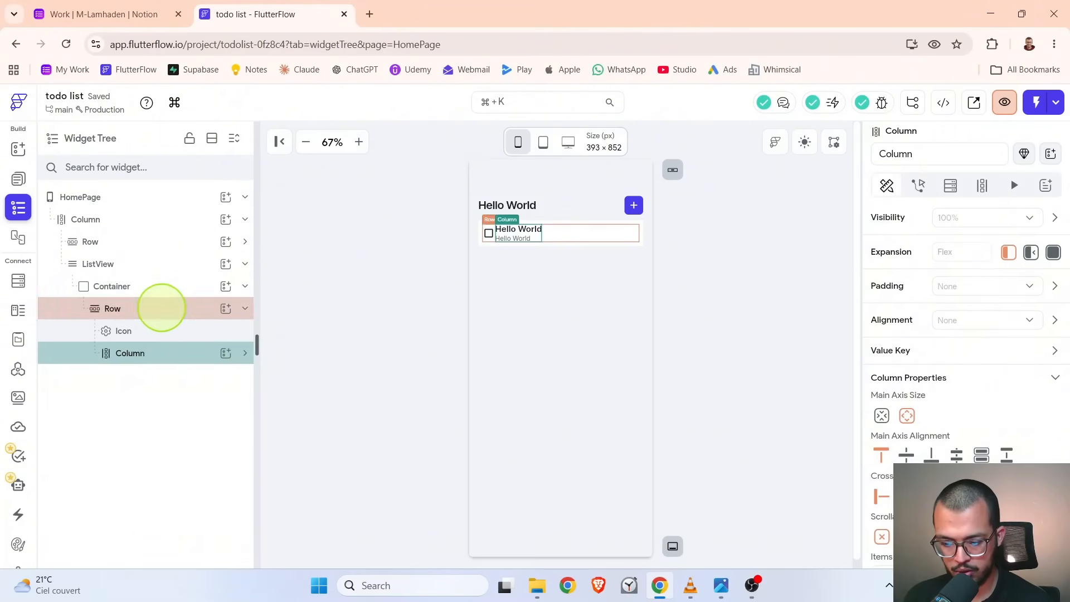
click(165, 306)
scroll(943, 346, down, 3)
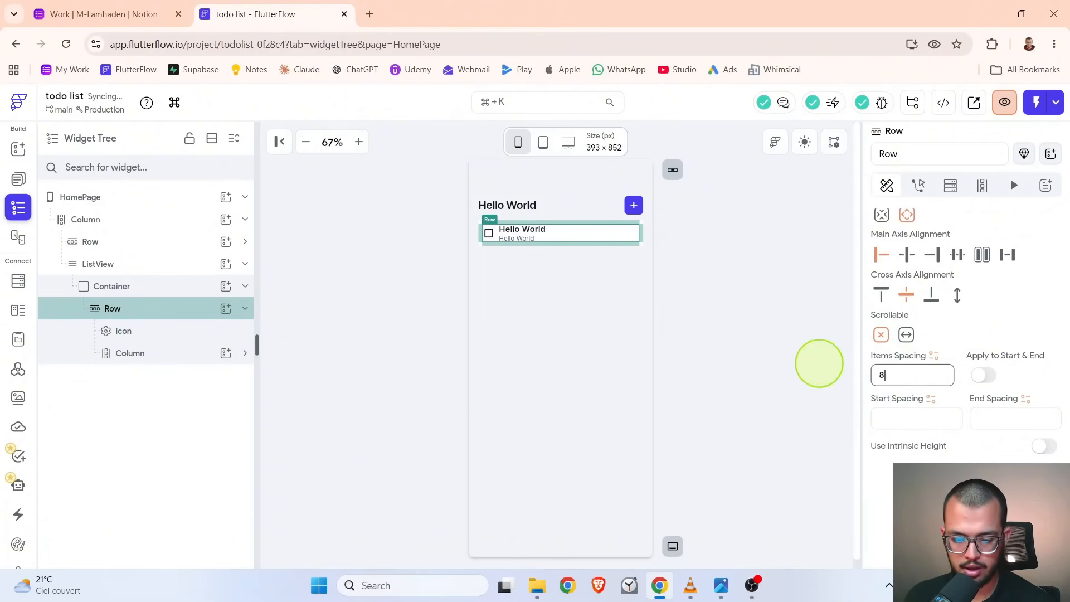
click(760, 338)
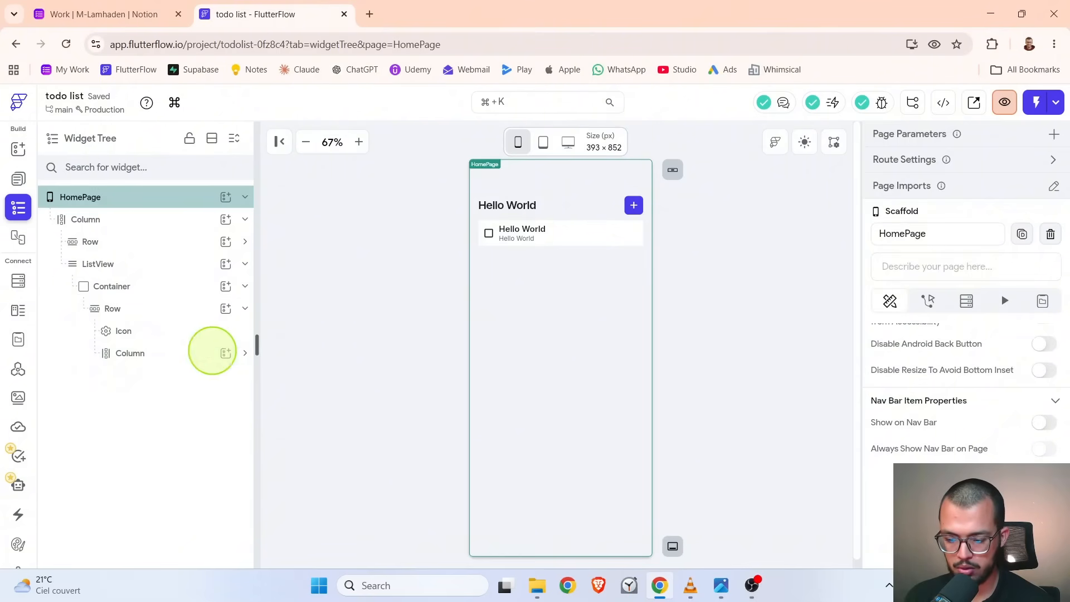
click(207, 353)
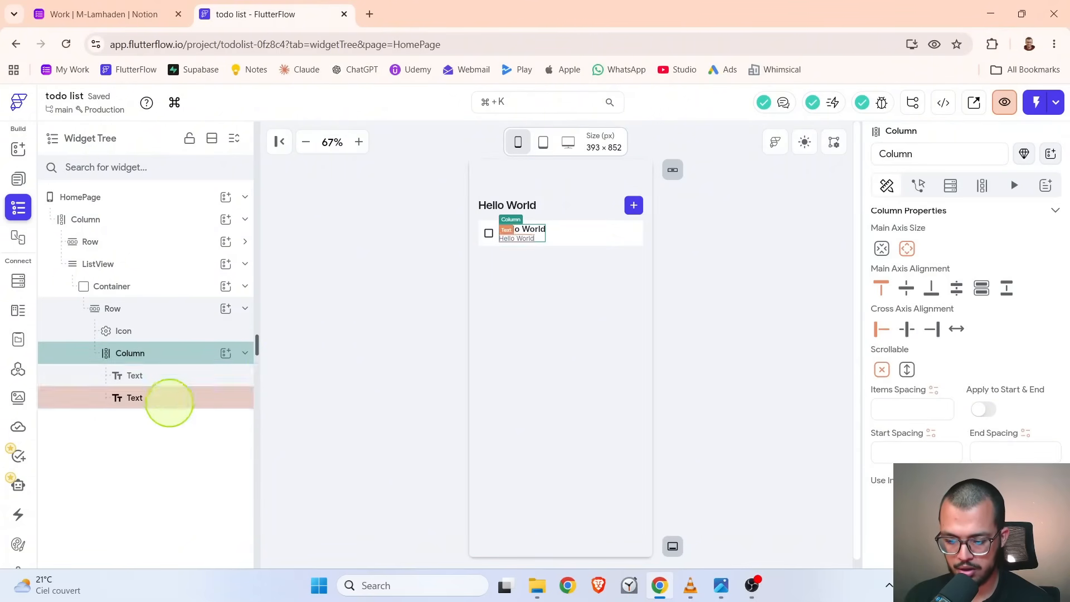
scroll(915, 333, down, 2)
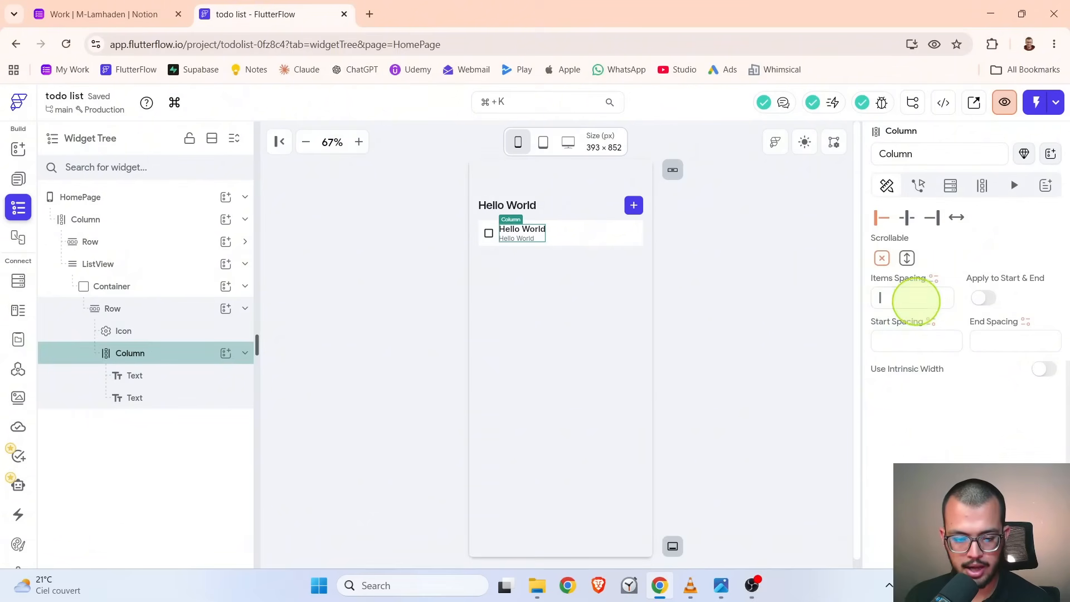
click(914, 298)
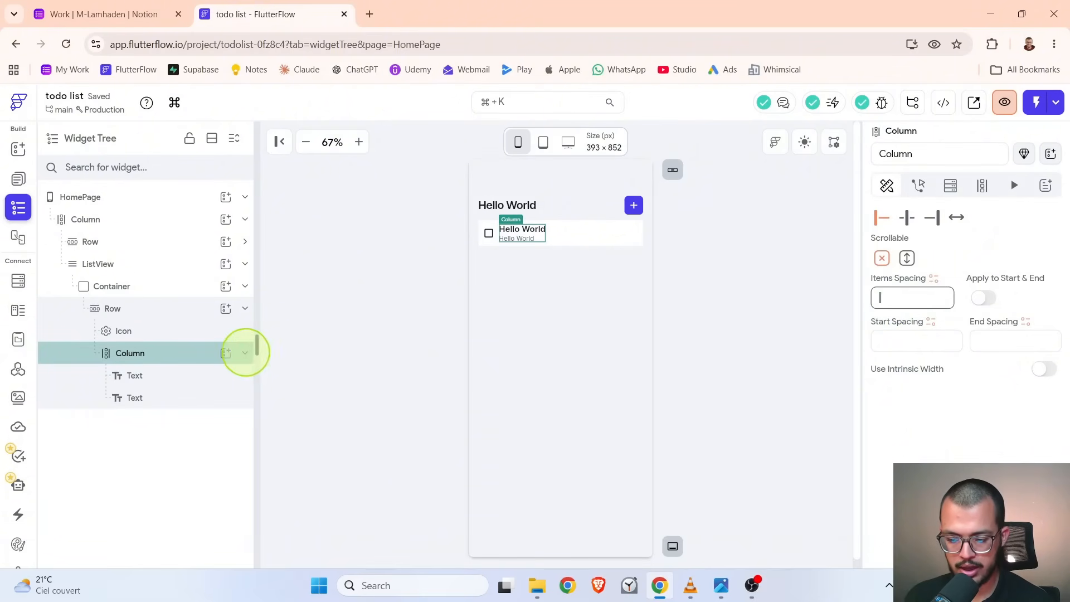
click(245, 353)
click(927, 299)
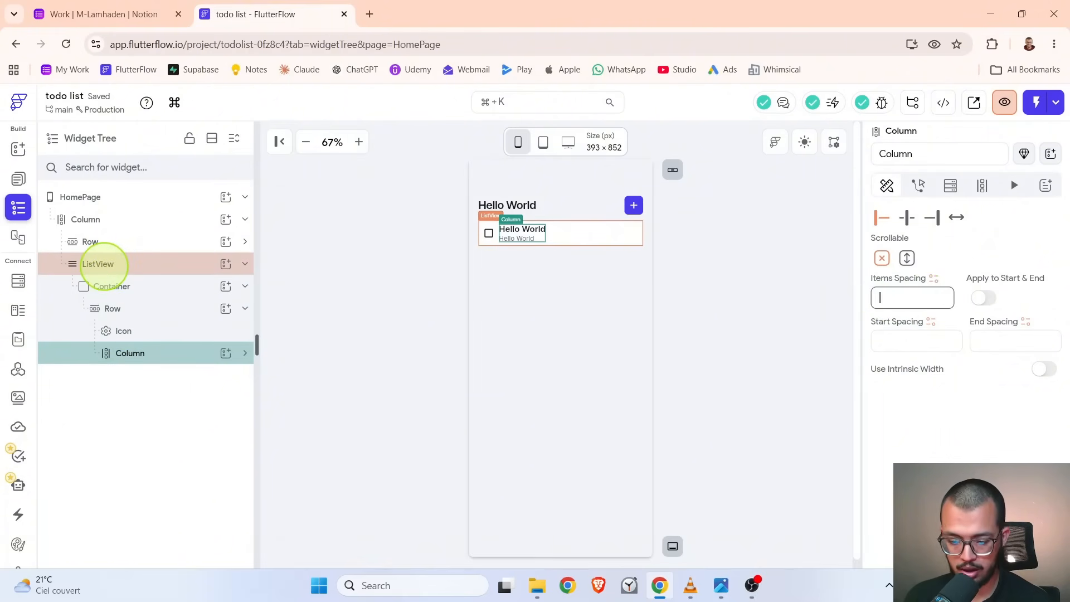
click(714, 249)
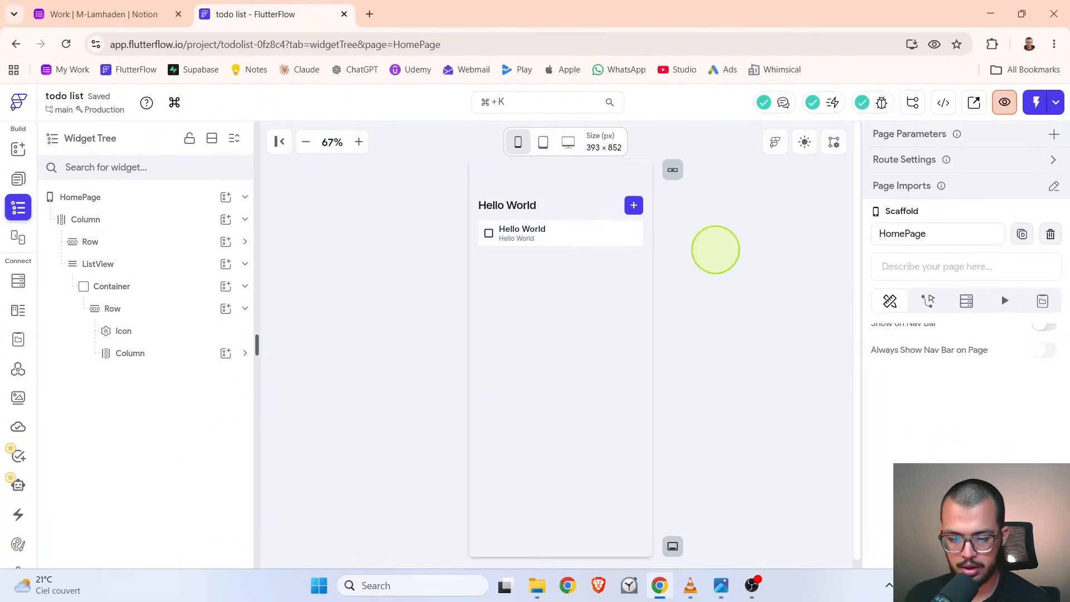
- Check the card outline in page.png in Photos, then set the card Container's border color to Primary in FlutterFlow
key(alt+Tab)
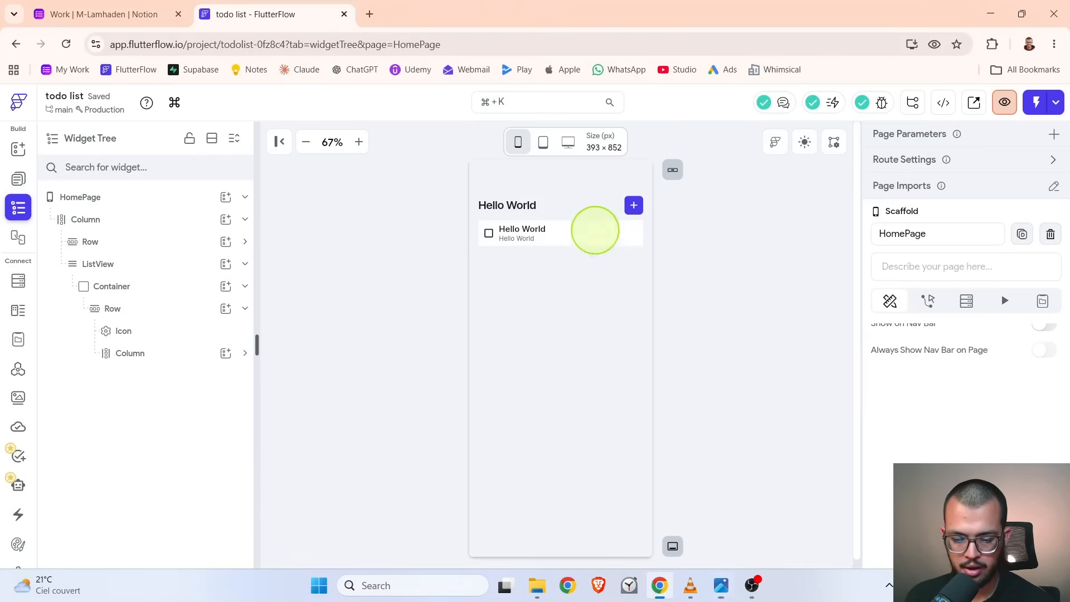
key(alt+Tab)
click(248, 282)
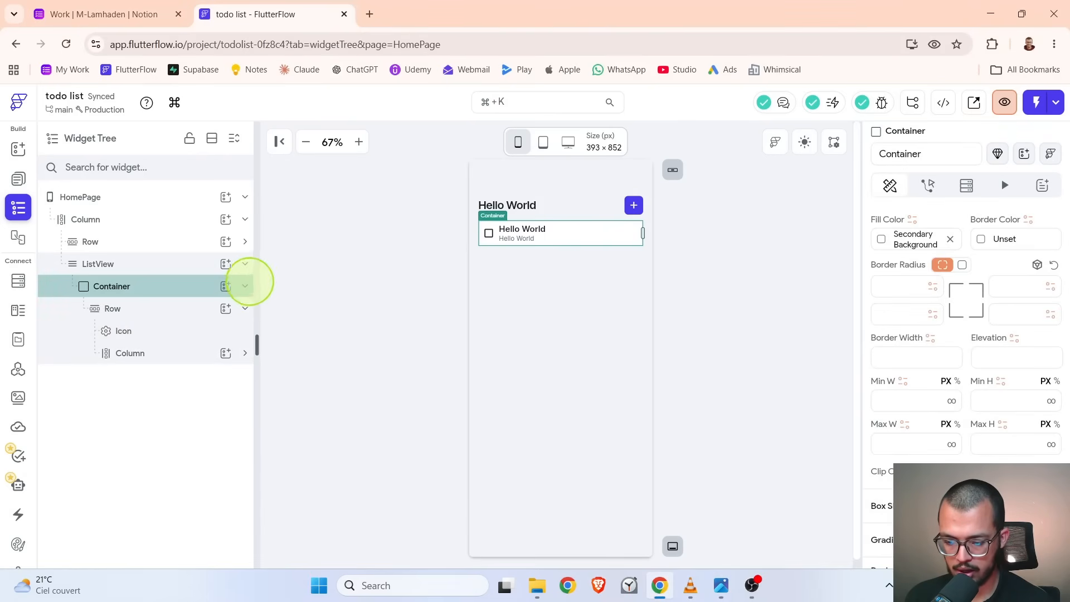
click(247, 286)
scroll(1021, 301, down, 2)
scroll(1021, 298, up, 3)
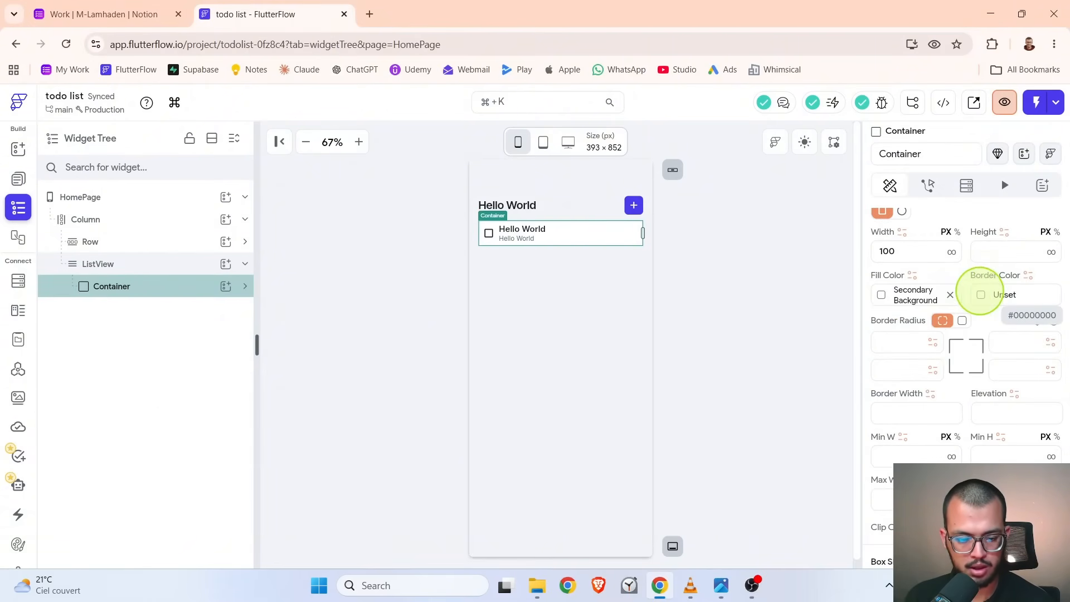
click(981, 294)
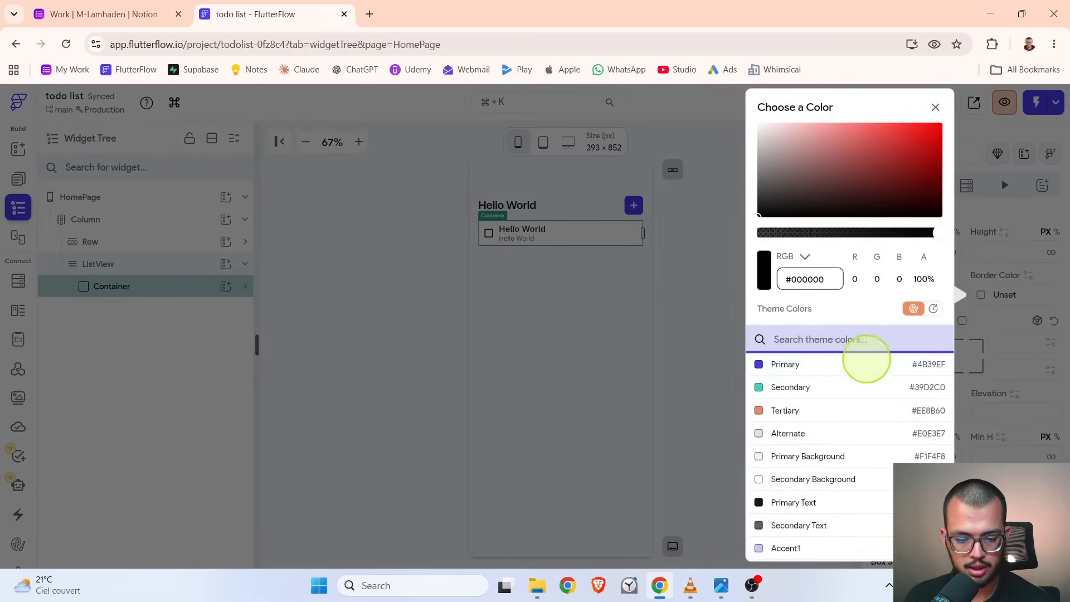
click(785, 363)
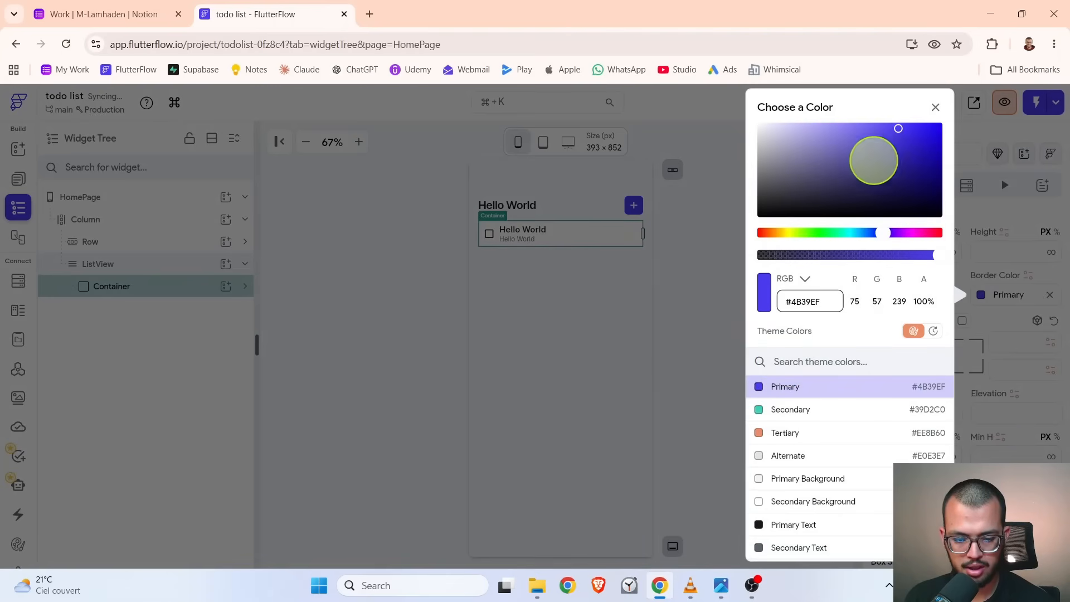
click(696, 265)
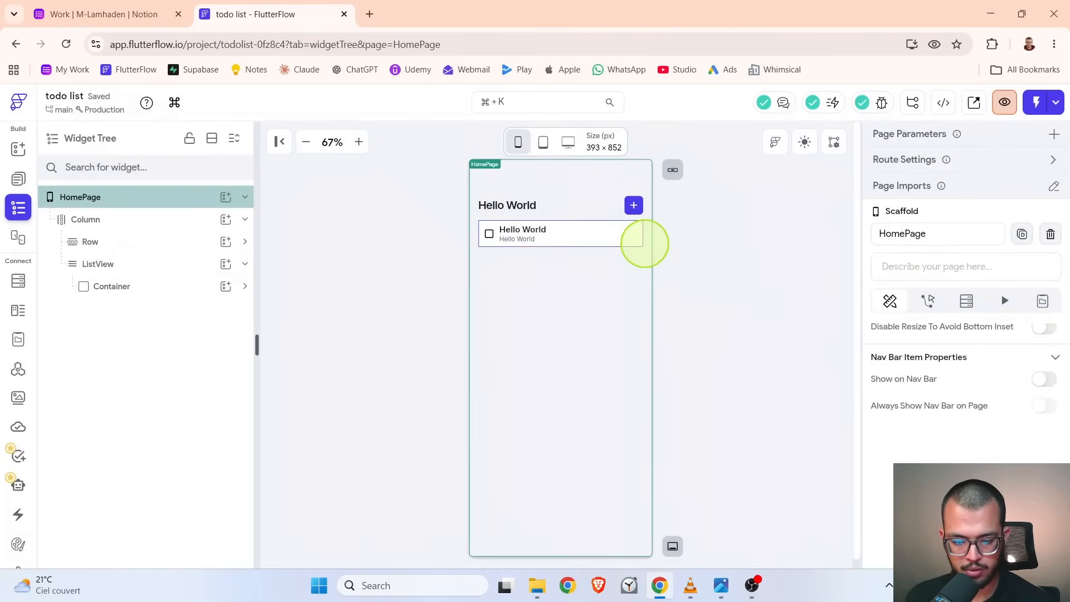
- Compare the card corners with page.png in Photos, then give the card Container a uniform border radius of 4 in FlutterFlow
key(alt+Tab)
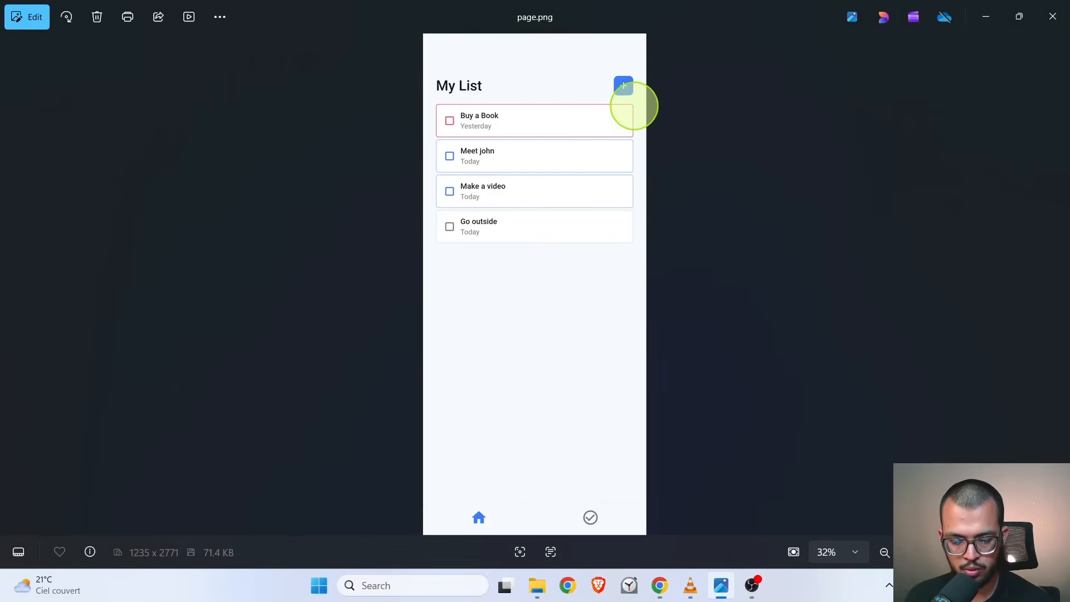
key(alt+Tab)
click(150, 283)
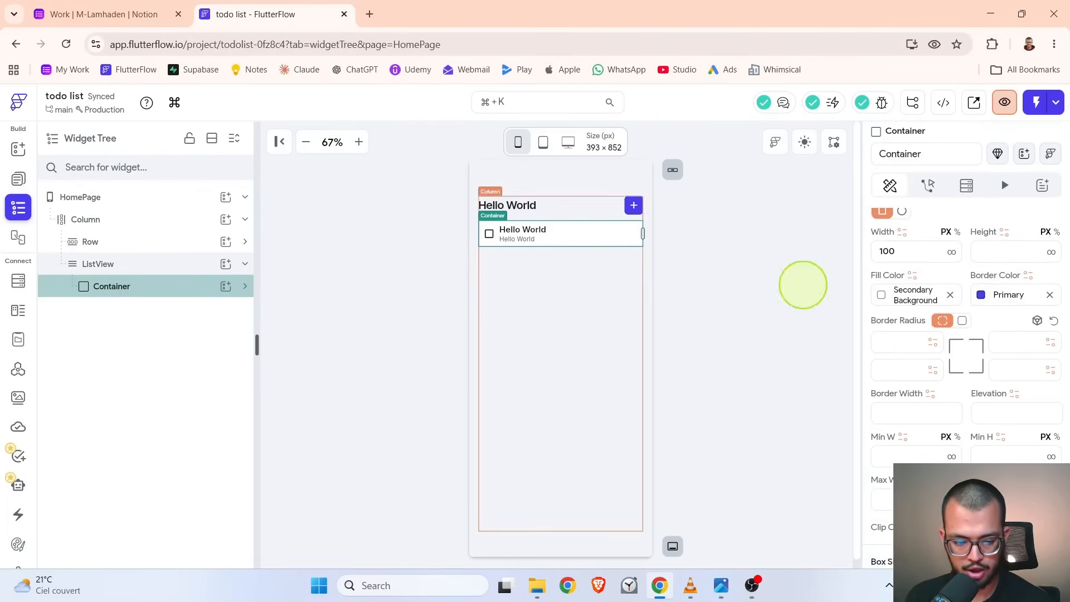
scroll(1003, 285, down, 1)
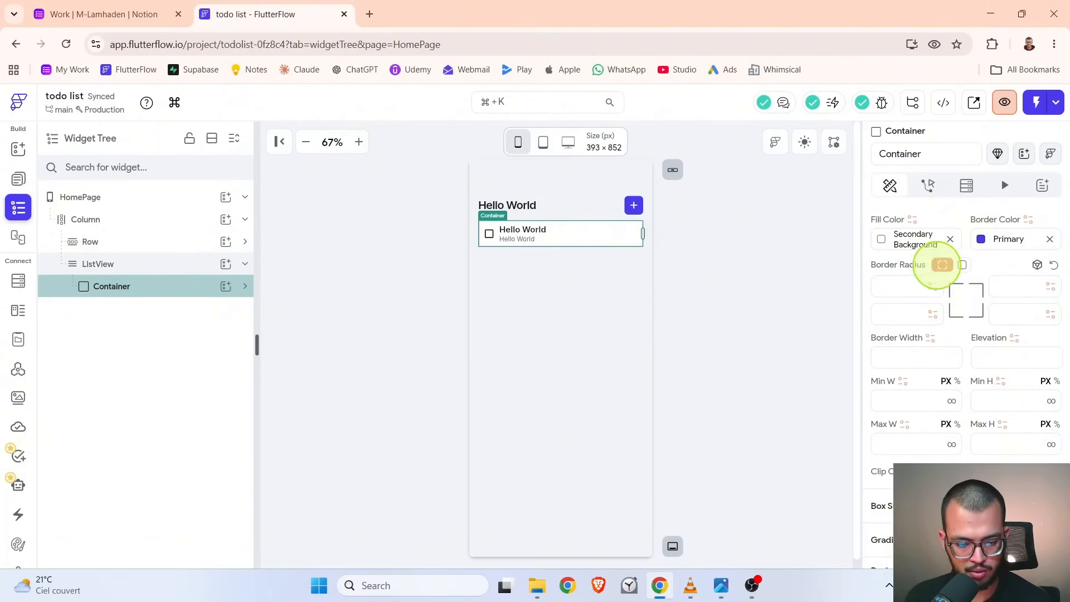
click(962, 266)
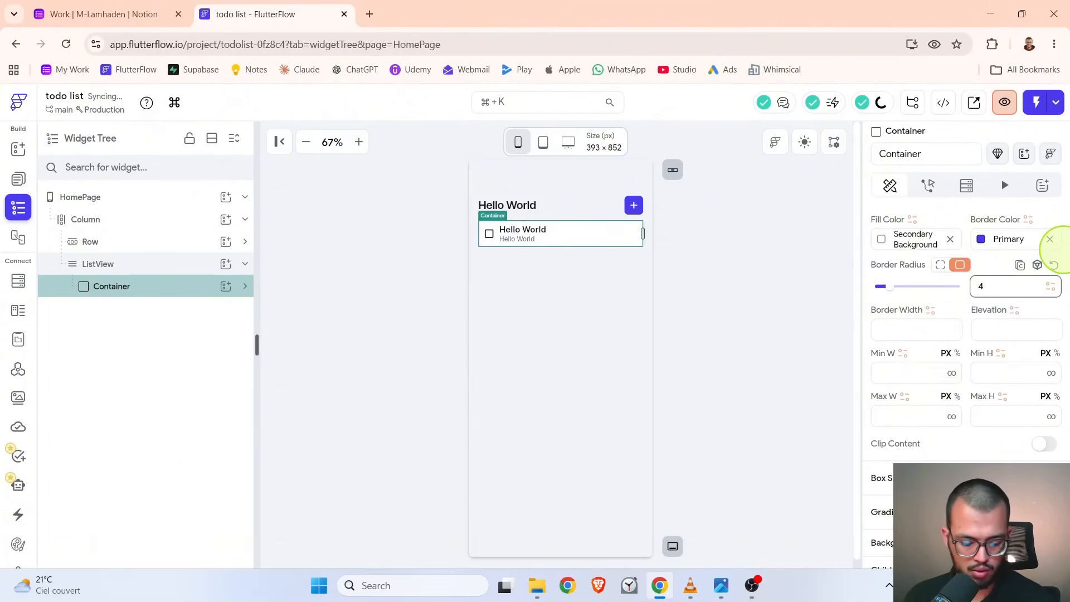
click(709, 280)
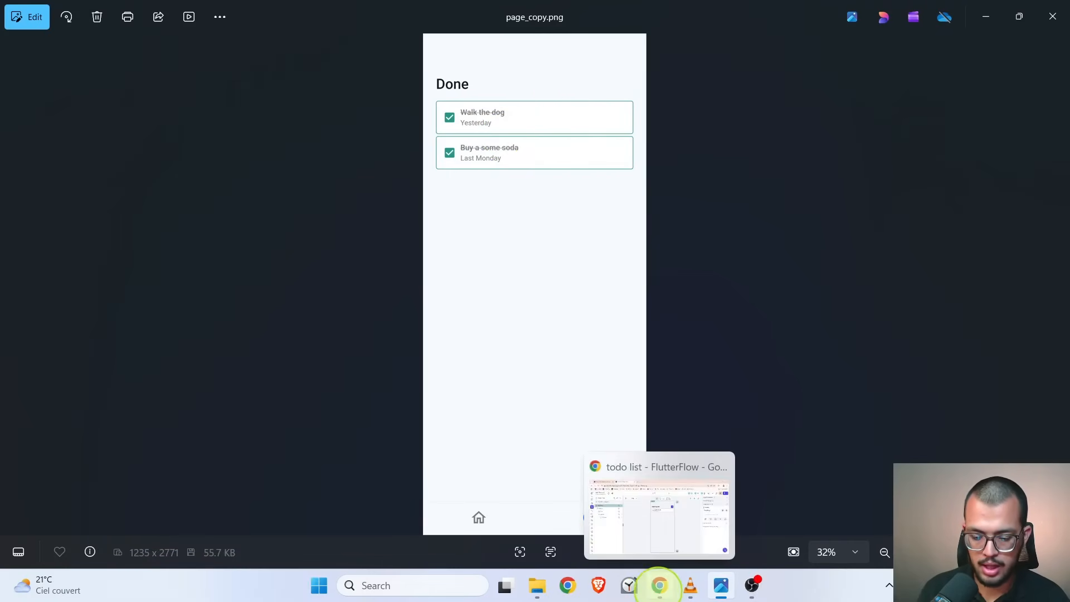
- Switch from Photos to FlutterFlow and duplicate the HomePage
click(659, 585)
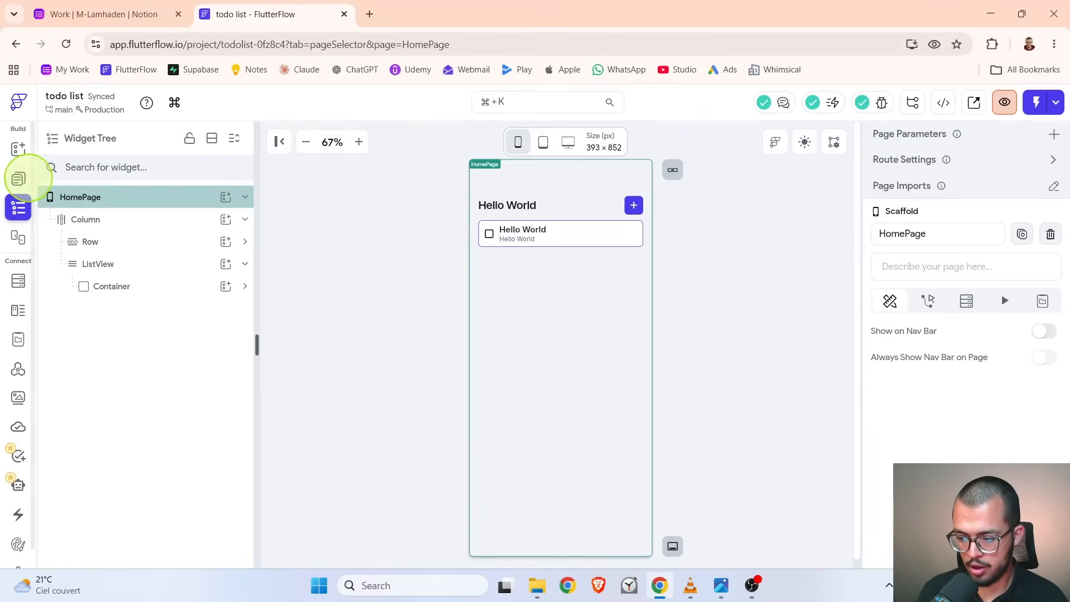
click(25, 178)
right_click(112, 213)
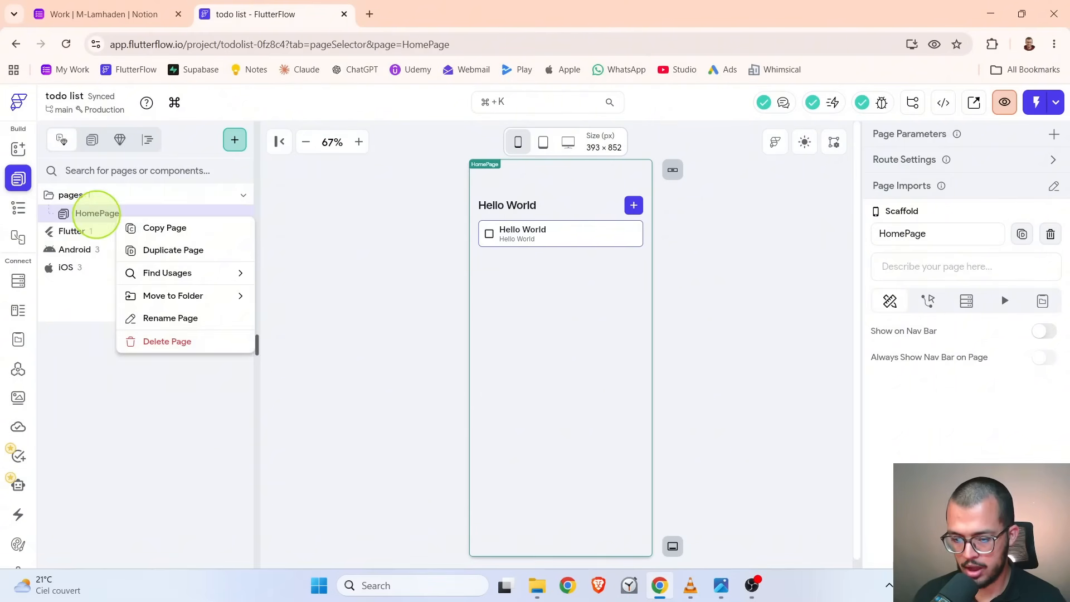
click(97, 215)
right_click(96, 217)
click(140, 264)
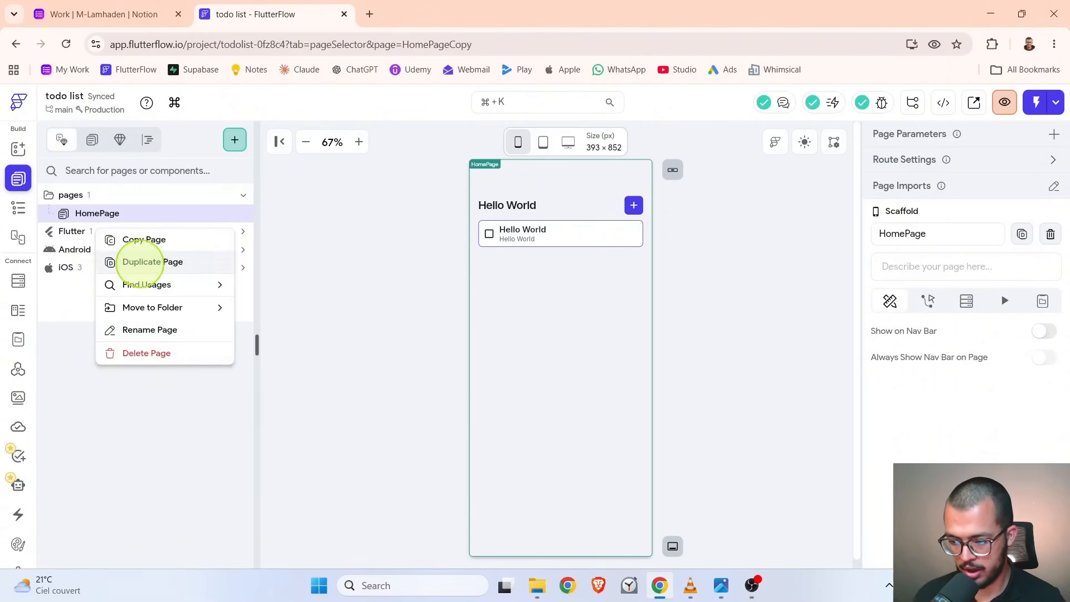
click(136, 211)
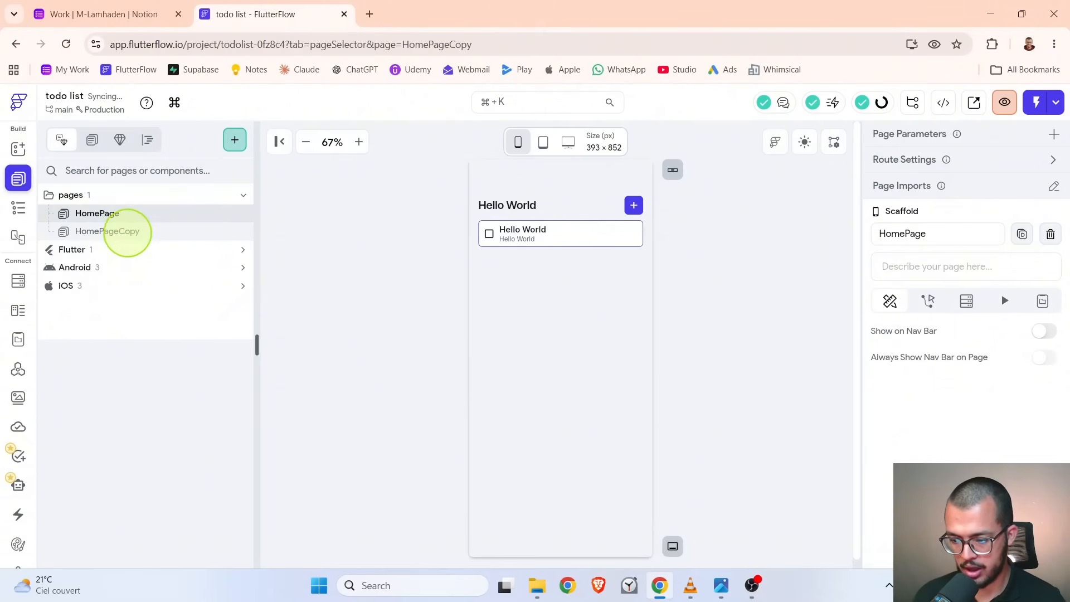
- Rename the duplicated page to DonePage
click(127, 232)
double_click(914, 234)
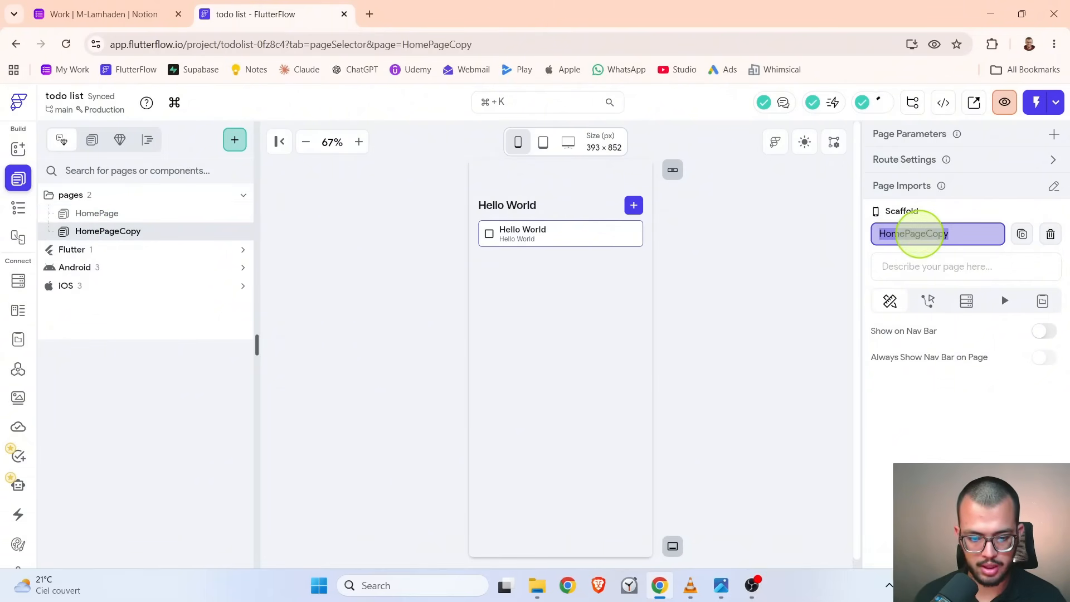
key(Return)
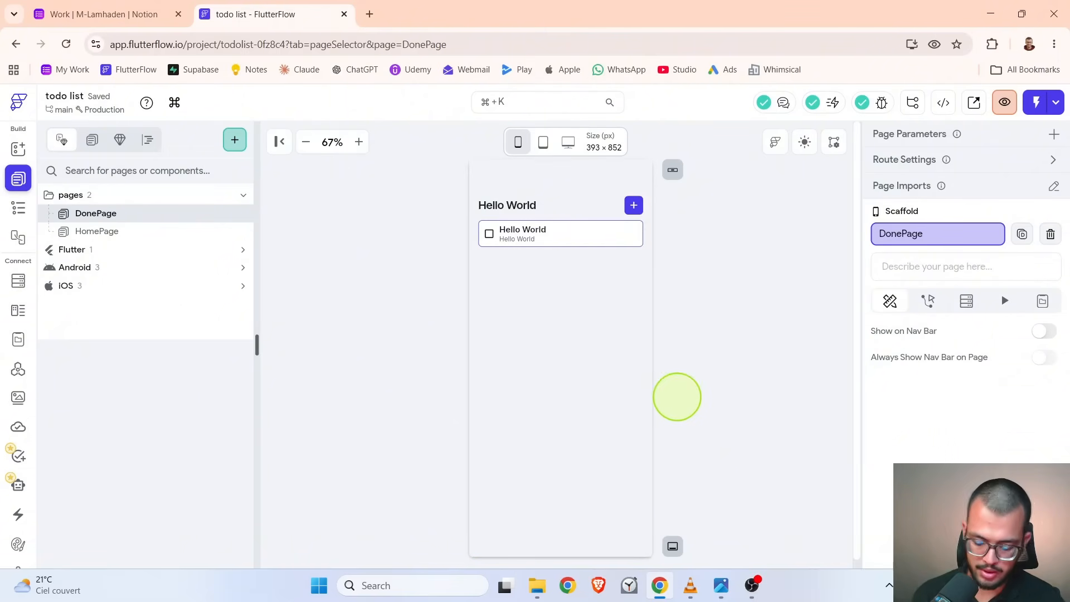
- Check the Done header in page_copy.png in Photos, then delete the IconButton from DonePage's header Row in FlutterFlow
key(alt+Tab)
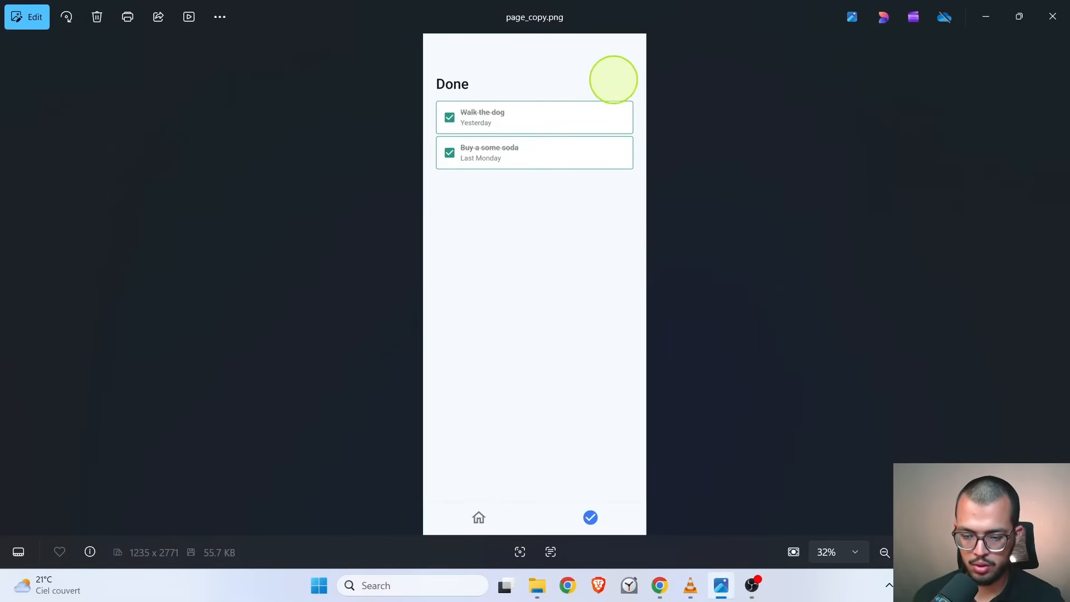
key(alt+Tab)
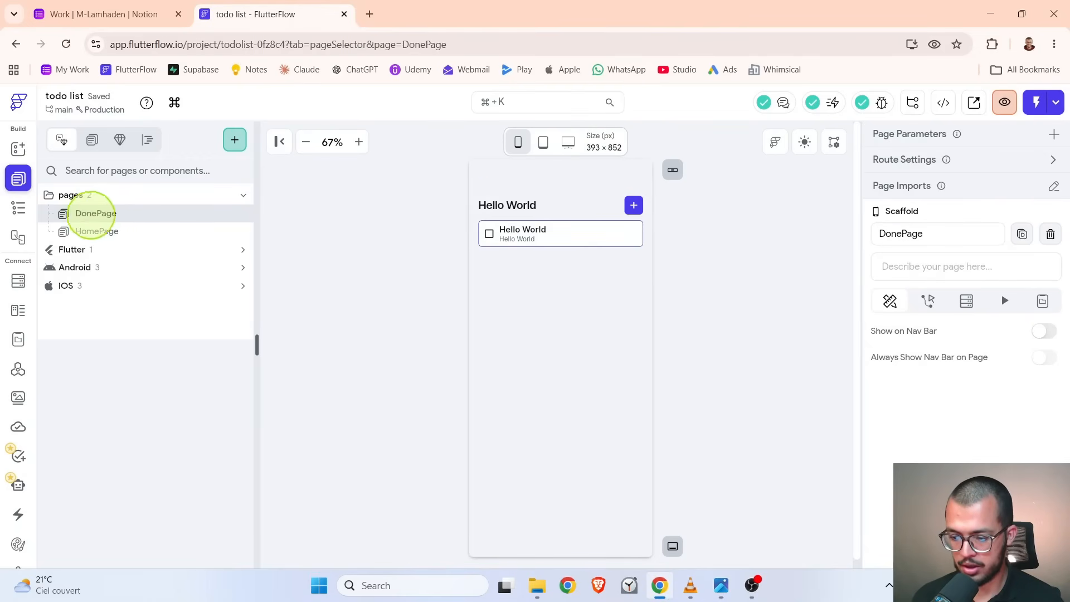
click(18, 207)
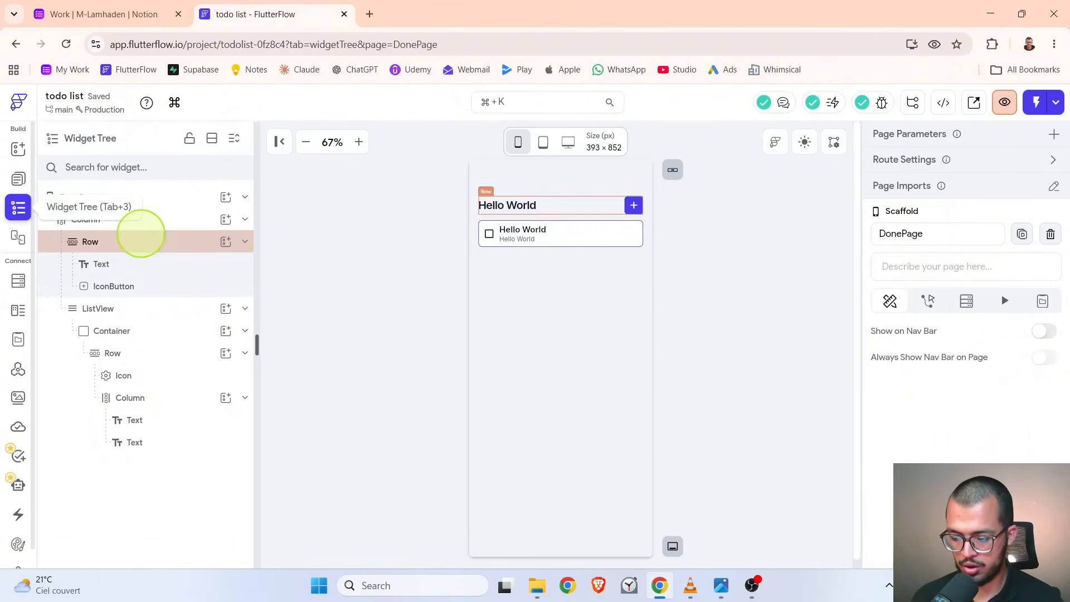
click(245, 308)
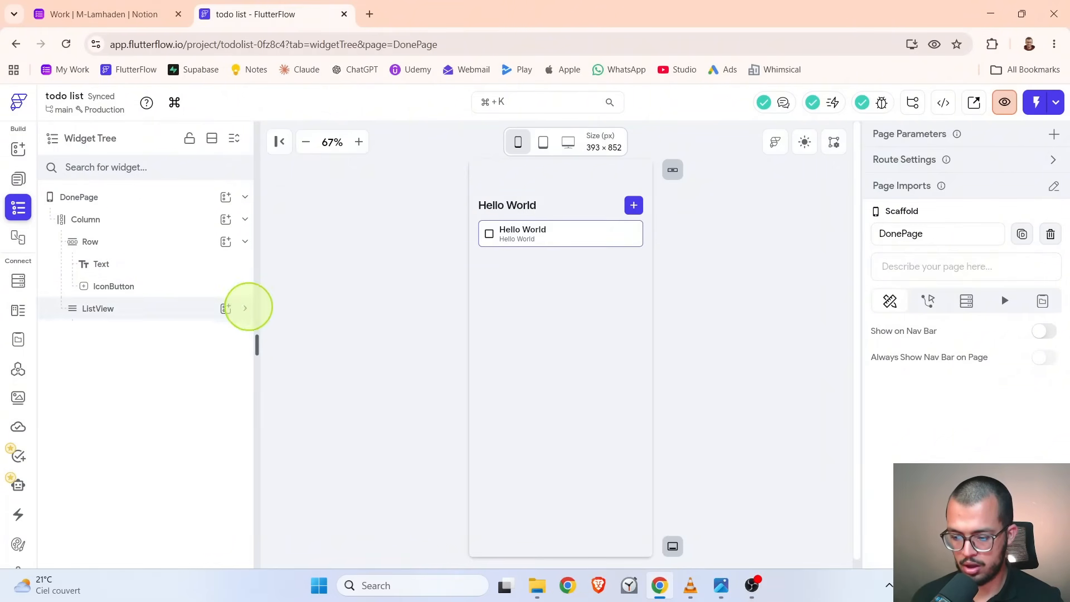
click(148, 279)
key(Delete)
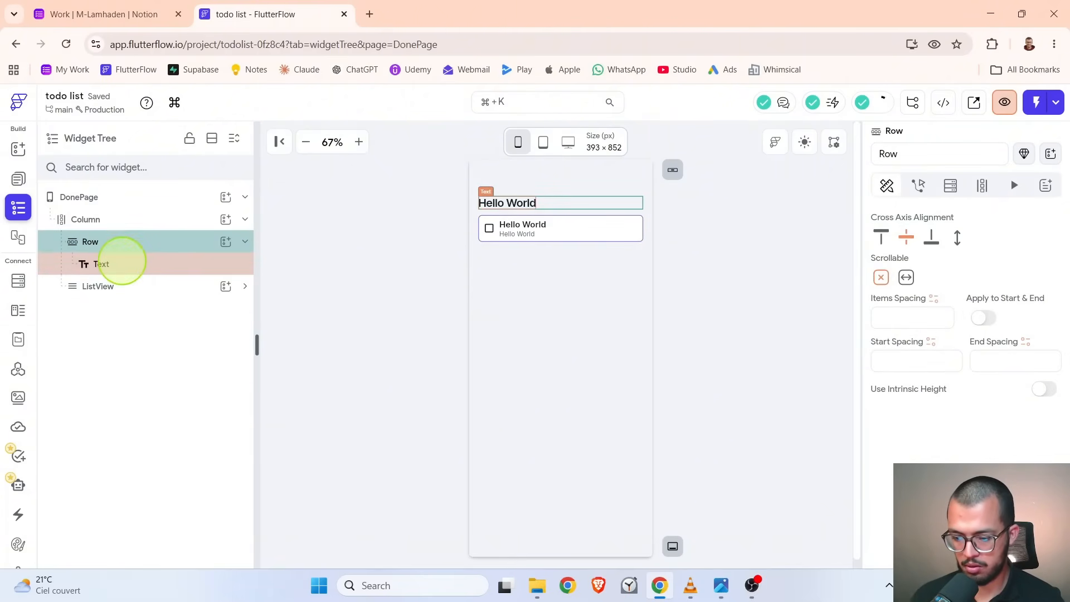
- Remove the Row wrapping DonePage's heading, keeping its Text directly in the main Column
click(122, 262)
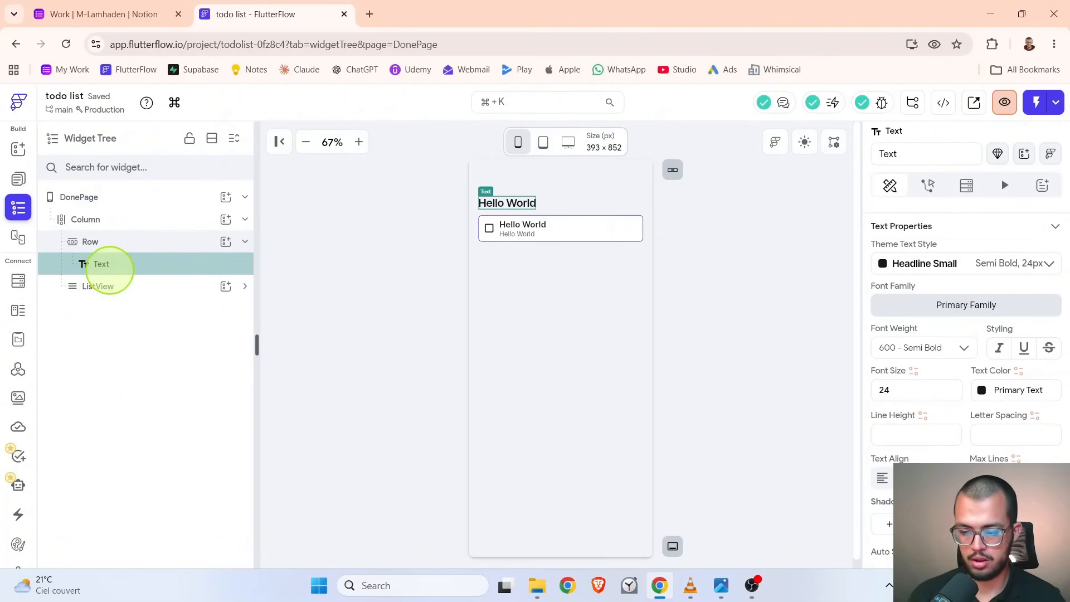
click(100, 242)
right_click(105, 242)
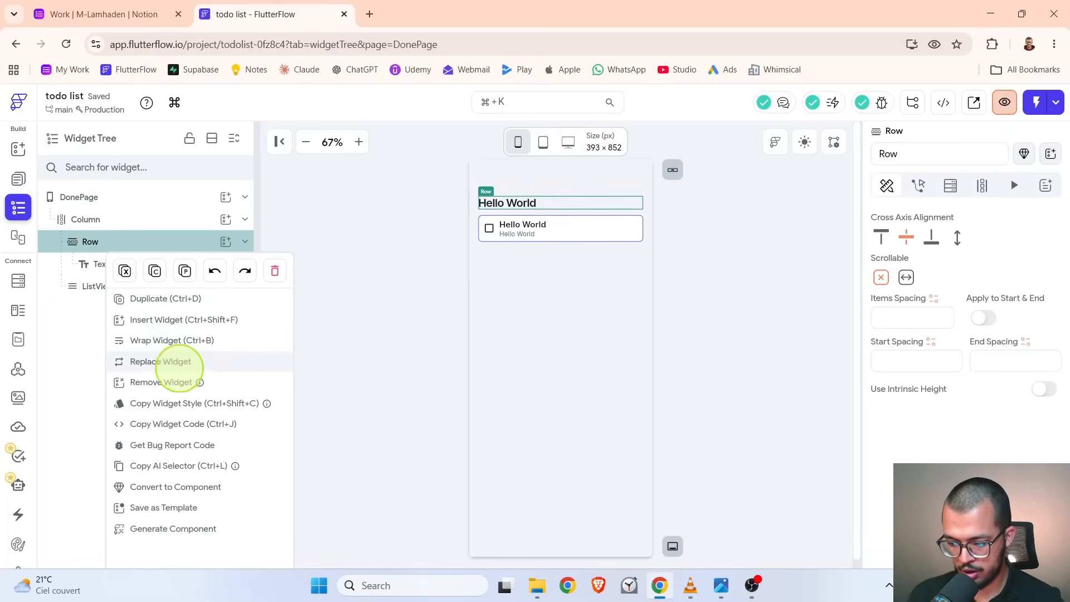
click(183, 382)
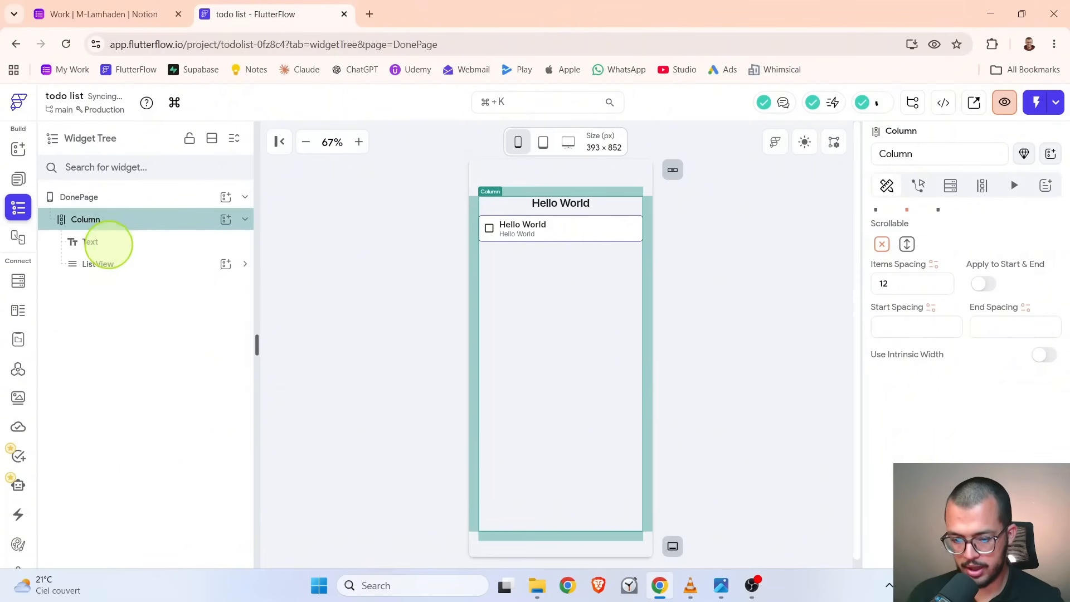
- Set the cross axis alignment of DonePage's main Column to start
click(107, 243)
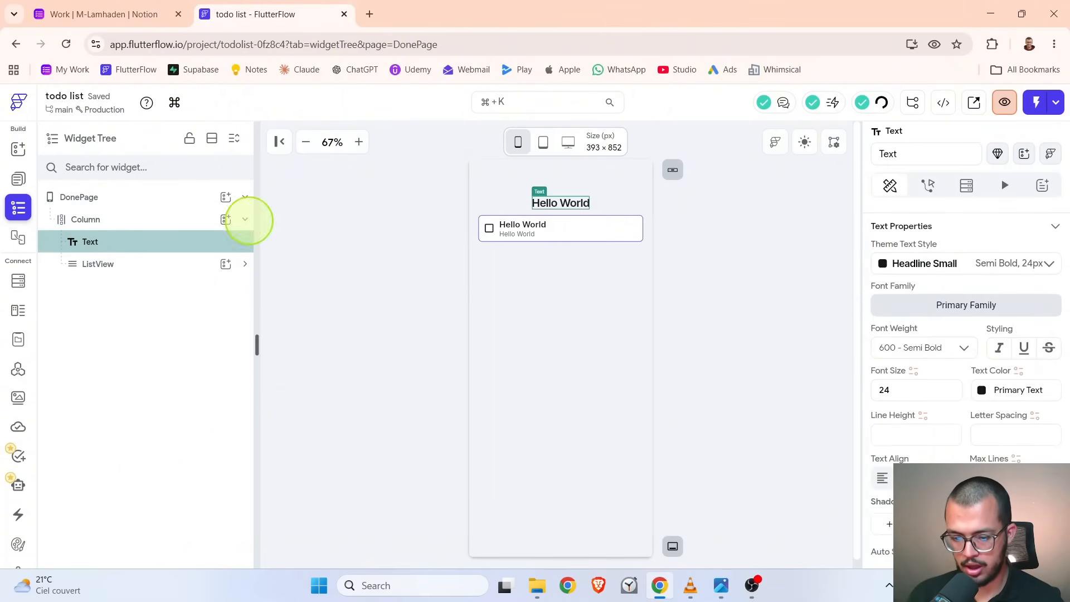
click(506, 281)
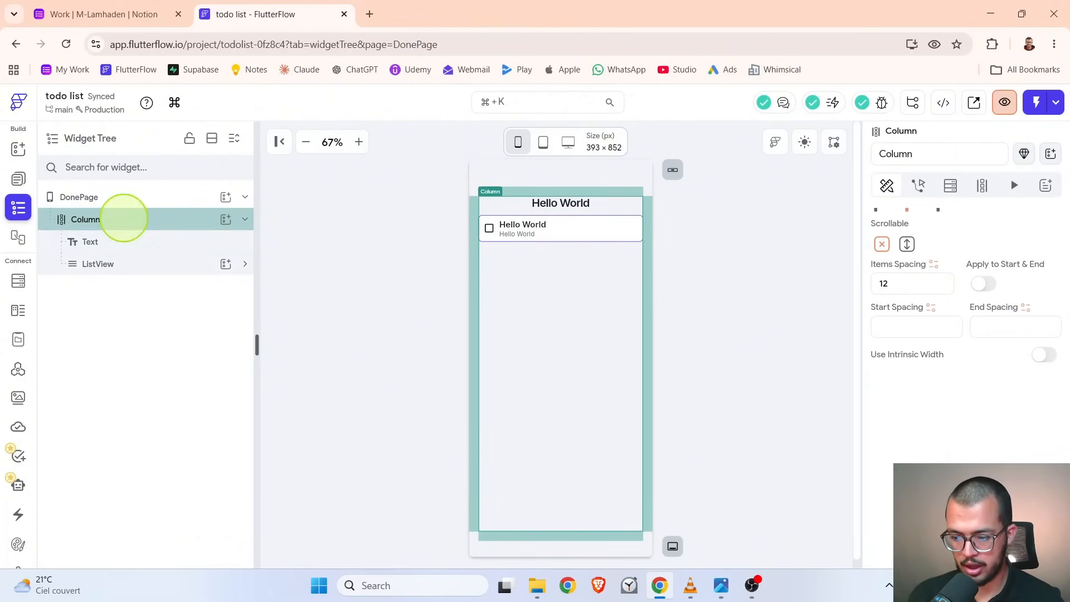
click(127, 218)
scroll(1033, 347, up, 3)
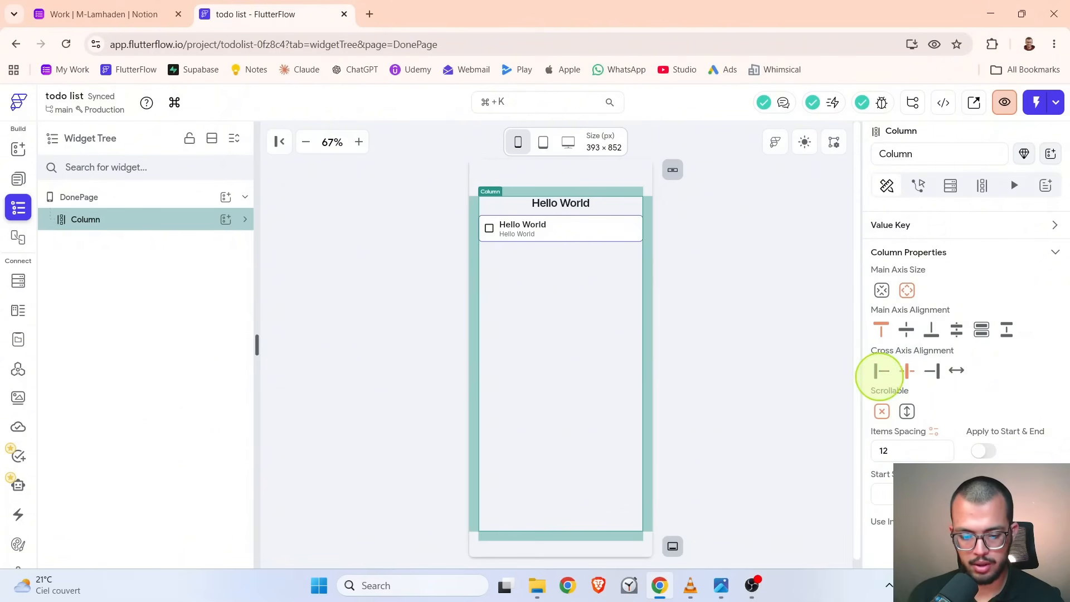
click(881, 370)
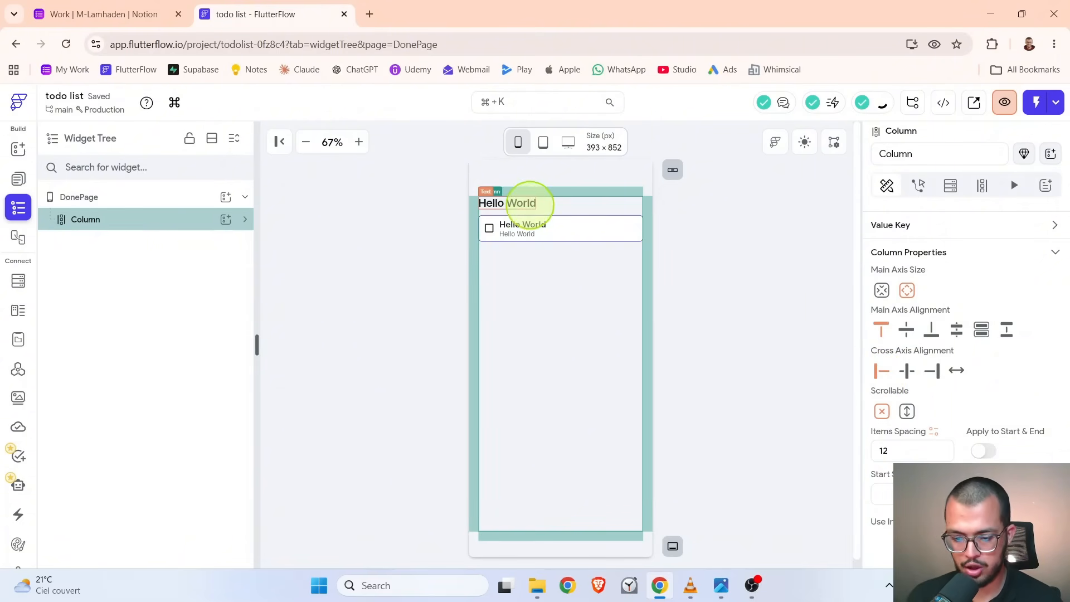
- Check the done items in page_copy.png in Photos, then apply strikethrough to the task title in FlutterFlow
key(alt+Tab)
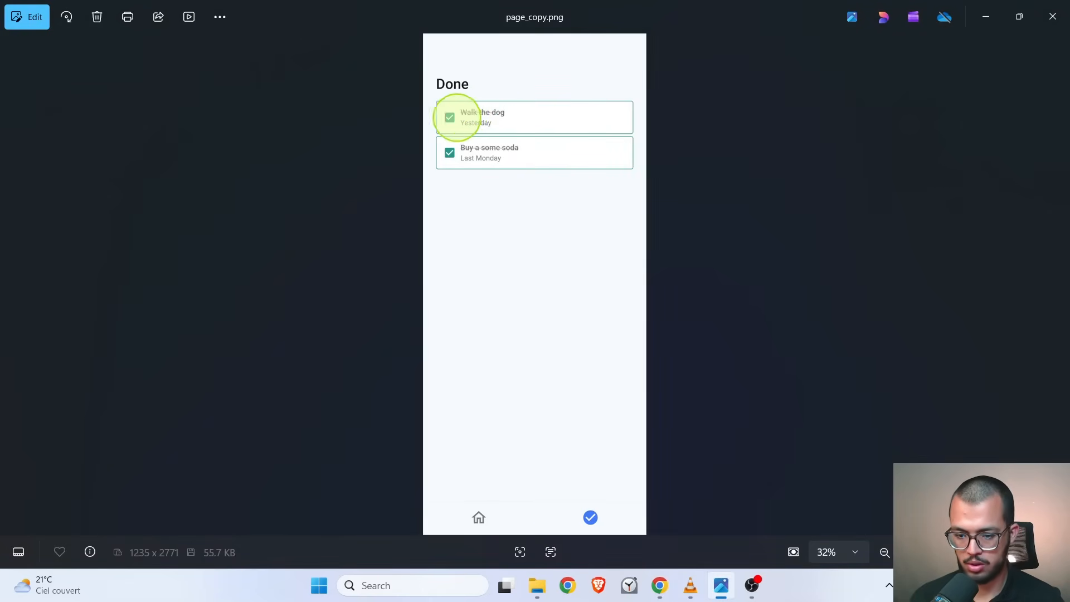
key(alt+Tab)
click(511, 226)
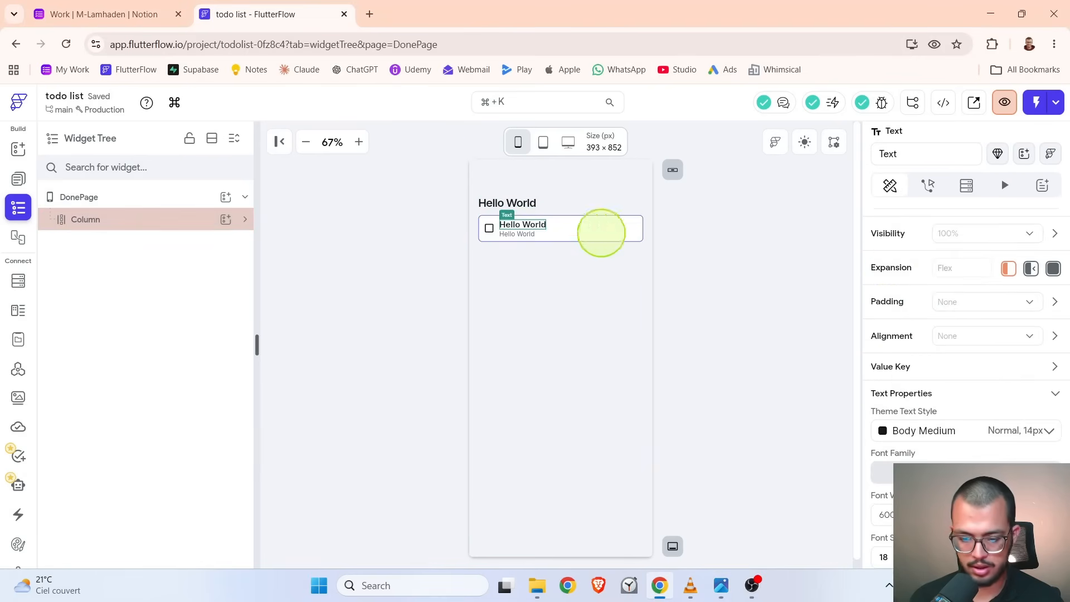
scroll(888, 273, down, 2)
scroll(997, 368, down, 2)
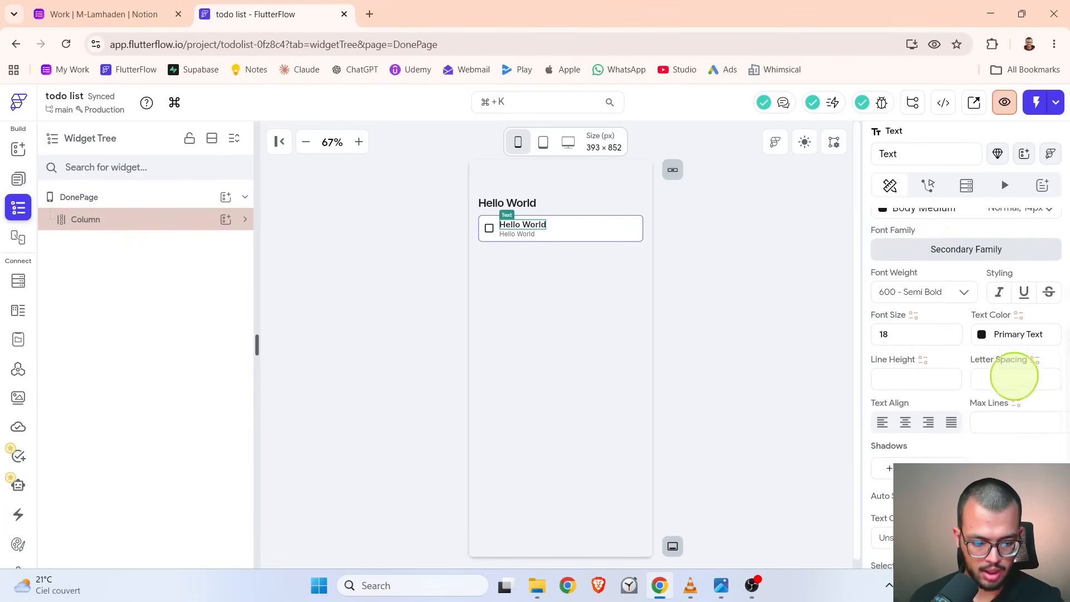
scroll(1033, 281, down, 1)
click(1047, 236)
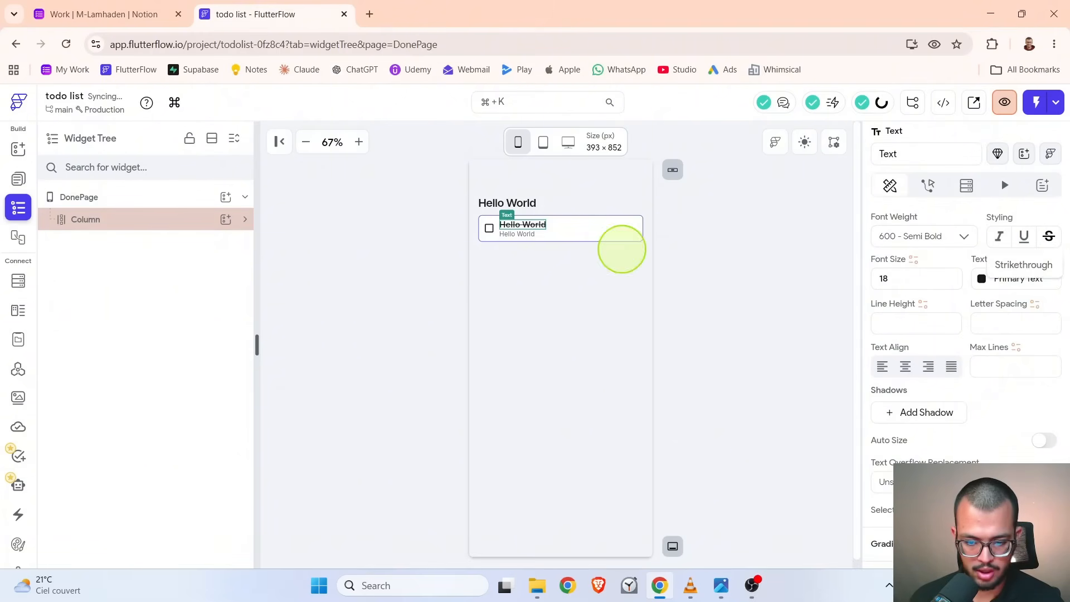
- Set the task title's text color to Secondary Text and compare it with page_copy.png in Photos
click(980, 278)
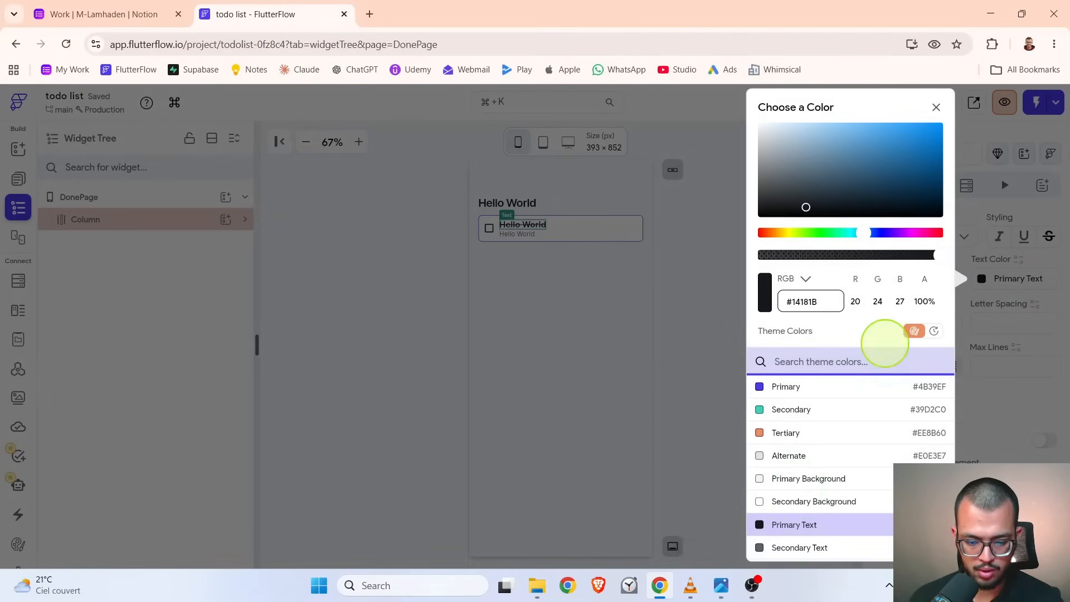
click(786, 547)
key(alt+Tab)
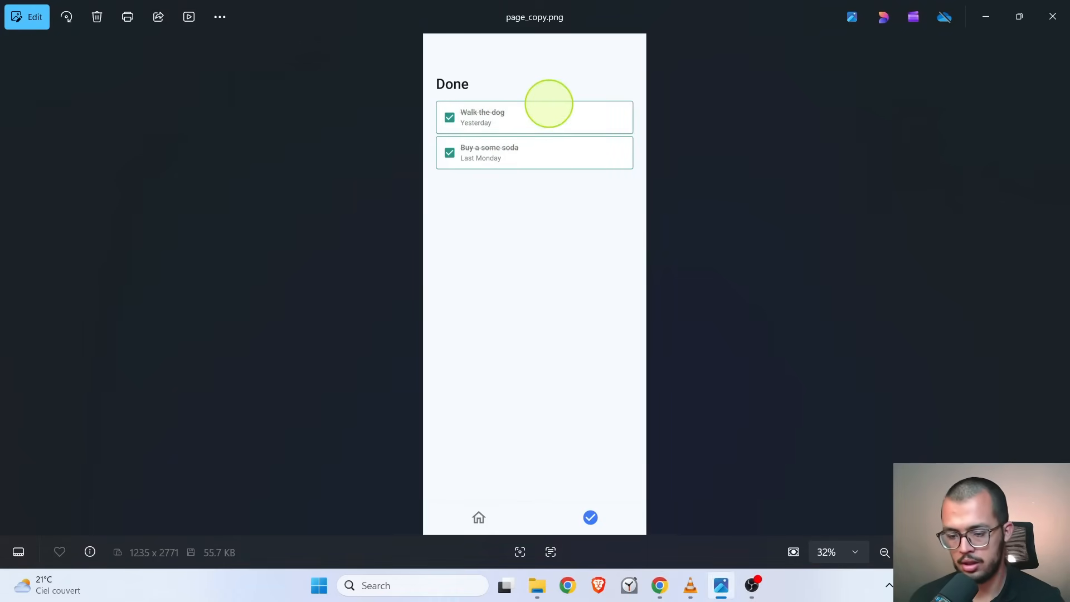
key(alt+Tab)
click(649, 356)
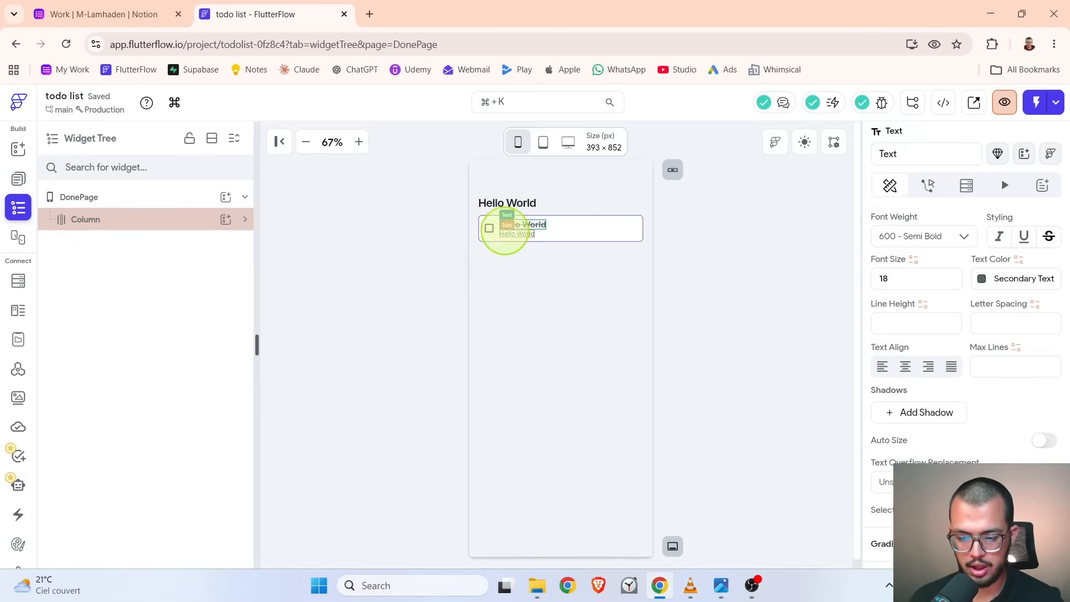
- Replace the task item's empty square icon with the filled Check Box Material icon, searching for "check"
click(488, 228)
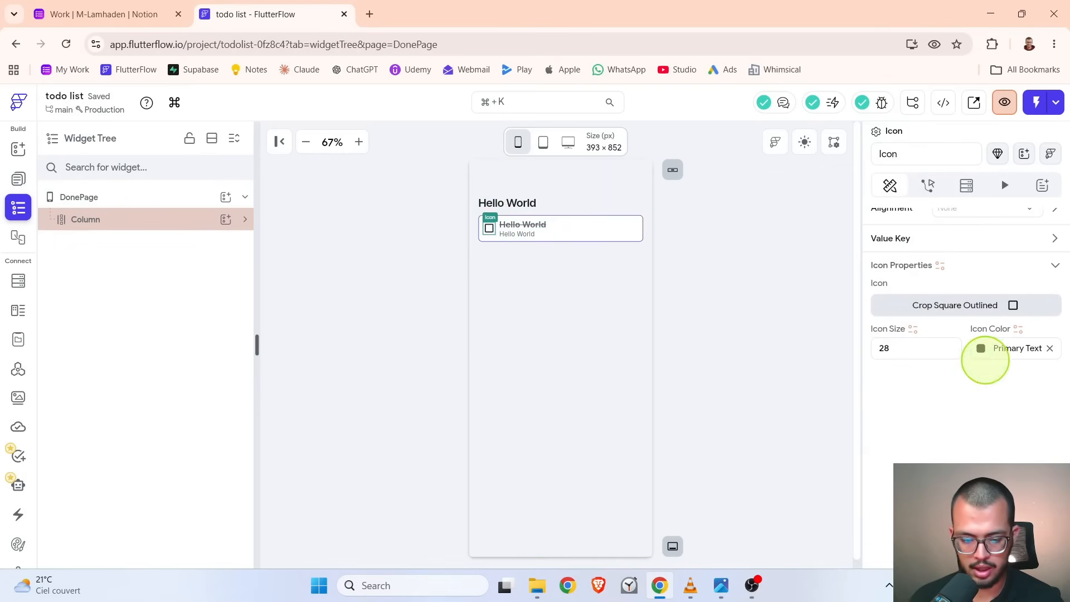
click(969, 305)
text(c)
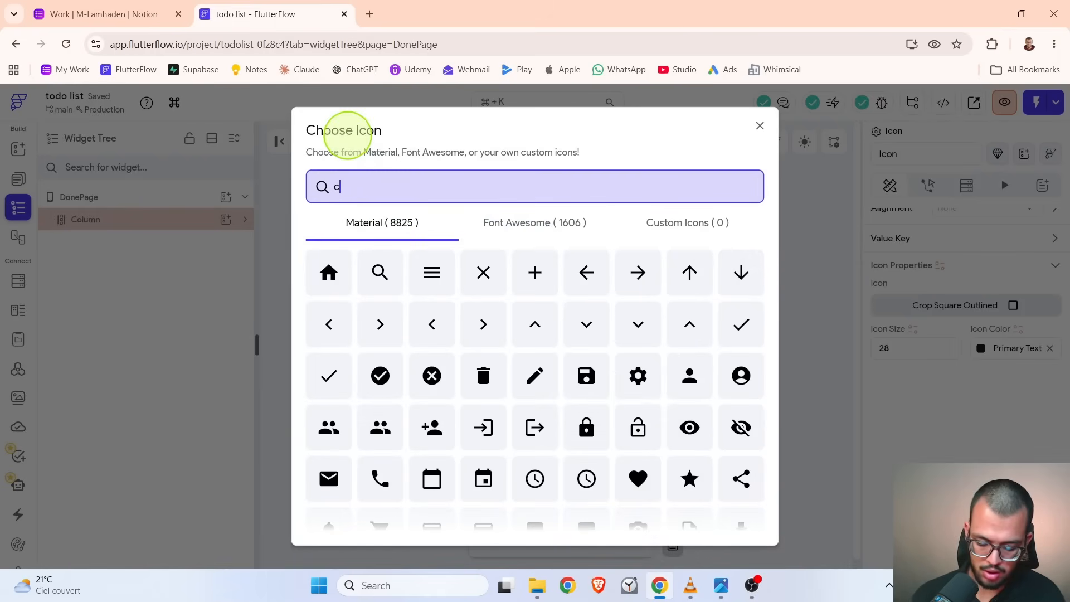
text(heck)
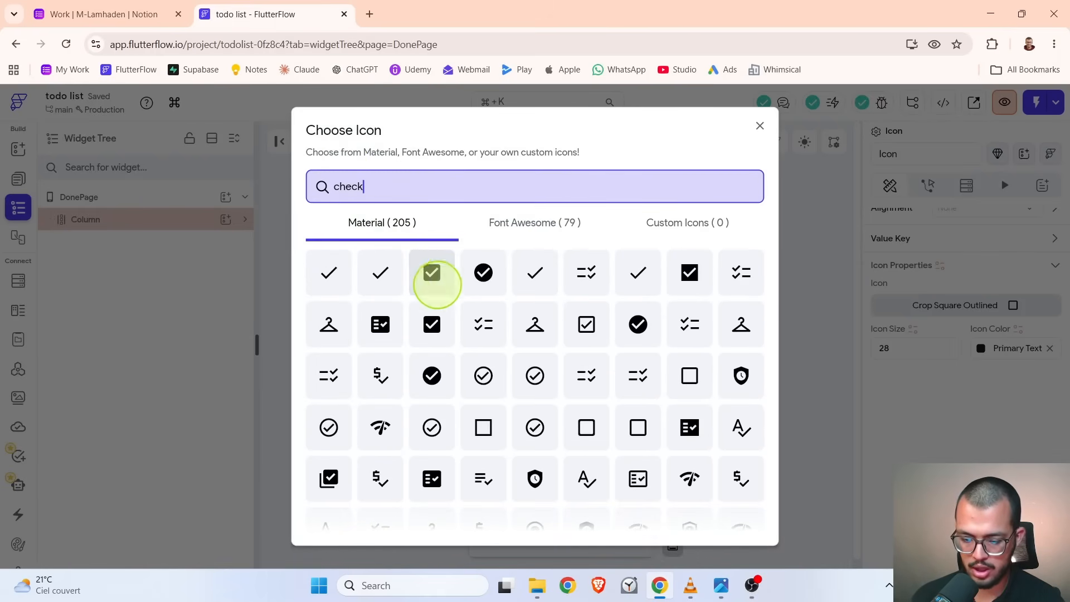
click(432, 272)
click(830, 238)
click(832, 238)
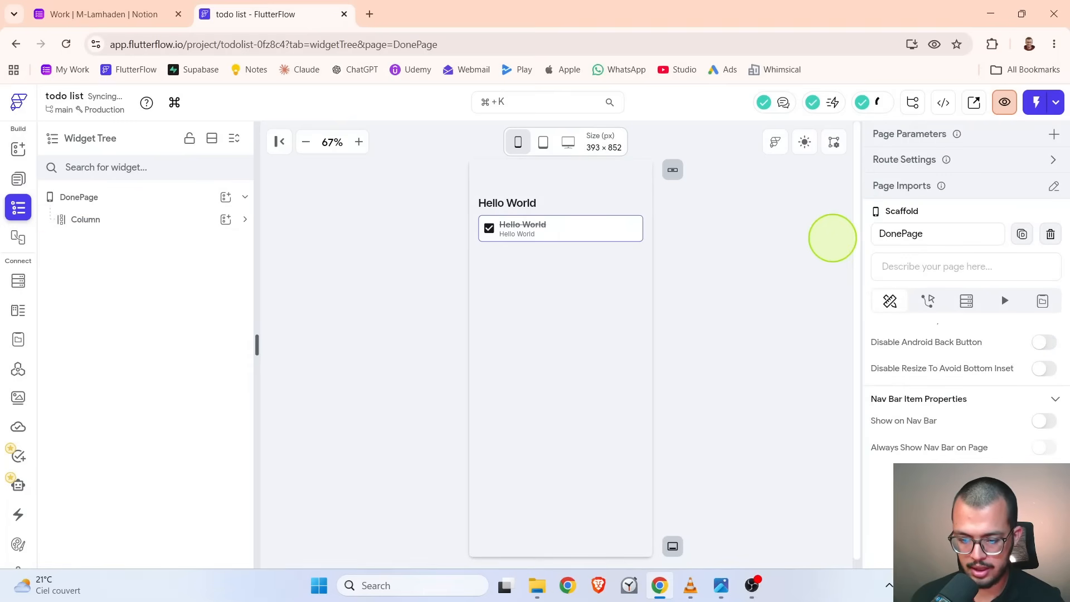
- Set the color of the task item's check box icon to Success
click(489, 229)
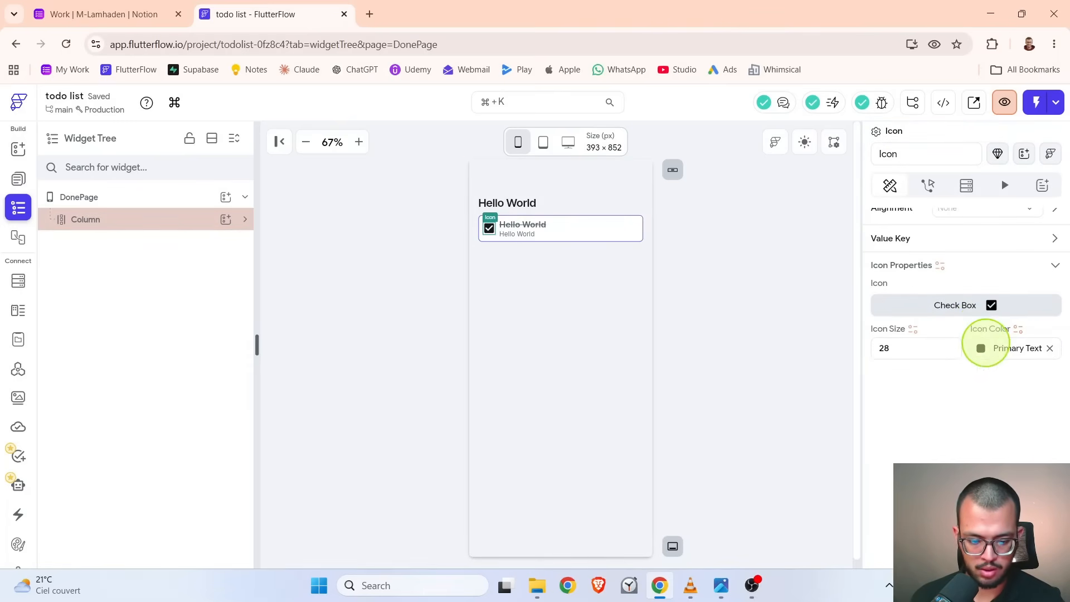
click(984, 345)
scroll(843, 410, down, 4)
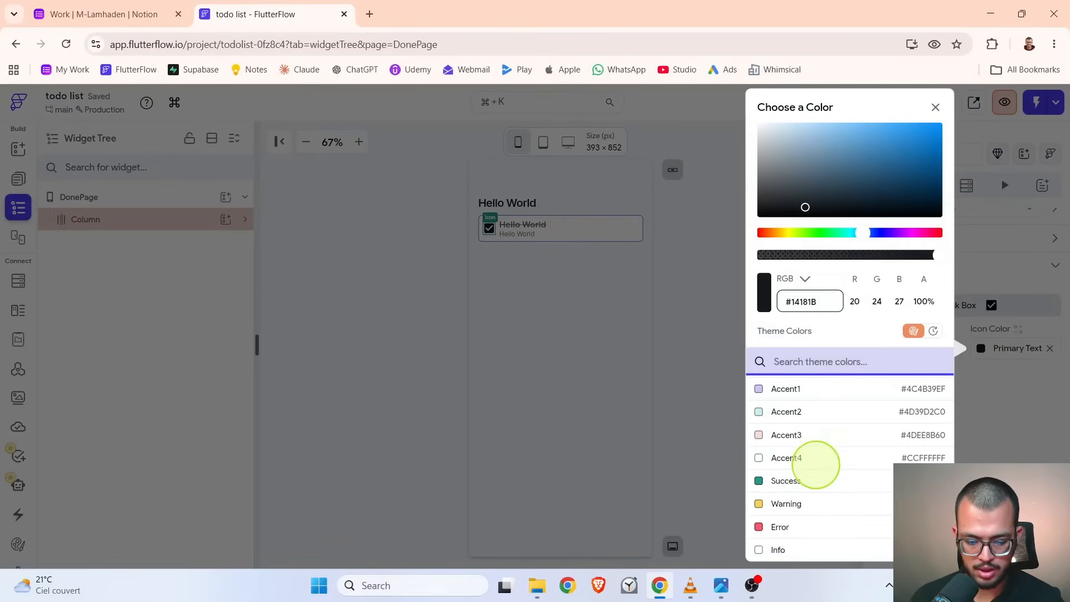
click(794, 481)
click(664, 383)
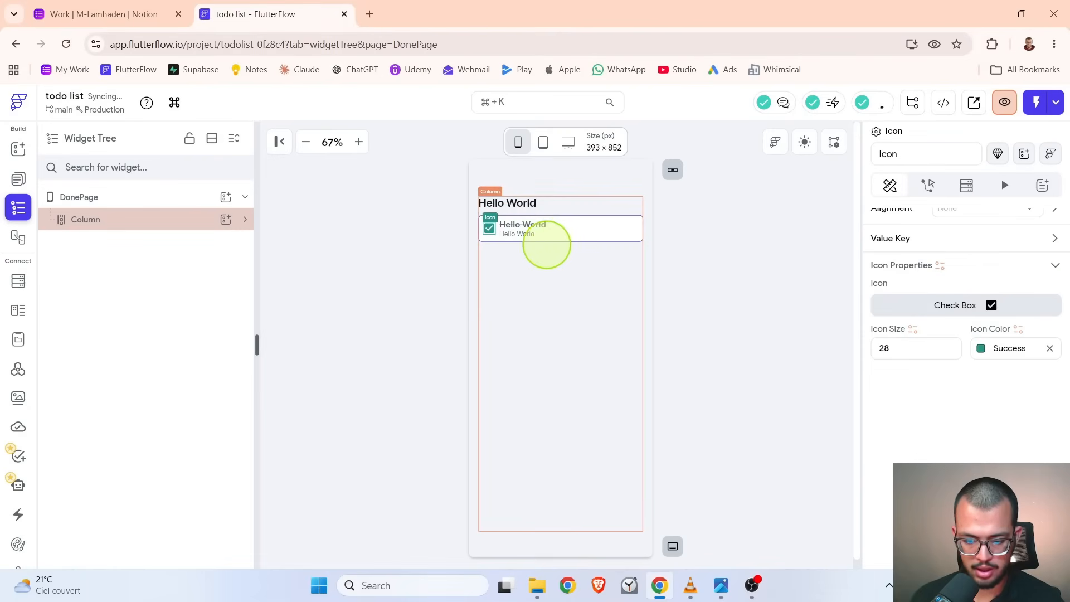
- Expand the ListView in the widget tree and set the task Container's border color to Success
click(554, 237)
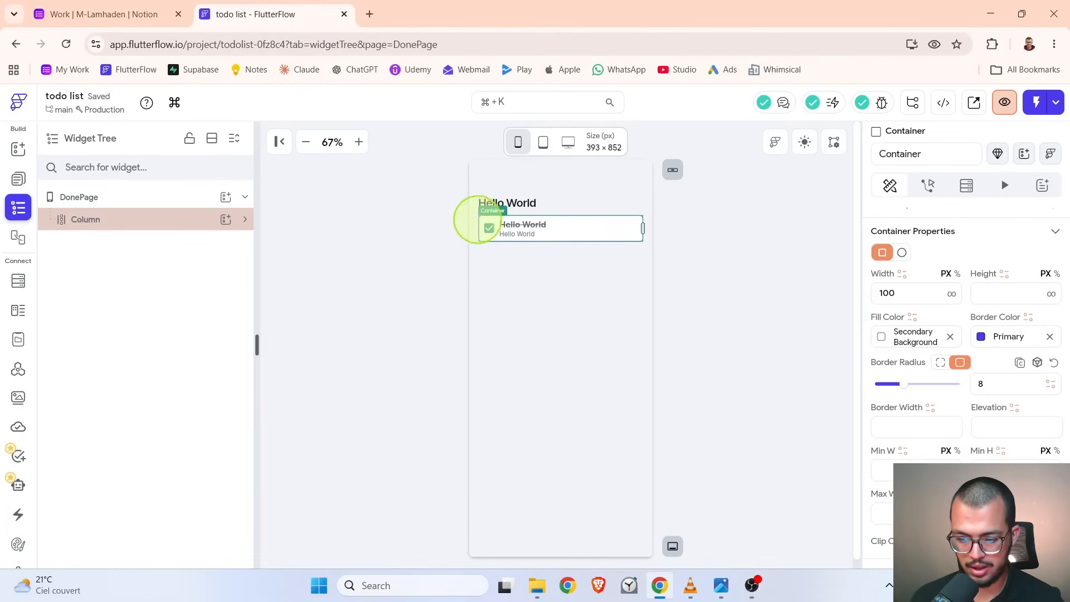
click(245, 219)
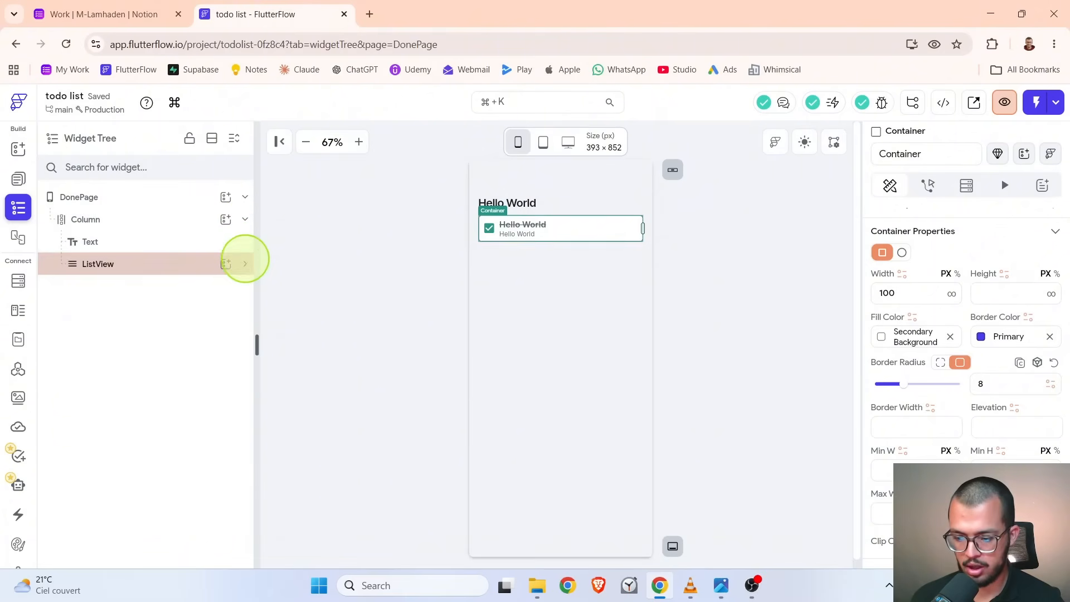
click(245, 263)
click(245, 285)
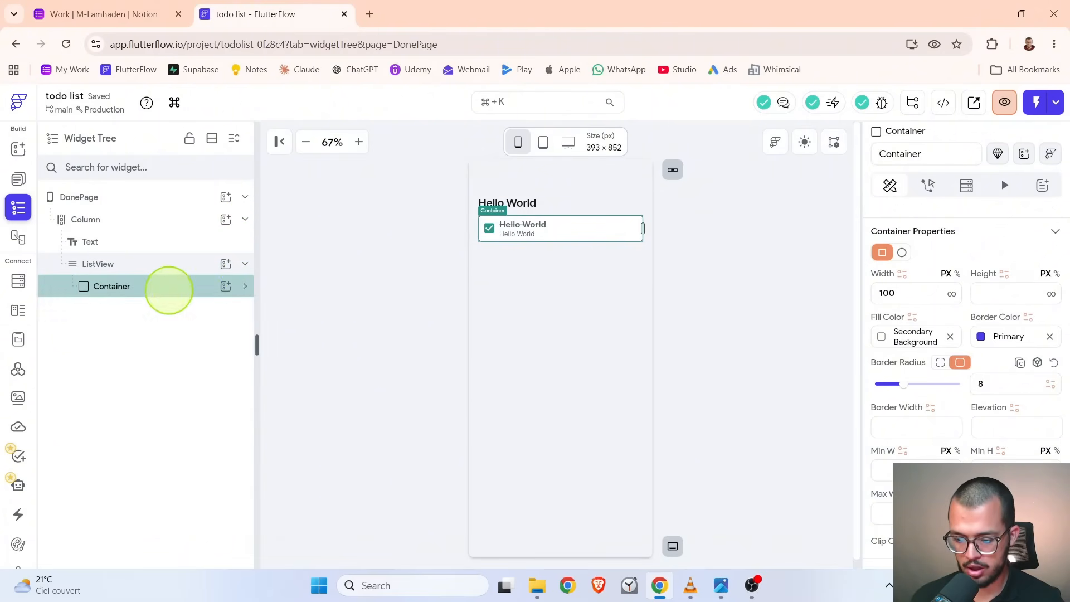
click(168, 290)
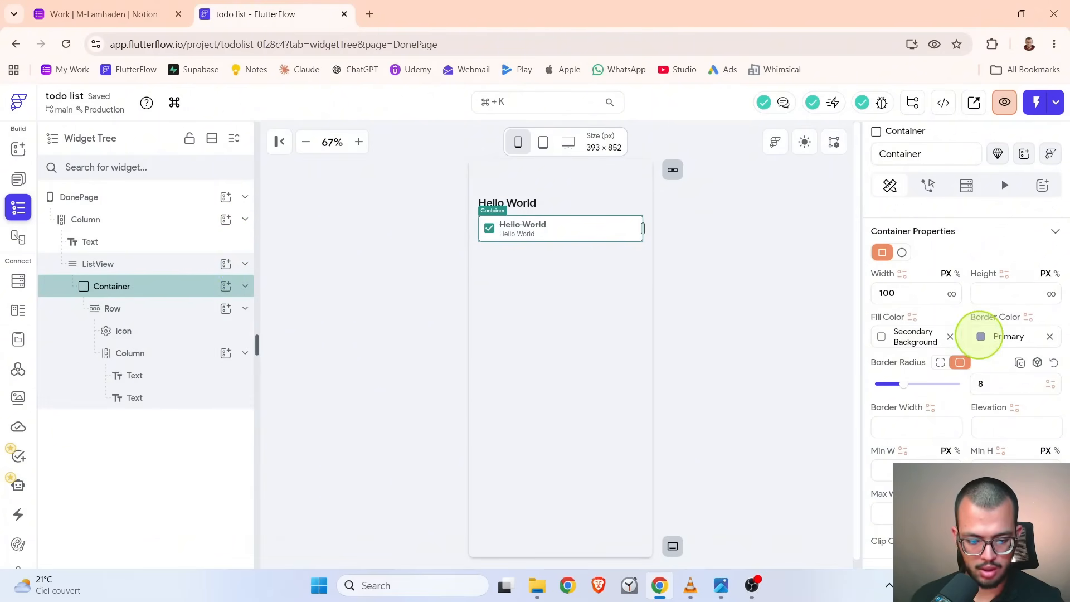
click(980, 336)
scroll(864, 423, down, 3)
click(805, 480)
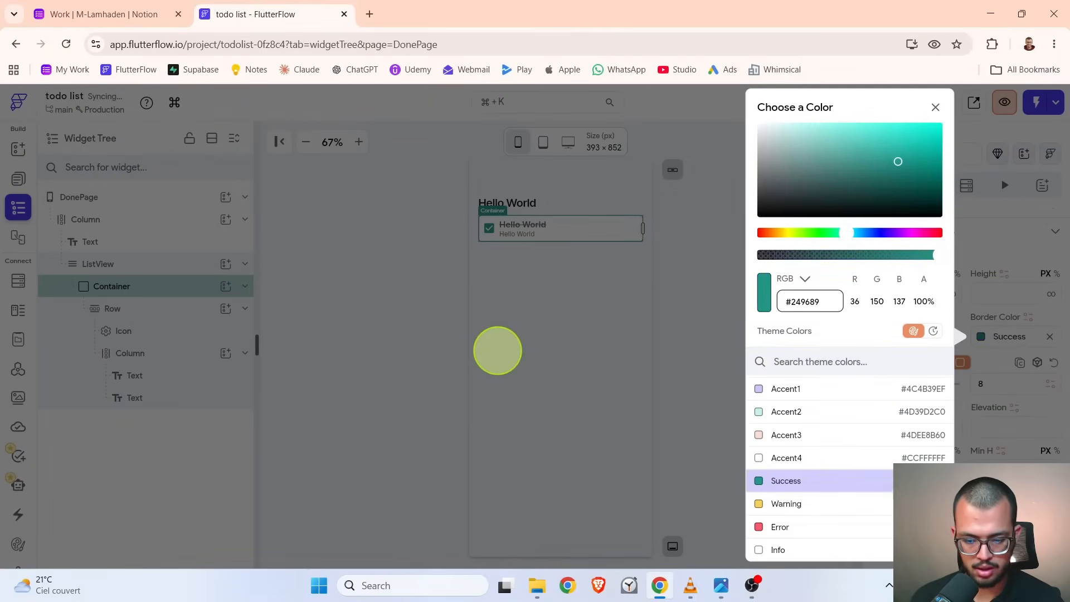
click(559, 312)
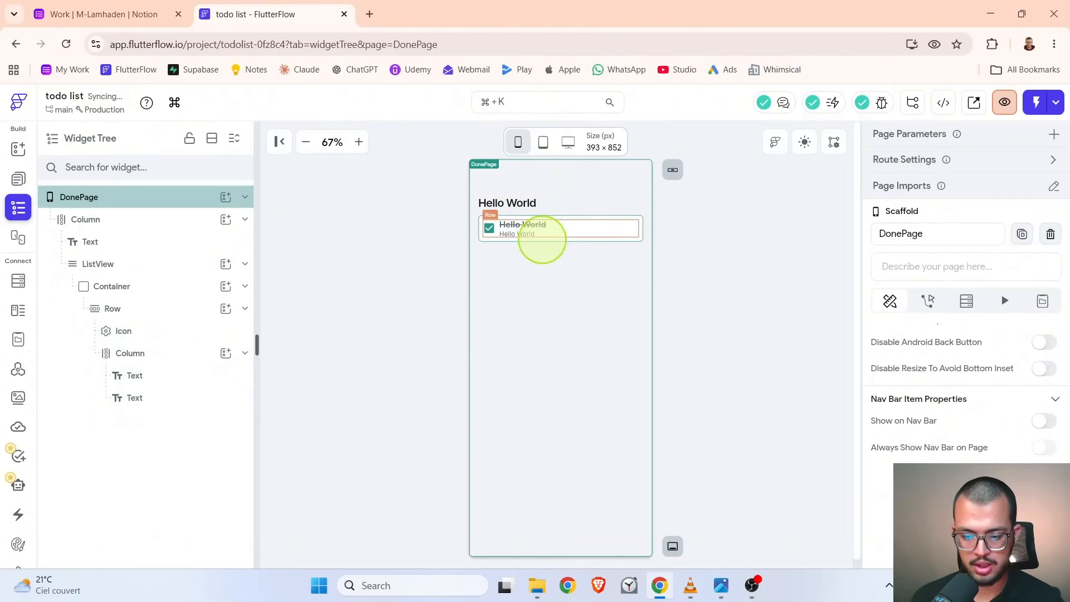
click(532, 224)
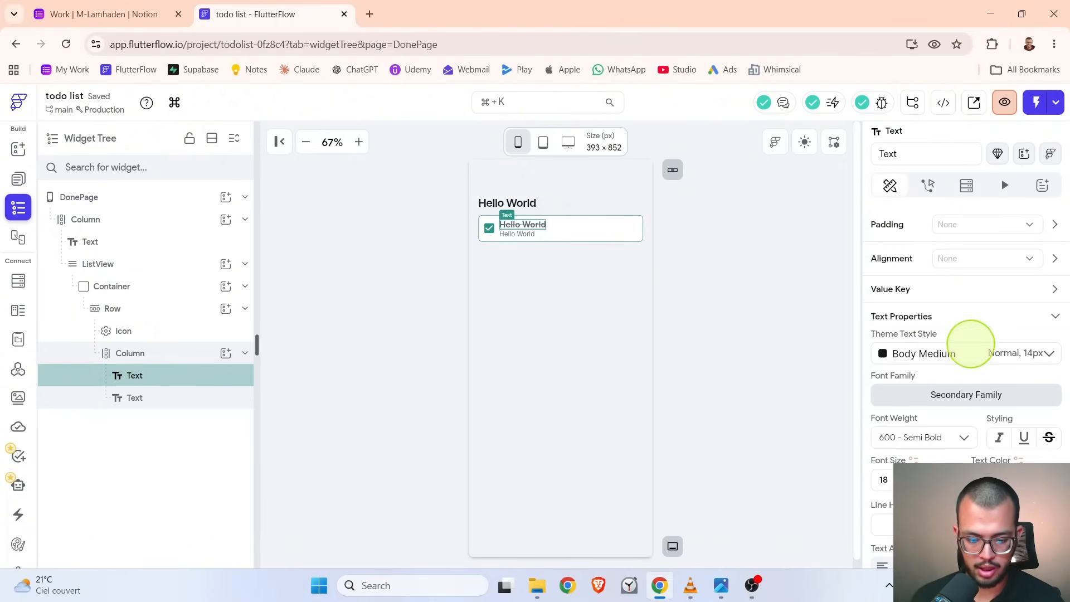
click(142, 309)
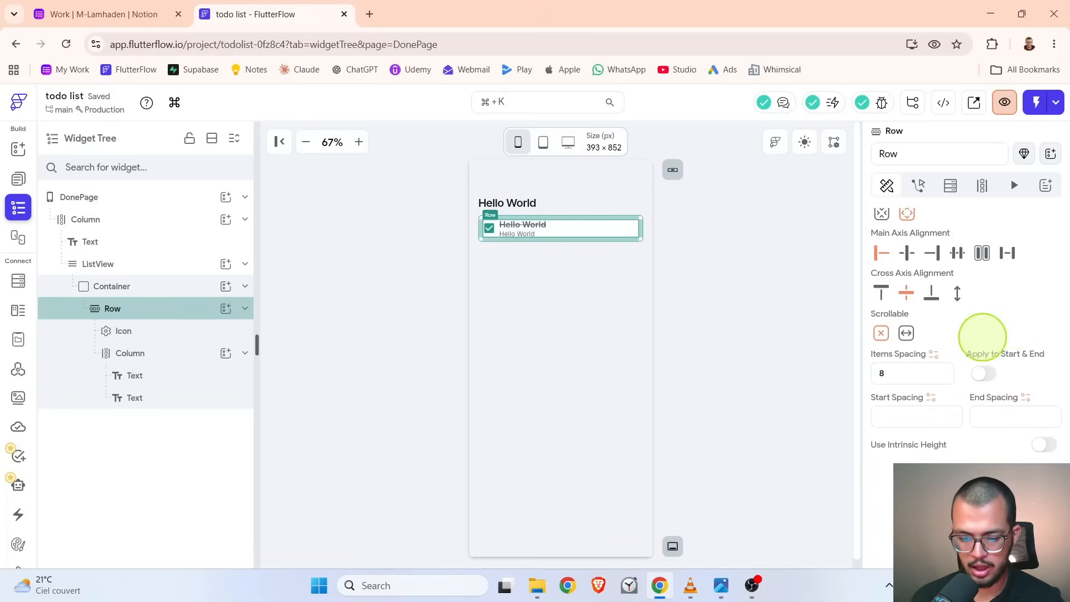
click(776, 317)
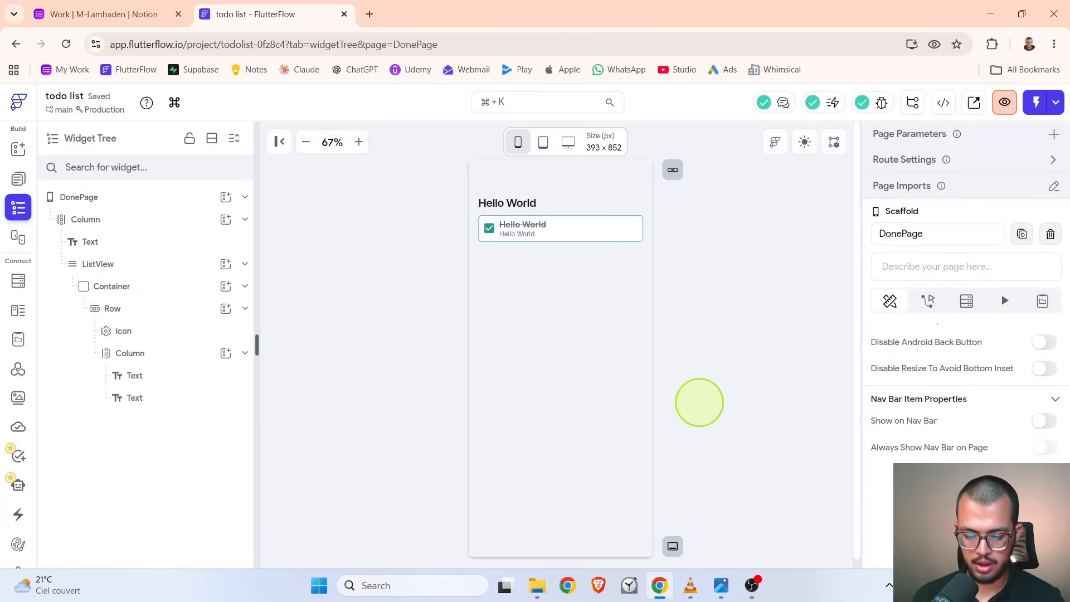
- Enable Show Nav Bar in the app settings for Nav Bar & App Bar
key(alt+Tab)
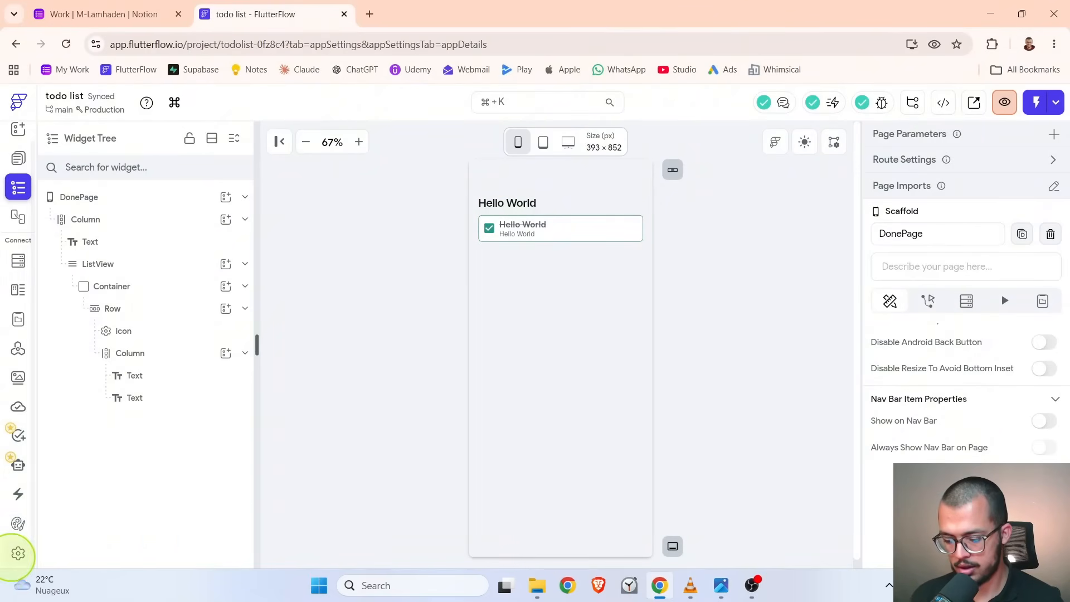
click(19, 551)
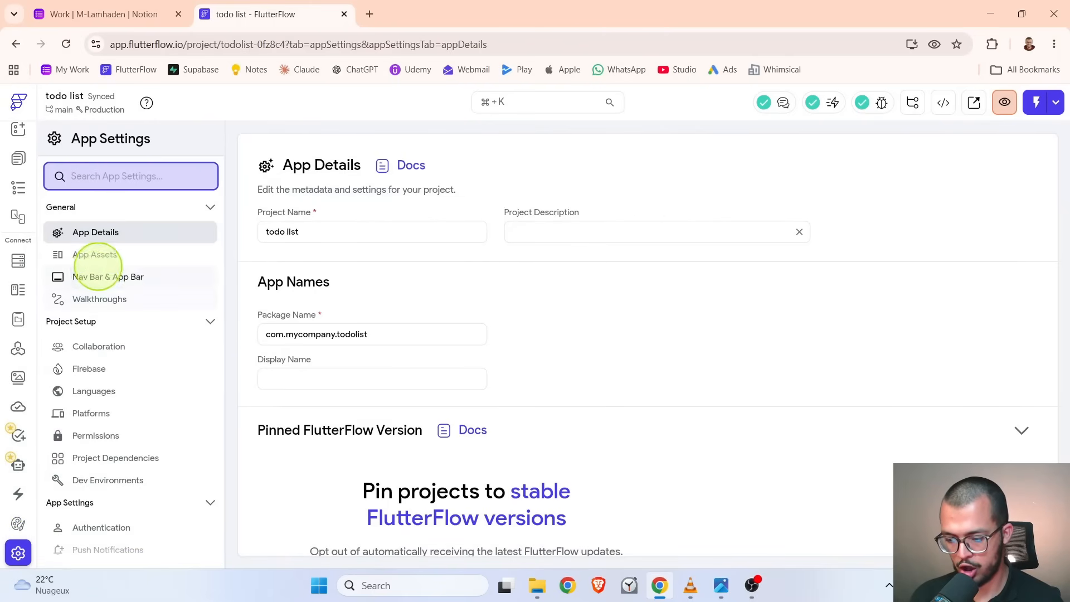
click(128, 277)
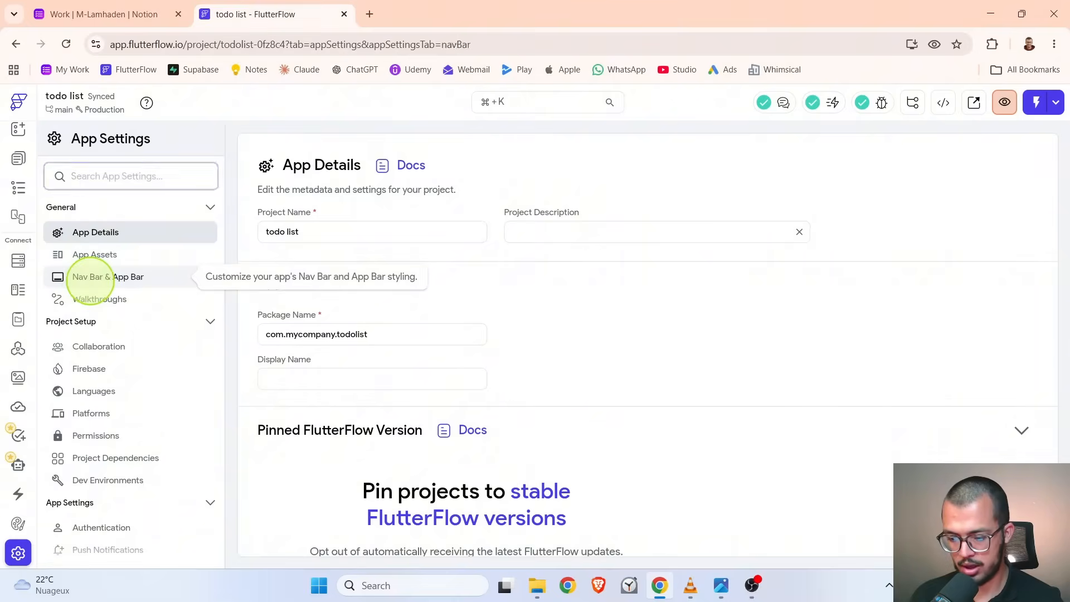
click(345, 247)
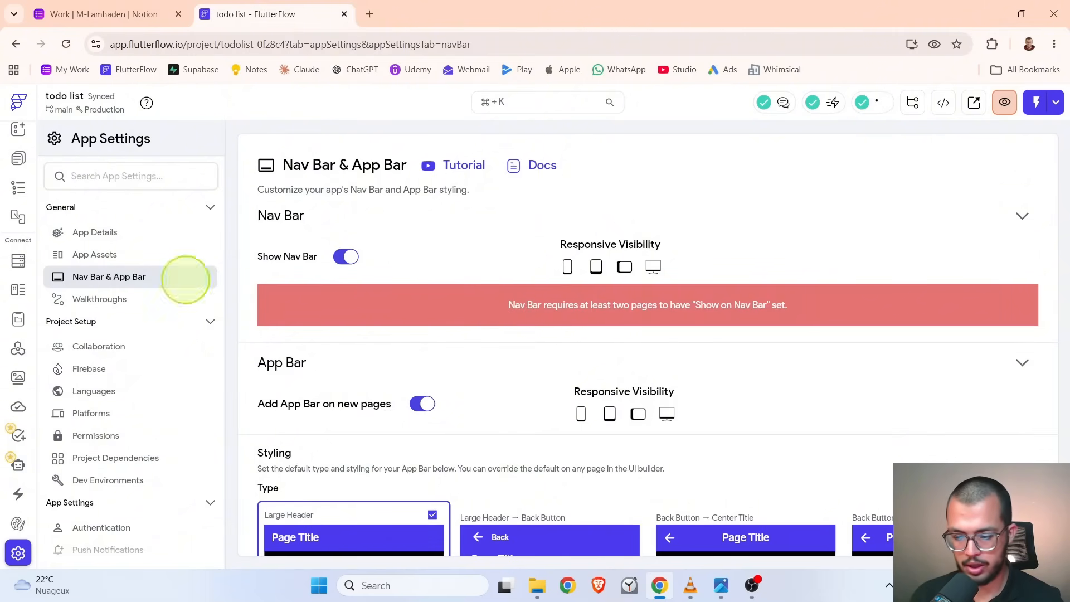
- Return to DonePage and enable Show on Nav Bar in its page properties
click(18, 189)
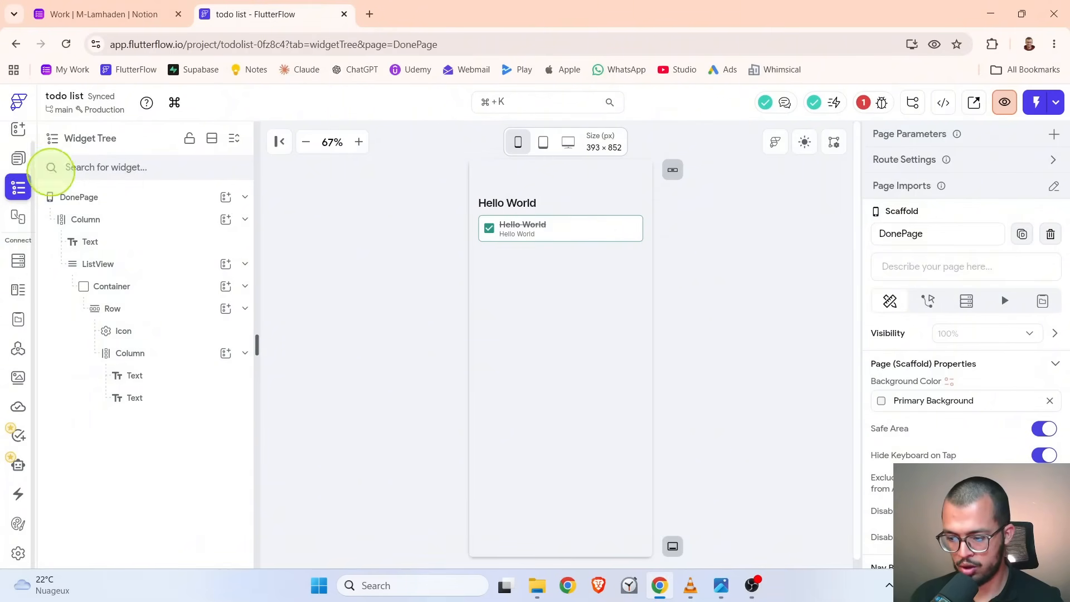
click(18, 158)
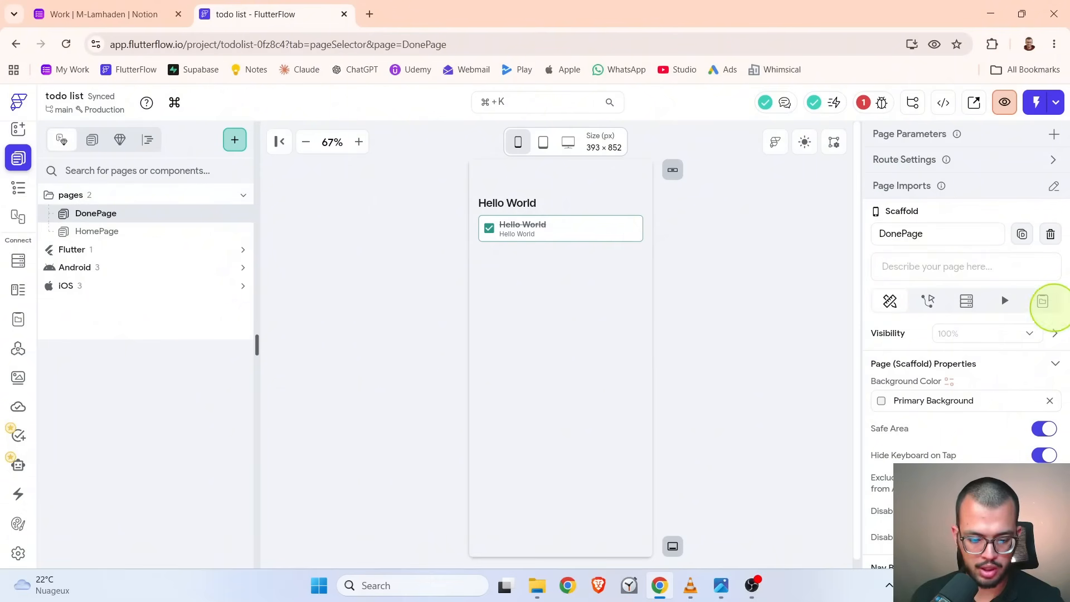
click(1003, 298)
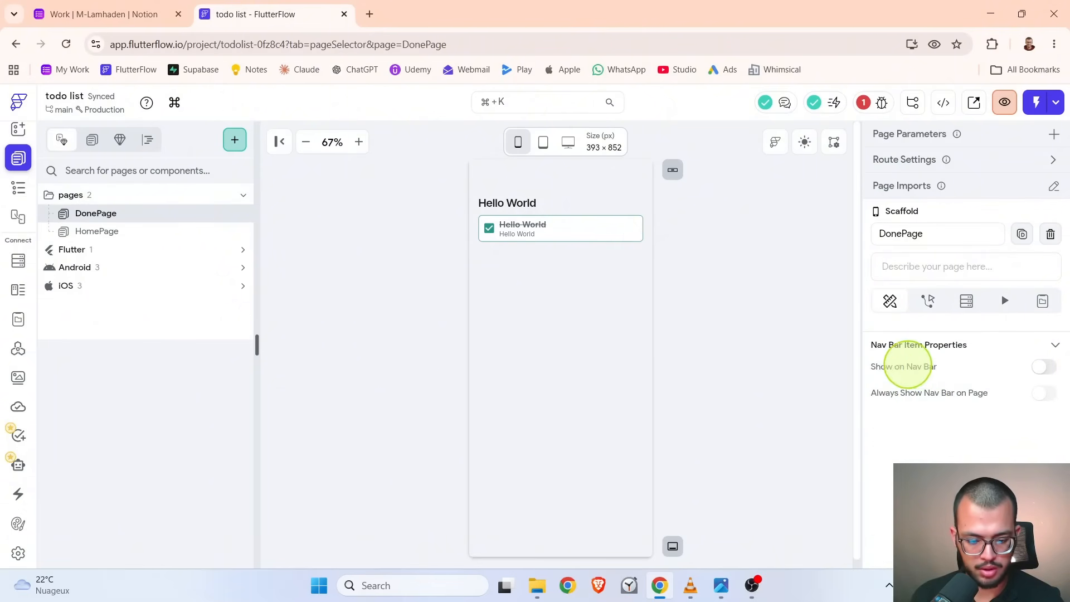
click(1040, 366)
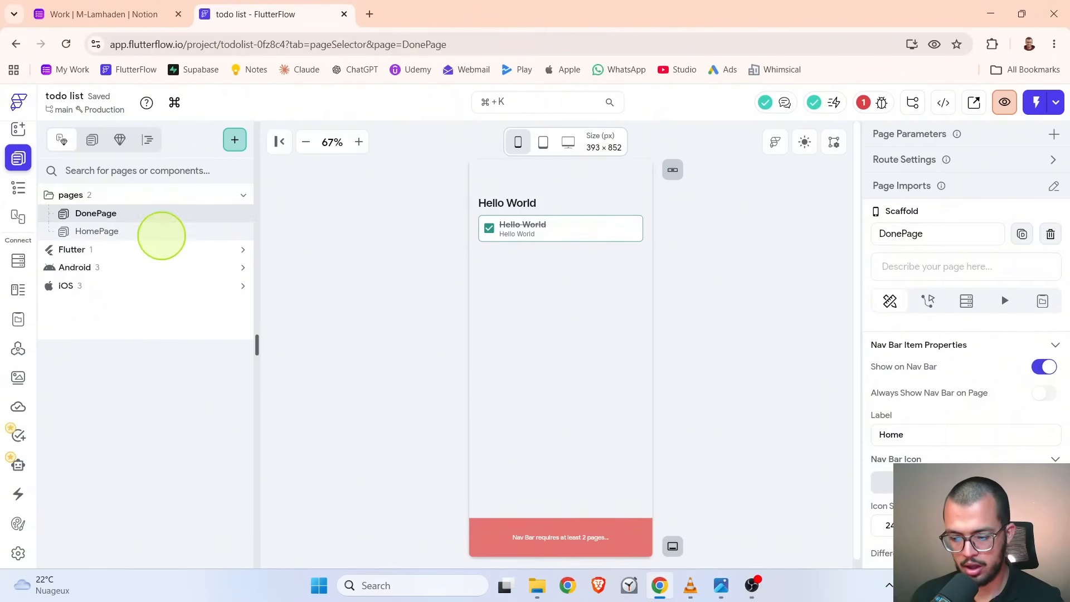
- Open HomePage and enable Show on Nav Bar in its nav bar item properties
click(160, 232)
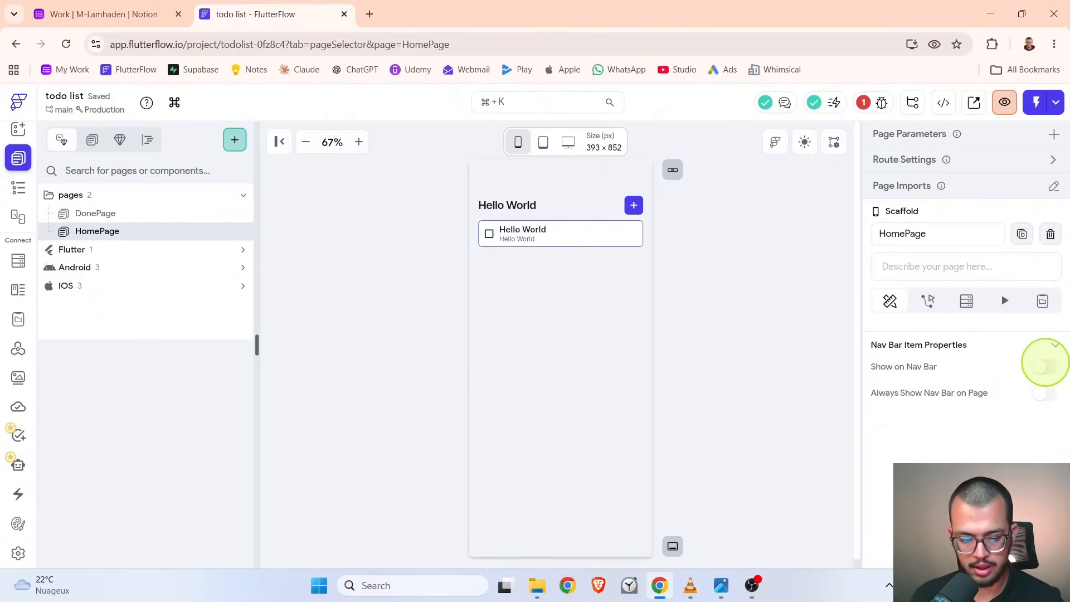
click(1044, 366)
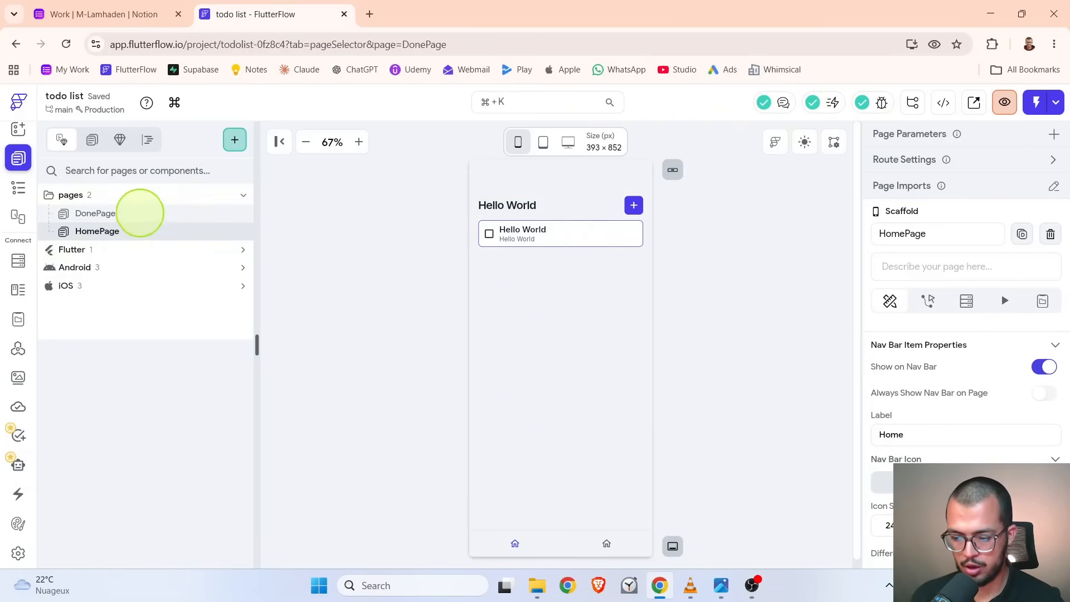
- Compare the nav bar icons in page.png and page_copy.png, and enable Different Active Icon for HomePage's nav bar item
click(137, 213)
key(alt+Tab)
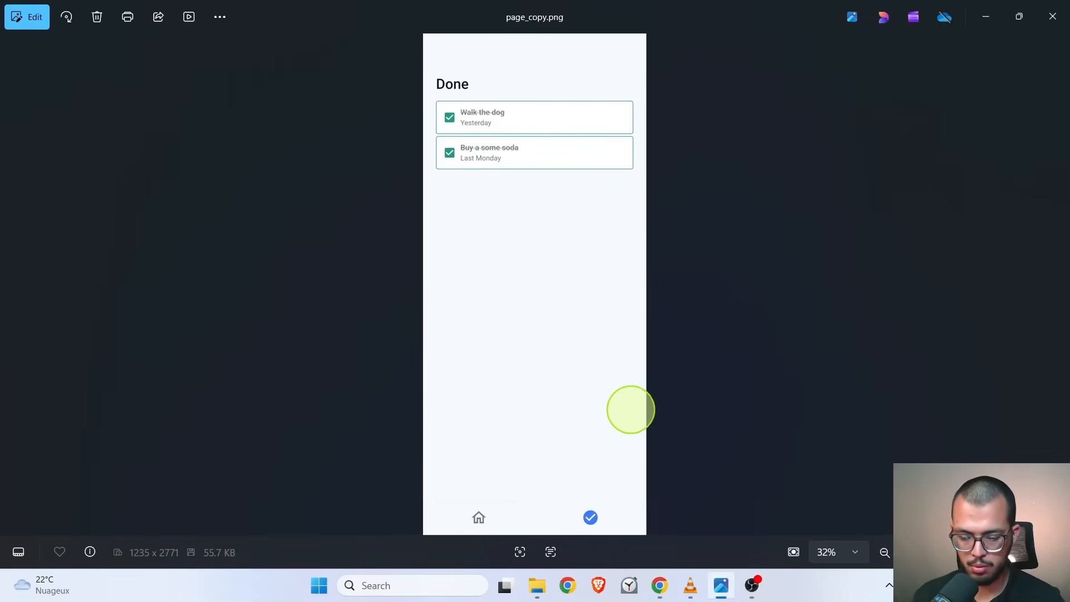
key(Left)
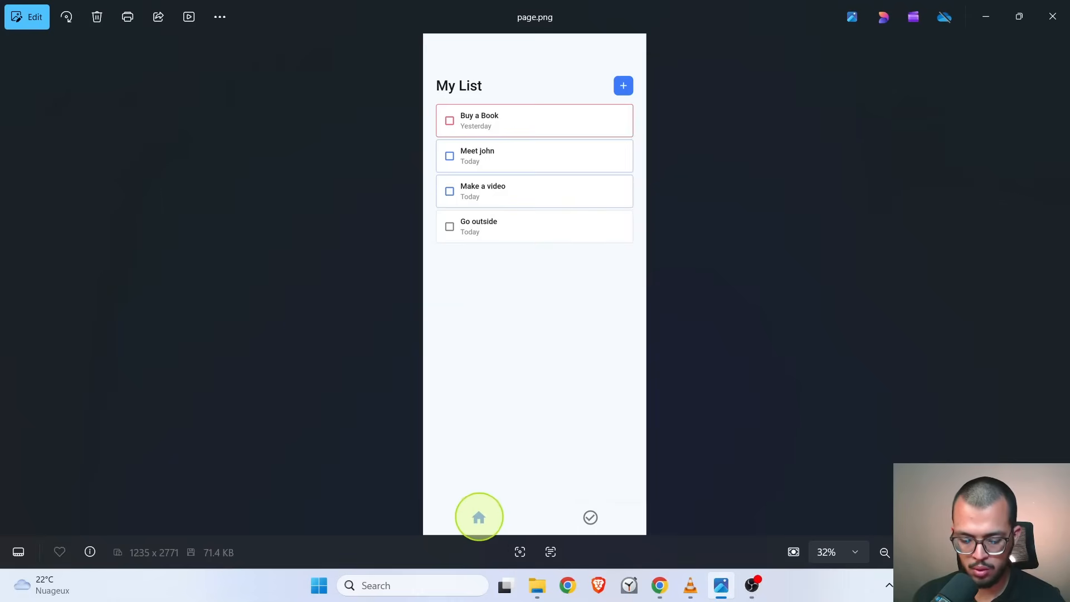
key(Right)
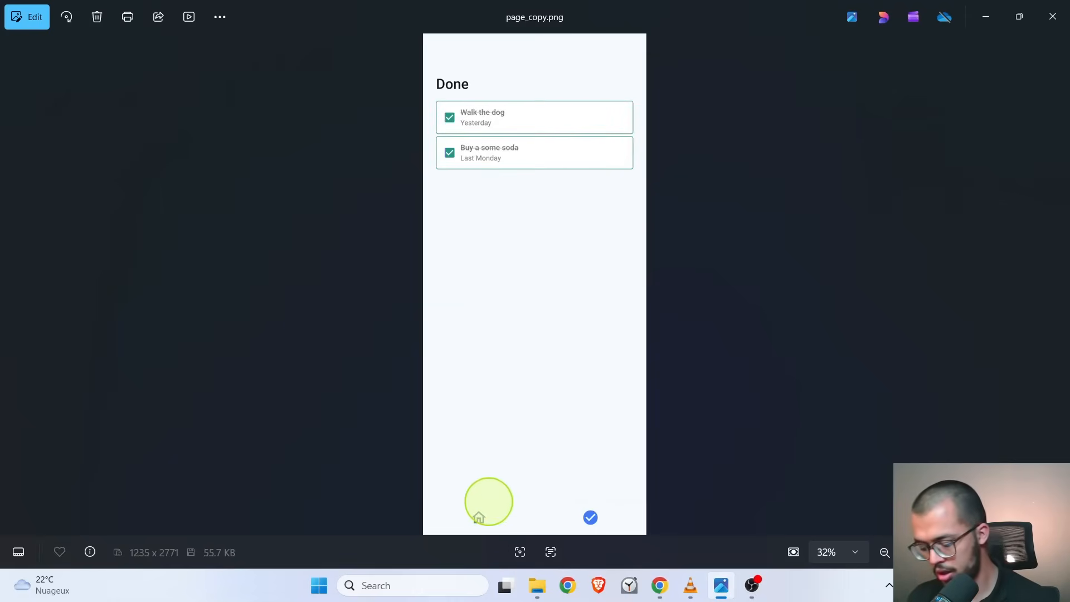
key(alt+Tab)
click(139, 231)
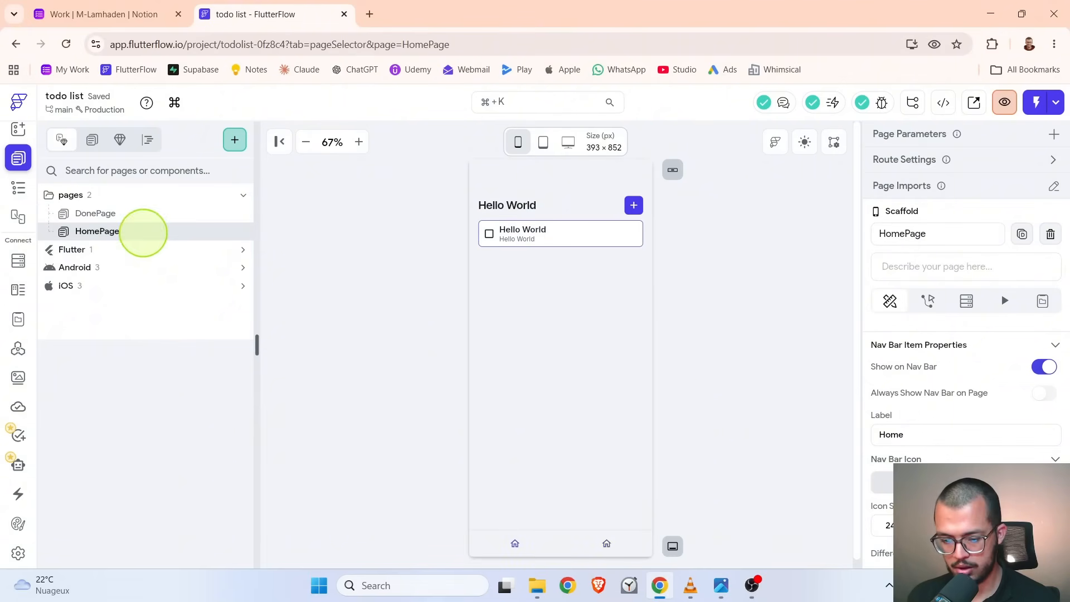
scroll(936, 396, down, 1)
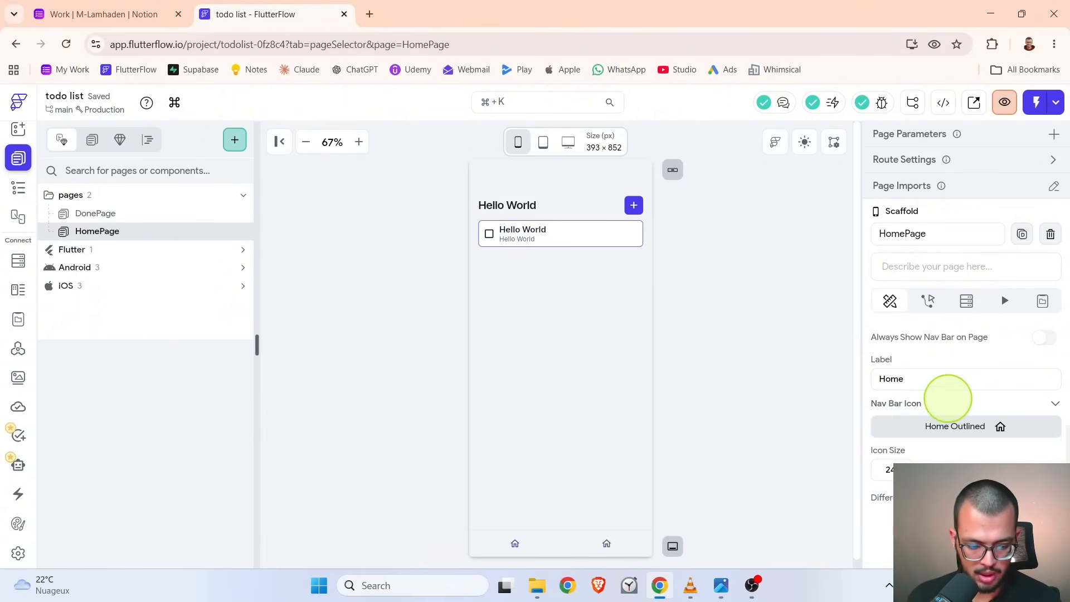
scroll(949, 403, down, 3)
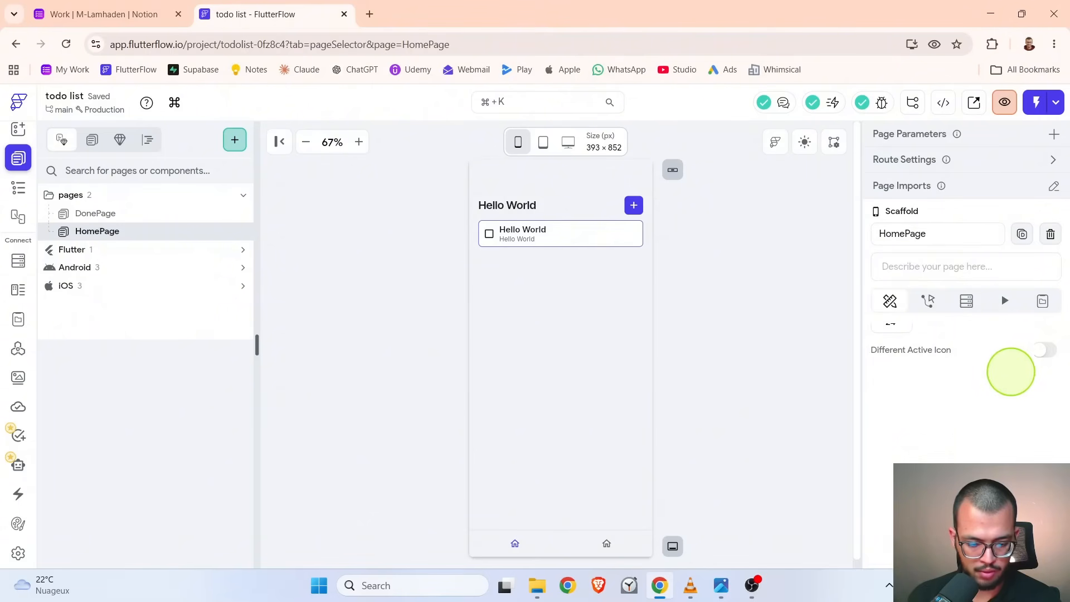
click(1042, 349)
scroll(950, 415, up, 1)
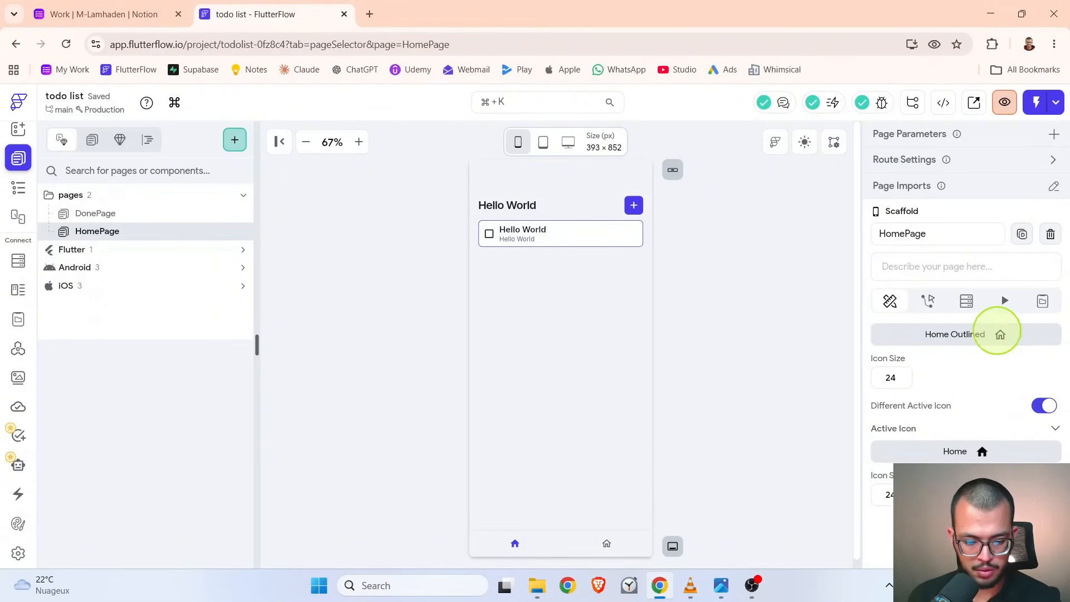
scroll(1000, 334, up, 2)
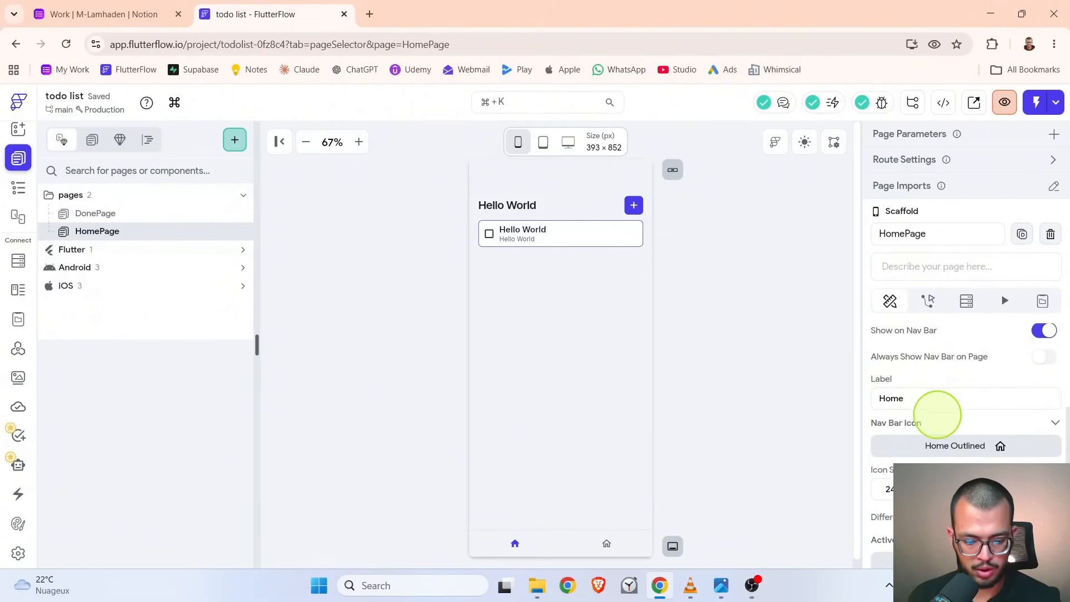
scroll(931, 444, down, 2)
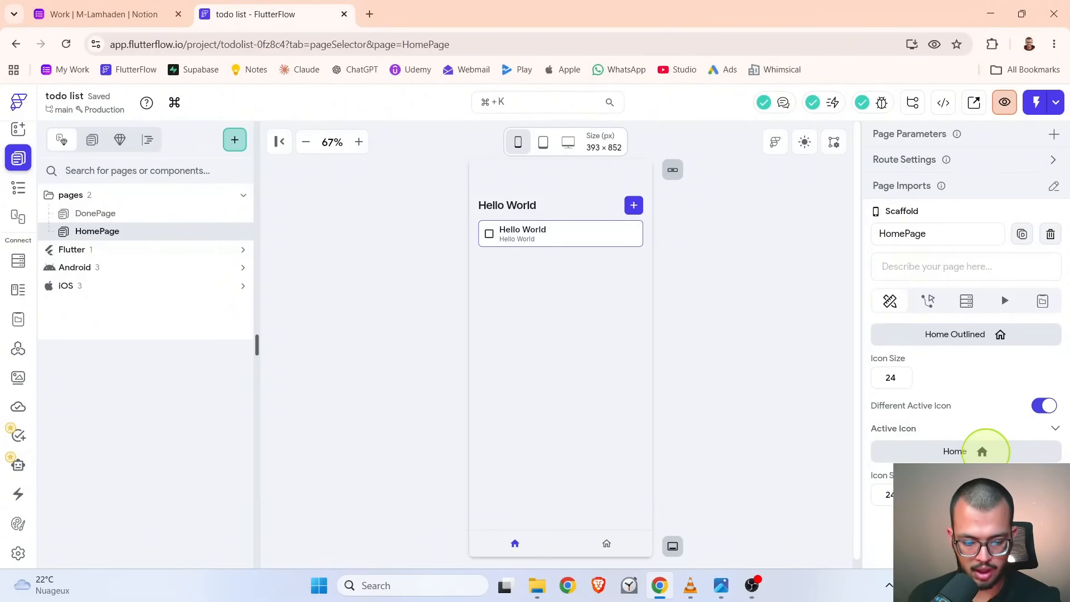
- Recheck the home icon in both reference images, and enable Different Active Icon for DonePage's nav bar item
key(alt+Tab)
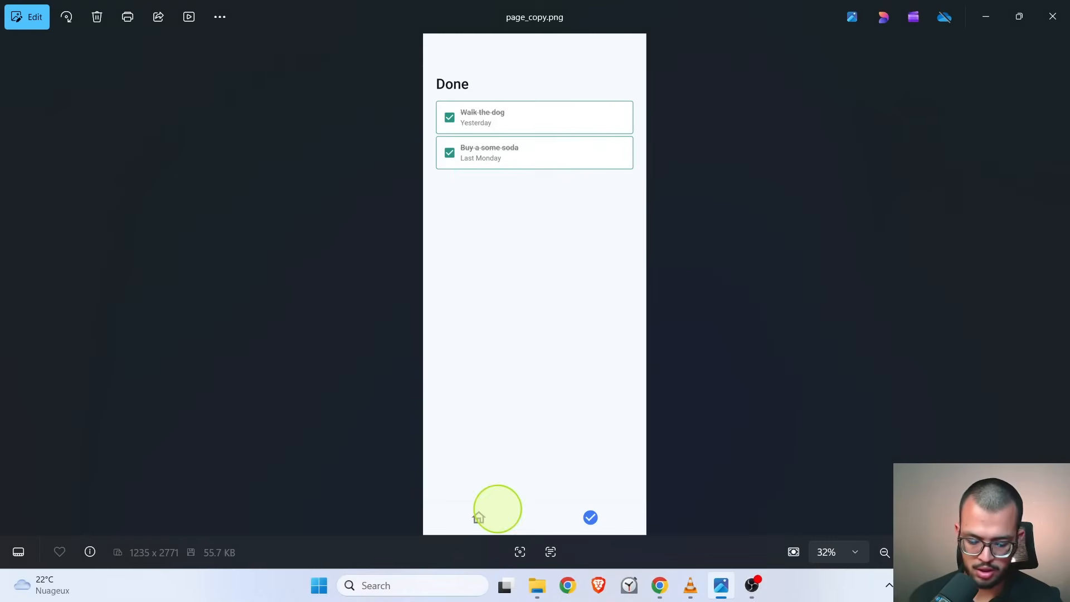
key(Left)
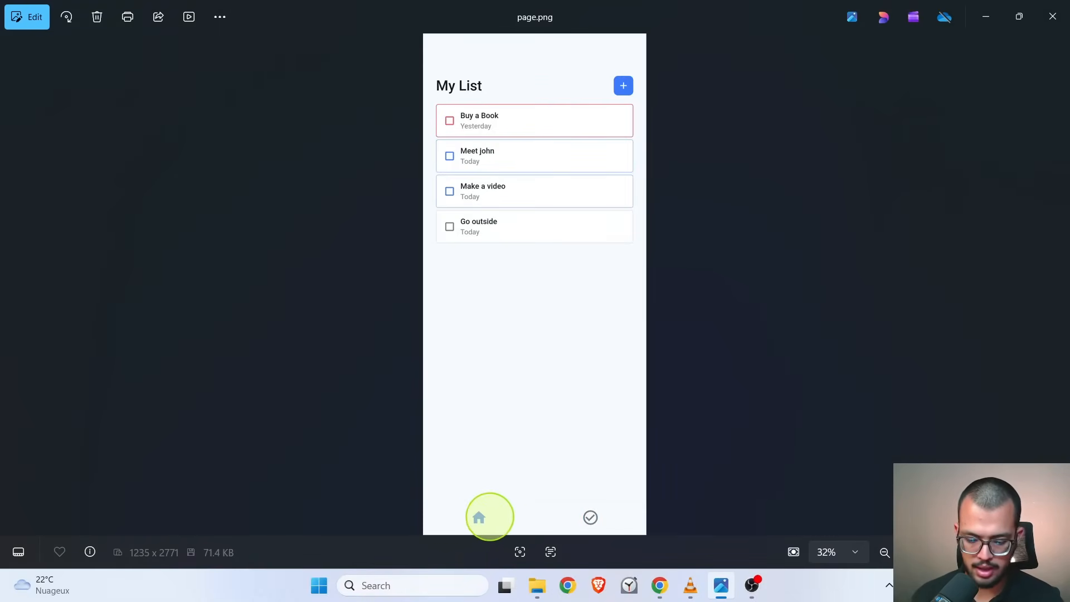
key(Right)
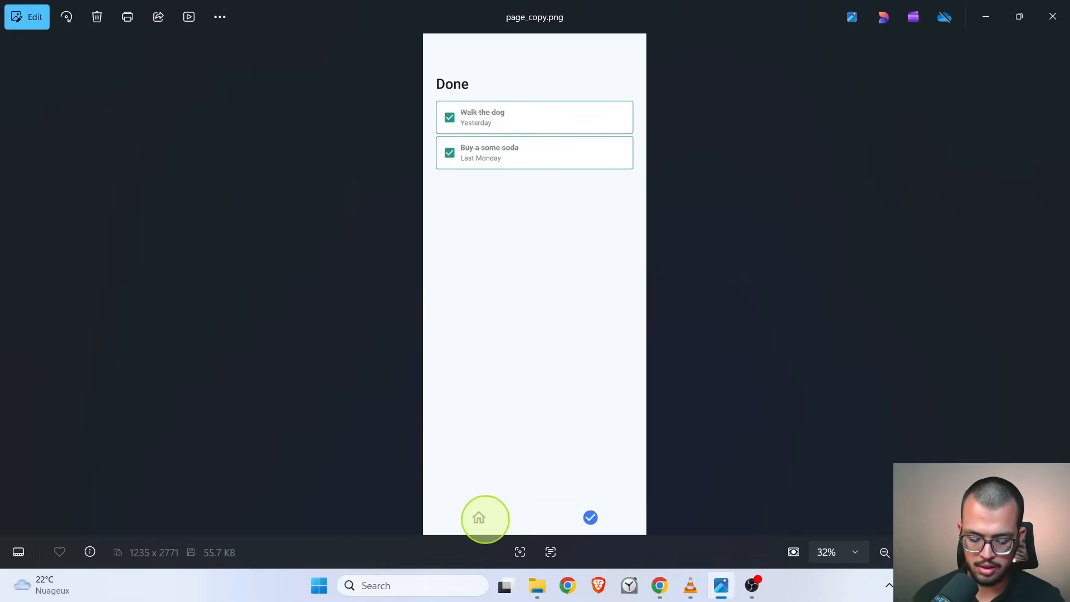
key(alt+Tab)
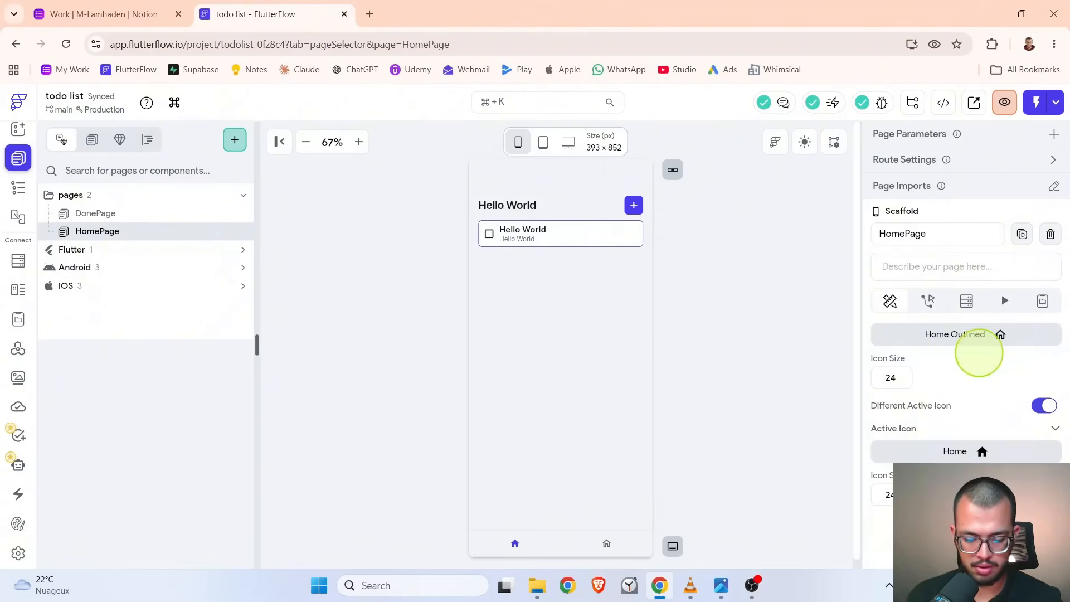
scroll(895, 386, up, 1)
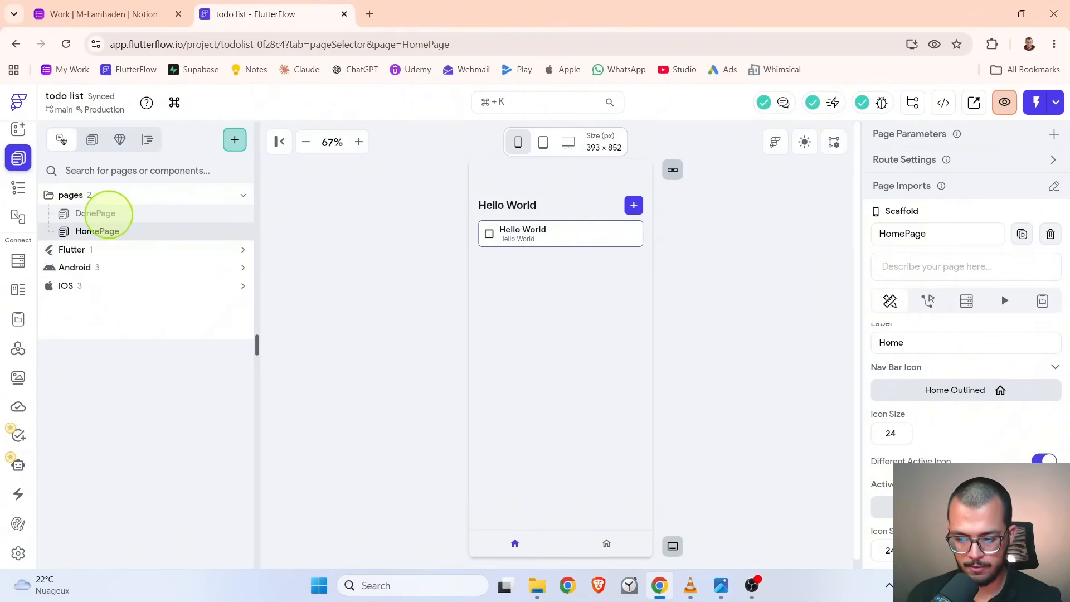
click(109, 214)
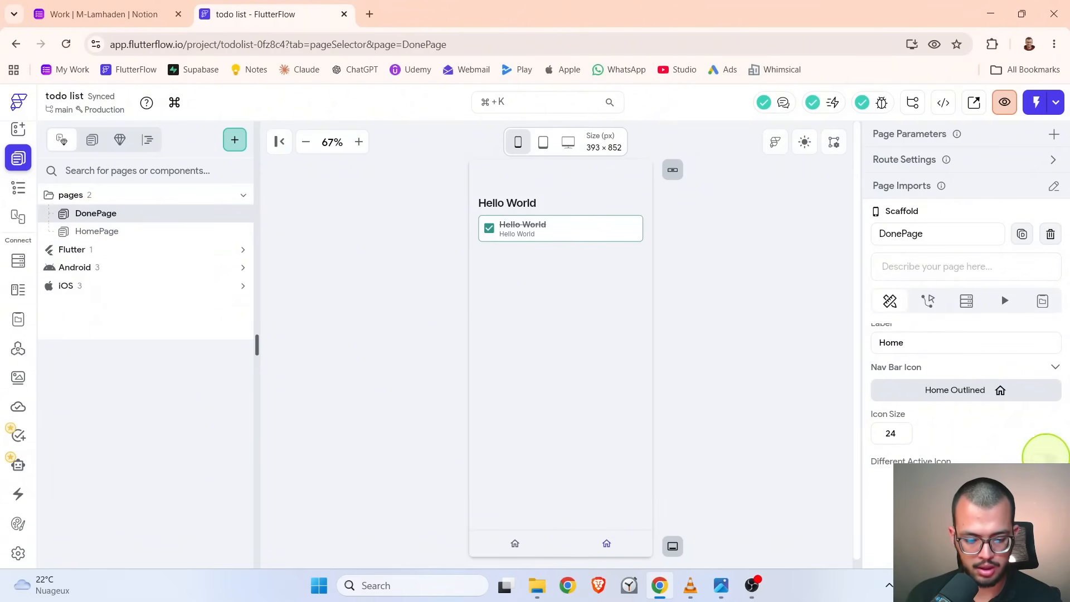
click(1045, 460)
scroll(1030, 351, down, 3)
scroll(1027, 342, up, 1)
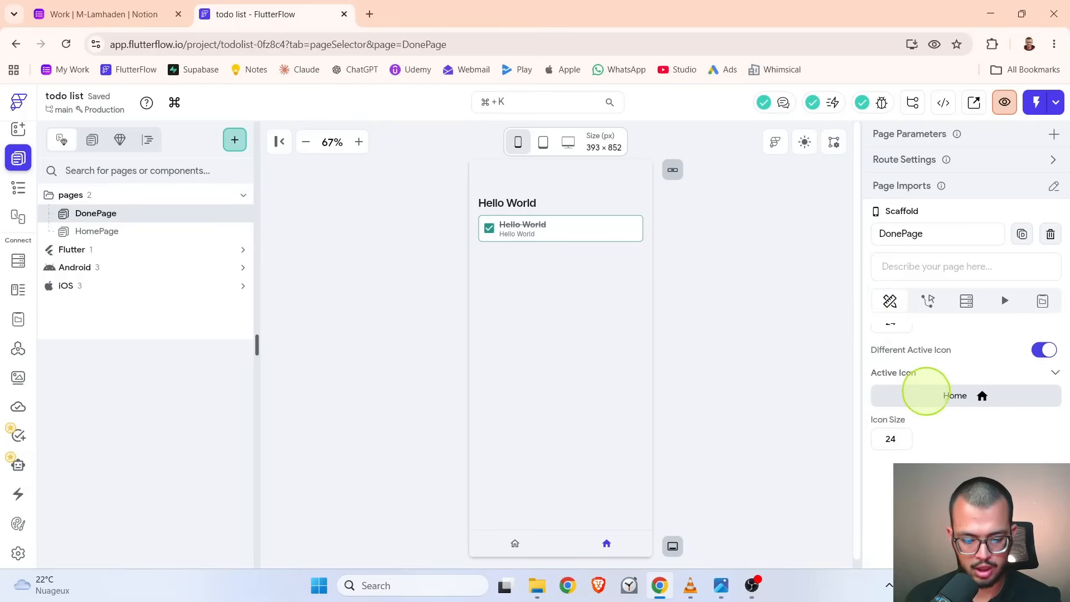
- Search the icons for "check" and set DonePage's active nav bar icon to the filled Check Circle
click(926, 395)
text(c)
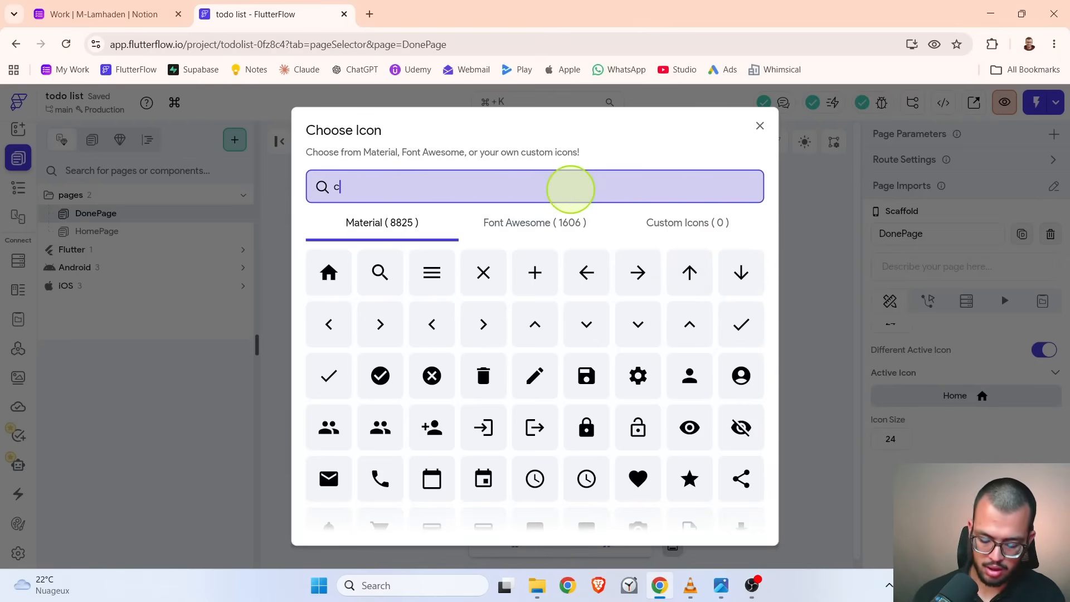
text(heck)
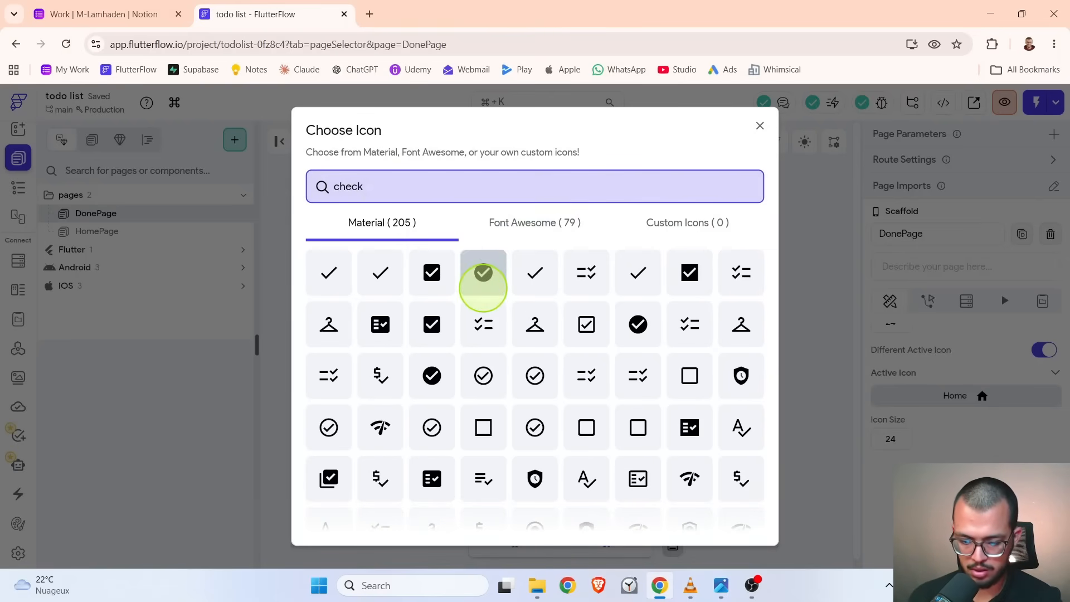
click(480, 274)
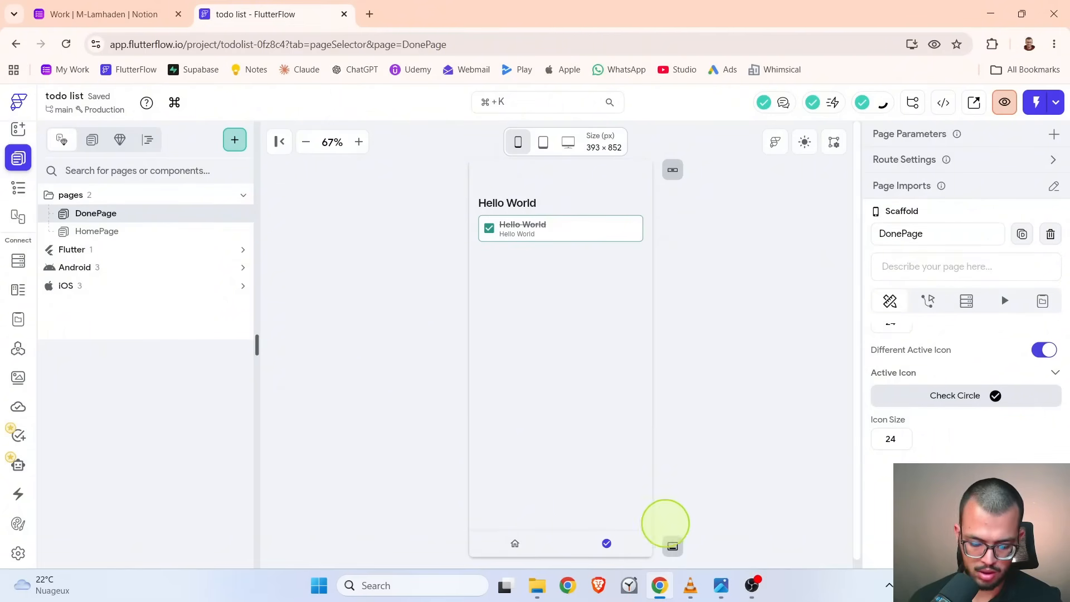
- Check the inactive done icon in page.png and set DonePage's Nav Bar Icon to Check Circle Outline, searching for "check"
click(724, 586)
key(Right)
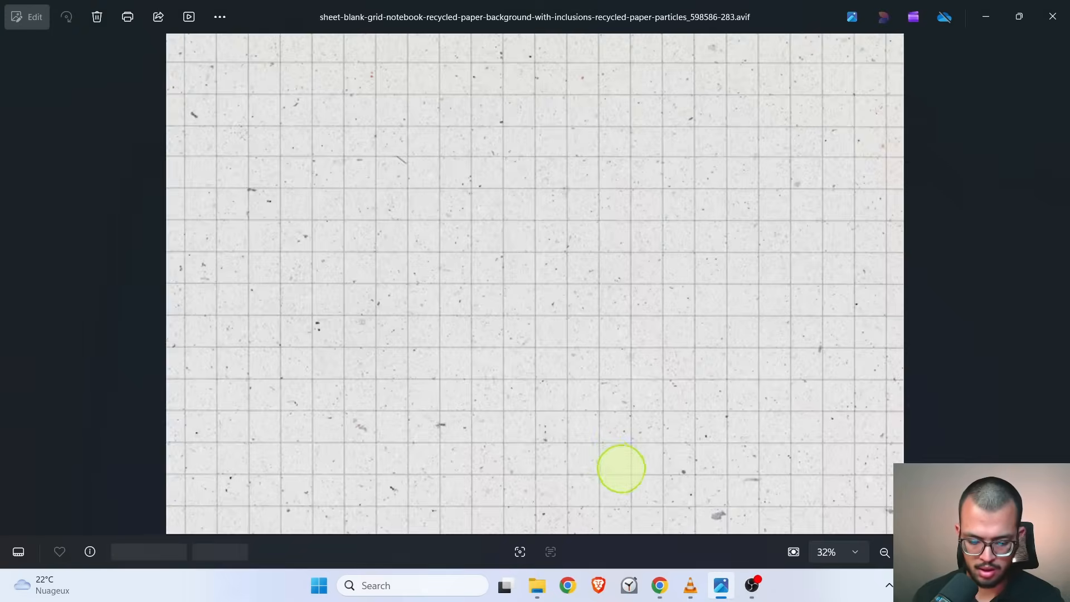
key(Left)
key(Left)
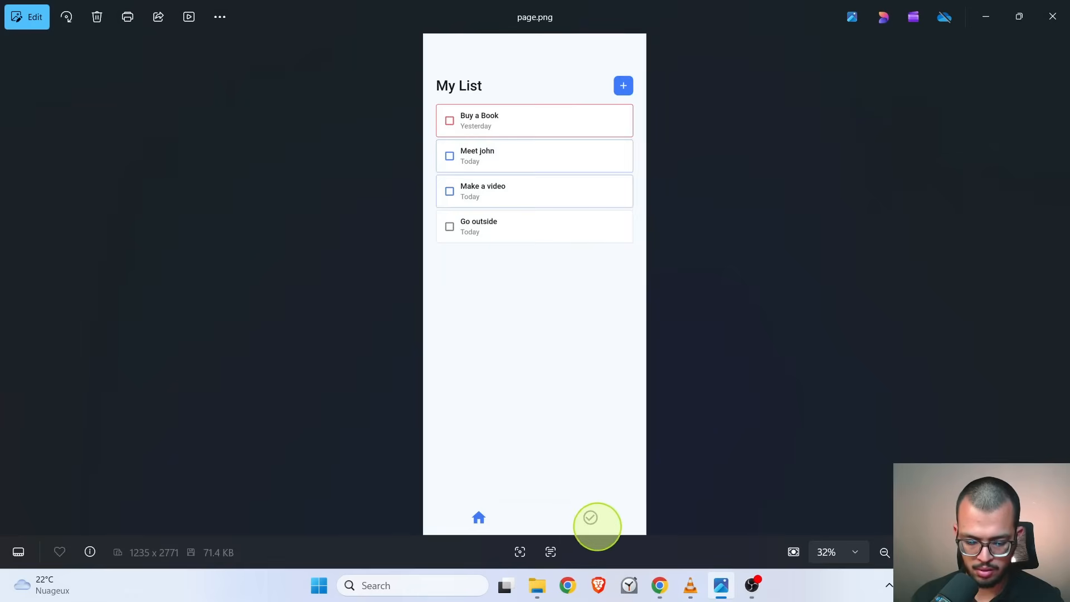
click(989, 18)
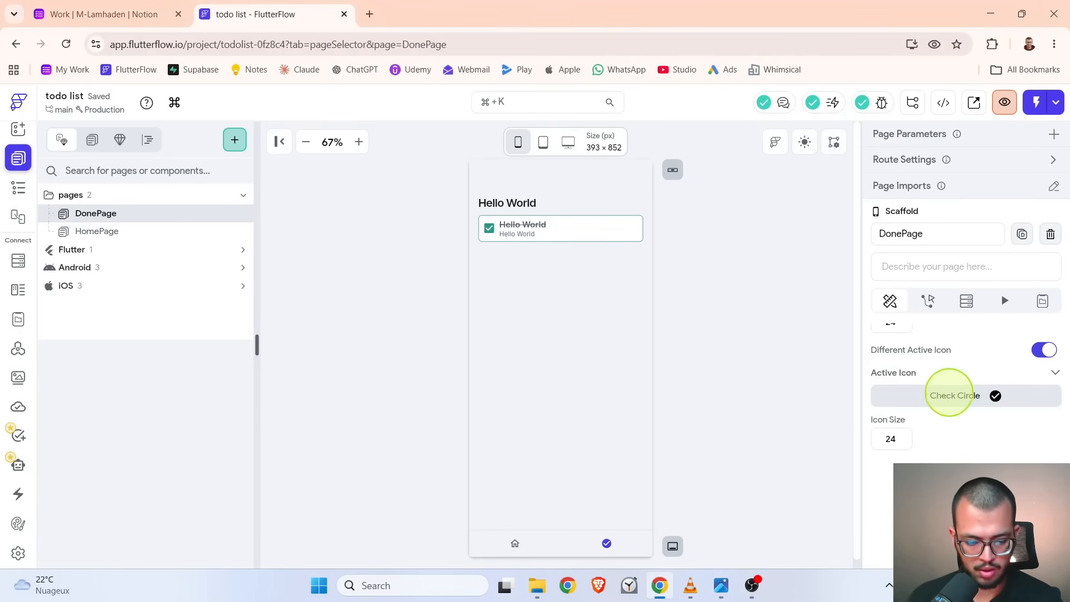
scroll(994, 393, down, 1)
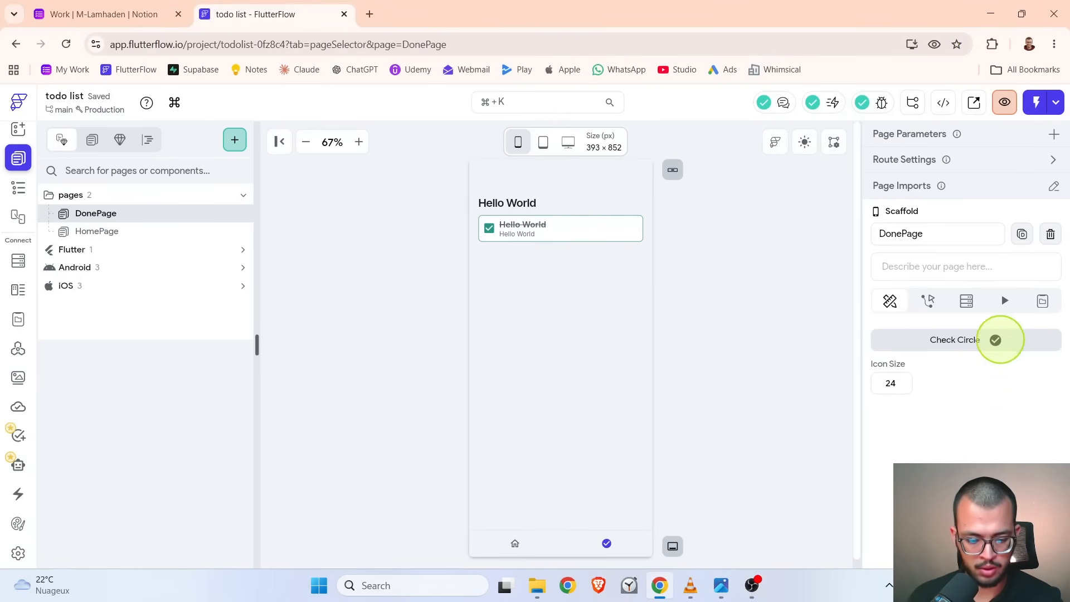
scroll(995, 340, up, 2)
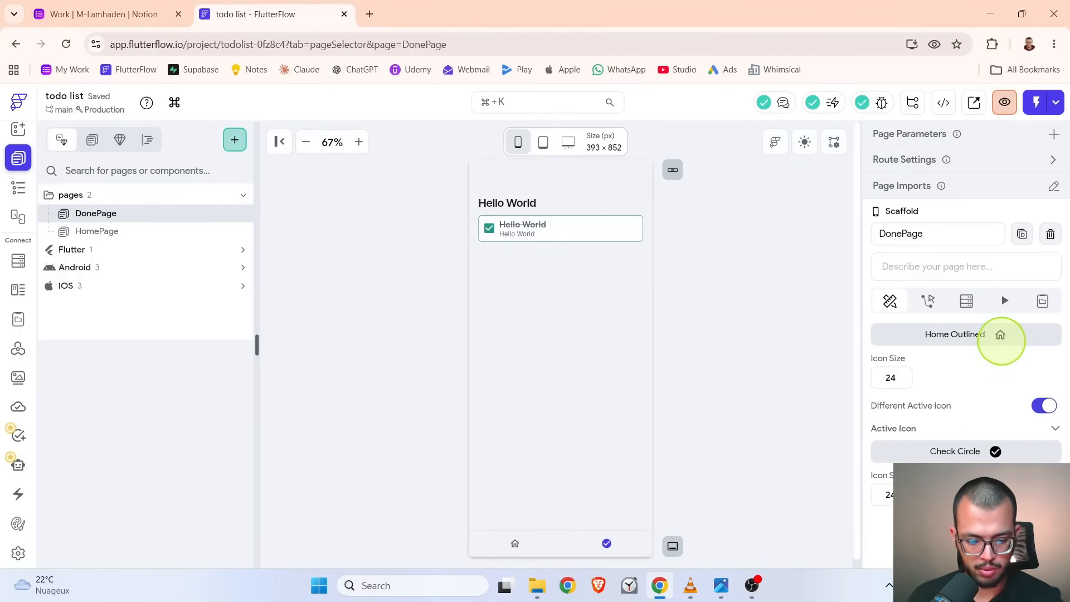
click(1001, 337)
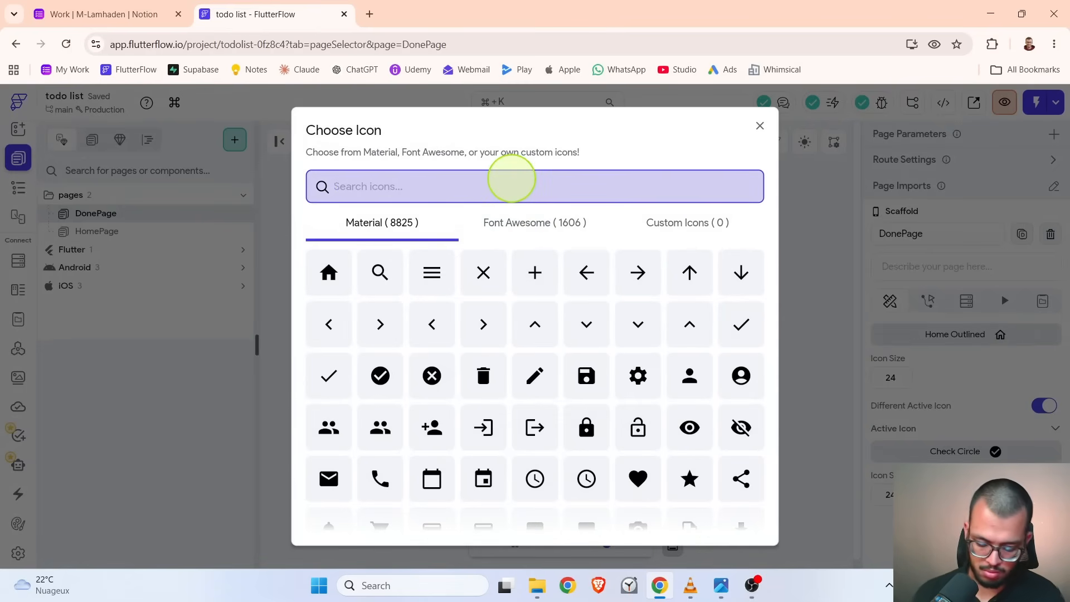
text(check)
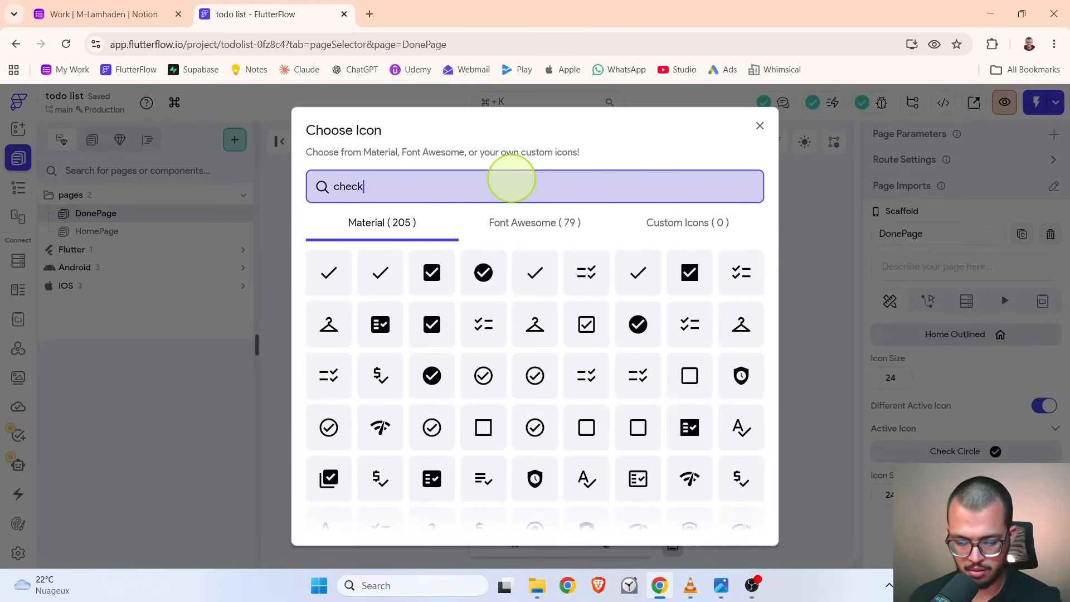
click(484, 378)
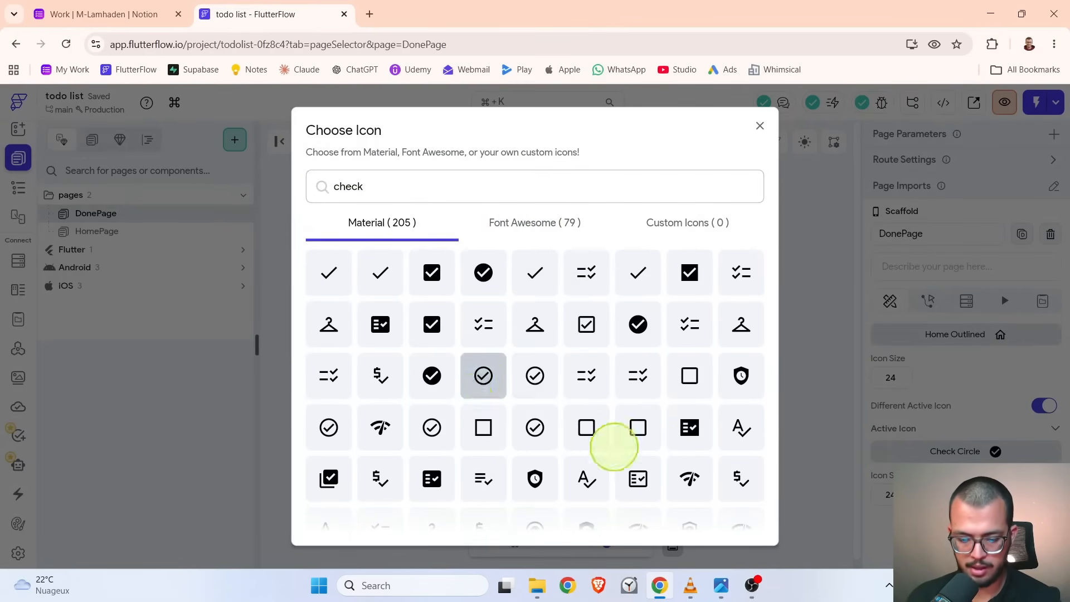
scroll(963, 420, down, 5)
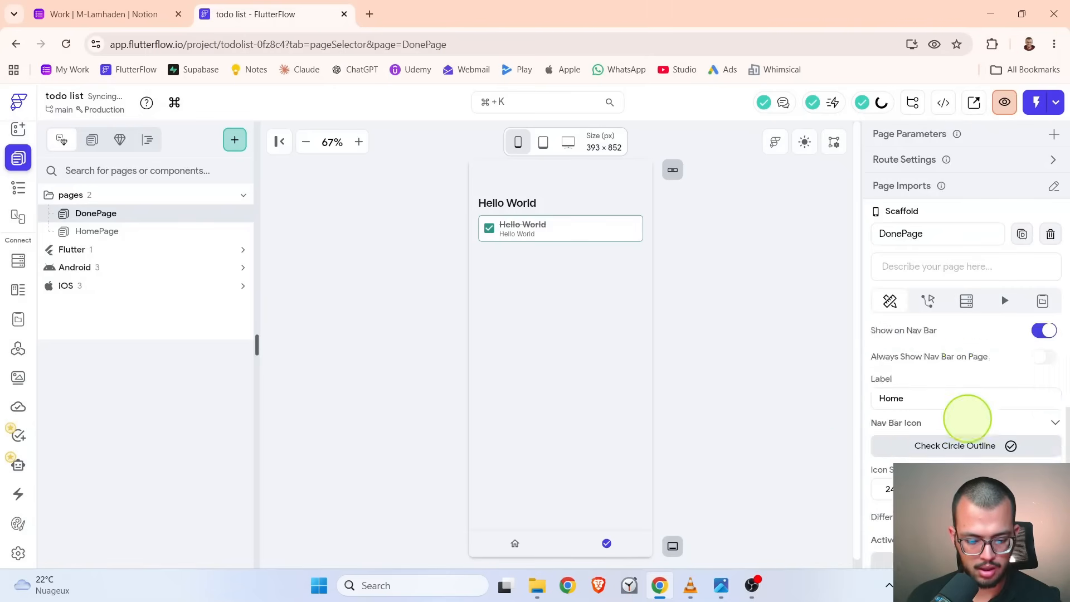
scroll(758, 313, down, 1)
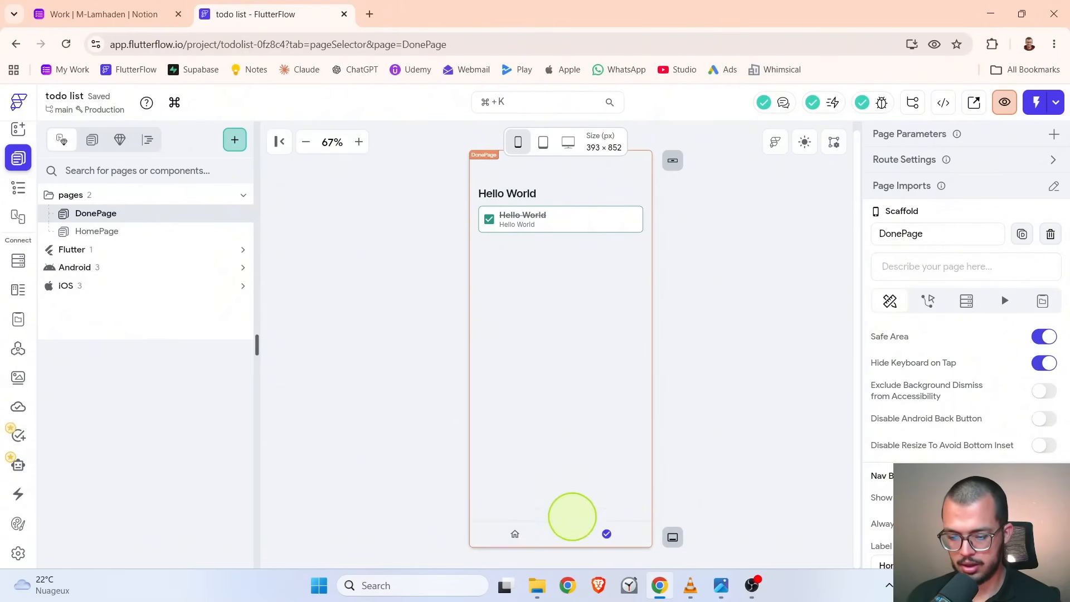
- Check the nav bar icons on HomePage and DonePage, and collapse the pages folder
click(158, 232)
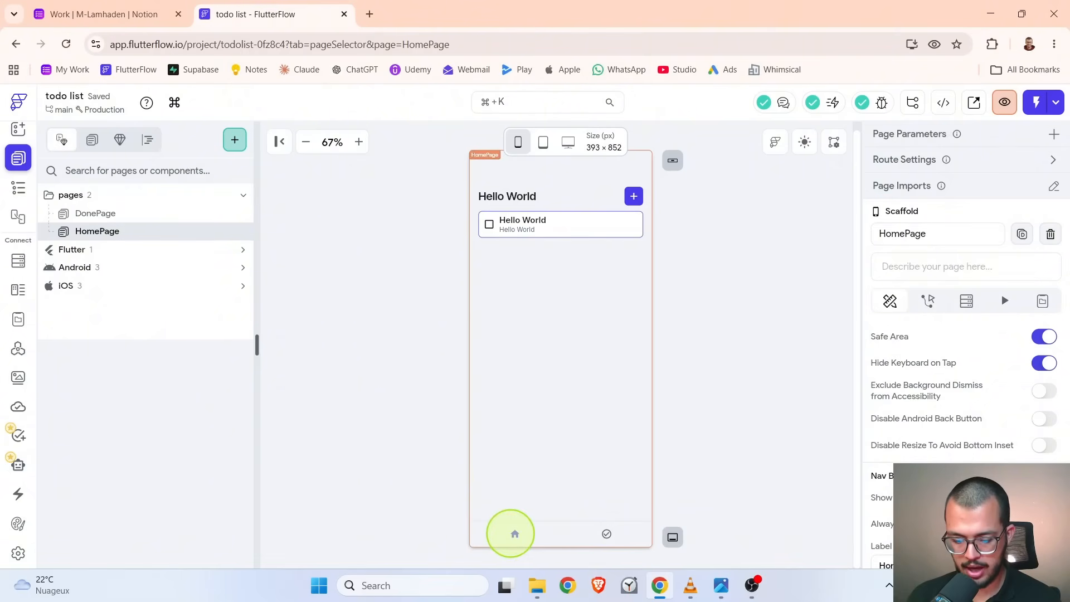
click(171, 215)
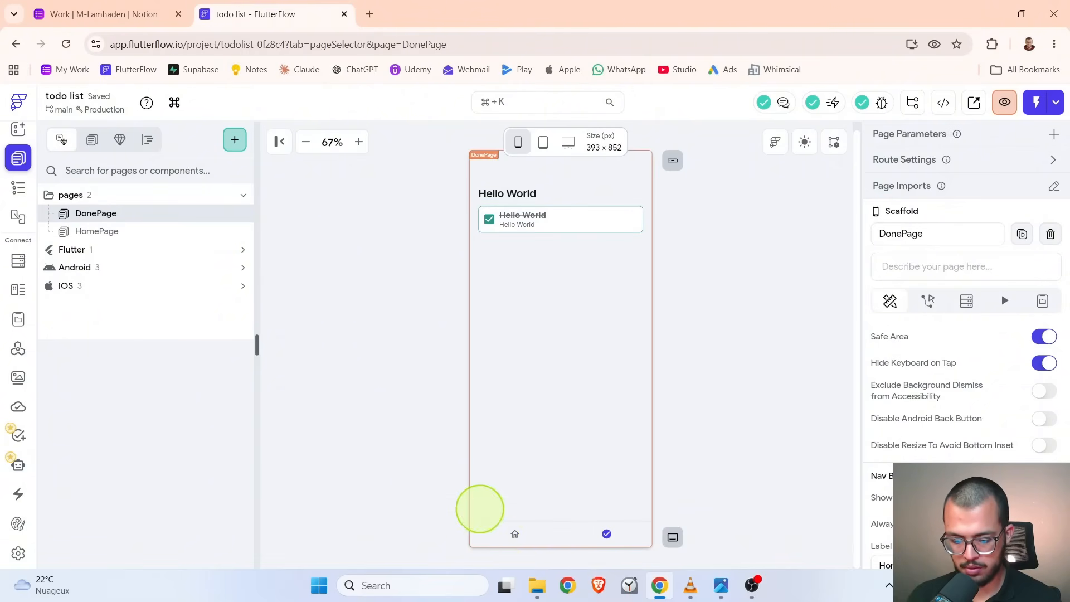
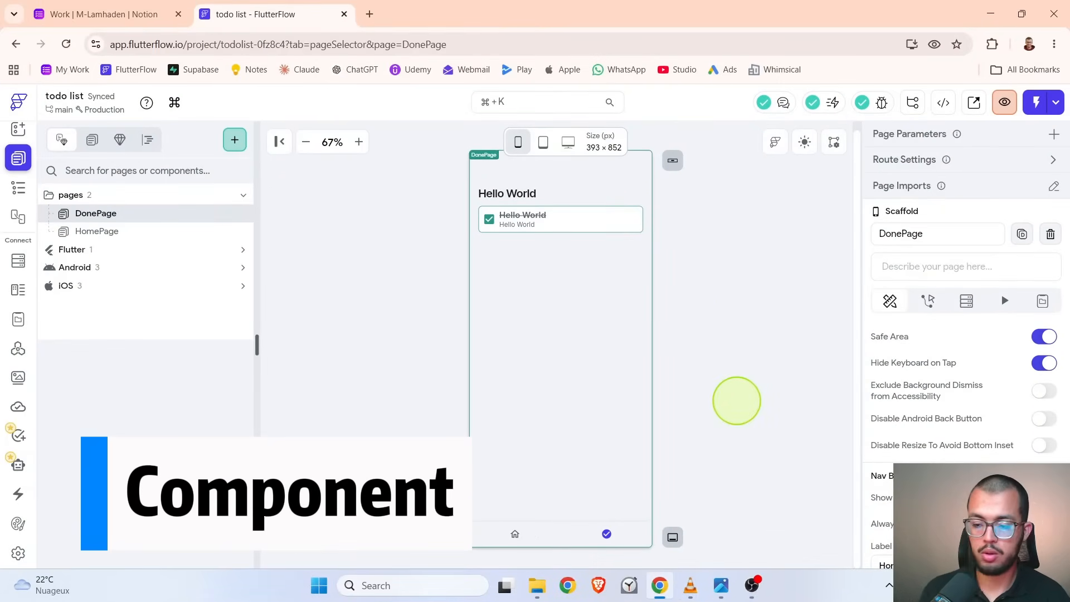
click(243, 194)
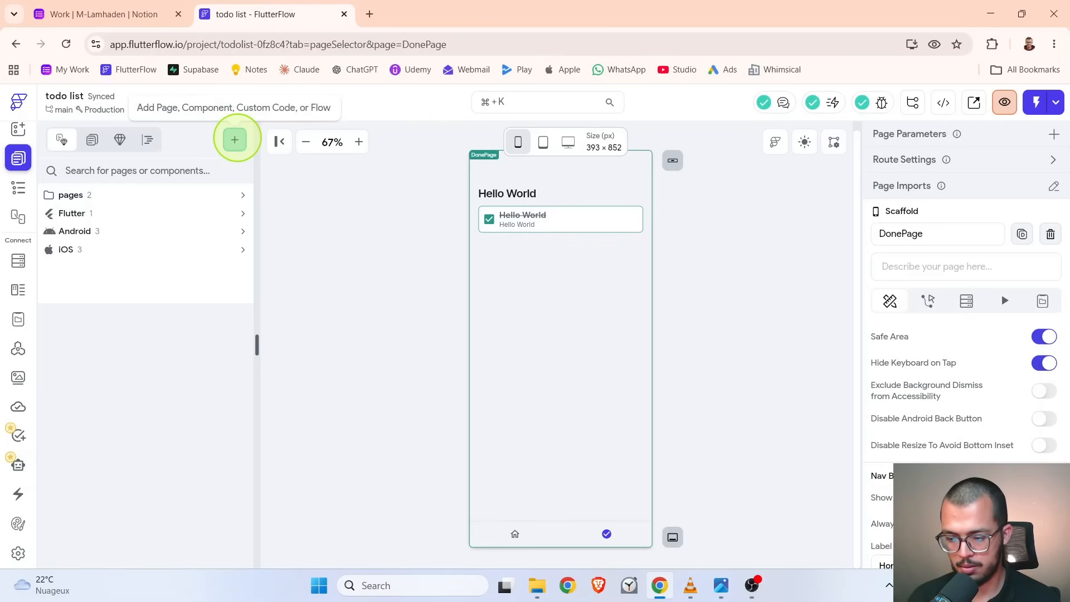
- Create a folder named components in the page and component list
click(235, 139)
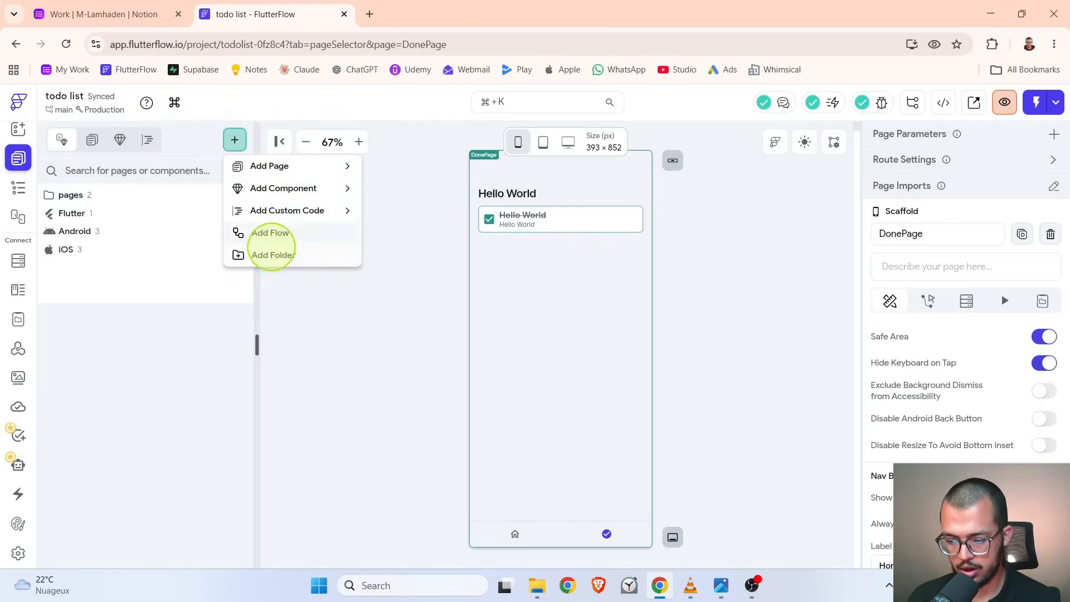
click(269, 255)
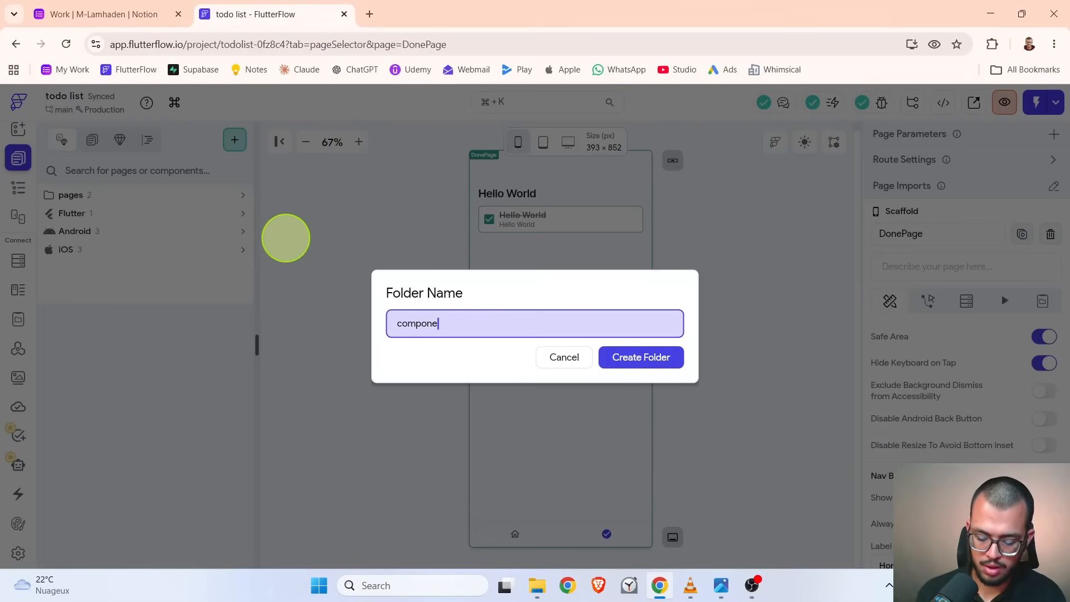
click(671, 358)
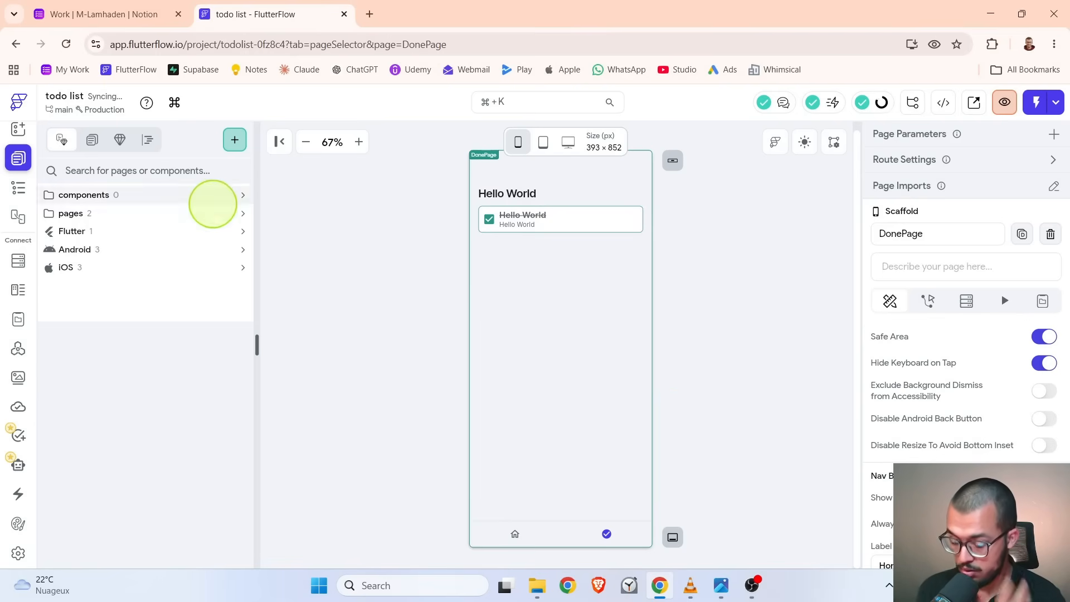
- Create a blank component named CreatTask and move it into the components folder
click(235, 139)
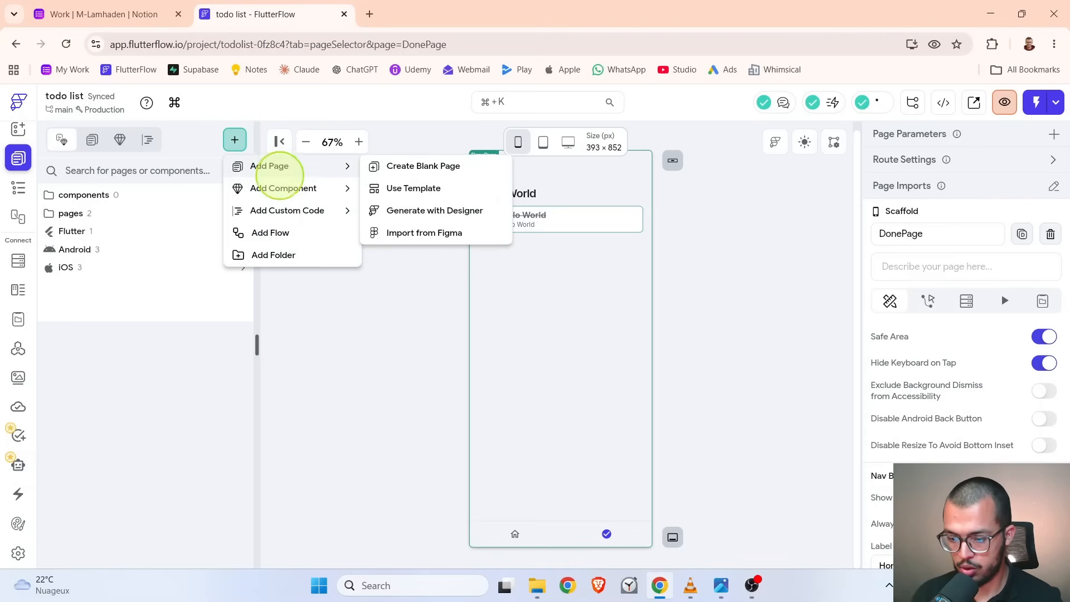
mouse_move(278, 185)
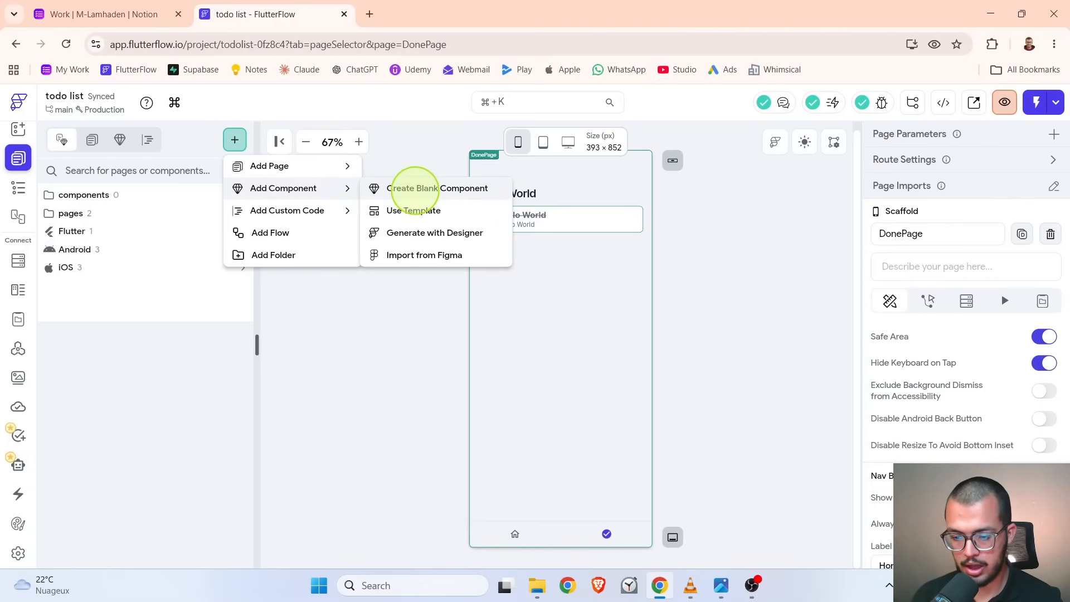
click(413, 188)
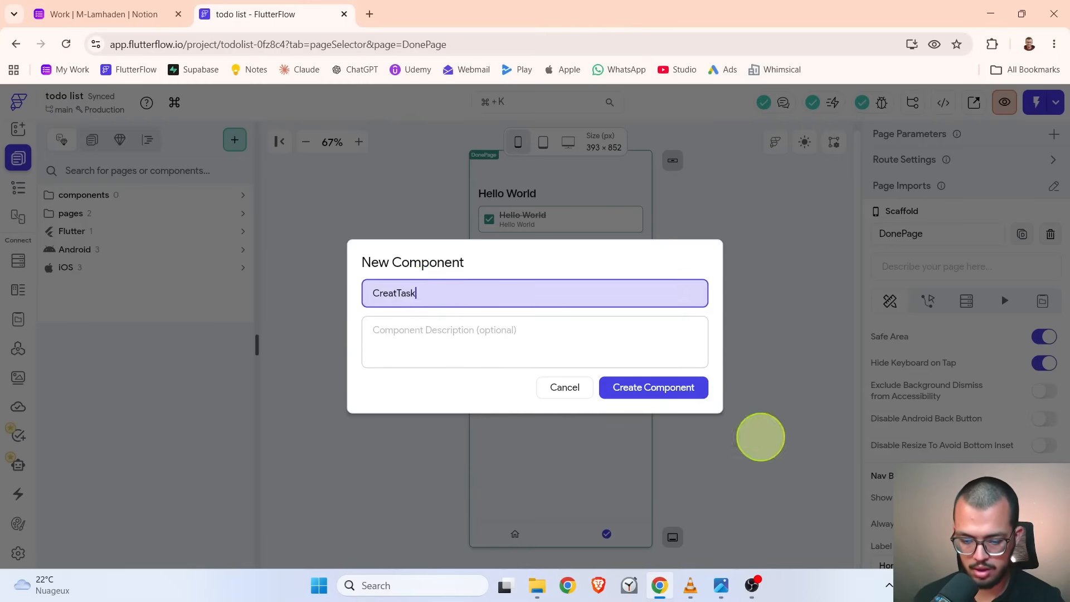
click(694, 387)
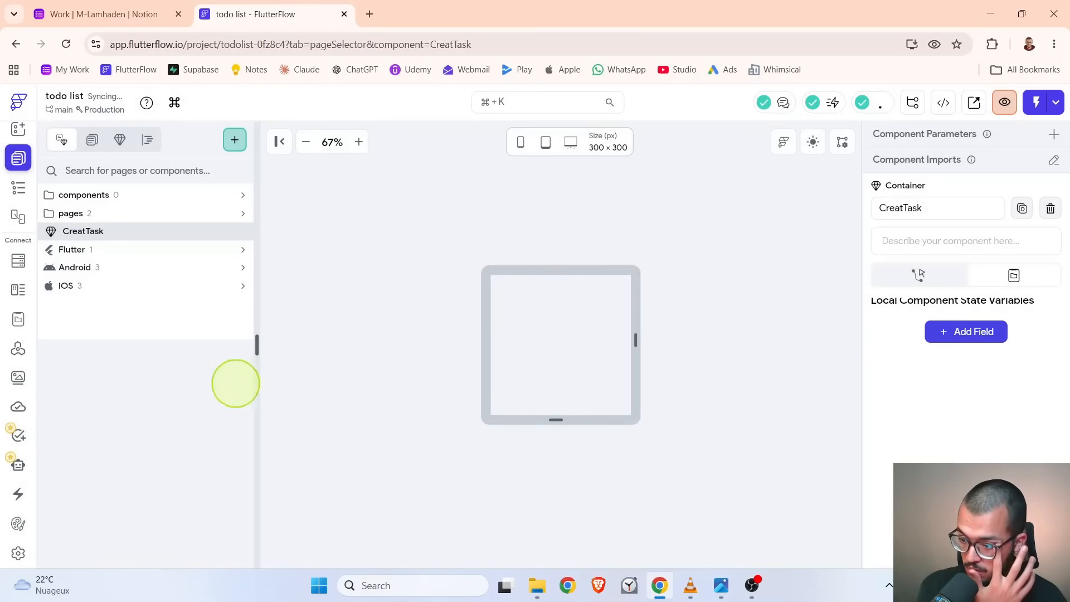
drag(99, 231, 158, 201)
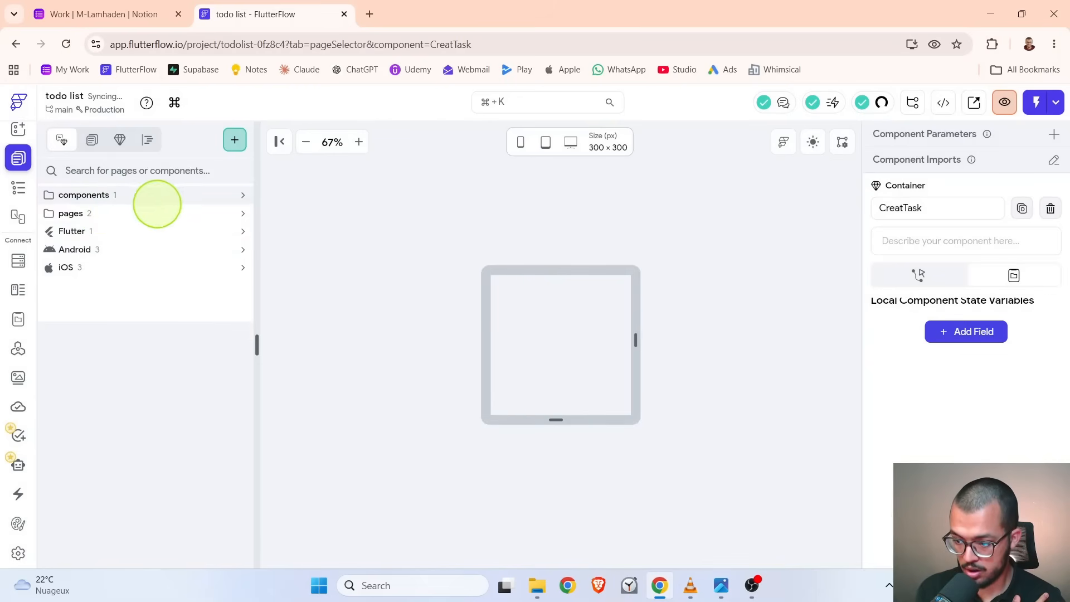
click(242, 195)
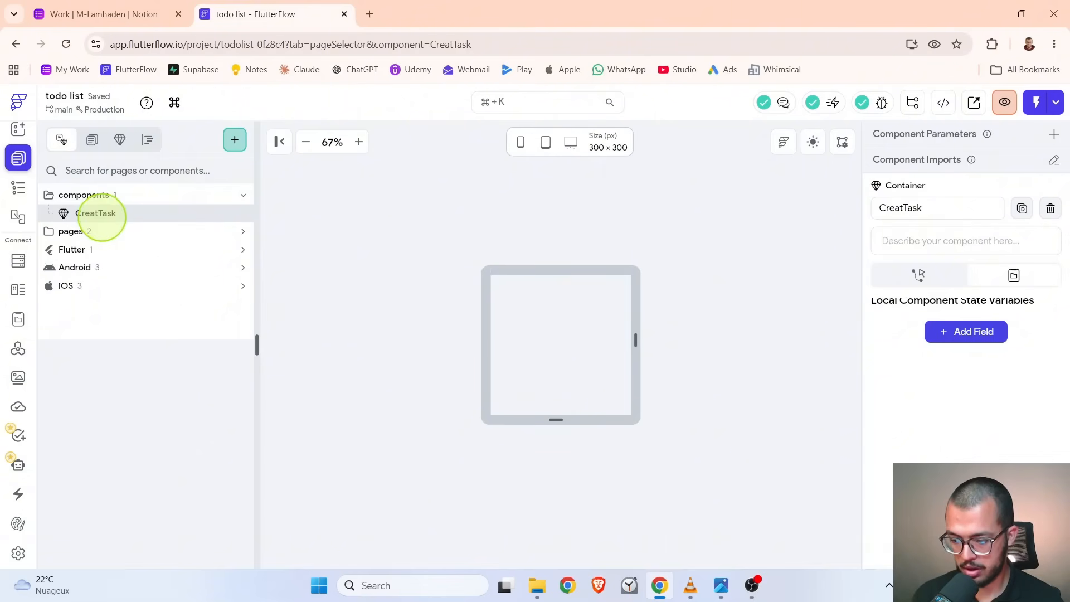
- Add a Container to the CreatTask component and set its alignment to Bottom Center
click(18, 188)
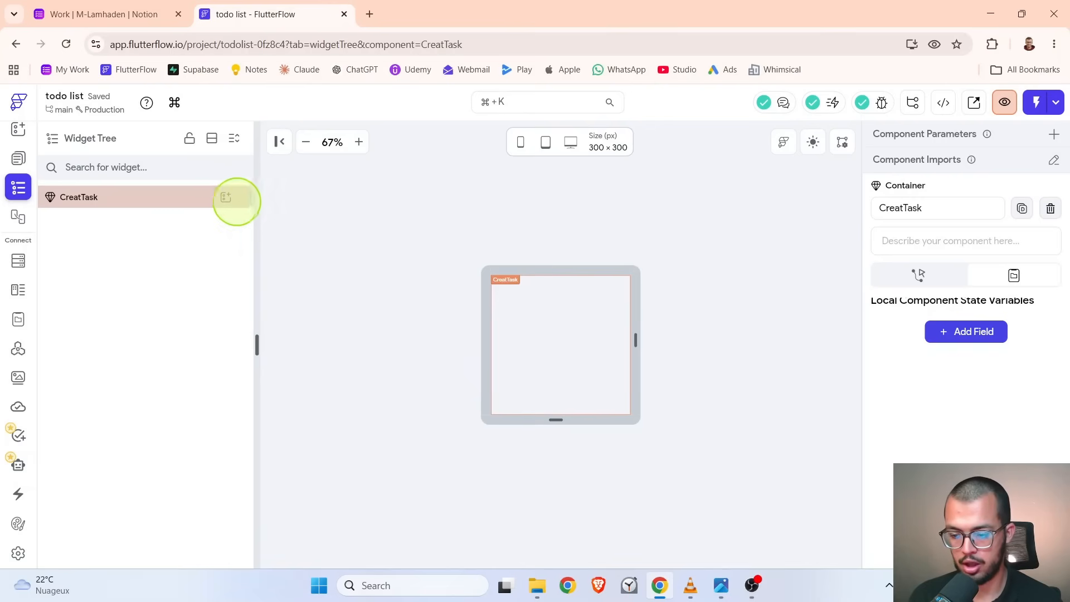
click(226, 197)
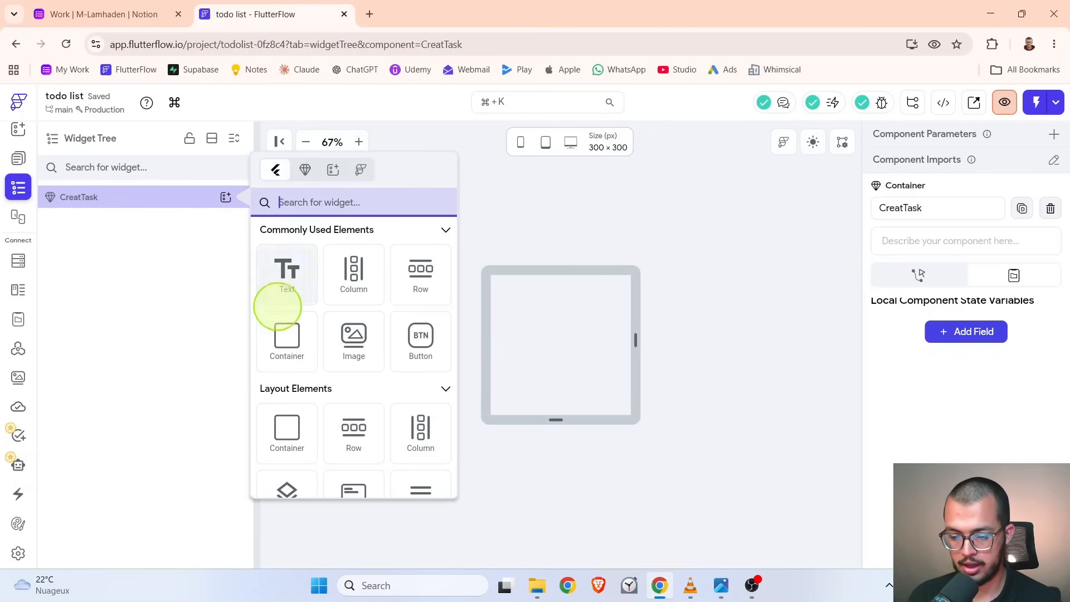
click(297, 338)
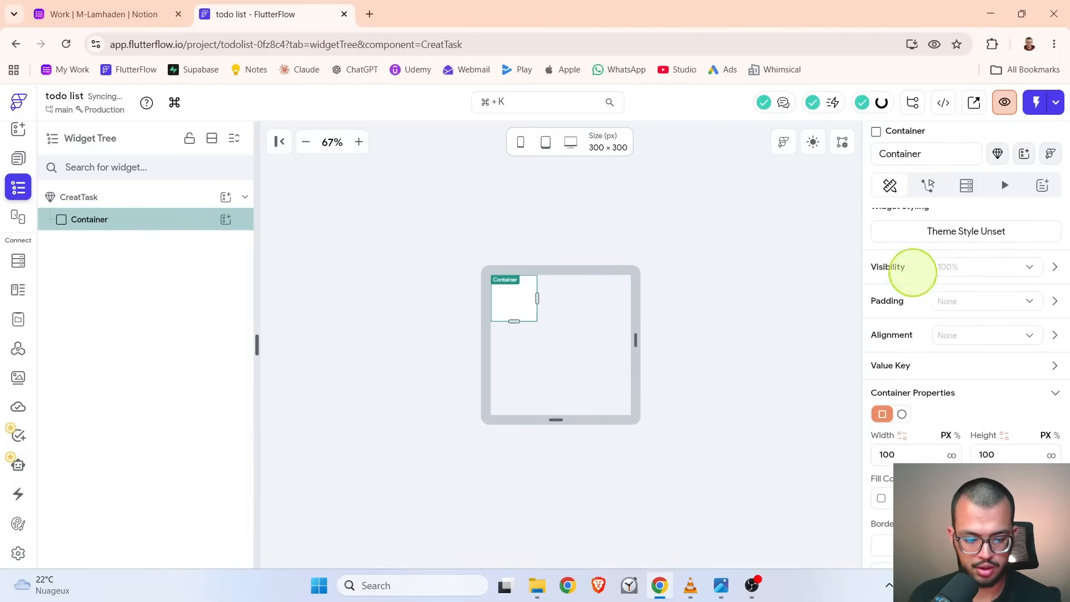
scroll(984, 290, up, 1)
click(990, 337)
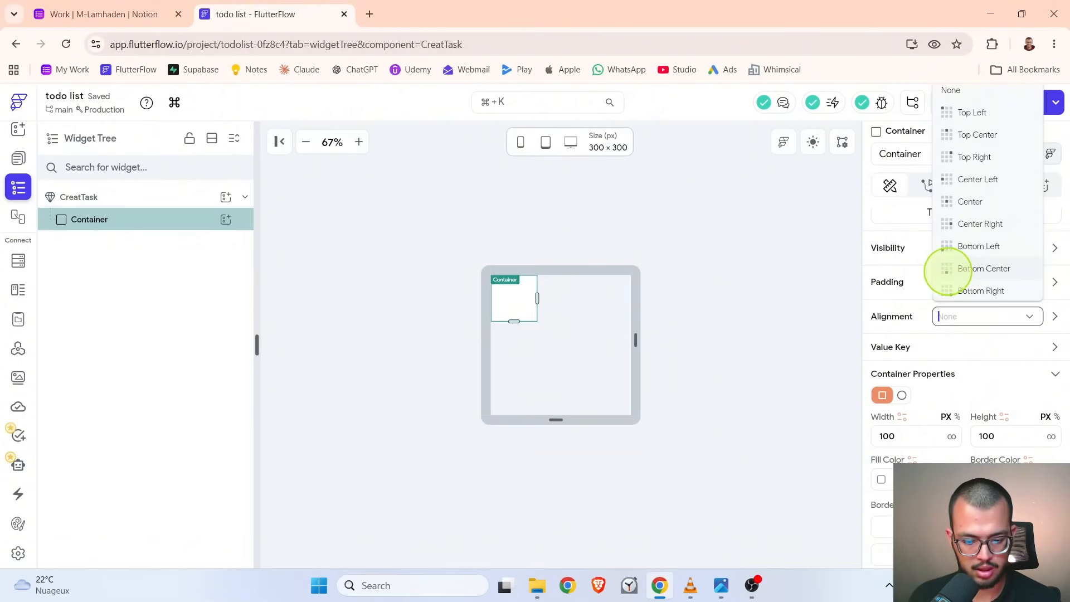
click(947, 271)
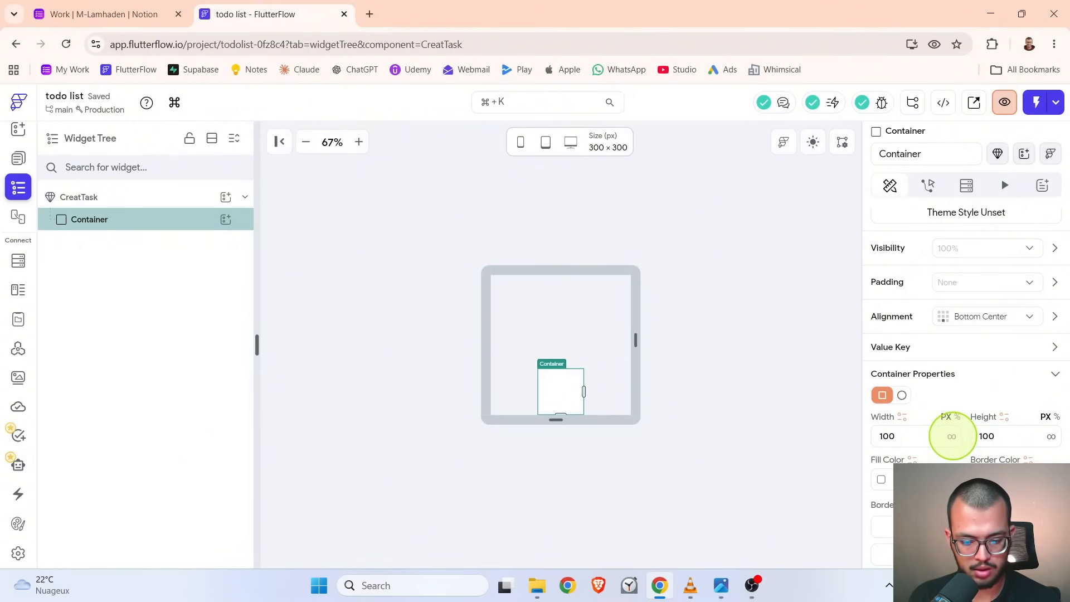
- Set the Container's width to infinite and clear its height value
click(951, 436)
scroll(912, 436, down, 2)
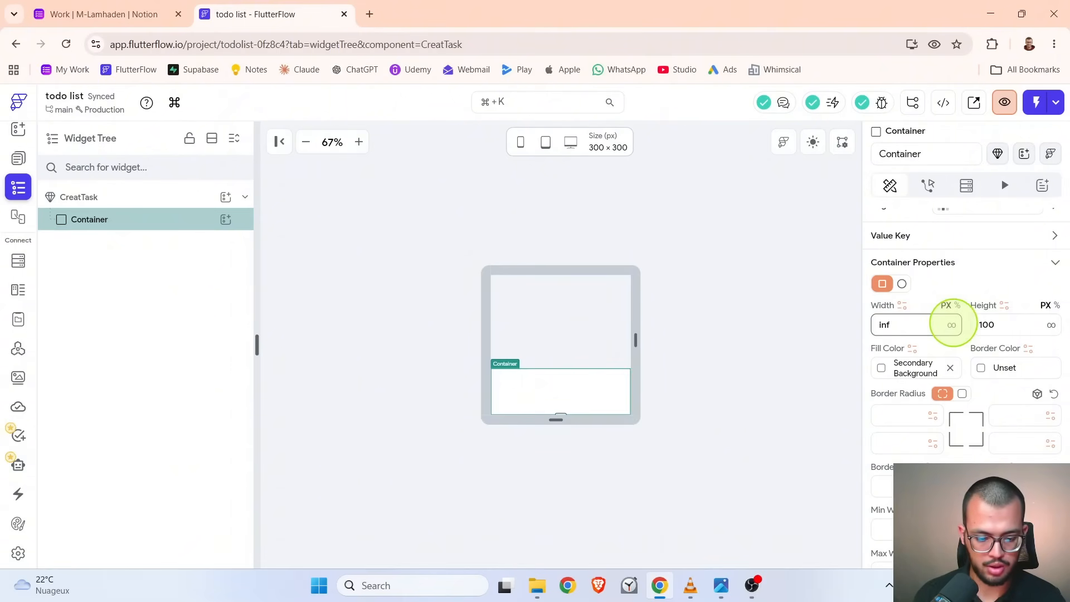
click(950, 324)
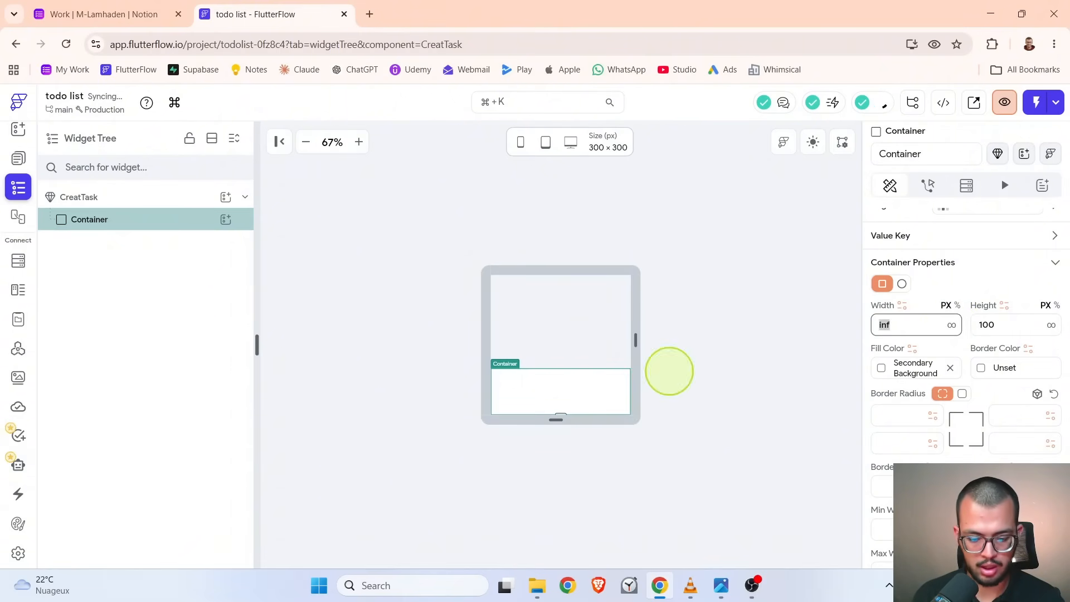
click(1015, 325)
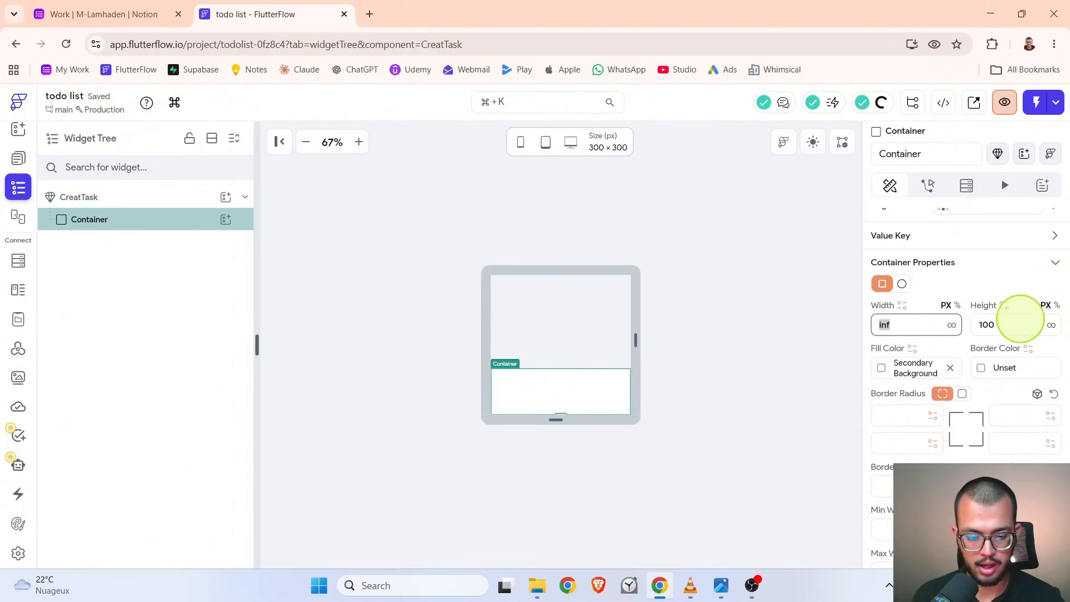
key(BackSpace)
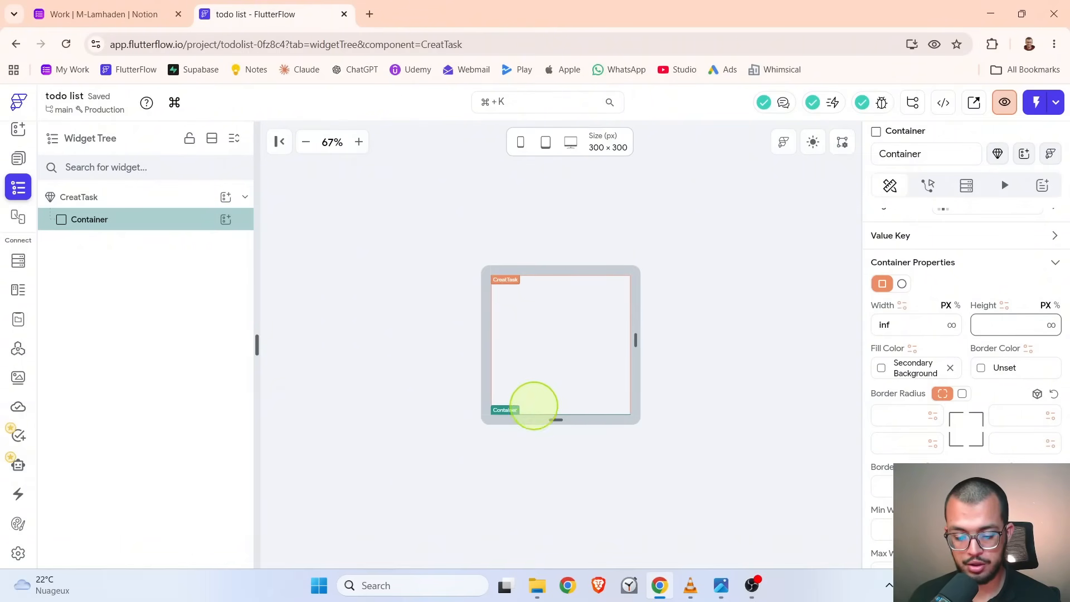
- Add a Column inside the Container and set its Main Axis Size to minimum
click(226, 219)
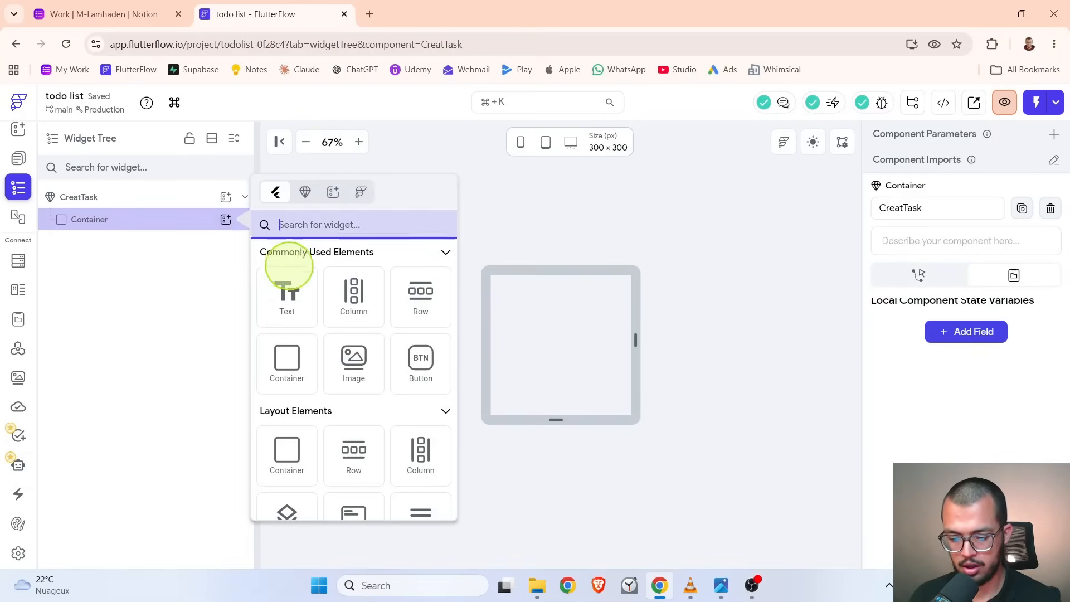
click(353, 298)
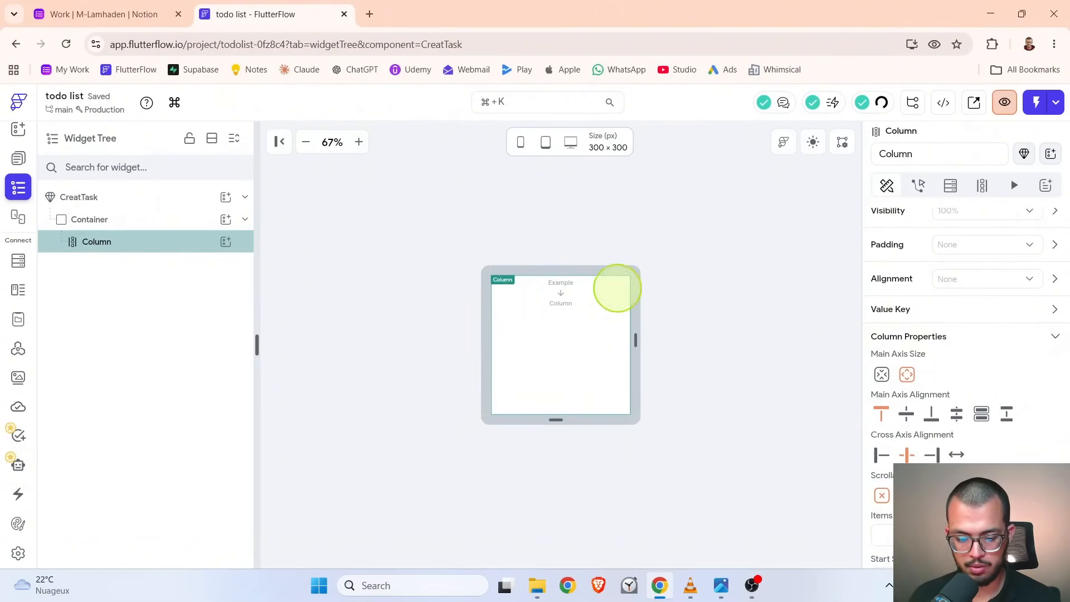
click(881, 373)
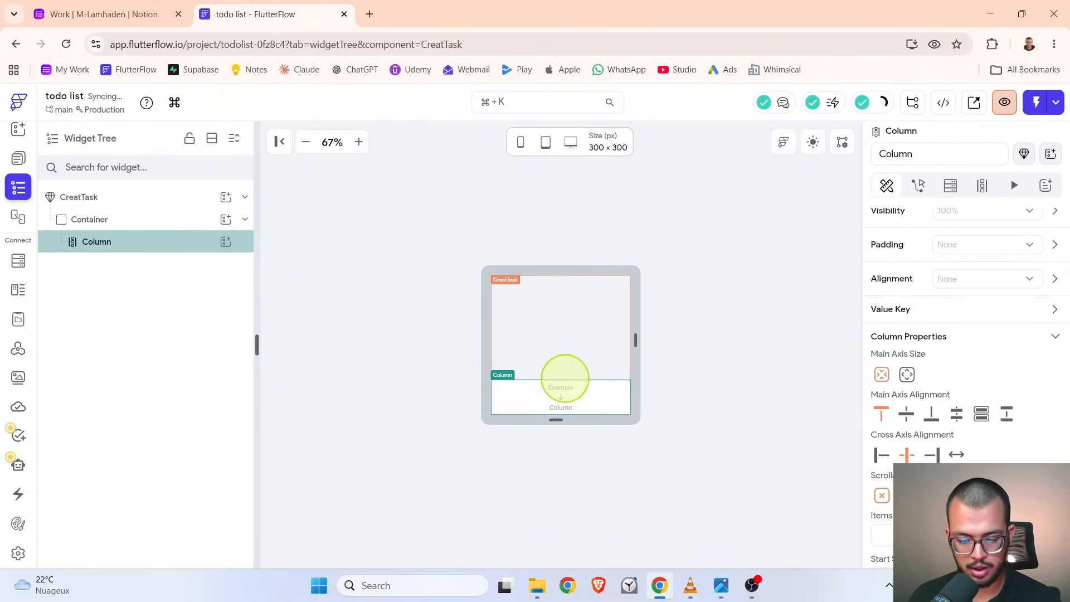
- Search the widgets for "textf" and add a TextField to the Column
click(225, 242)
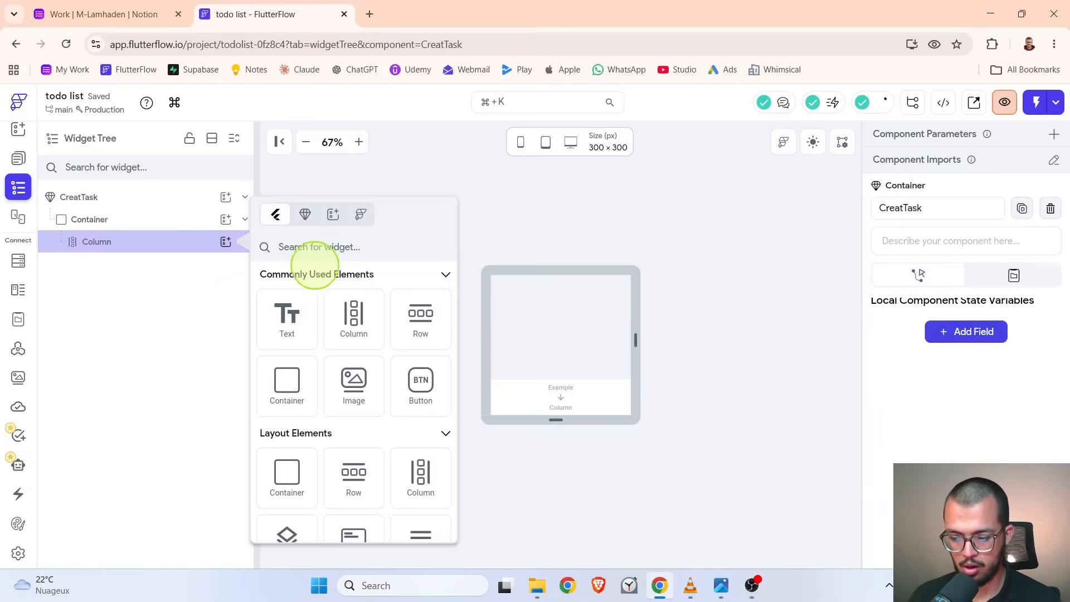
text(textf)
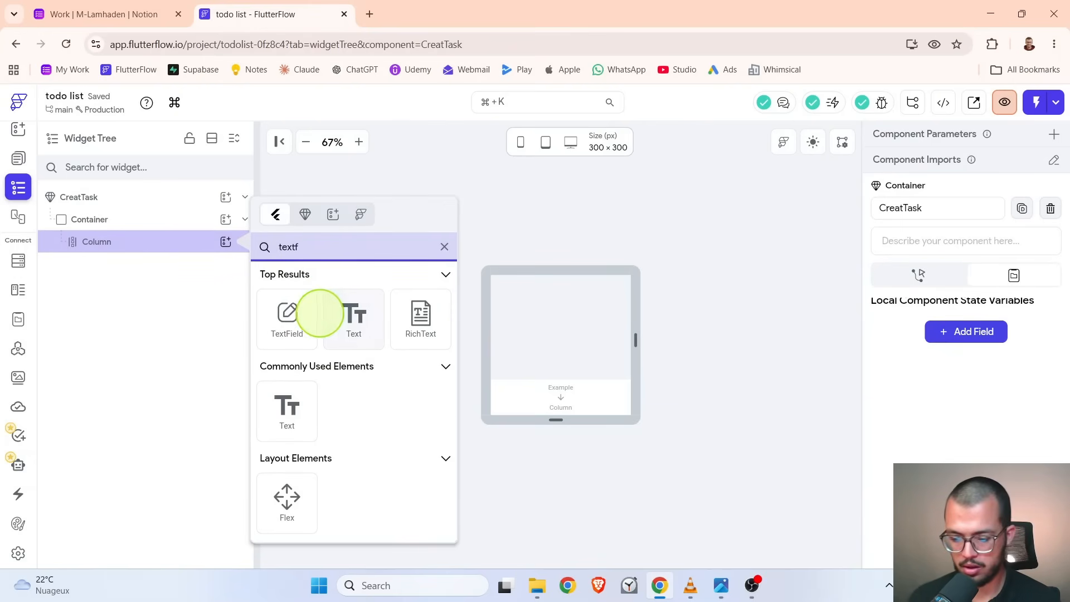
click(287, 312)
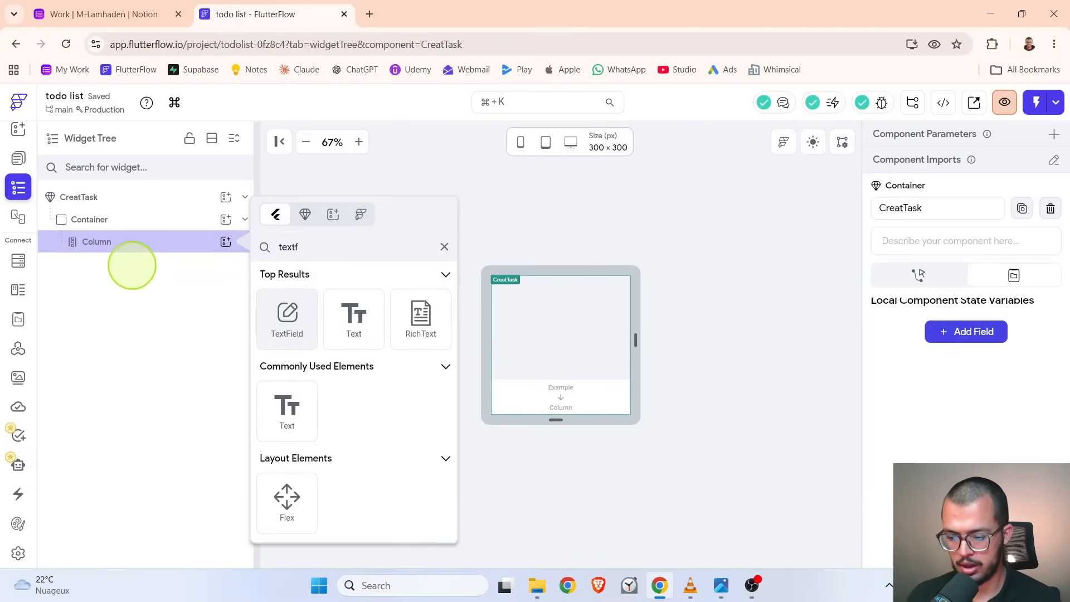
click(132, 264)
click(369, 14)
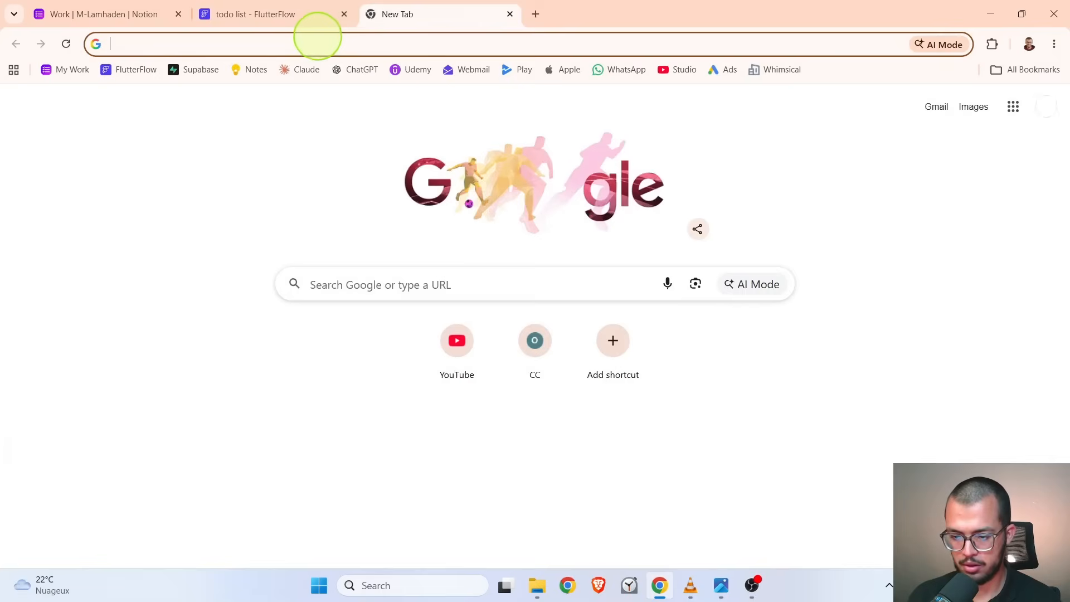
click(173, 42)
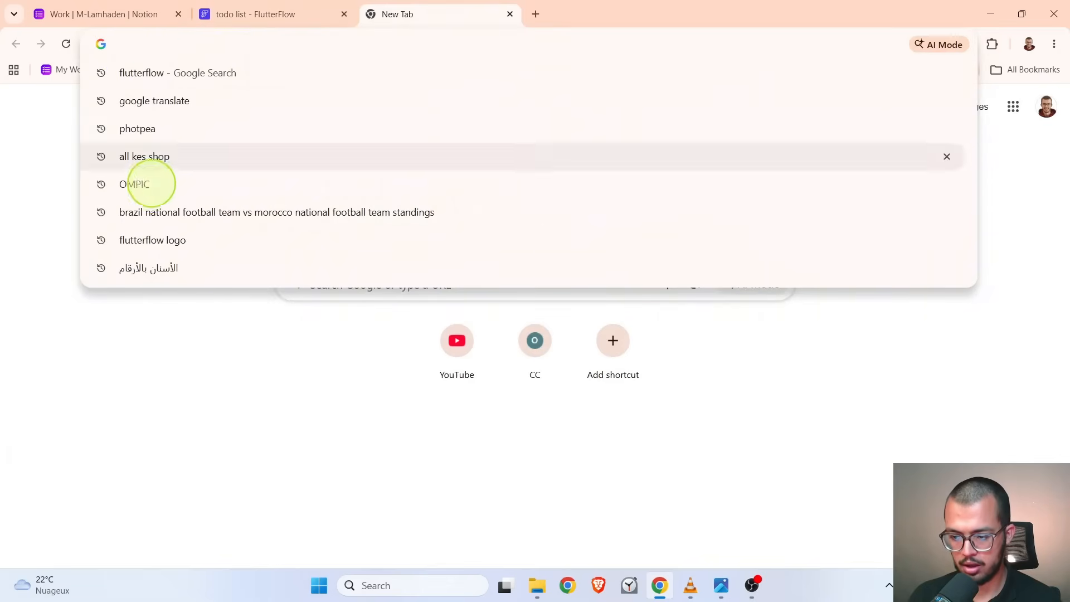
click(125, 369)
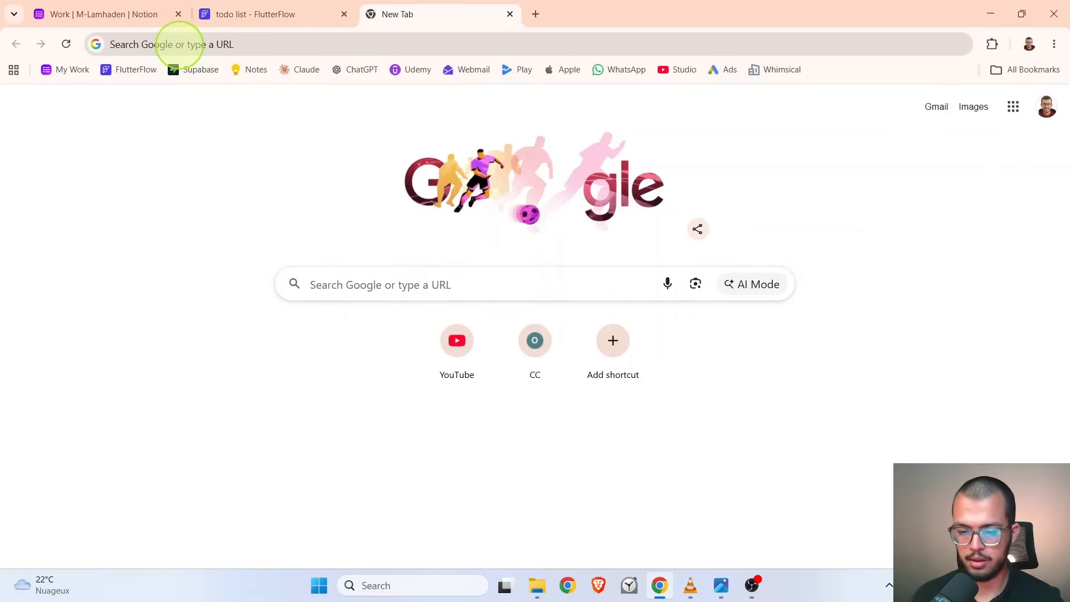
click(267, 13)
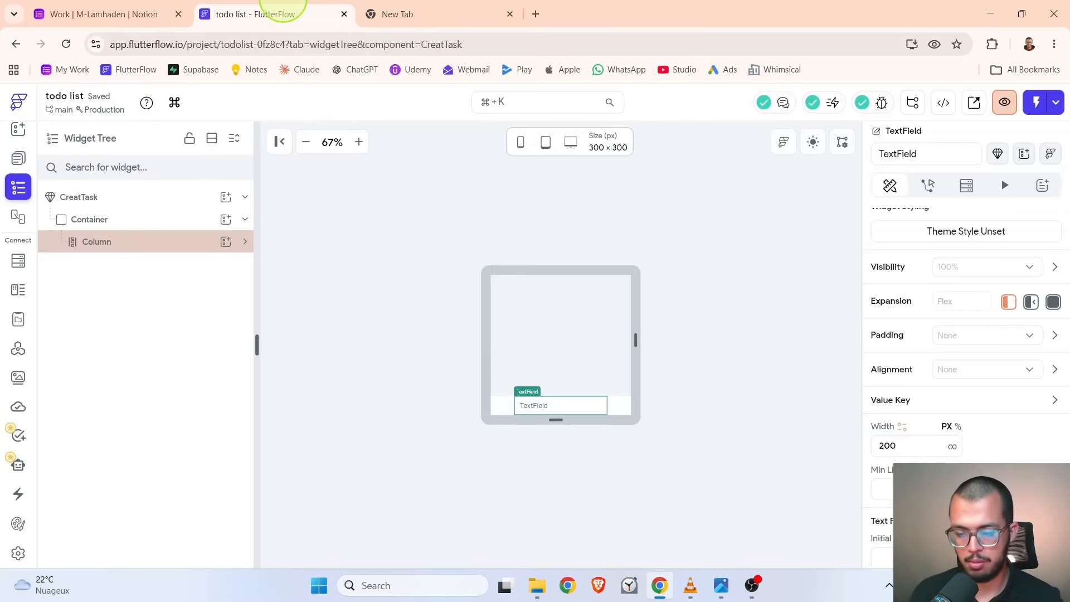
- Expand the Column in the widget tree and set the TextField's width to infinite
click(246, 241)
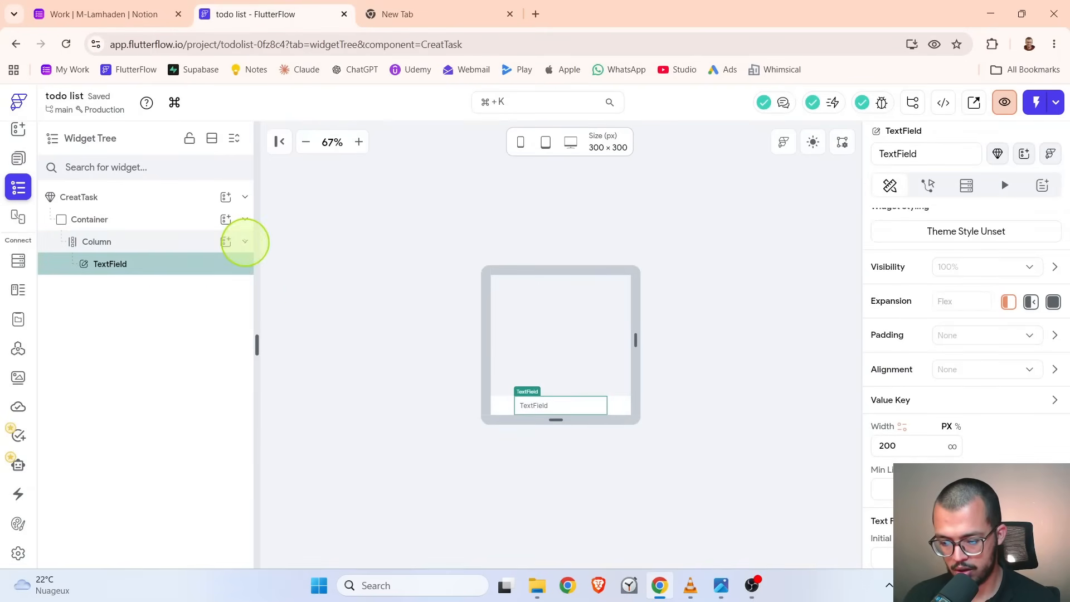
scroll(997, 357, down, 3)
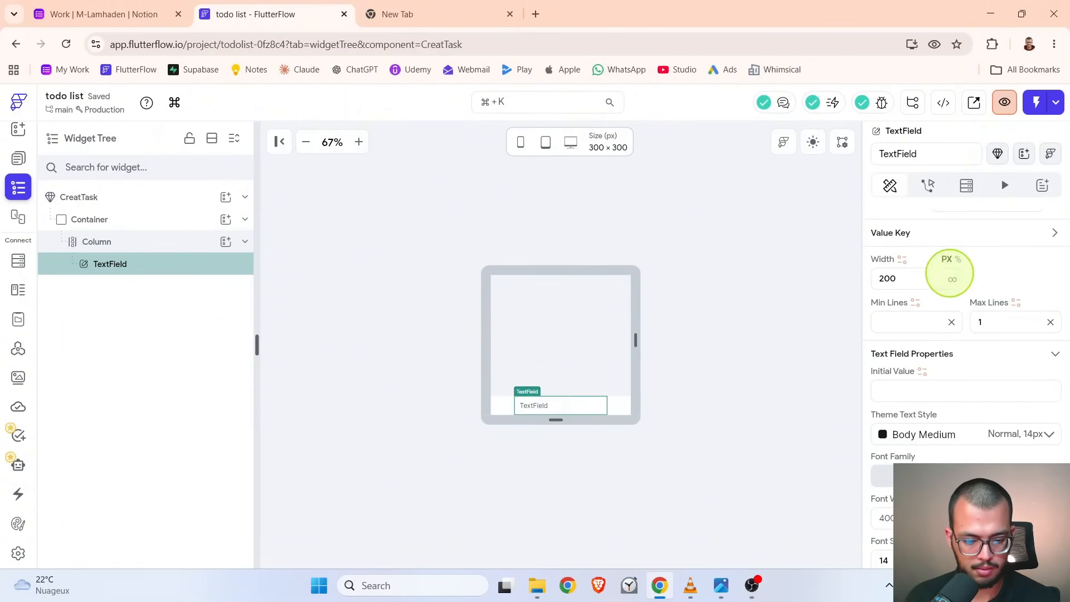
click(951, 278)
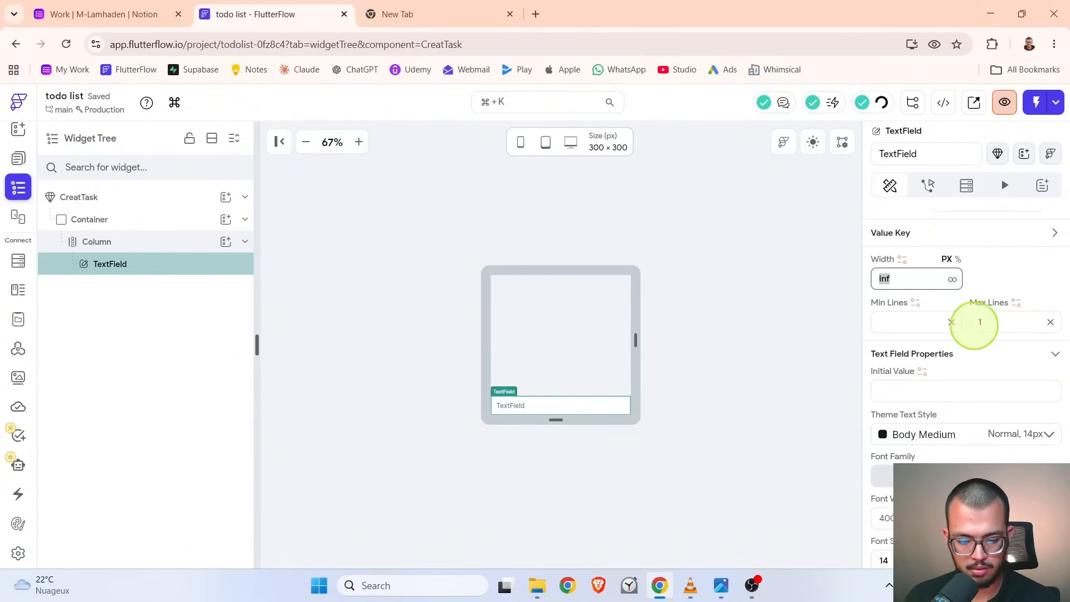
- Set the TextField's hint text to "Enter task title"
scroll(974, 324, down, 3)
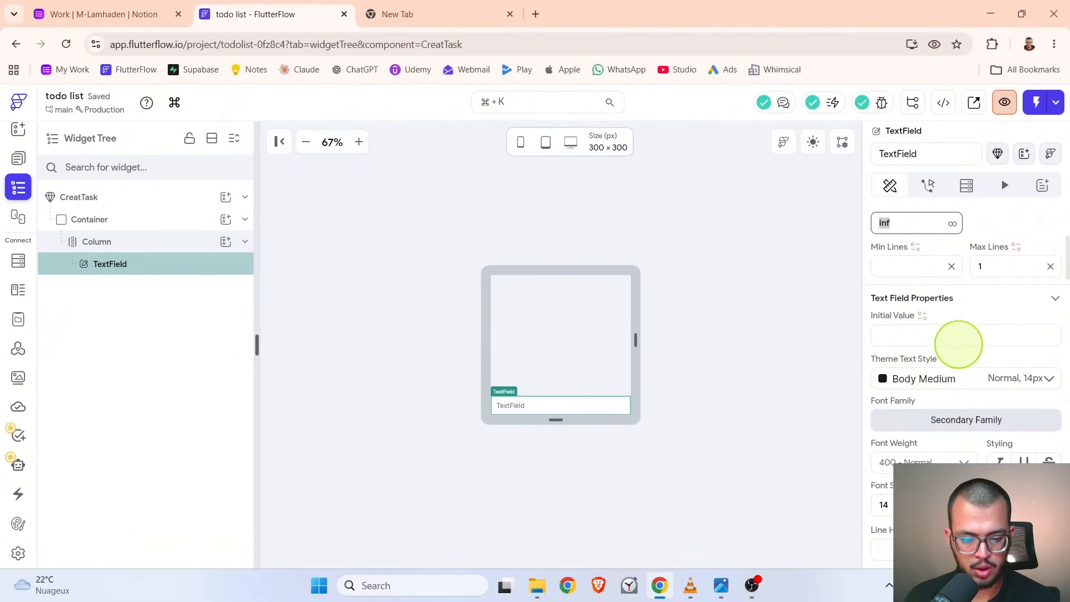
scroll(963, 340, down, 5)
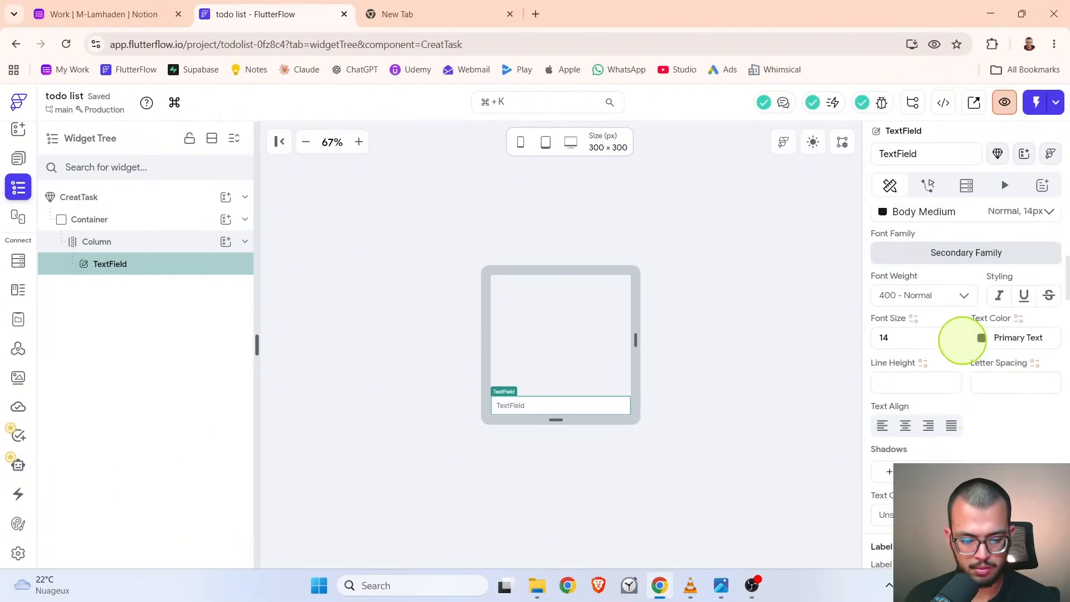
scroll(962, 363, down, 5)
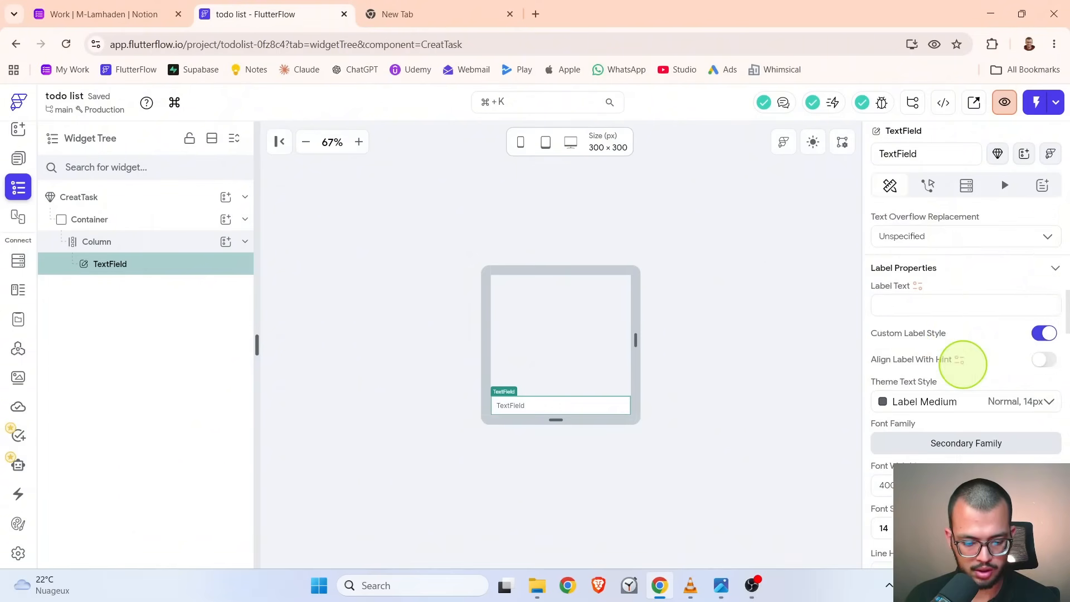
scroll(962, 364, down, 3)
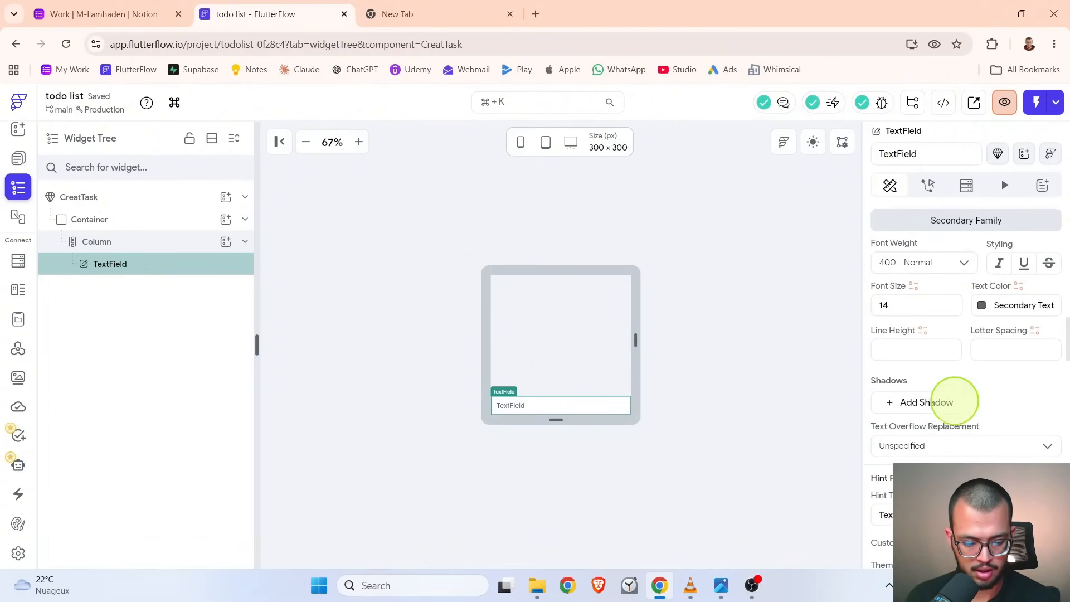
scroll(943, 438, down, 4)
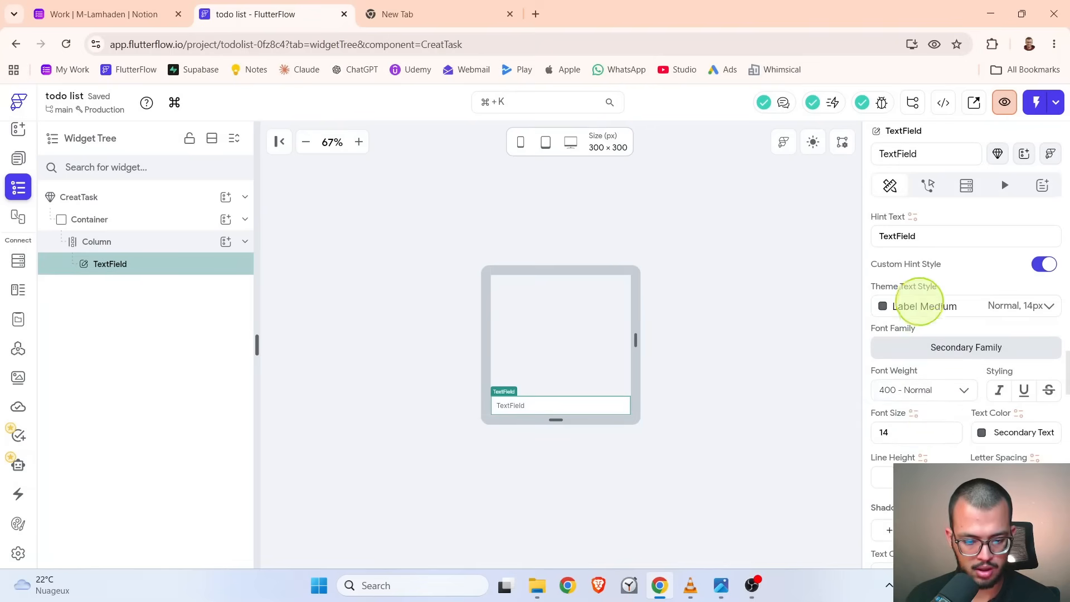
scroll(984, 286, up, 1)
double_click(900, 291)
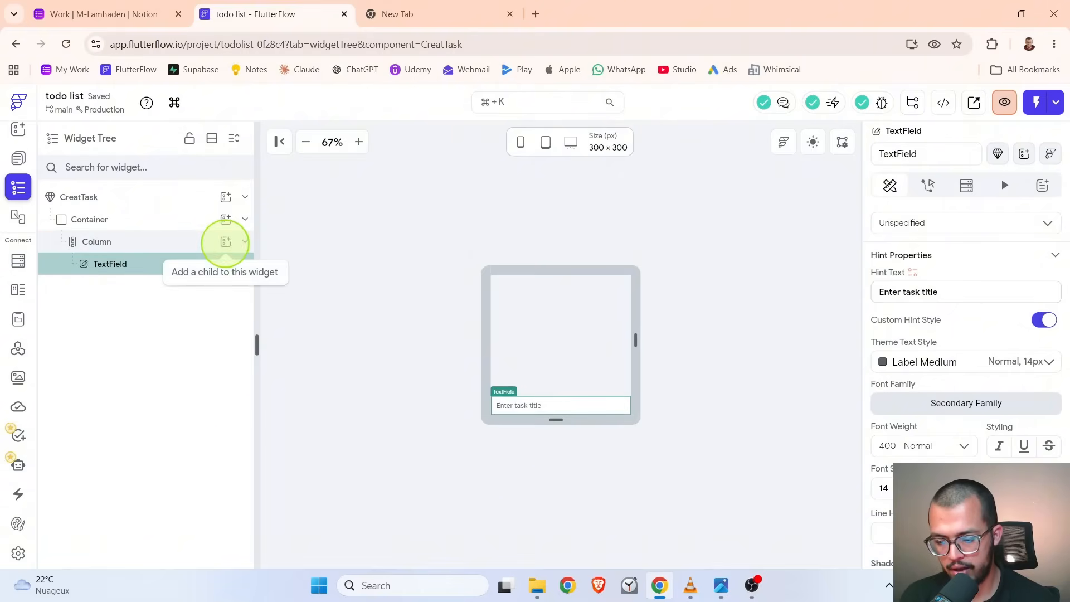
- Add a Button to the Column below the TextField and set its text to "Pick a date"
click(225, 241)
click(418, 377)
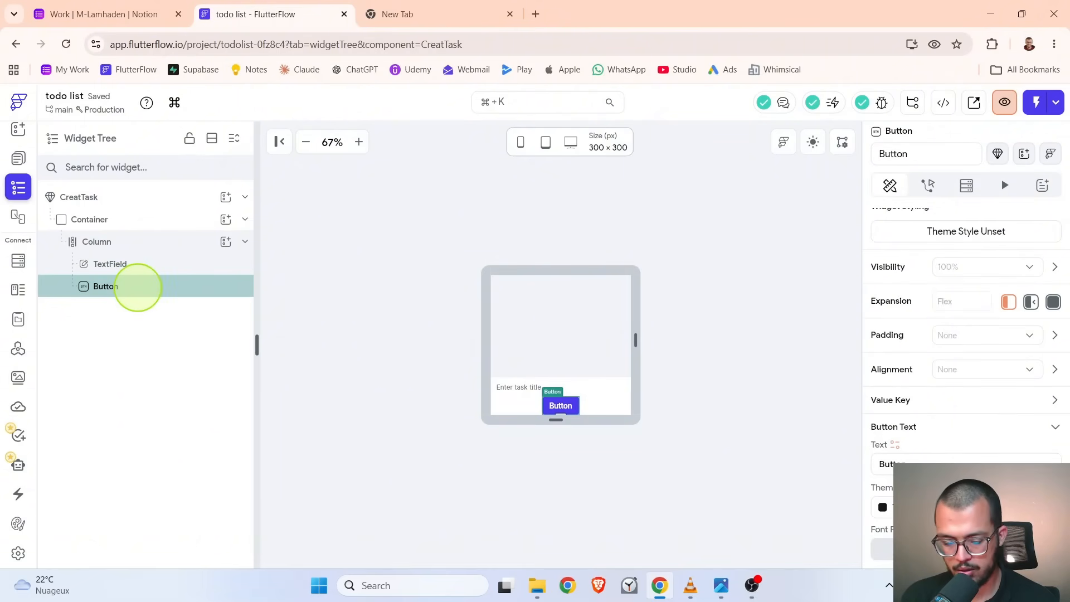
scroll(1014, 357, up, 1)
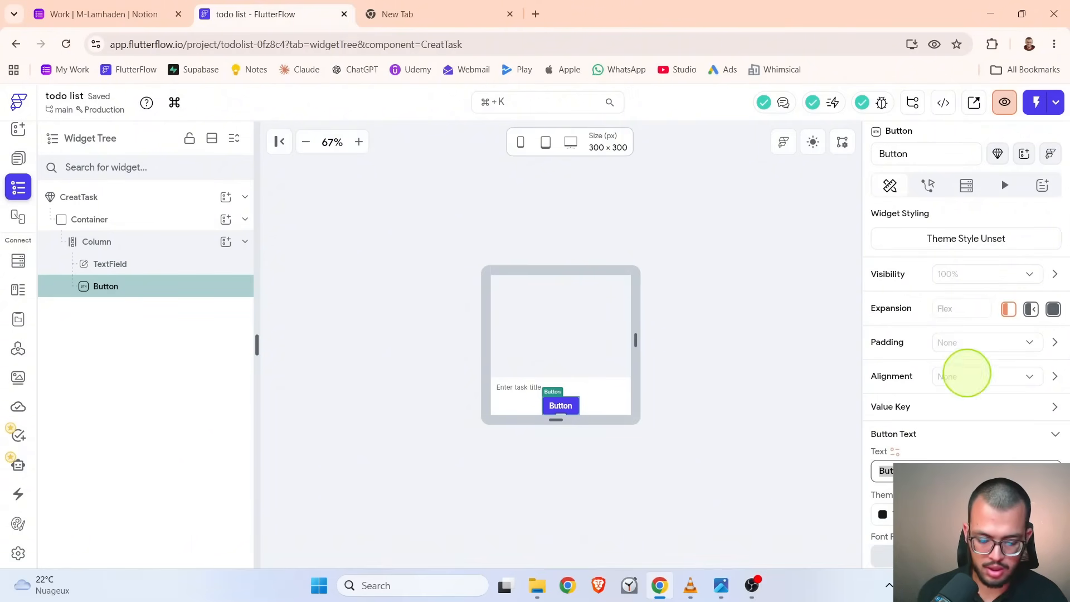
scroll(964, 375, down, 4)
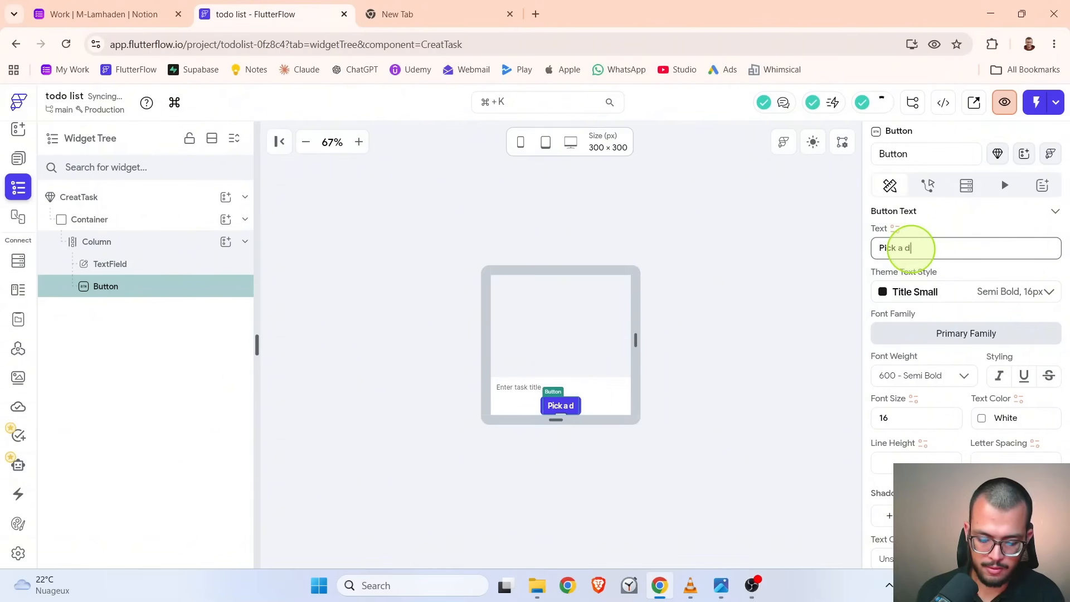
- Set the "Pick a date" button's width to infinite
scroll(938, 275, down, 3)
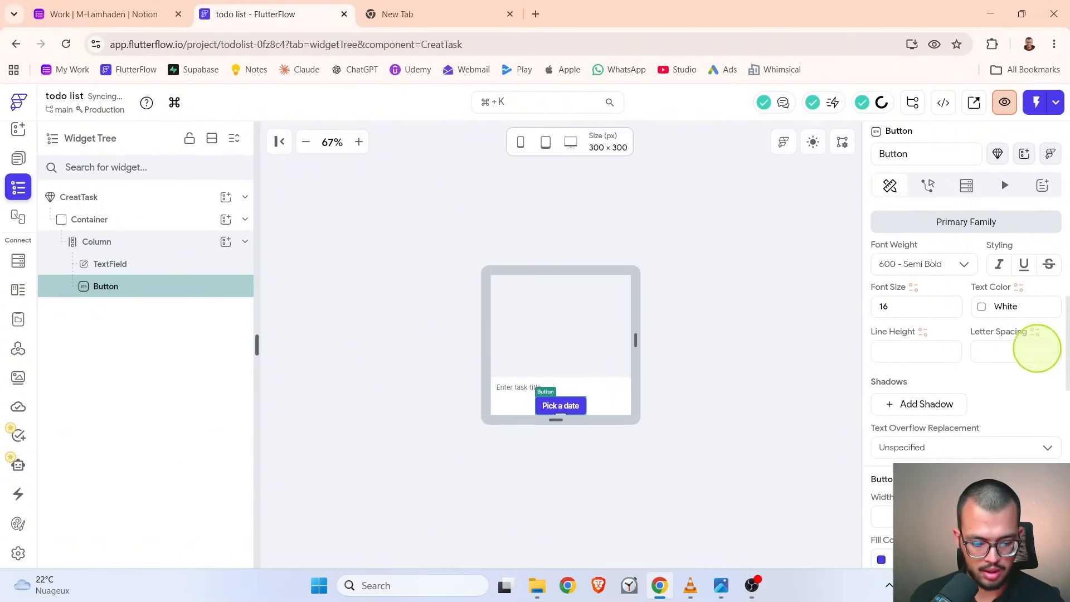
scroll(948, 389, down, 3)
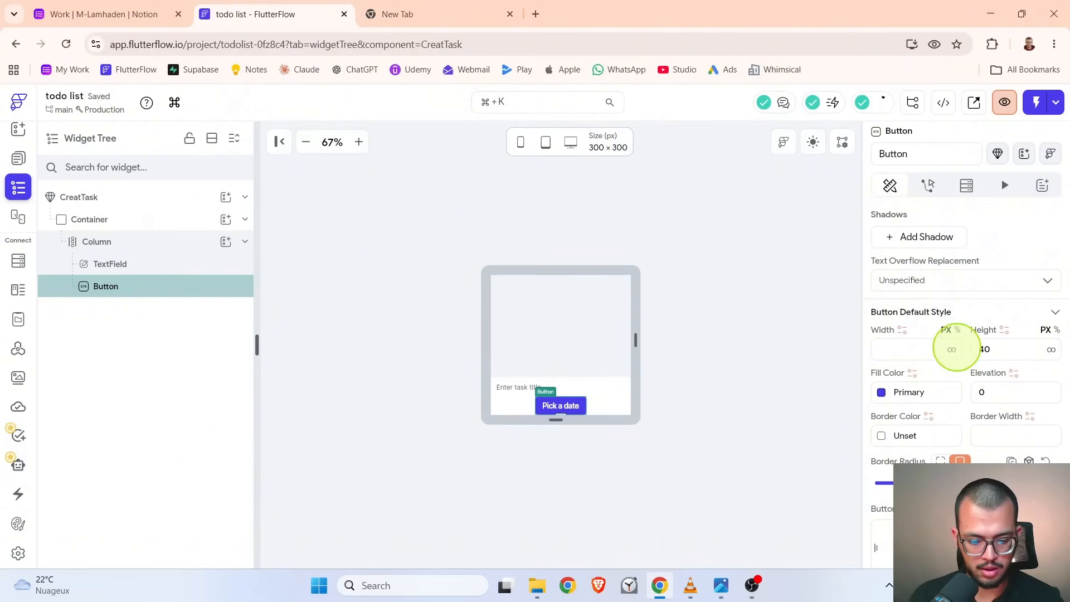
click(952, 294)
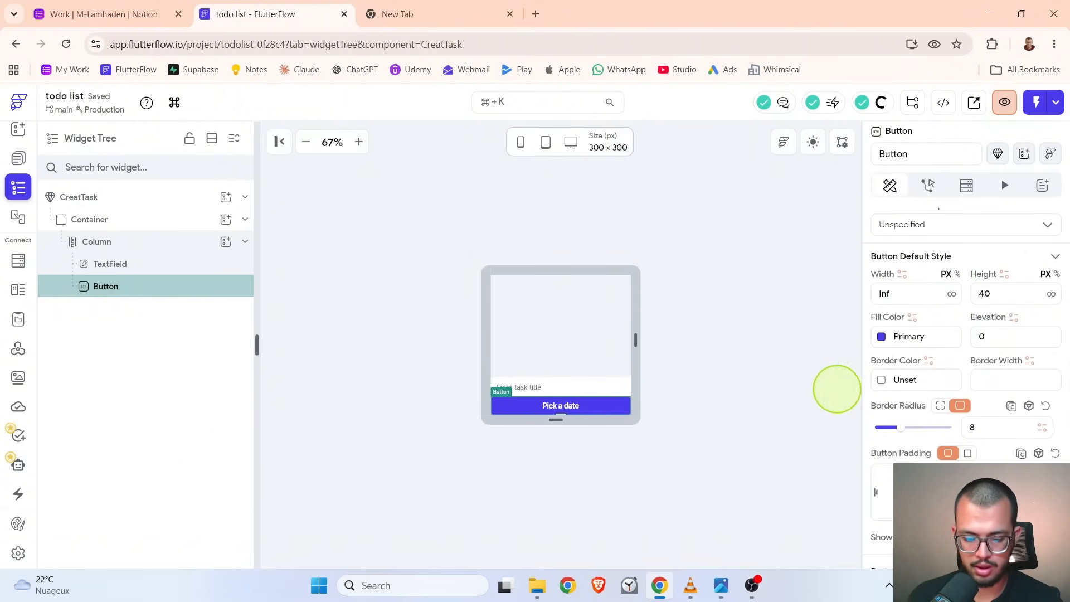
- Set the "Pick a date" button's fill color to the Info theme color and its border color to Primary
click(881, 336)
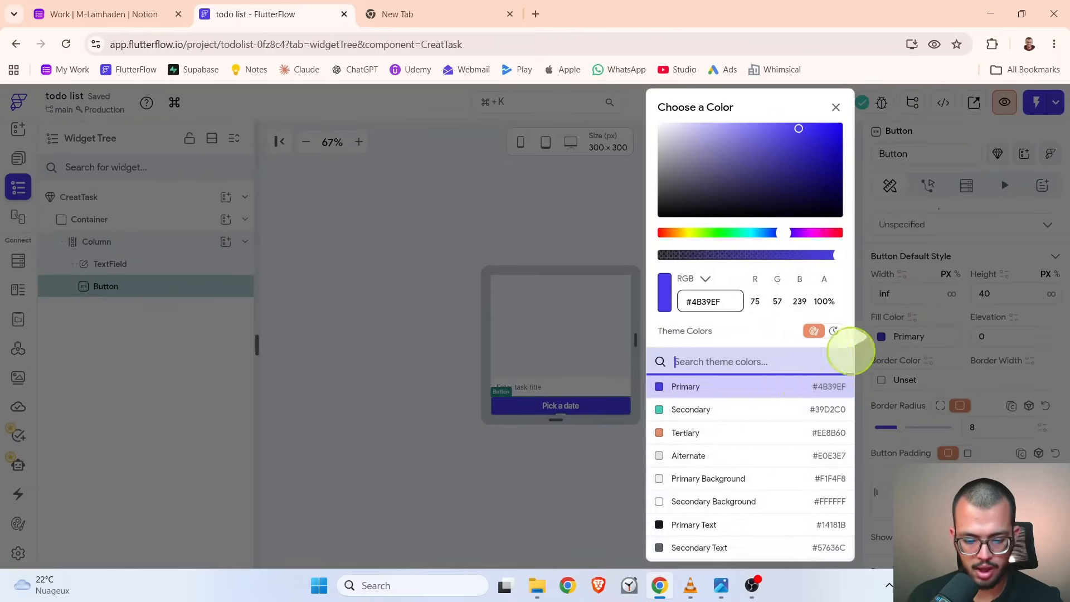
scroll(764, 410, down, 3)
click(677, 545)
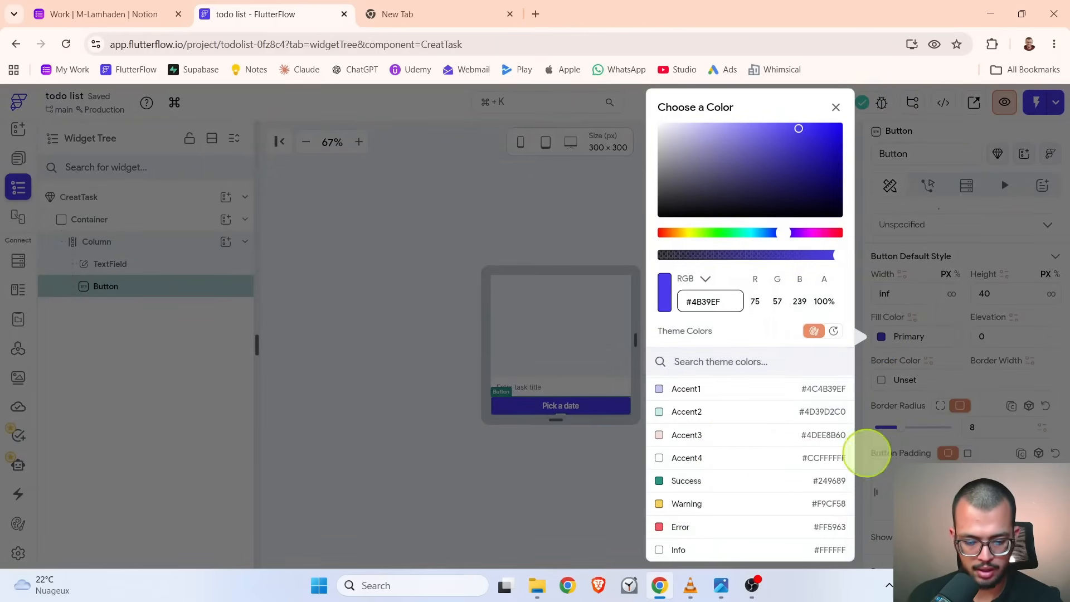
click(962, 355)
click(880, 379)
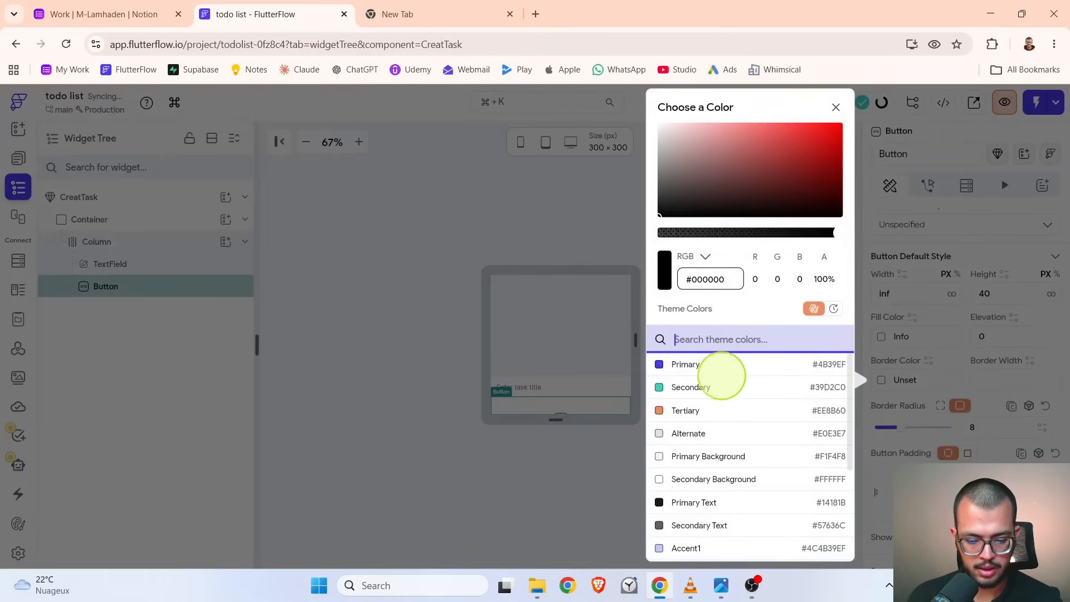
click(706, 364)
click(989, 270)
- Set the "Pick a date" button's text color to the Primary theme color
scroll(989, 273, down, 4)
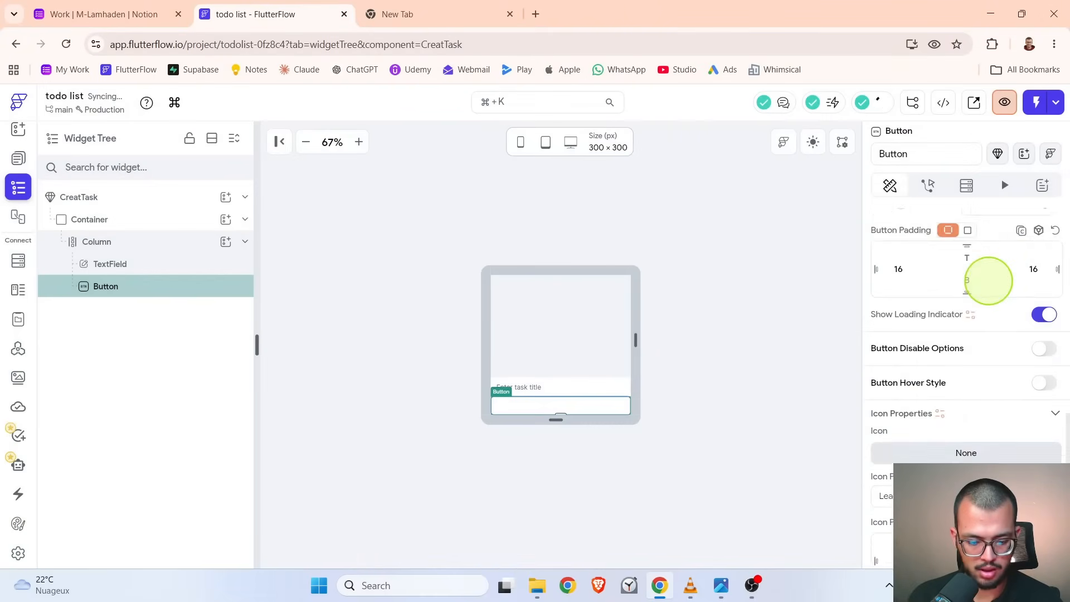
scroll(997, 301, up, 8)
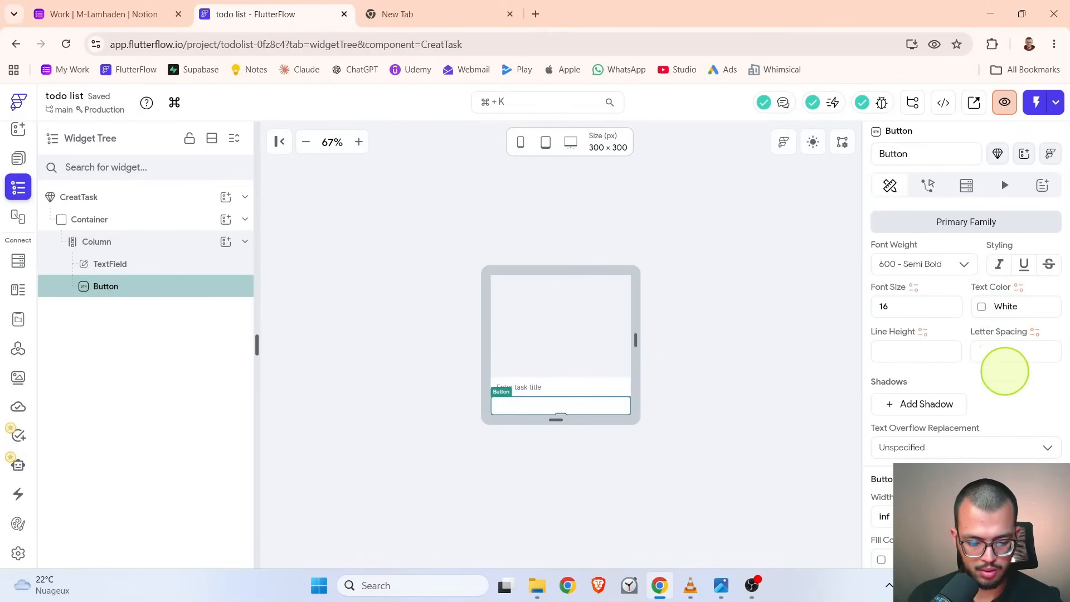
scroll(1004, 371, down, 1)
scroll(1004, 371, up, 4)
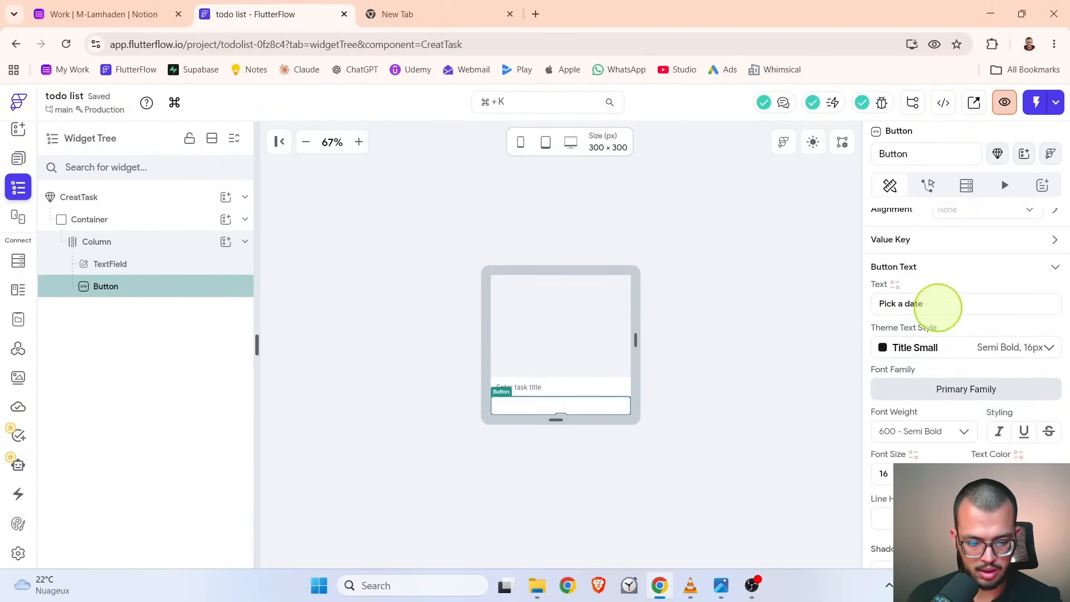
click(938, 306)
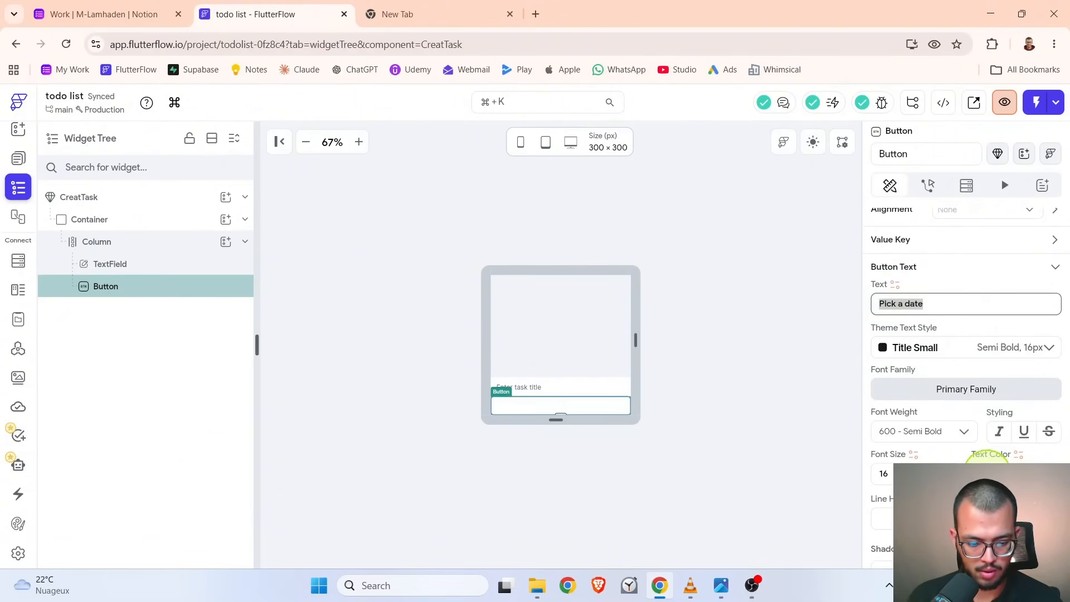
click(983, 472)
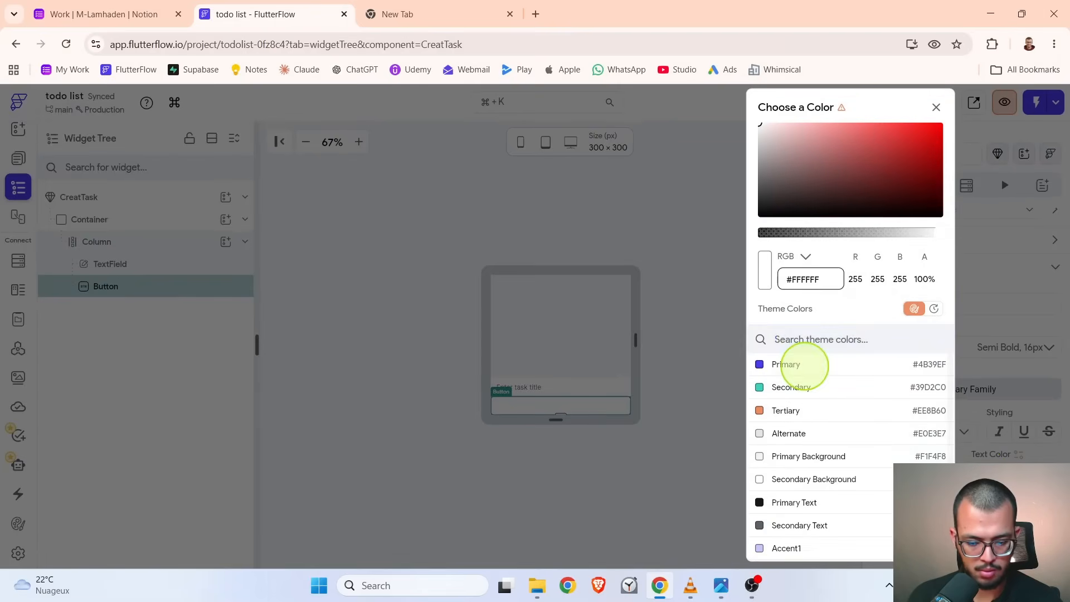
click(802, 386)
click(703, 378)
click(703, 376)
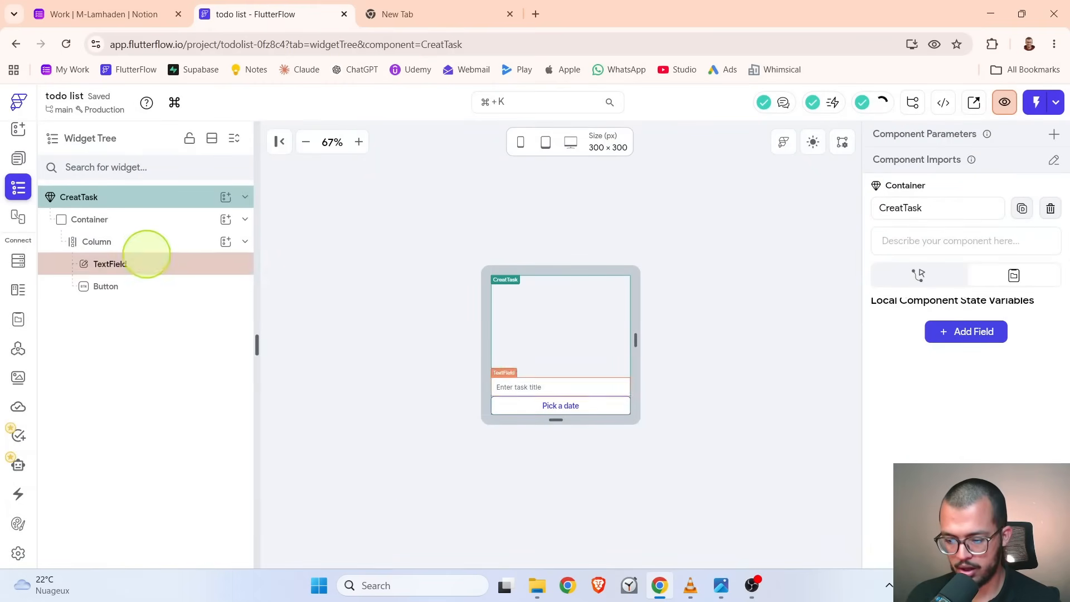
- Give the Column inside the Container the All (lg) padding of 24
click(159, 248)
click(147, 246)
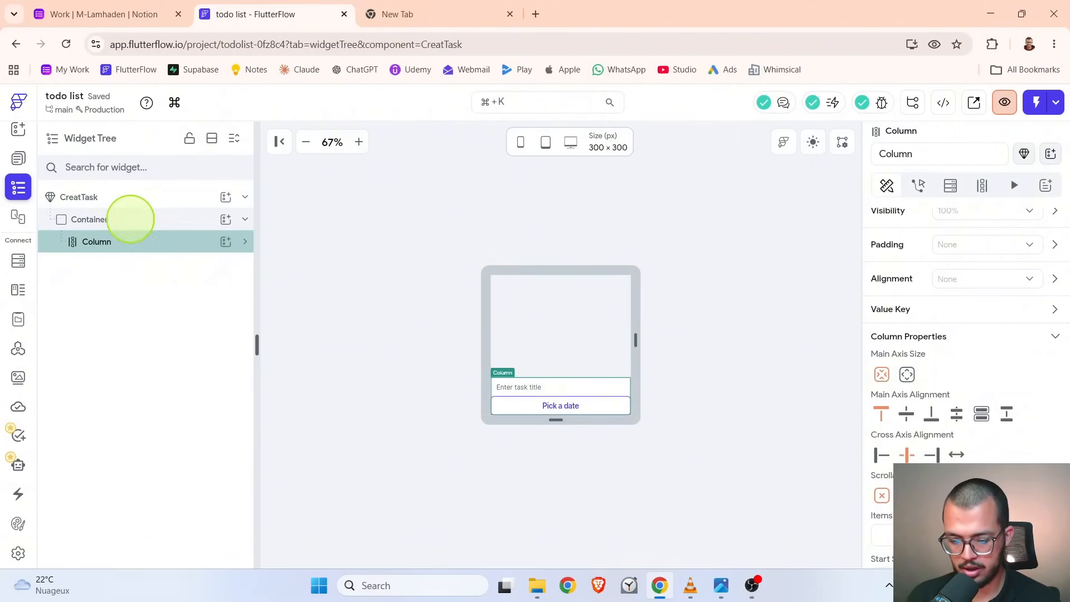
click(129, 223)
click(127, 240)
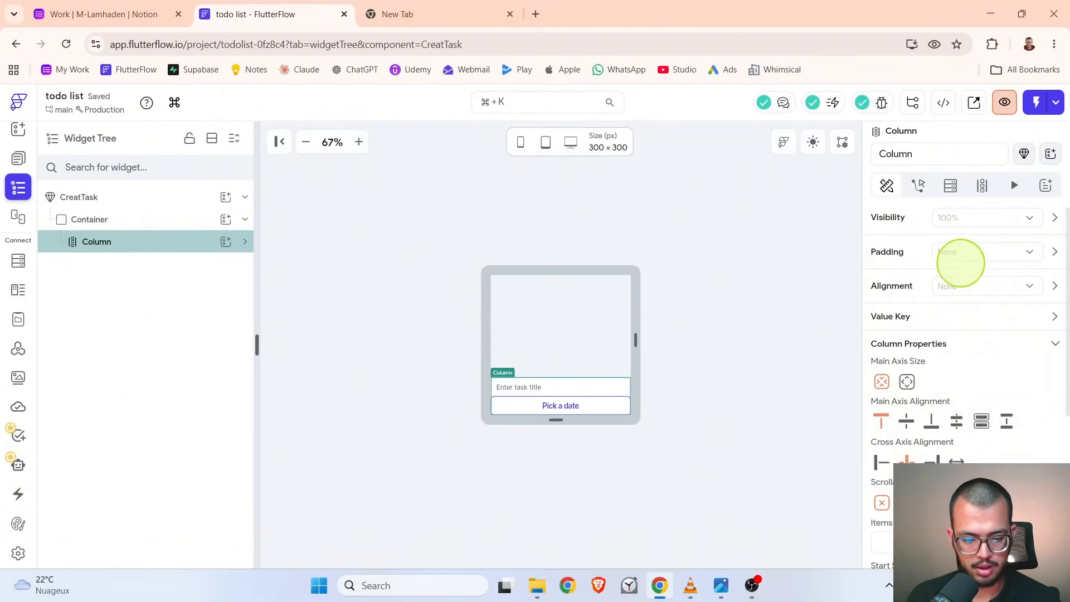
click(967, 252)
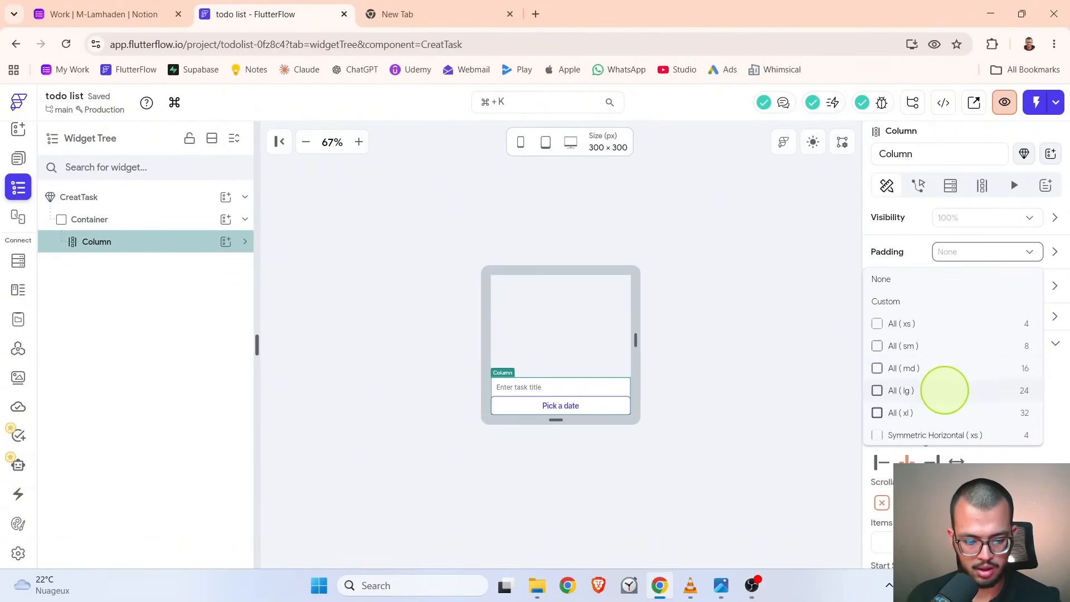
click(946, 390)
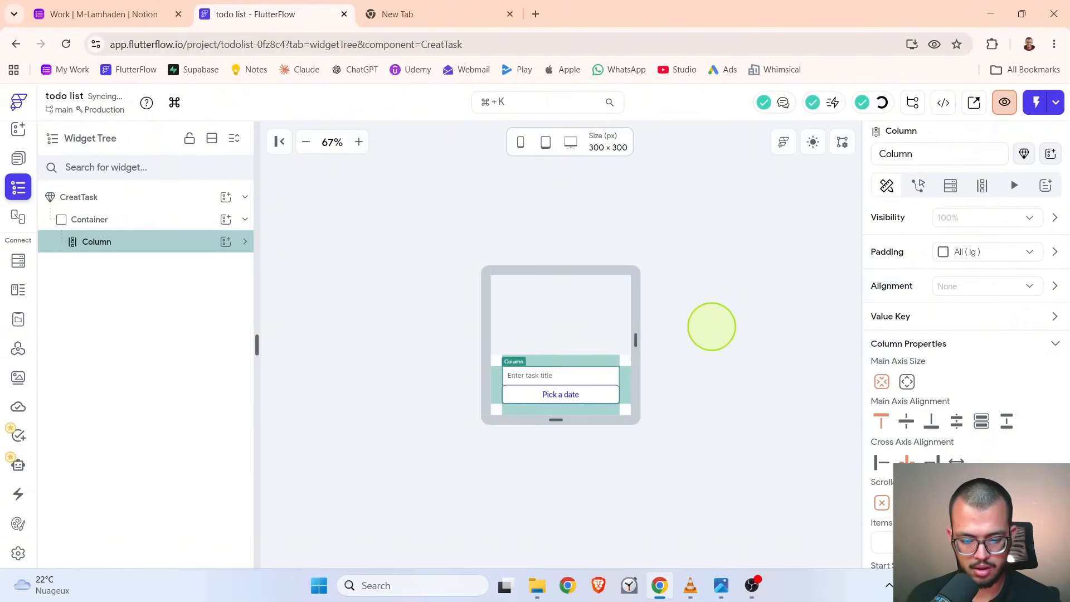
click(711, 326)
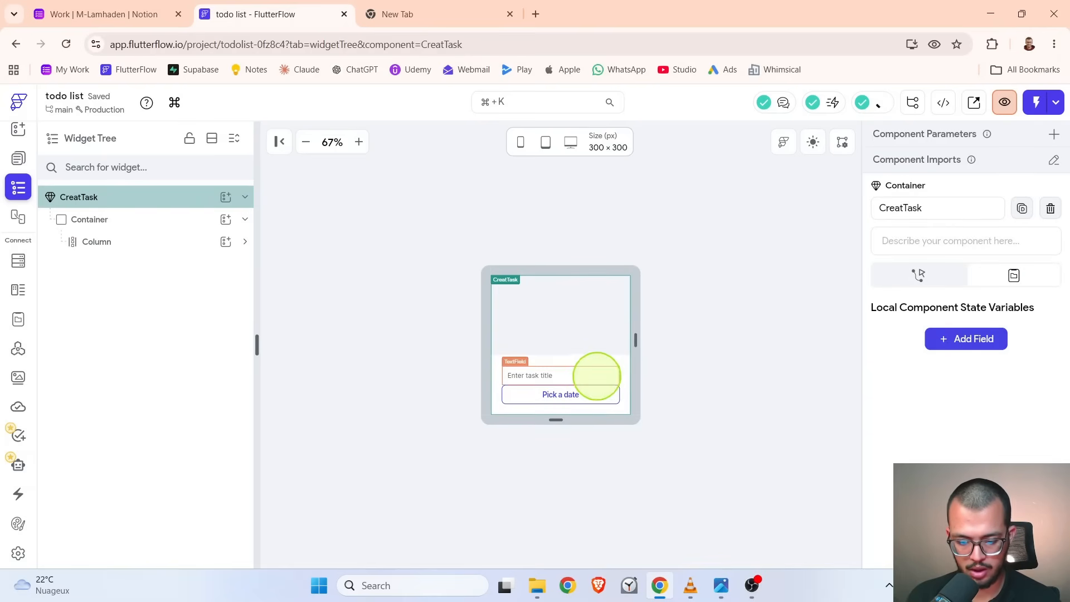
- Set the task title TextField's border color to the Alternate theme color
click(563, 375)
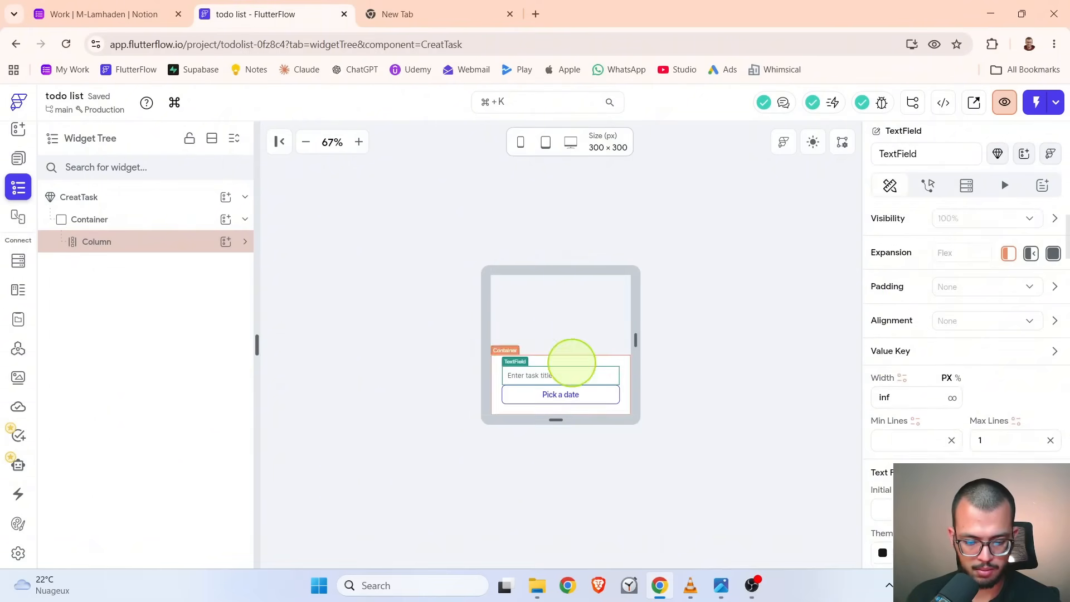
scroll(932, 359, down, 5)
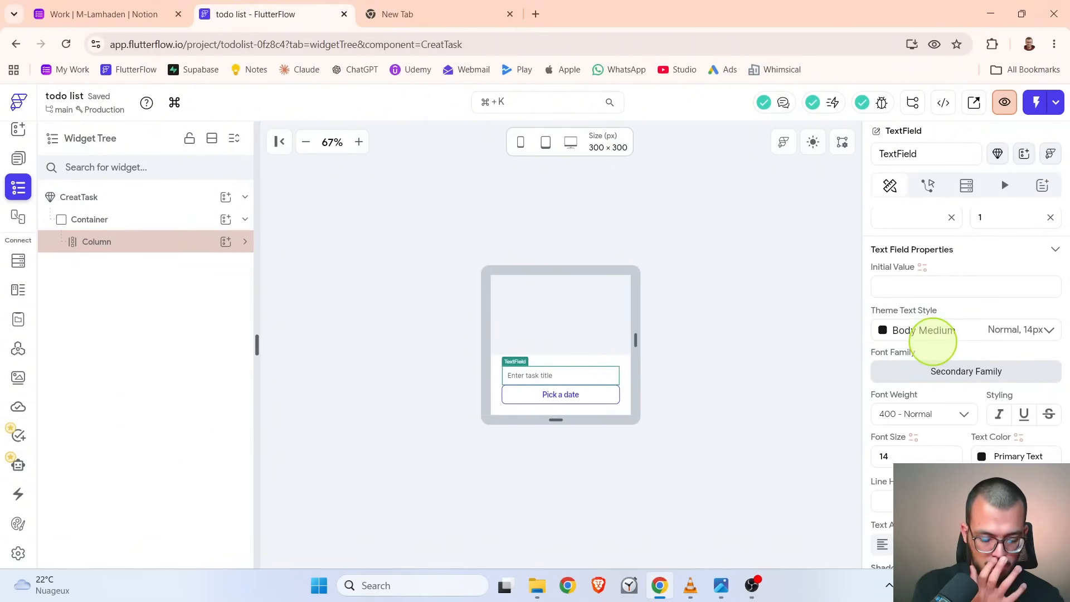
scroll(967, 354, down, 3)
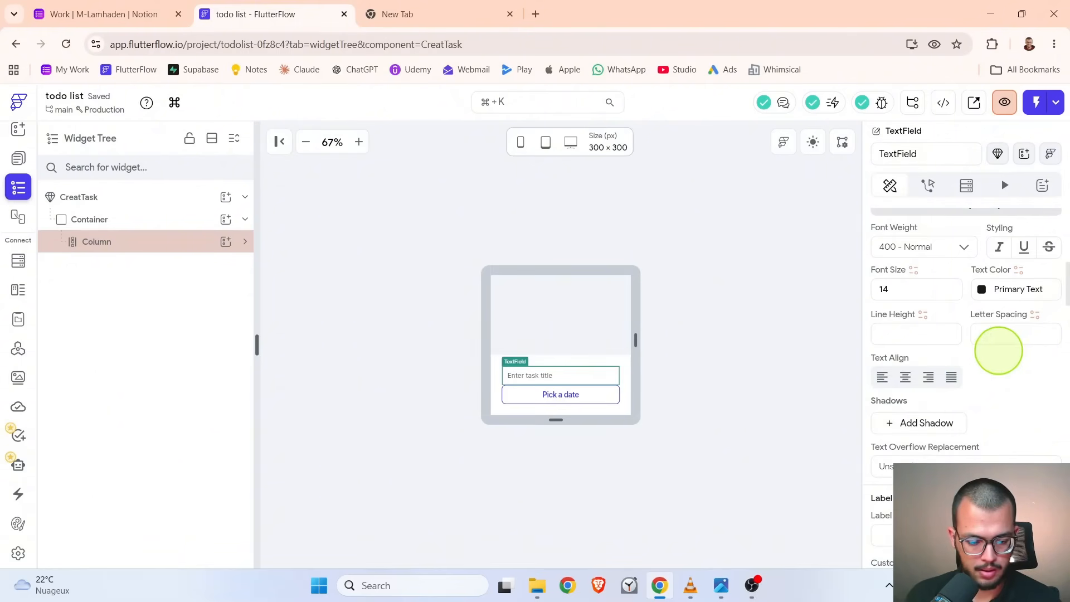
scroll(1001, 351, down, 12)
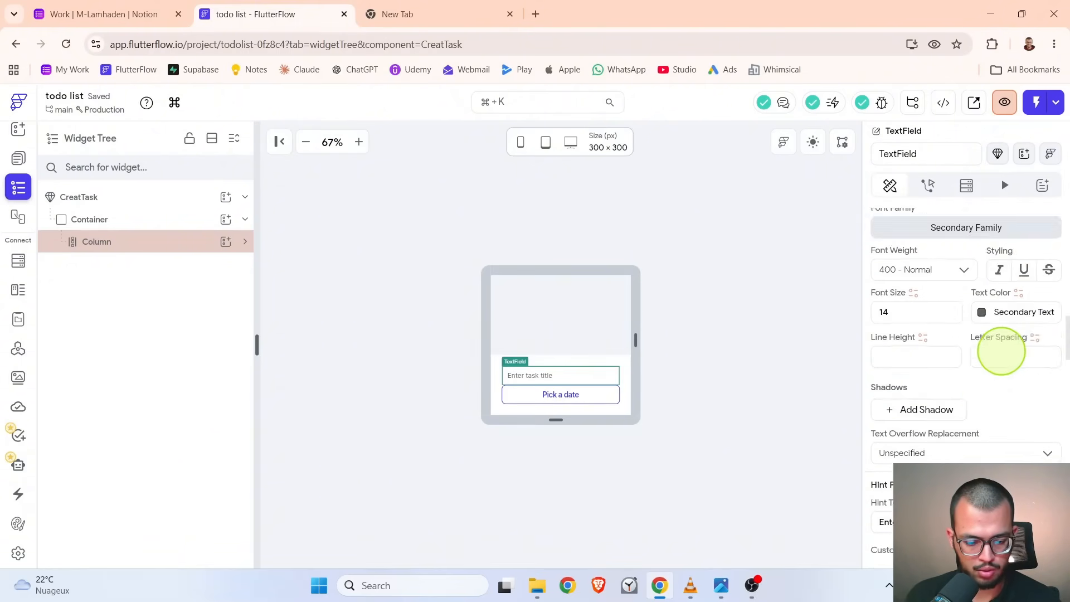
scroll(1002, 345, down, 8)
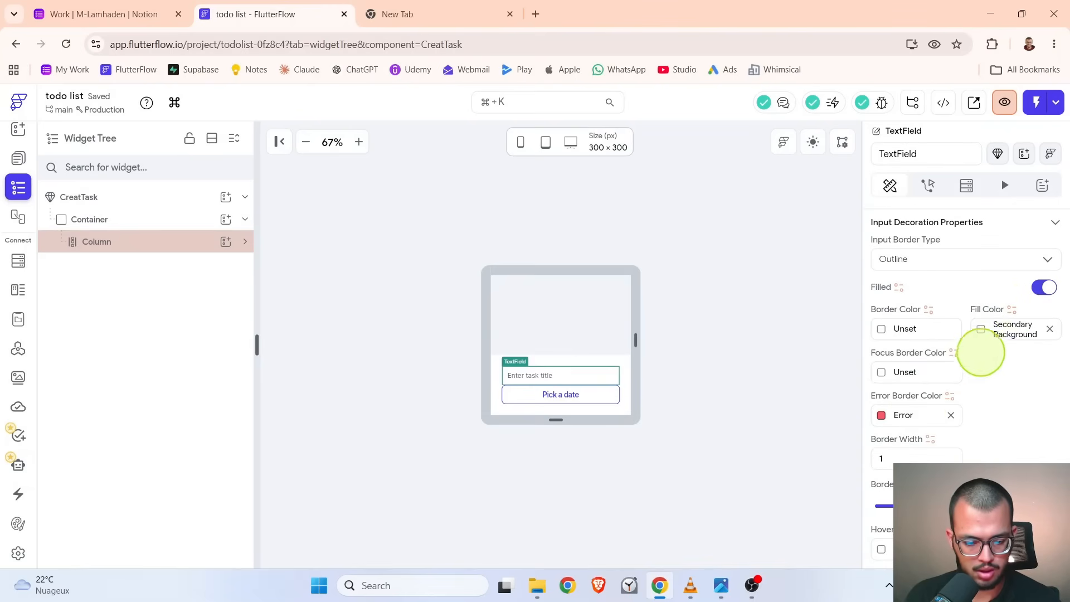
click(883, 327)
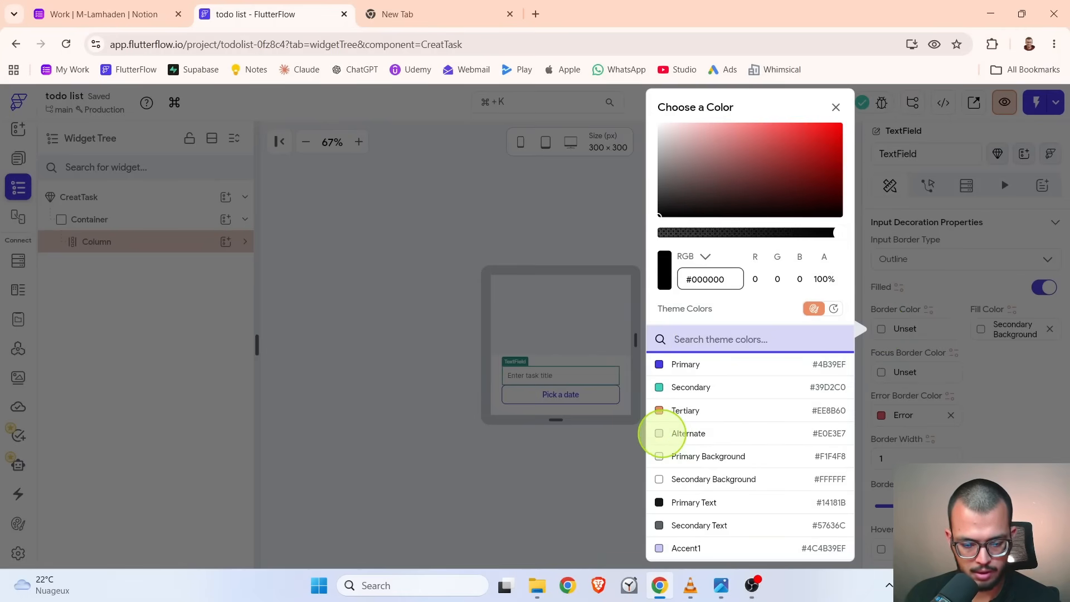
scroll(761, 415, down, 1)
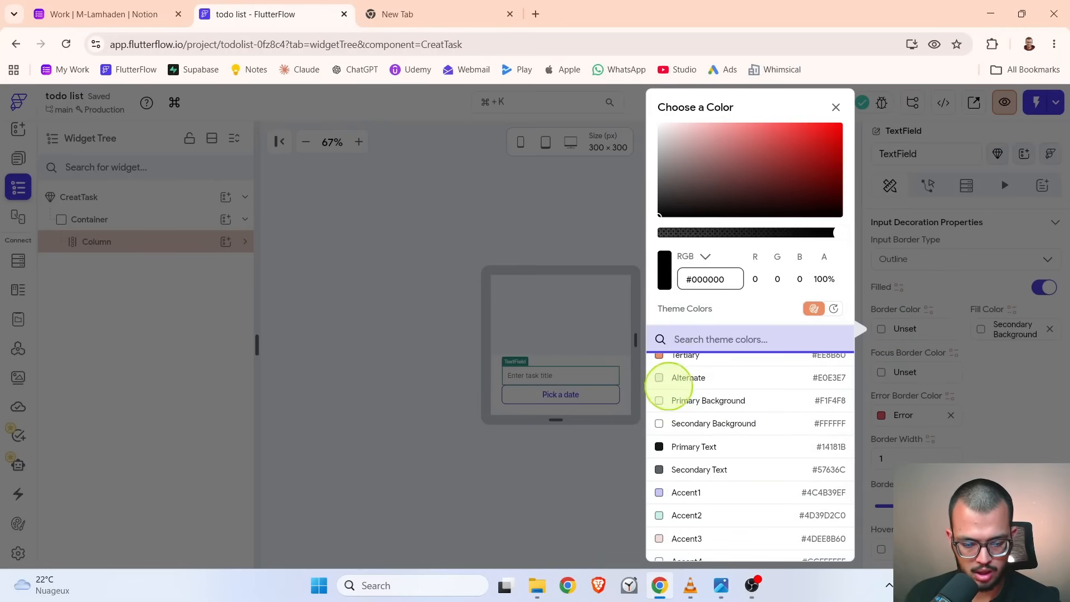
click(663, 379)
click(590, 459)
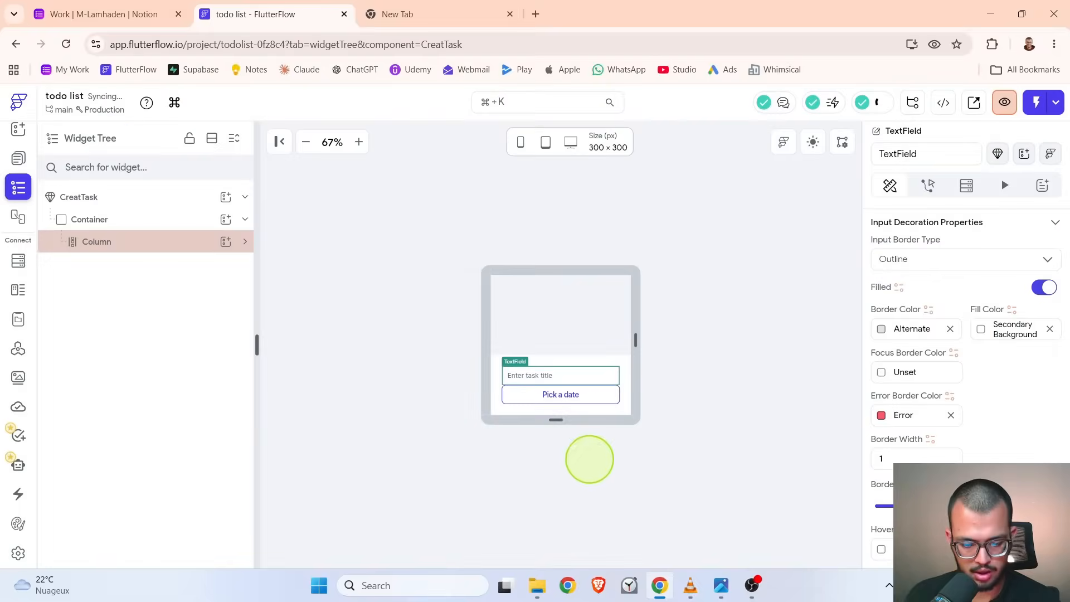
click(589, 458)
- Set the "Pick a date" button's border color to the Alternate theme color
click(606, 394)
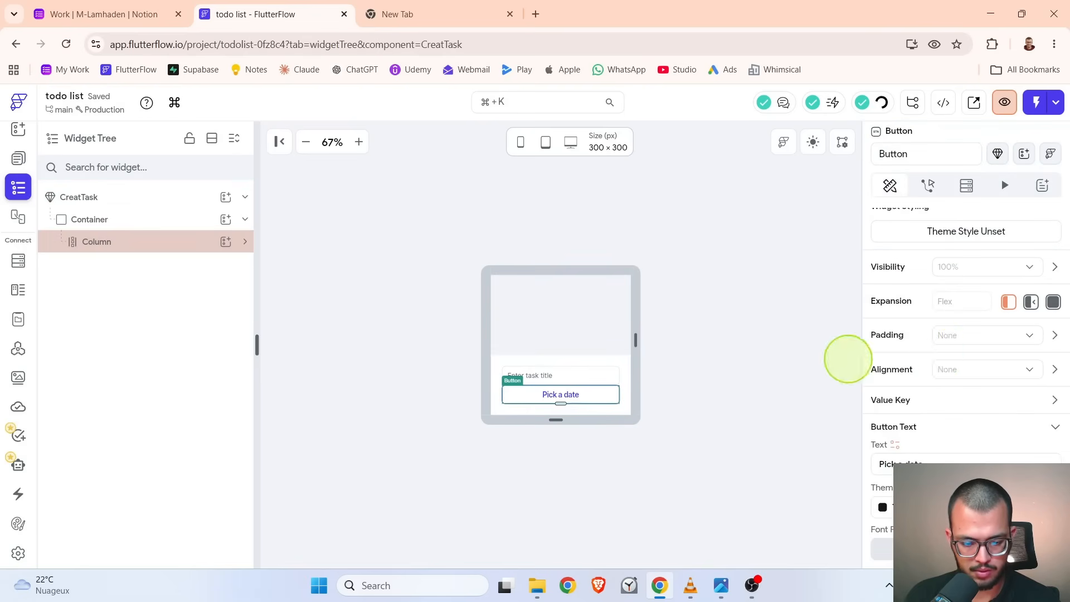
scroll(967, 345, down, 6)
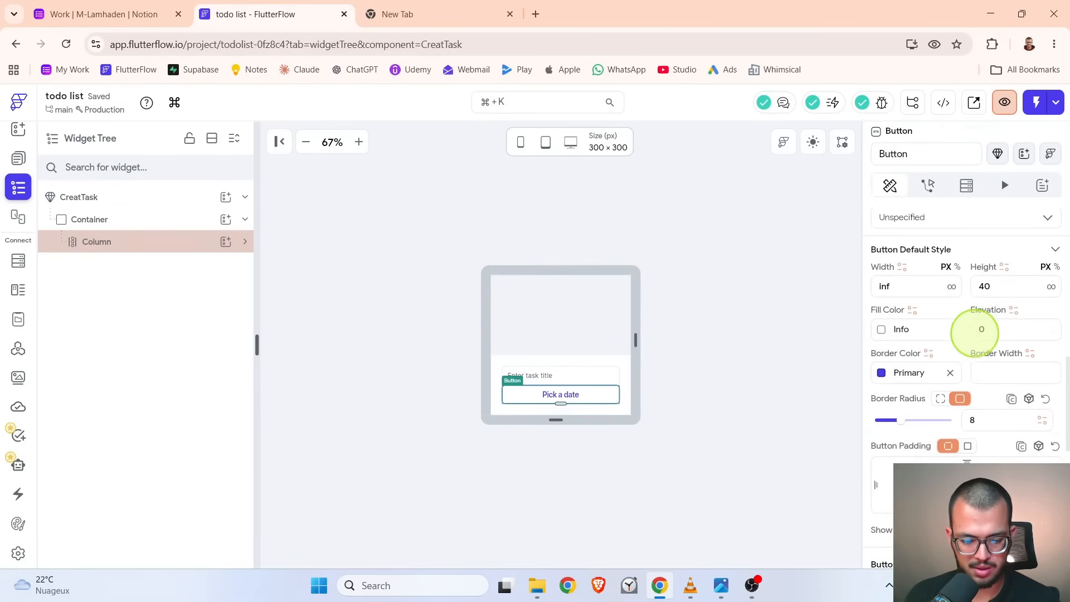
click(881, 372)
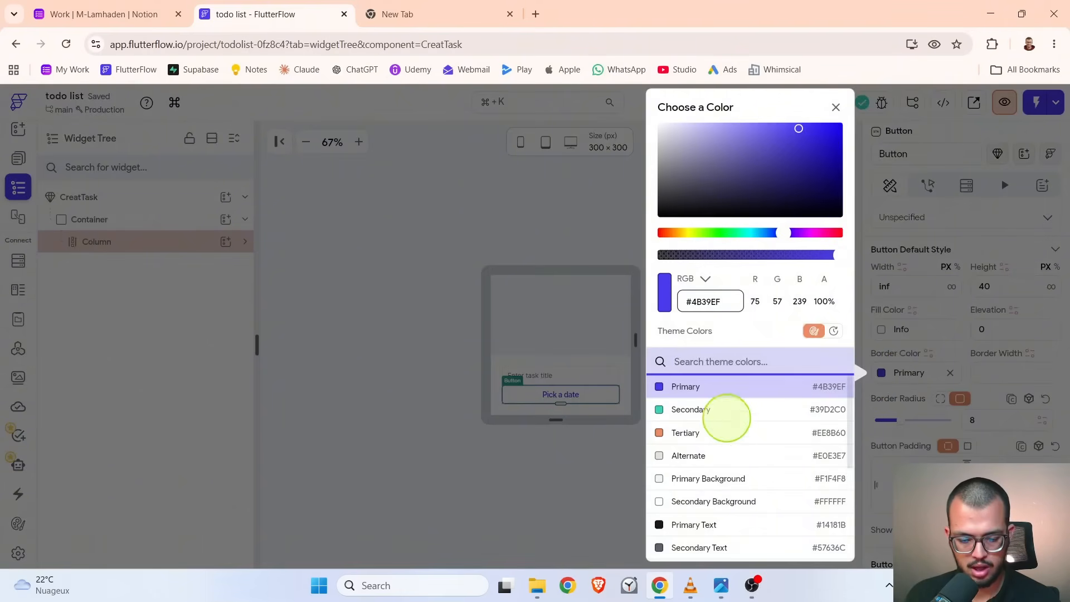
click(691, 455)
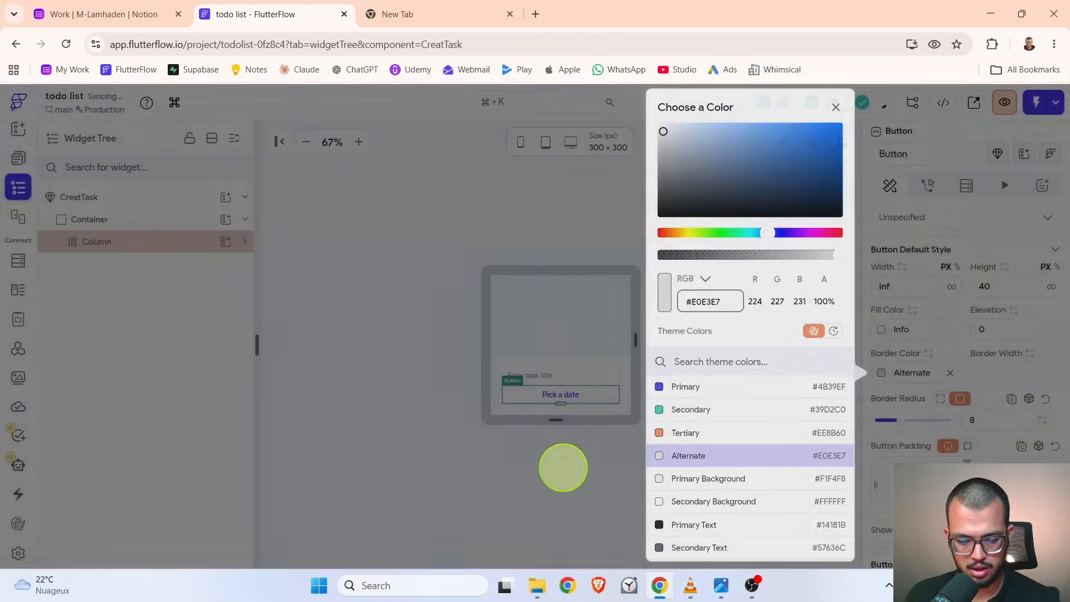
click(562, 467)
- Set the "Pick a date" button's text color to the Secondary Text theme color
click(584, 399)
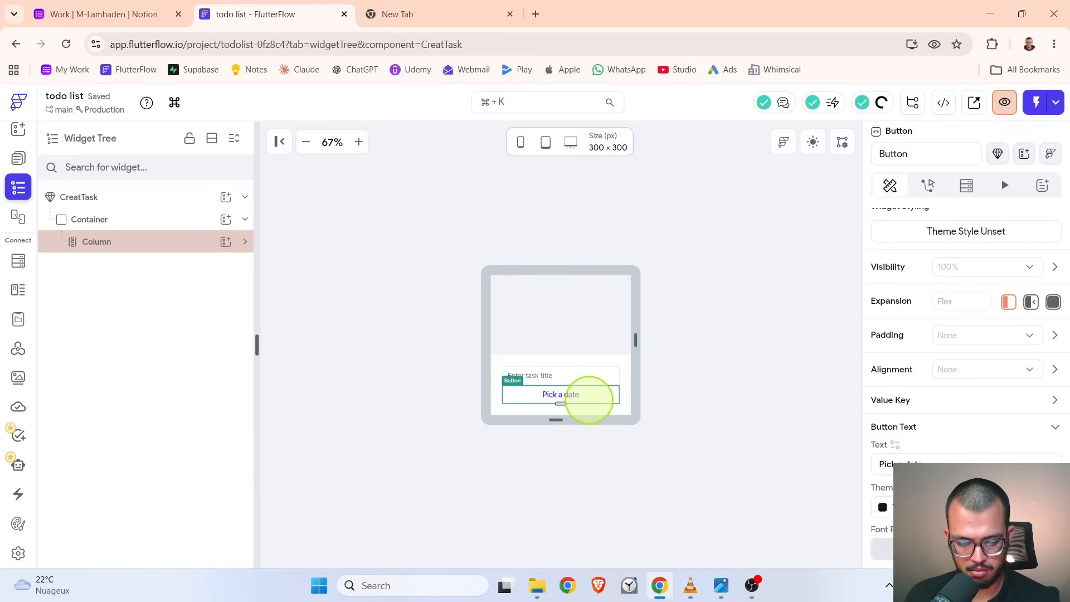
scroll(1051, 362, down, 5)
click(982, 299)
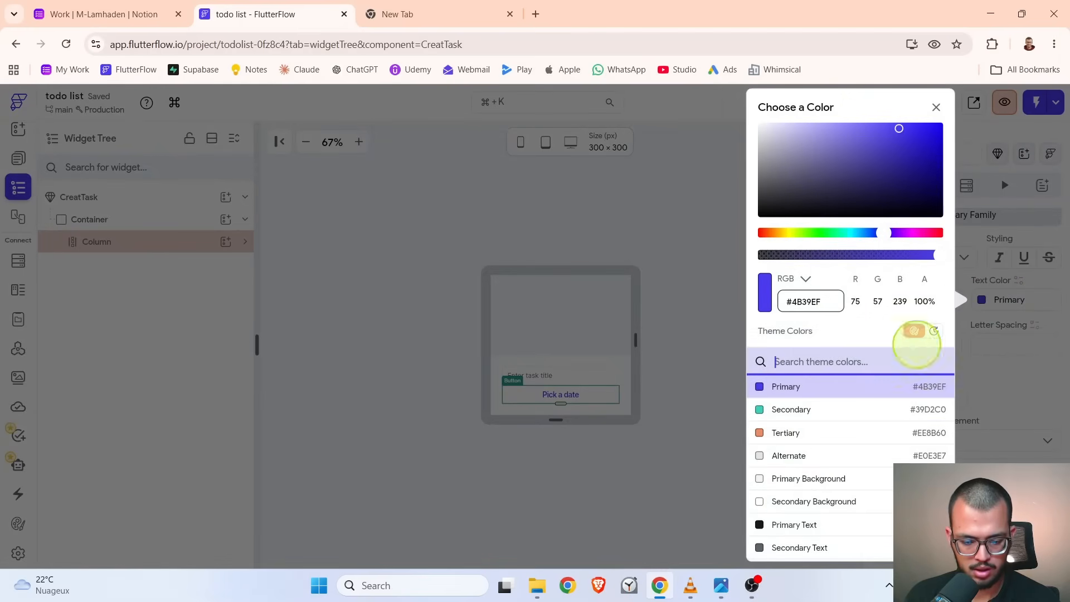
click(791, 547)
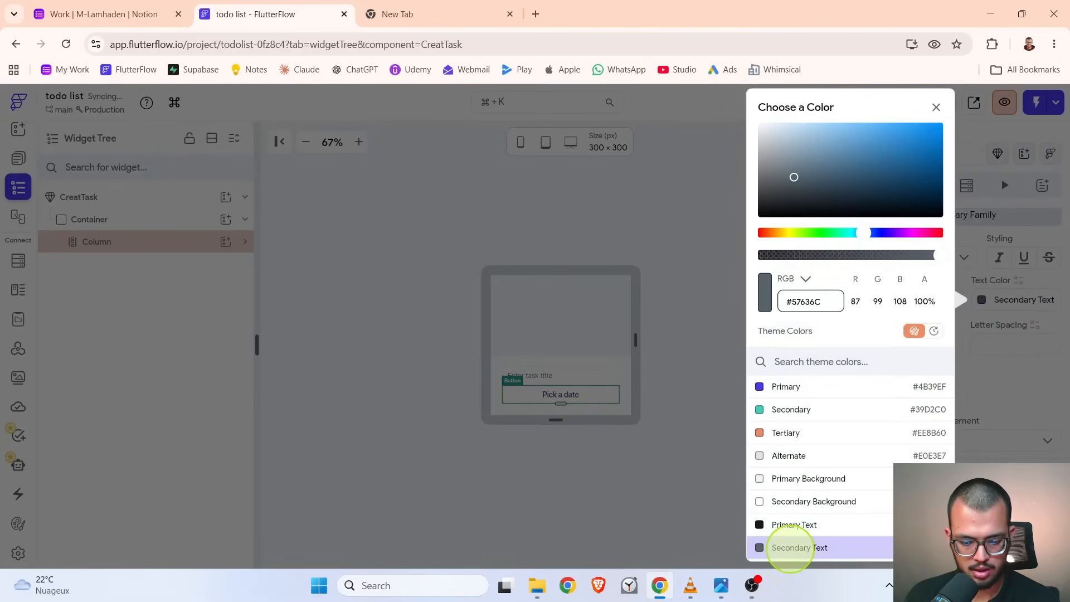
click(789, 455)
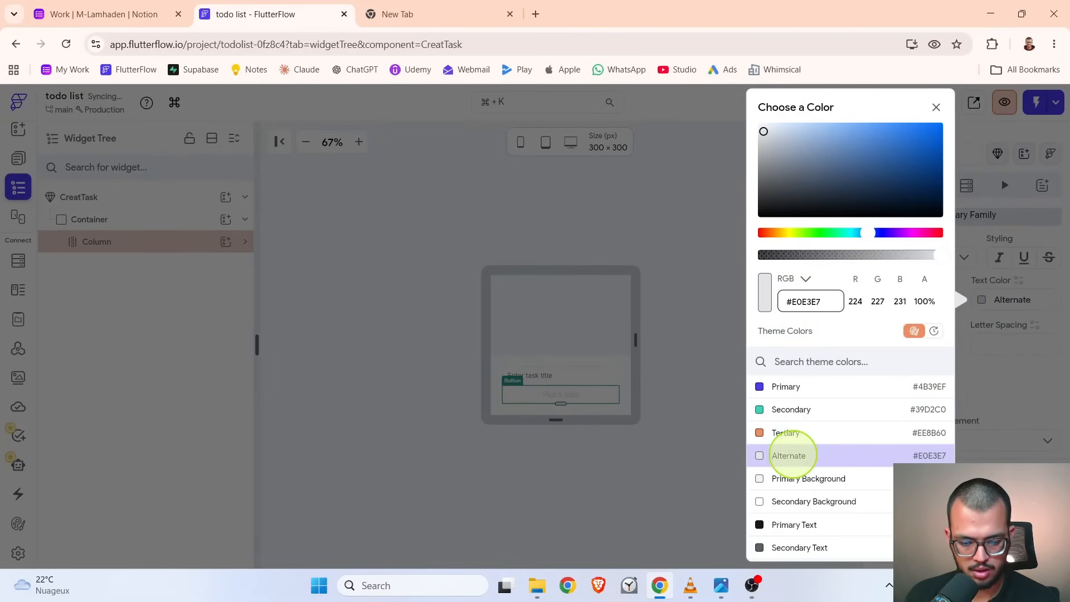
click(800, 548)
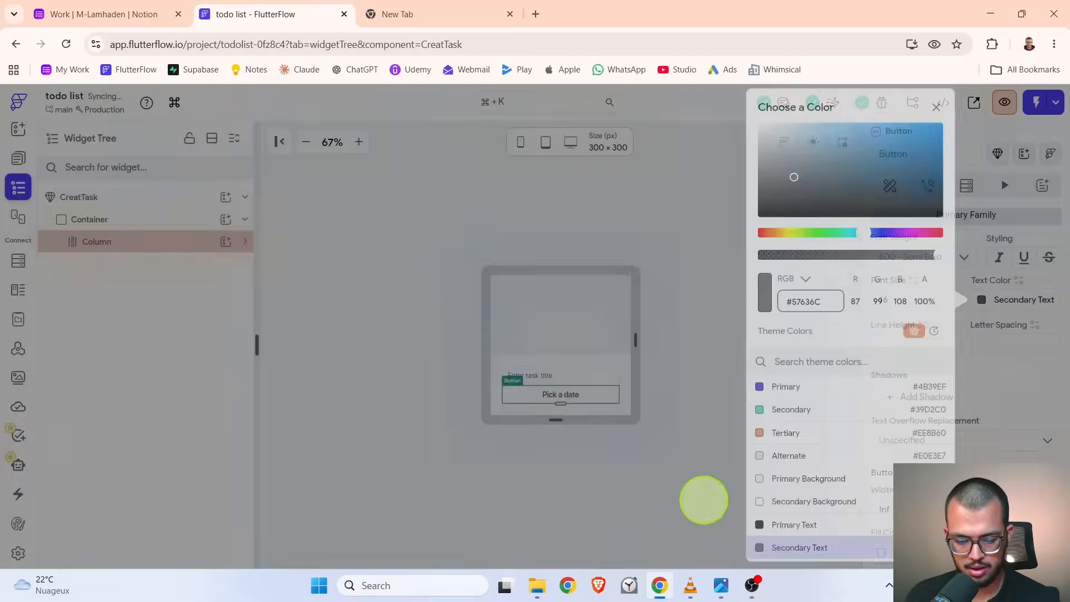
click(702, 493)
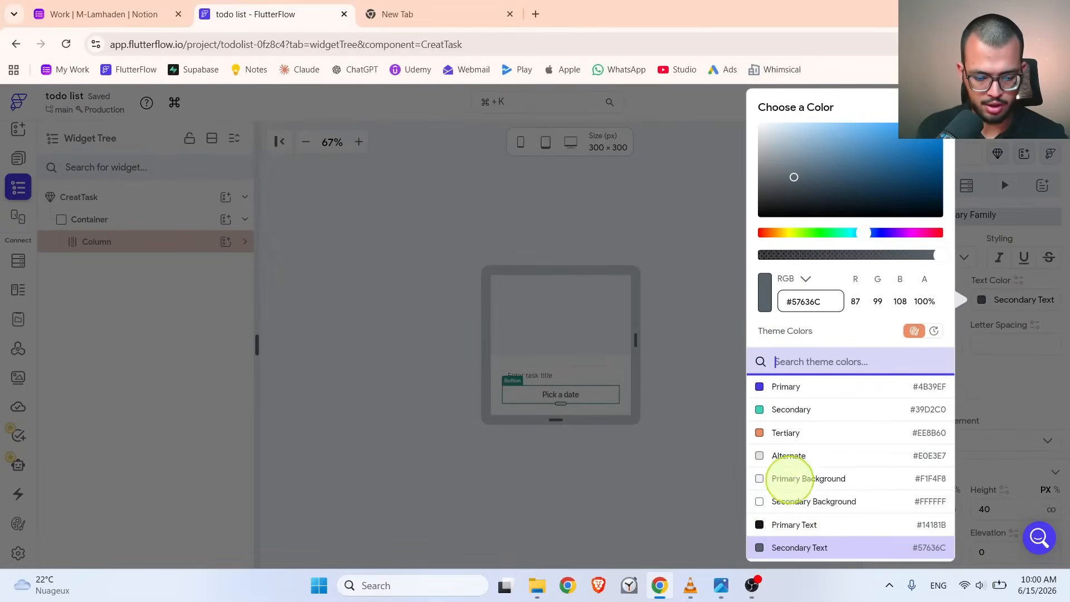
click(981, 299)
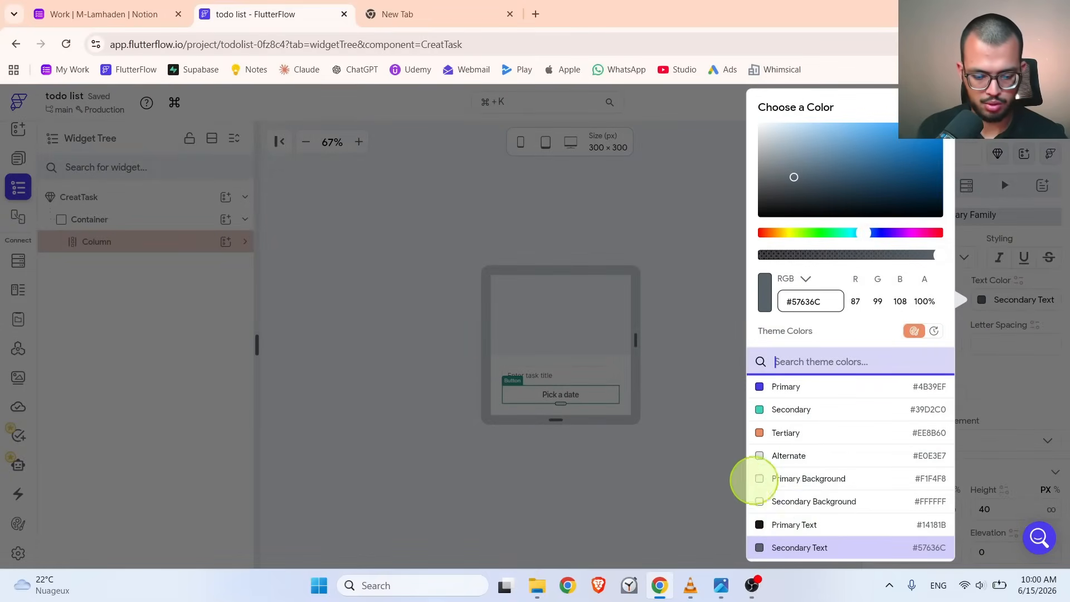
click(718, 468)
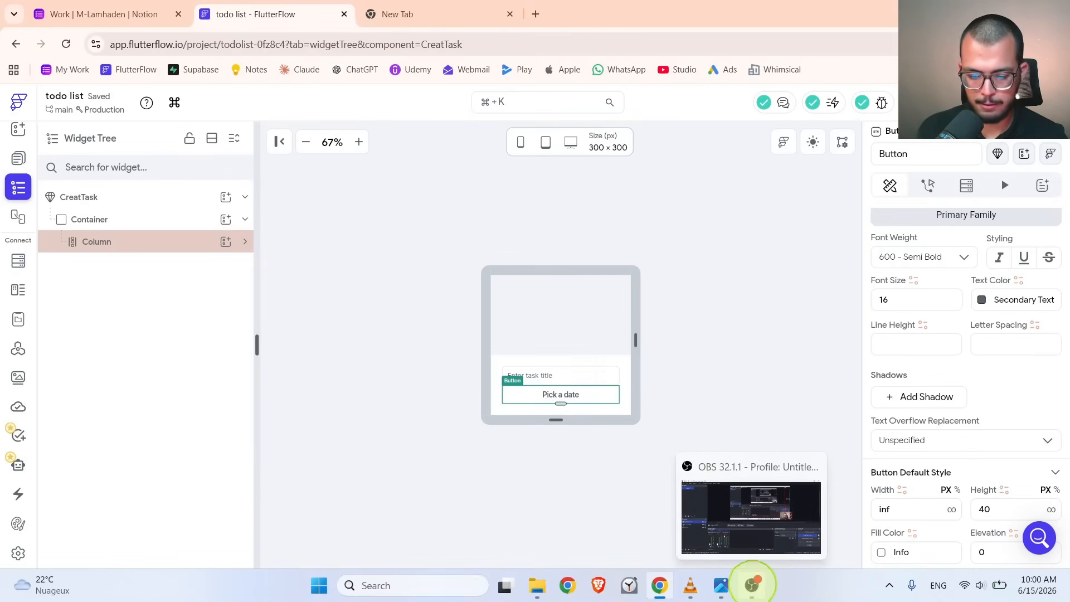
- Add a second Button to the Column, below the "Pick a date" button
click(245, 241)
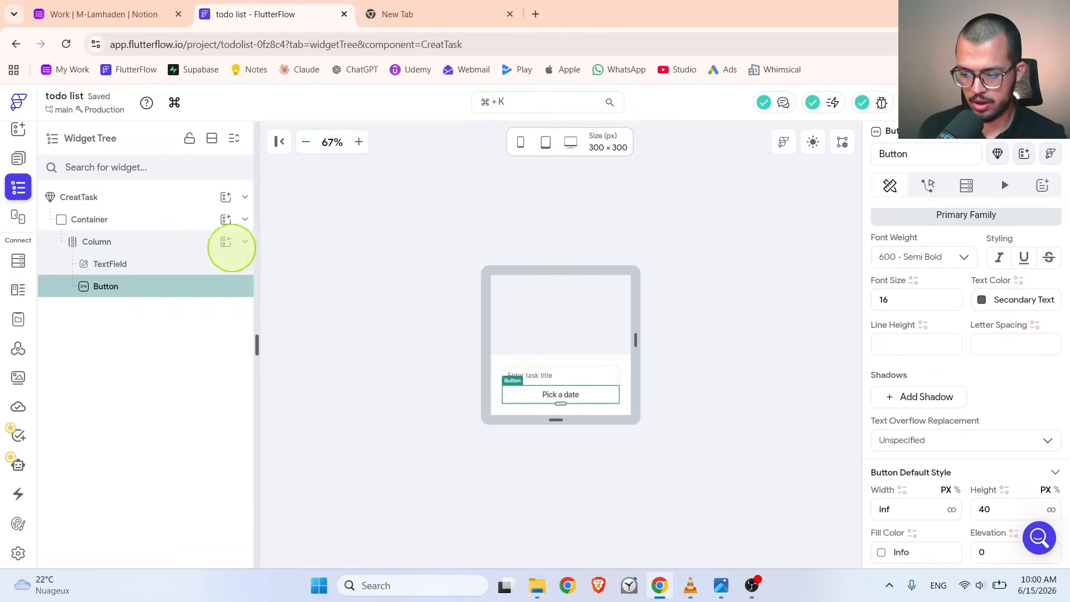
click(226, 241)
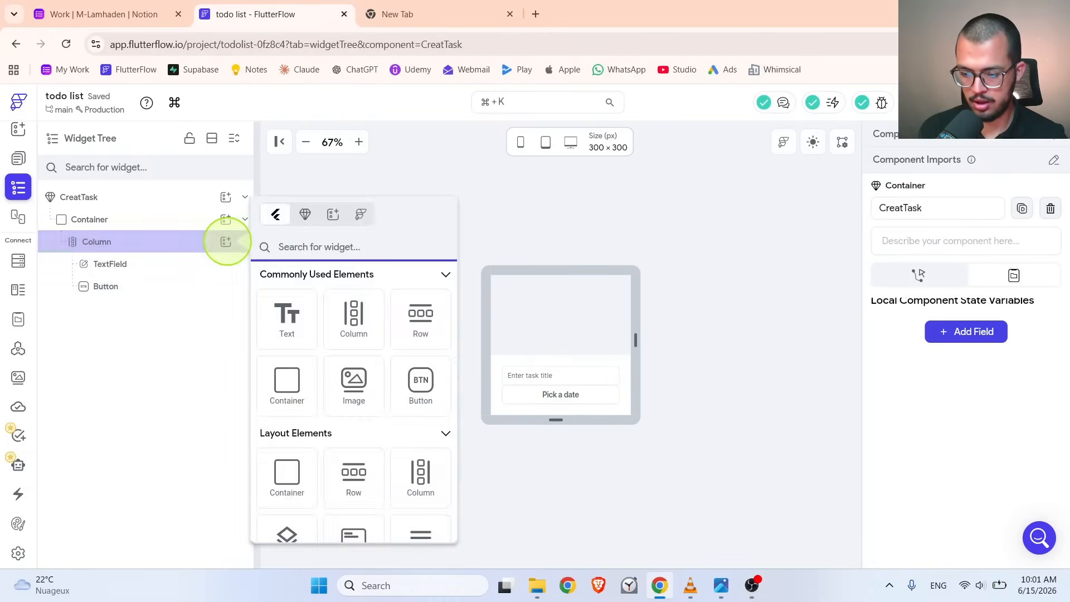
click(225, 241)
click(226, 241)
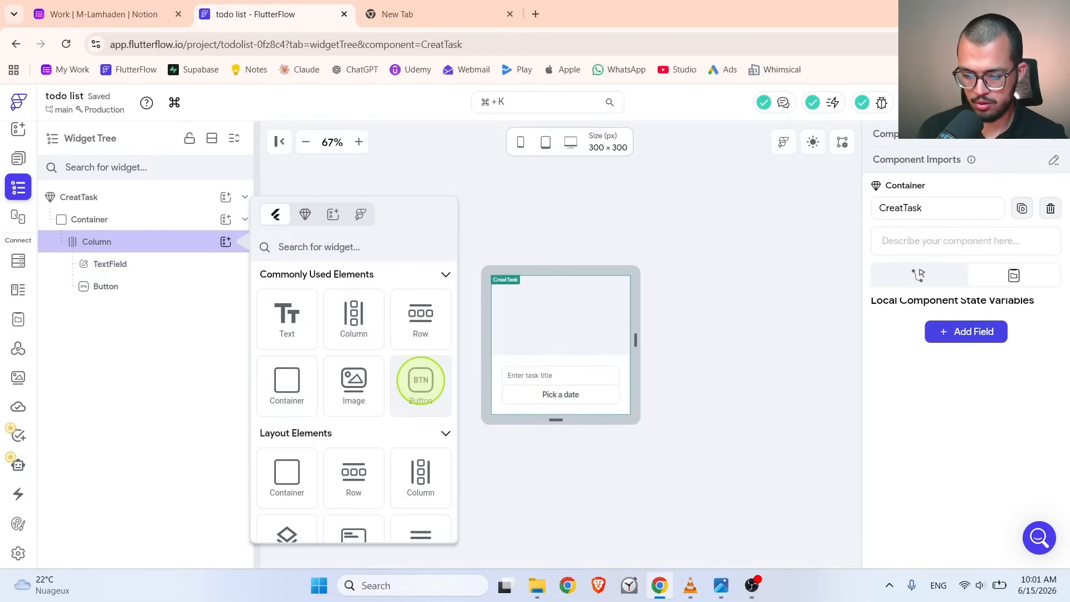
click(421, 380)
scroll(937, 335, down, 8)
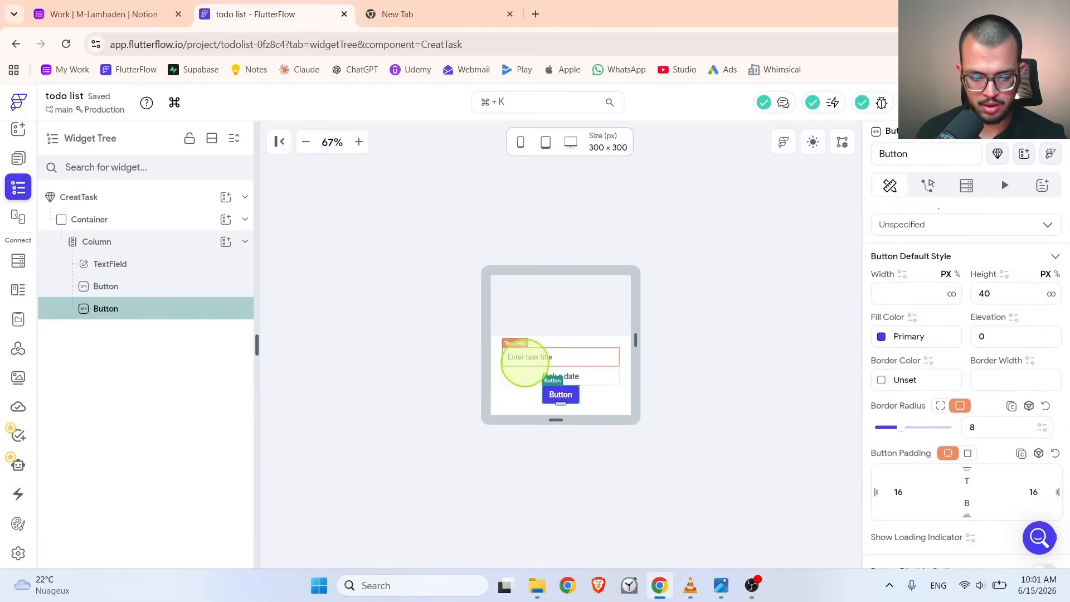
- Set the new button's text to "Create task"
click(525, 362)
click(540, 378)
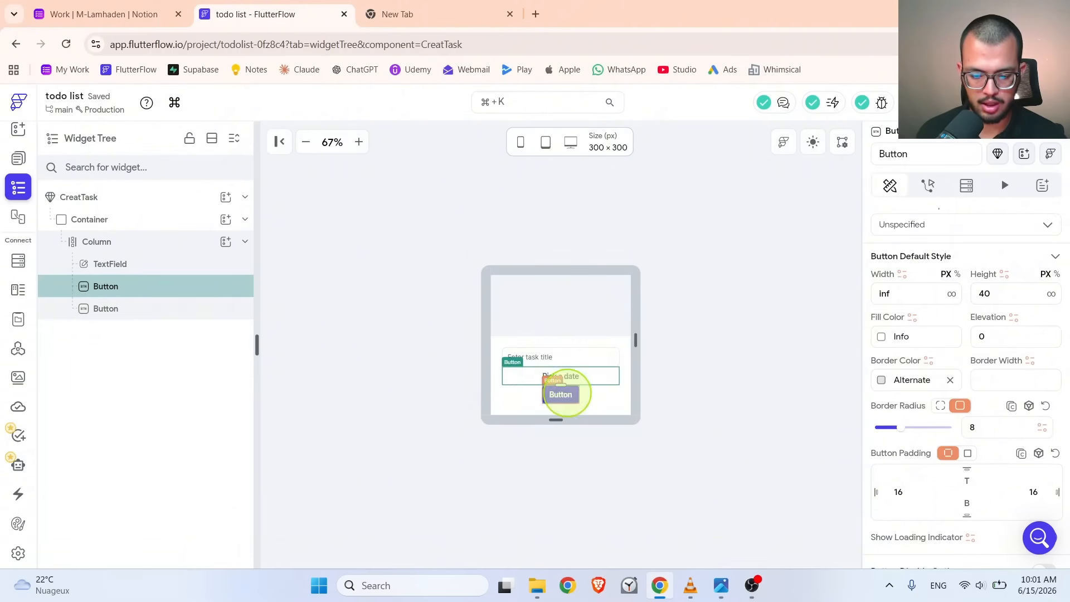
click(561, 393)
scroll(1031, 346, up, 10)
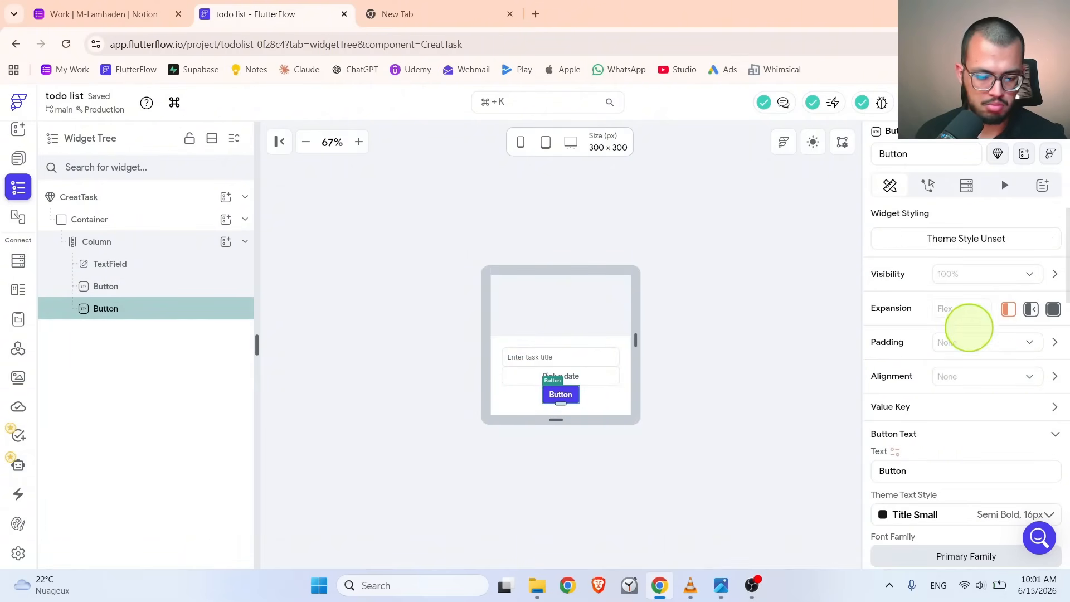
scroll(964, 325, down, 5)
scroll(964, 325, down, 3)
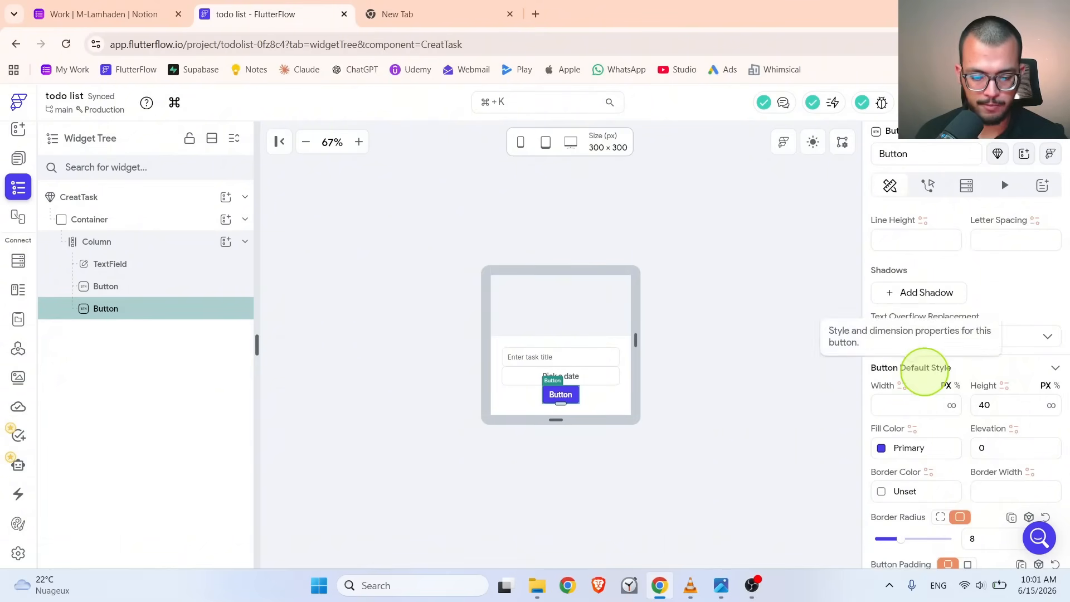
scroll(962, 382, down, 4)
scroll(955, 382, up, 10)
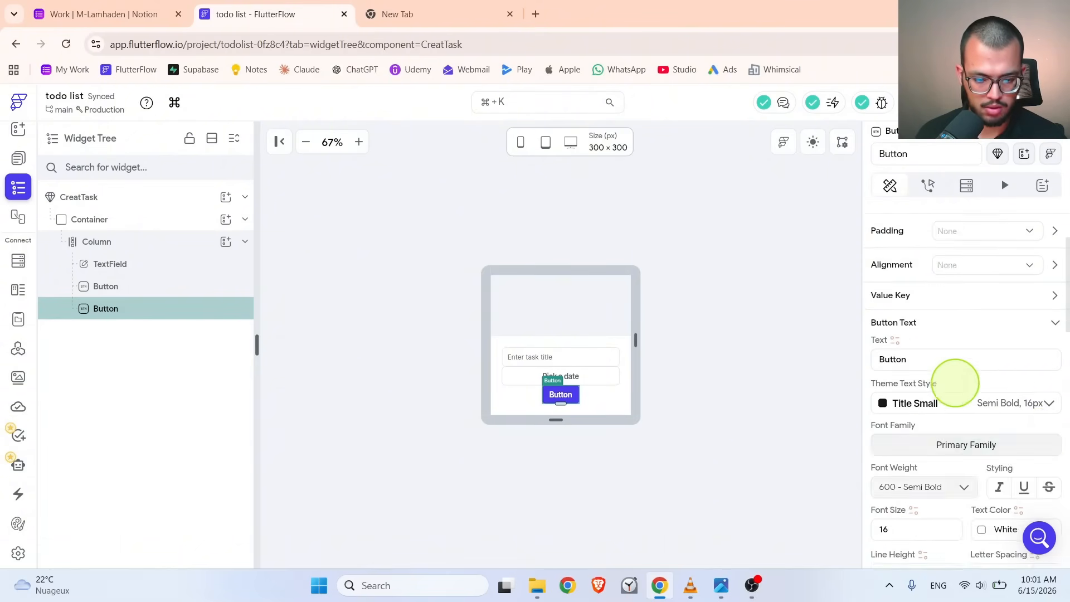
scroll(915, 470, down, 3)
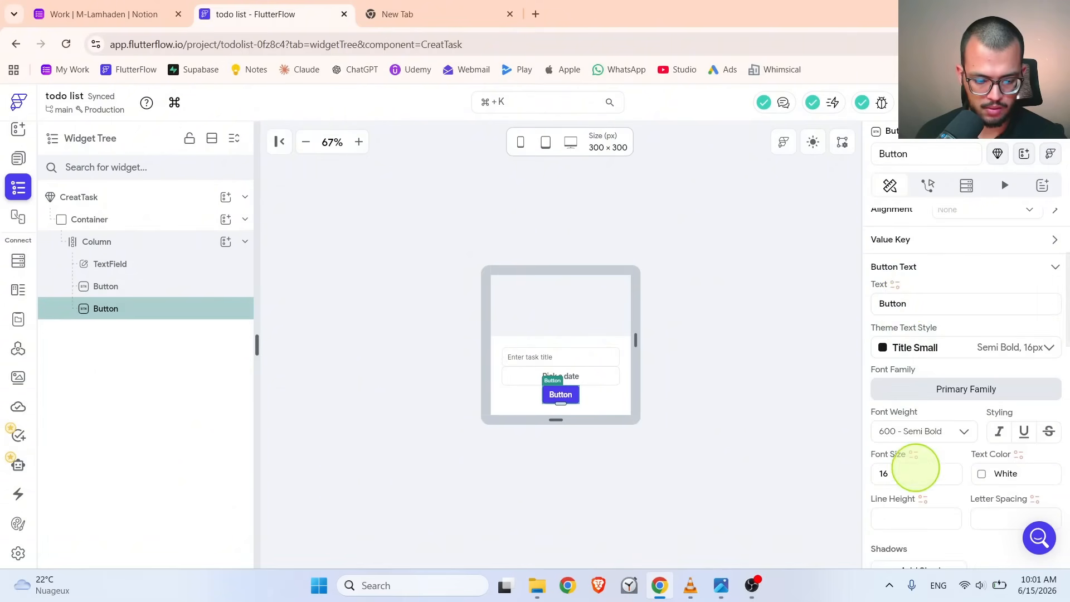
double_click(905, 303)
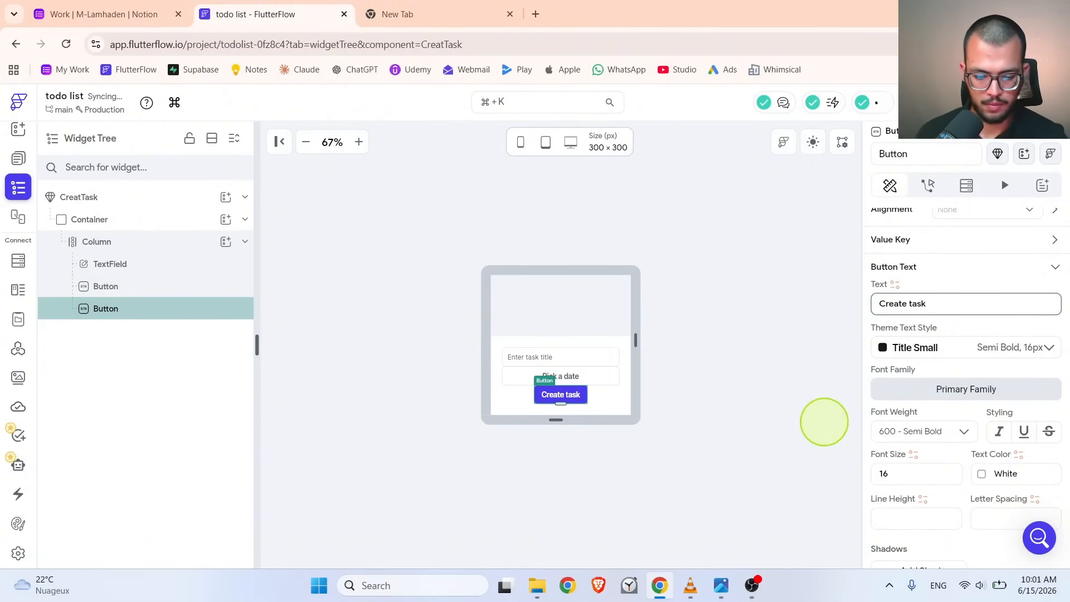
- Set the "Create task" button's width to infinite and its height to 45 px
scroll(956, 396, down, 5)
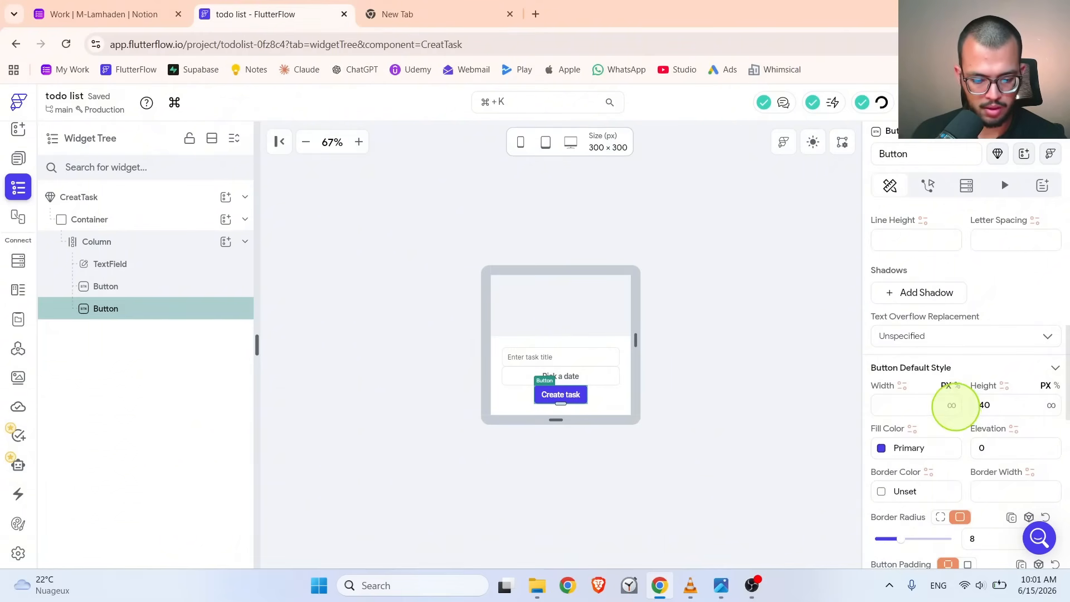
click(951, 405)
key(Tab)
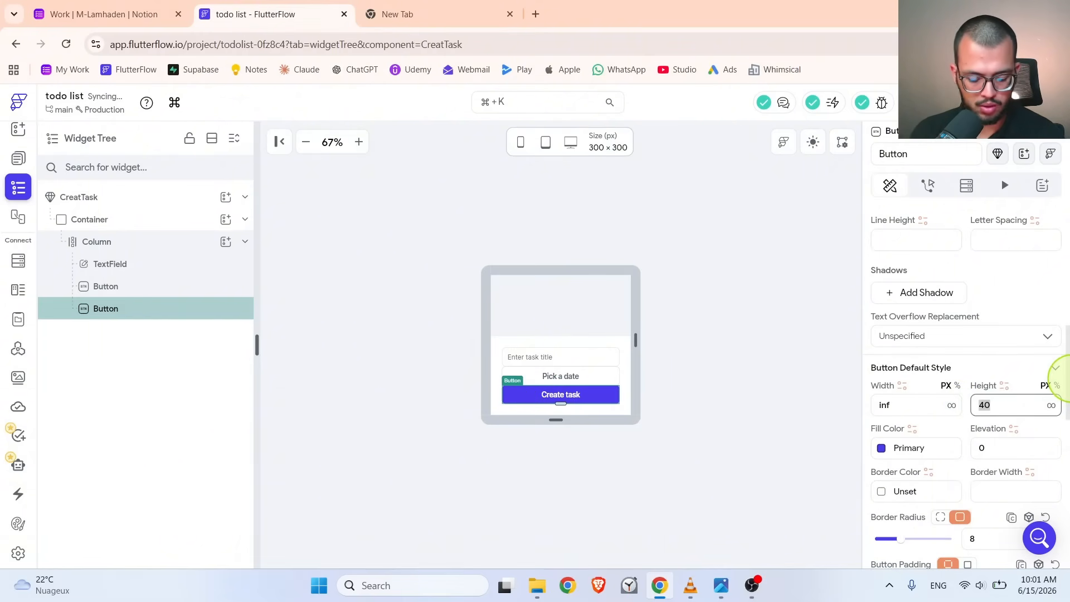
text(5)
key(BackSpace)
text(45)
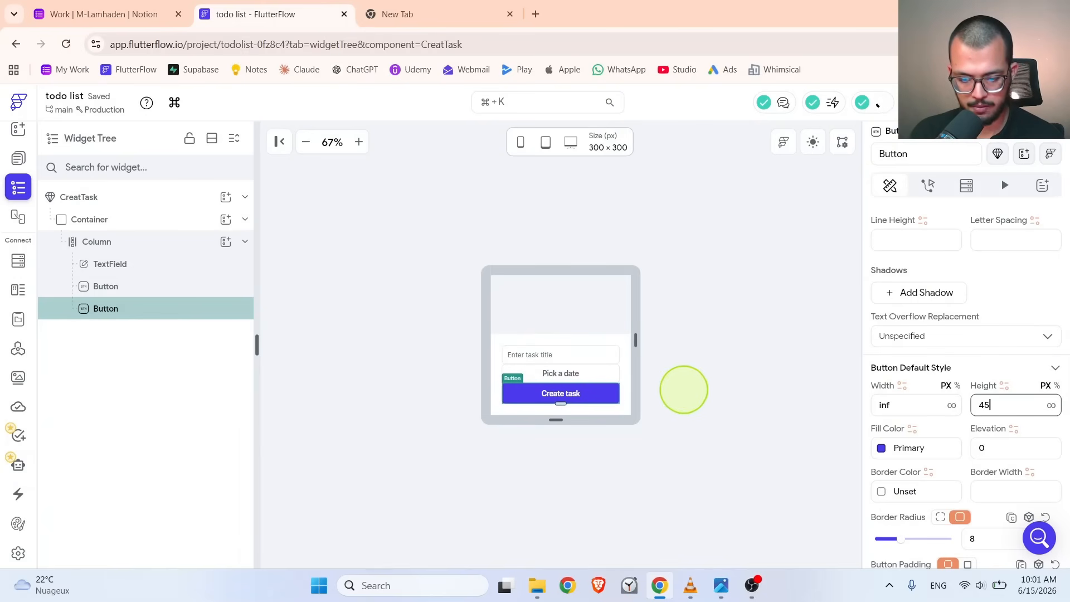
- Set the "Pick a date" button's font weight to 400 - Normal
click(565, 376)
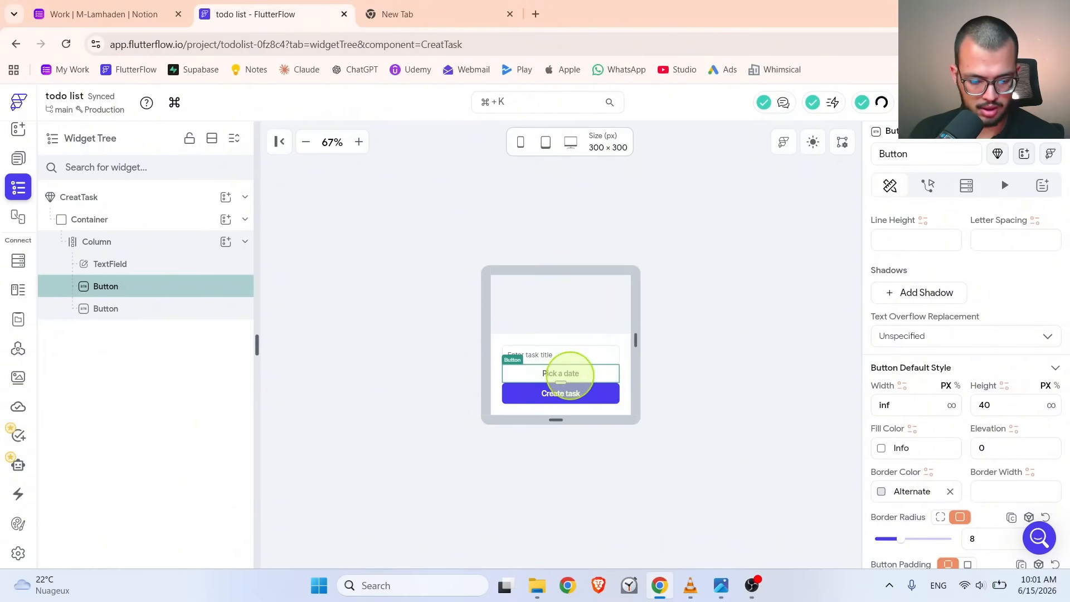
scroll(1000, 315, down, 5)
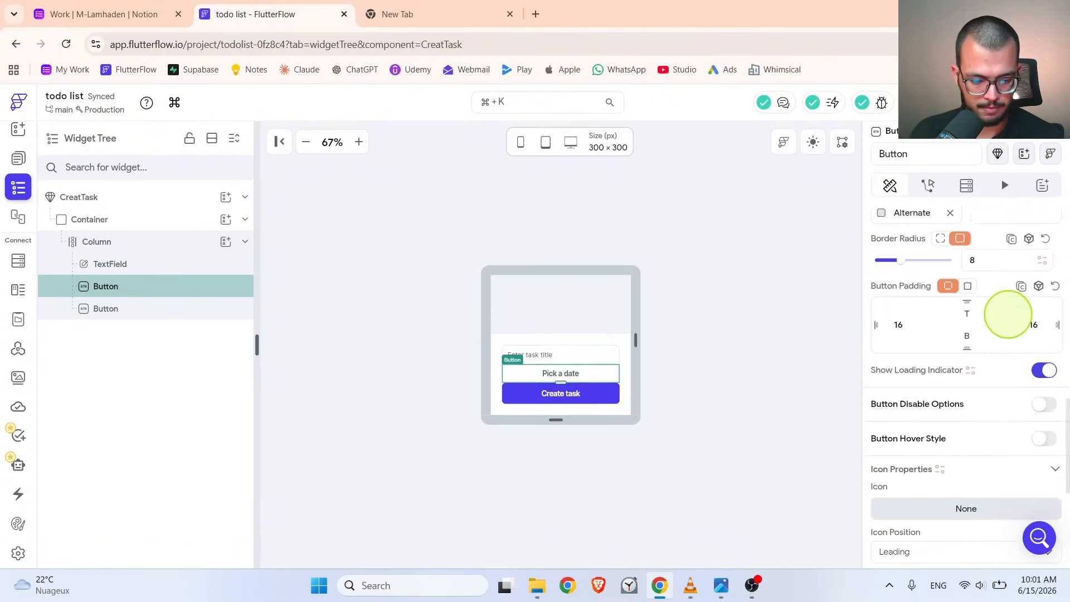
scroll(1007, 315, up, 10)
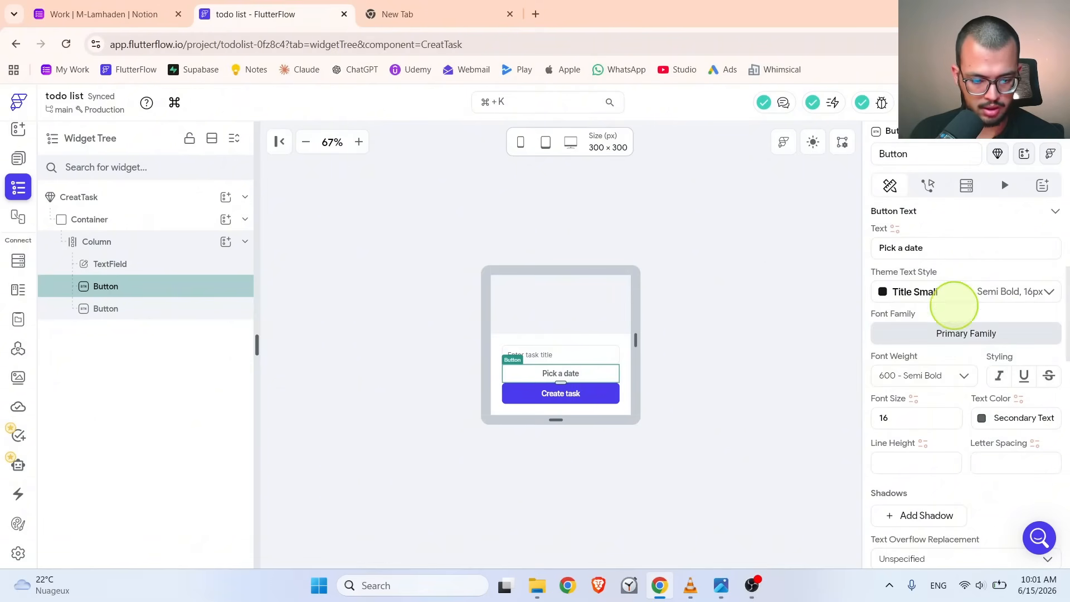
click(920, 375)
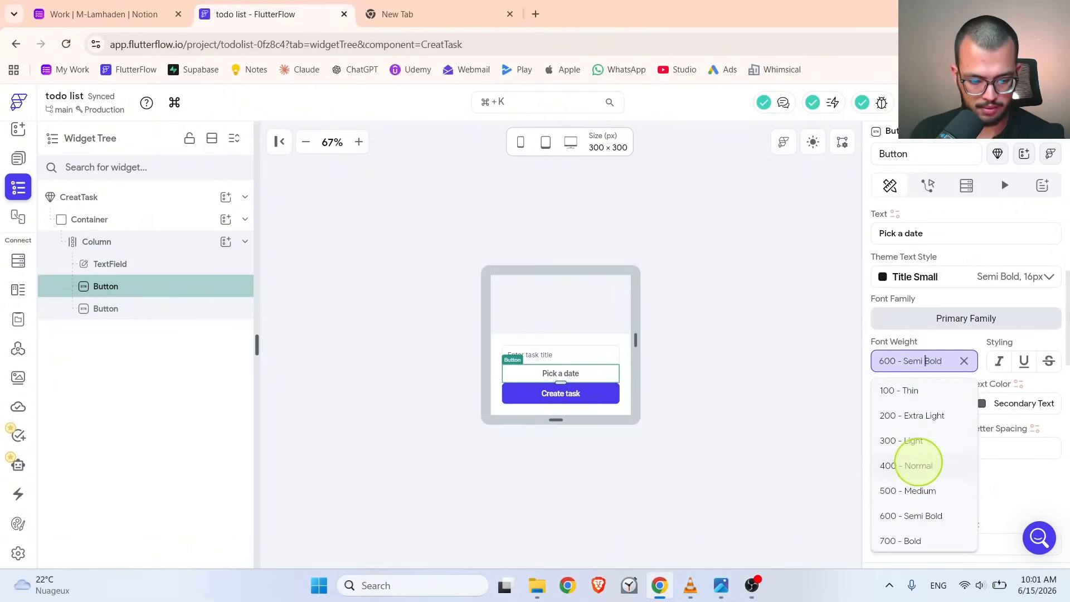
click(917, 465)
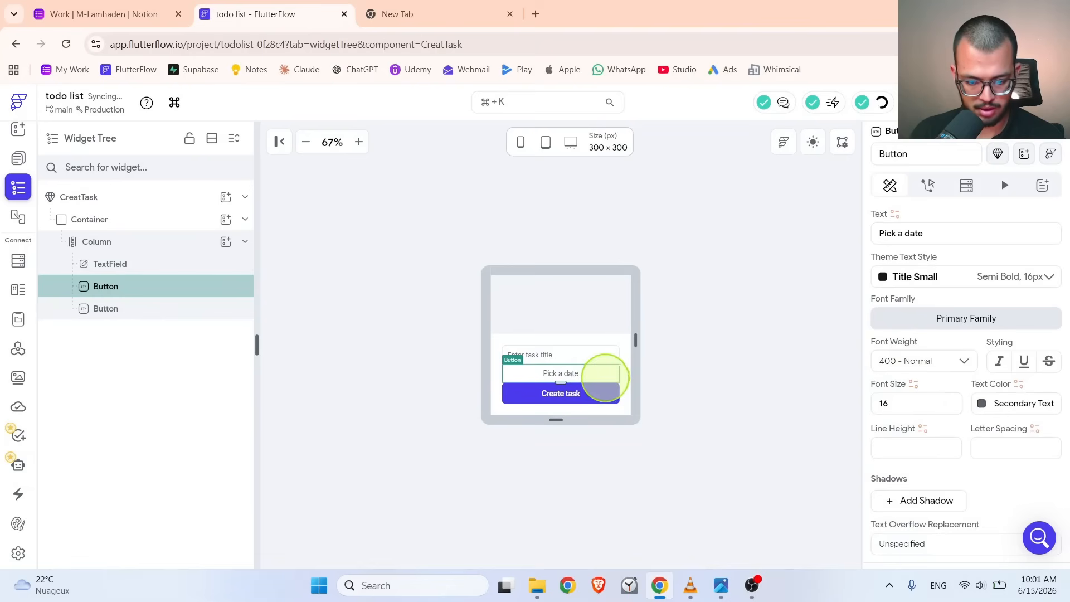
- Set the items spacing of the Column holding the title field and both buttons to 8
click(549, 396)
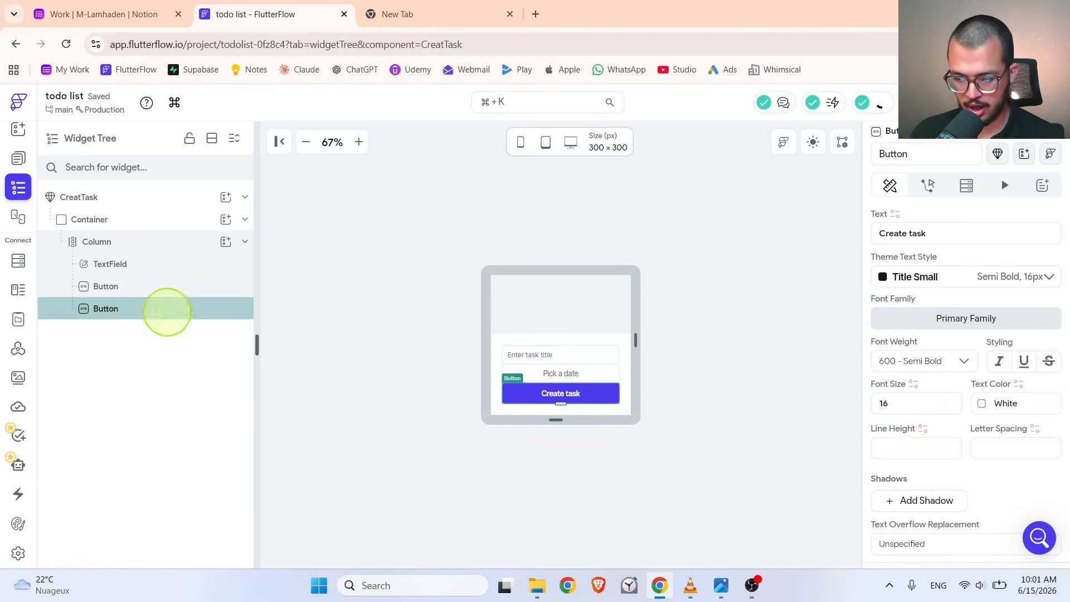
click(122, 241)
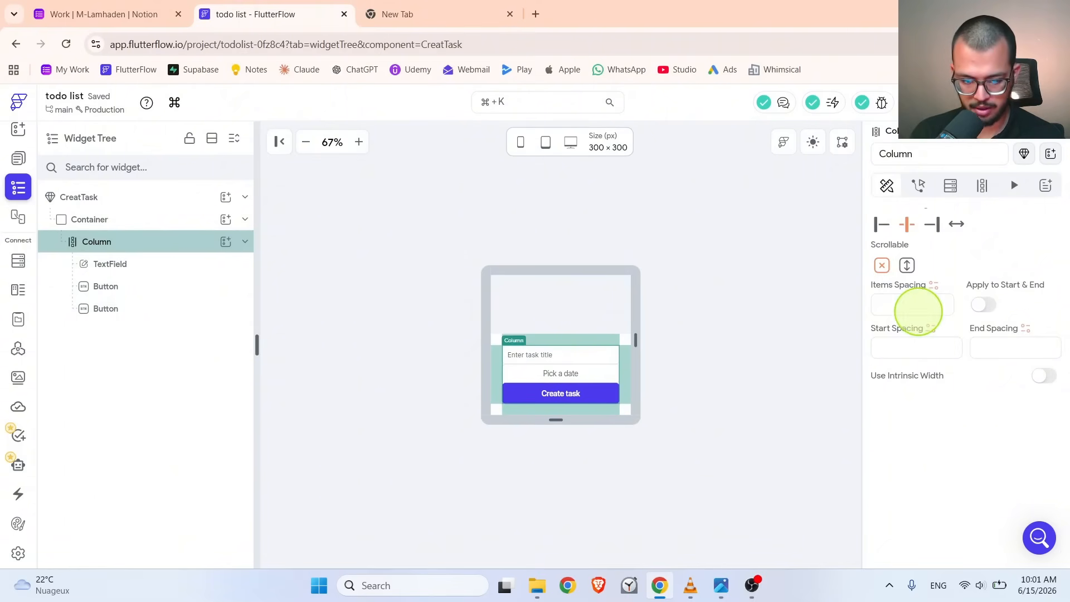
text(4)
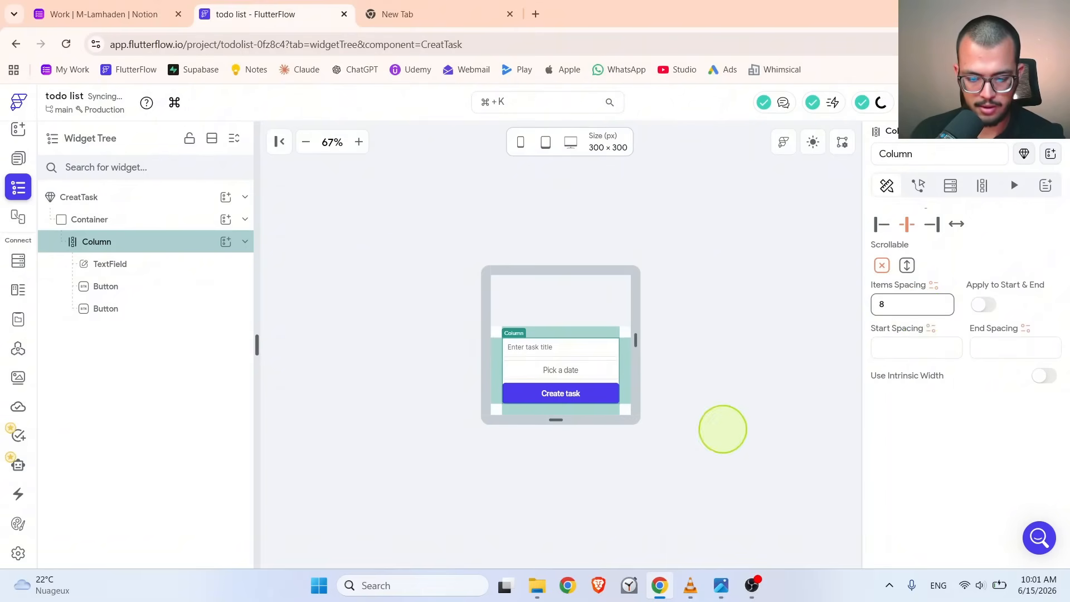
click(708, 430)
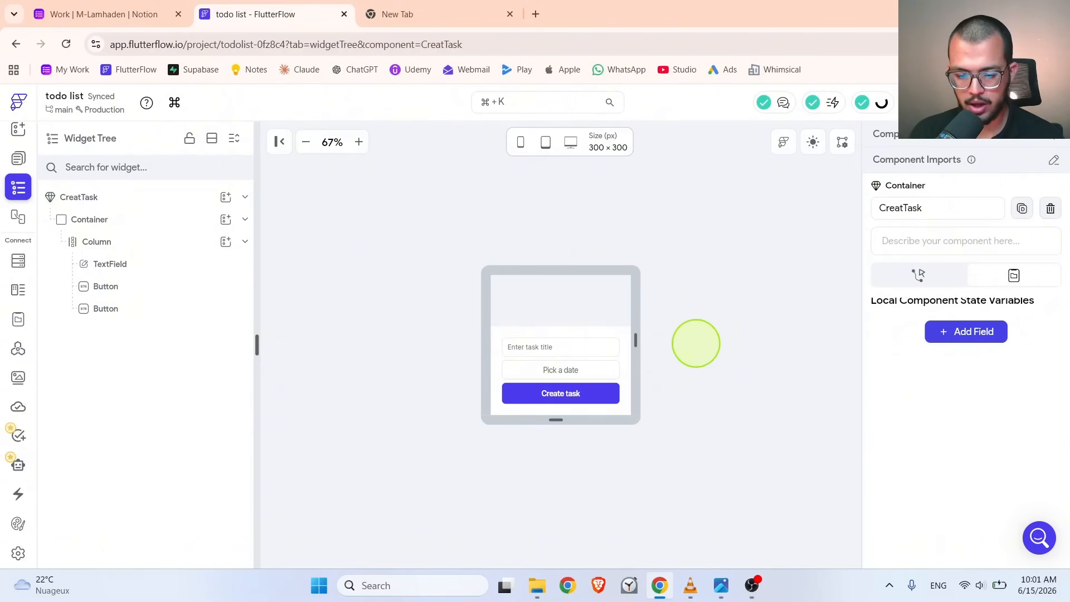
click(245, 219)
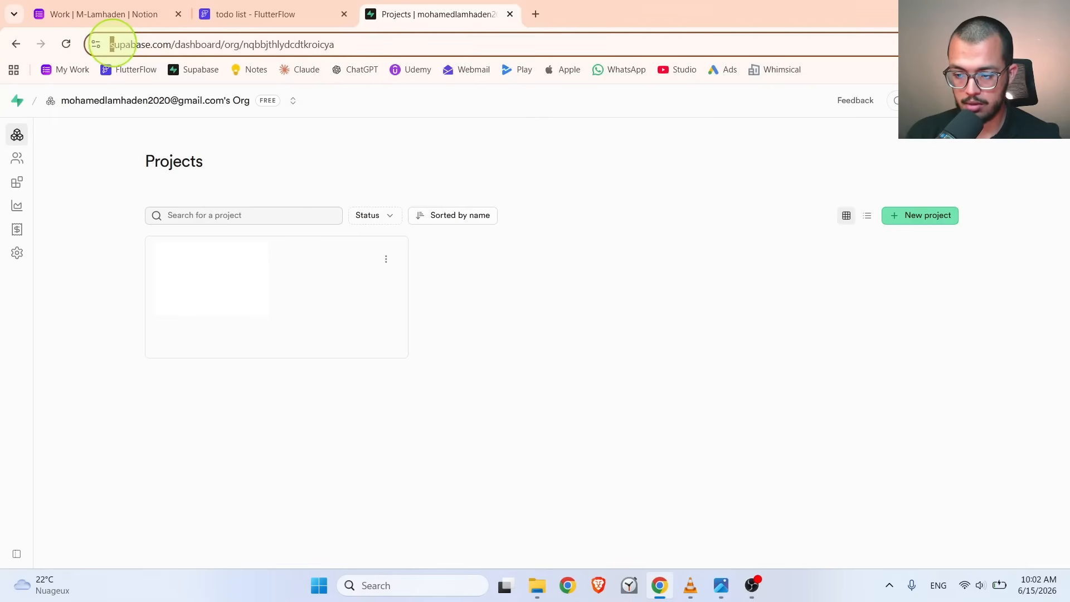
drag(104, 43, 201, 45)
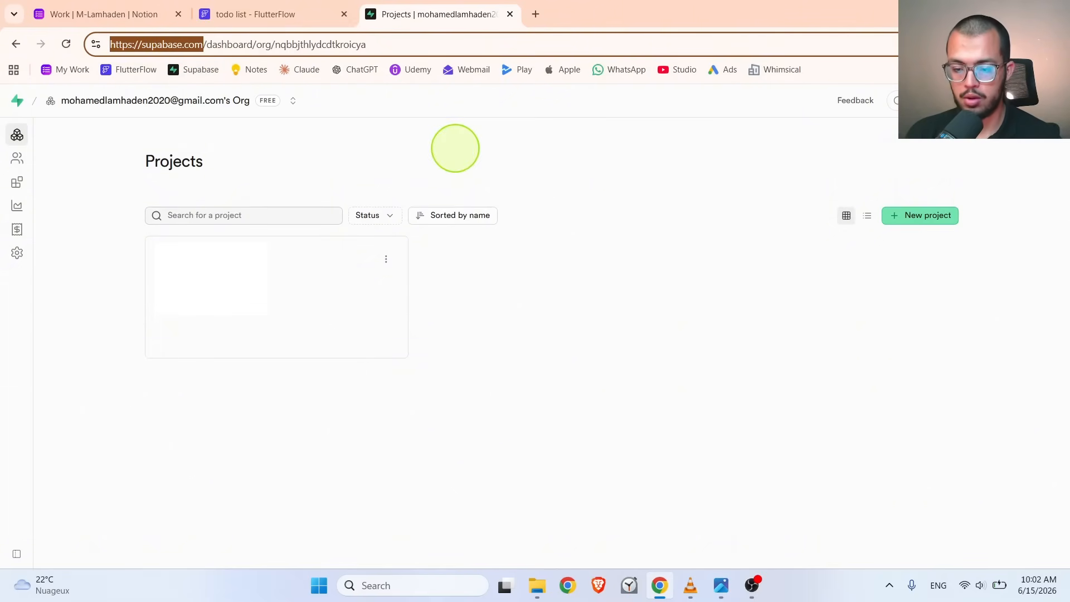
click(456, 148)
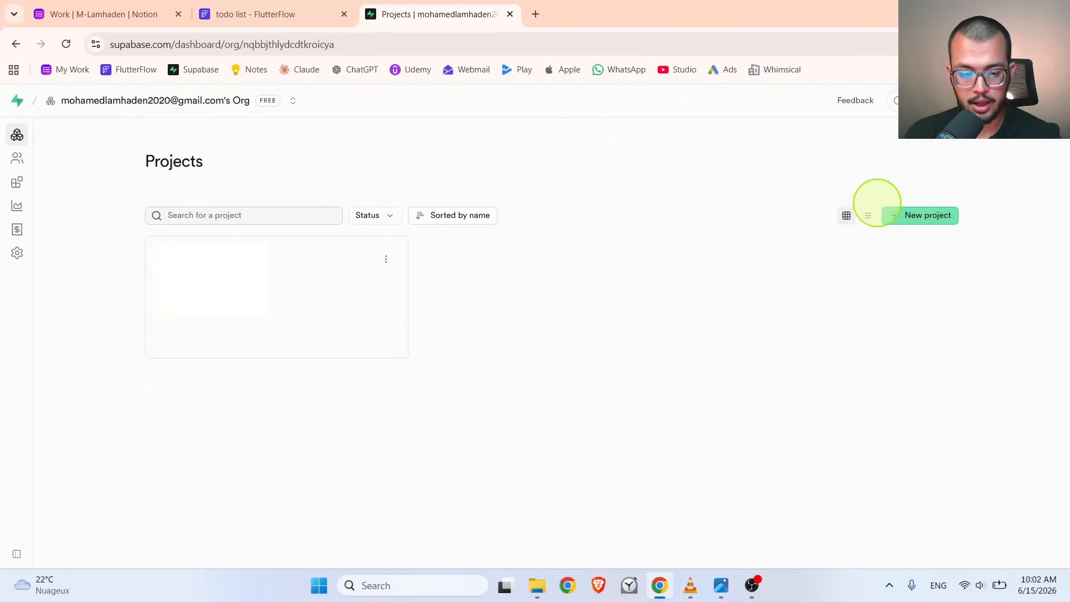
- Start a new Supabase project named "todo list" and fill in the database password with the browser's suggested strong password
click(919, 215)
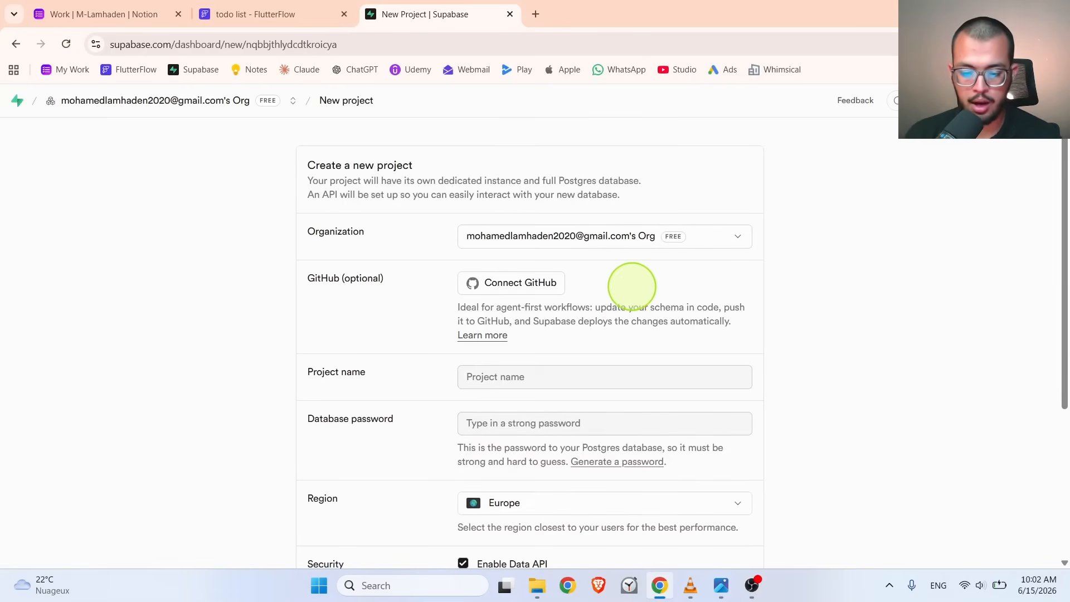
click(552, 380)
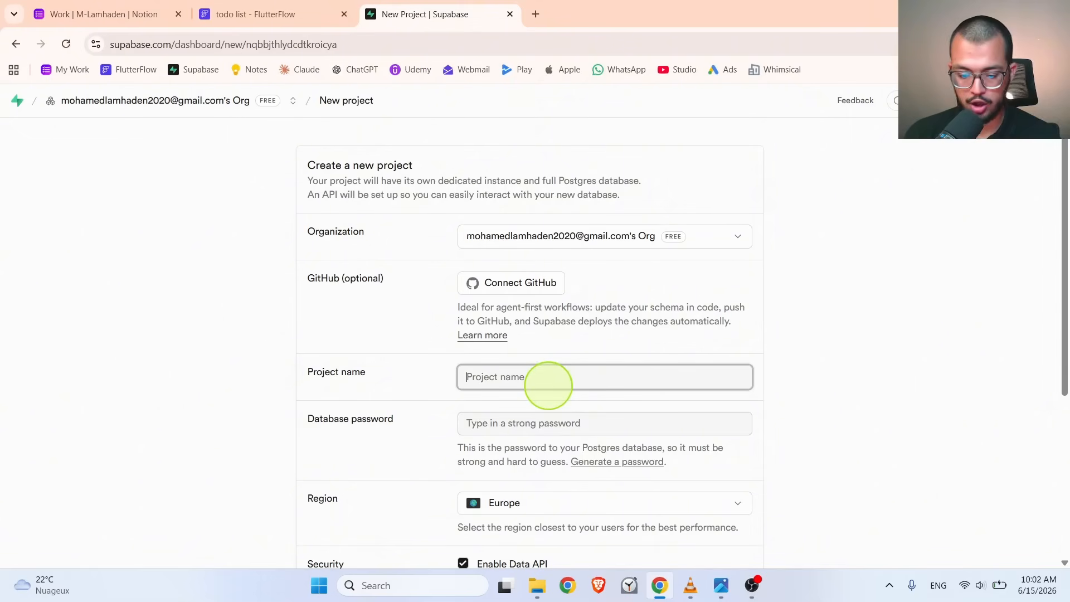
text(todo list)
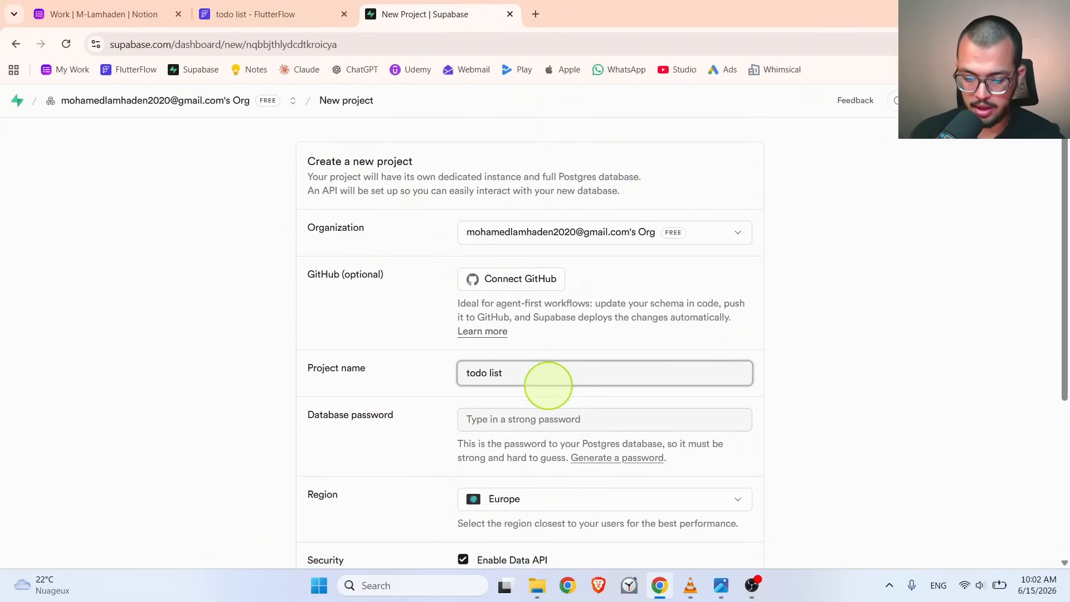
scroll(548, 382, down, 1)
click(551, 354)
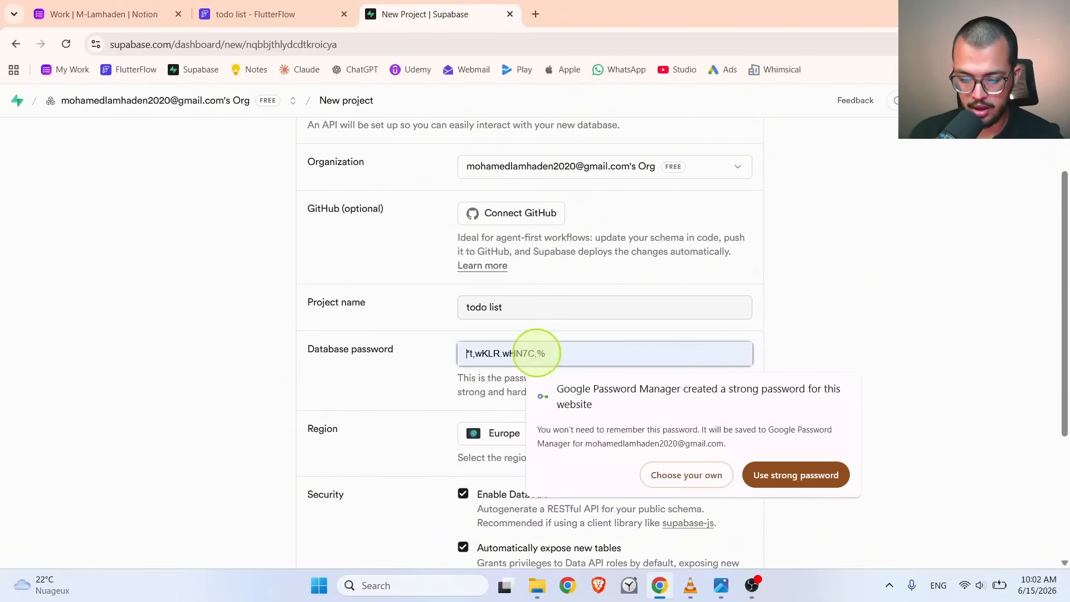
click(780, 474)
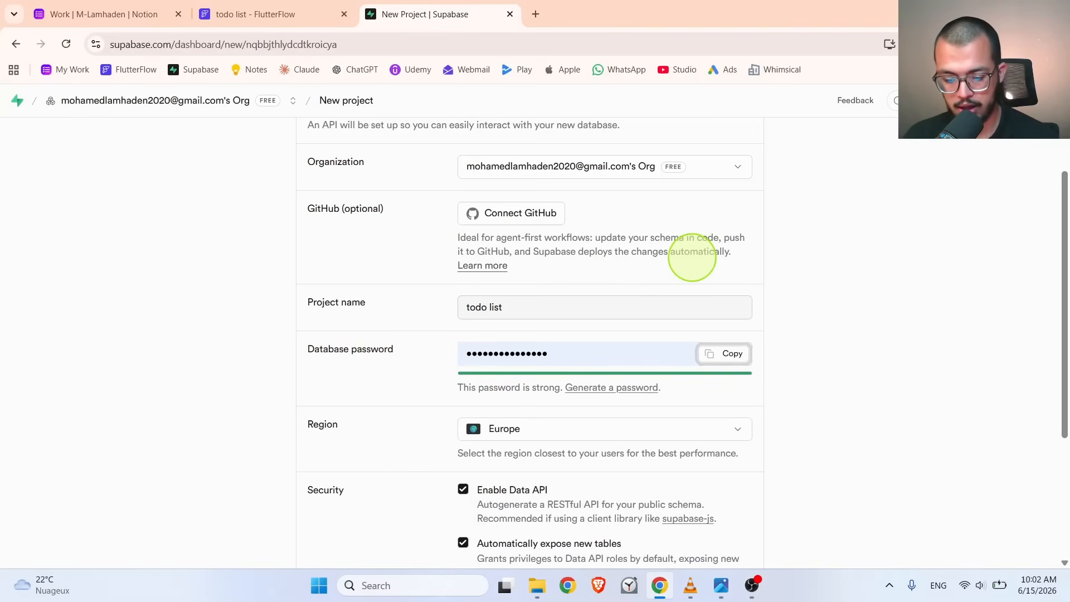
- Keep Europe as the project's region and create the project
scroll(692, 256, down, 3)
click(592, 230)
click(767, 233)
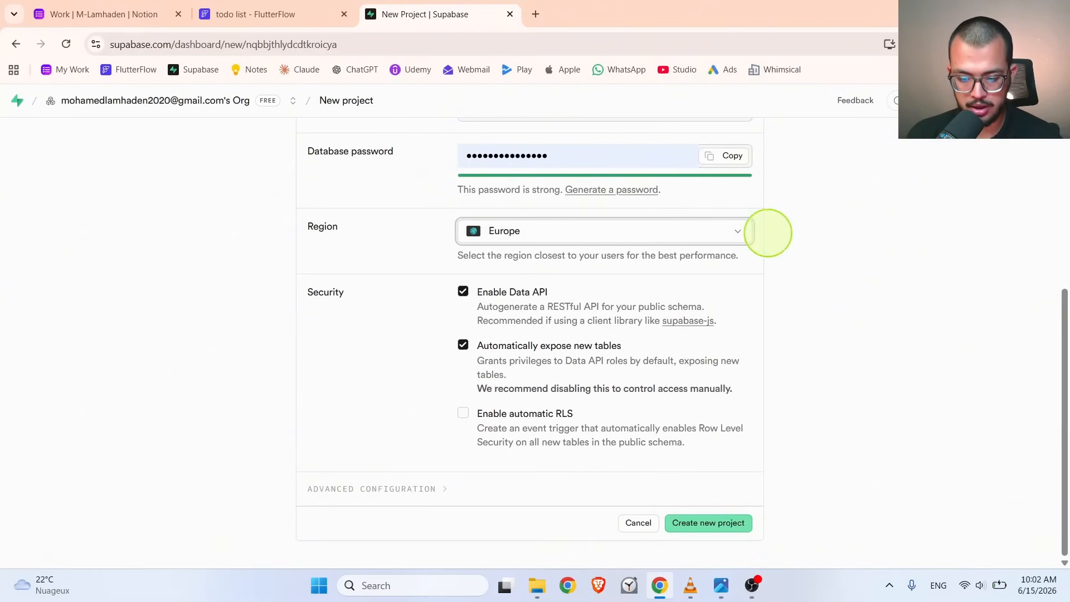
click(736, 521)
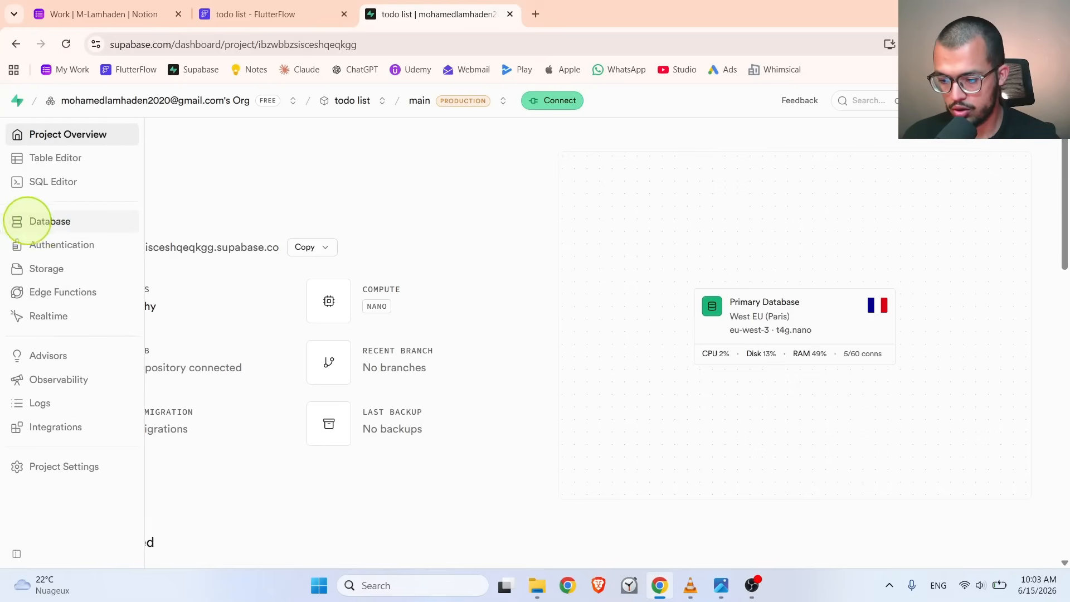
- Start a new table named "tasks" in the project's public schema
click(53, 220)
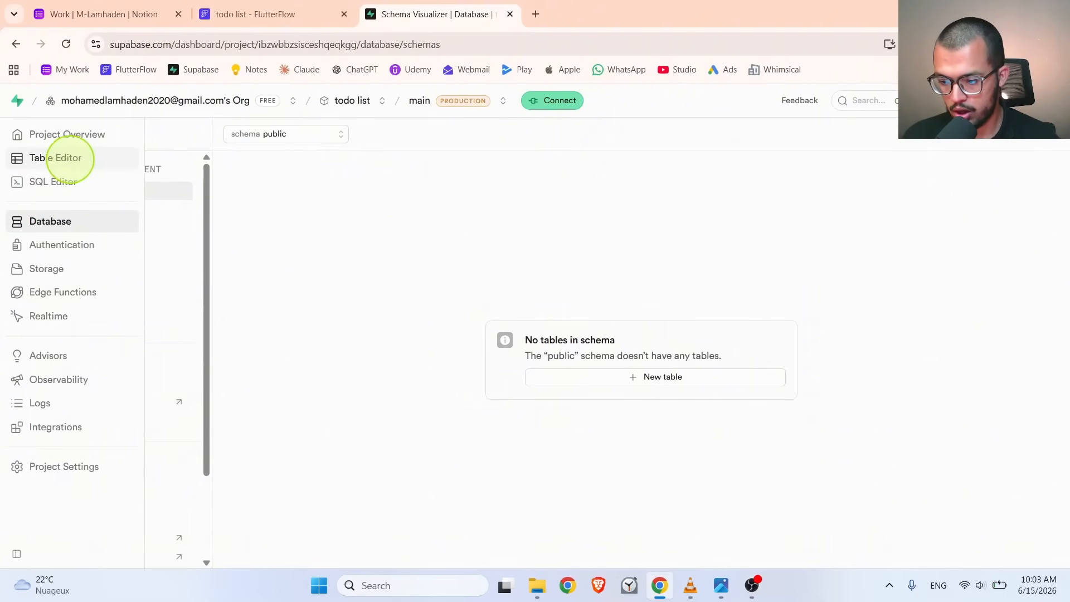
click(71, 159)
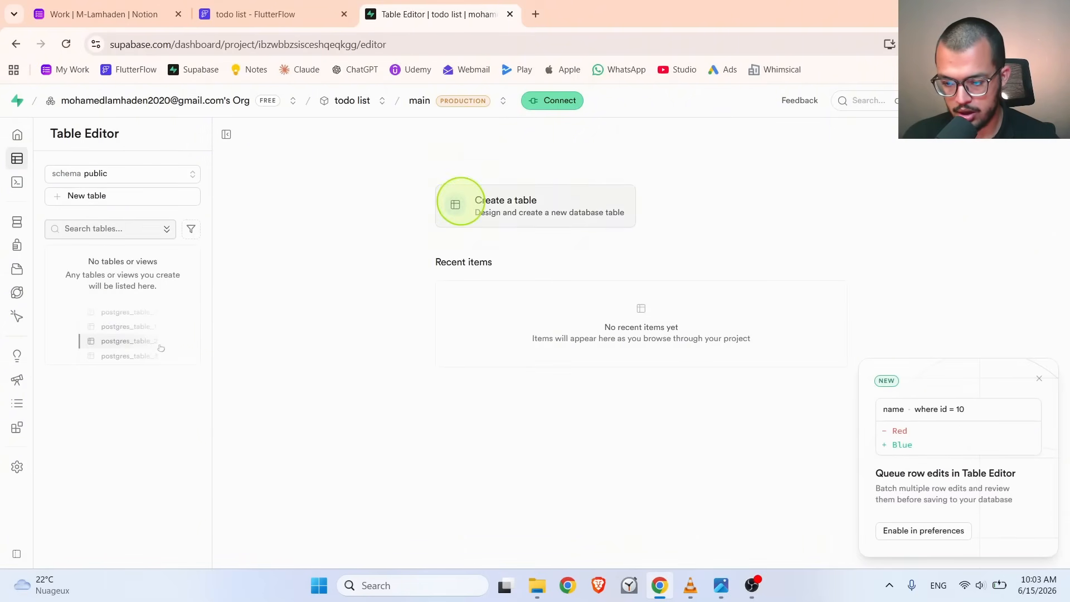
click(95, 198)
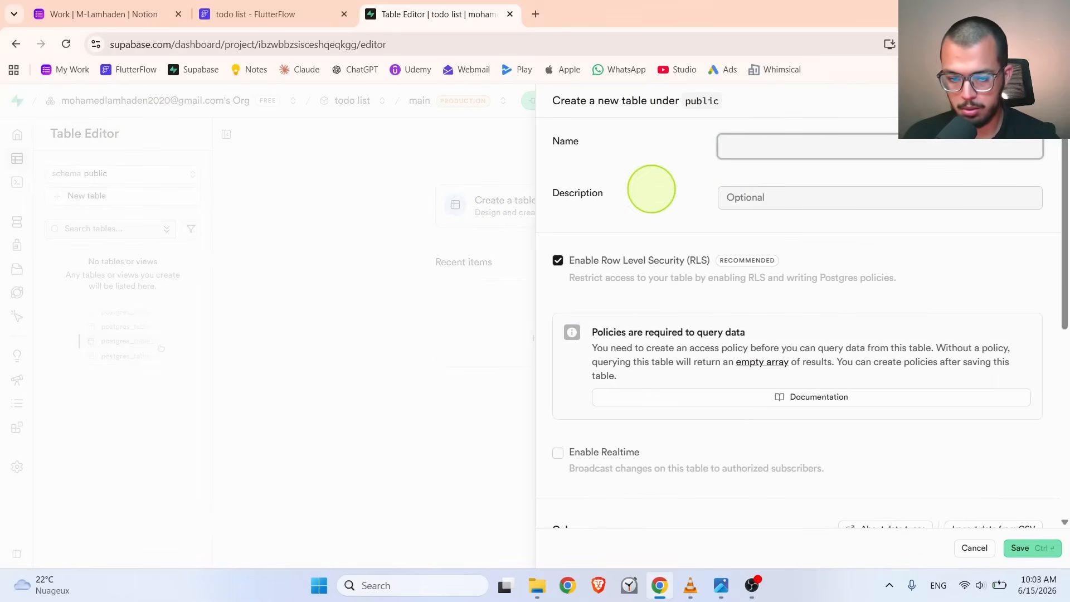
click(734, 149)
text(t)
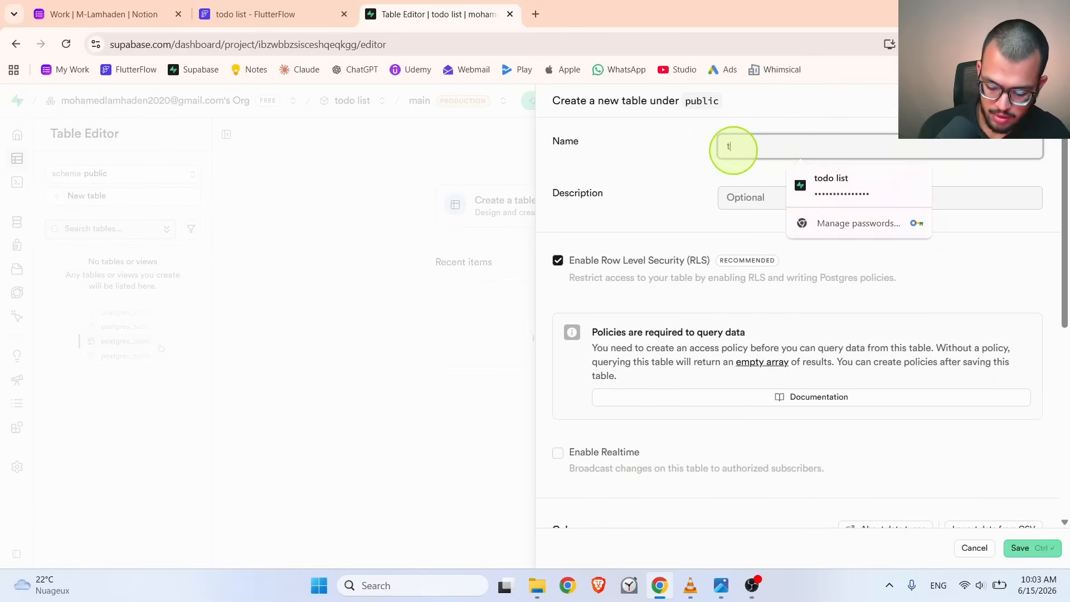
text(asks)
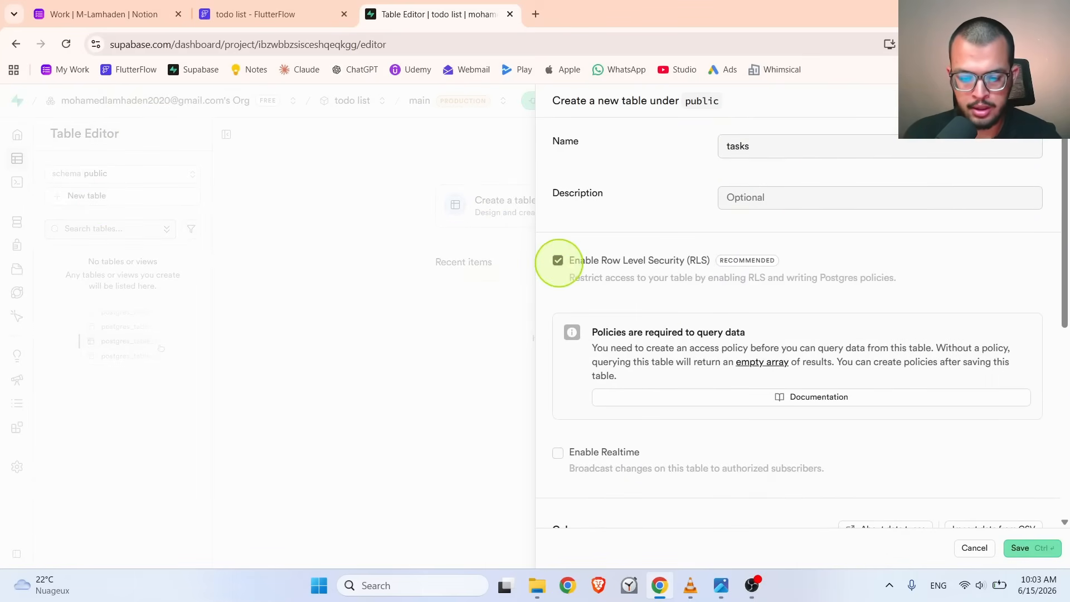
- Disable Row Level Security and enable Realtime for the tasks table
click(557, 260)
click(631, 382)
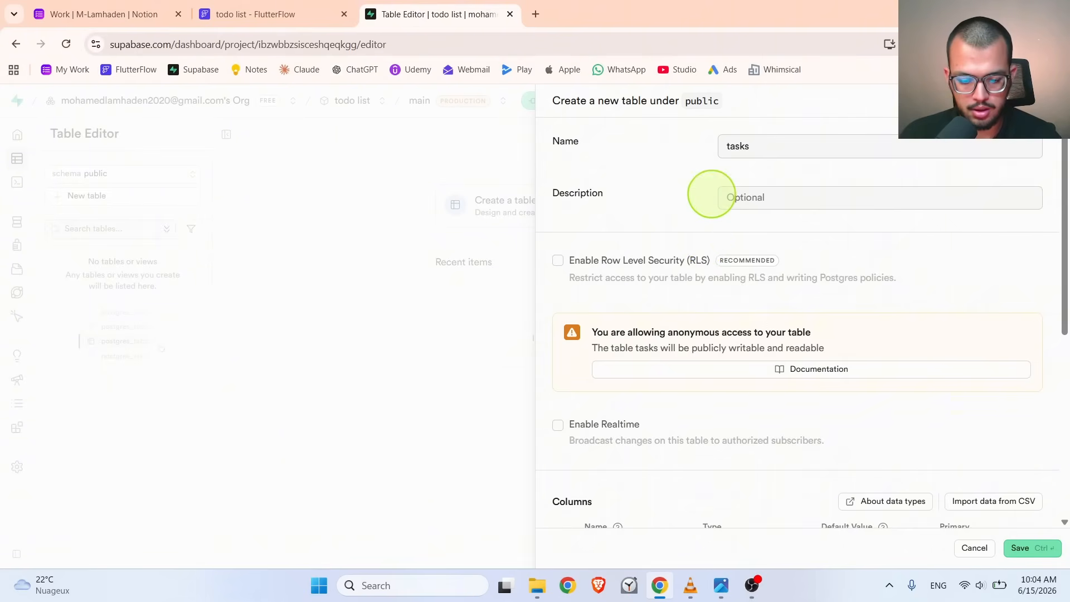
scroll(711, 196, down, 3)
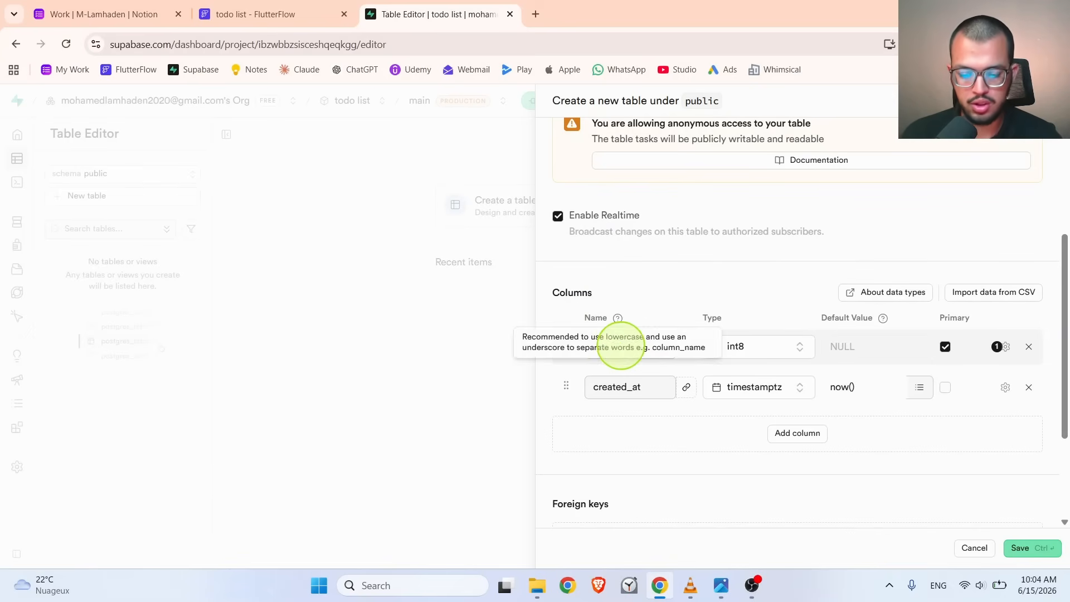
- Set the id column's type to uuid and remove the created_at column from the tasks table
double_click(625, 348)
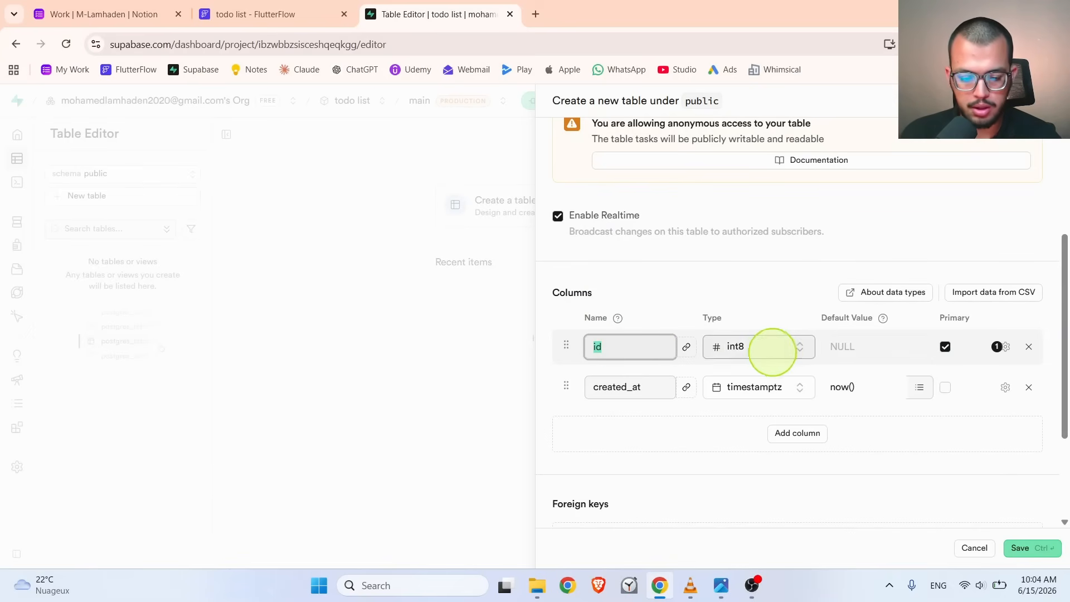
click(768, 349)
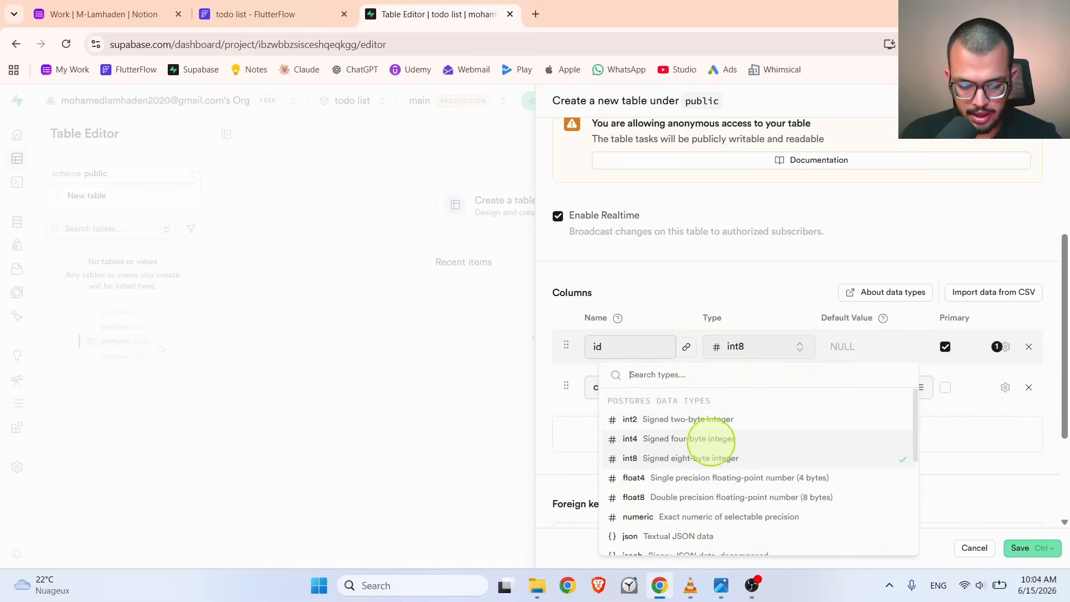
scroll(710, 438, down, 2)
scroll(686, 430, up, 2)
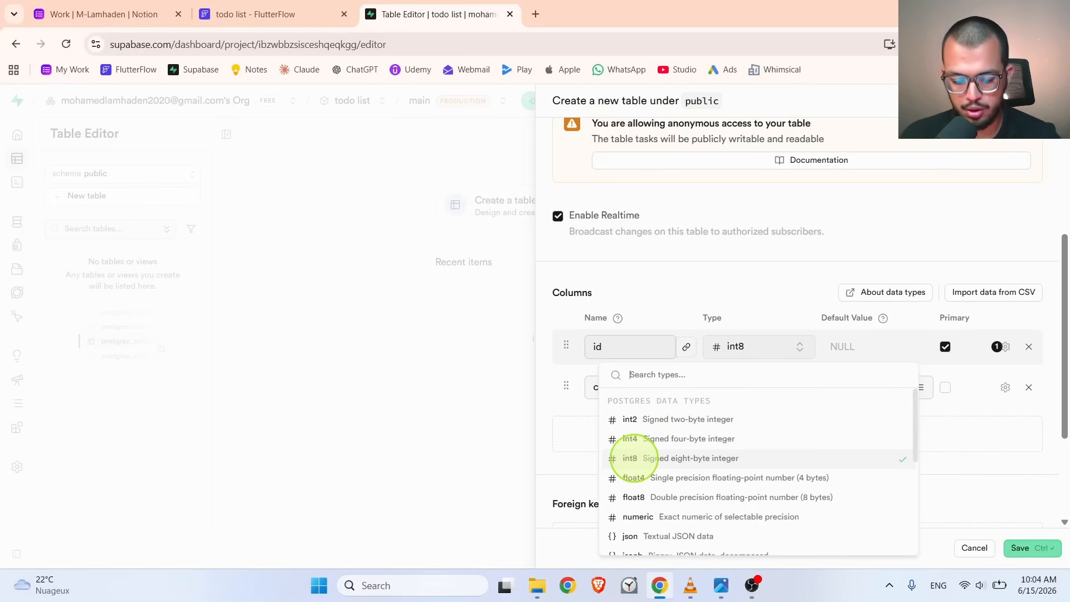
scroll(634, 458, down, 3)
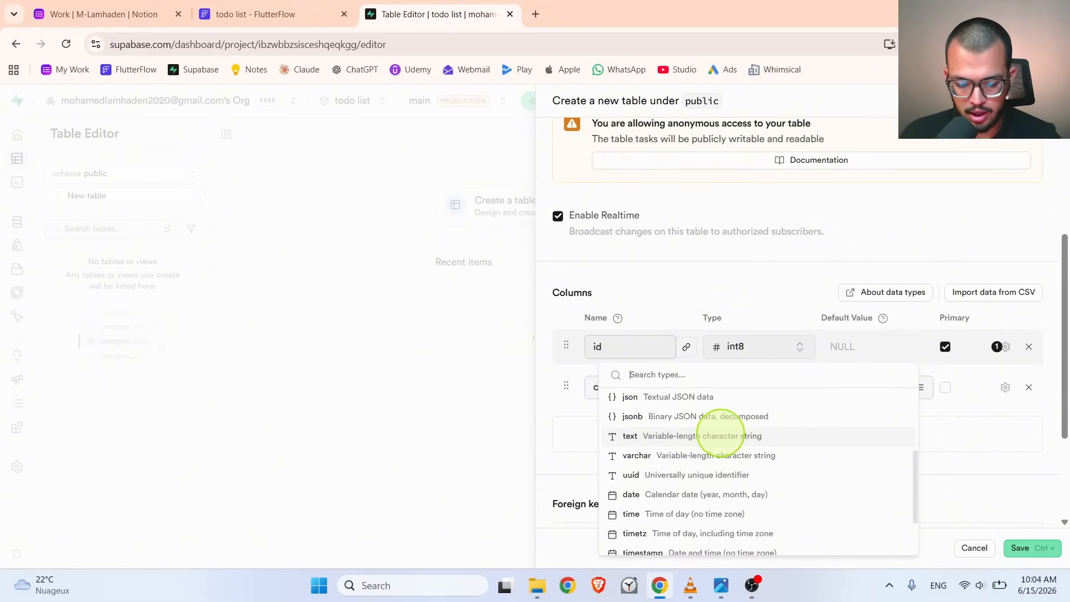
click(668, 475)
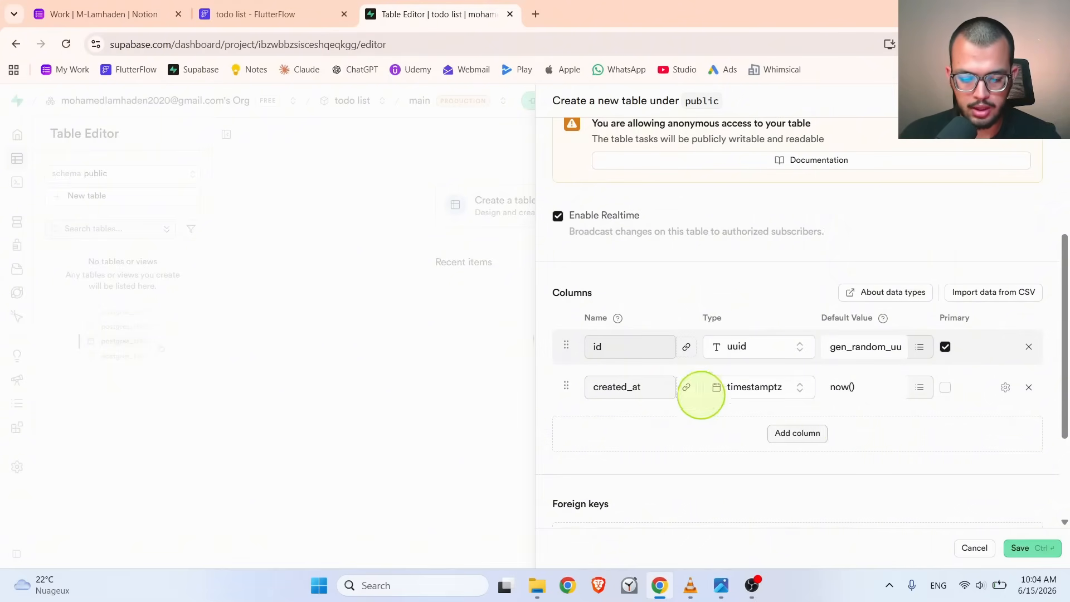
click(1029, 387)
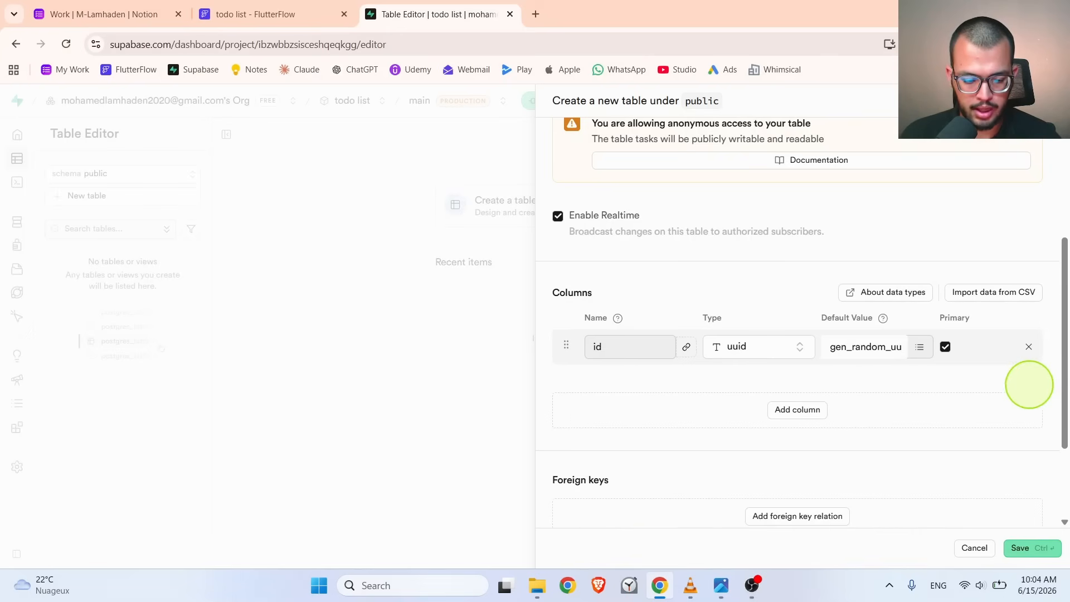
- Add a new column to the tasks table below the id column
click(811, 408)
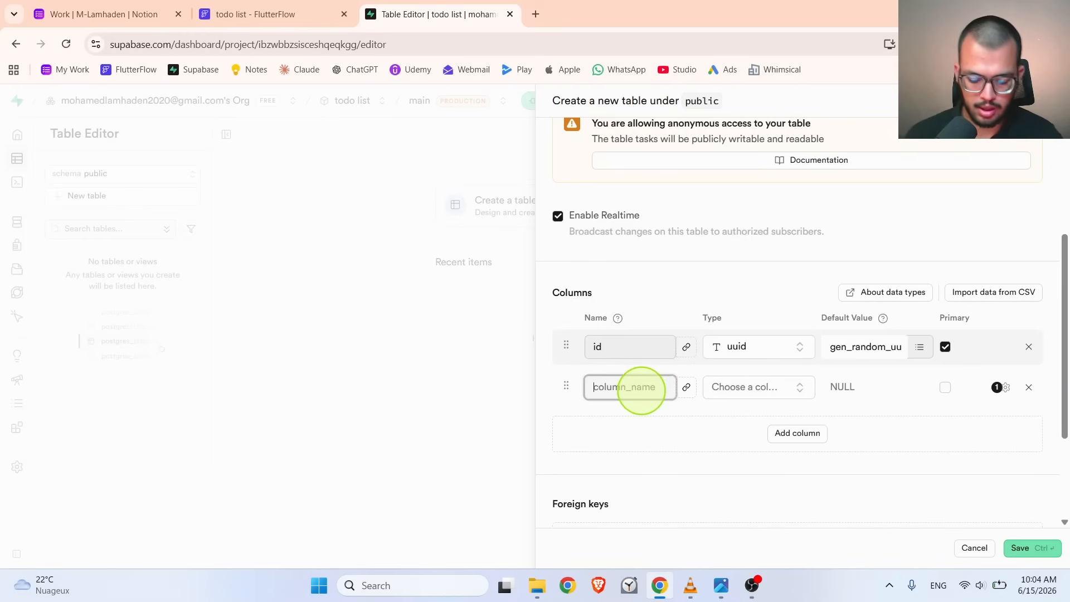
- Name the empty column in the new table title and set its data type to text
text(title)
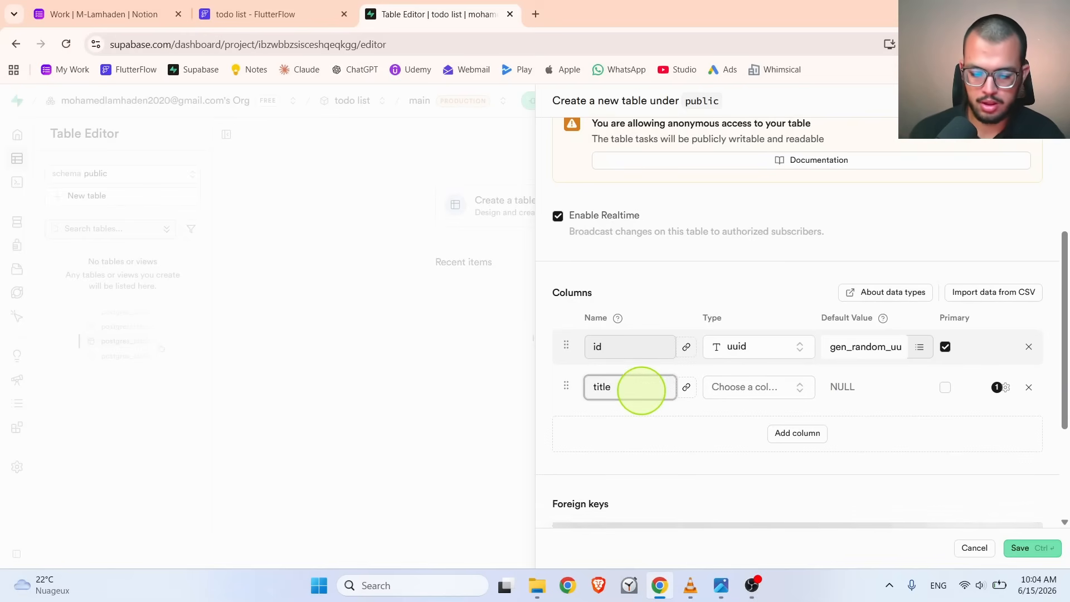
click(721, 390)
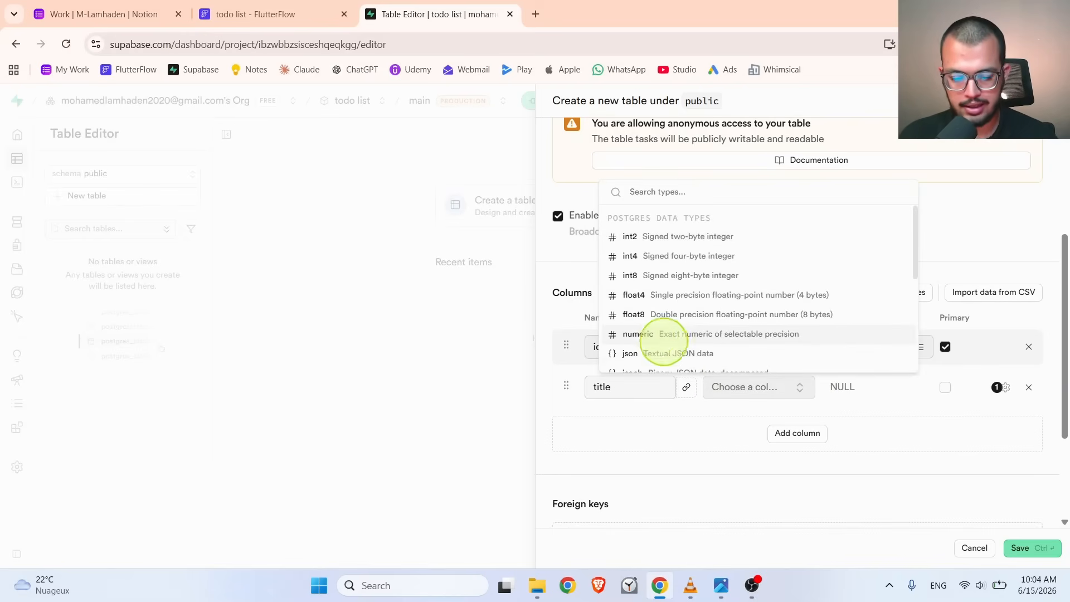
scroll(658, 334, down, 2)
click(674, 323)
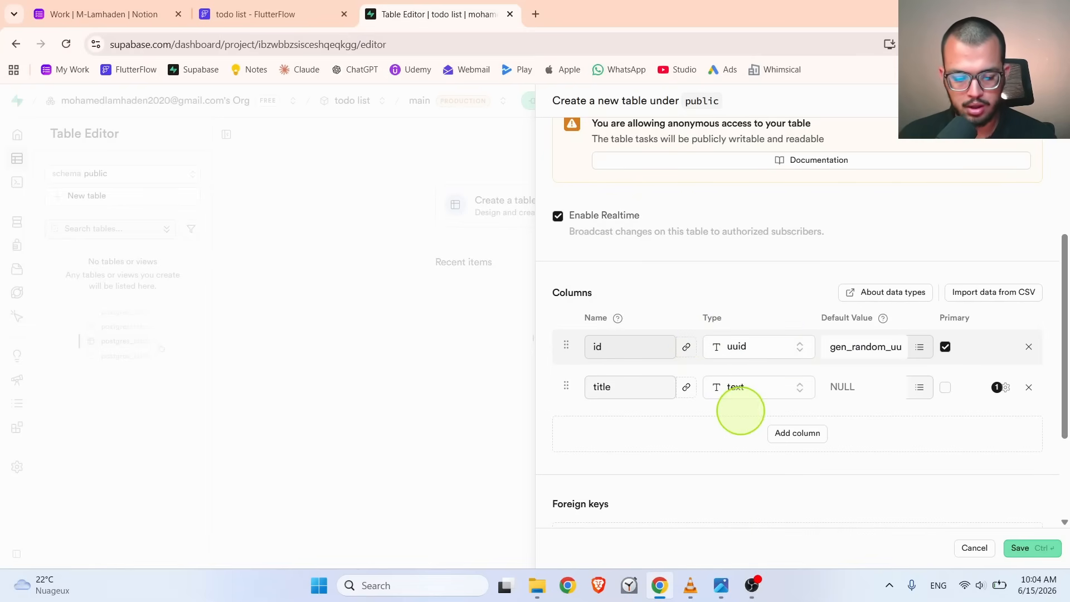
- Check the My List page mockup, and add a column named date with the date data type to the new table
click(720, 584)
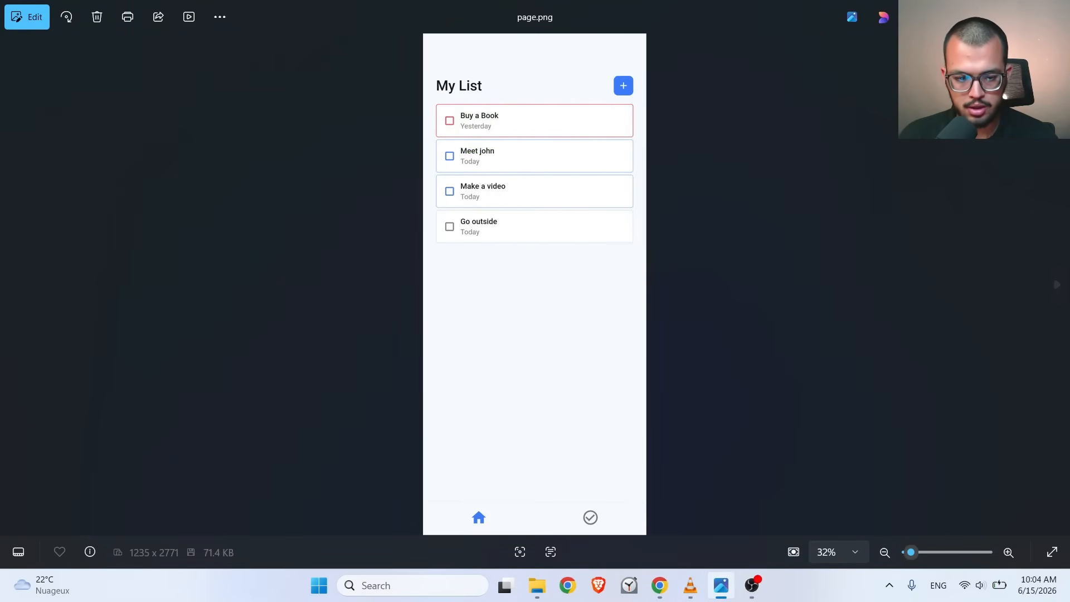
key(alt+Tab)
click(804, 436)
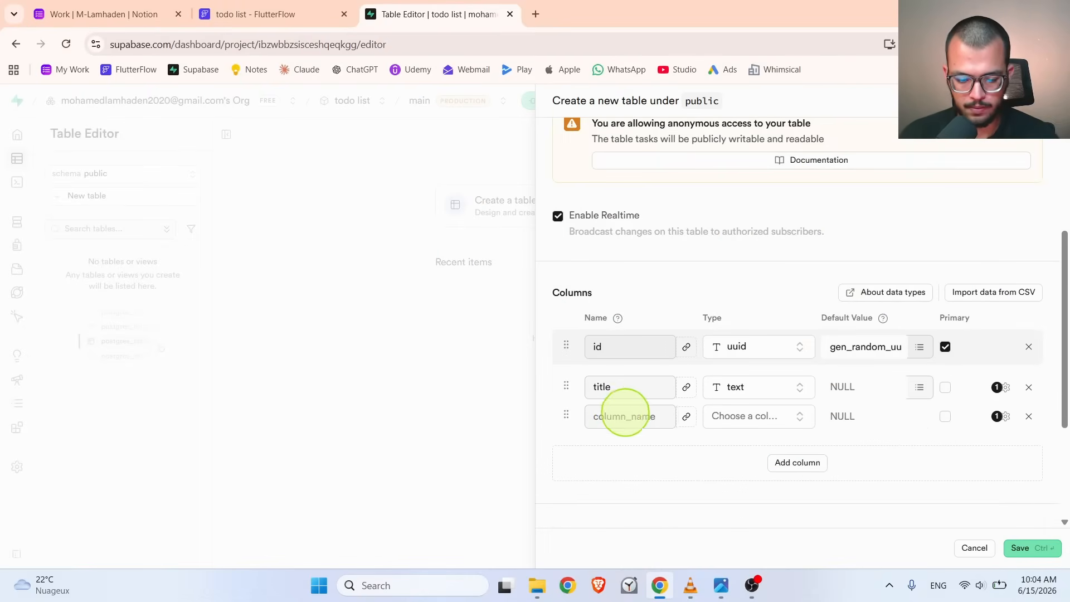
click(619, 413)
text(date)
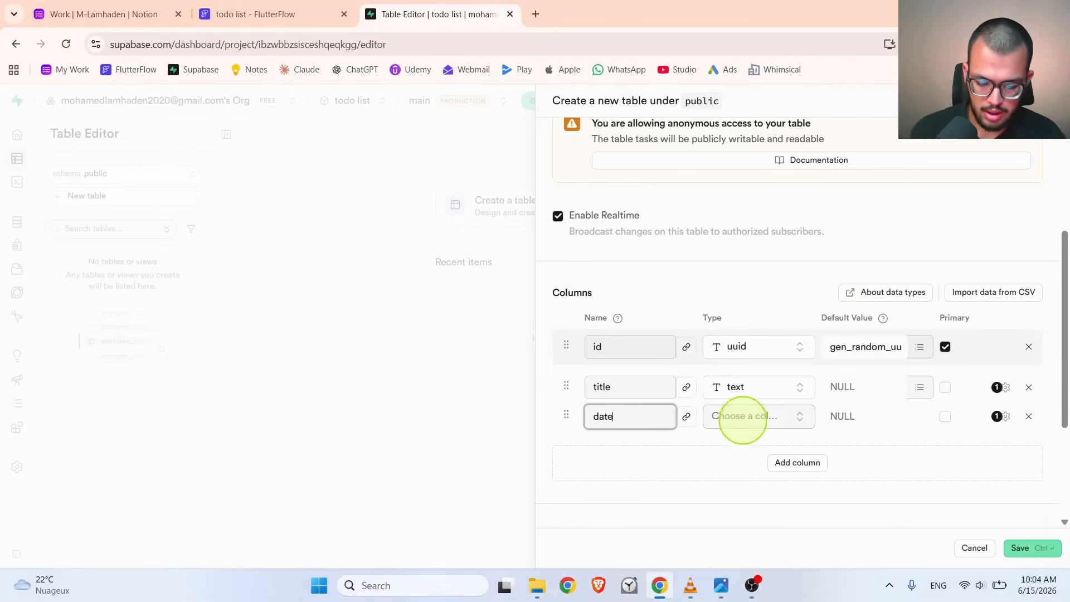
click(742, 416)
scroll(750, 338, down, 2)
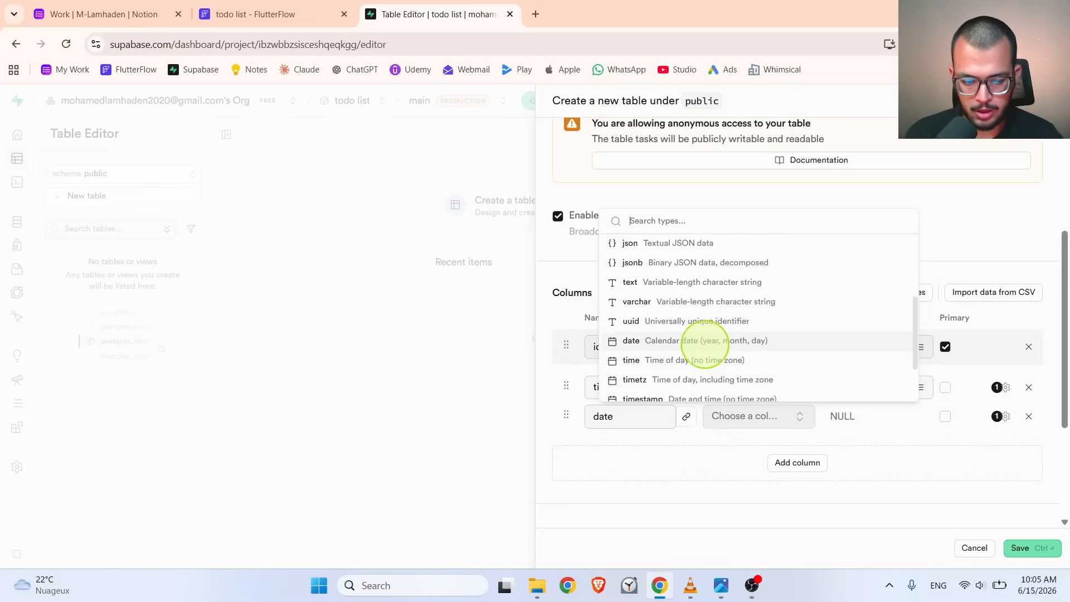
click(748, 341)
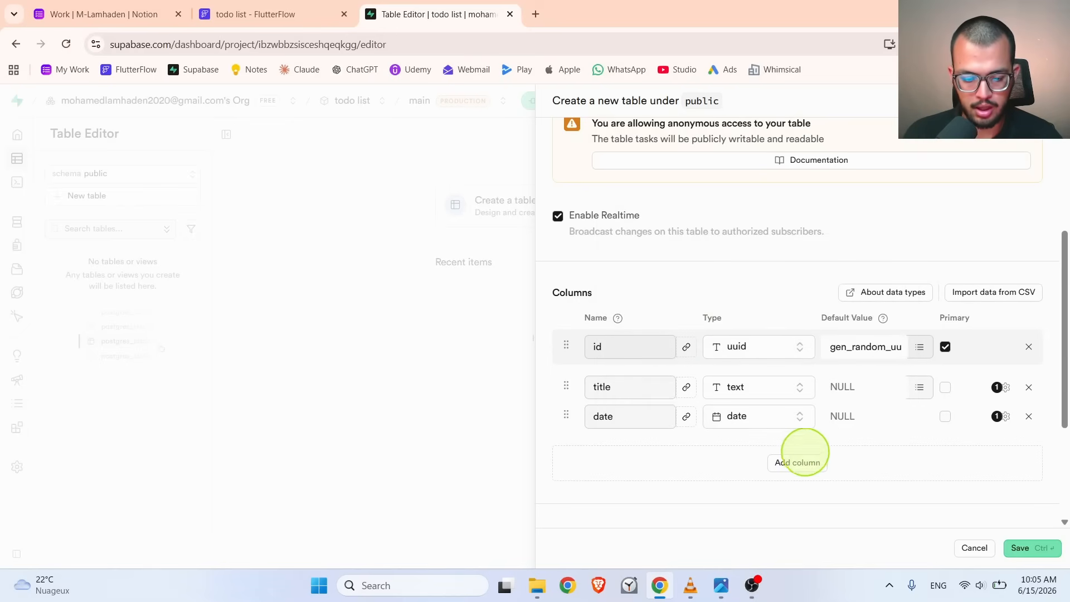
- Review the My List and Done page mockups for the remaining task fields the table needs
click(721, 584)
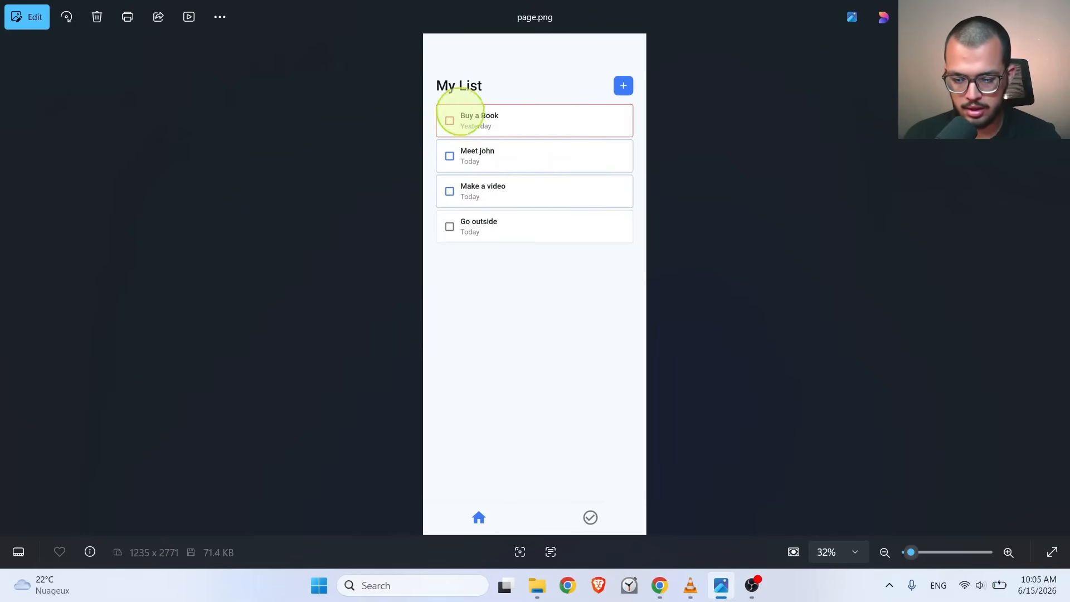
key(Right)
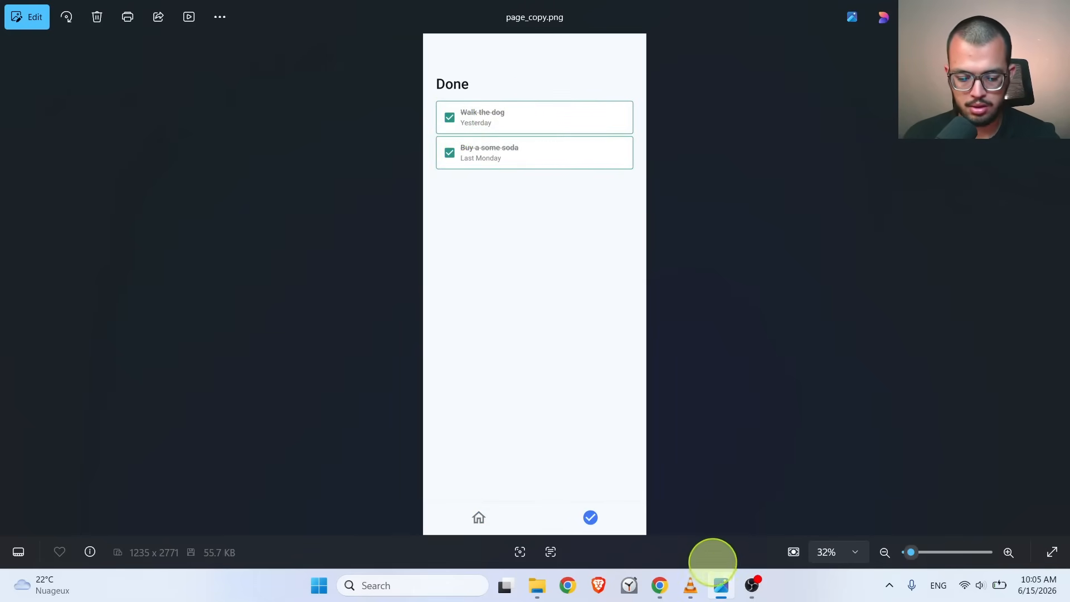
click(668, 582)
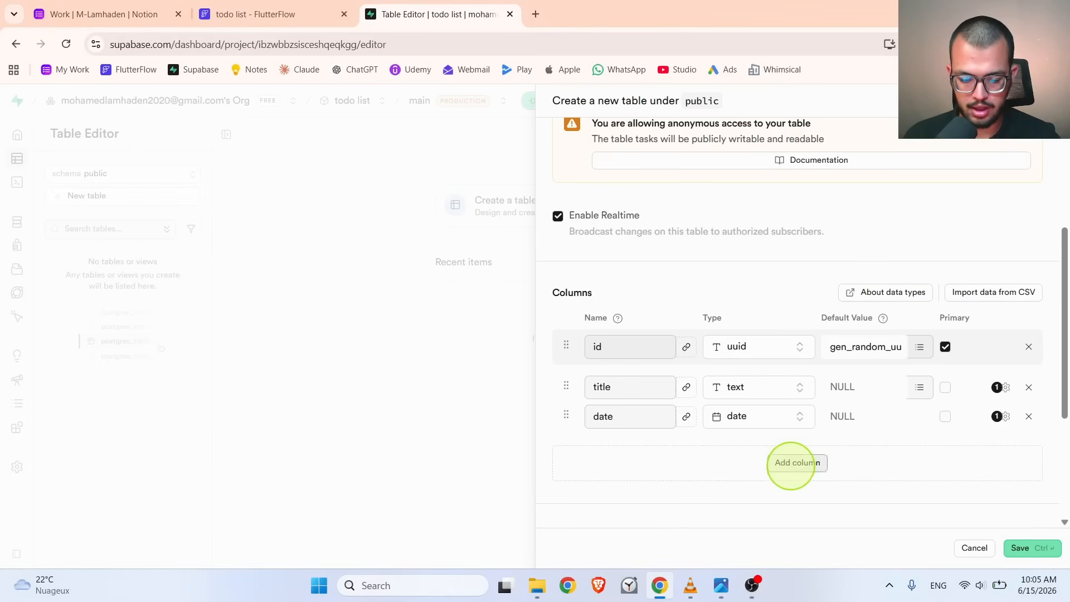
- Add a column named done with the bool data type to the new table
click(791, 461)
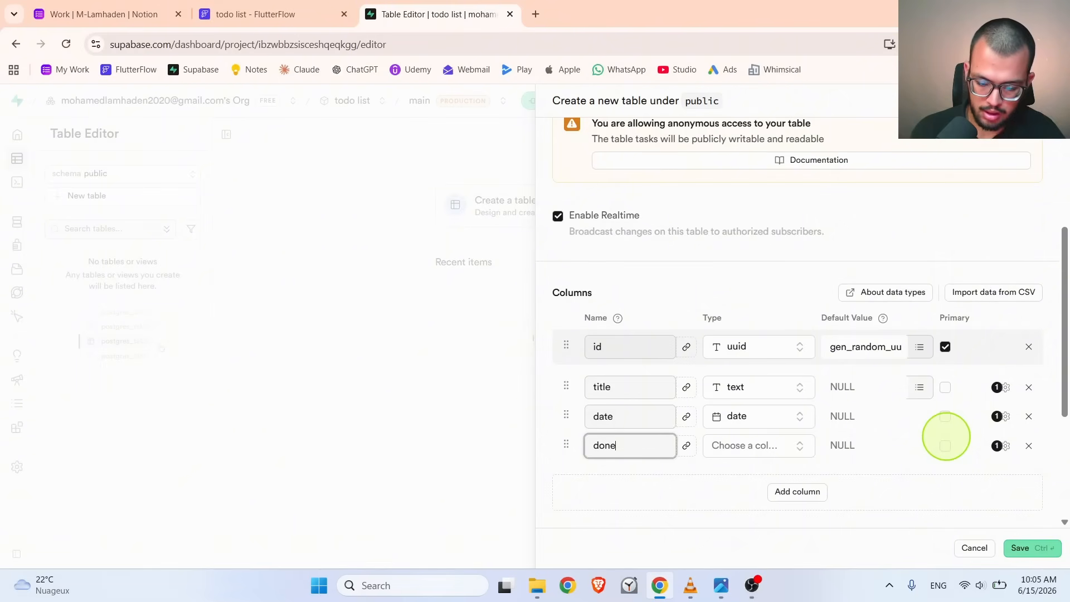
text(done)
click(771, 444)
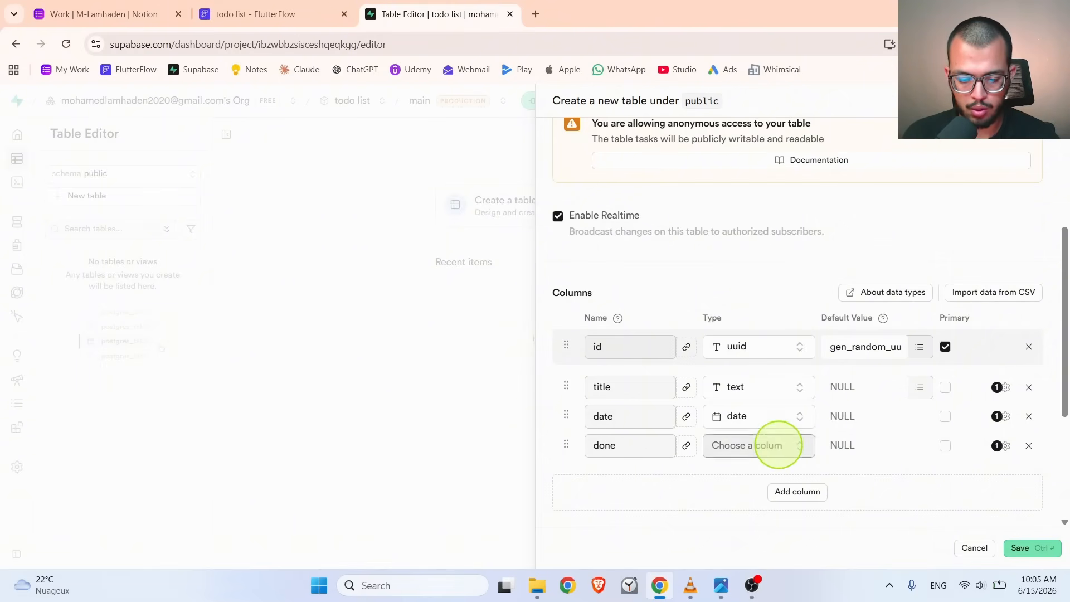
scroll(680, 349, down, 5)
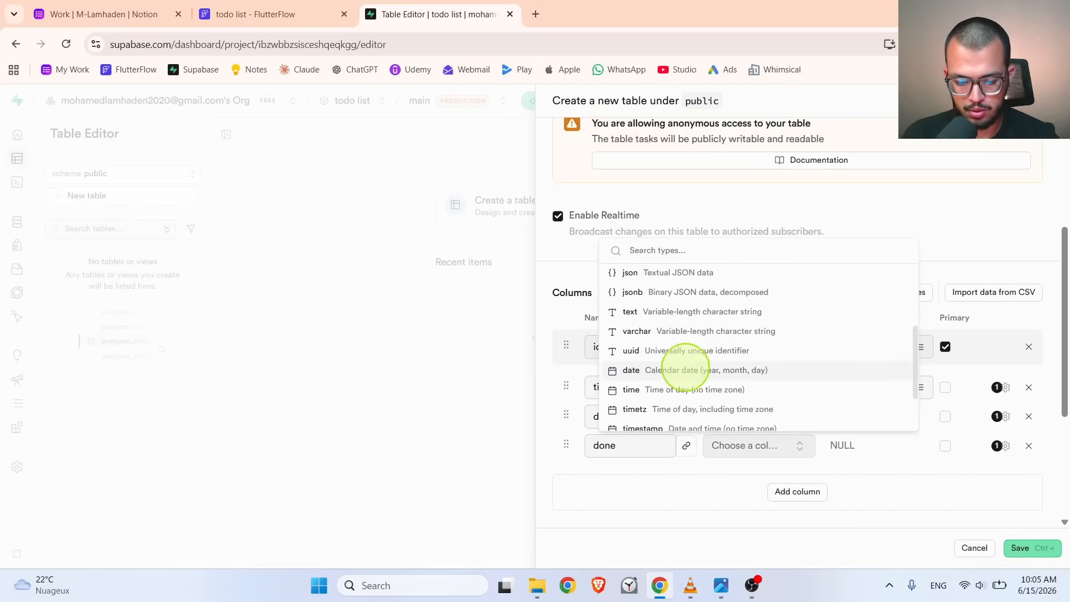
click(660, 398)
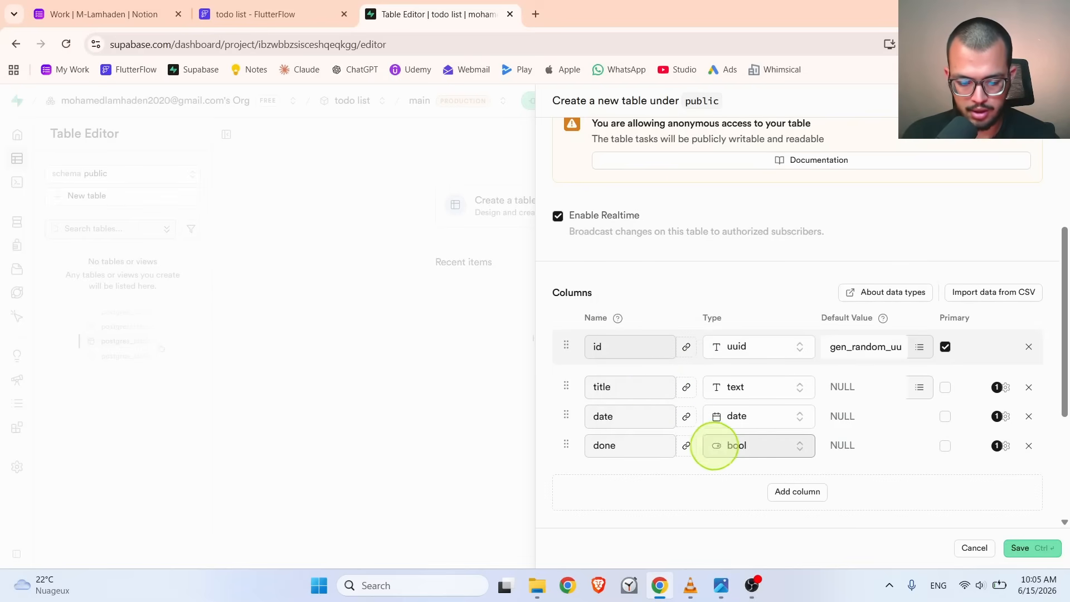
double_click(604, 445)
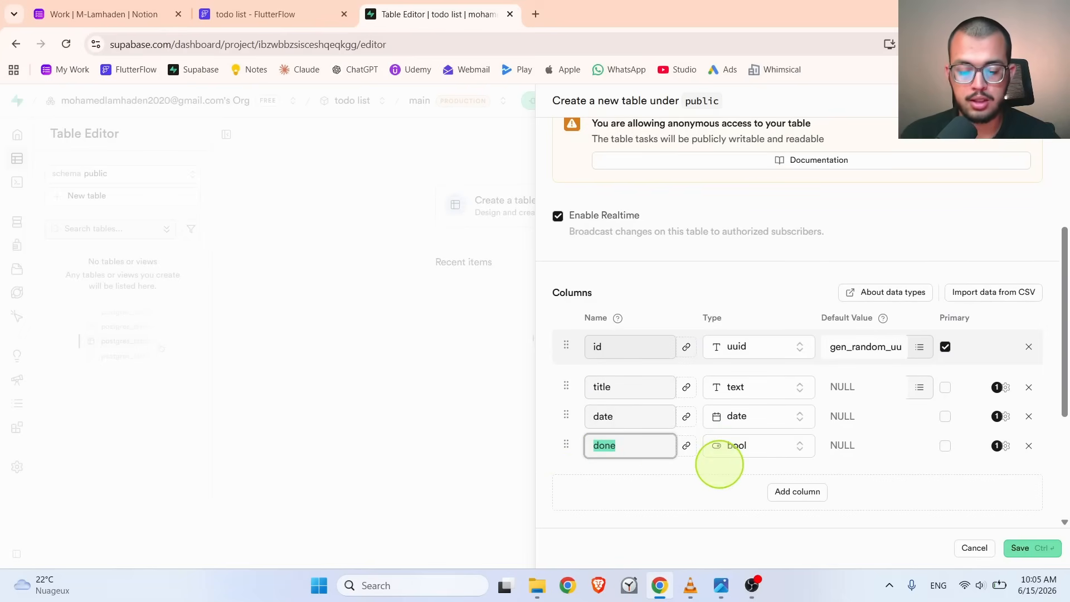
double_click(652, 445)
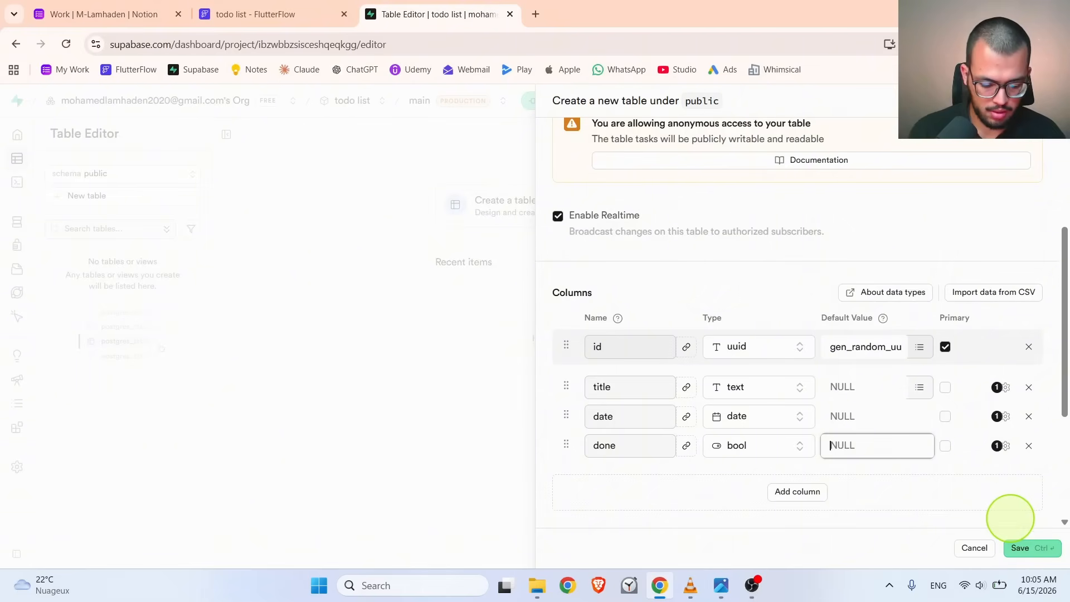
- Review the new table's settings and save the table
scroll(1011, 516, up, 4)
scroll(1014, 527, down, 7)
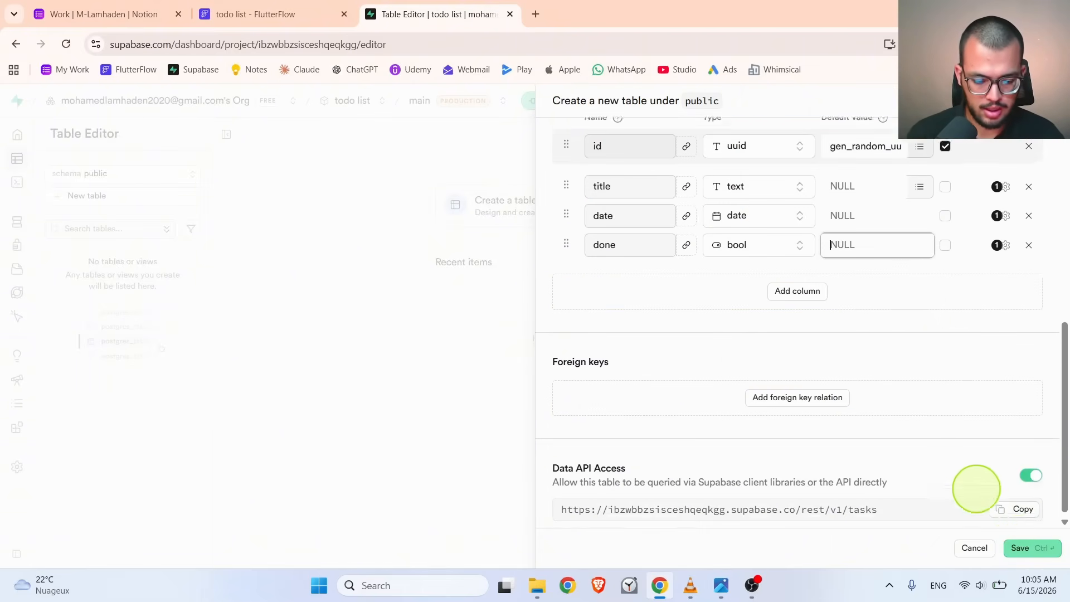
click(1019, 546)
scroll(861, 215, up, 3)
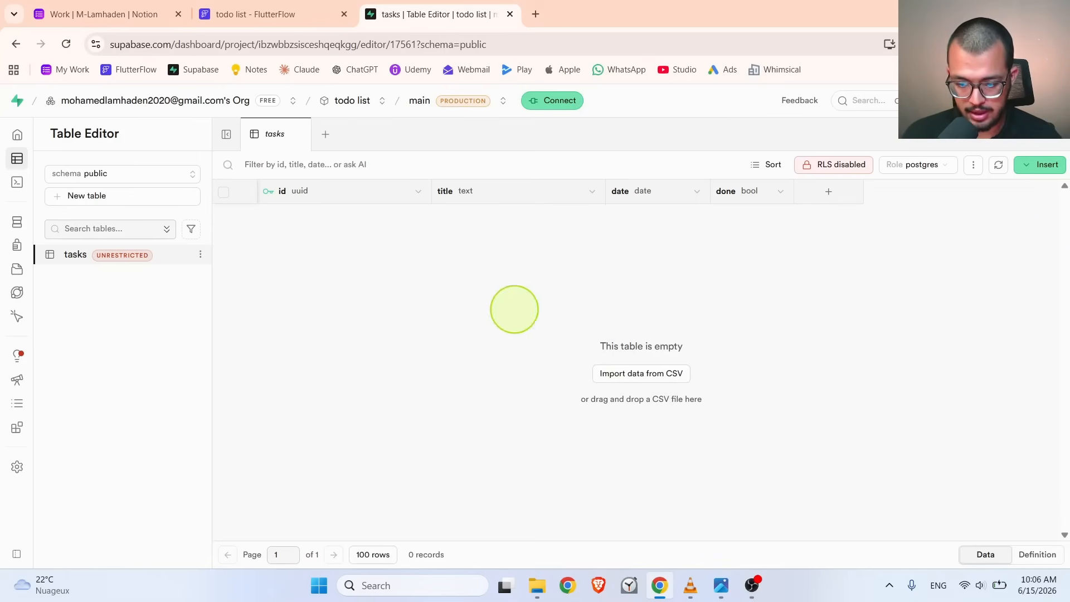
- Switch to the FlutterFlow project and start a Supabase OAuth connection from the app's Supabase integration settings
click(301, 14)
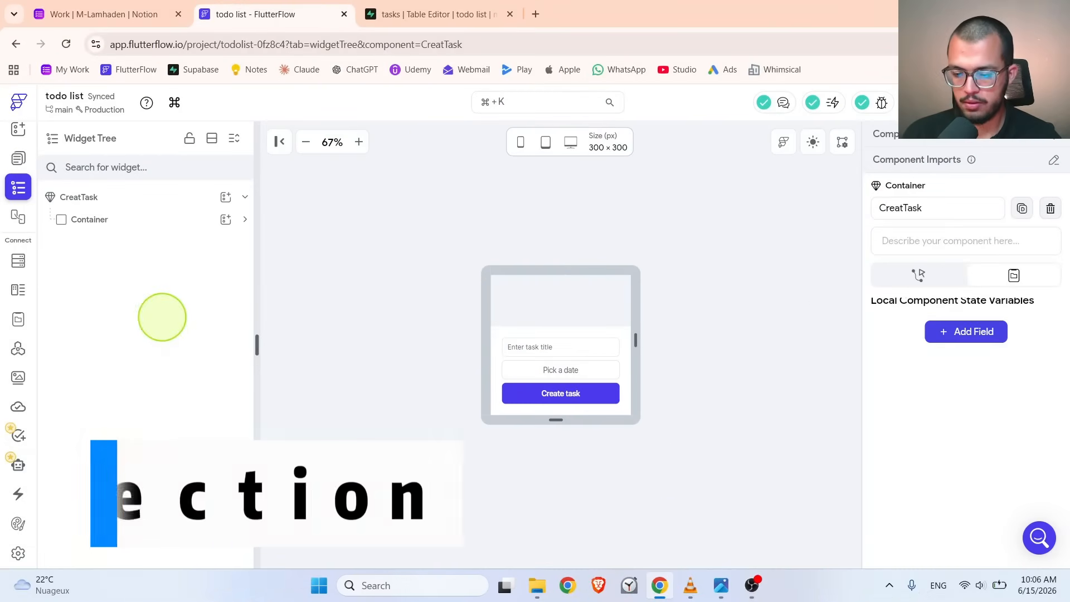
click(18, 553)
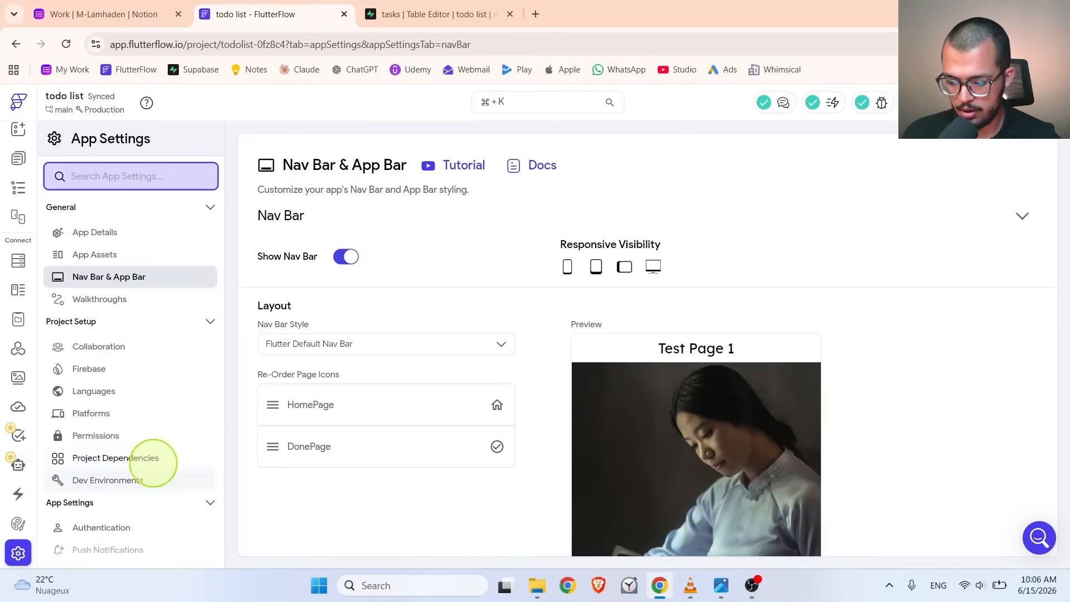
scroll(152, 334, down, 4)
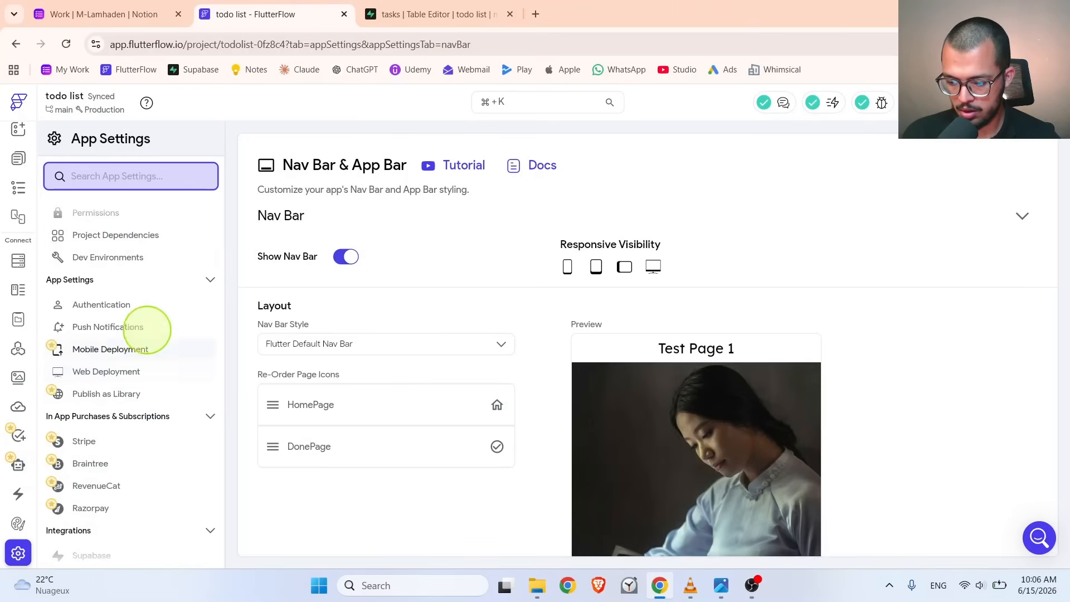
scroll(148, 334, down, 4)
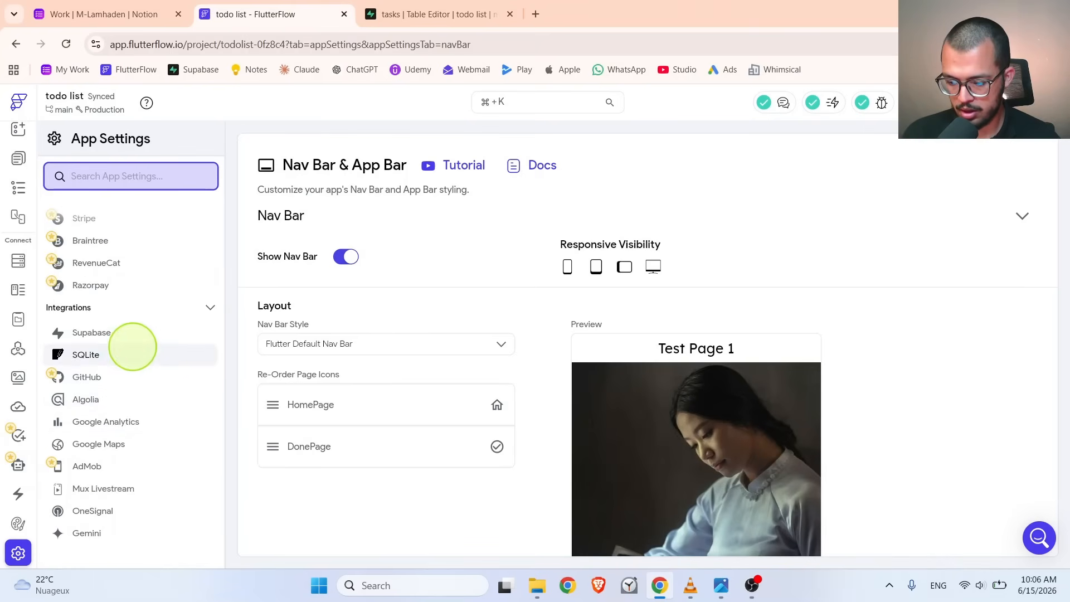
click(85, 333)
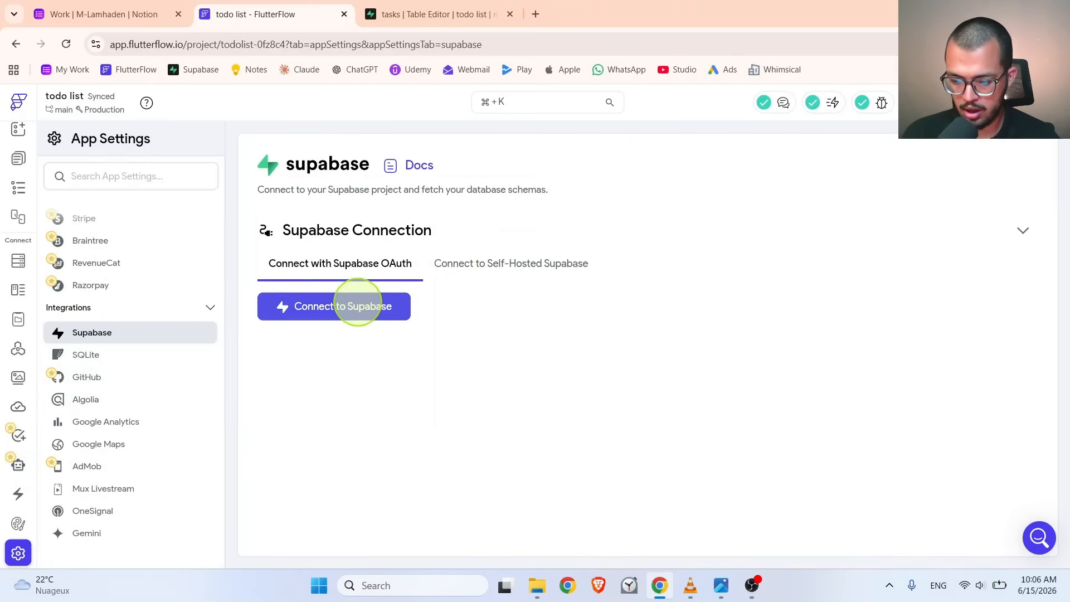
click(354, 311)
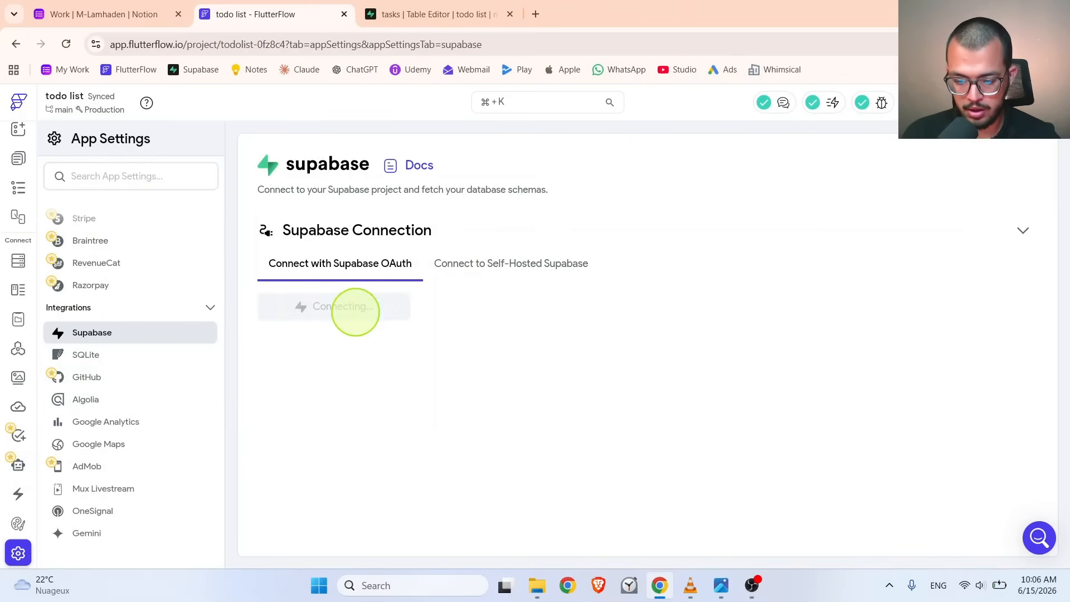
drag(281, 12, 754, 25)
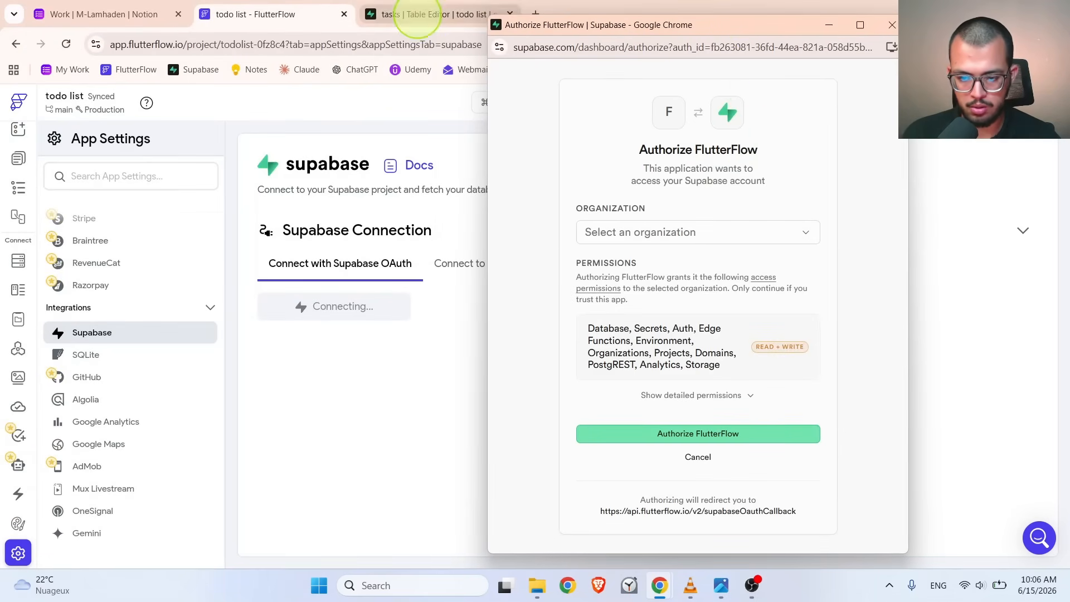
- Check which browser account is signed in and which Supabase organization holds the todo list project
click(689, 8)
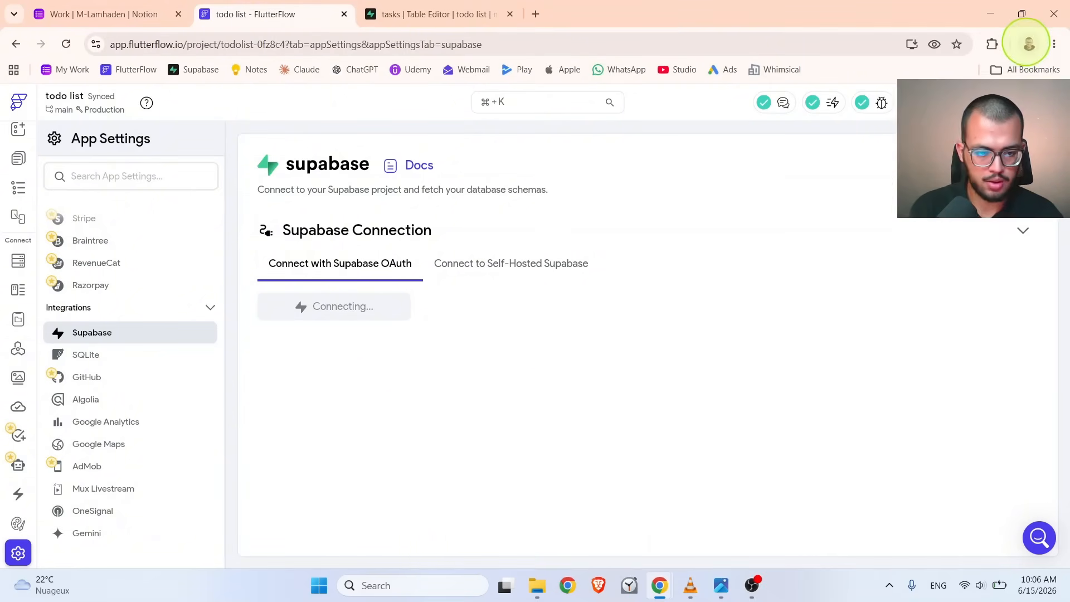
click(1029, 44)
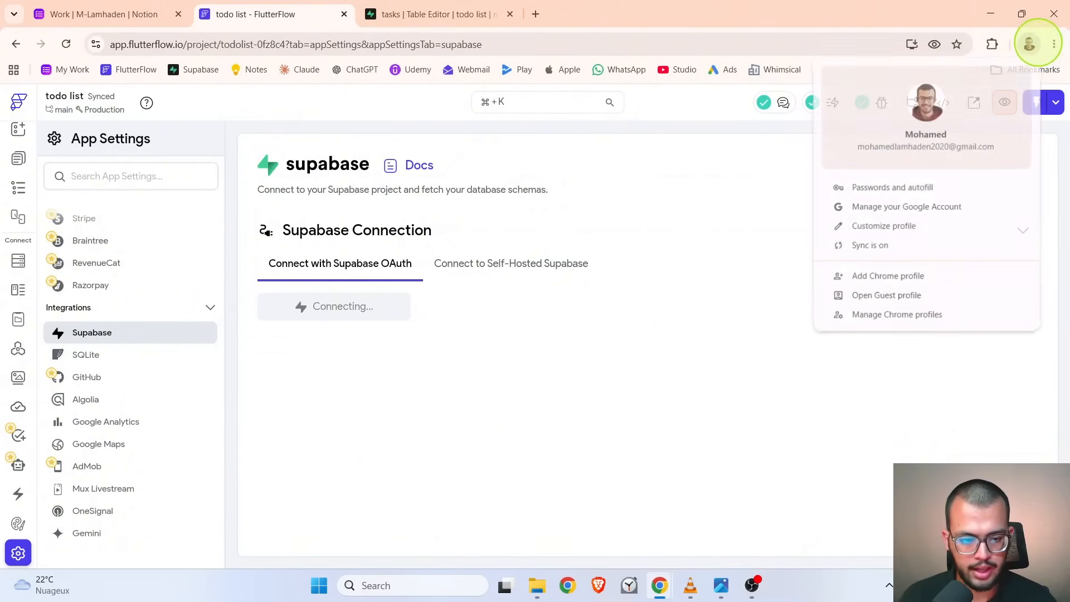
click(1028, 44)
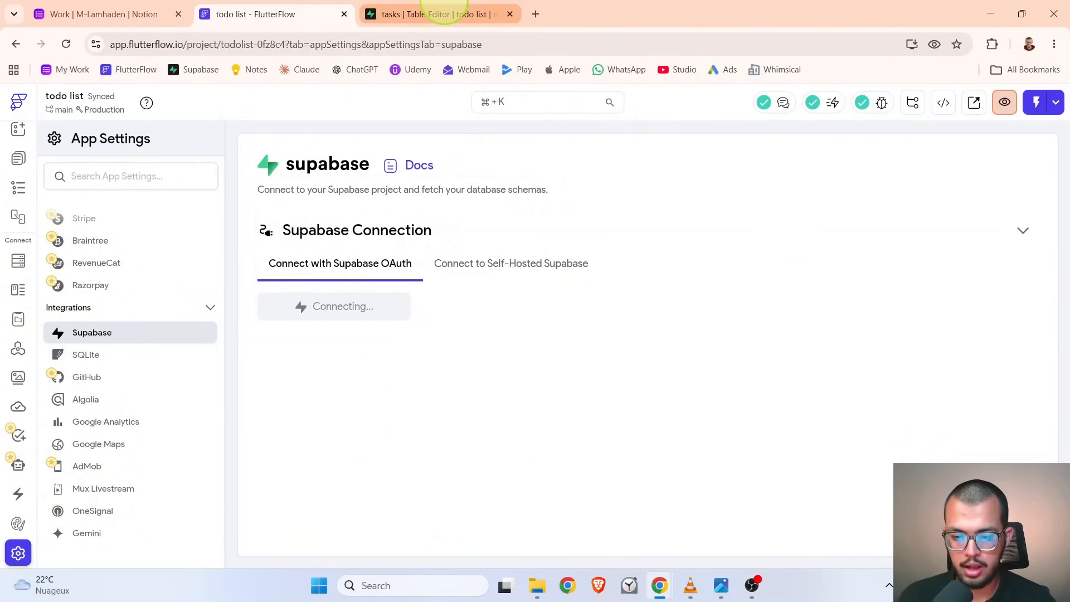
click(424, 14)
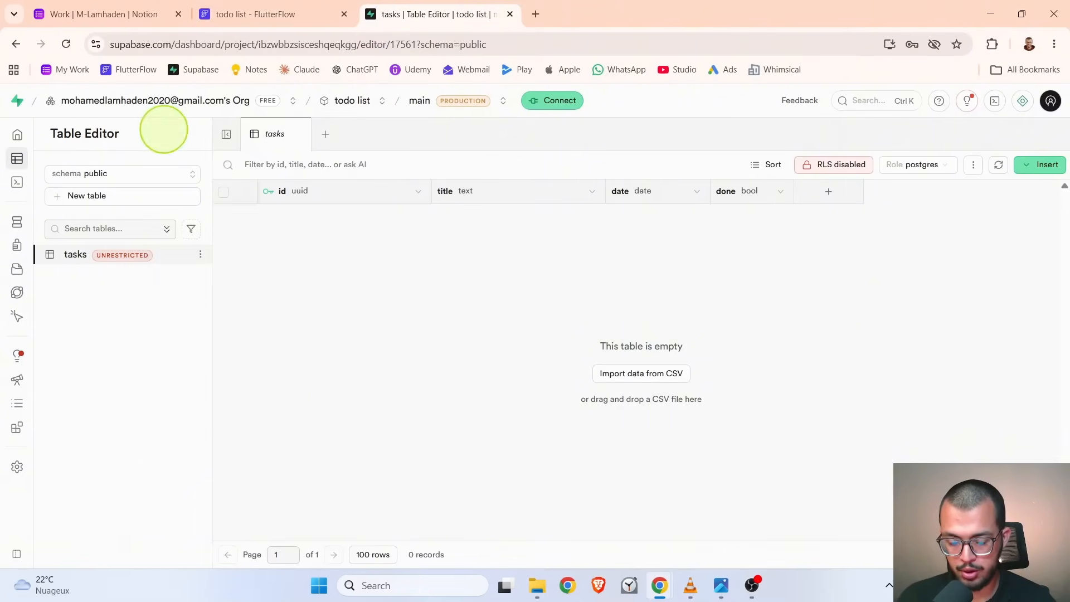
click(248, 14)
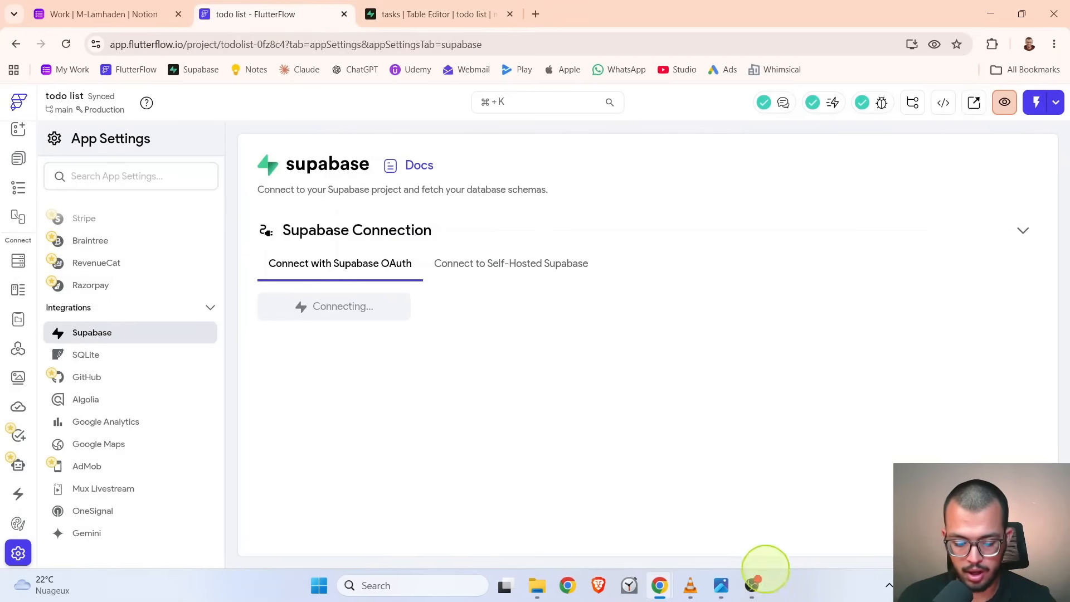
- Return to the FlutterFlow authorization window and select the organization that owns the todo list project
mouse_move(657, 580)
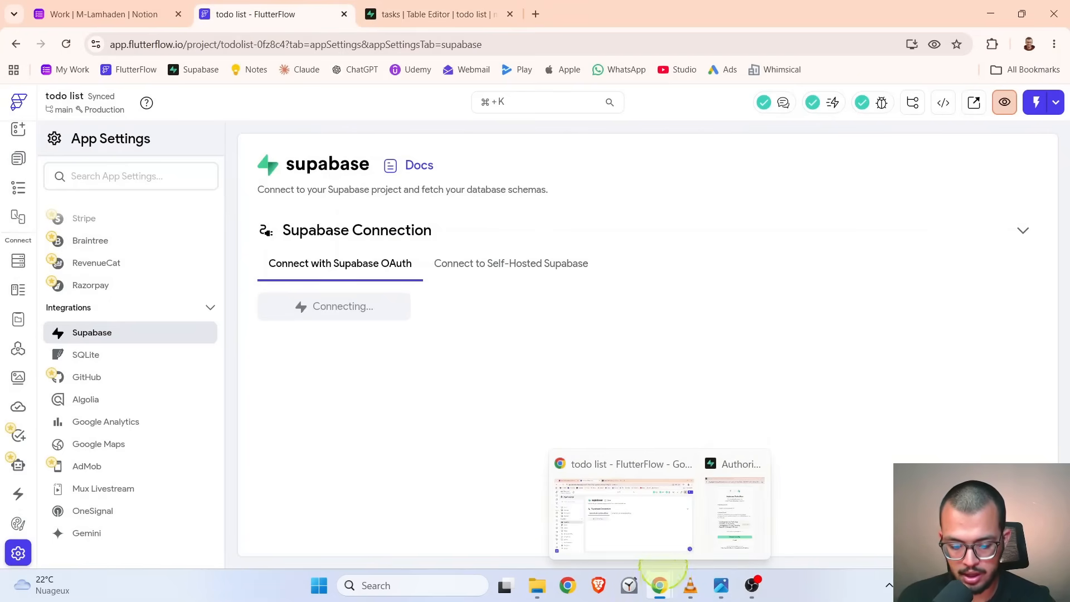
click(744, 504)
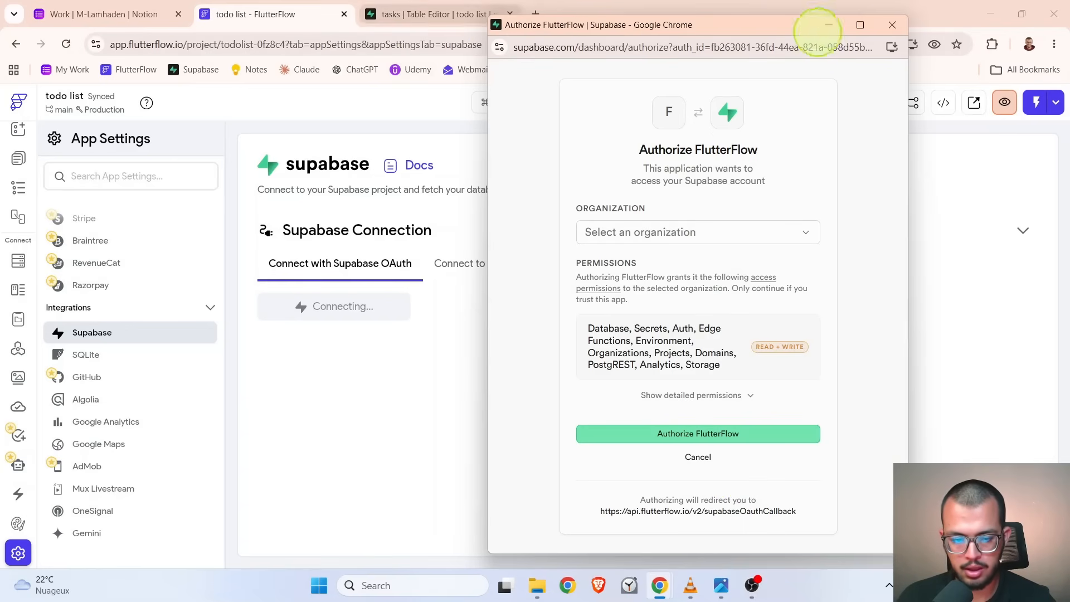
click(684, 231)
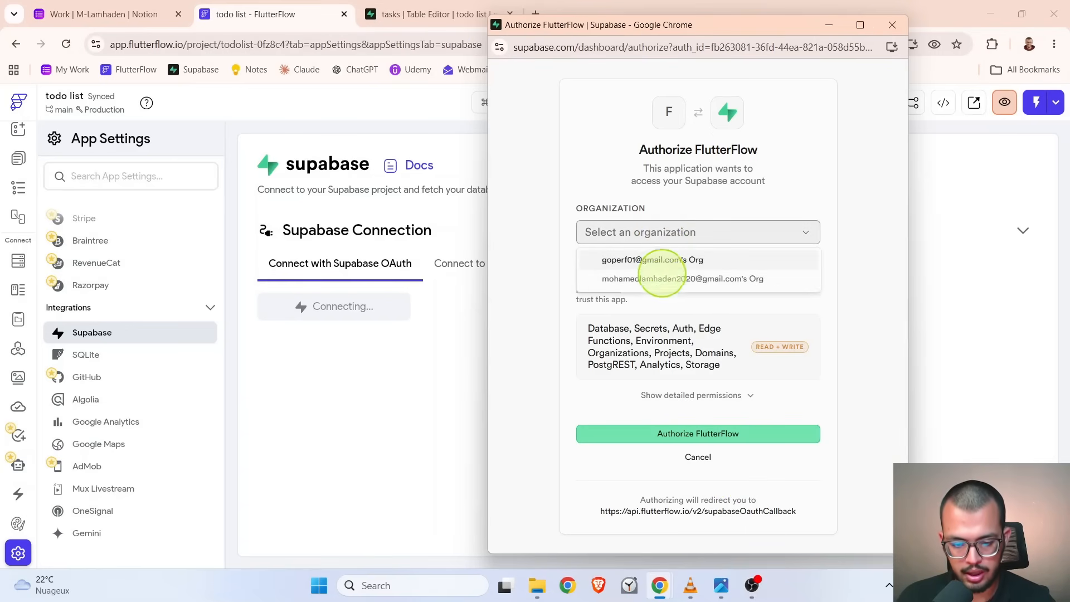
click(641, 280)
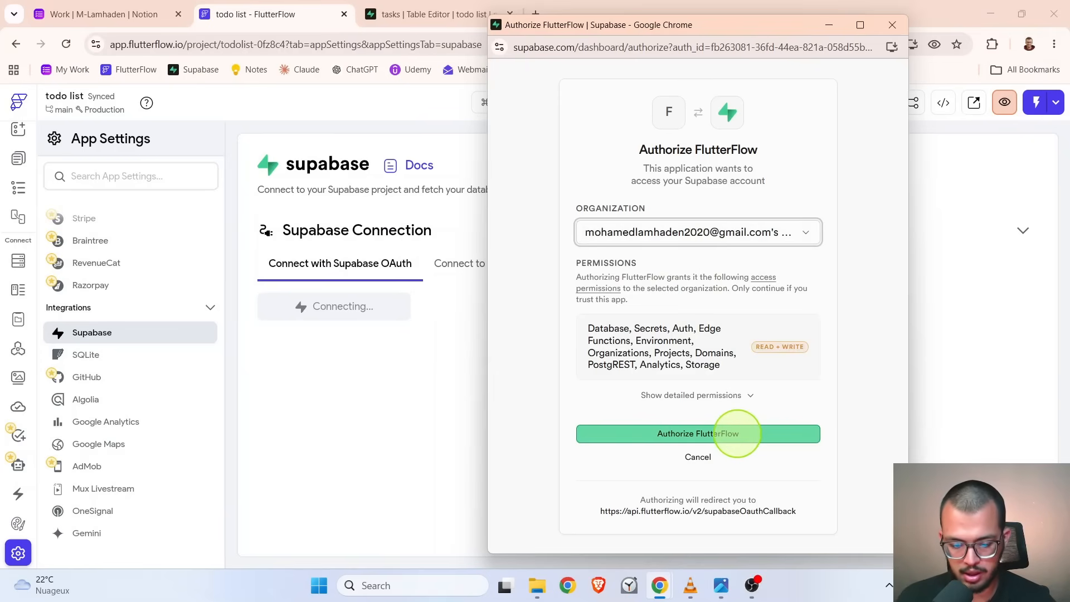
- Authorize FlutterFlow for the selected Supabase organization and connect the app to the todo list project
click(723, 433)
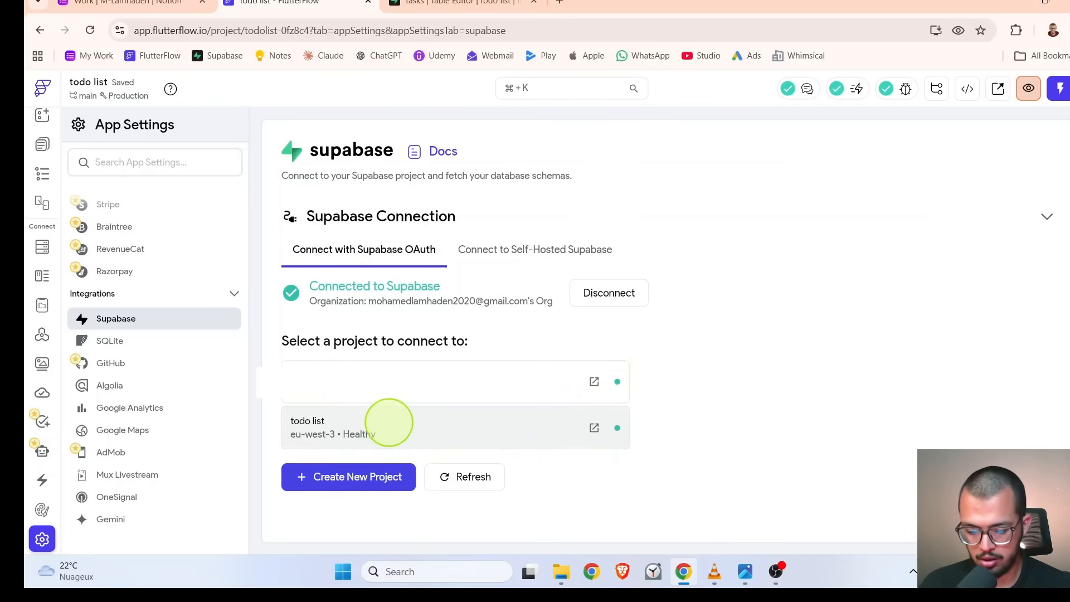
click(316, 428)
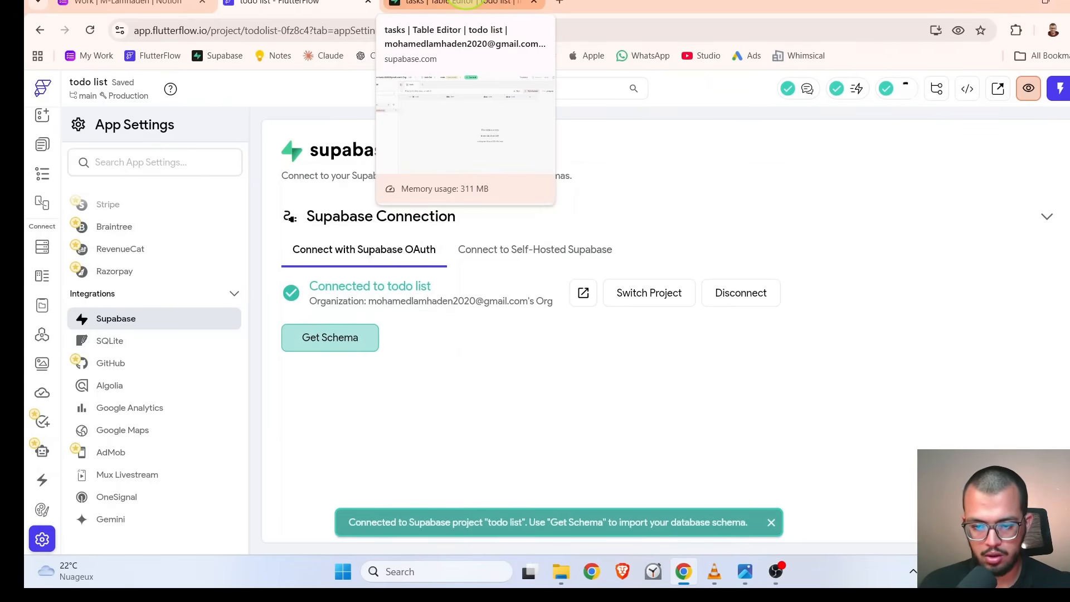
- Check the tasks table and signed-in browser account on the Supabase side, and return to the FlutterFlow project
click(462, 3)
click(1053, 31)
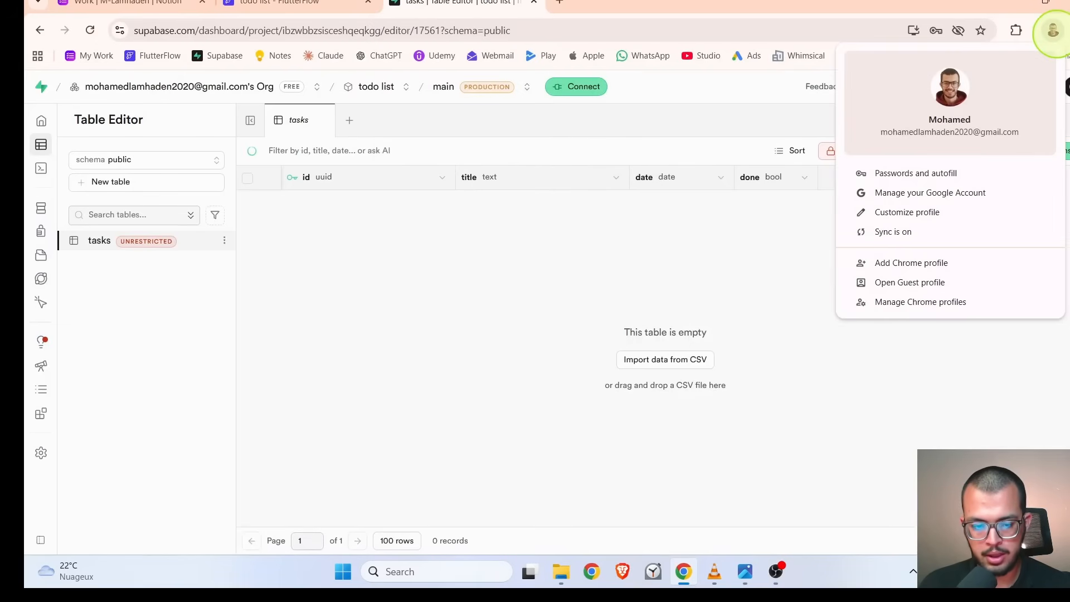
click(279, 3)
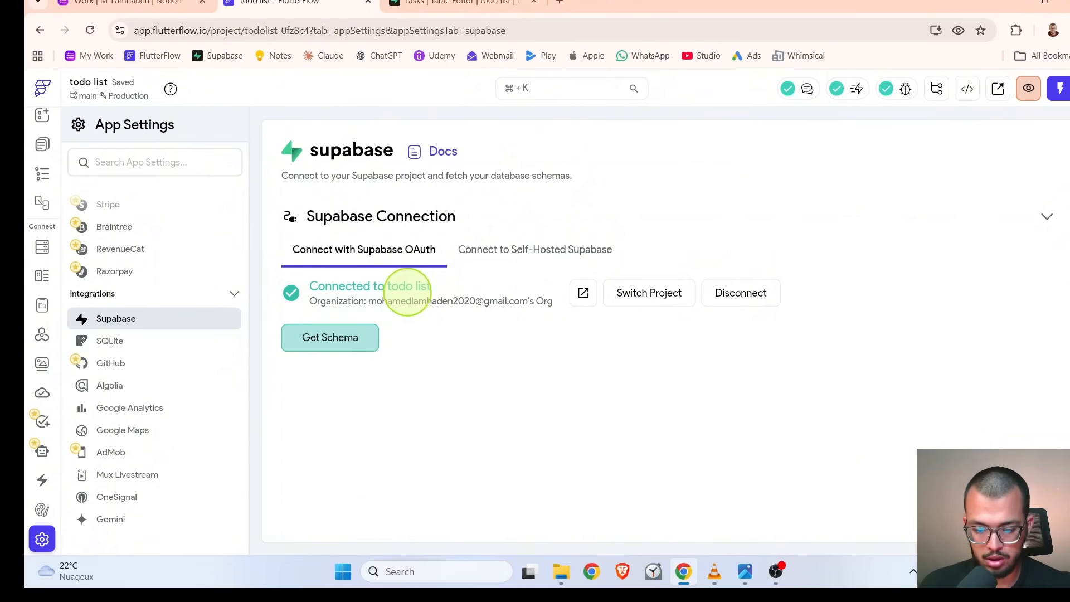
- Import the database schema from Supabase and review the fields of the imported tasks table
click(328, 337)
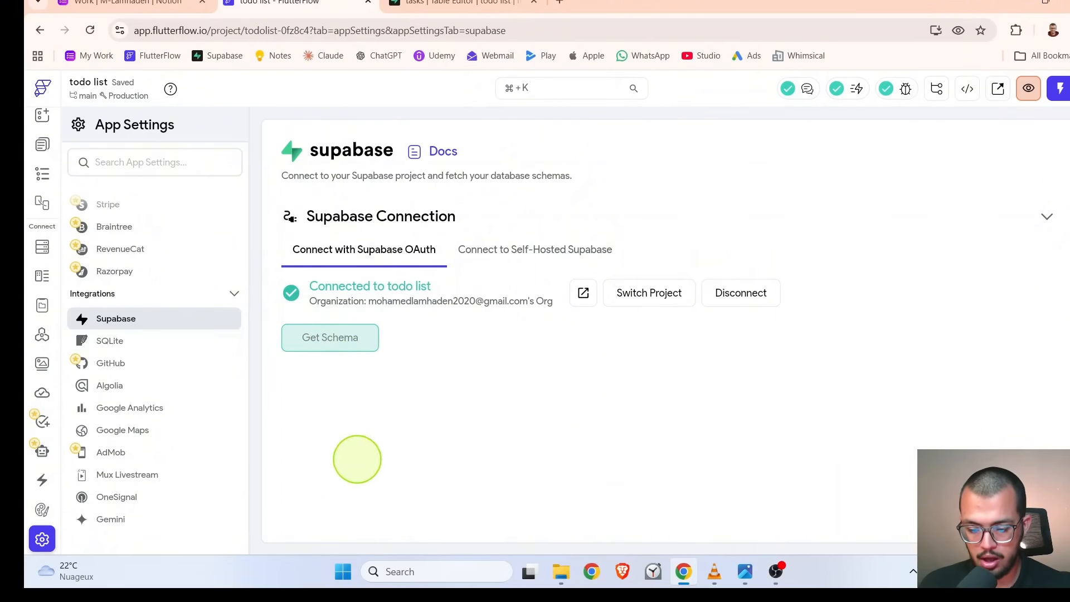
scroll(359, 454, down, 2)
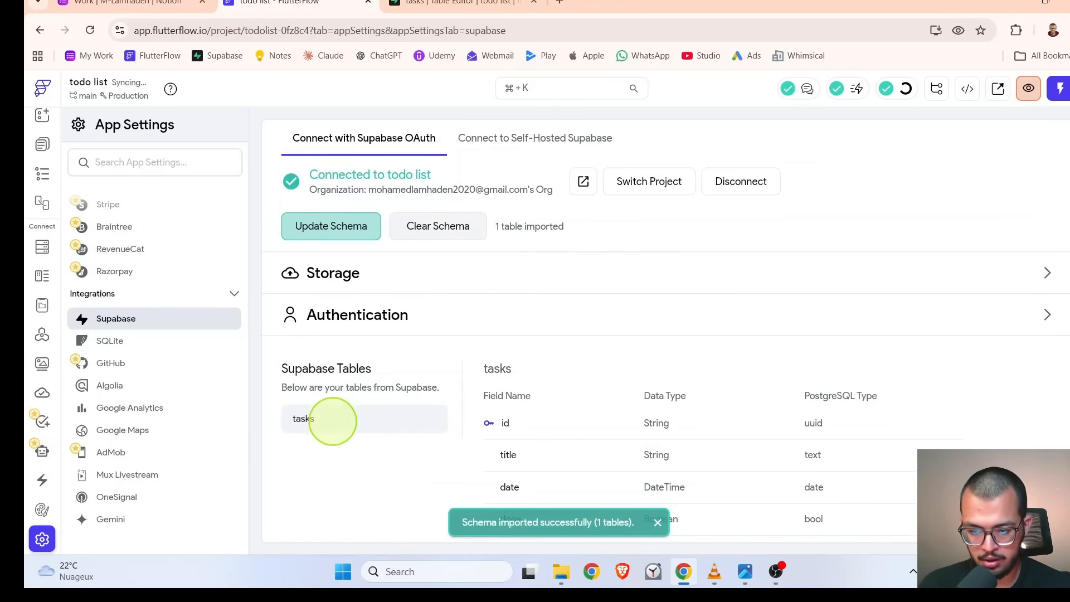
click(395, 2)
click(283, 3)
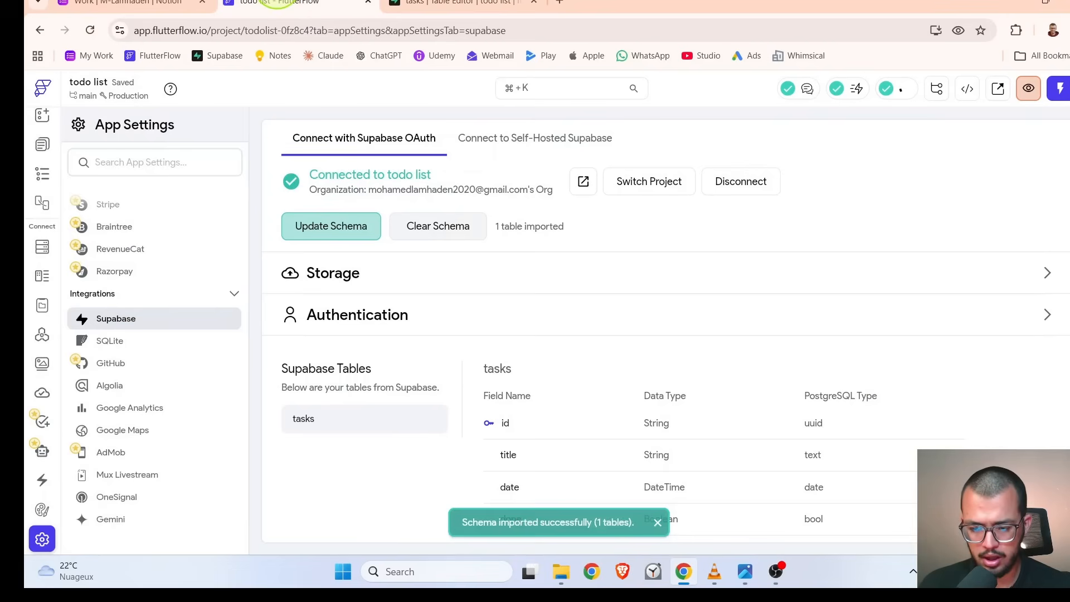
scroll(493, 425, down, 1)
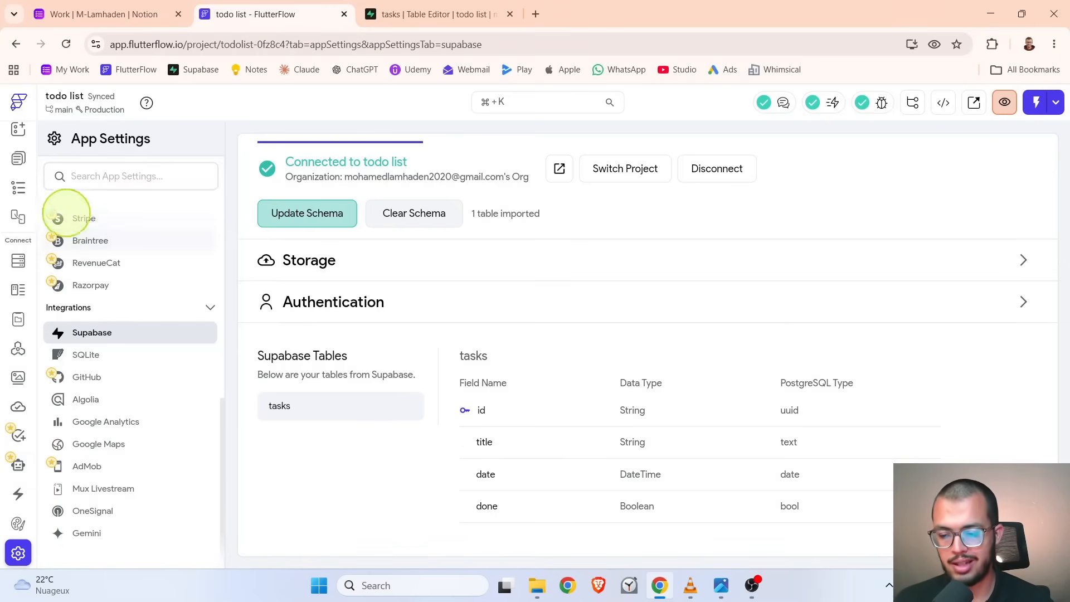
- Check which pages can be chosen as the app's entry page in the app details, leaving the setting as it is
click(19, 187)
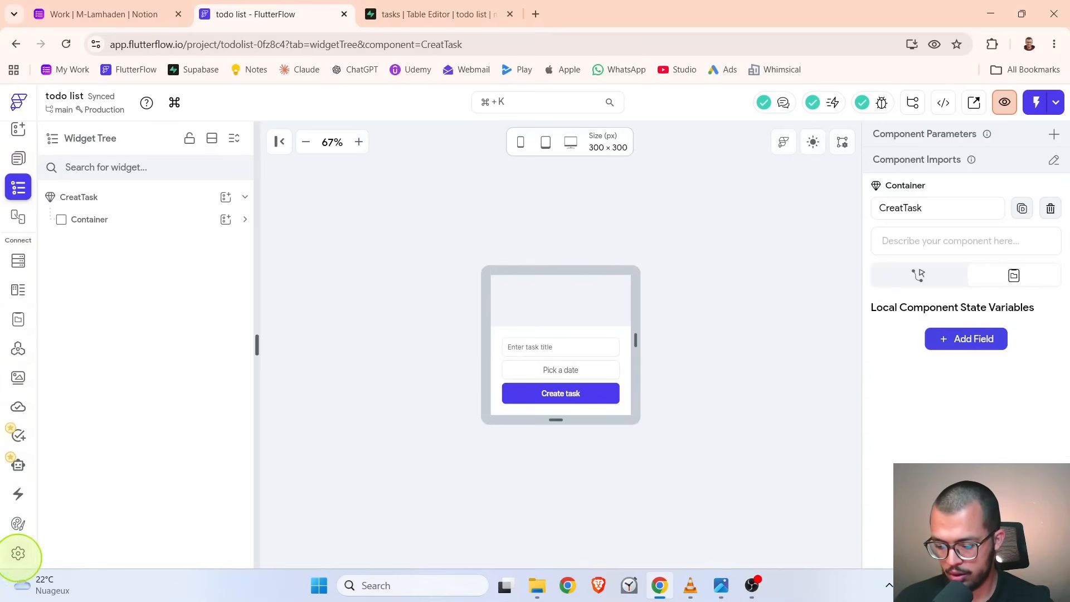
click(18, 552)
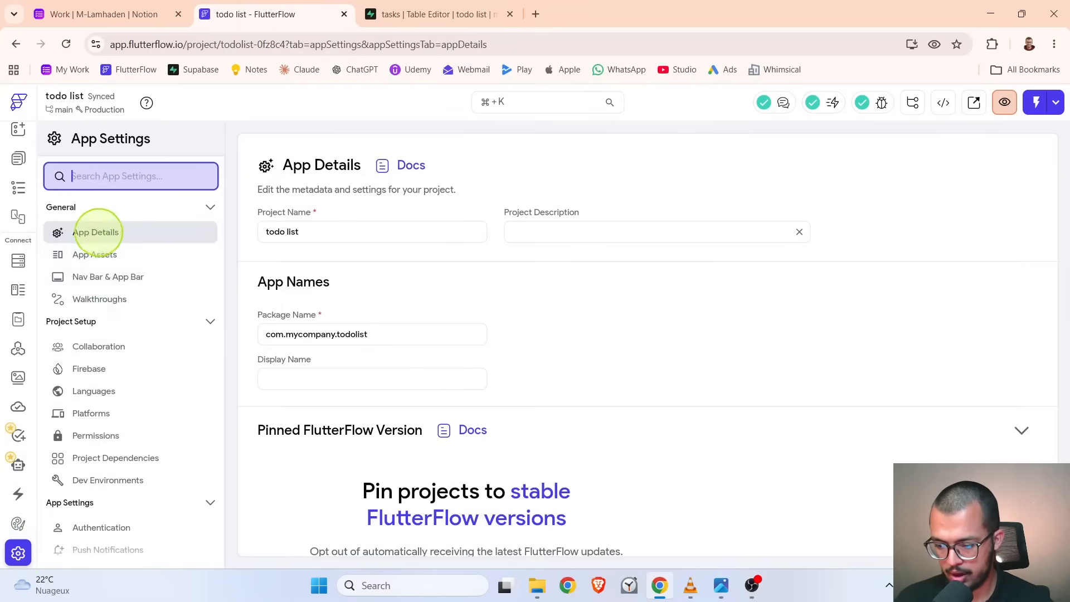
click(95, 232)
scroll(429, 302, down, 2)
scroll(429, 303, down, 4)
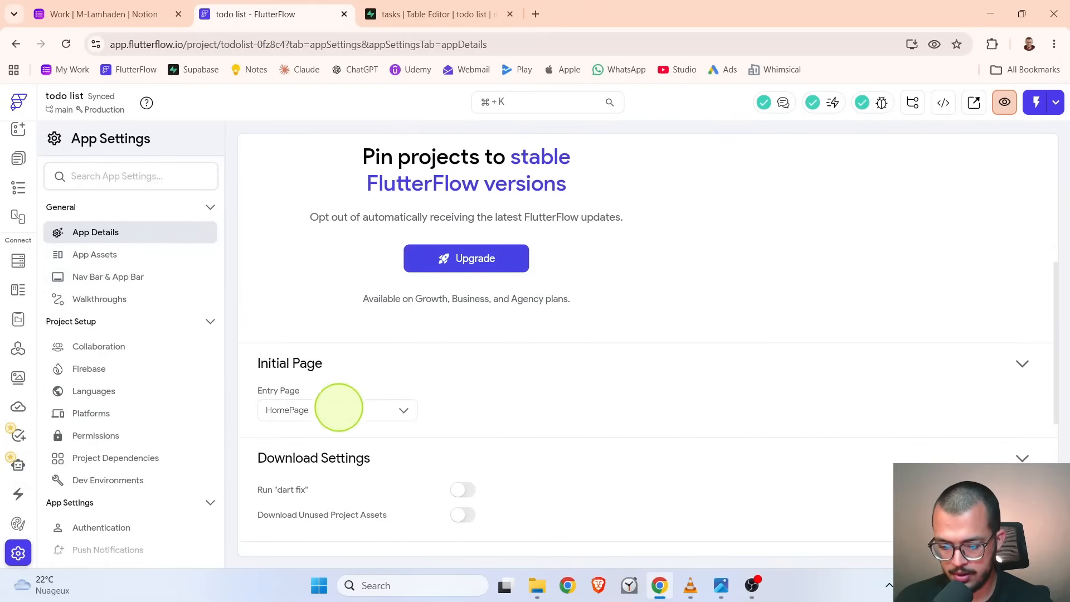
mouse_move(282, 390)
click(334, 409)
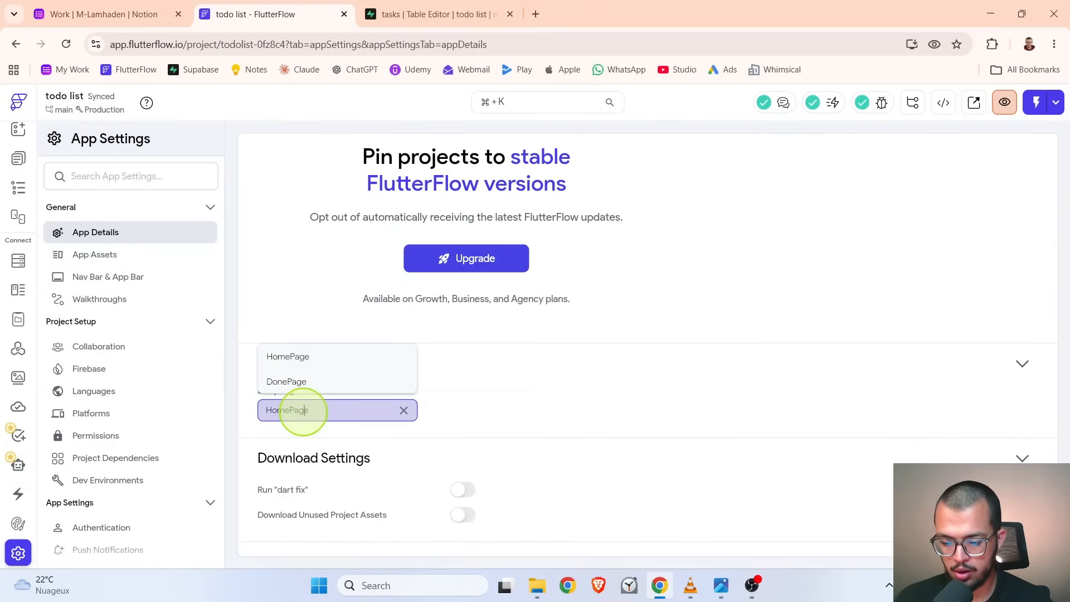
click(709, 375)
- Open HomePage for editing and dock the page list above its widget tree so both are shown together
click(18, 188)
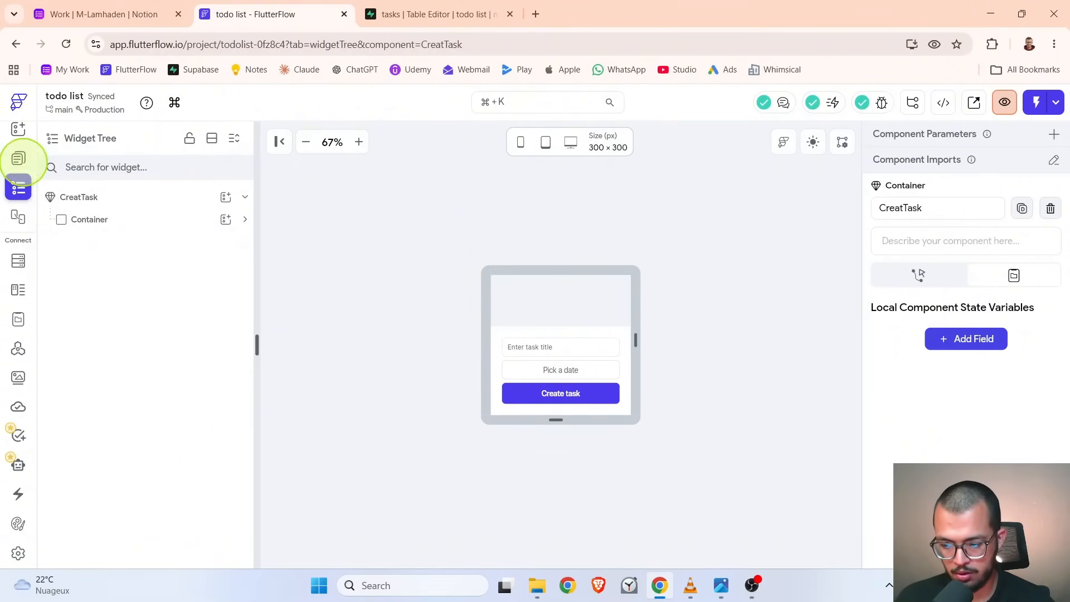
click(19, 158)
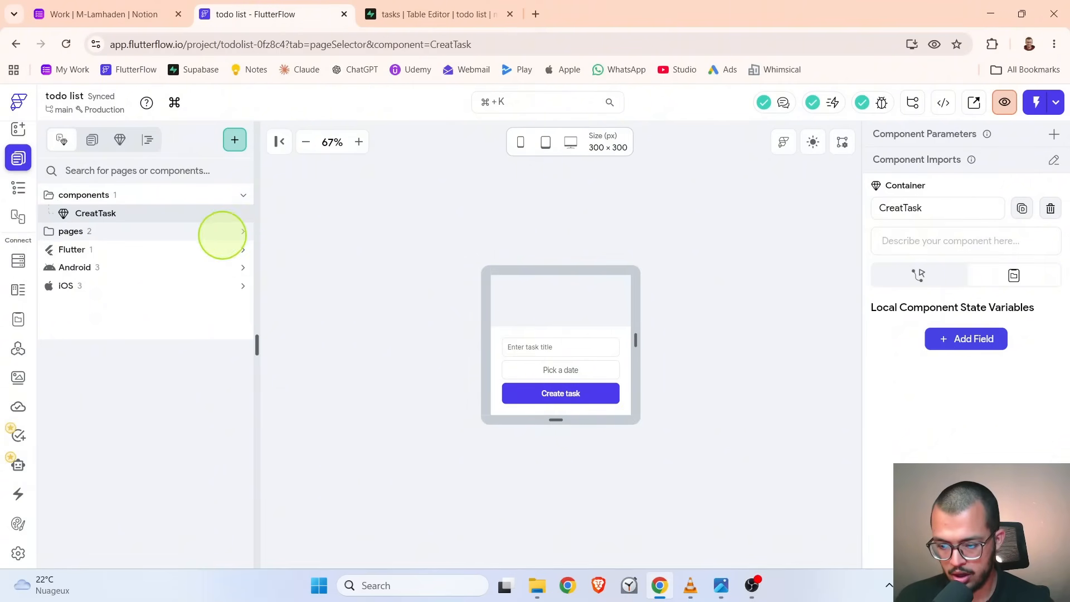
click(215, 233)
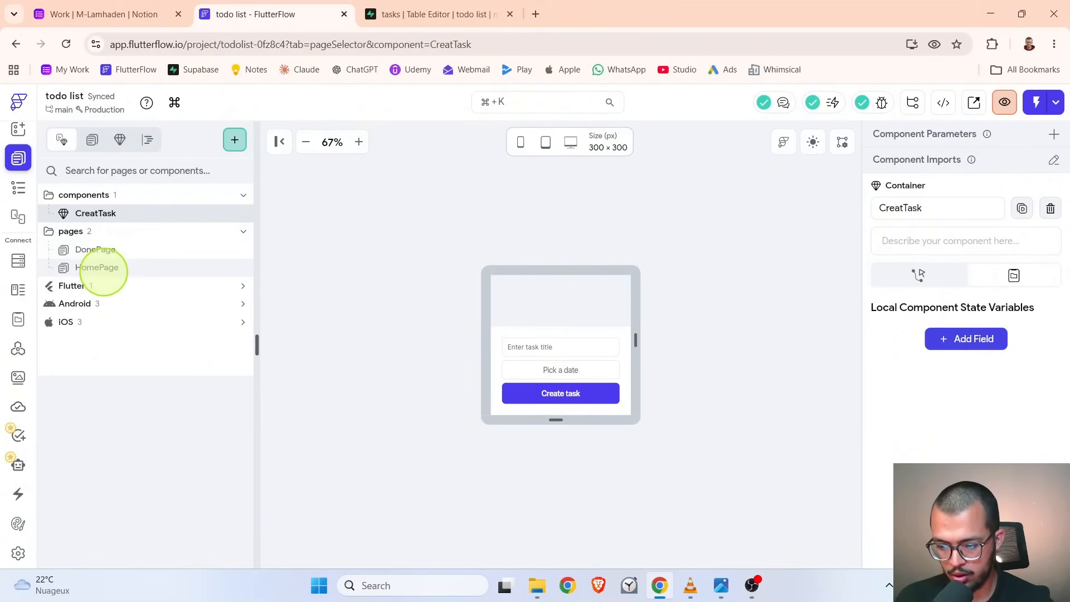
click(97, 267)
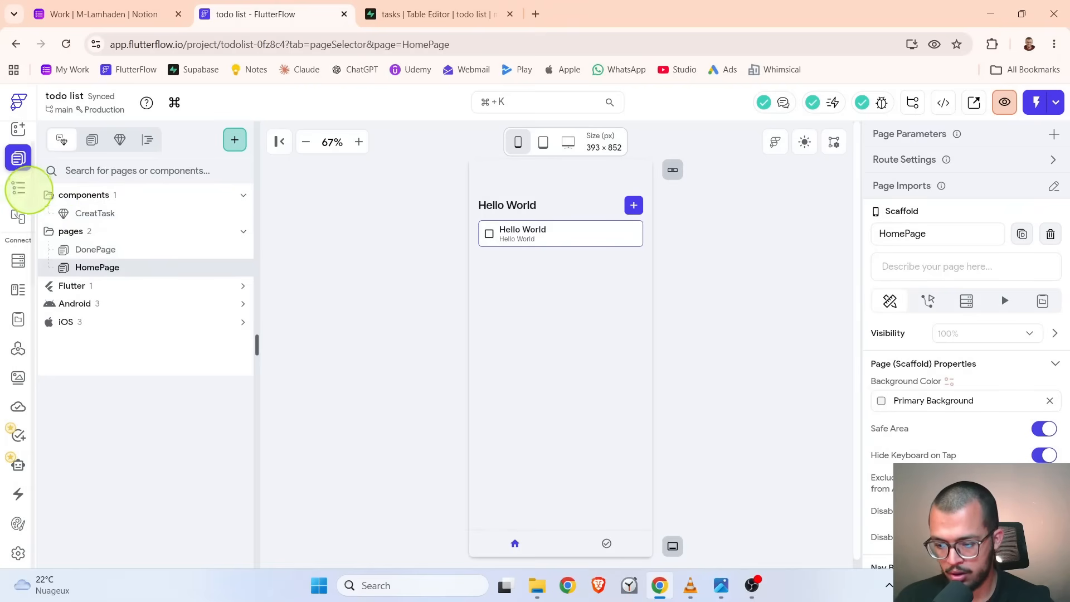
click(21, 189)
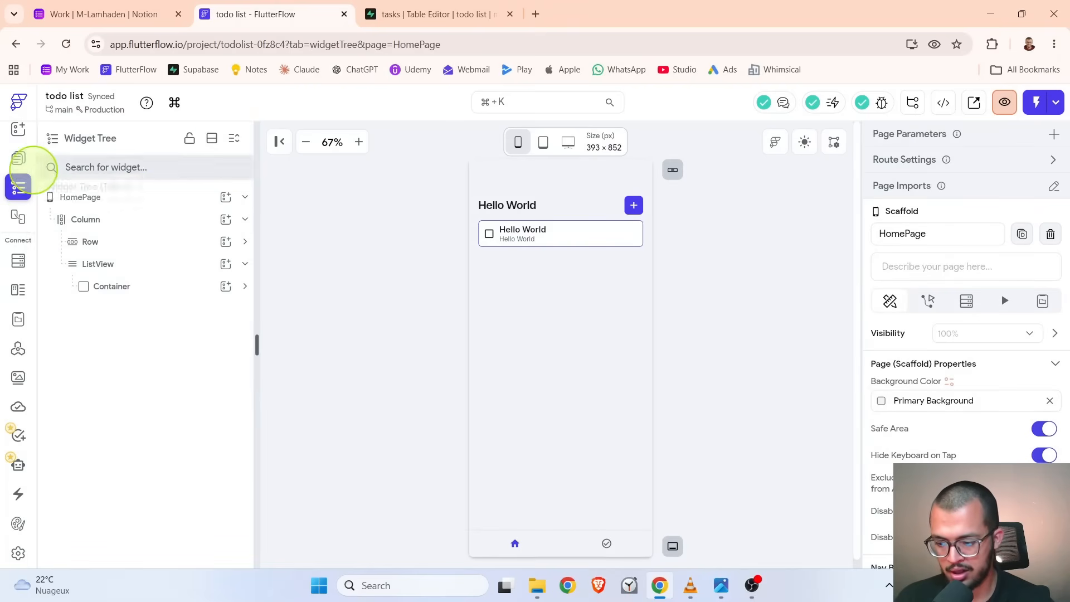
drag(19, 159, 212, 138)
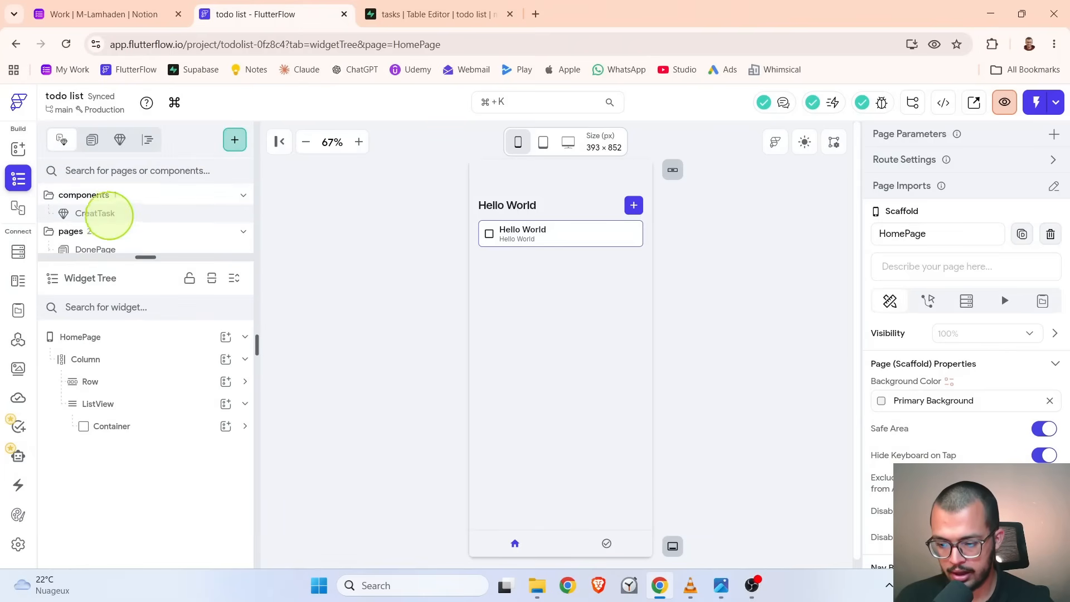
- Look through the CreatTask component and DonePage, and return to HomePage with its ListView collapsed in the widget tree
click(109, 214)
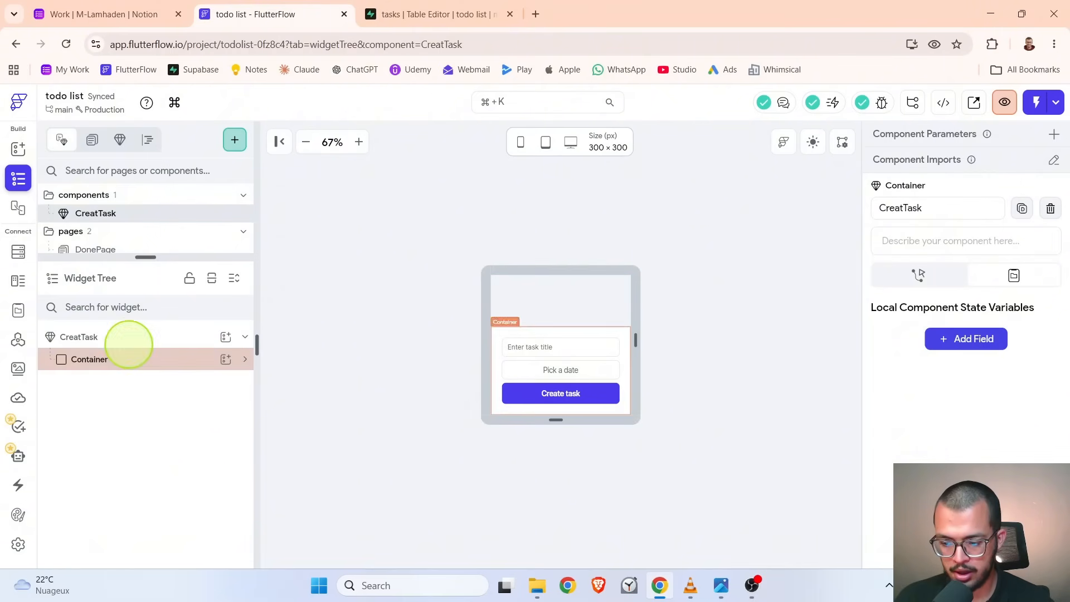
scroll(135, 212, down, 2)
click(130, 207)
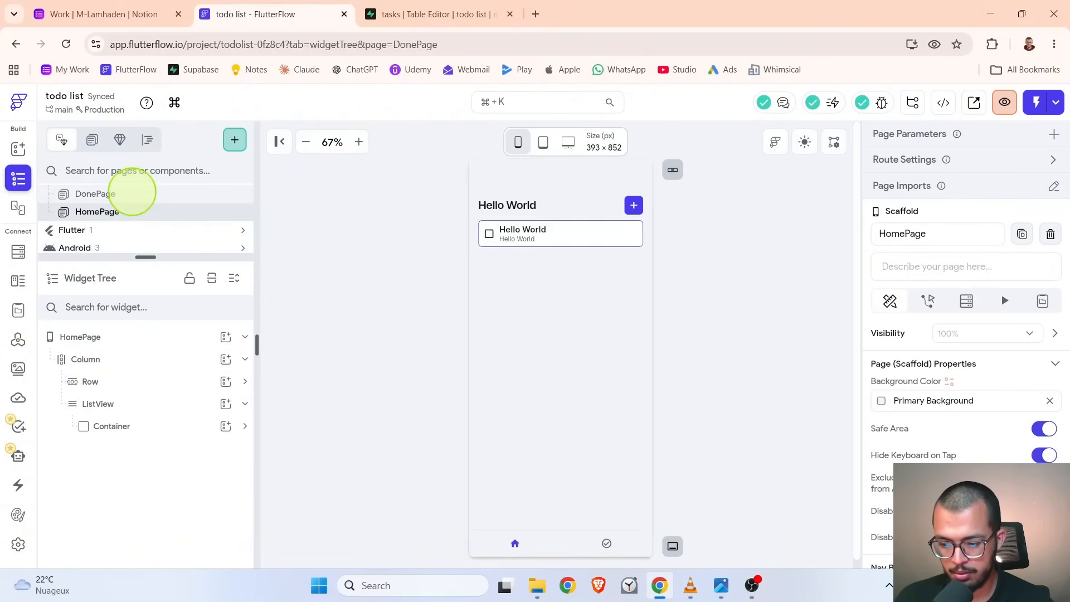
click(134, 196)
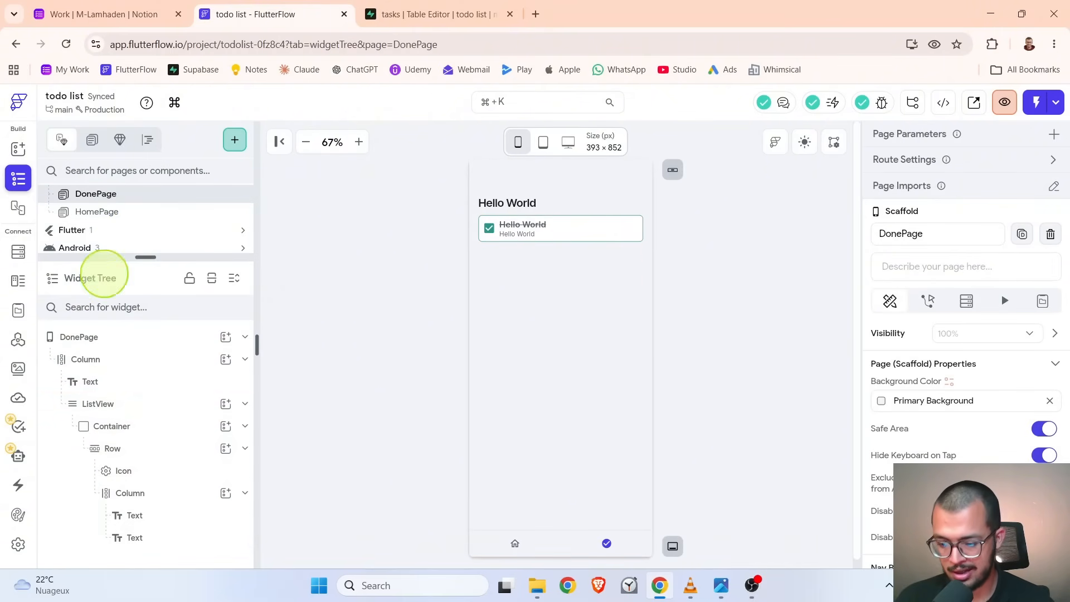
click(108, 211)
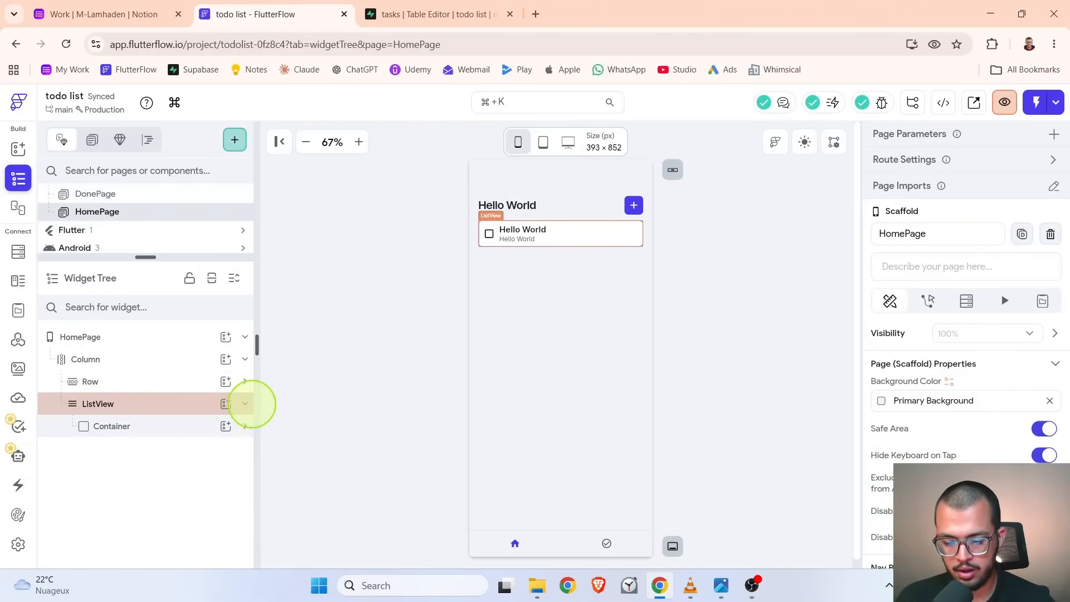
click(245, 404)
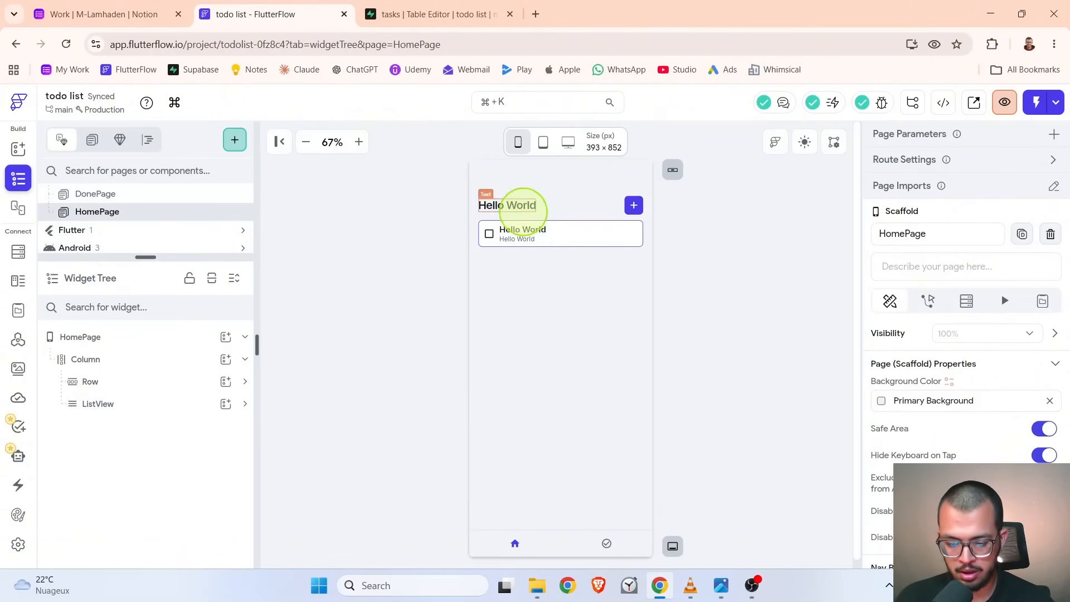
- Change the heading text on HomePage to "My List"
click(522, 210)
click(953, 288)
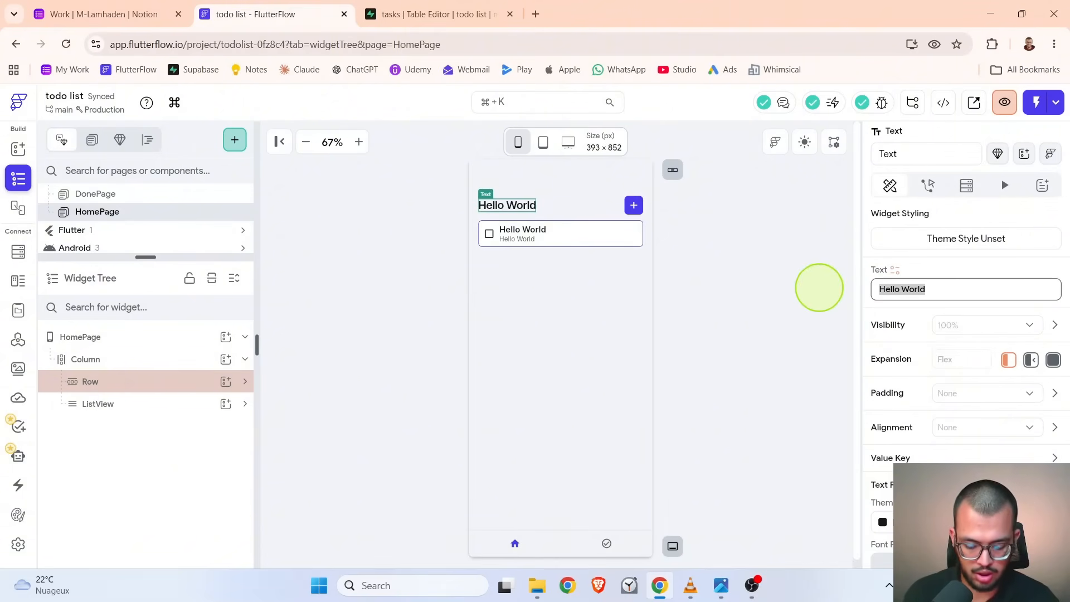
text(My List)
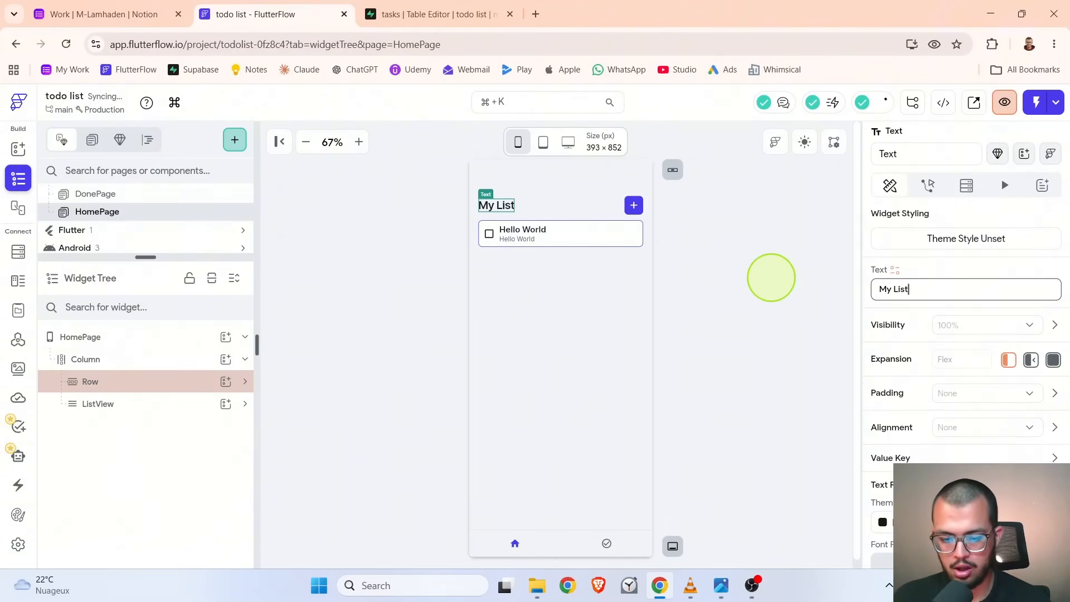
click(771, 277)
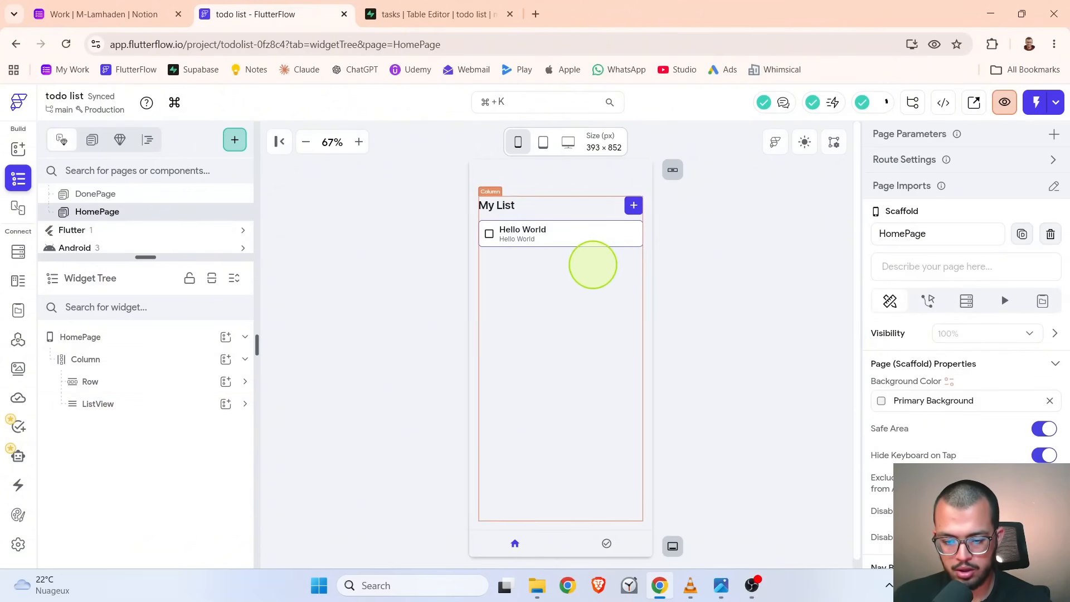
- Review HomePage's plus icon button and the CreatTask component, and return to HomePage
click(633, 206)
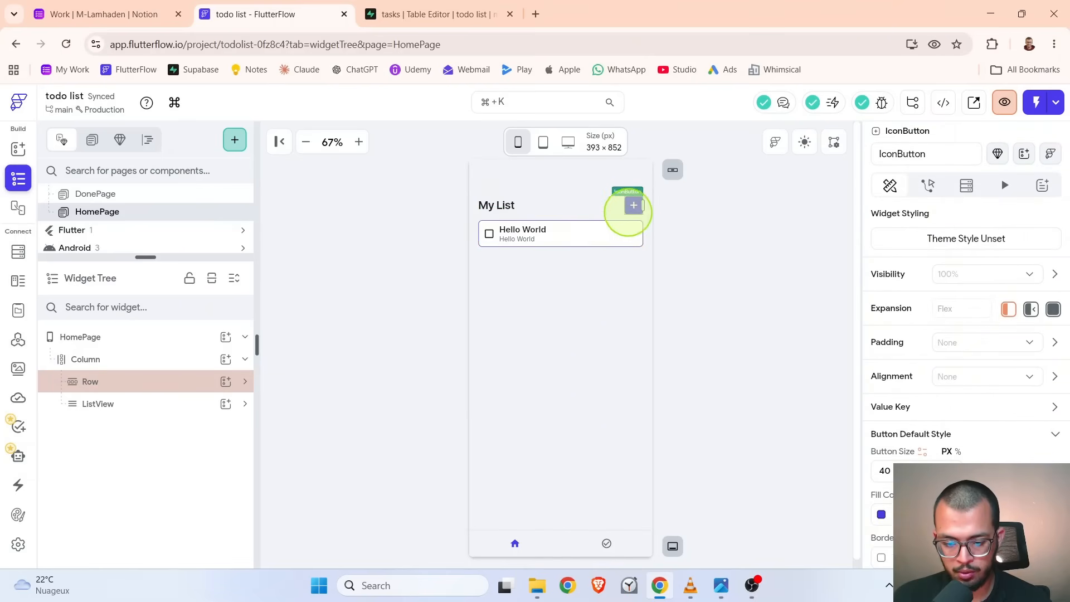
scroll(222, 217, up, 3)
click(139, 214)
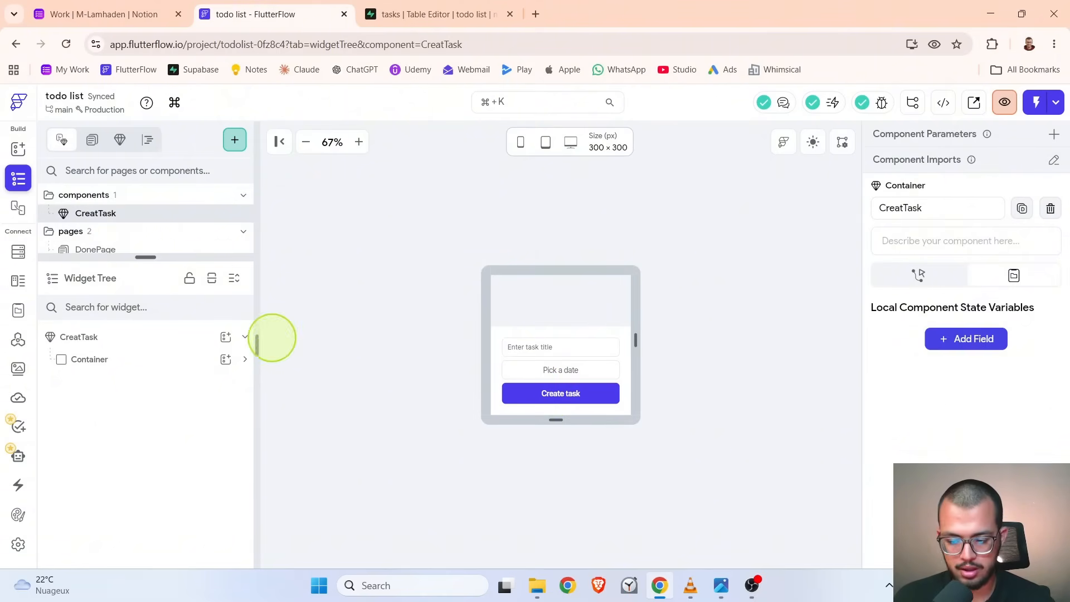
scroll(142, 215, down, 2)
click(136, 211)
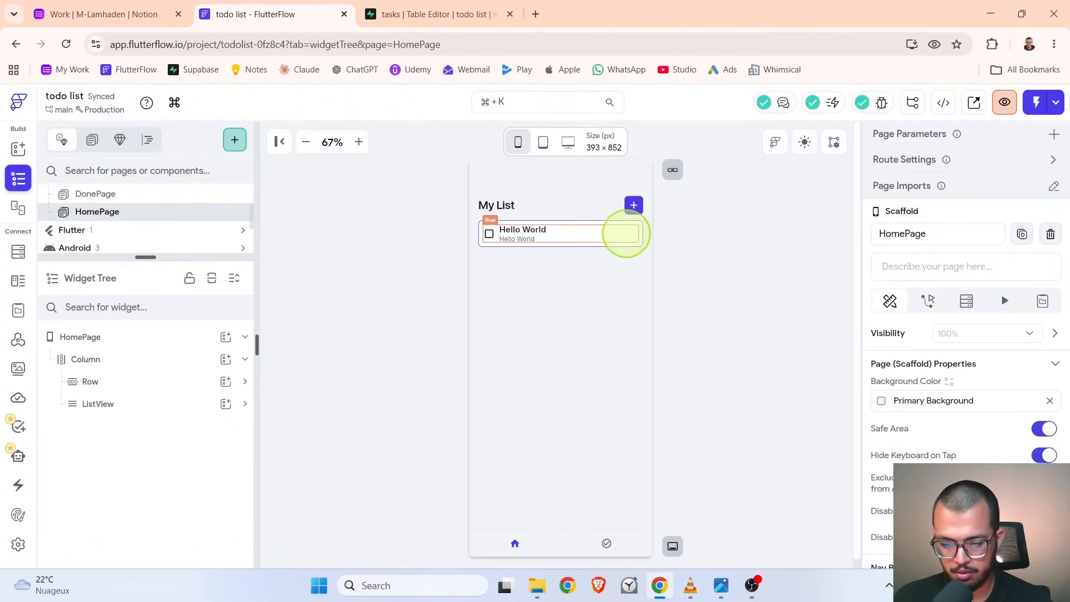
- Add a new On Tap action to the plus icon button on HomePage
click(634, 205)
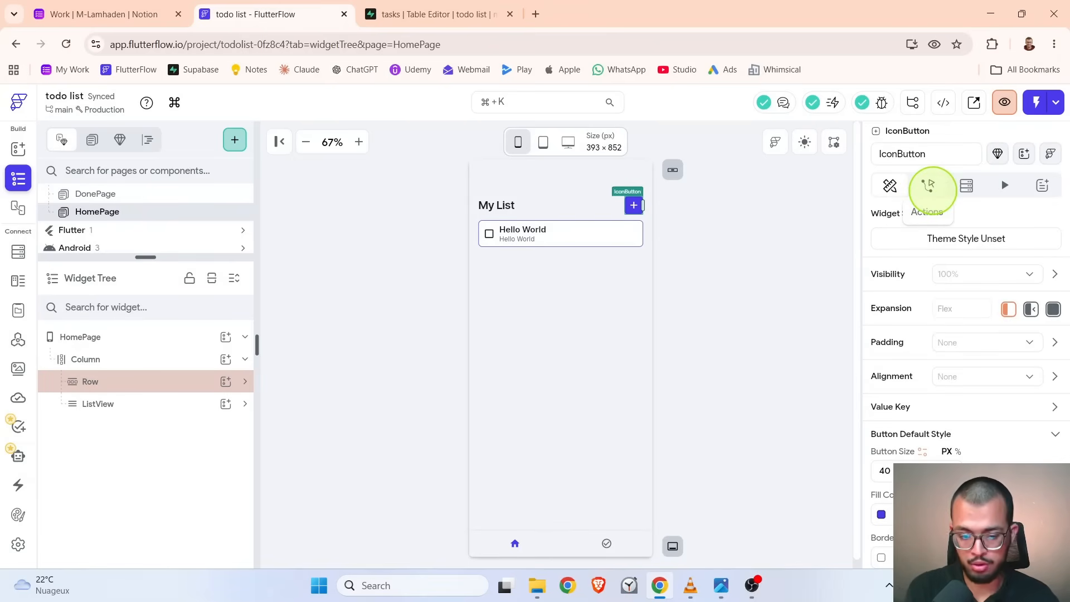
click(928, 187)
click(1023, 261)
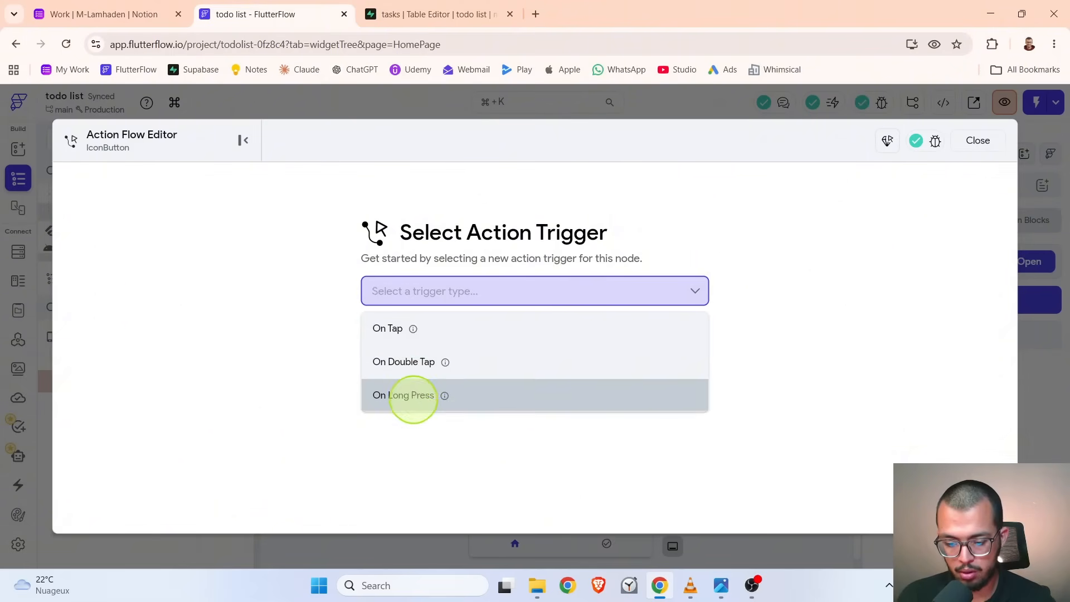
mouse_move(414, 328)
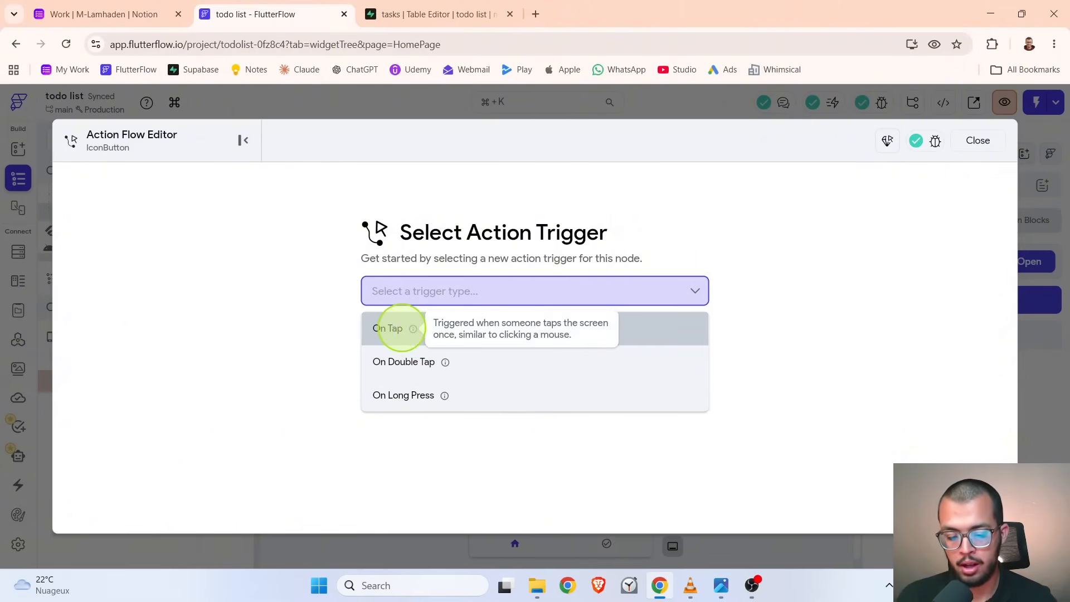
click(401, 329)
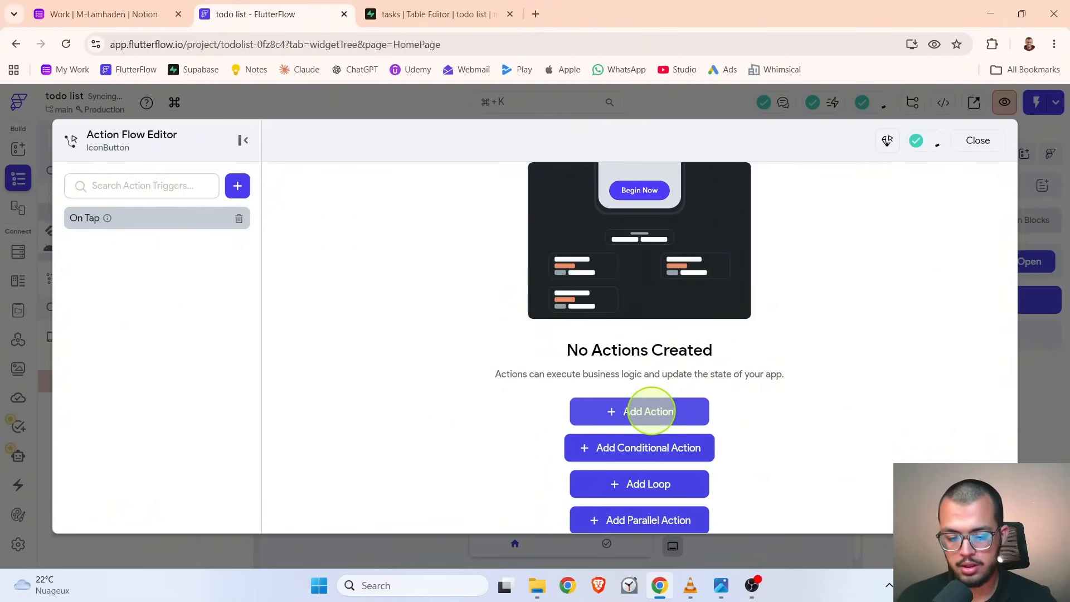
click(649, 410)
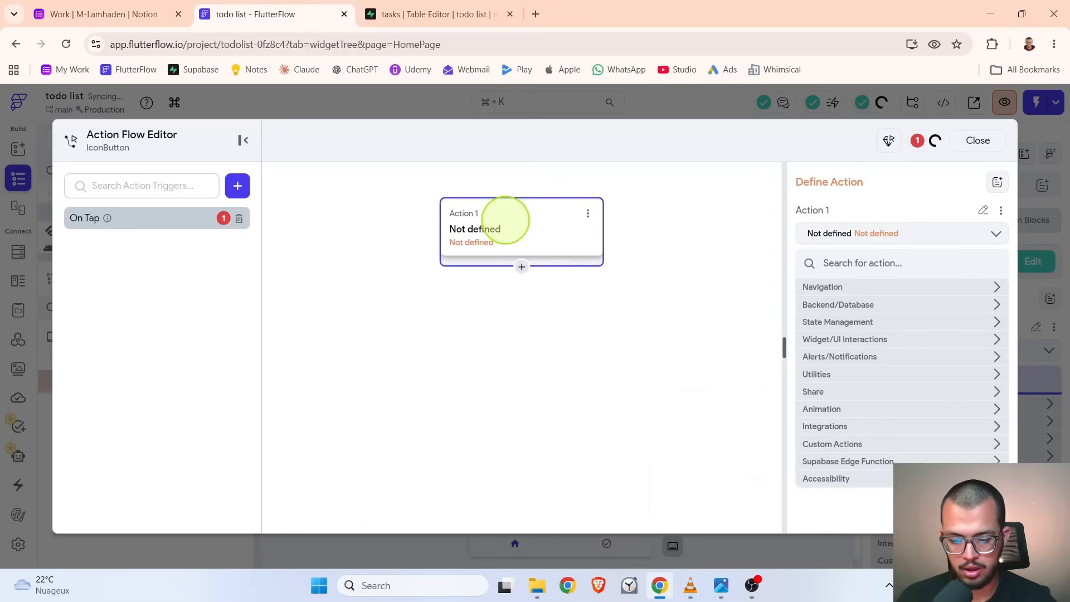
- Define the plus button's action as showing a Bottom Sheet with the CreatTask component, and leave the Action Flow Editor
click(862, 263)
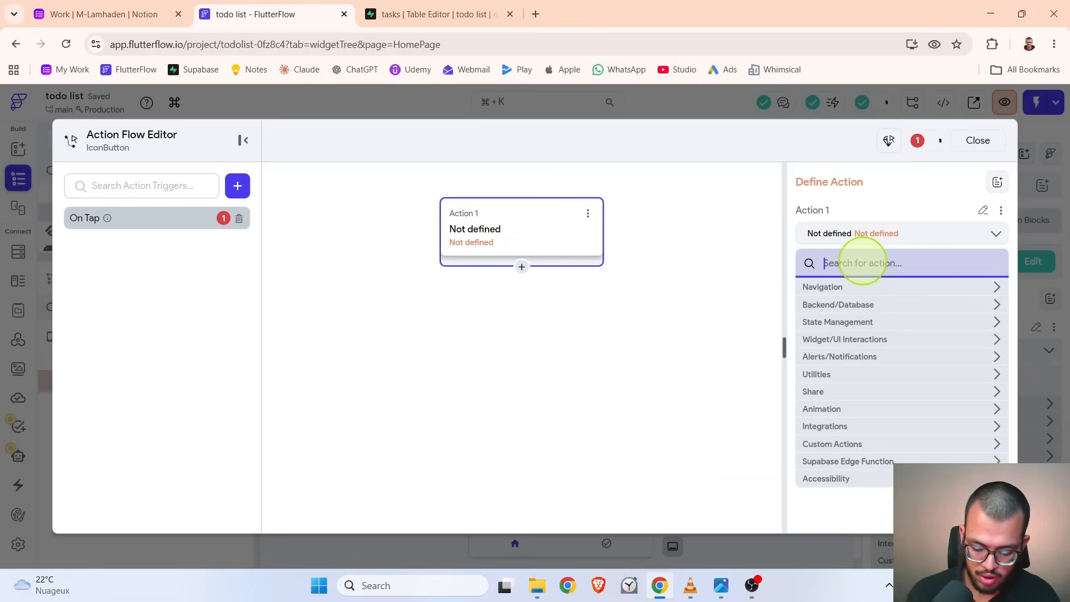
text(show)
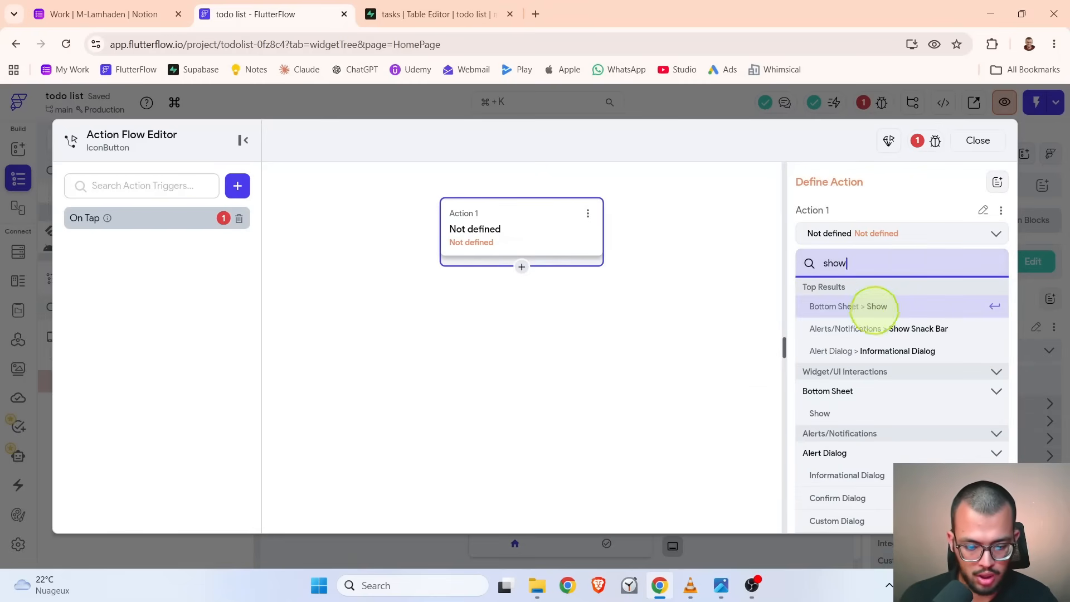
click(873, 307)
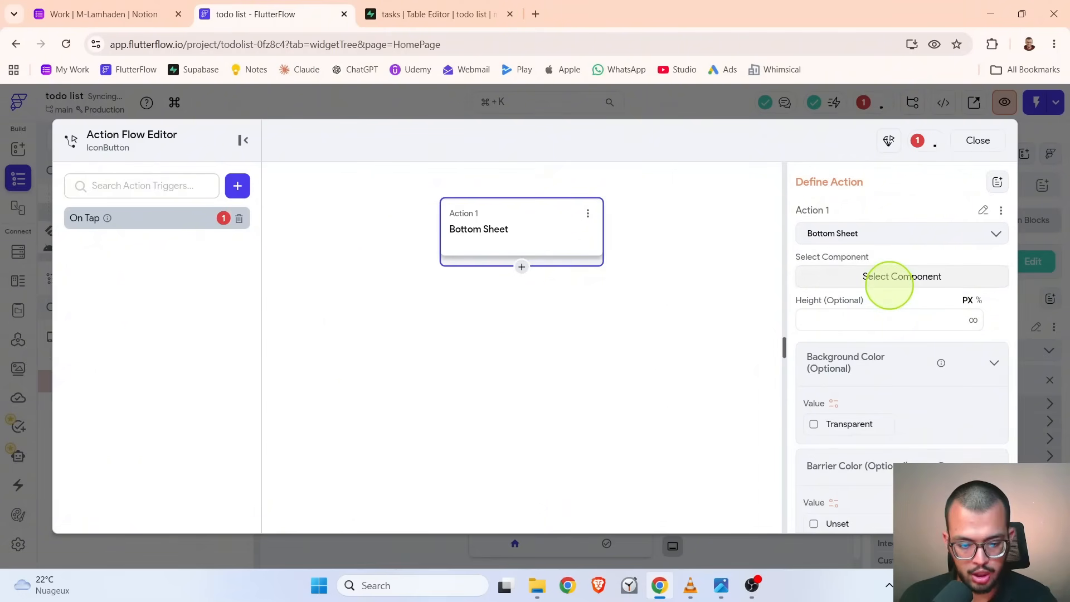
click(889, 284)
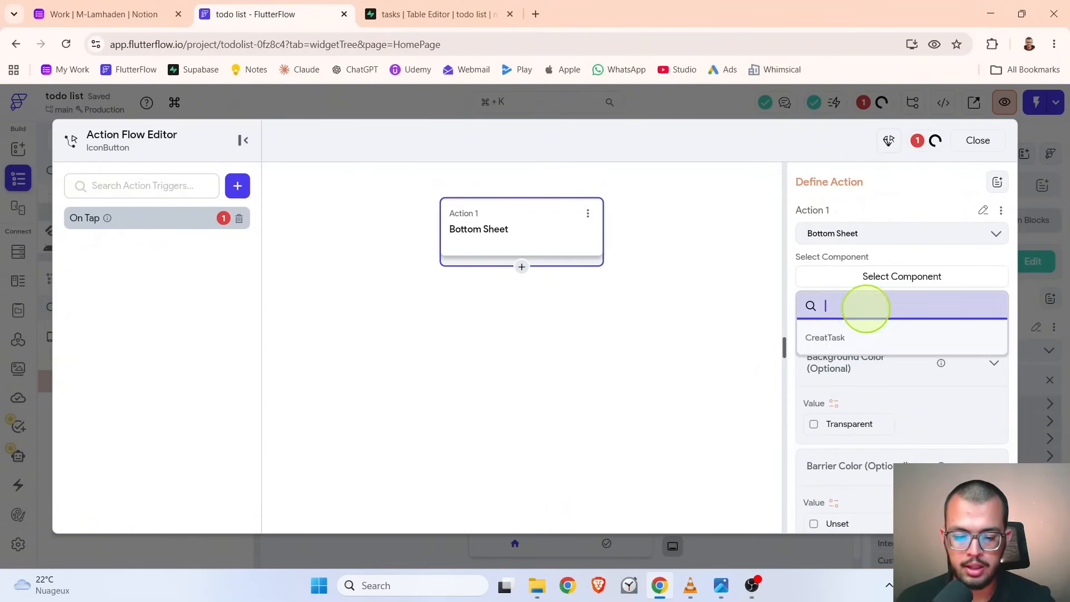
click(831, 337)
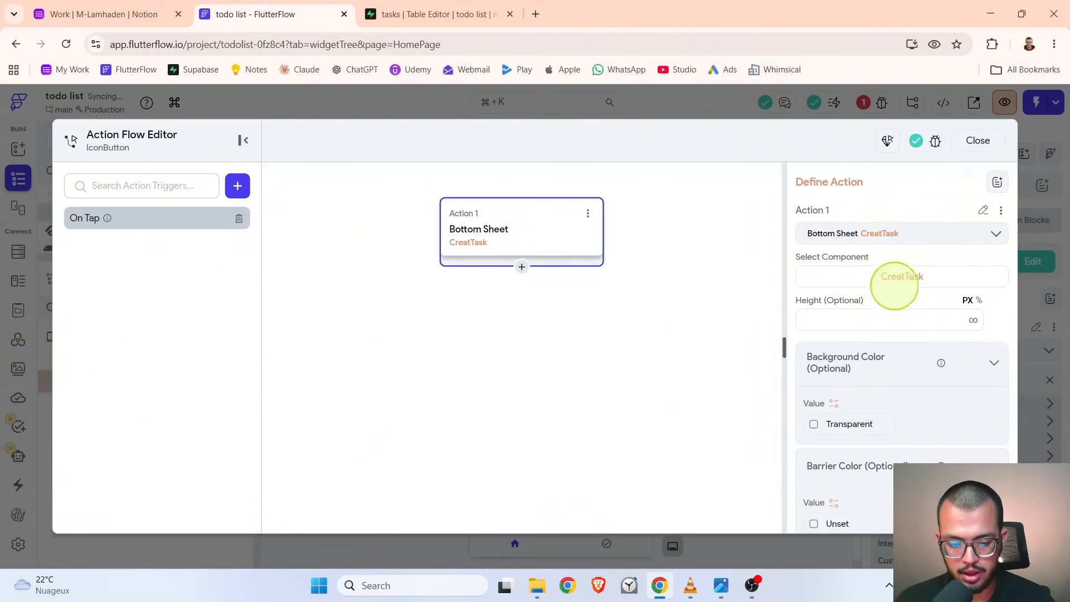
click(980, 143)
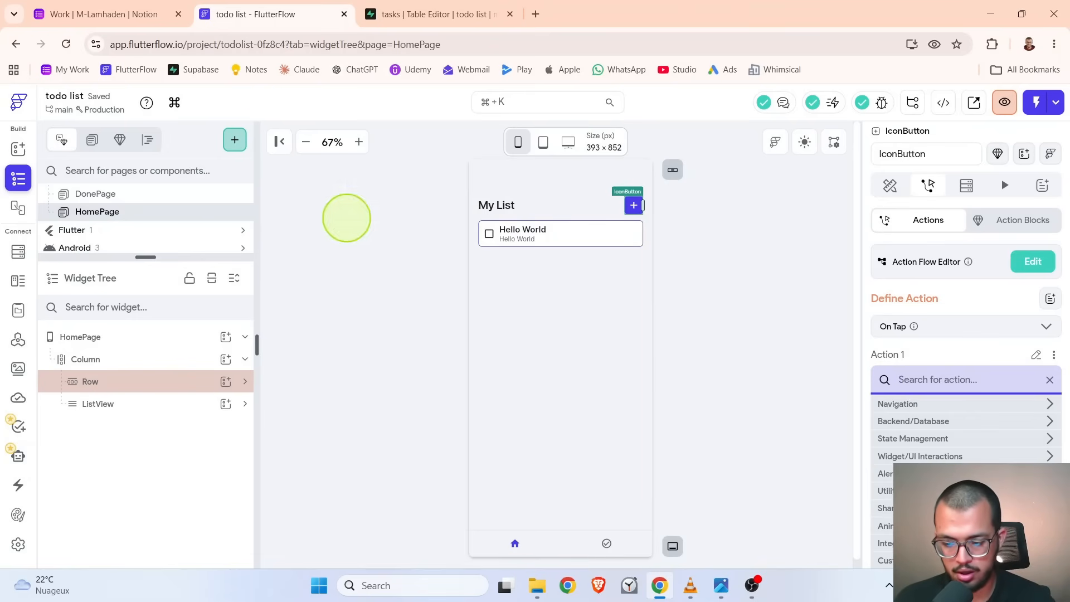
- Change the heading text on DonePage to "Done"
click(149, 195)
click(490, 201)
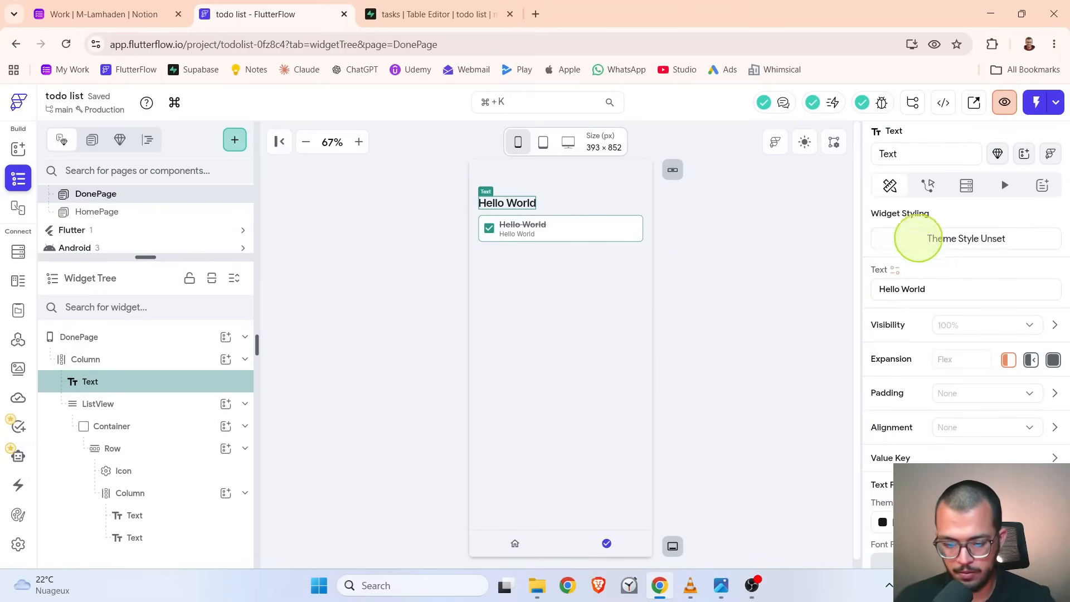
click(925, 282)
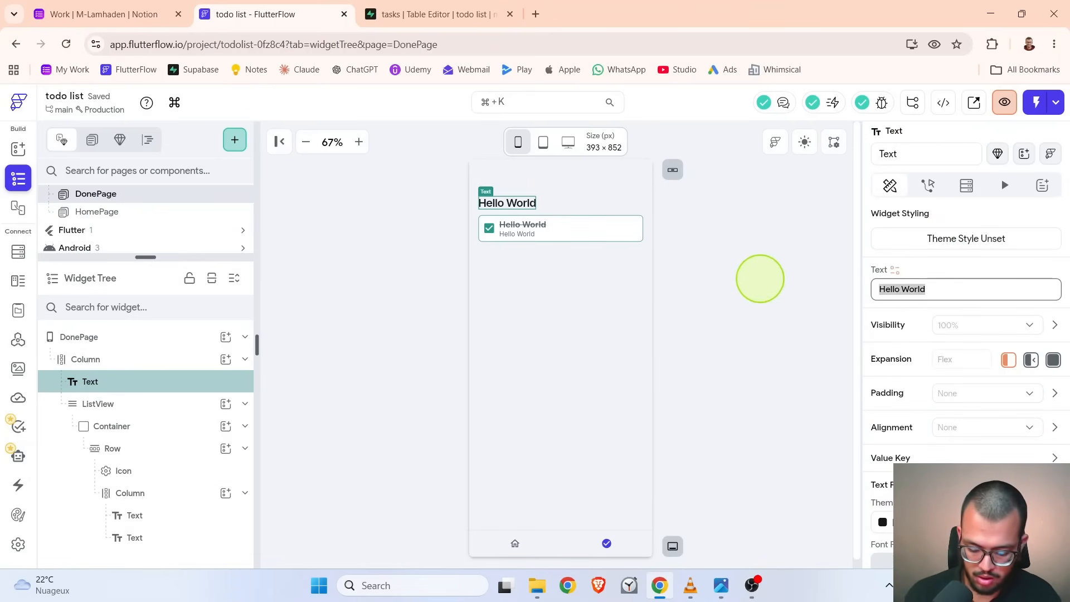
text(Done)
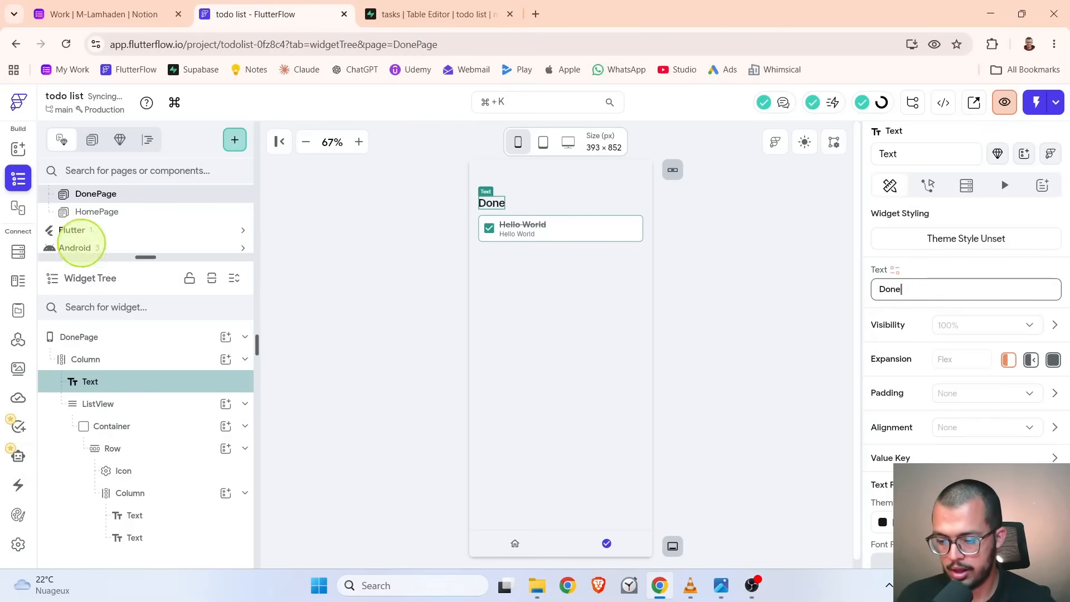
- Return to HomePage, open the CreatTask component and examine its Create task button and task title field
scroll(96, 230, up, 1)
scroll(100, 241, down, 2)
scroll(121, 210, up, 1)
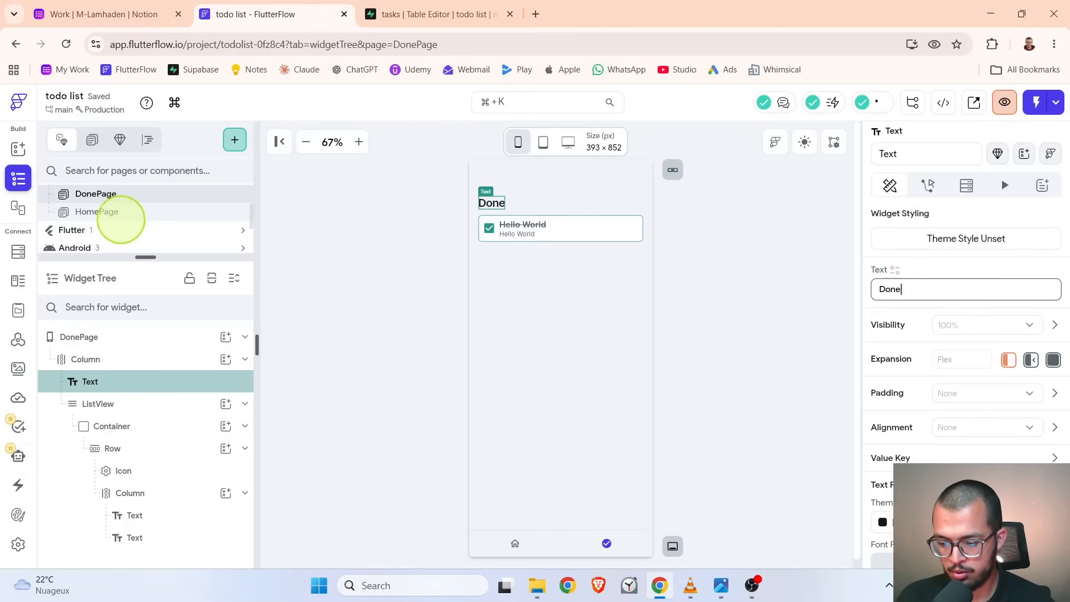
click(121, 211)
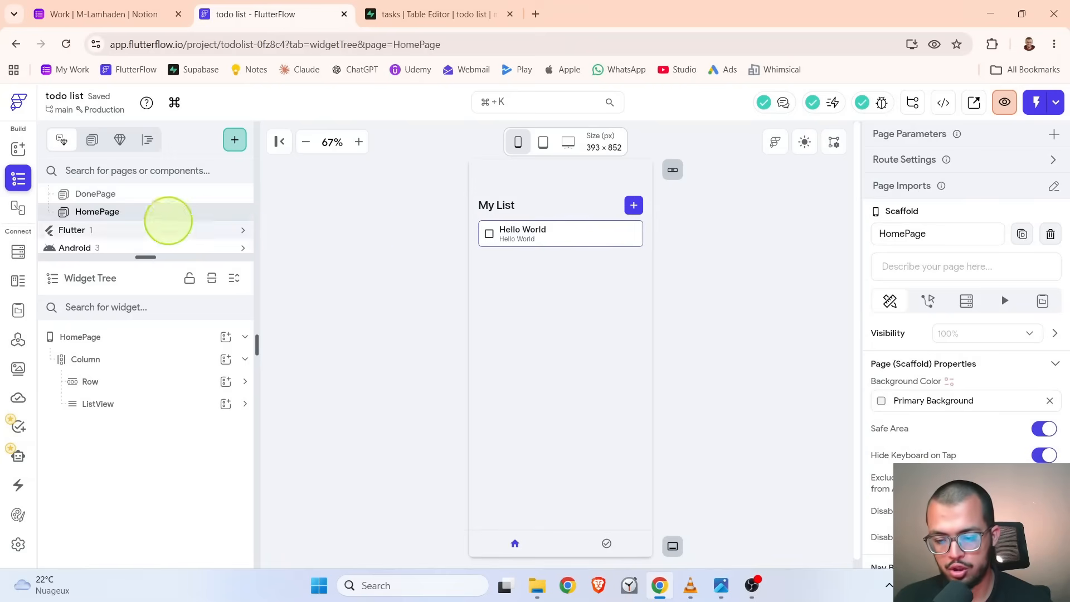
scroll(90, 219, up, 1)
click(95, 213)
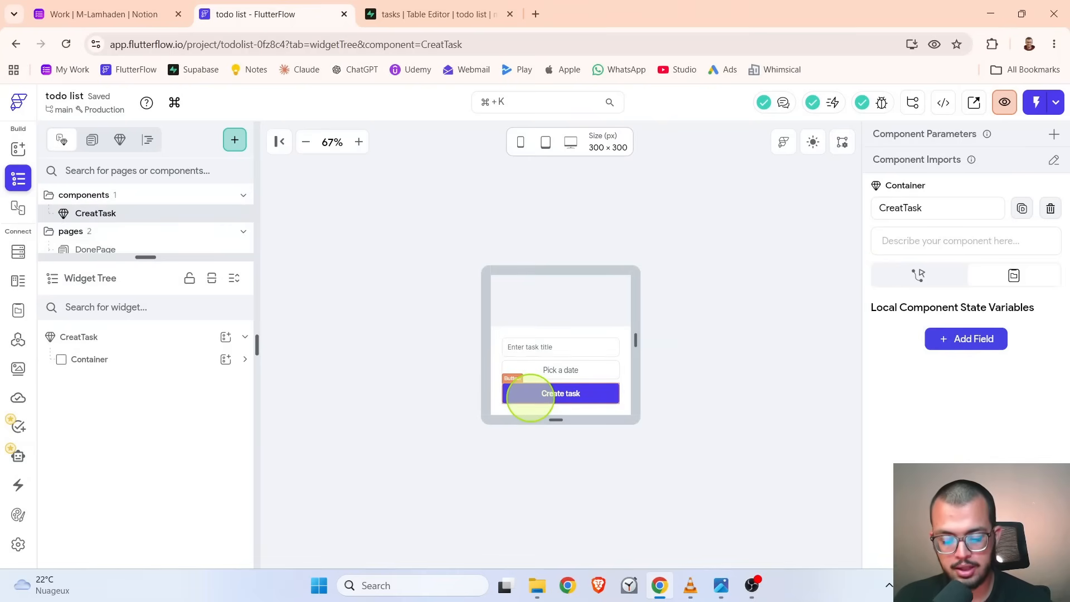
click(530, 396)
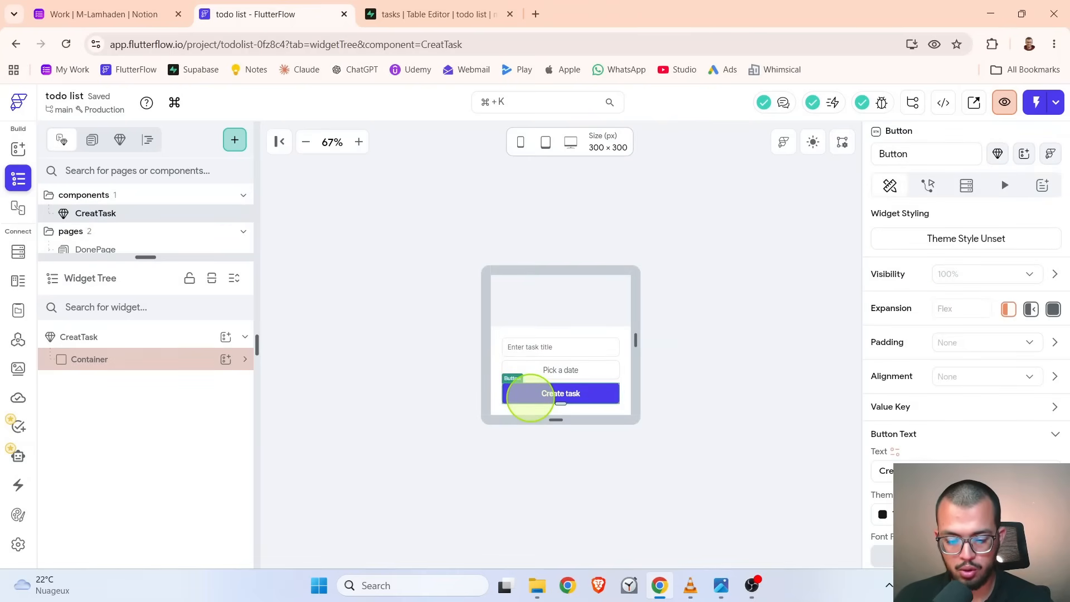
click(762, 361)
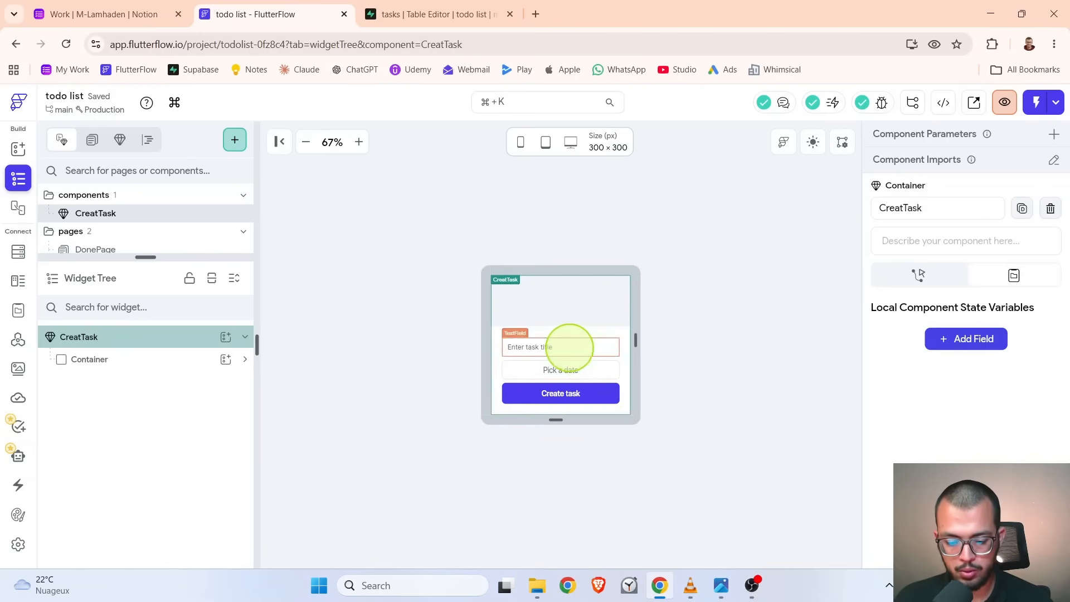
click(567, 348)
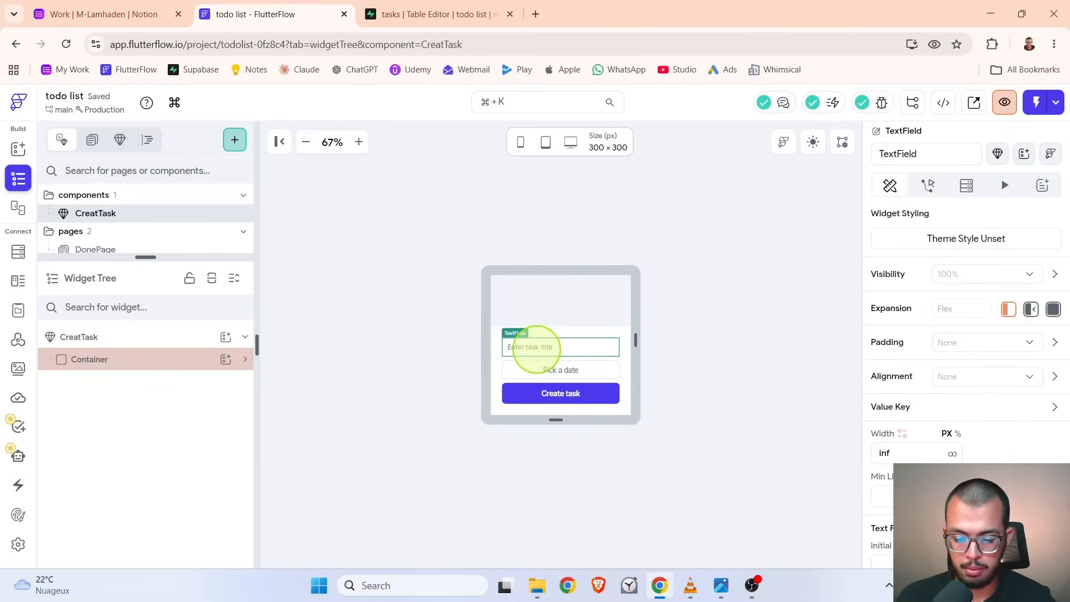
- Add a new On Tap action to the "Pick a date" button in the CreatTask component
click(566, 368)
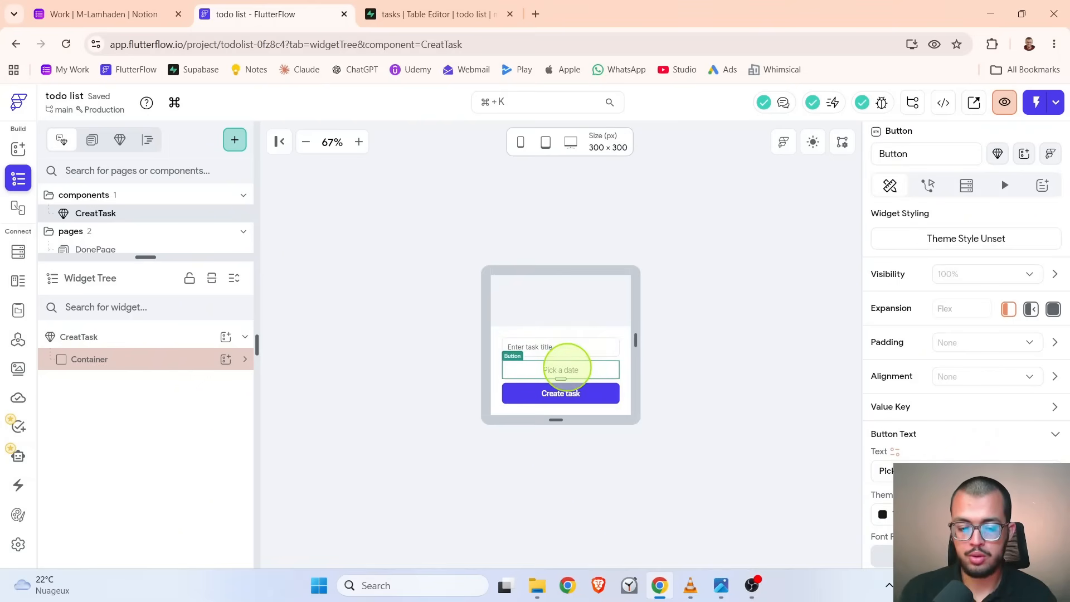
click(926, 185)
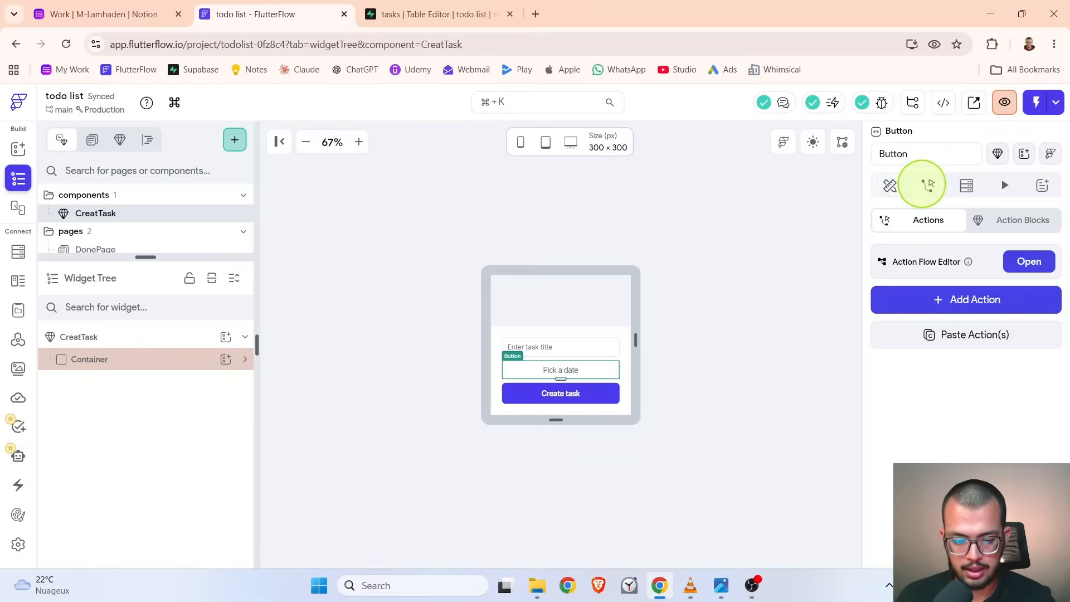
click(1007, 260)
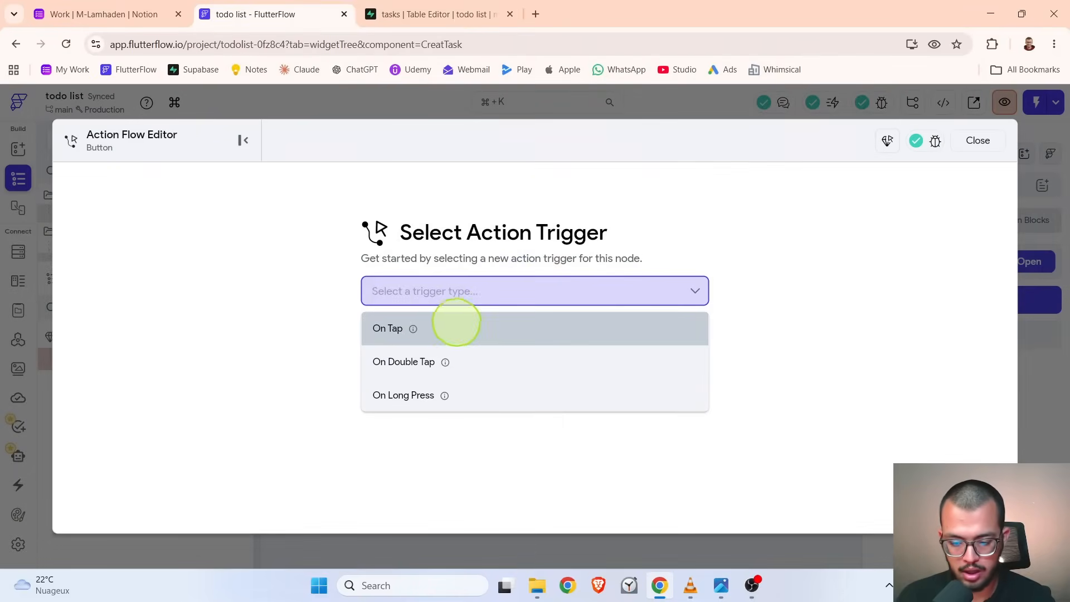
click(453, 324)
click(646, 411)
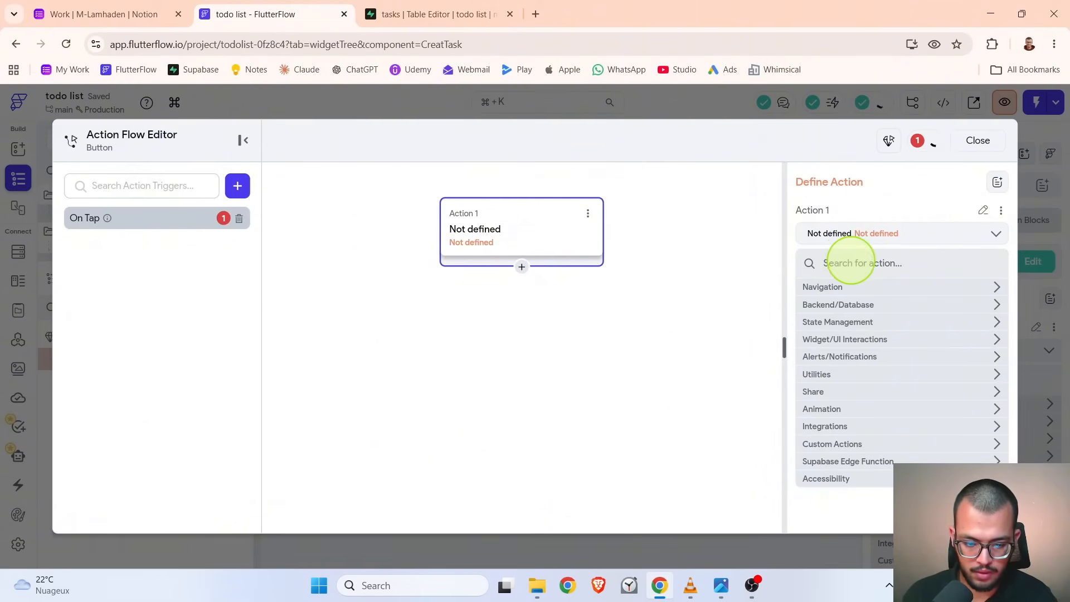
- Define the "Pick a date" button's action as a Date/Time Picker of type Date, and leave the Action Flow Editor
click(850, 263)
text(dat)
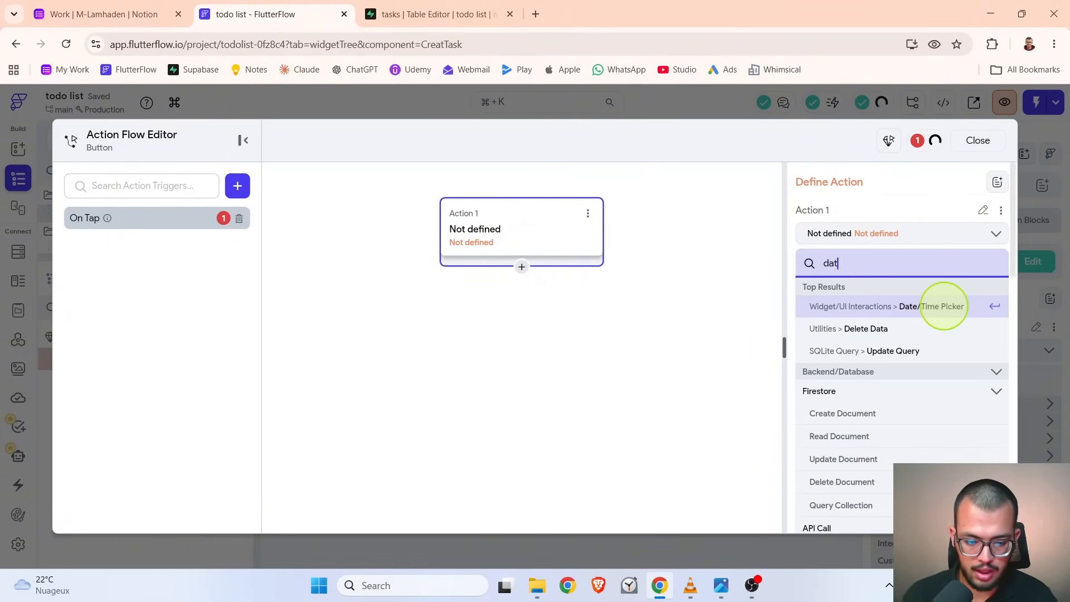
click(943, 306)
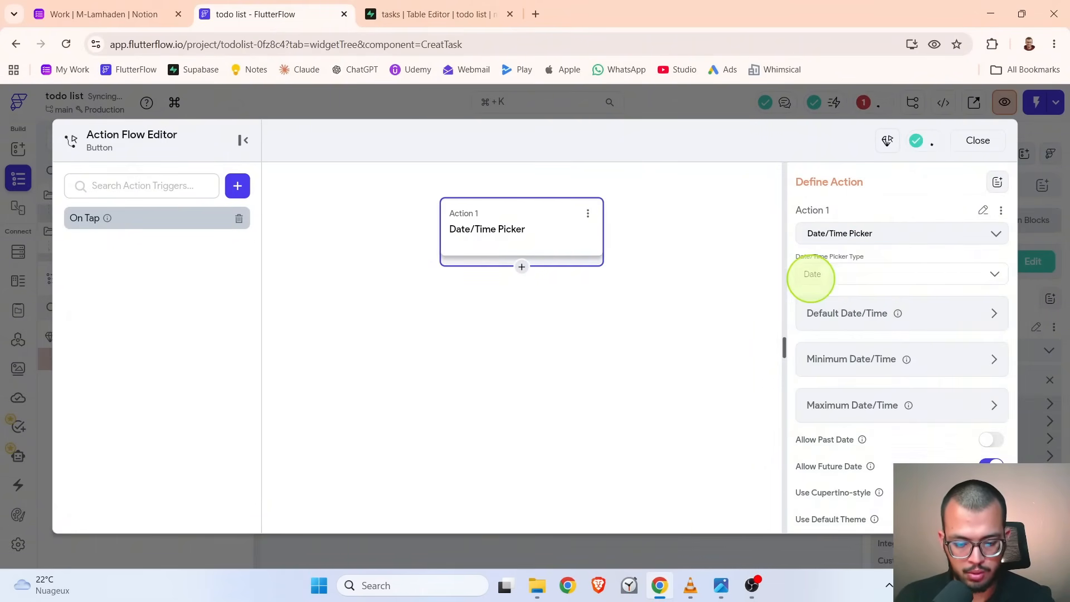
click(812, 275)
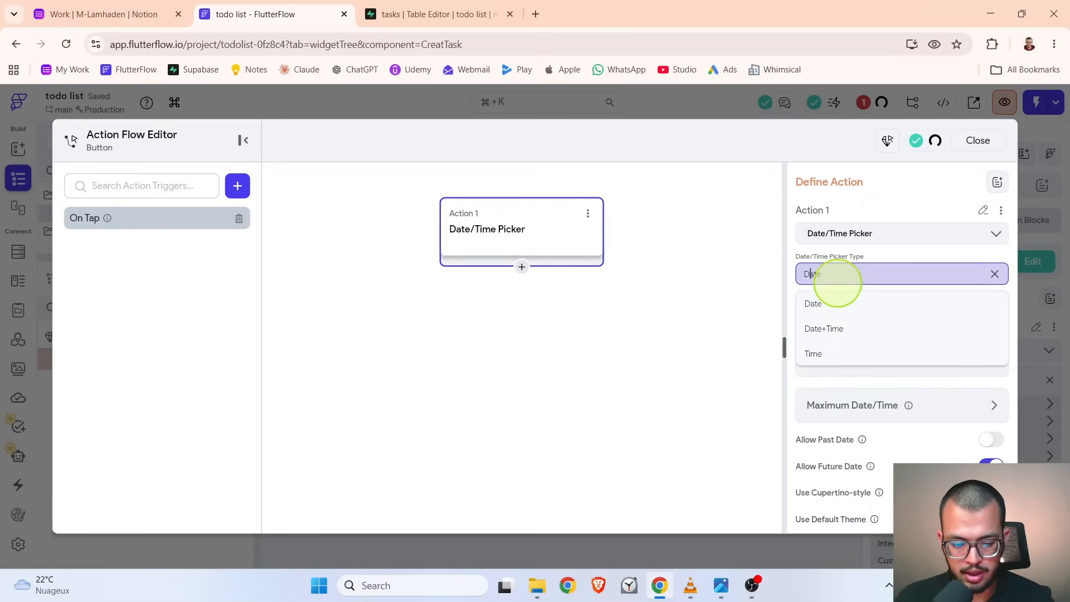
click(812, 269)
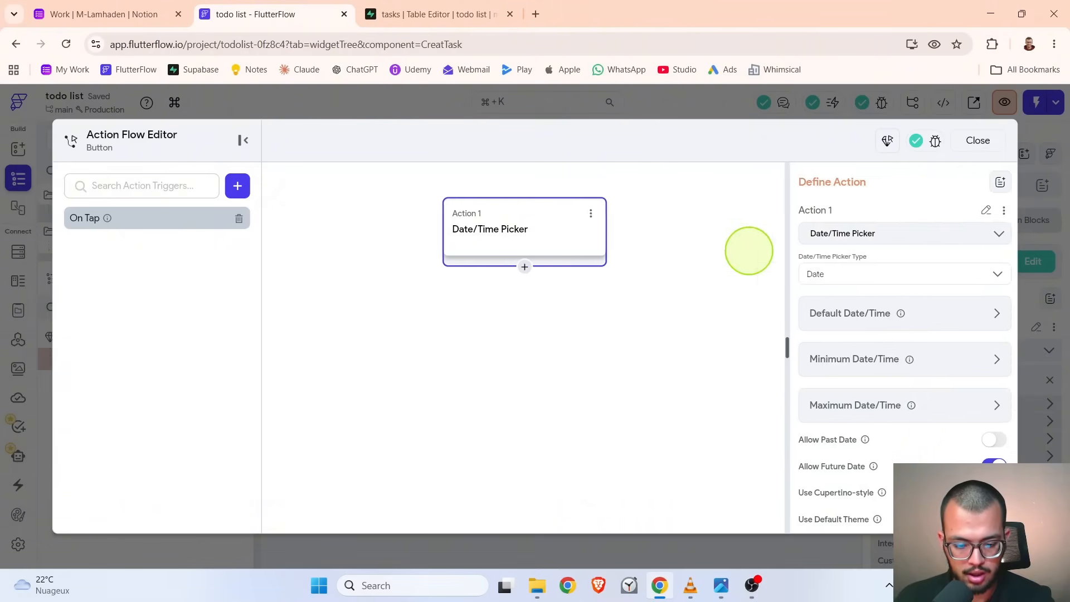
scroll(886, 256, down, 1)
click(883, 256)
click(870, 258)
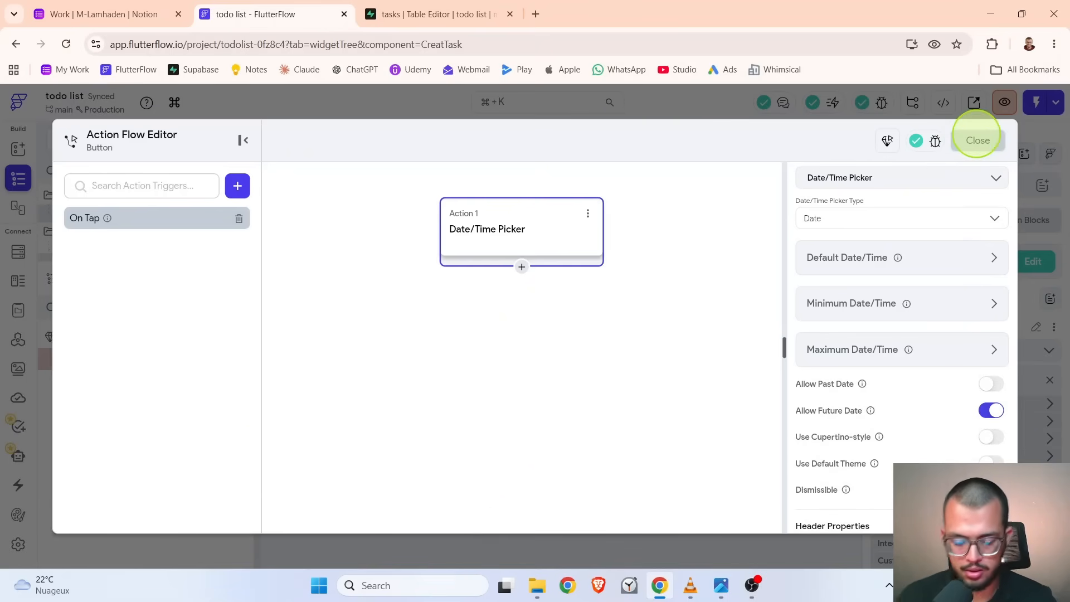
click(976, 140)
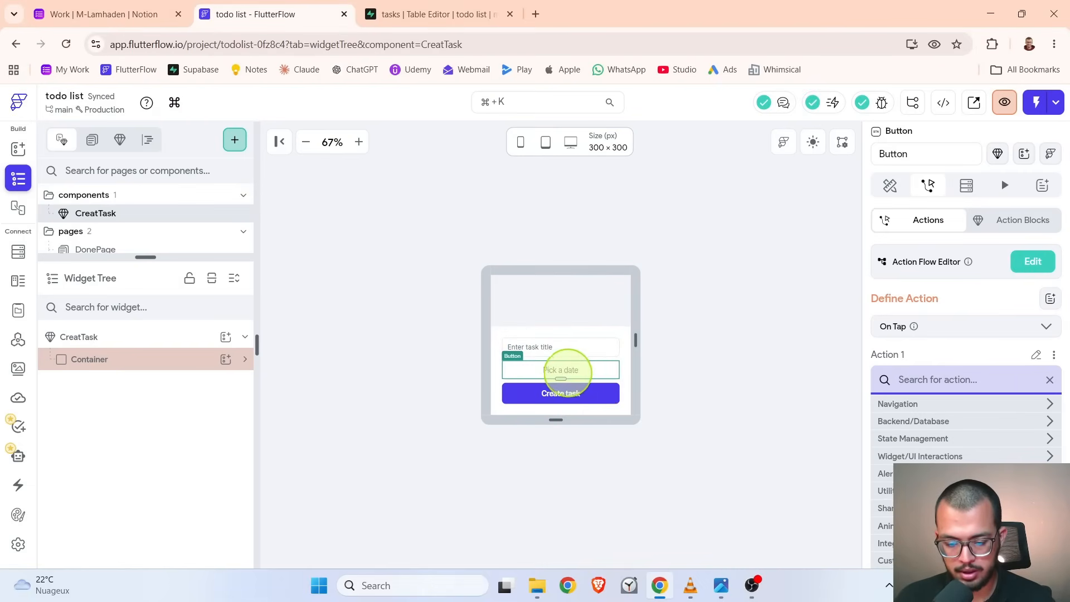
- Add a new On Tap action to the "Create task" button in the CreatTask component
click(560, 346)
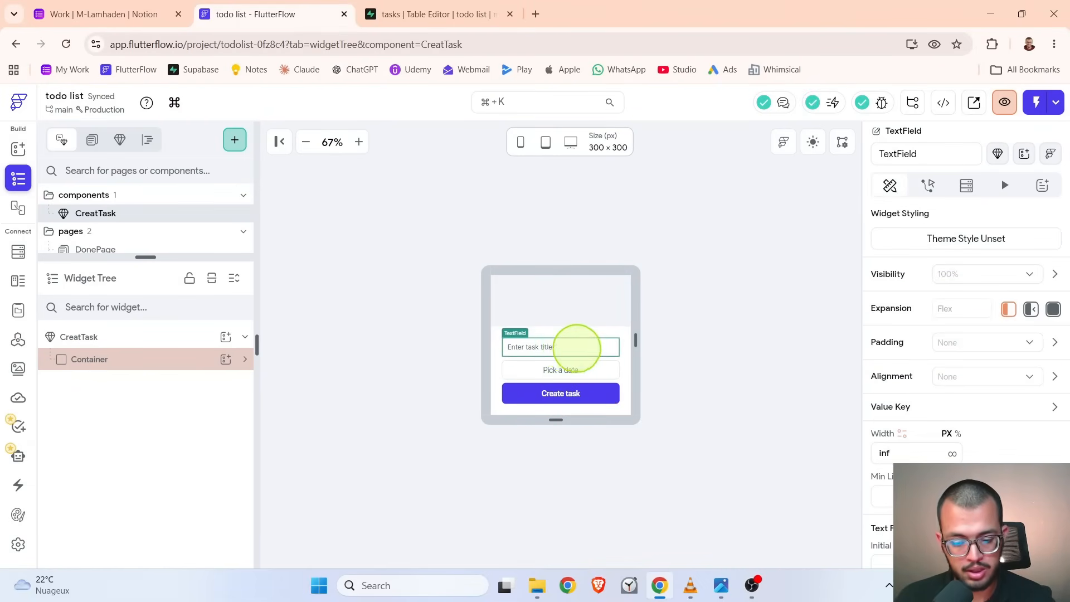
click(571, 396)
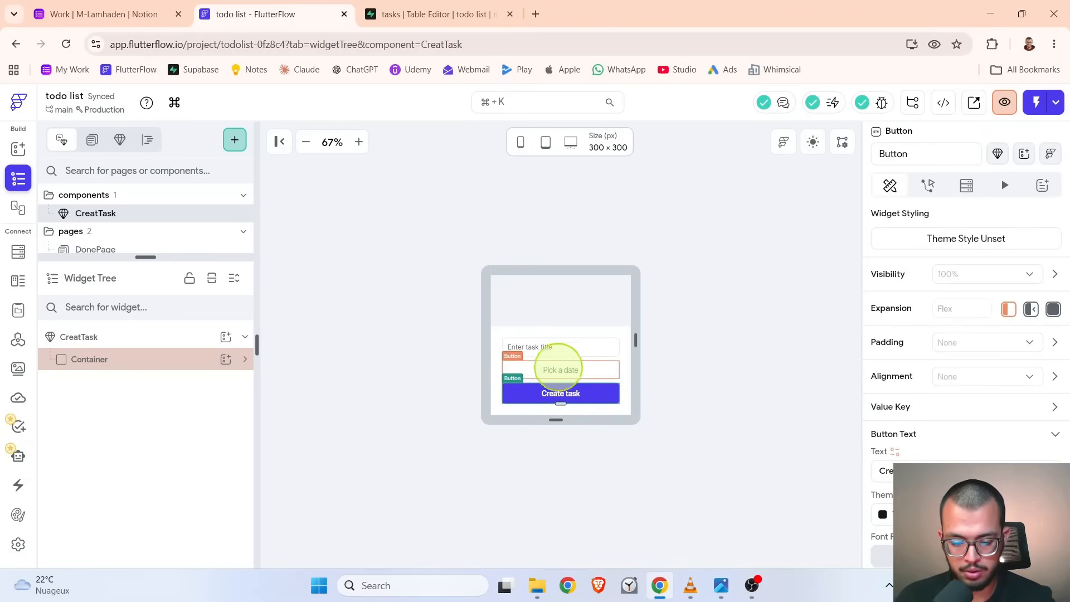
click(928, 185)
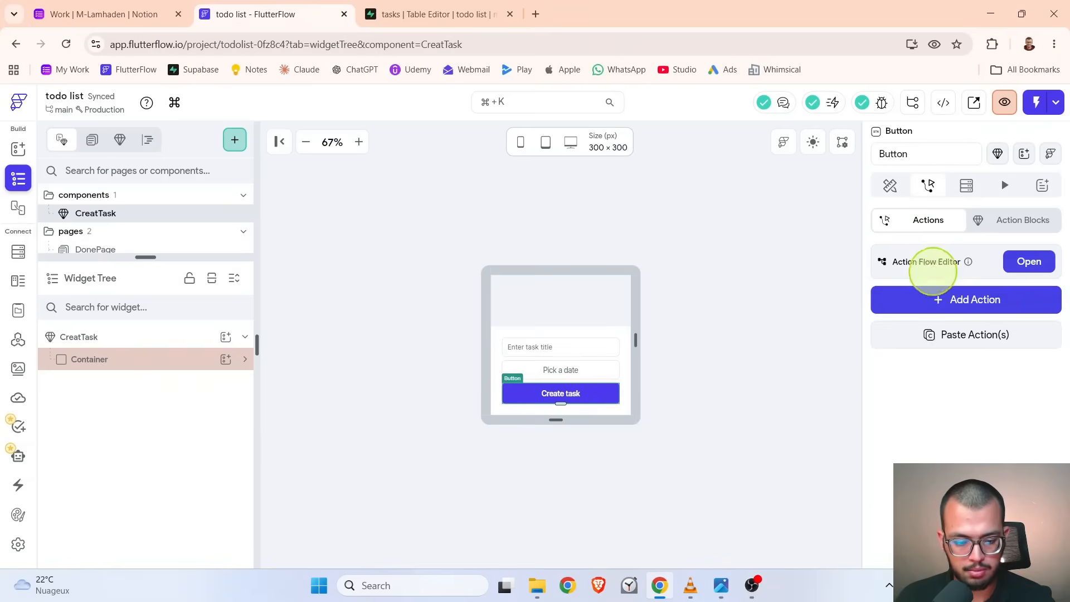
click(1028, 260)
click(597, 326)
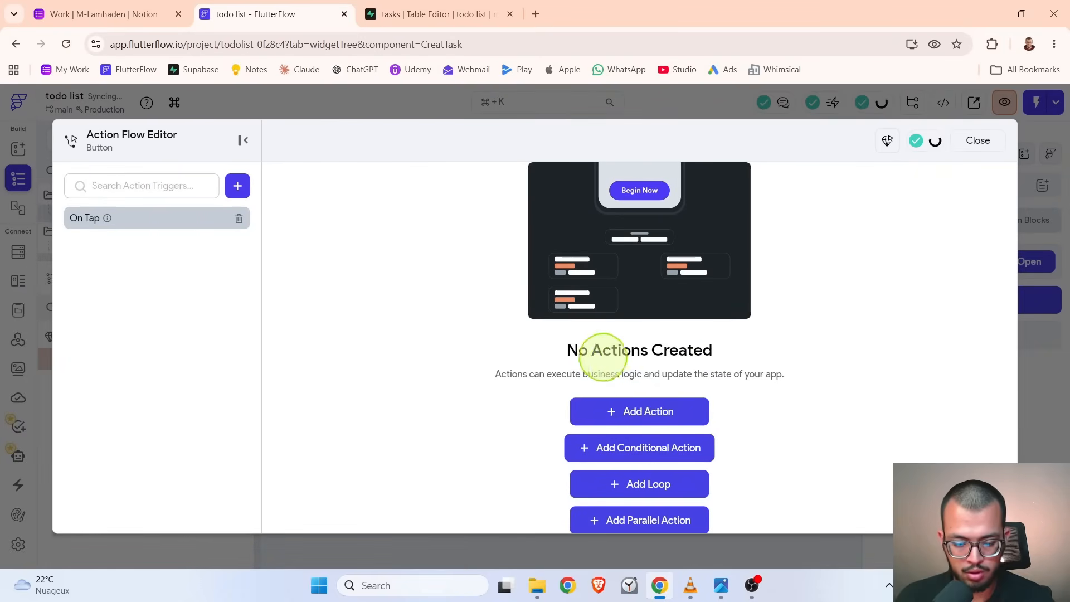
click(641, 411)
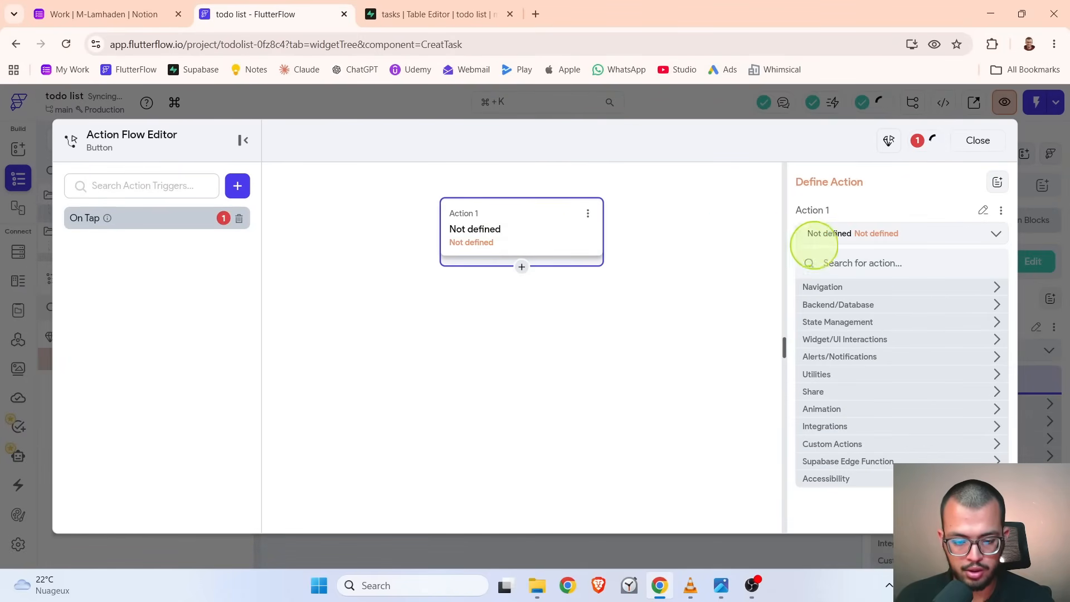
- Define the "Create task" button's action as a Supabase Insert Row on the tasks table
click(867, 262)
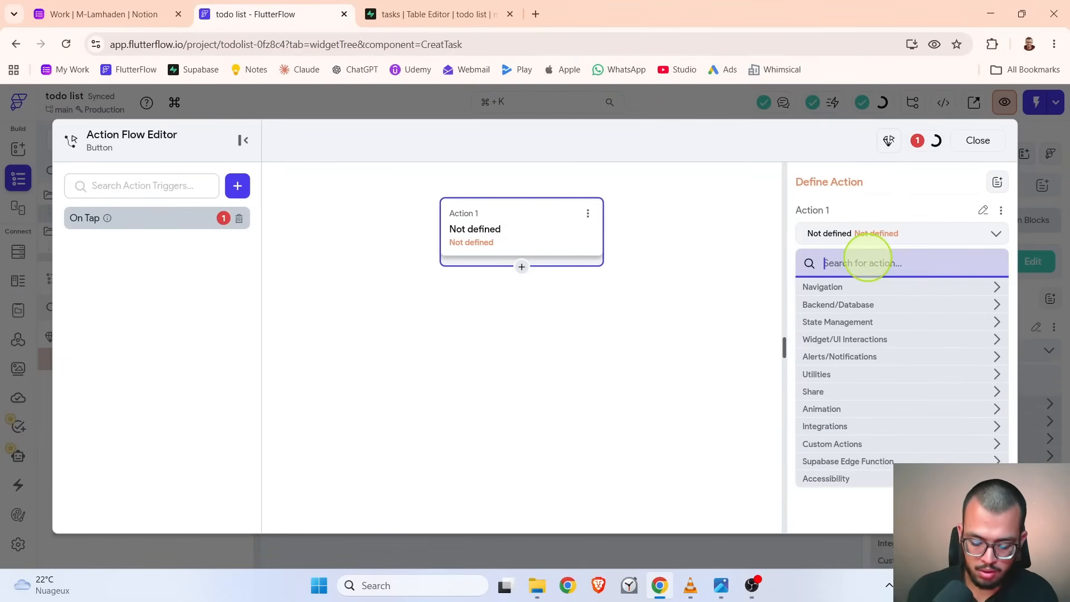
text(insert)
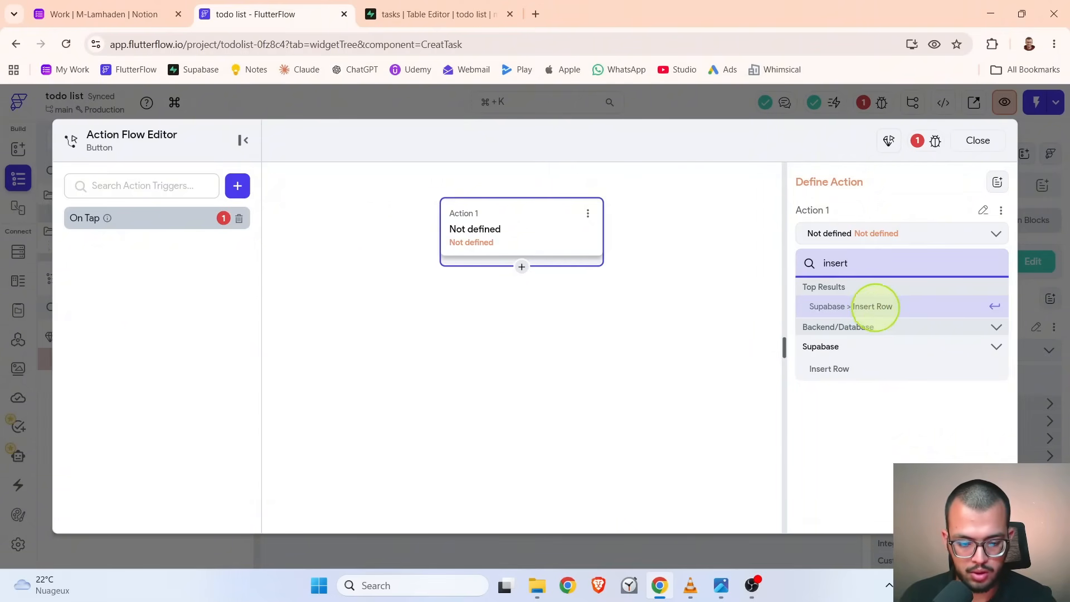
click(876, 306)
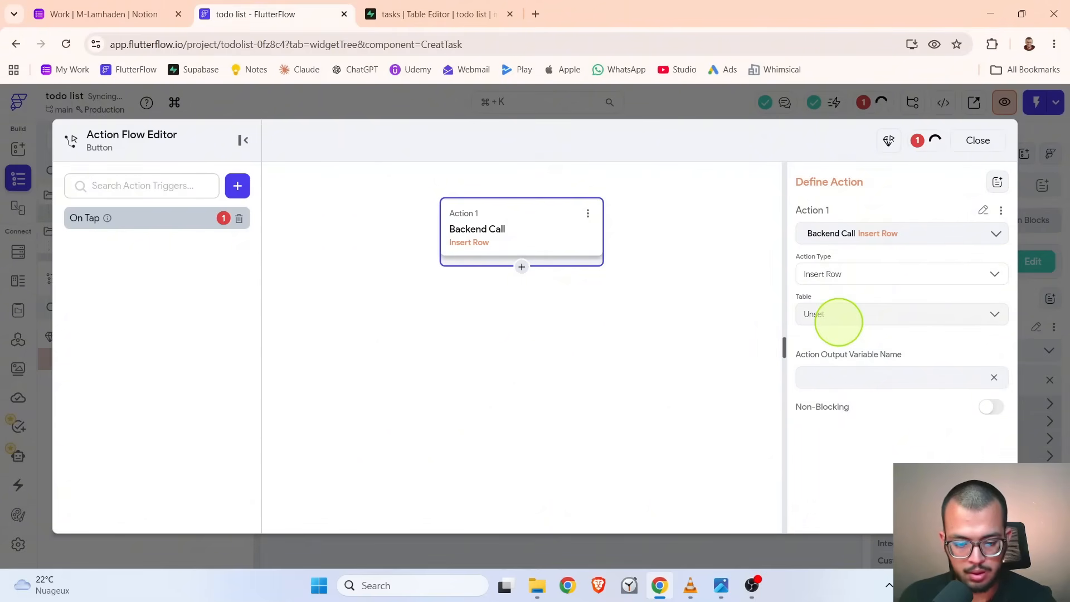
click(838, 317)
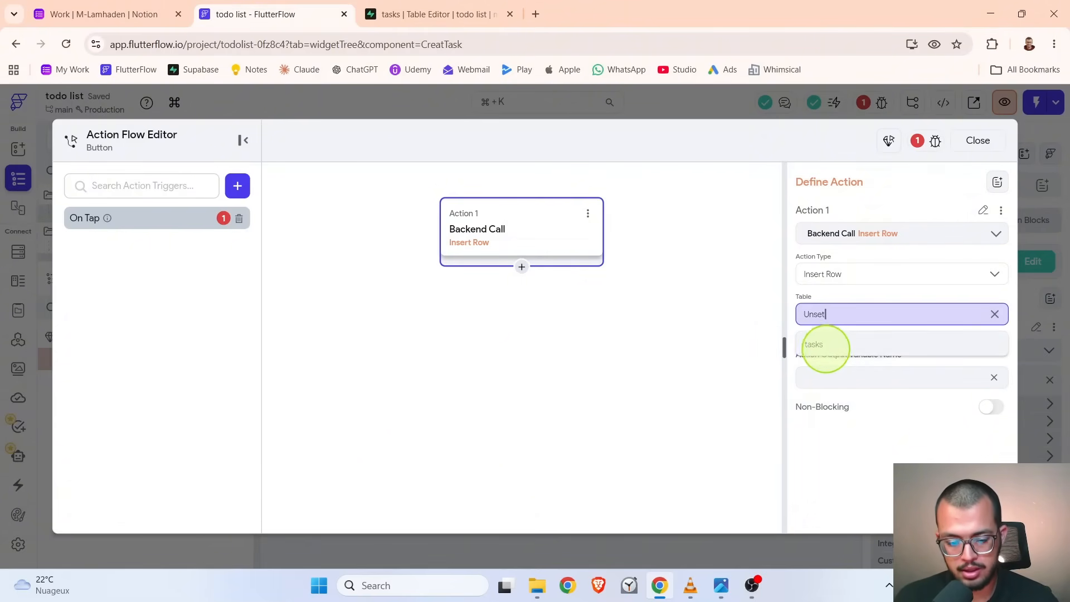
click(817, 344)
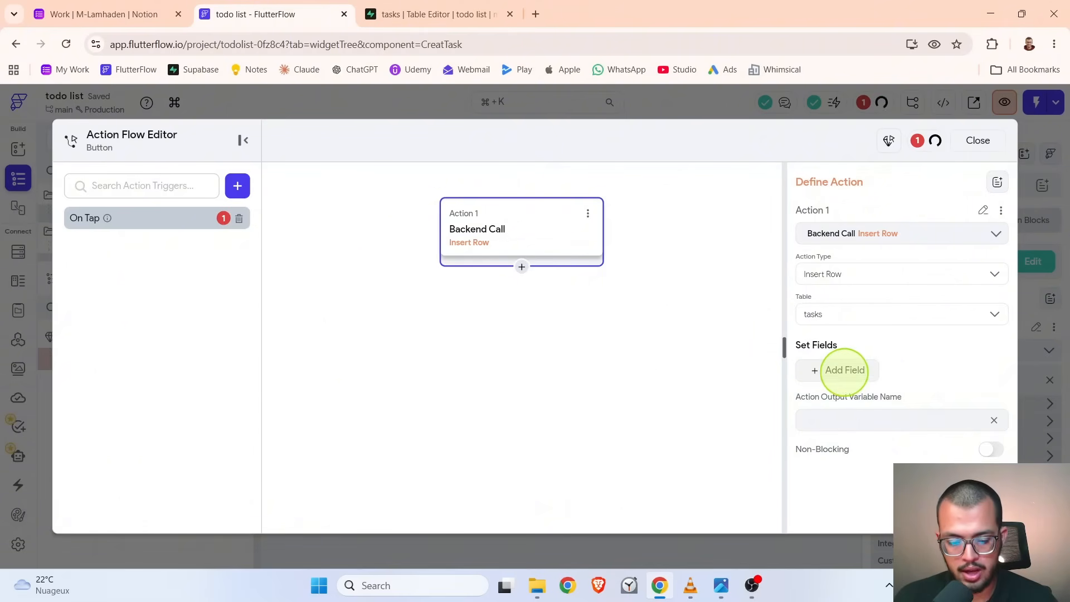
- Add the title, date and done fields to the Insert Row action and remove the id field
click(842, 369)
click(843, 407)
scroll(845, 365, down, 2)
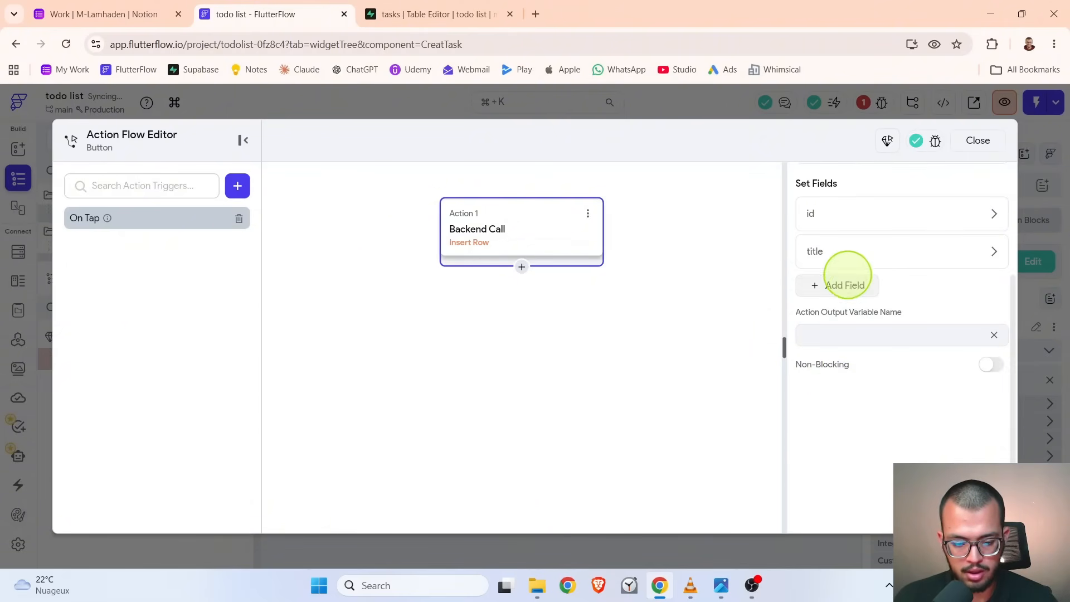
click(844, 285)
click(843, 322)
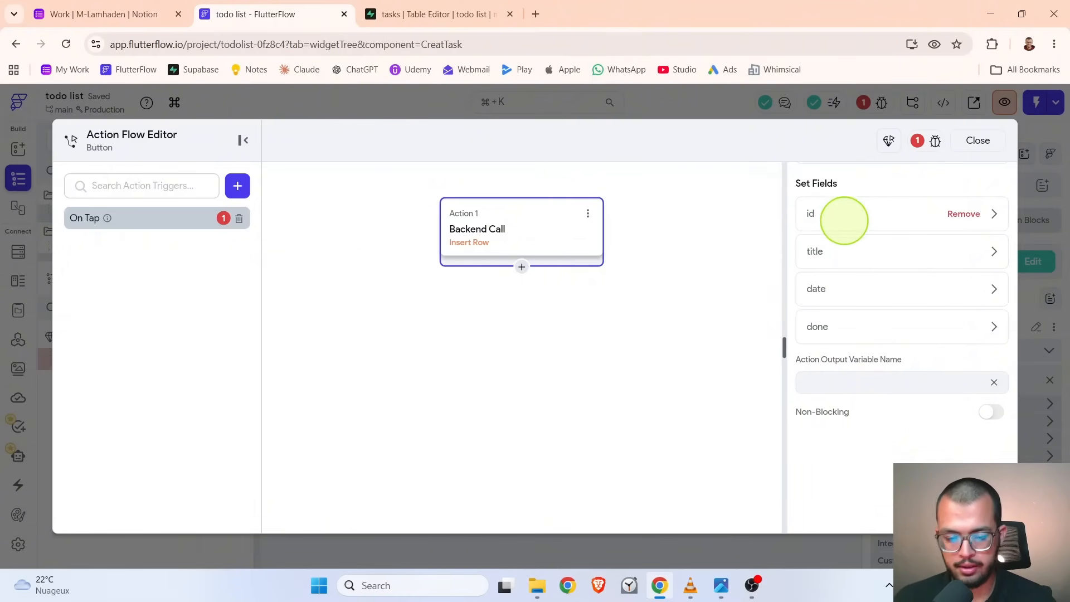
click(963, 214)
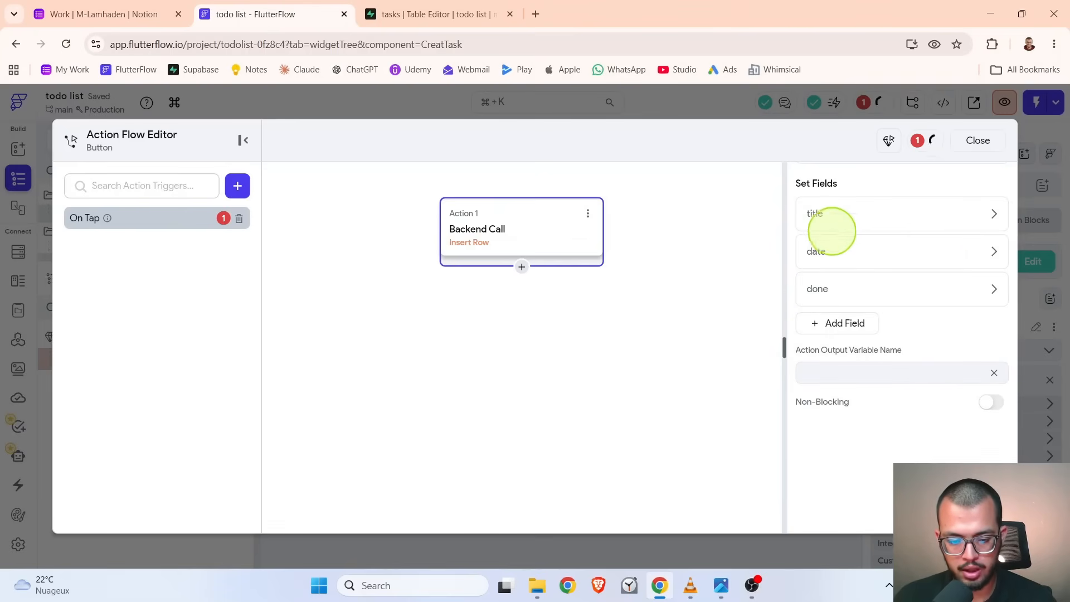
- Examine the task title text field in the CreatTask component, and return to the "Create task" button's action flow
click(814, 213)
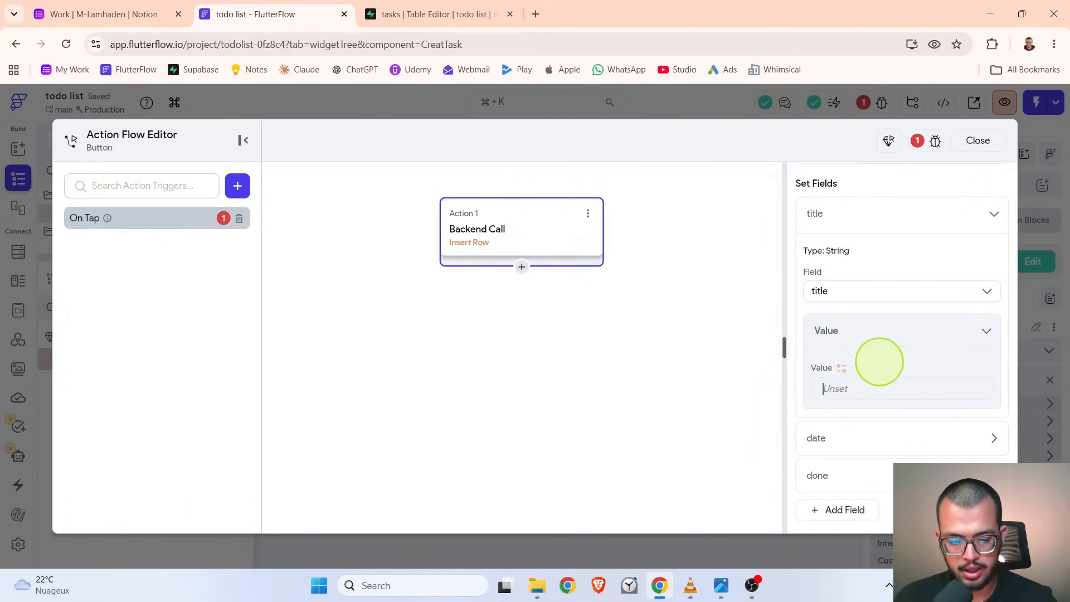
click(979, 141)
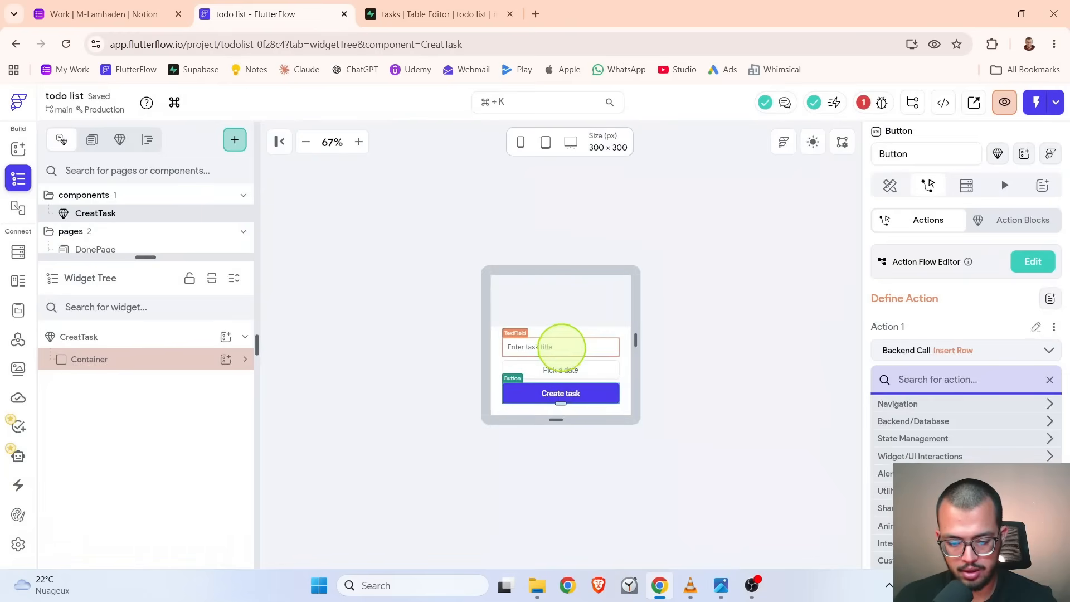
click(563, 348)
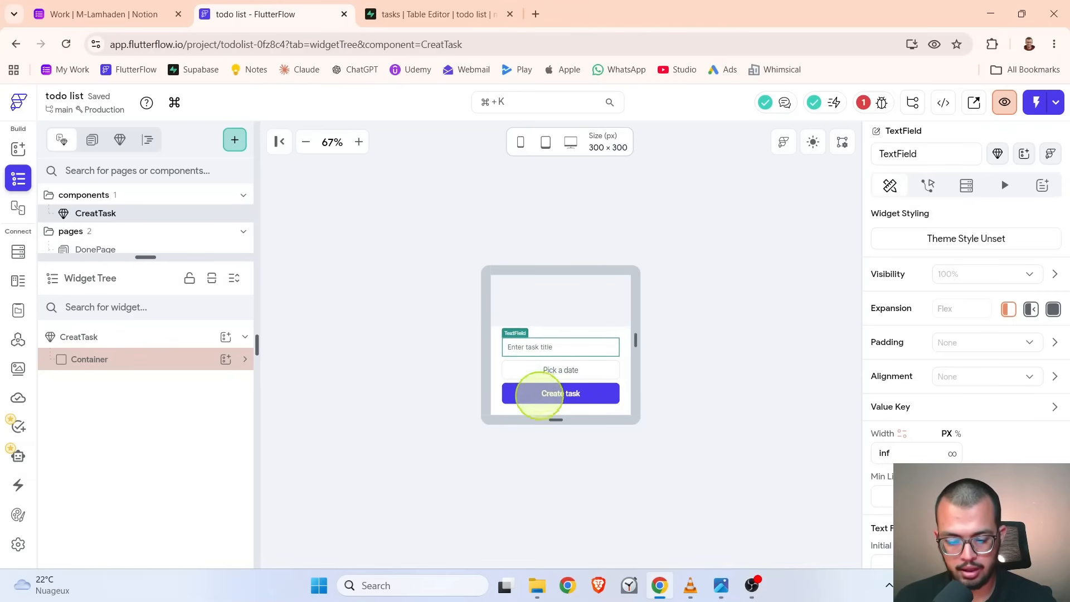
click(568, 401)
click(571, 398)
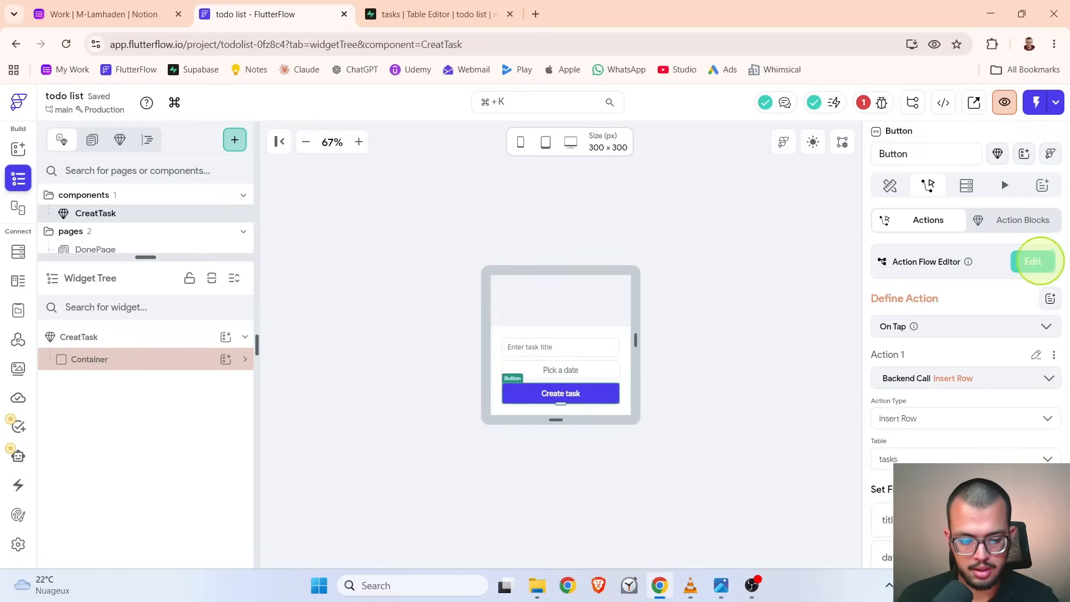
click(1032, 260)
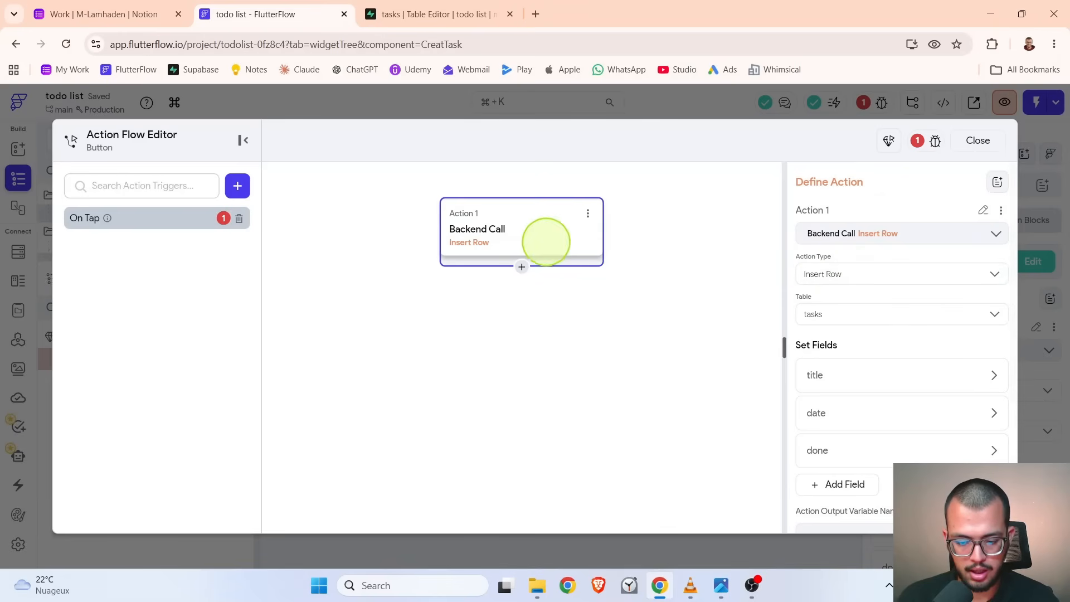
- Bind the title field's value to the widget state of TextField (Enter task title)
click(819, 375)
scroll(824, 371, down, 4)
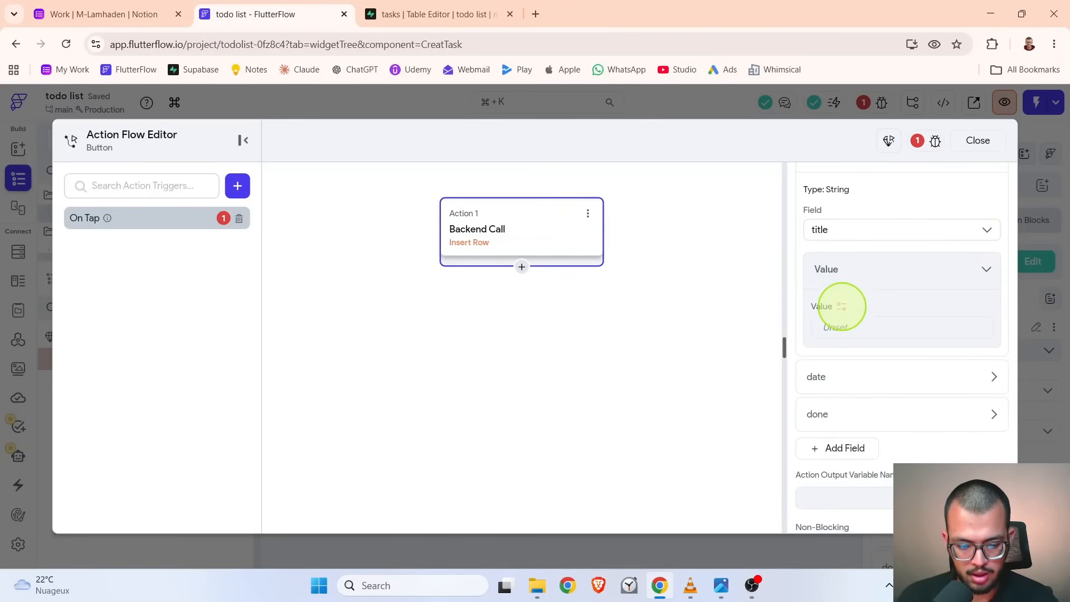
click(841, 307)
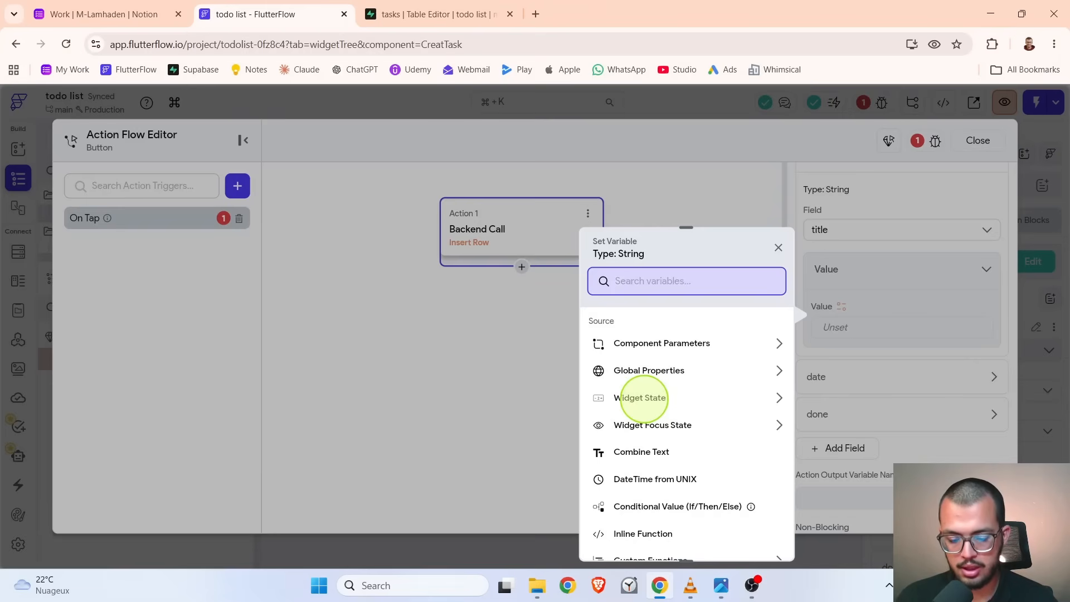
click(642, 397)
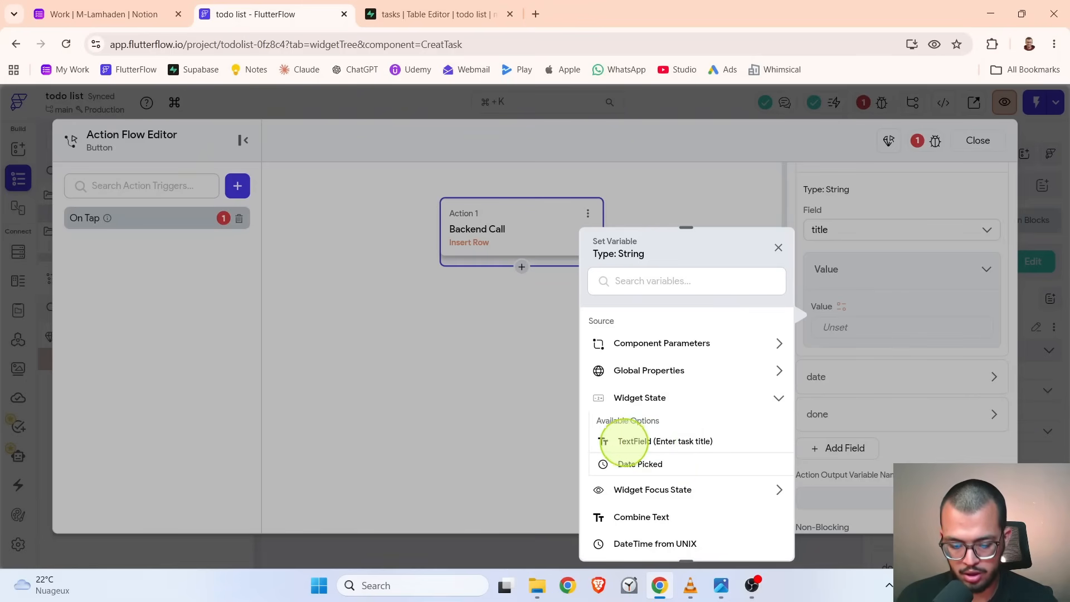
click(649, 441)
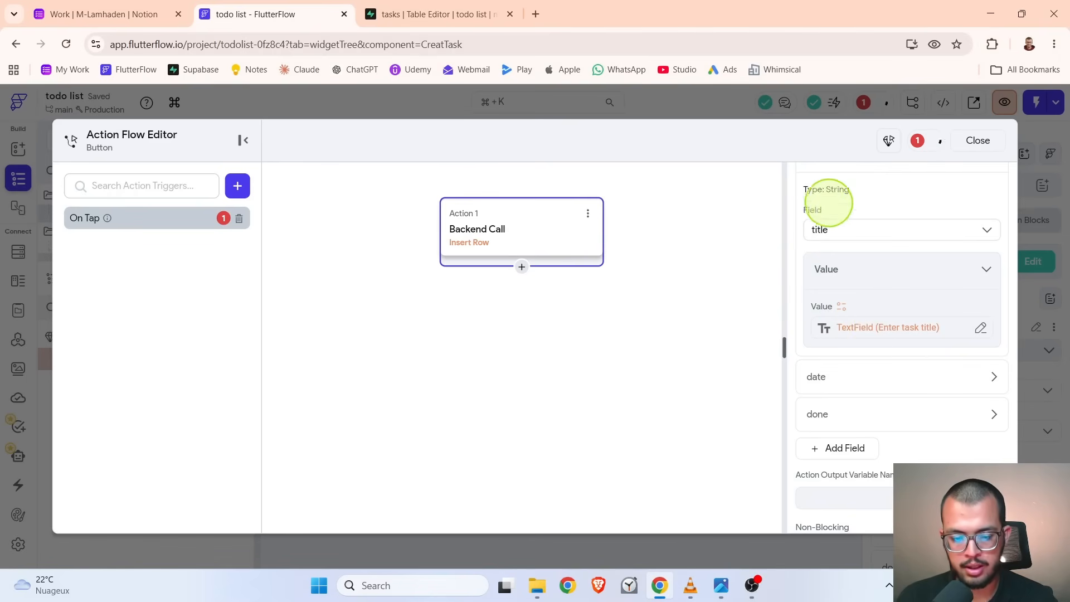
scroll(828, 221, up, 1)
click(833, 214)
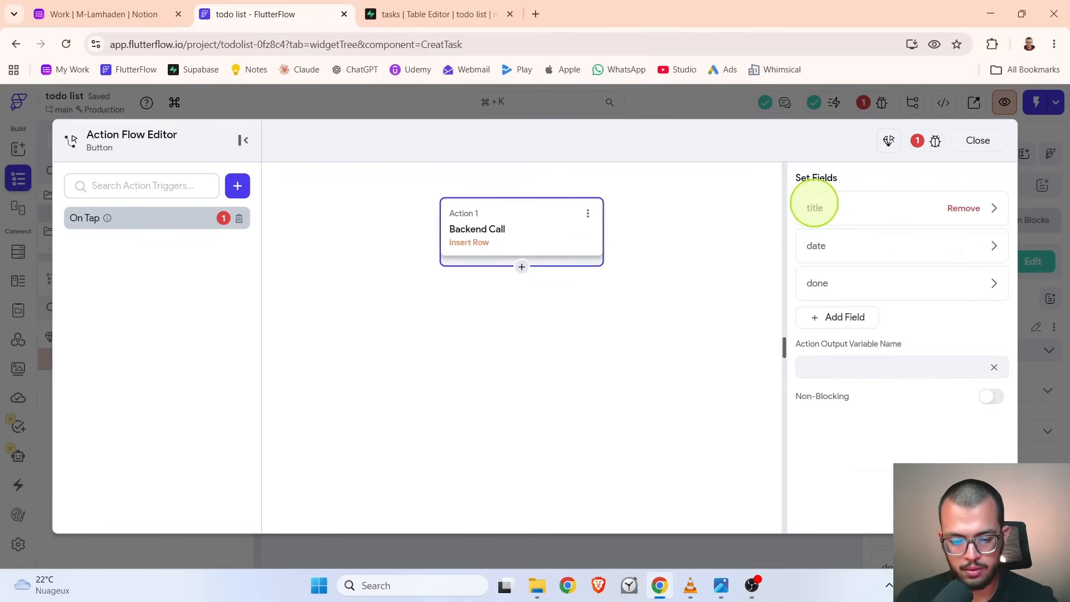
- Bind the date field's value to the Date Picked widget state and leave the Action Flow Editor
click(822, 247)
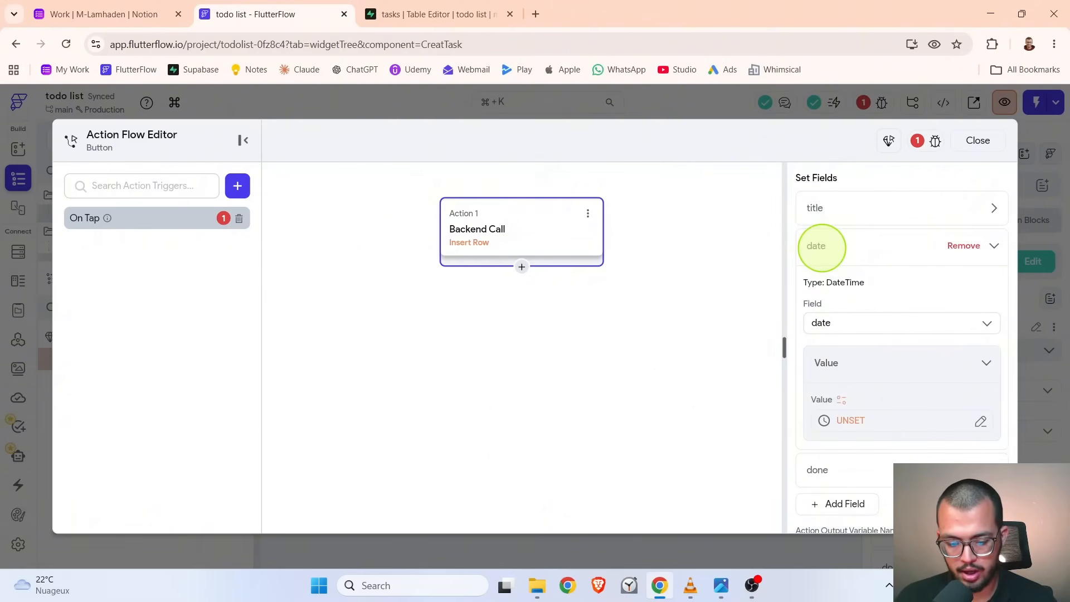
click(838, 421)
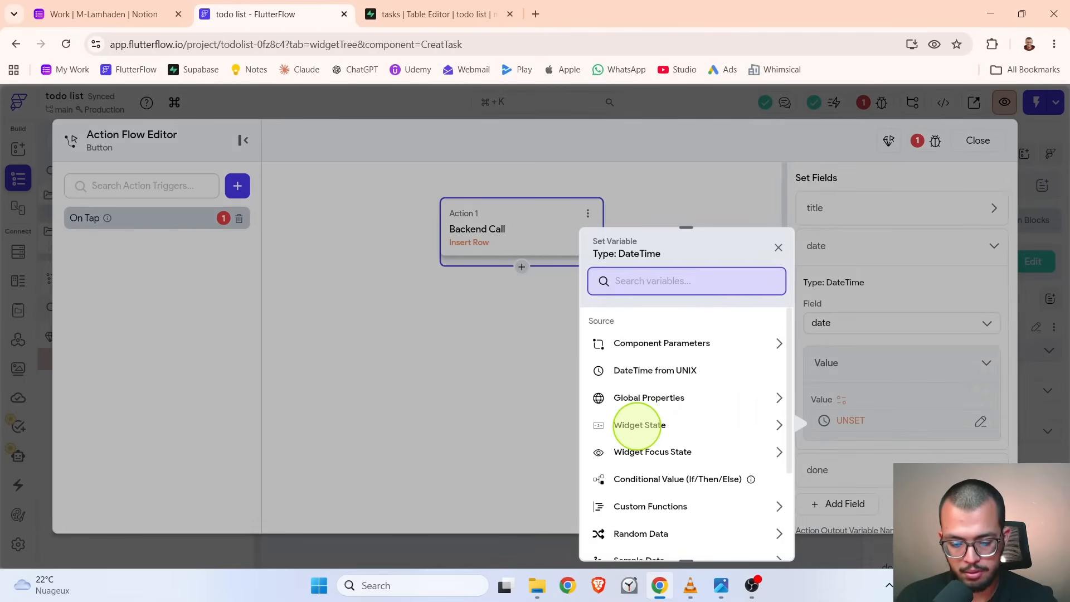
click(640, 425)
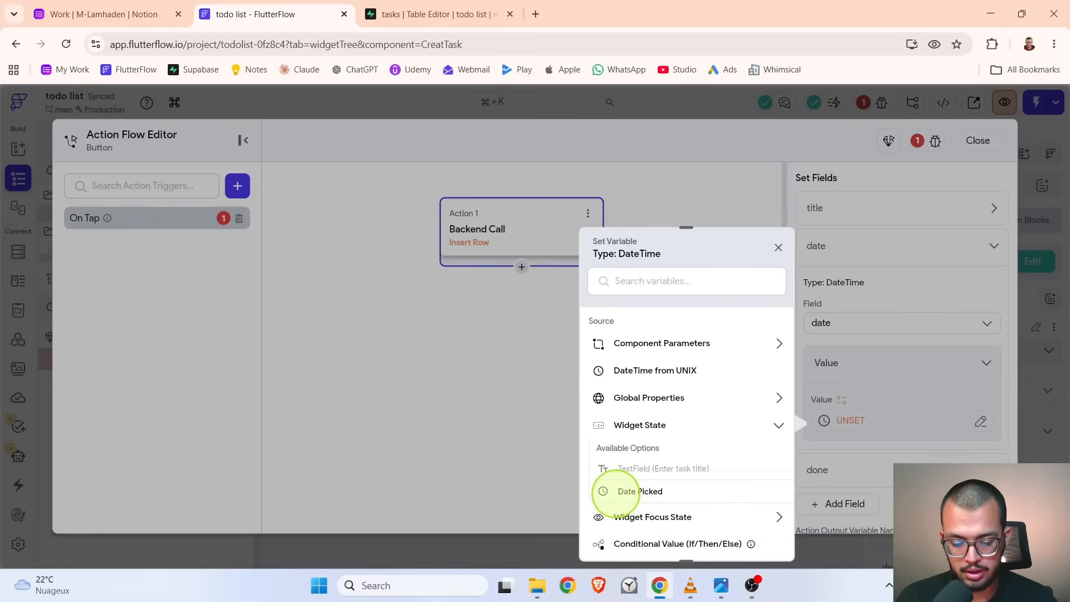
click(651, 492)
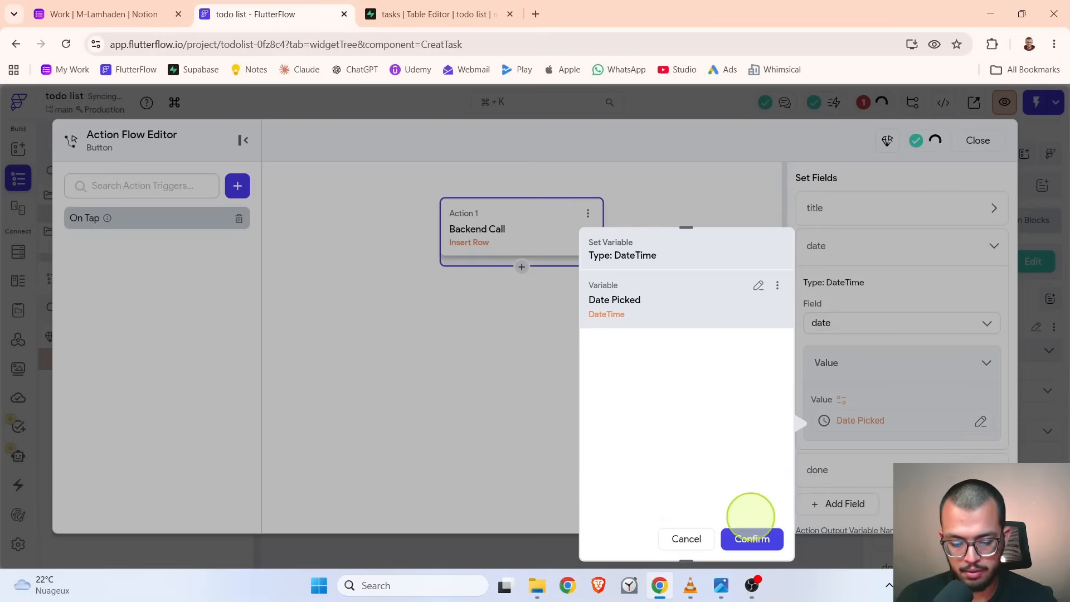
click(750, 537)
click(979, 140)
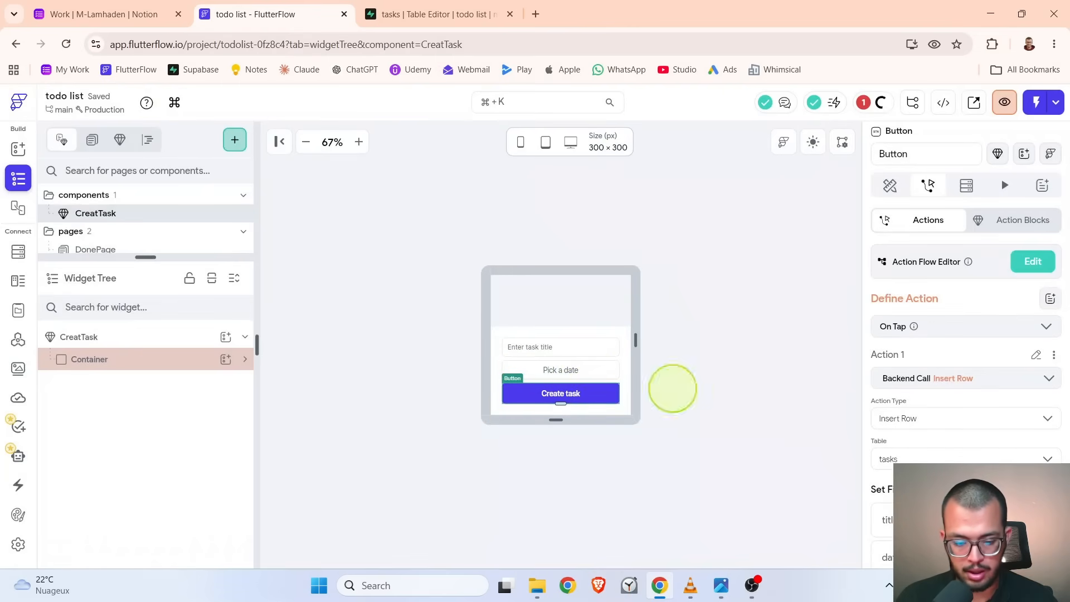
- Reopen the "Create task" button's action flow and check the done field's Boolean value in the Insert Row action
click(1032, 261)
scroll(900, 251, down, 3)
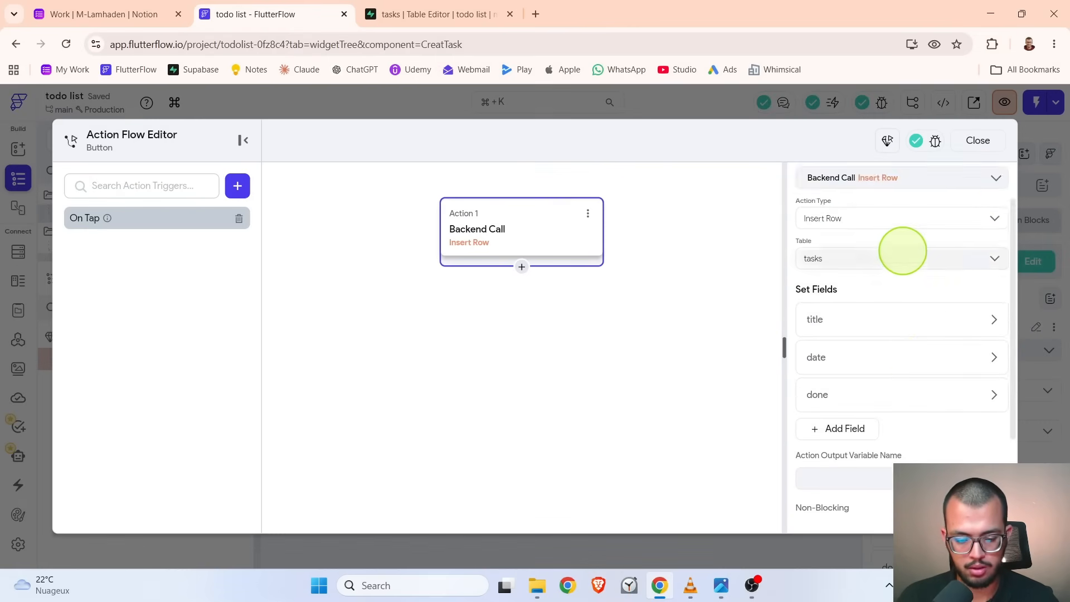
click(817, 283)
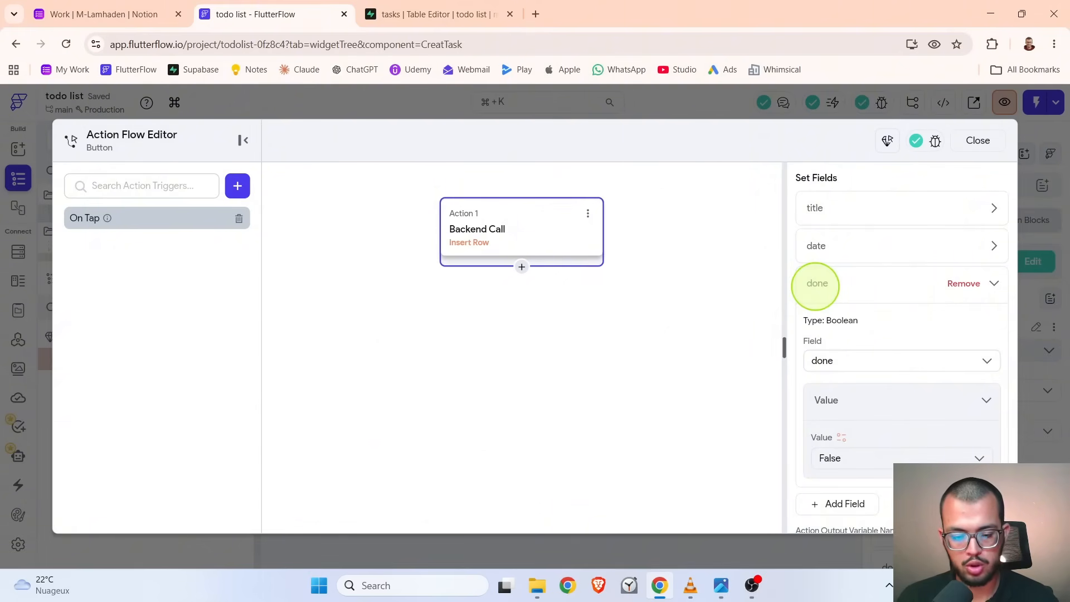
scroll(815, 285, down, 2)
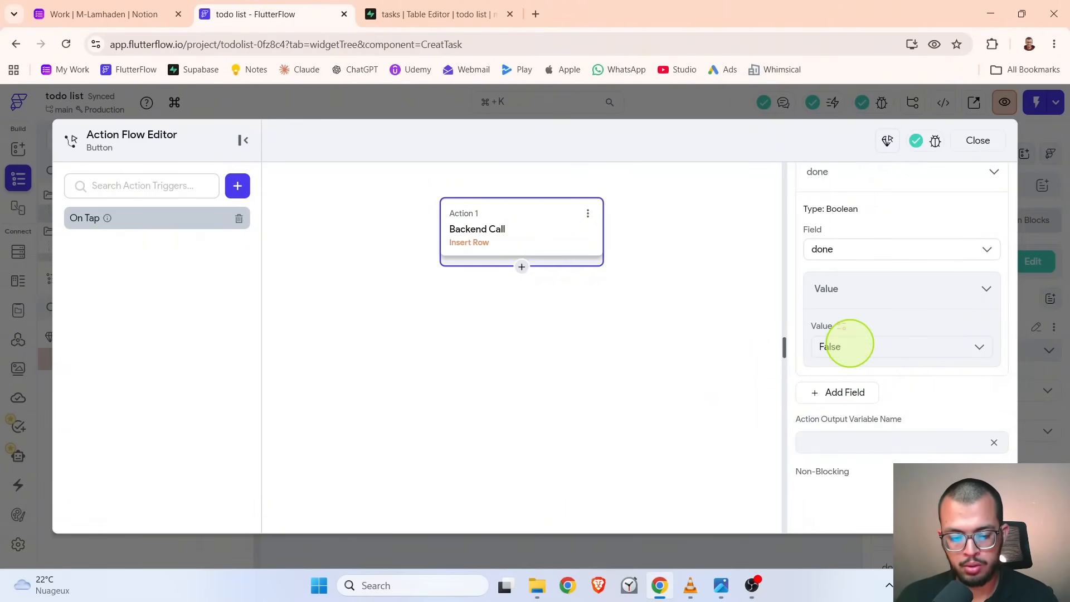
click(849, 344)
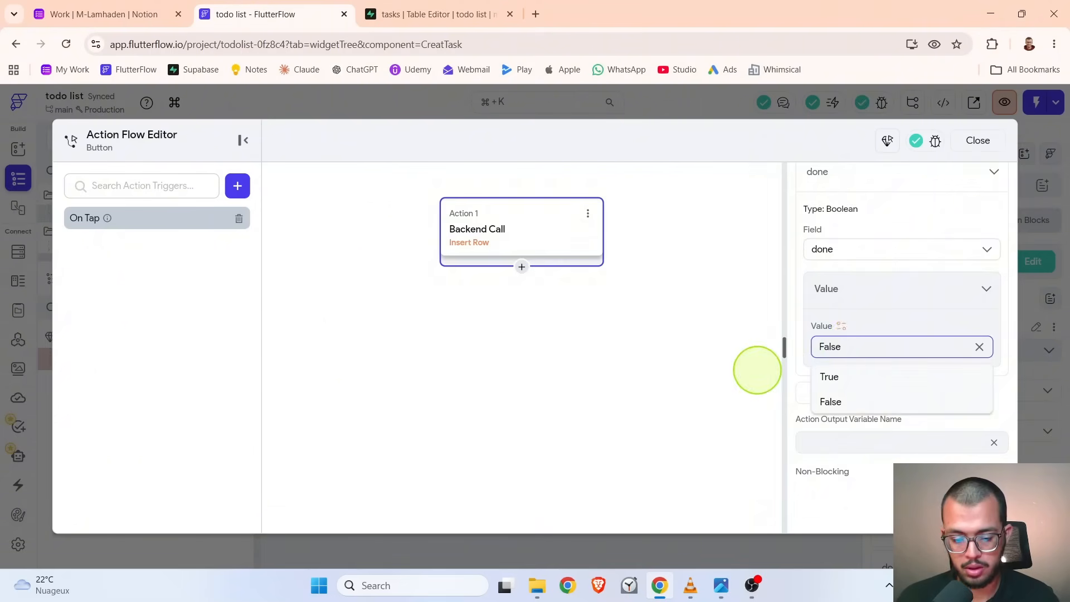
click(757, 370)
click(663, 221)
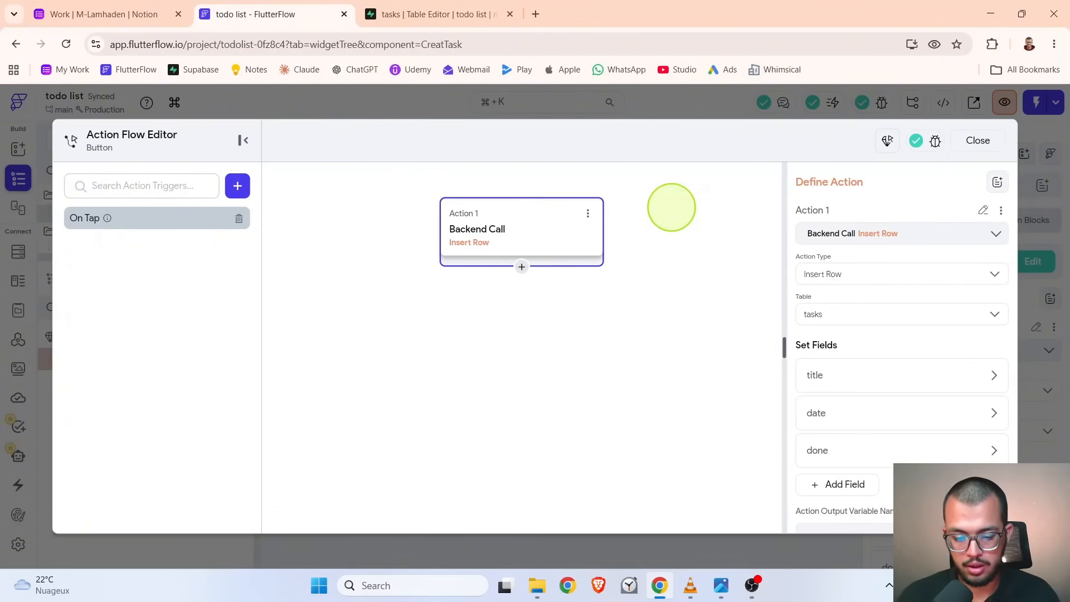
click(822, 450)
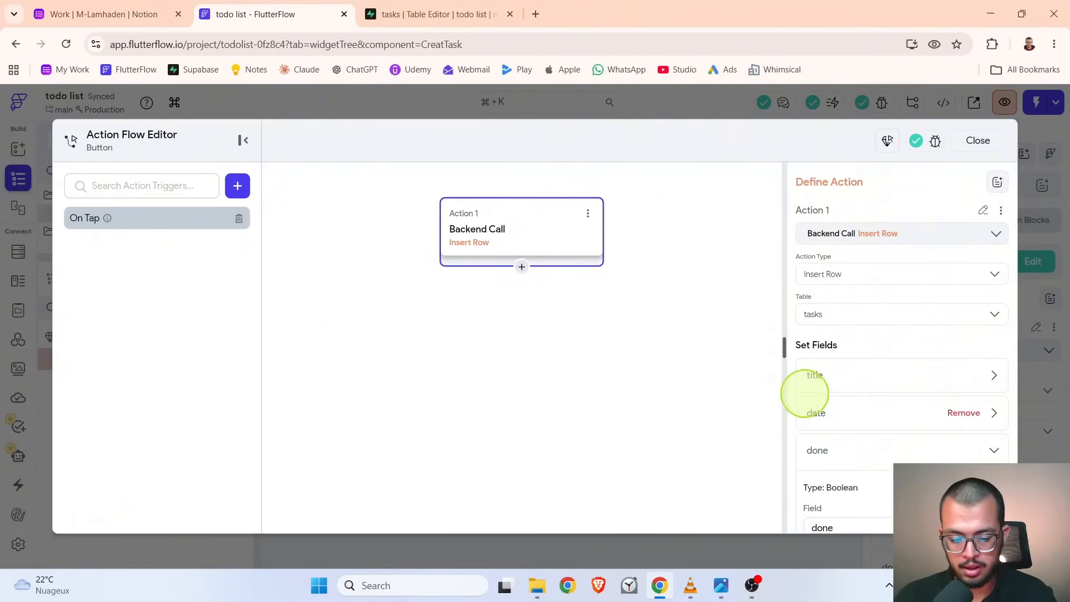
scroll(803, 384, down, 3)
scroll(788, 361, down, 2)
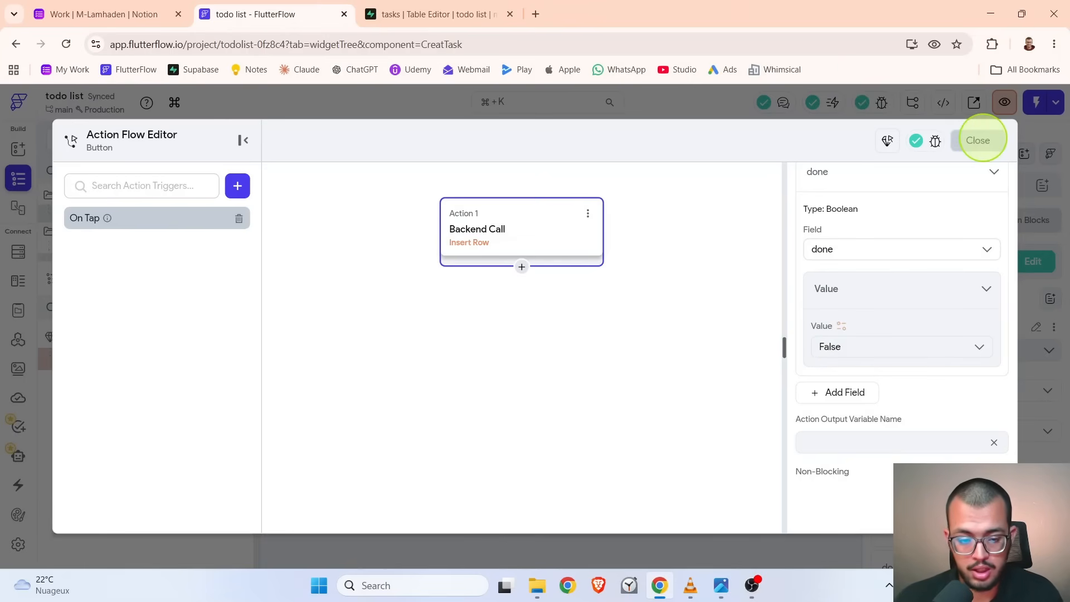
click(978, 140)
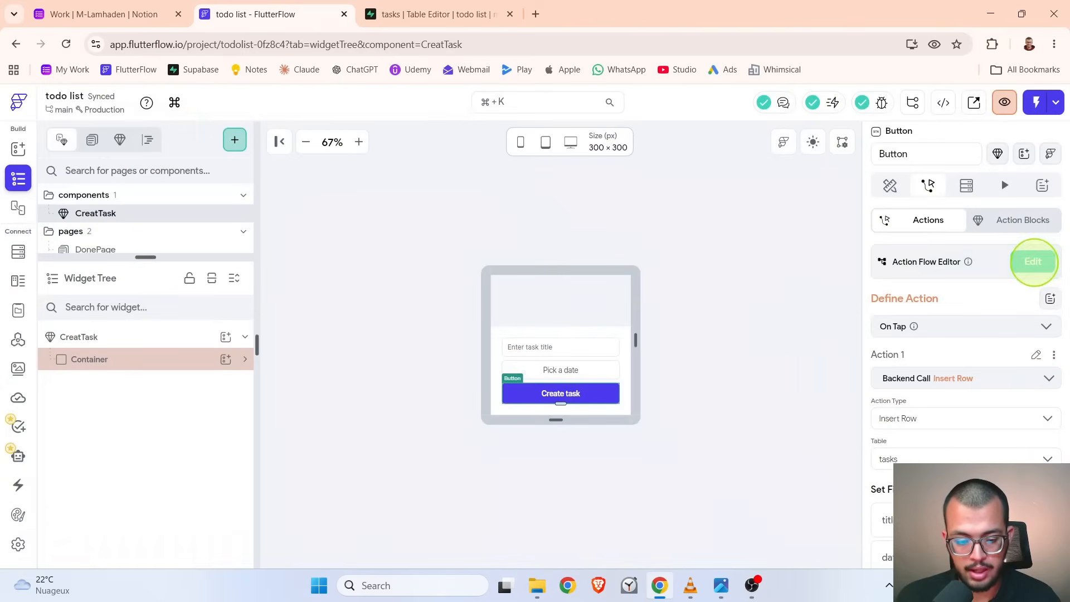
- Add a second action after Insert Row on the "Create task" button that dismisses the bottom sheet
click(1031, 261)
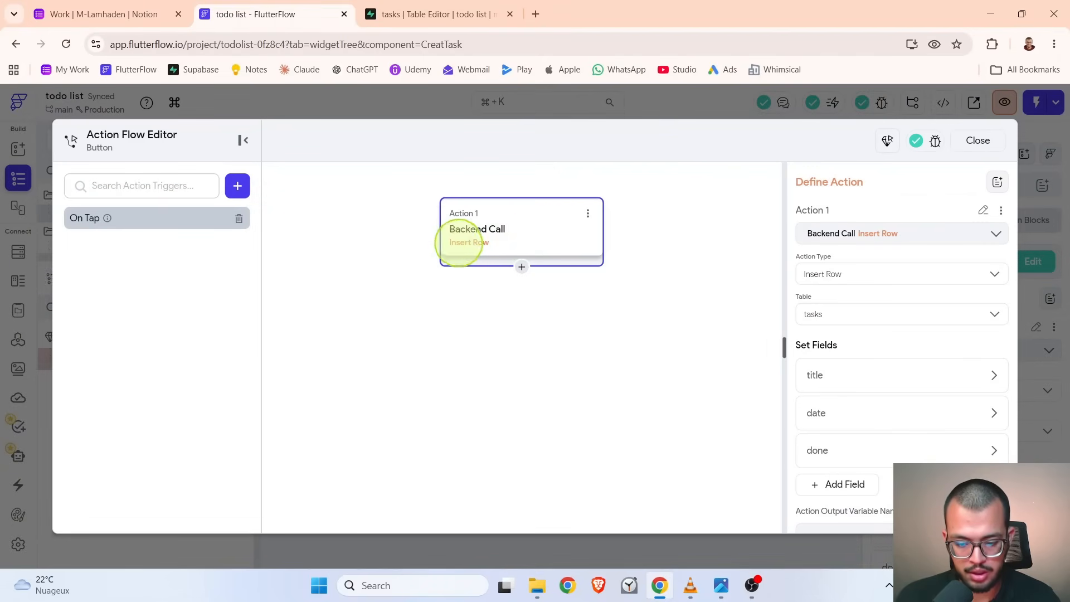
click(520, 266)
click(518, 288)
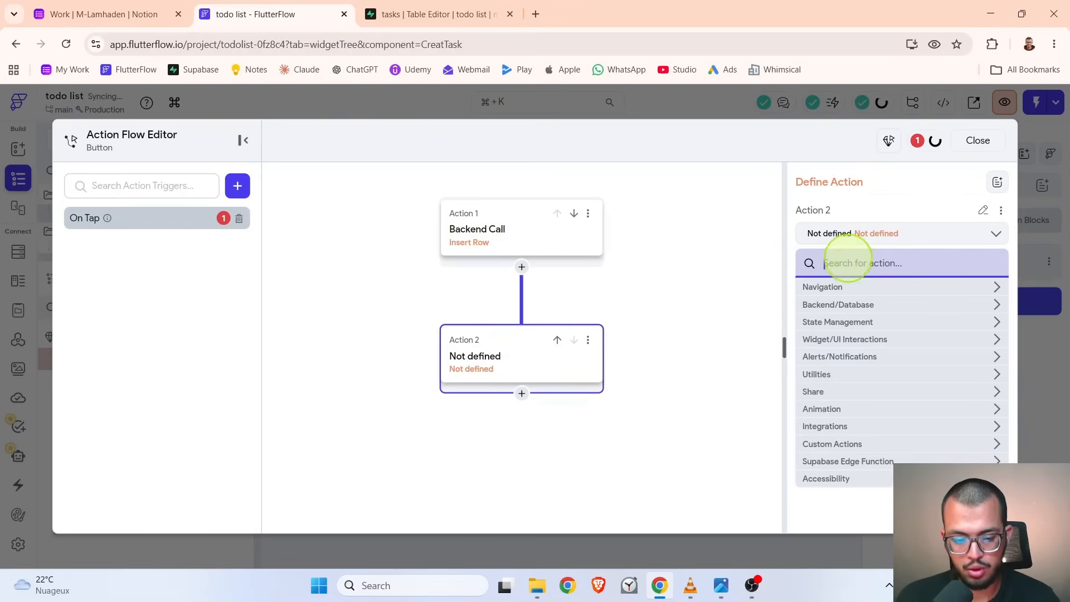
text(dis)
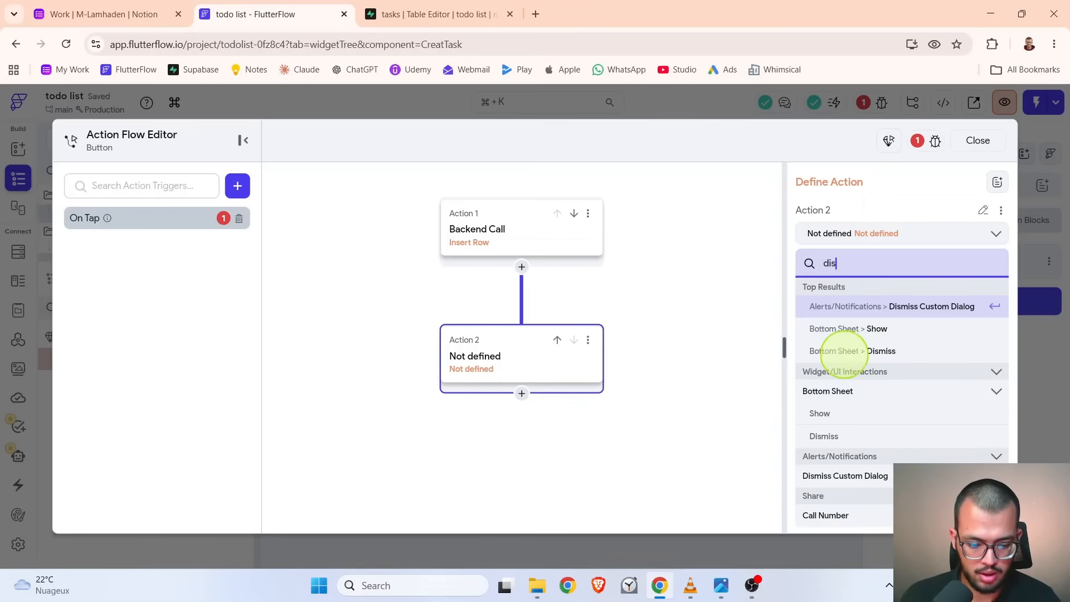
click(863, 351)
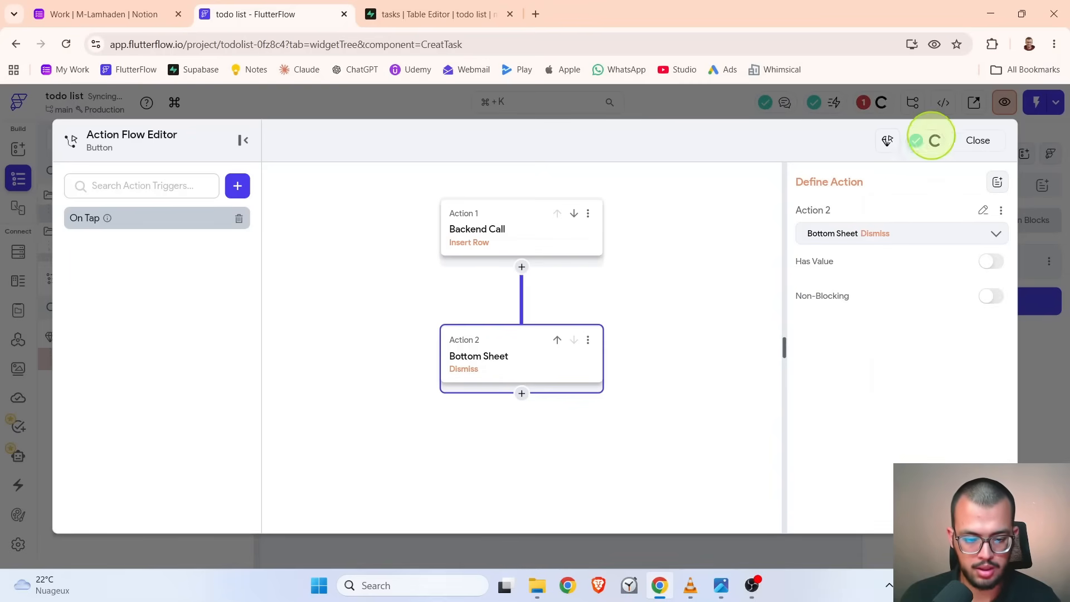
- Leave the Action Flow Editor, run the app in Test Mode and bring up the new task form
click(965, 140)
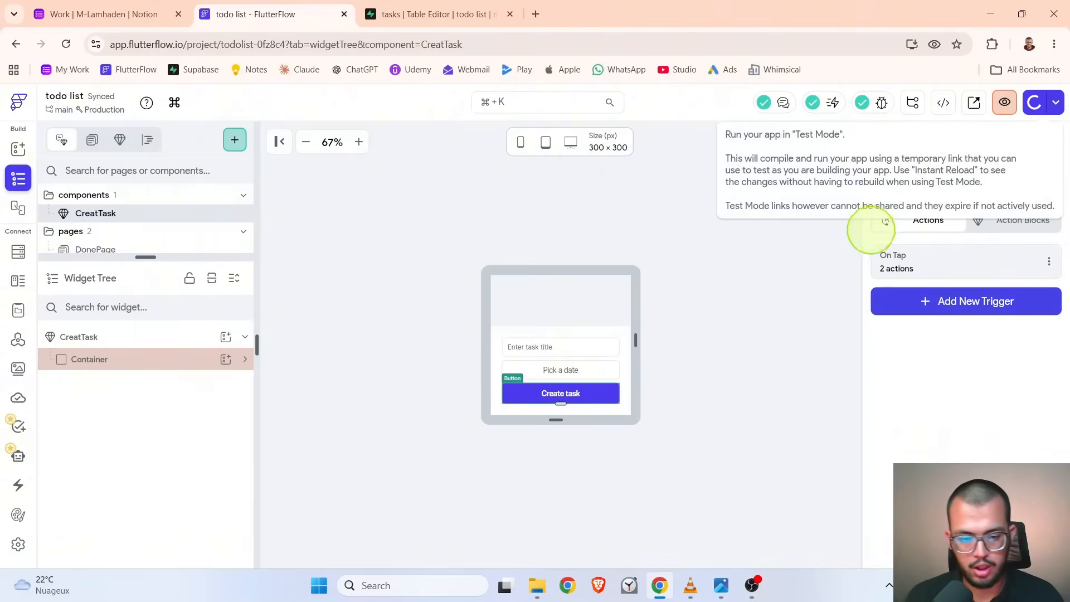
click(1030, 106)
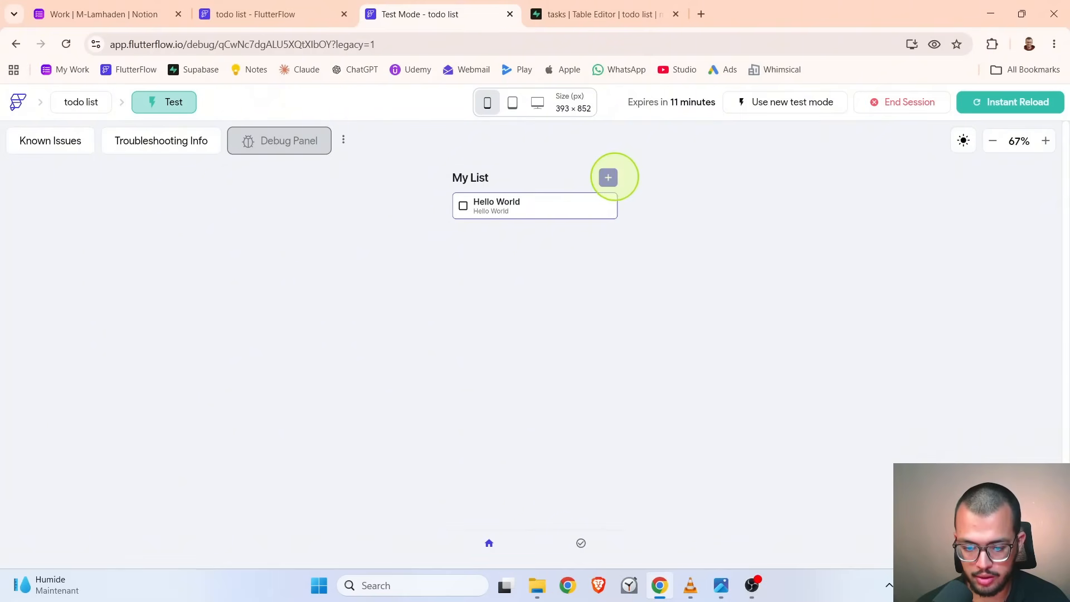
click(607, 177)
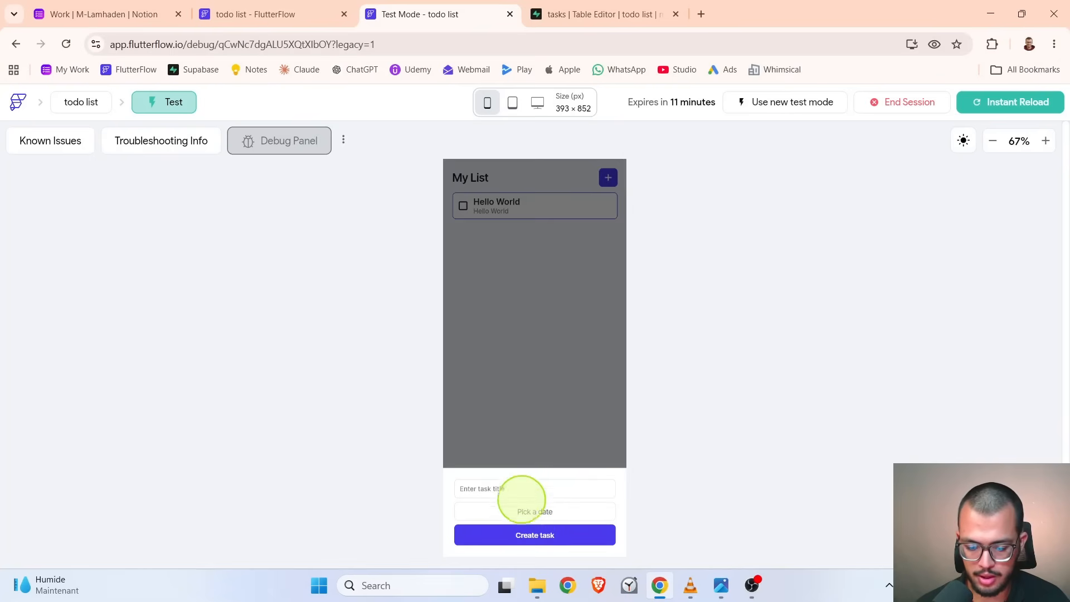
- Create a test task titled "buy a book" with the date June 17, 2026
click(521, 488)
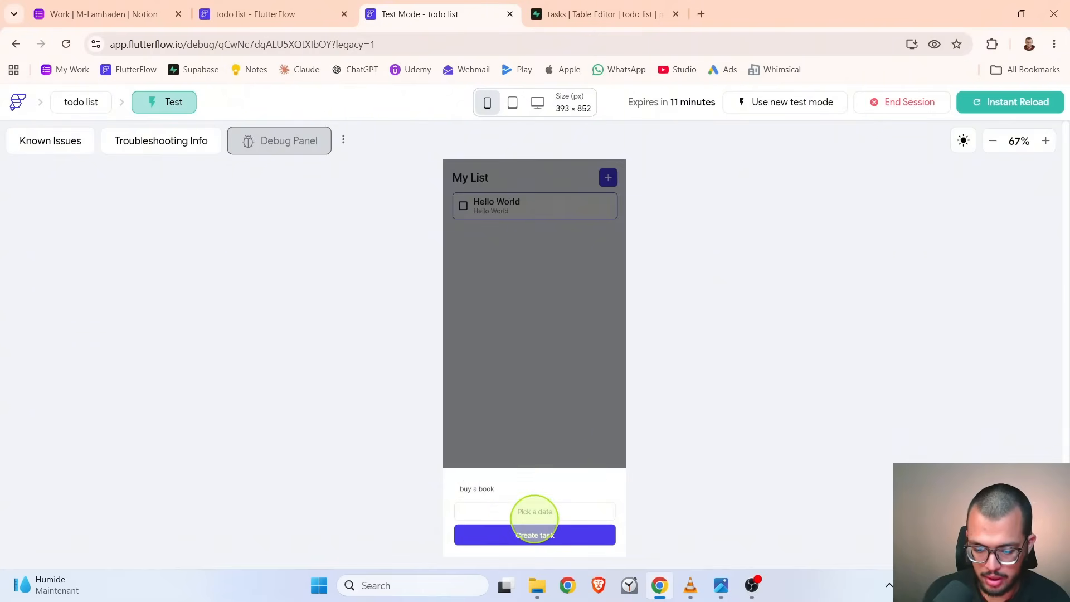
click(535, 511)
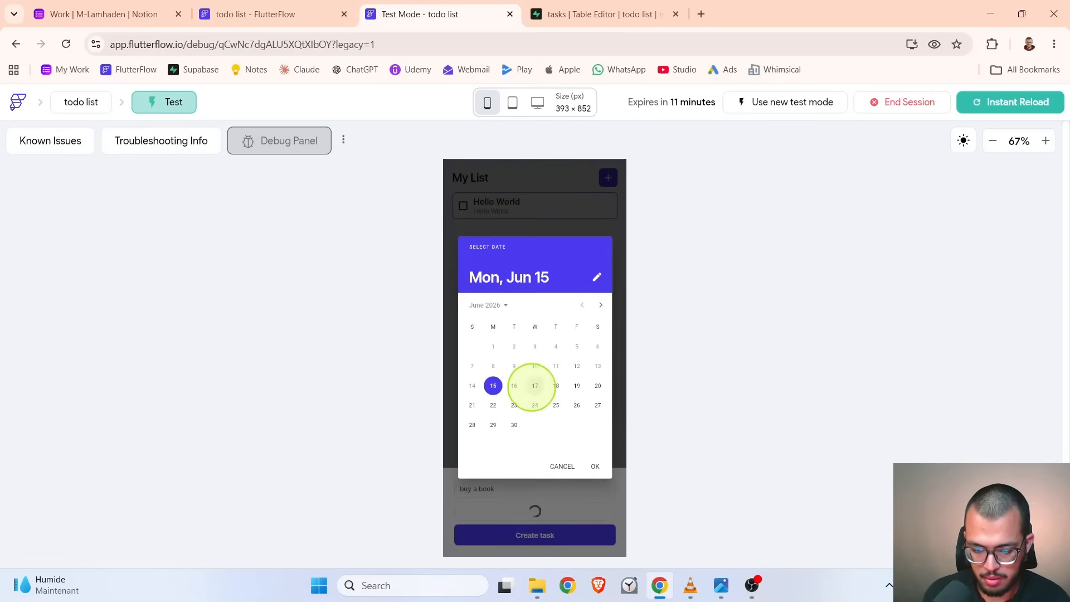
click(535, 385)
click(594, 466)
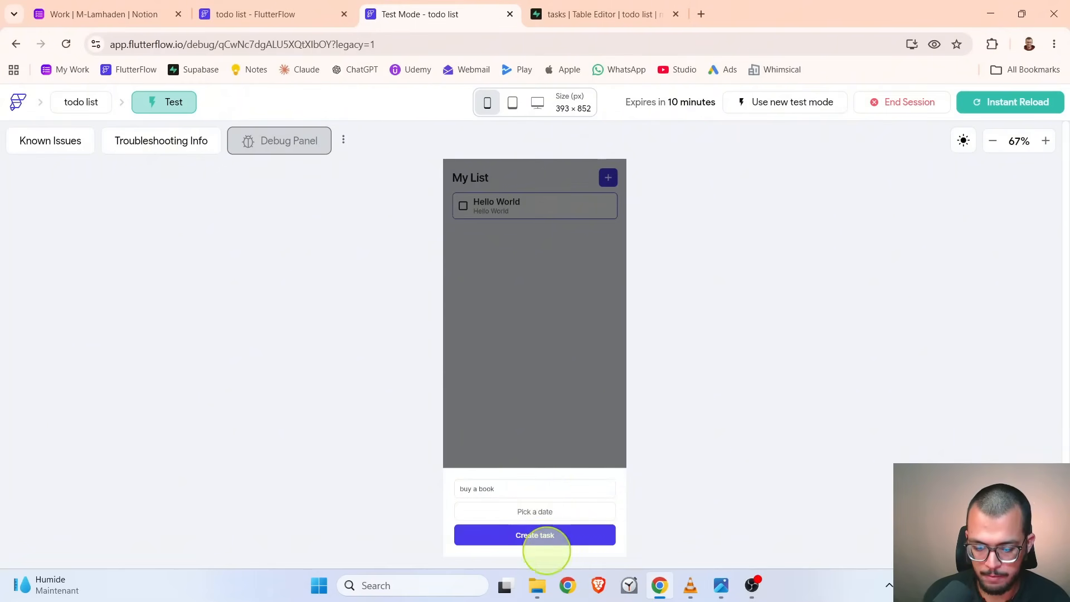
click(538, 536)
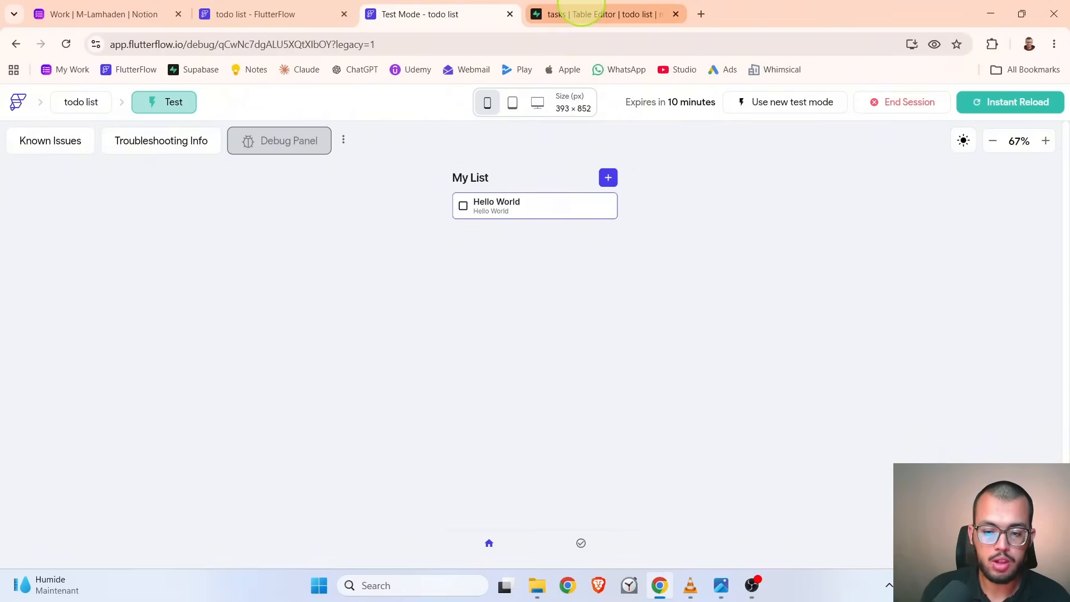
- Switch to the Supabase tasks table, widen the id column and check the new row's id, title, date and done values
click(581, 12)
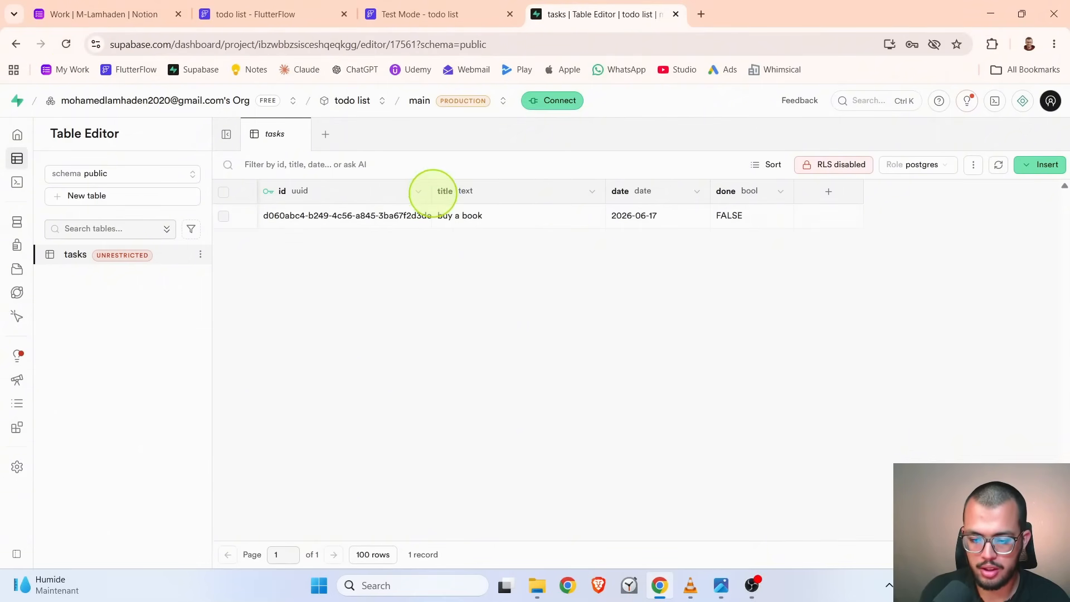
drag(429, 190, 462, 192)
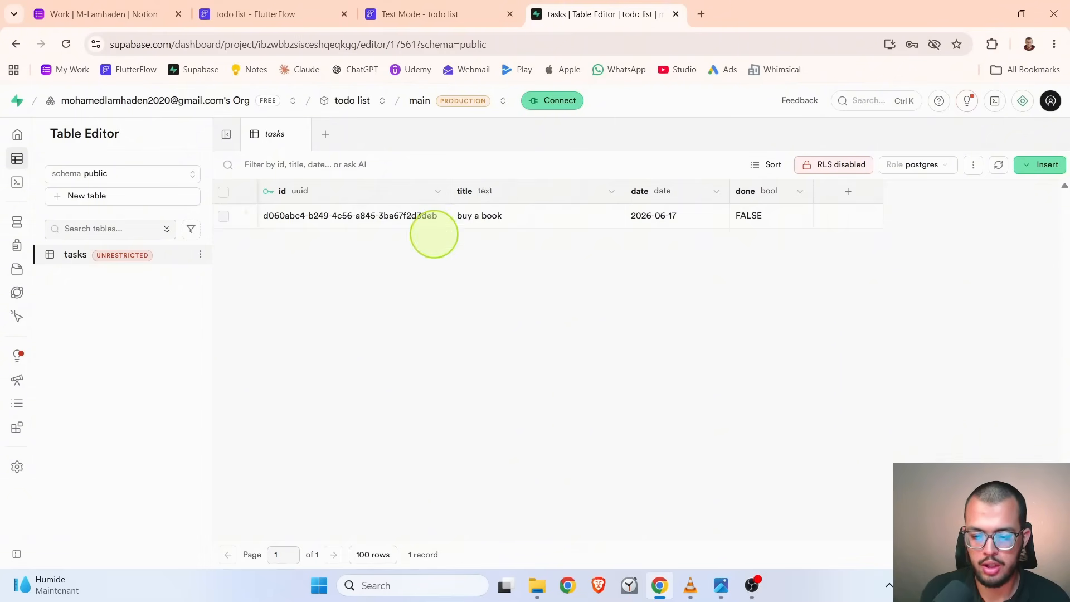
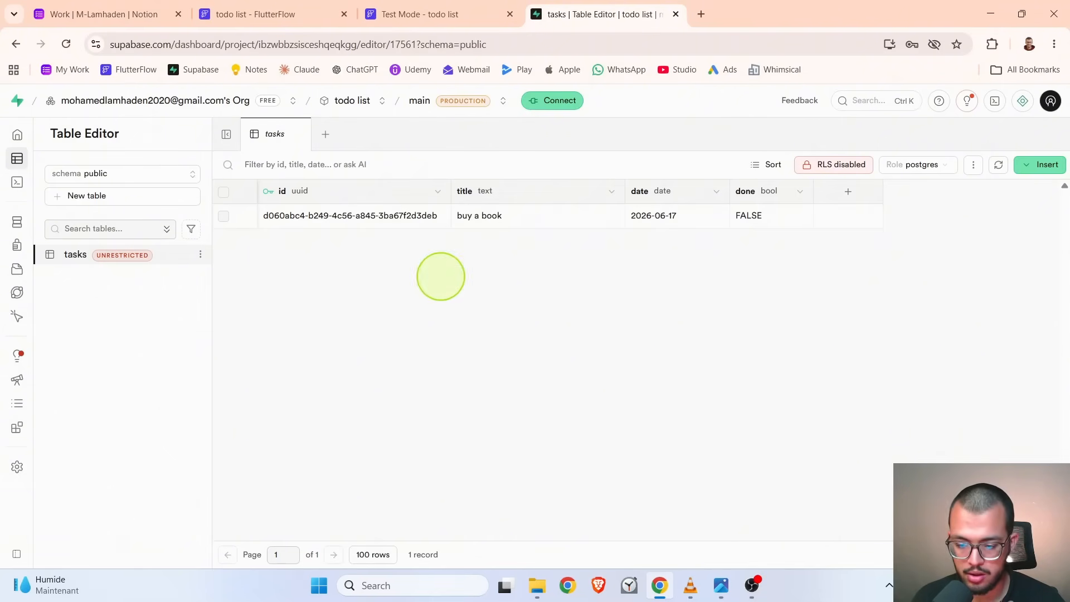
click(385, 215)
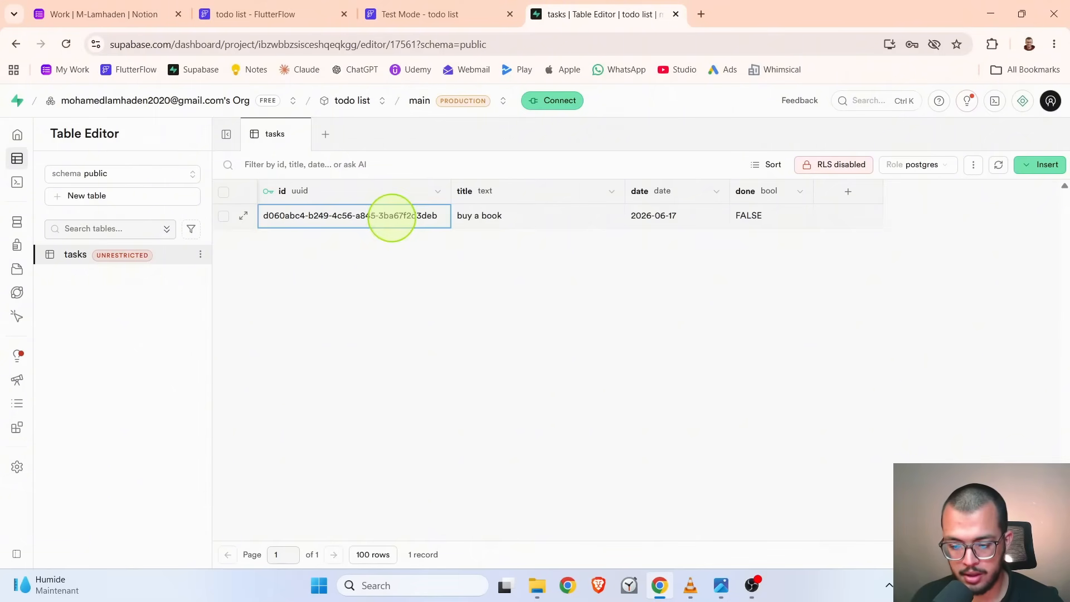
click(478, 216)
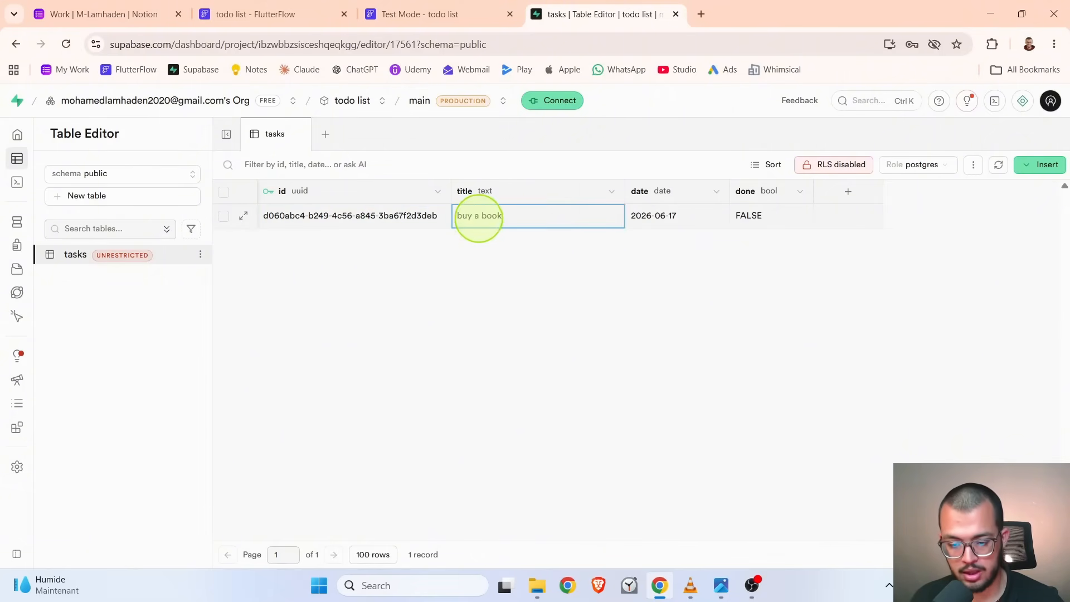
click(655, 217)
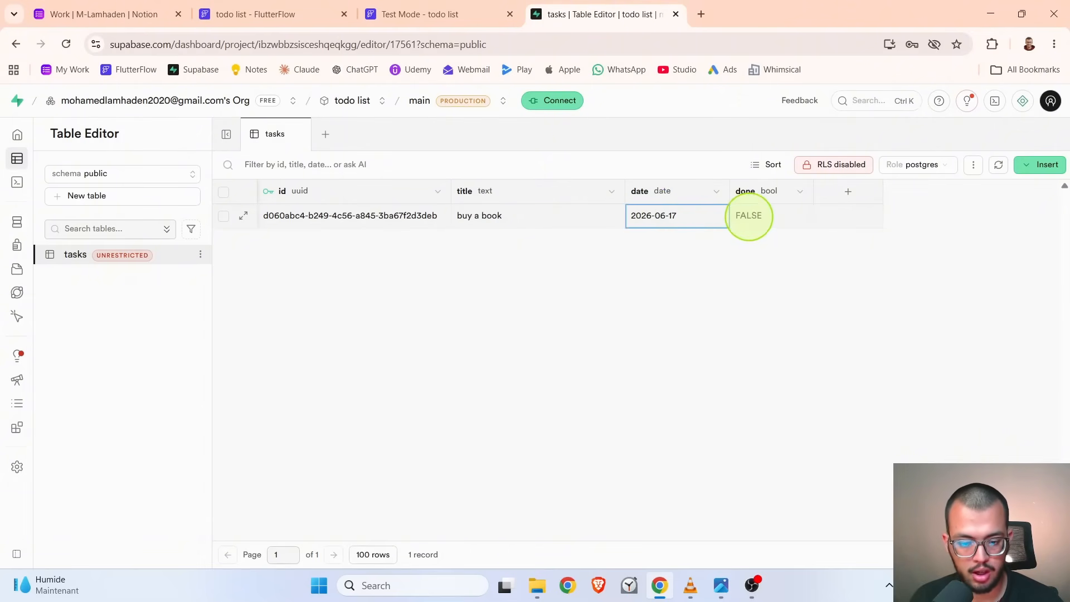
click(750, 216)
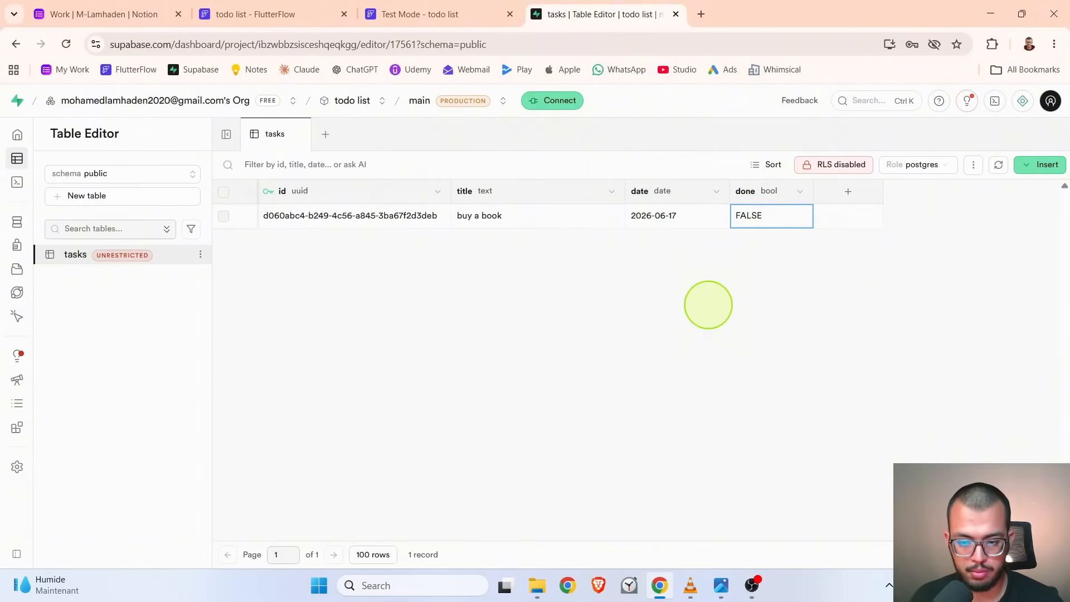
- Return to the FlutterFlow project and select the ListView on HomePage
click(498, 16)
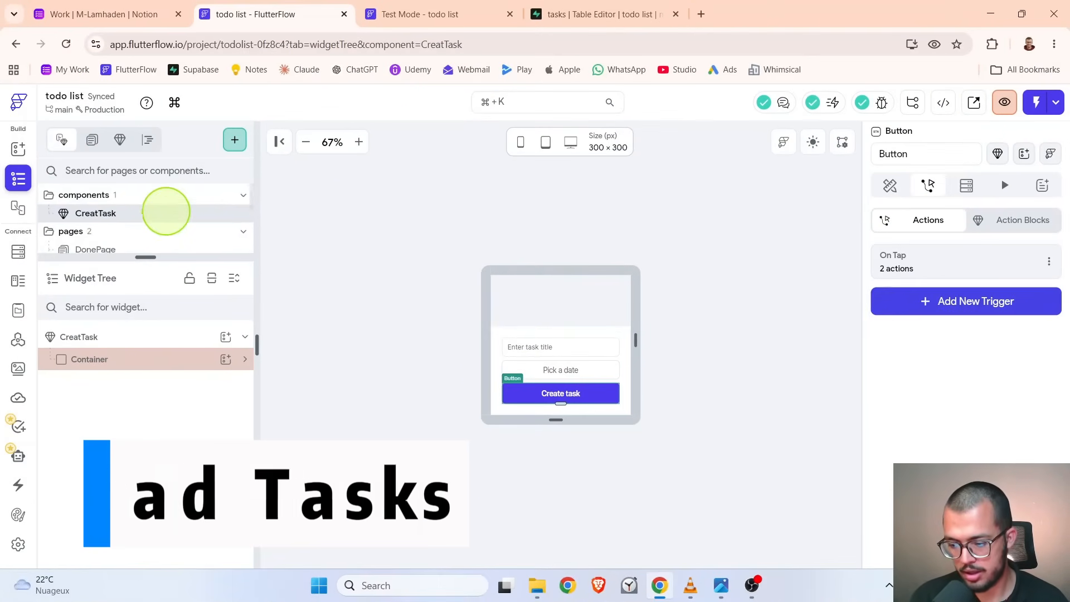
scroll(158, 211, down, 2)
click(136, 211)
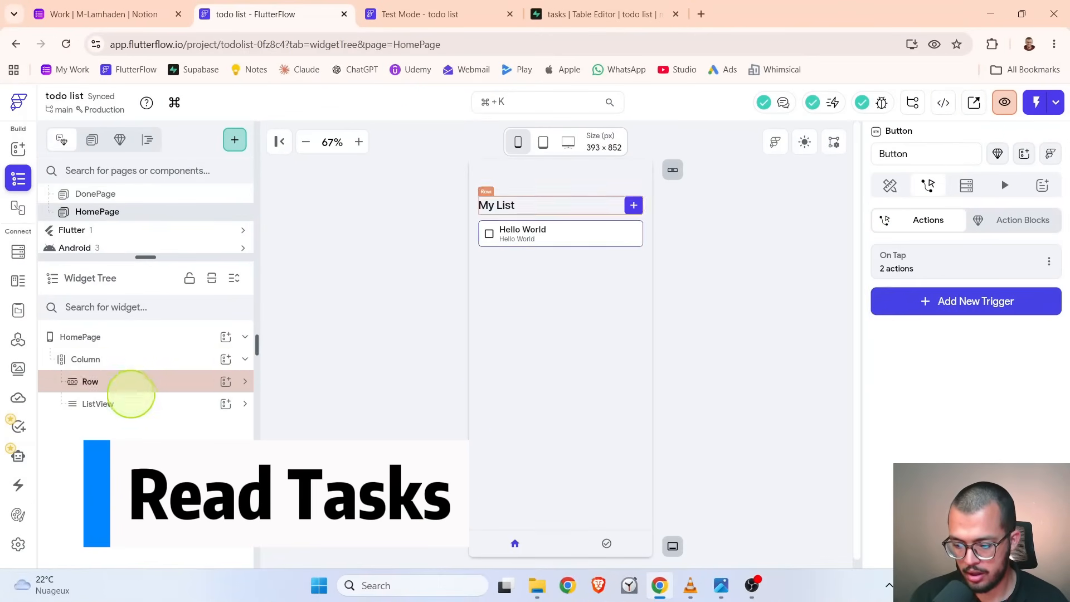
click(129, 403)
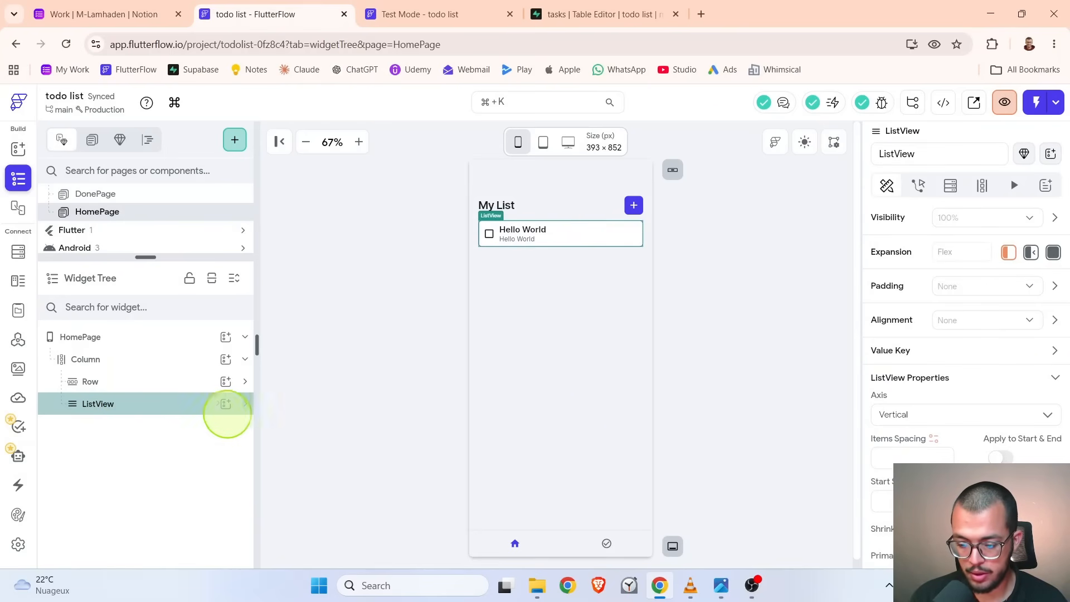
click(243, 403)
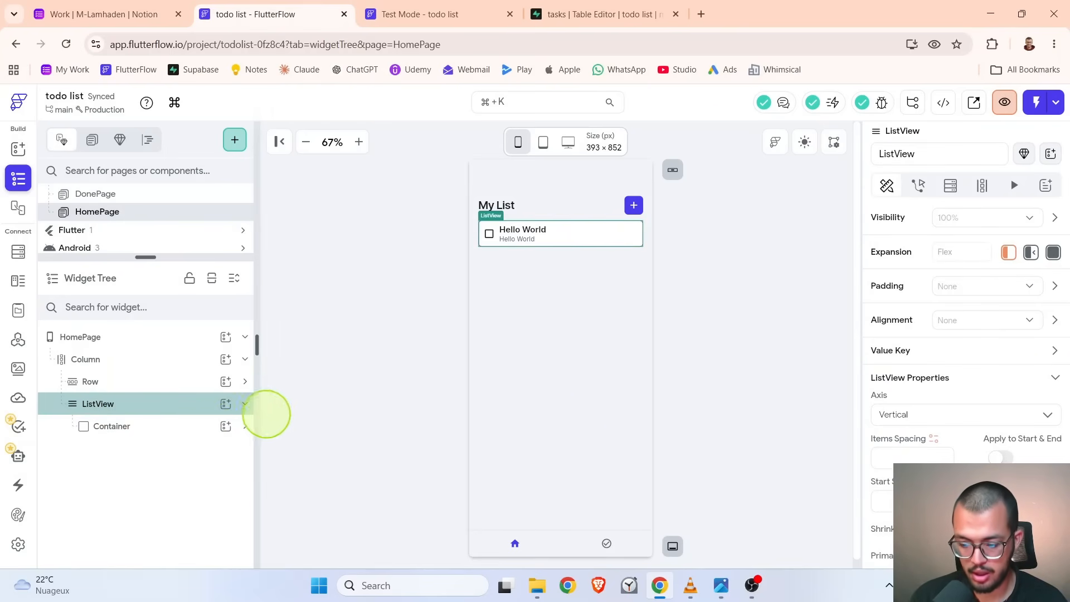
click(244, 403)
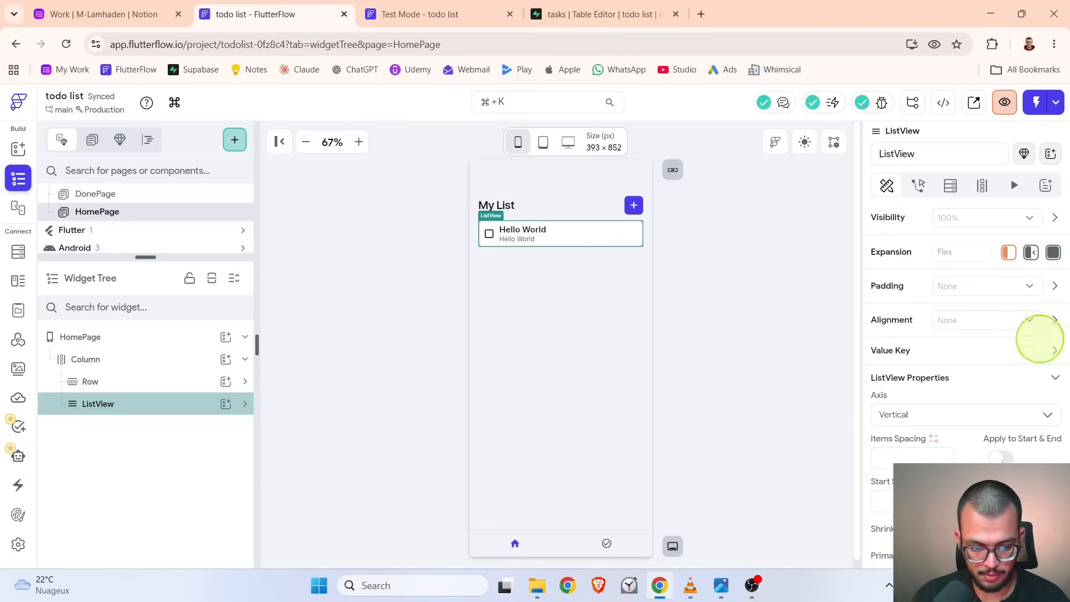
- Add a Supabase Query to the ListView on the tasks table, with List of Rows as query type and no limit
click(954, 184)
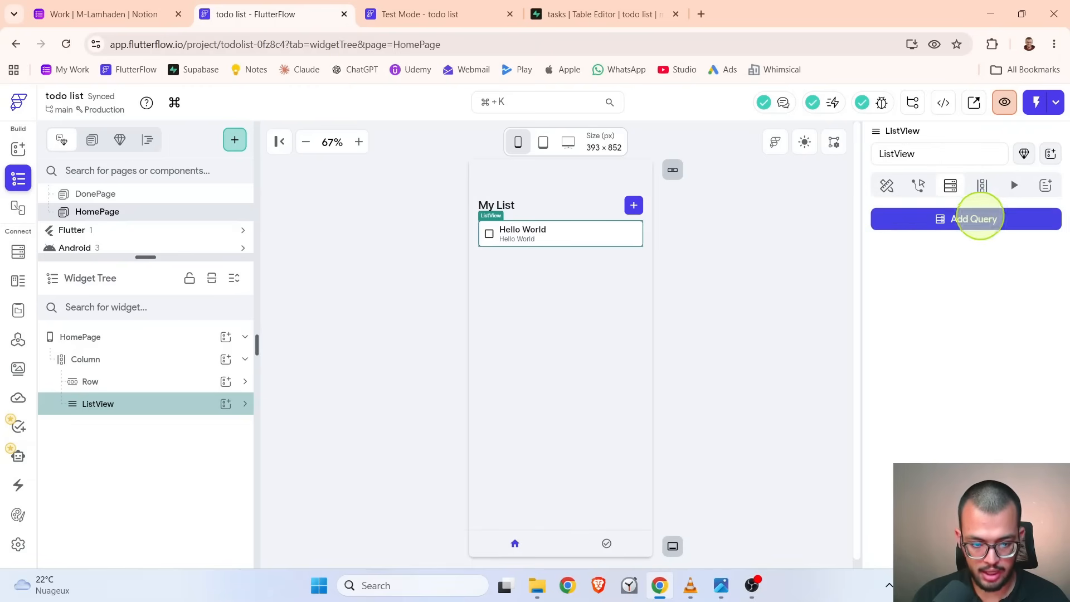
click(974, 219)
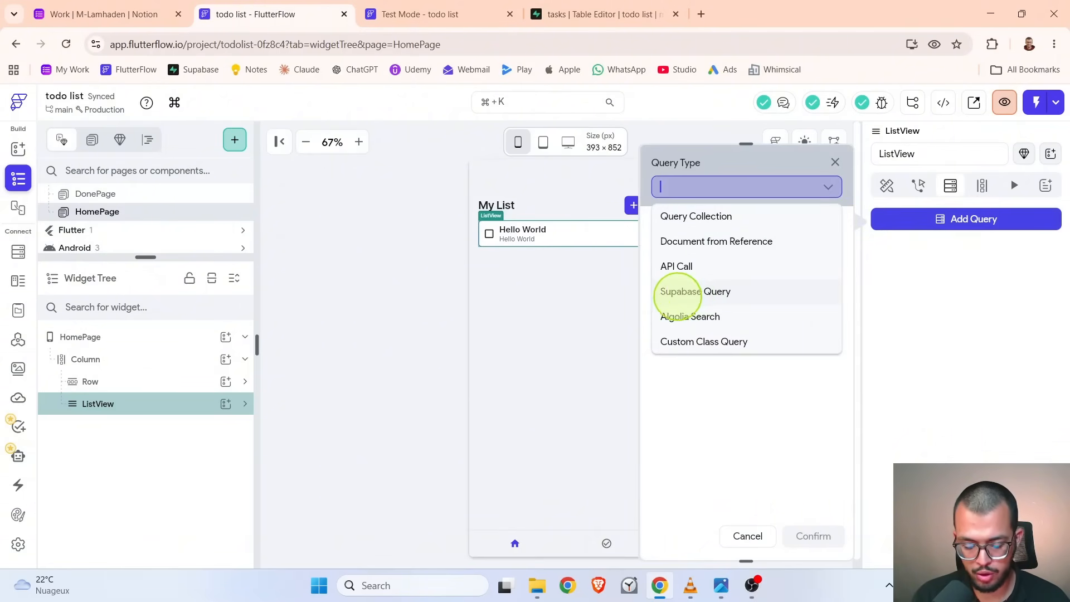
click(679, 292)
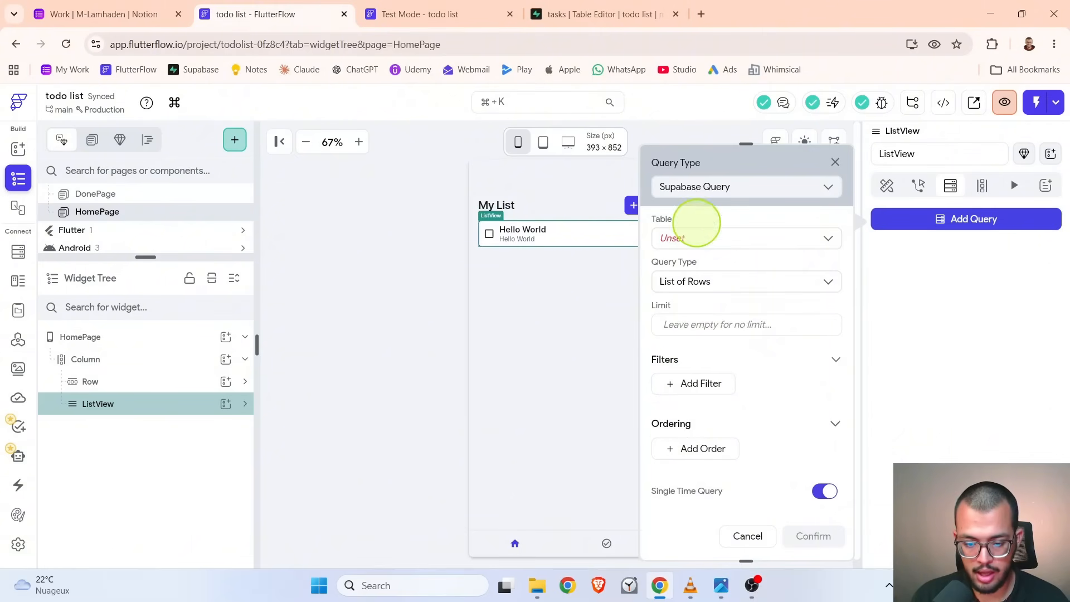
click(682, 234)
click(672, 267)
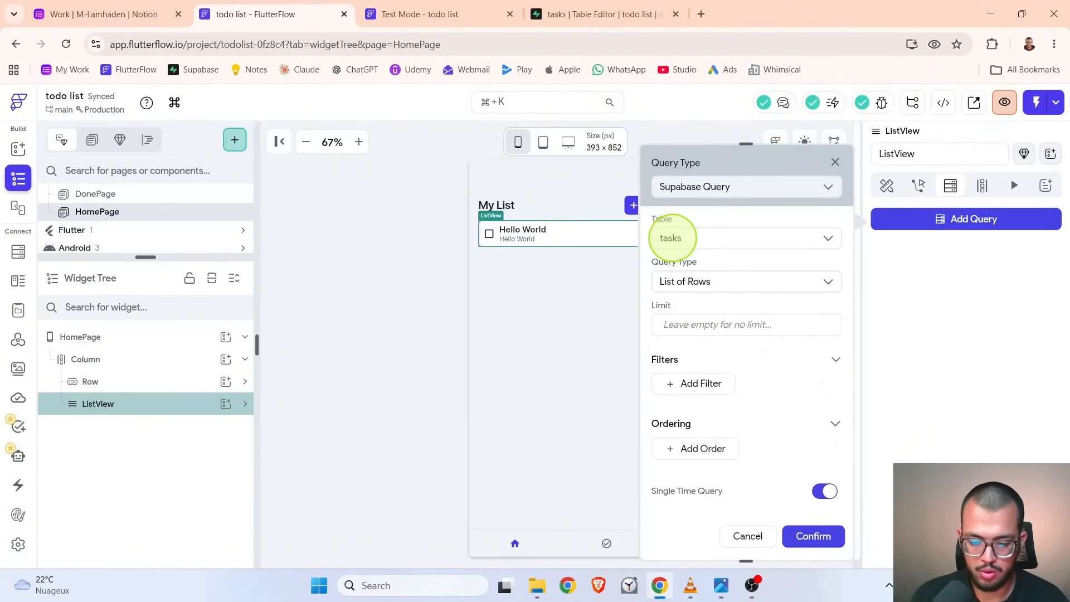
click(683, 282)
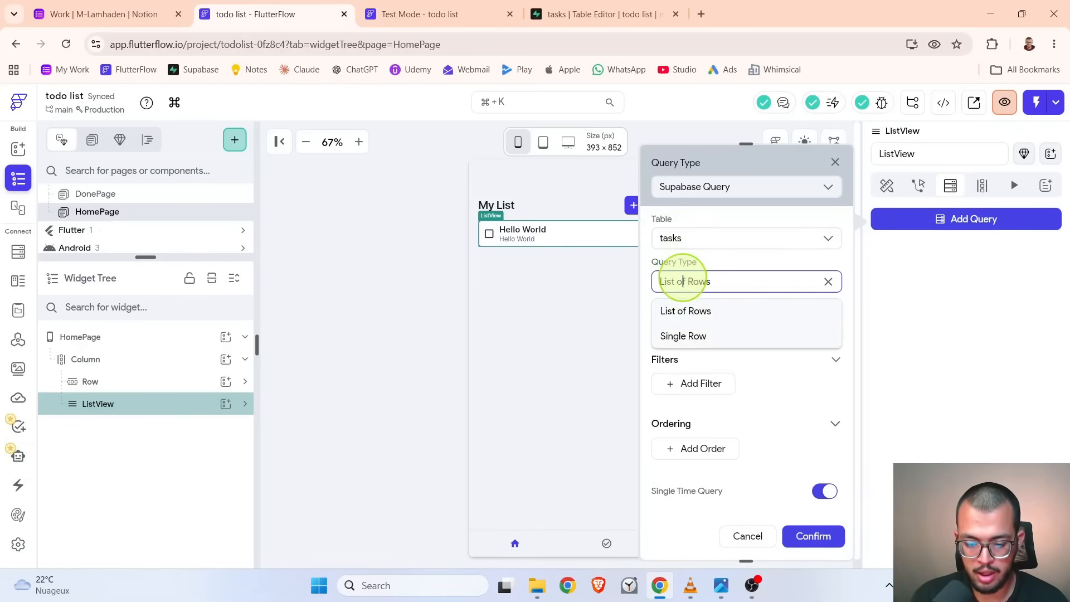
click(681, 314)
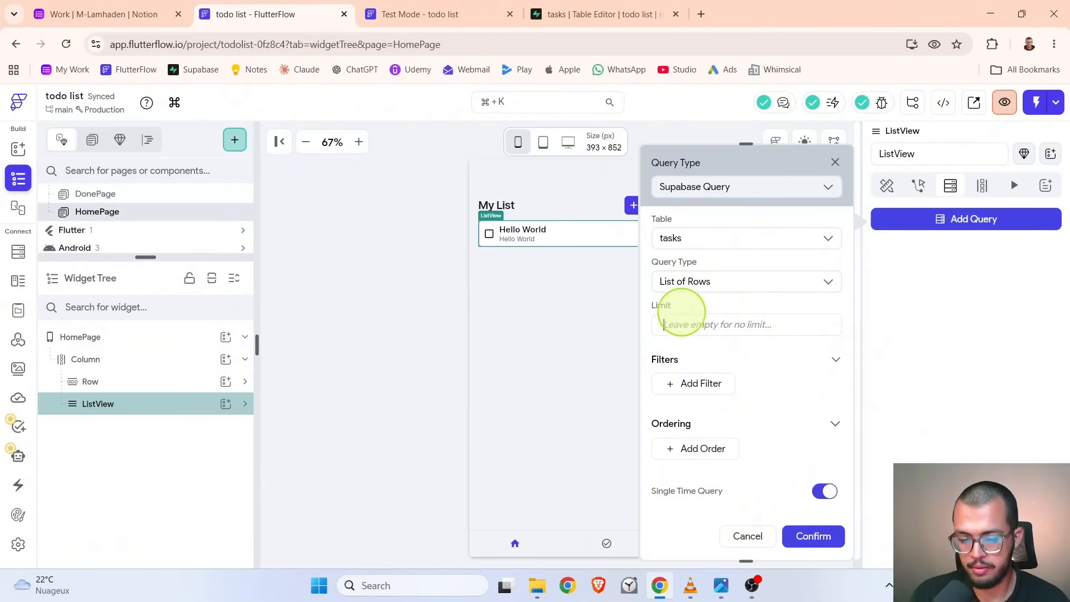
click(709, 326)
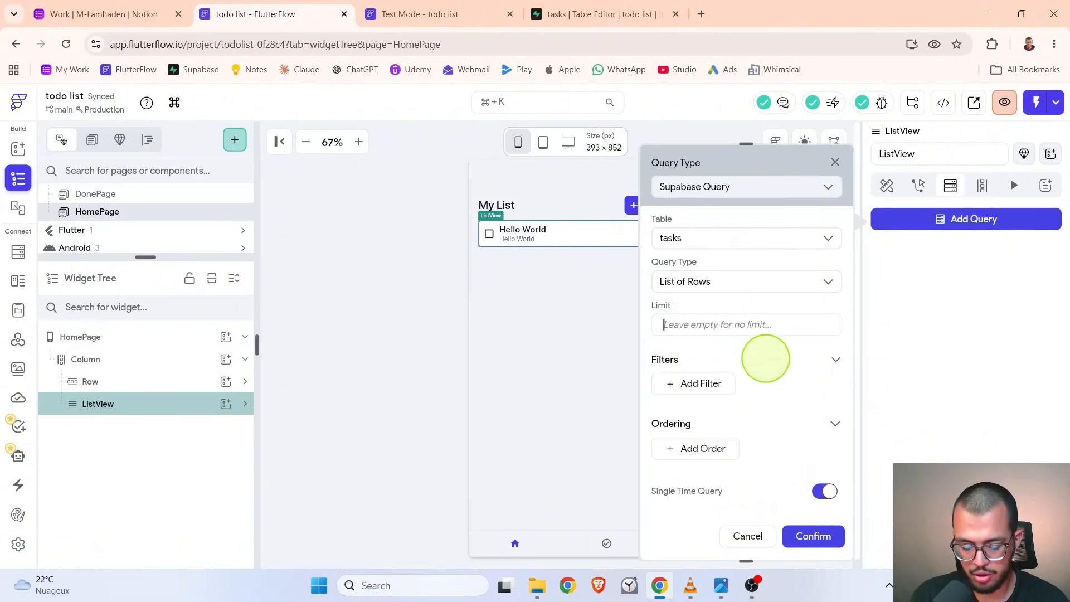
- Add an ordering to the query by the date field in Decreasing order
scroll(765, 358, down, 1)
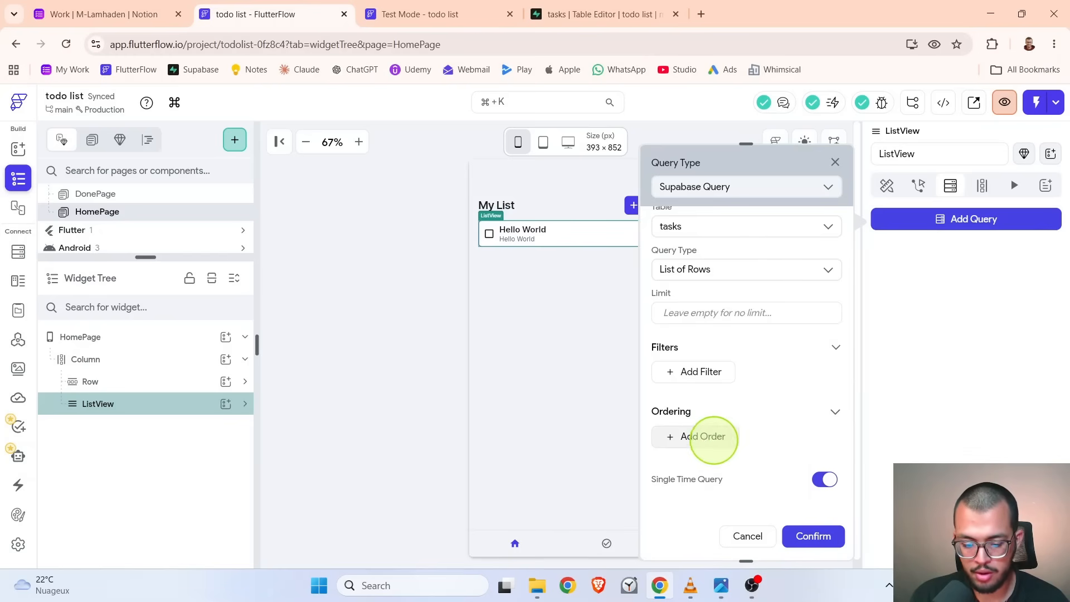
click(716, 437)
scroll(737, 370, down, 2)
click(713, 388)
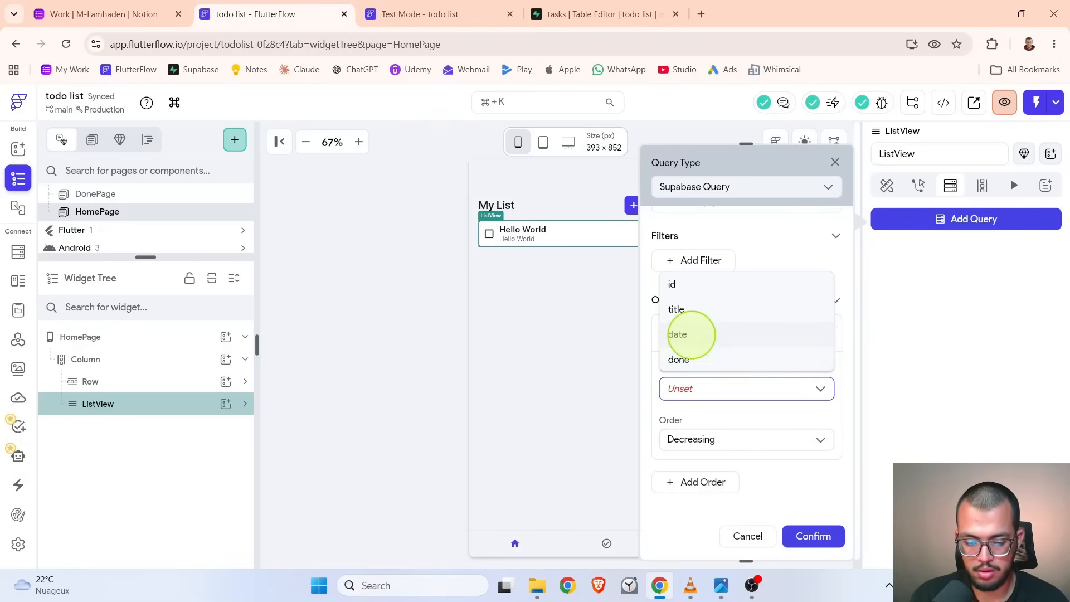
click(688, 334)
scroll(695, 411, down, 1)
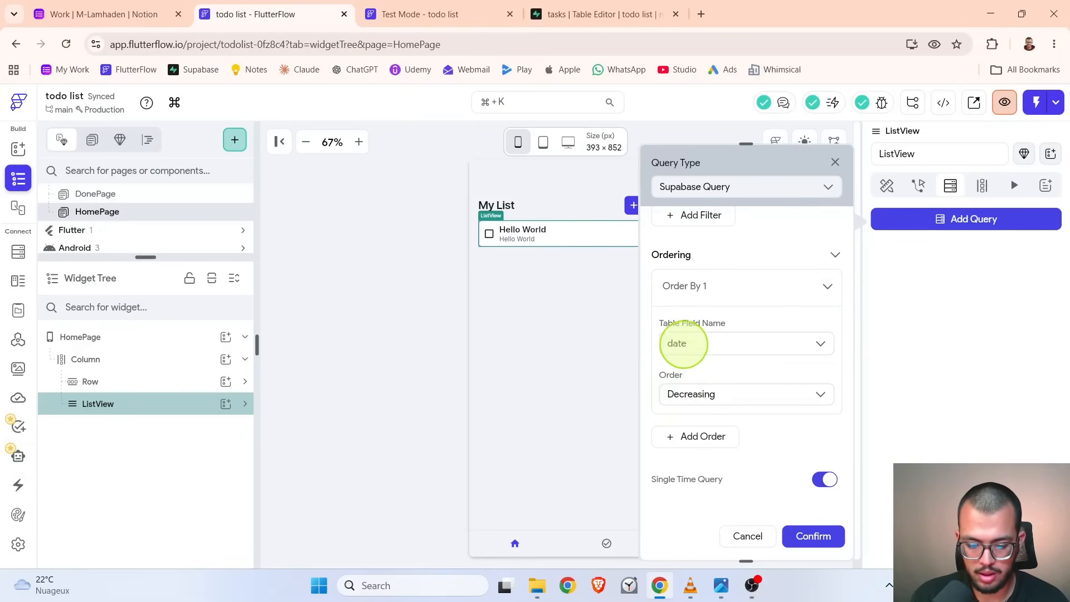
click(800, 534)
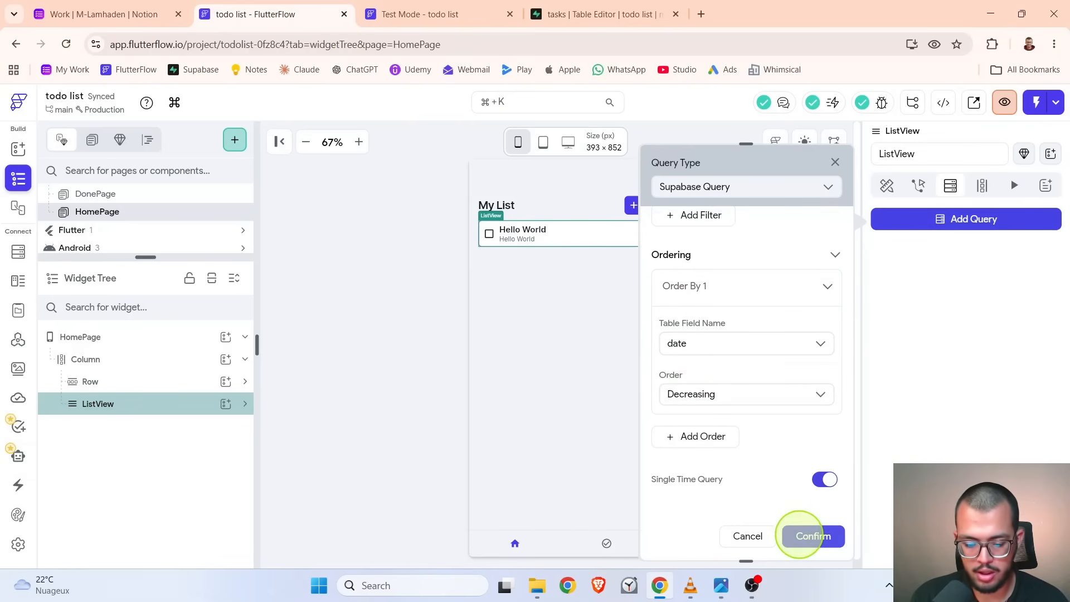
- Turn off Single Time Query and confirm the ListView's backend query
click(822, 479)
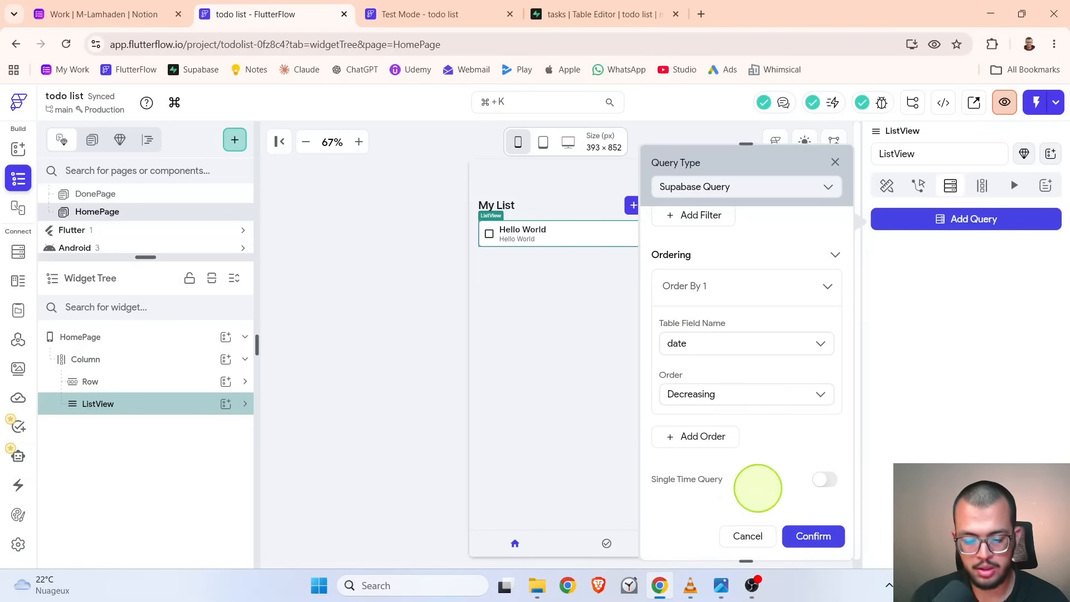
click(821, 481)
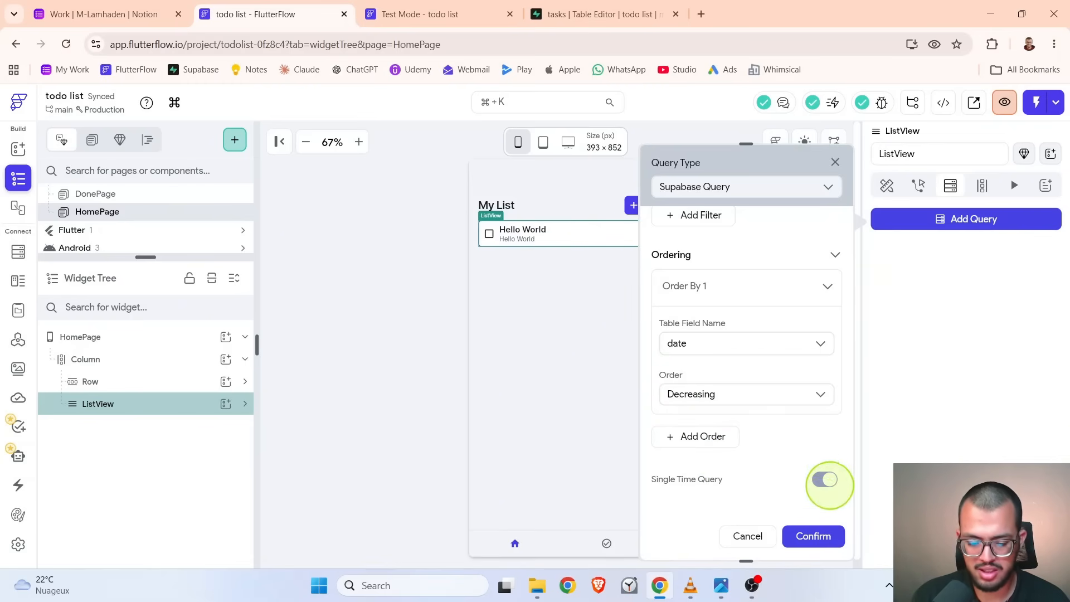
click(823, 479)
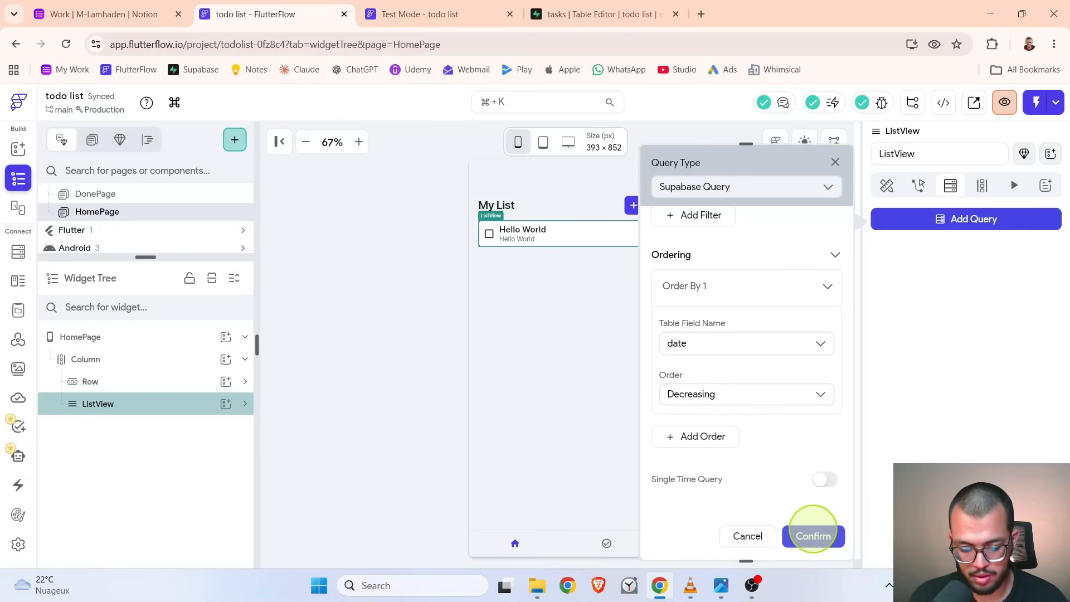
click(813, 536)
click(677, 392)
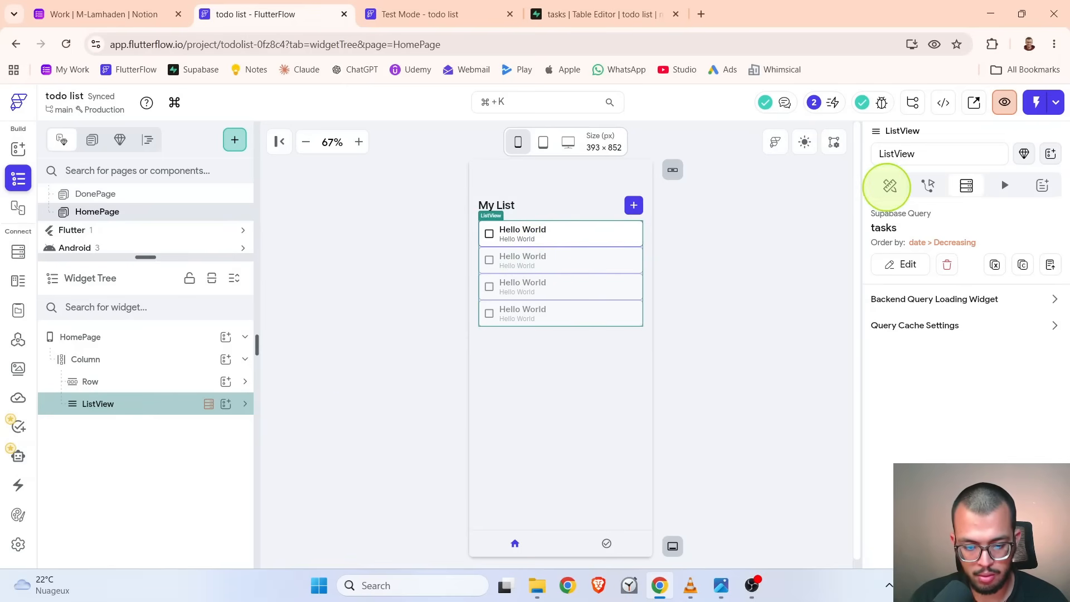
- Set the HomePage ListView's items spacing to 4
click(890, 185)
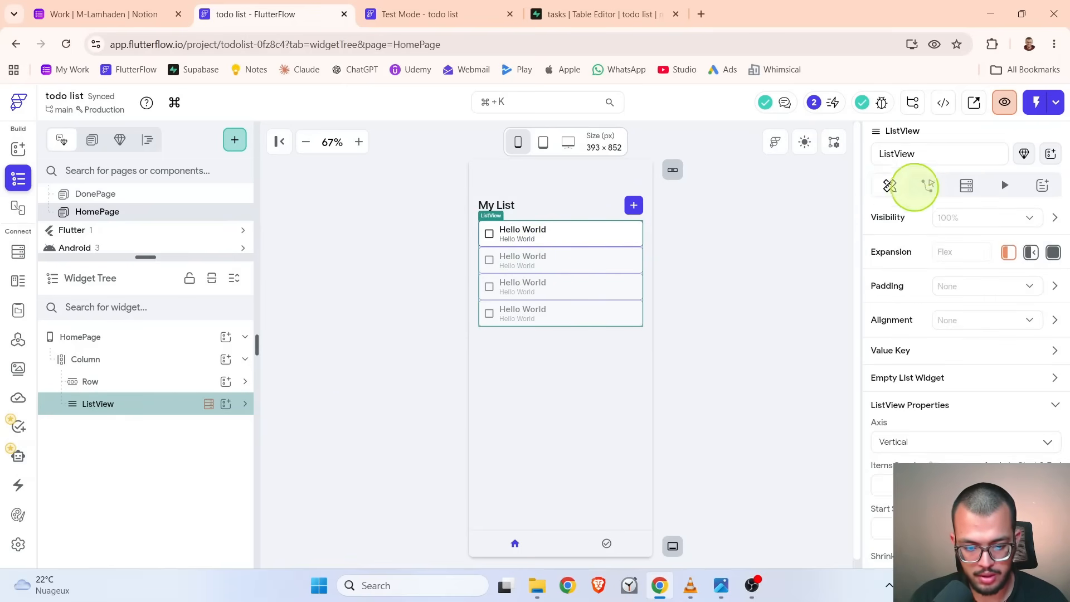
scroll(975, 394, down, 3)
click(927, 312)
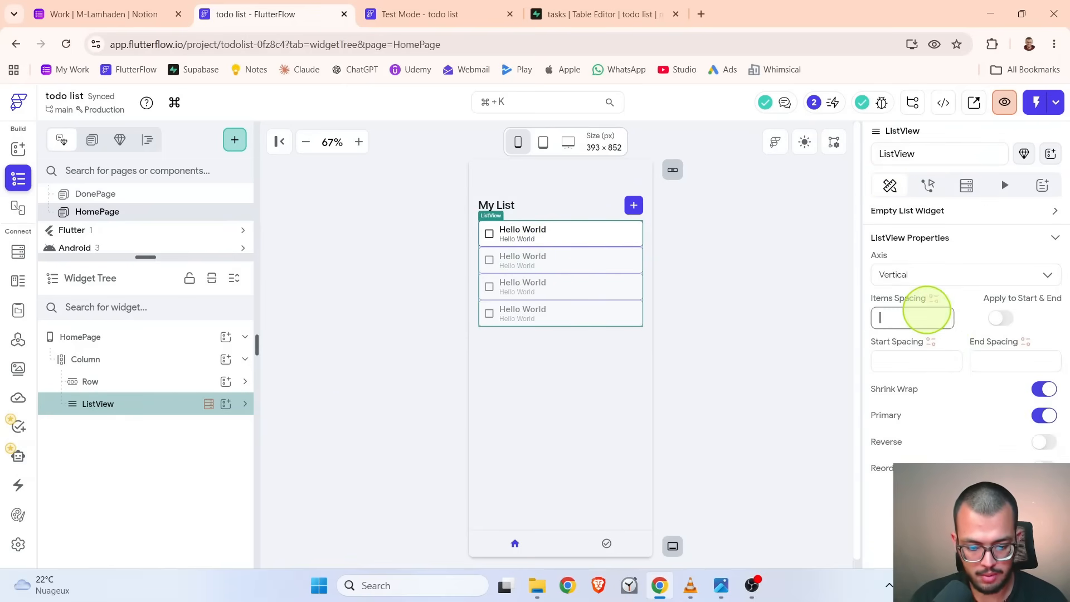
text(4)
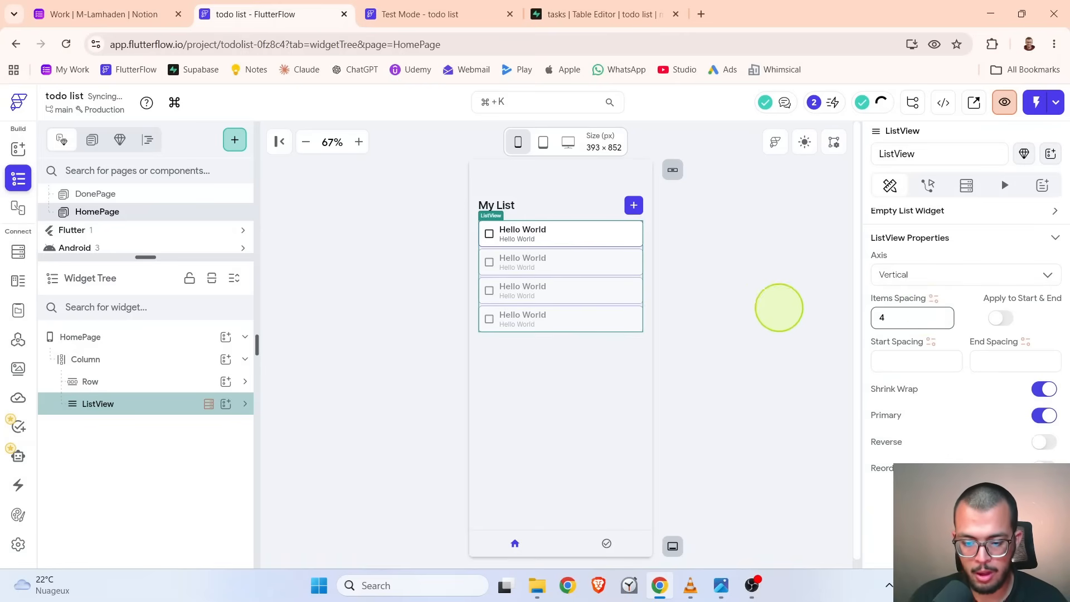
click(738, 283)
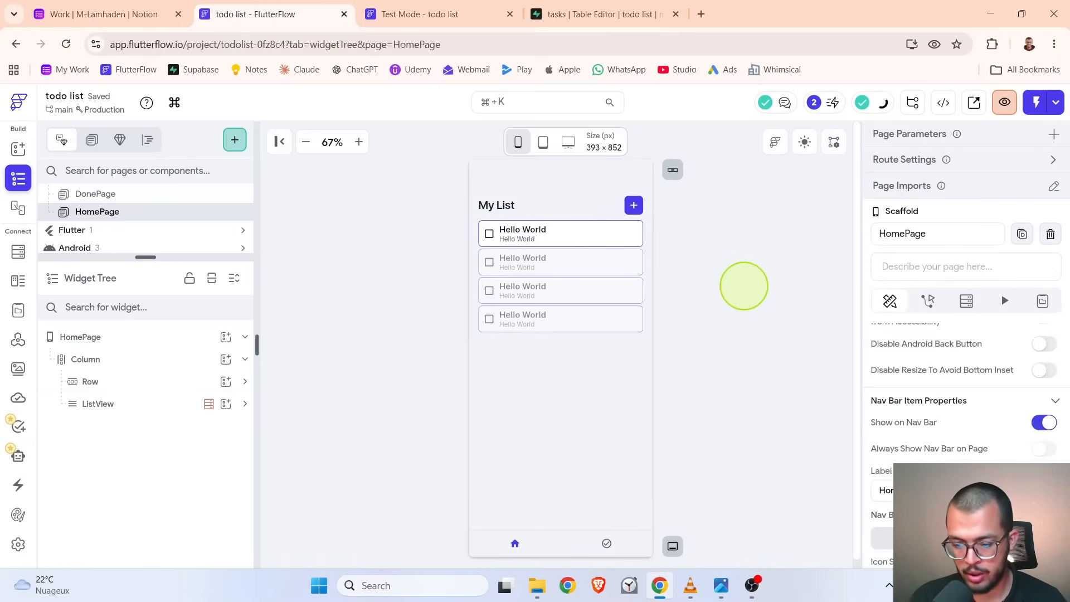
- Select the upper Text in the list item and expand the ListView's container, row and column in the widget tree
click(529, 236)
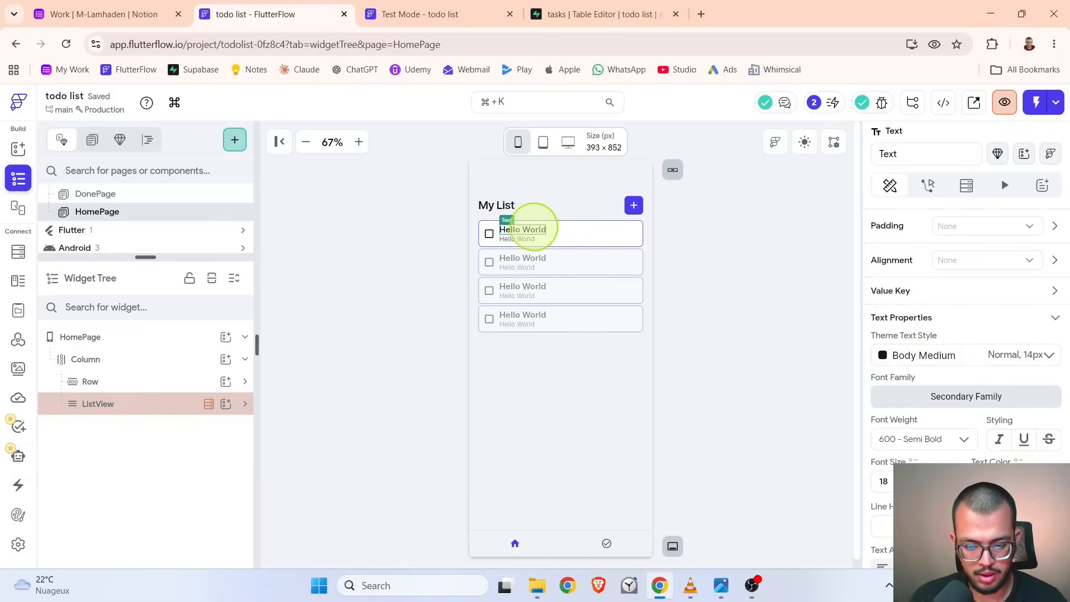
click(510, 238)
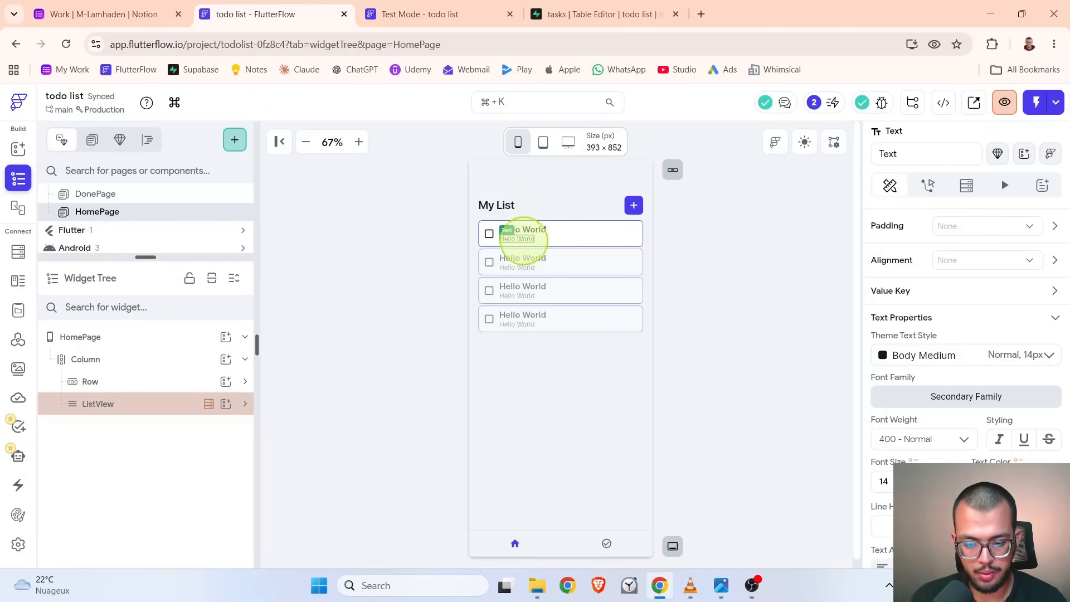
click(562, 229)
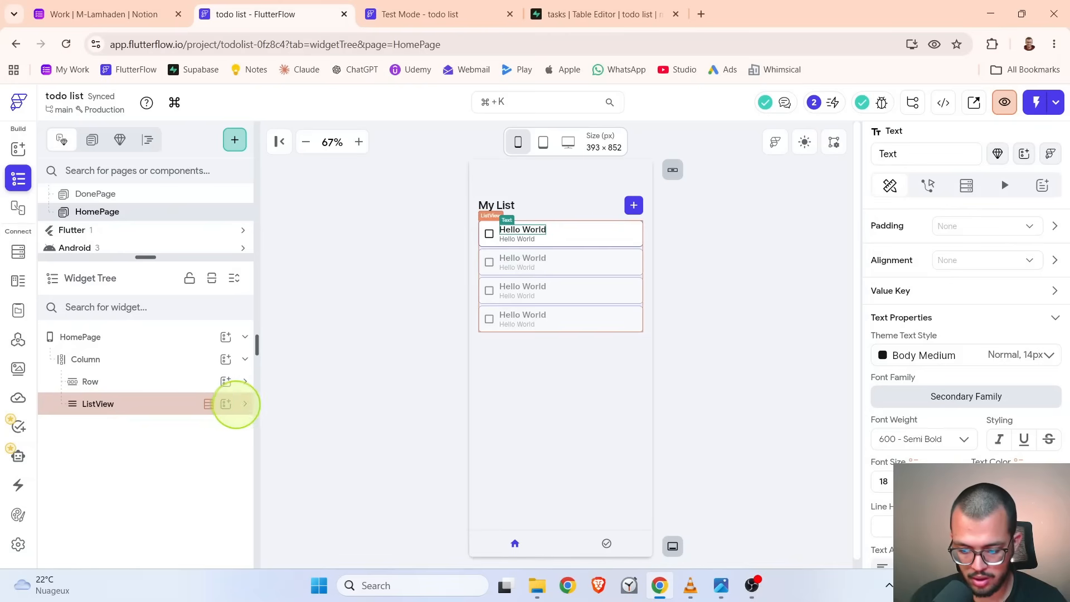
click(245, 404)
click(245, 425)
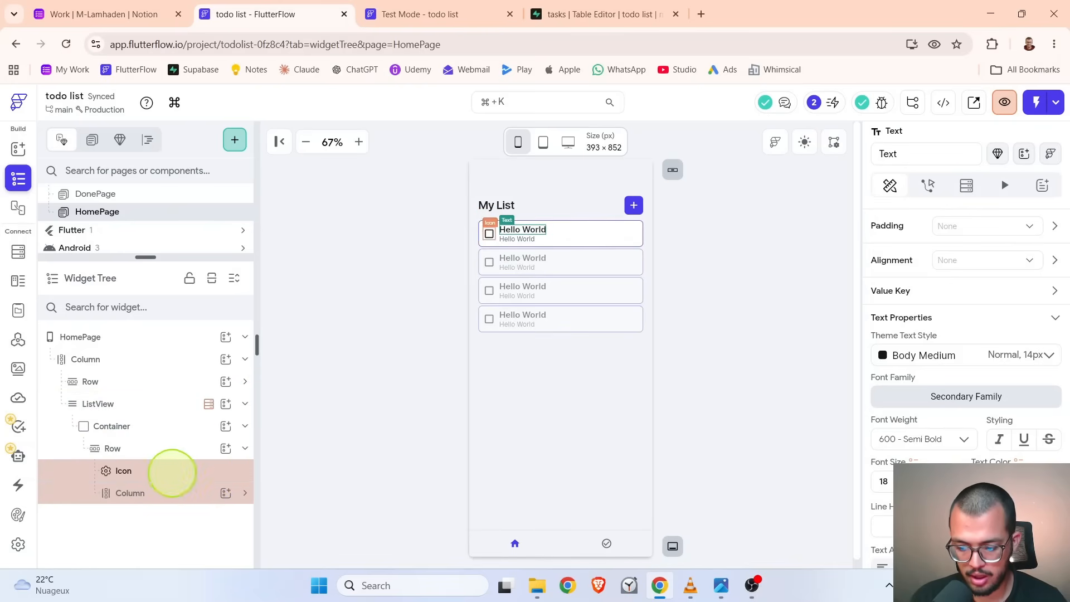
click(245, 493)
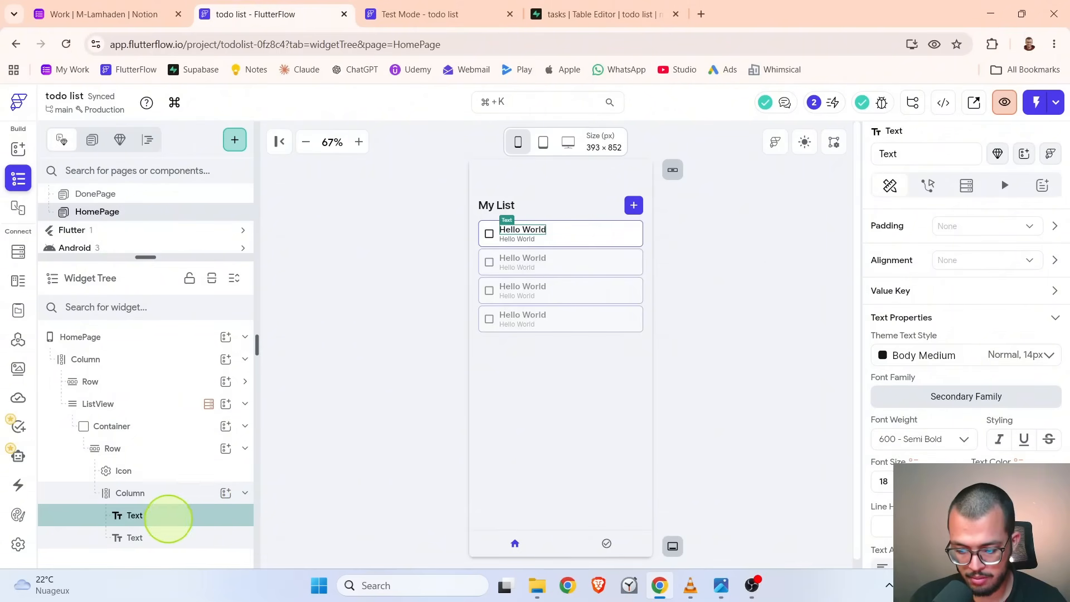
- Check the fields of the Supabase tasks table and bind the upper Text to the title field of the tasks Row
scroll(989, 390, up, 3)
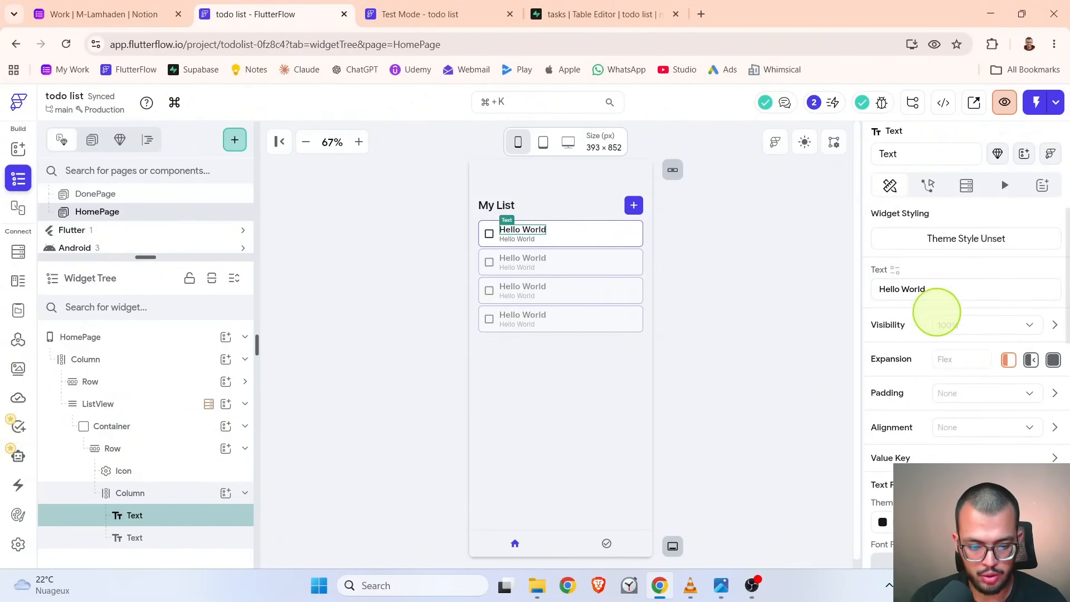
click(934, 288)
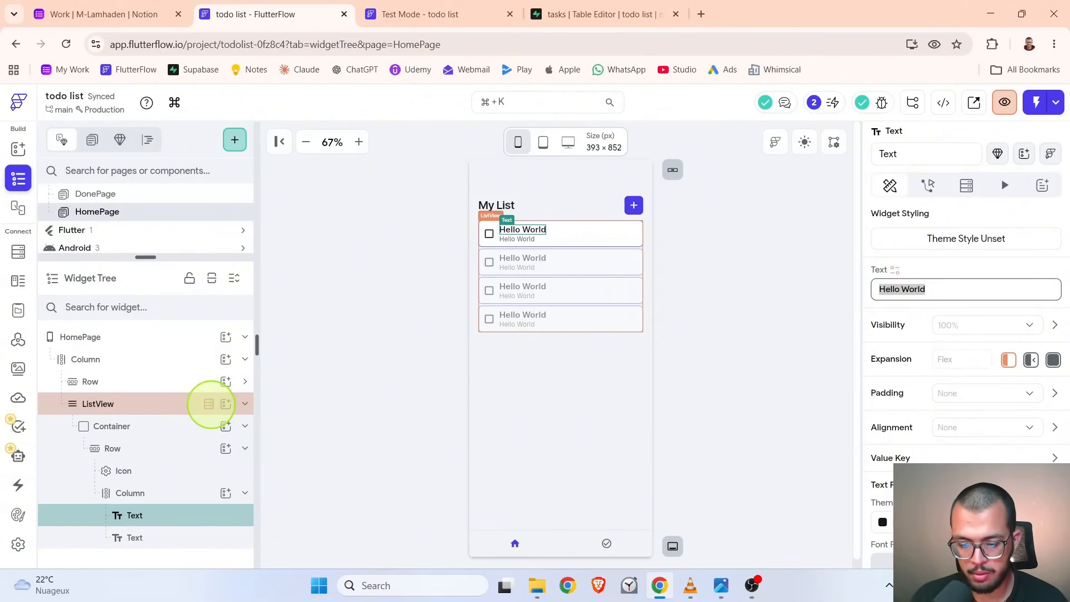
click(585, 14)
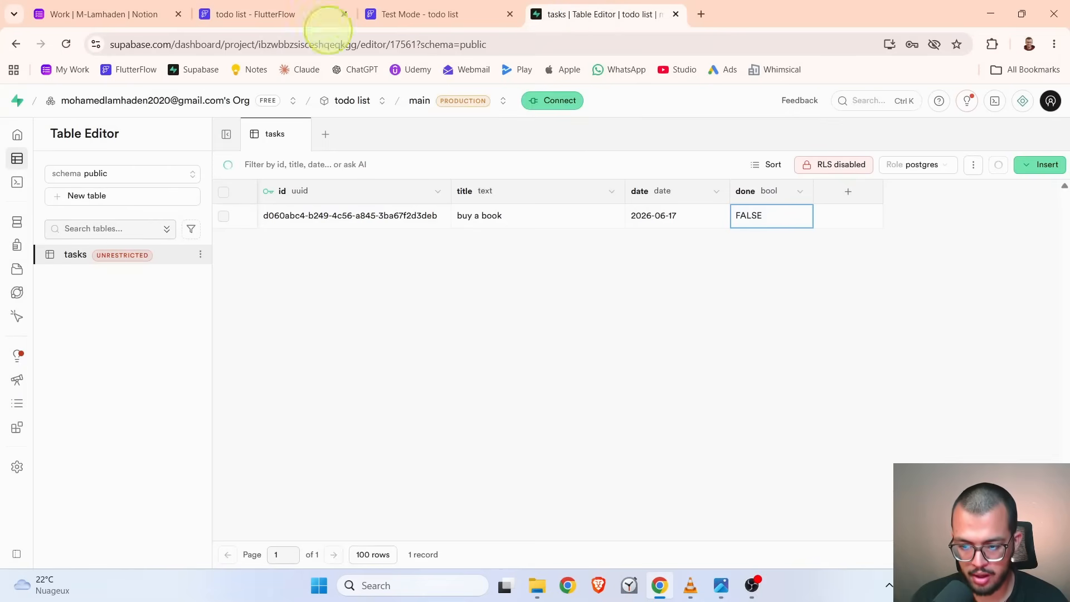
click(329, 23)
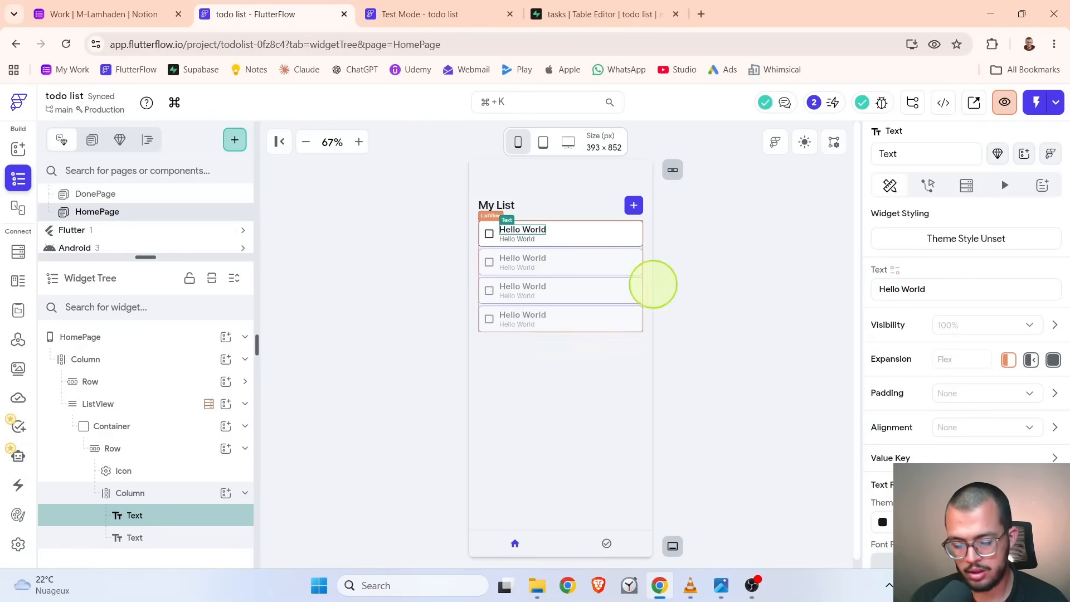
click(894, 269)
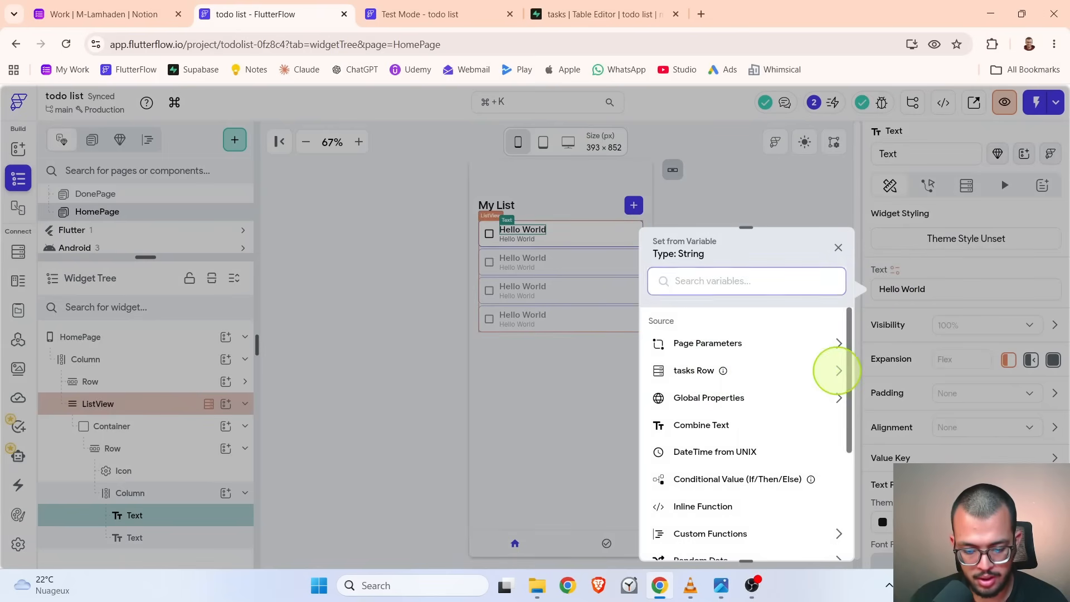
click(831, 370)
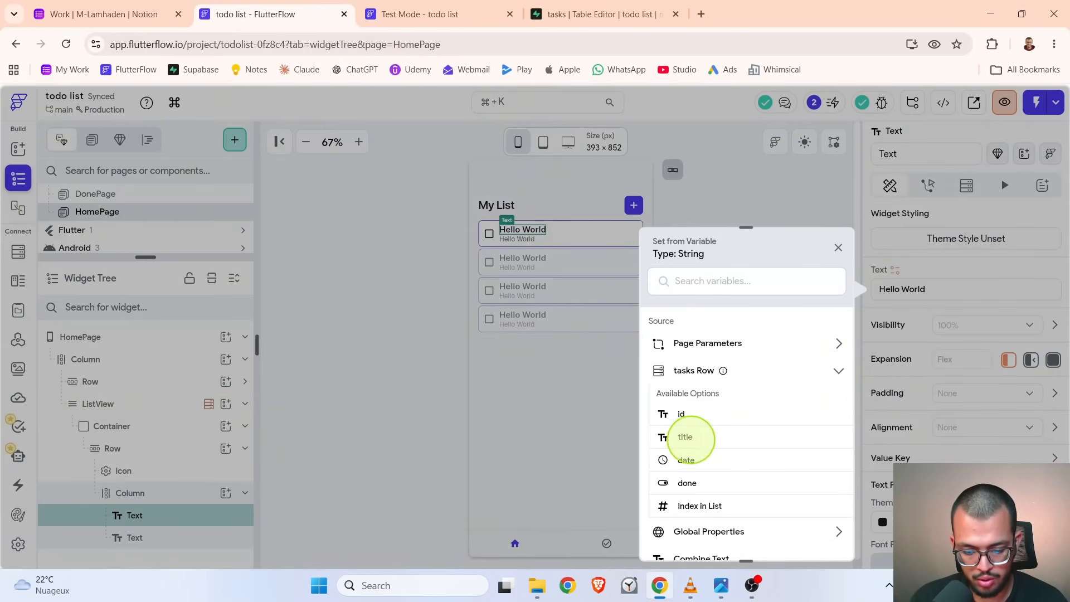
click(685, 436)
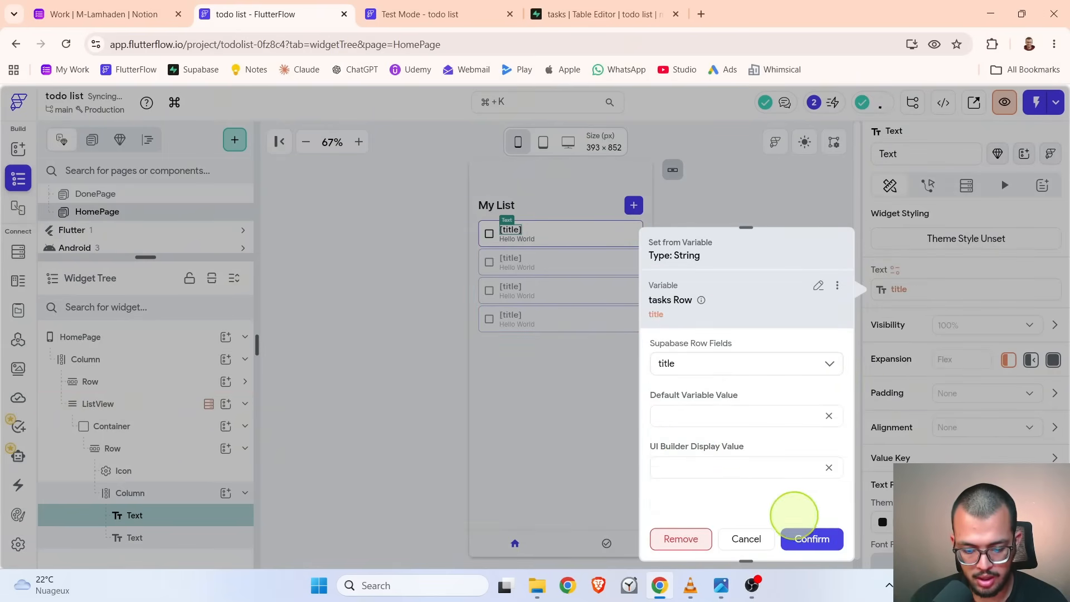
- Set the title binding's default variable value and UI Builder display value to "task" and confirm it
click(669, 411)
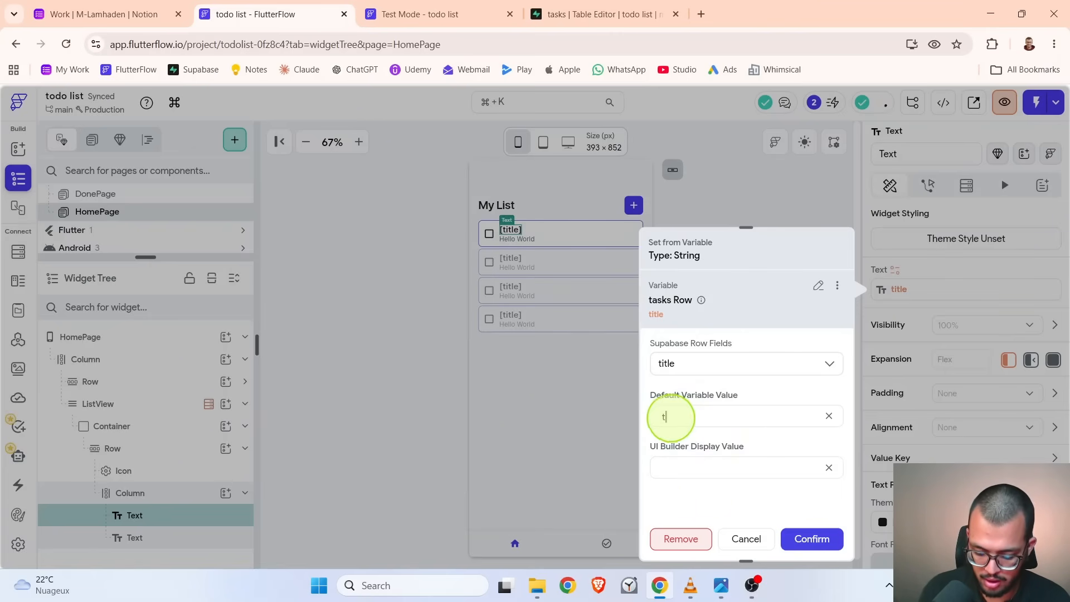
text(task)
click(722, 474)
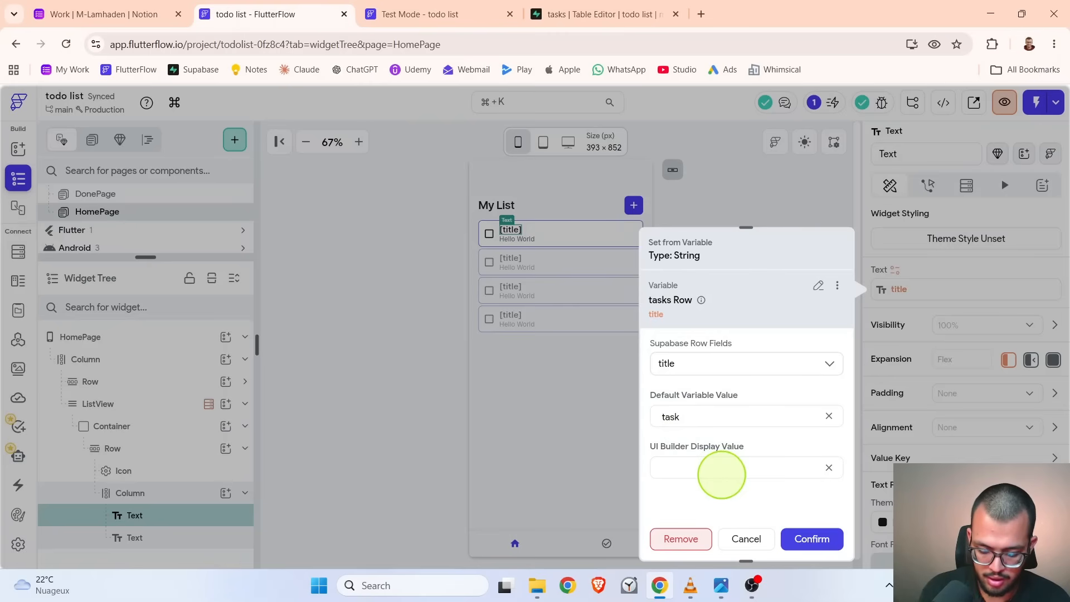
text(task)
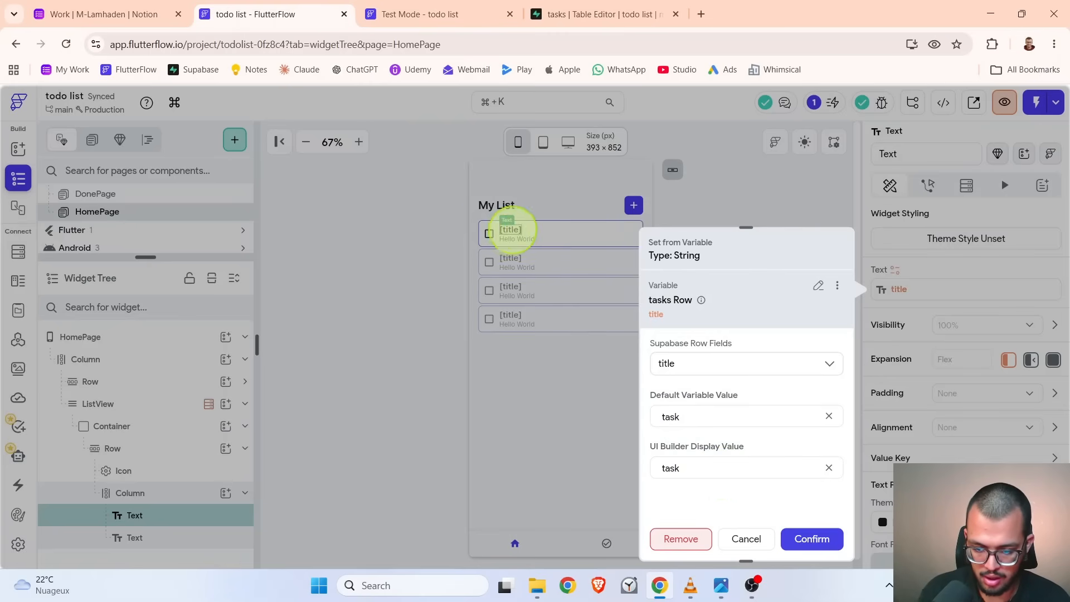
click(812, 538)
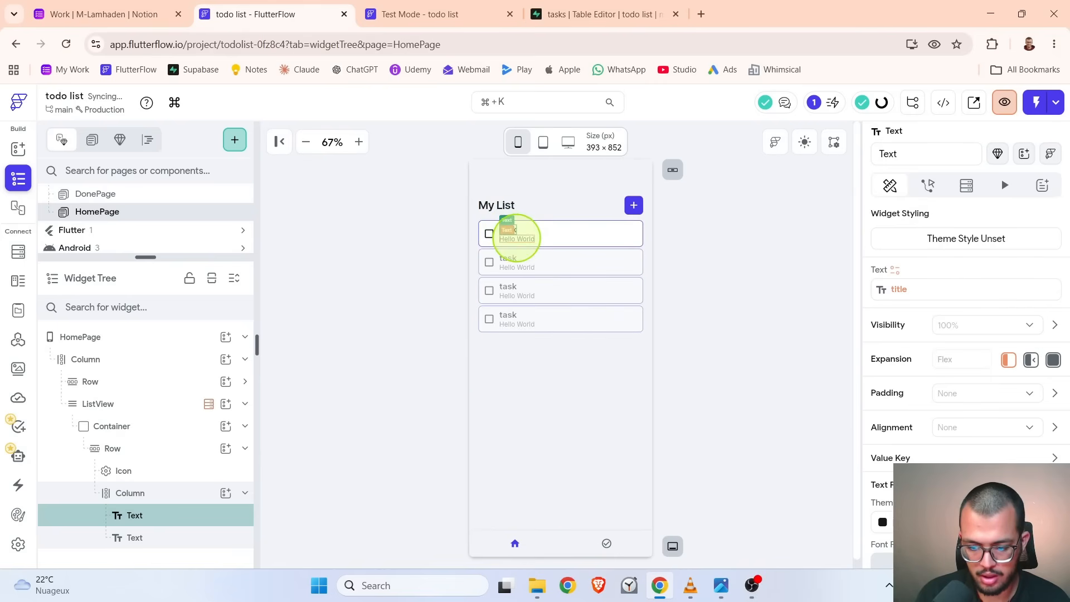
- Bind the lower Text to the date field of the tasks Row, using DateTime Format with the d/M/y option
click(516, 238)
click(893, 270)
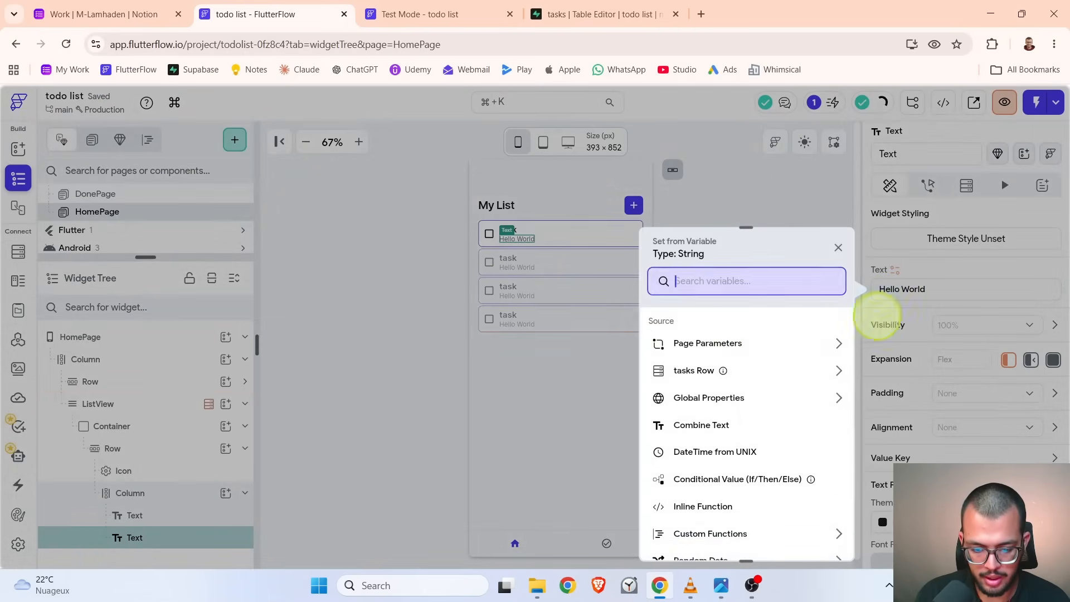
click(744, 370)
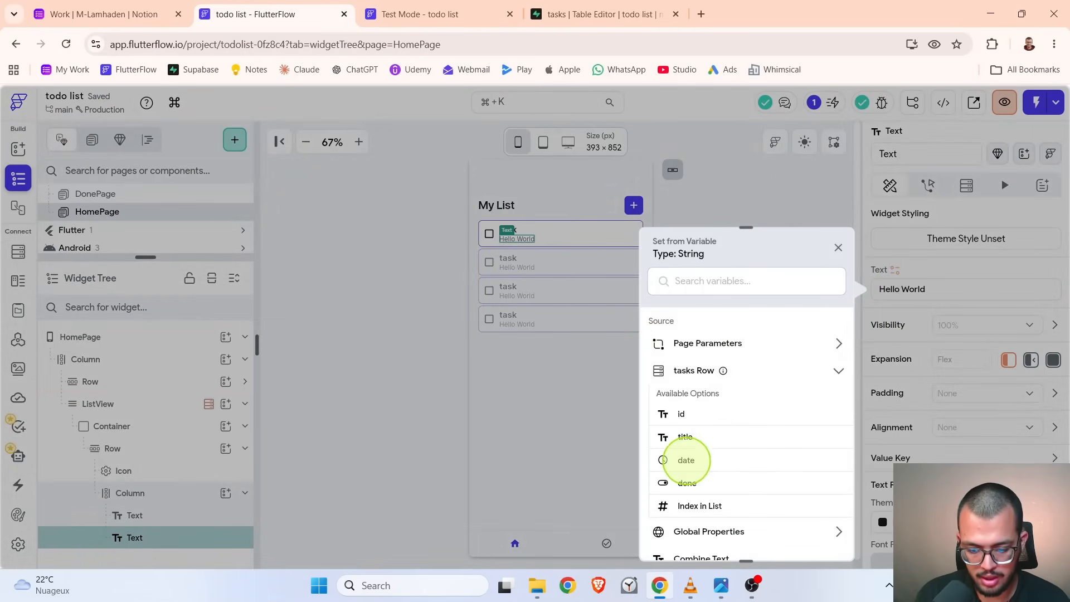
click(686, 460)
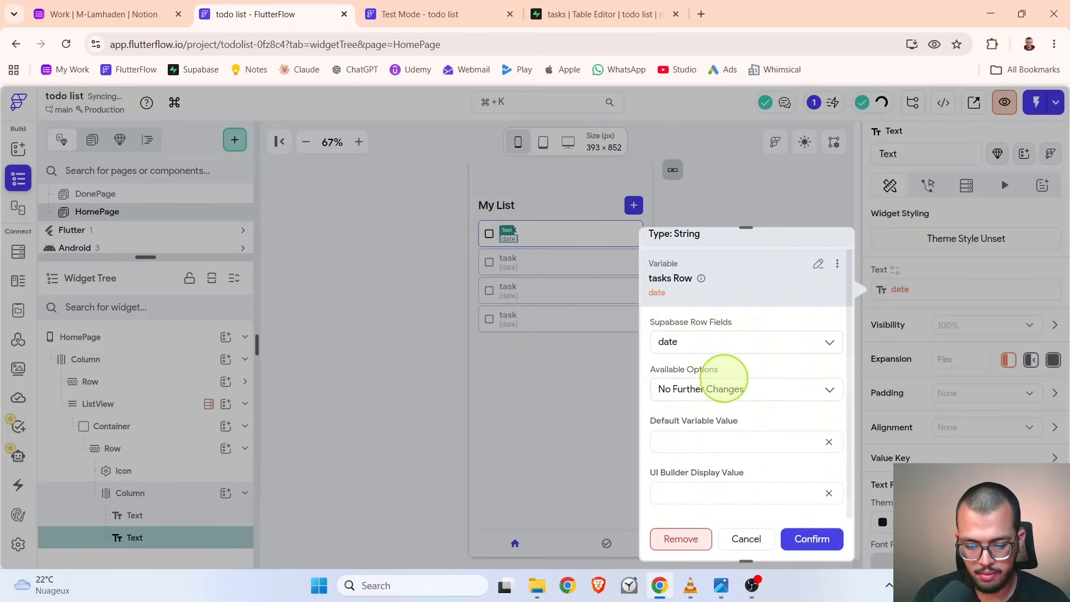
click(723, 388)
click(719, 310)
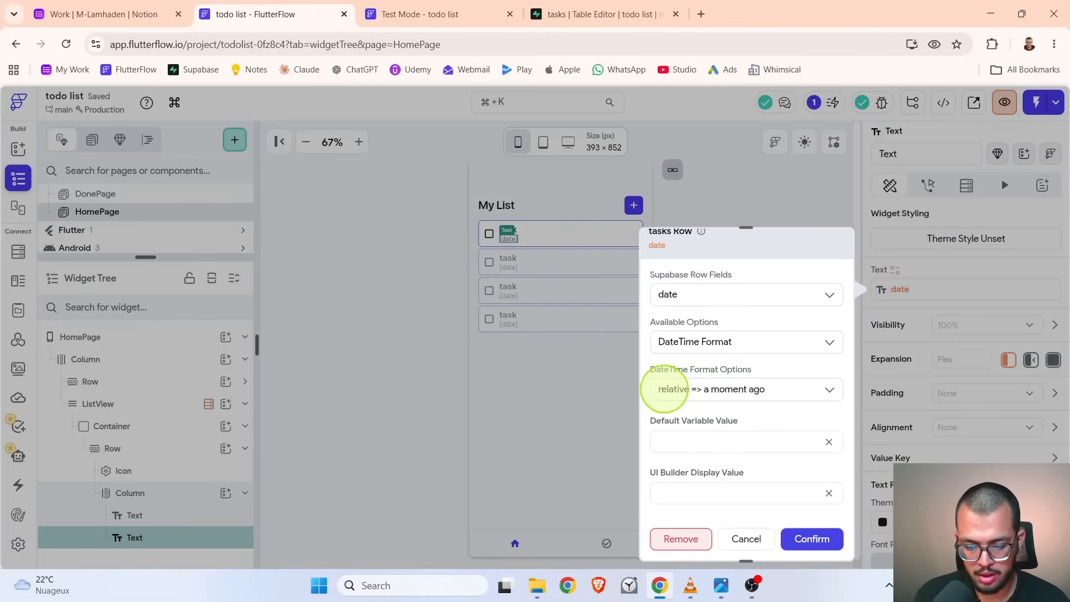
click(706, 388)
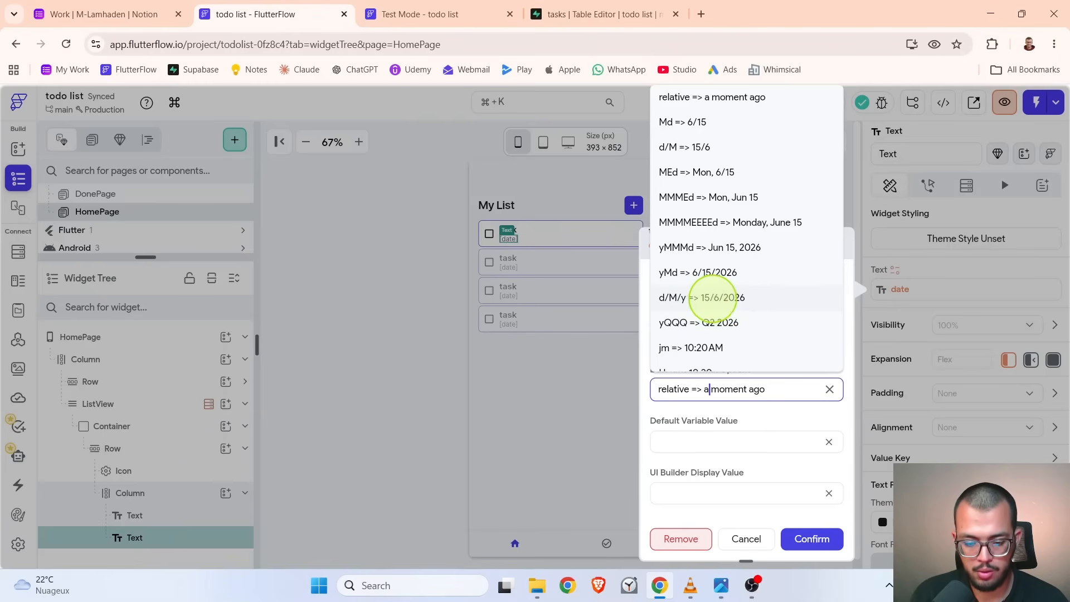
click(712, 298)
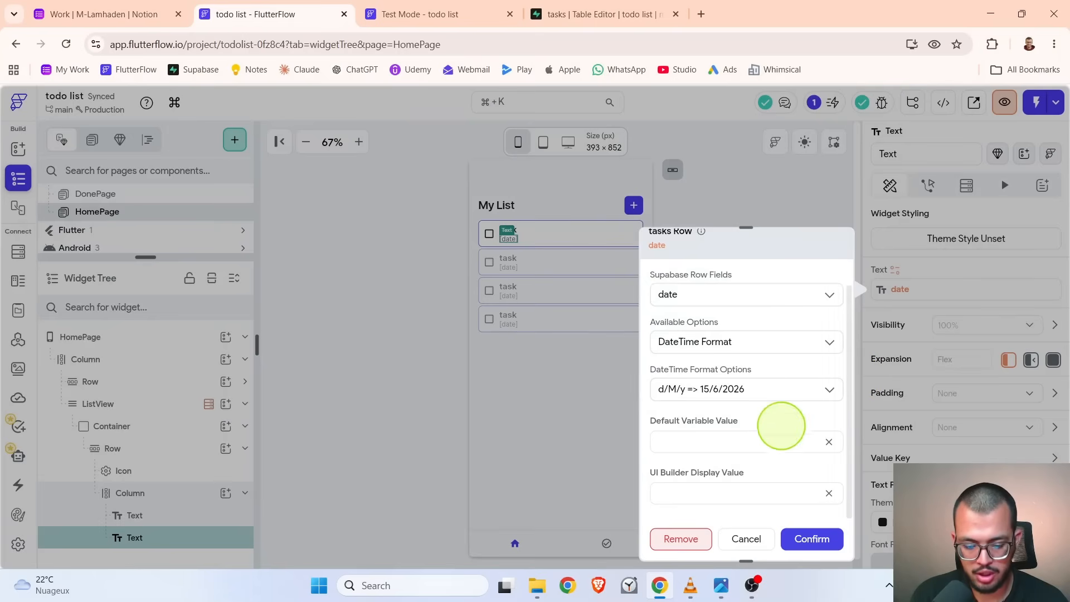
- Set the date binding's default variable value and UI Builder display value to "date" and confirm it
click(743, 443)
text(dat)
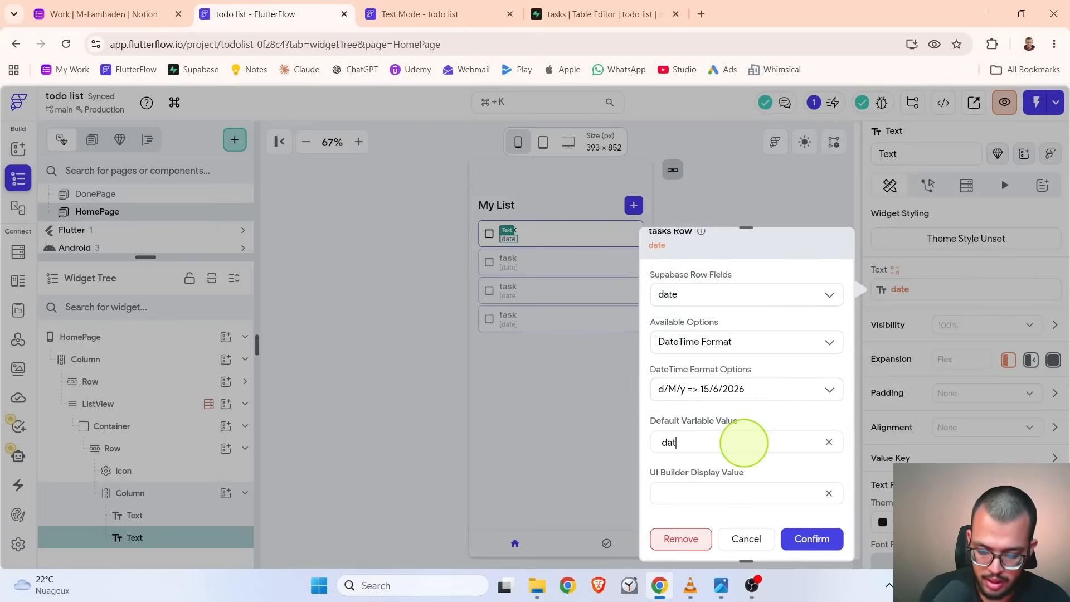
text(e)
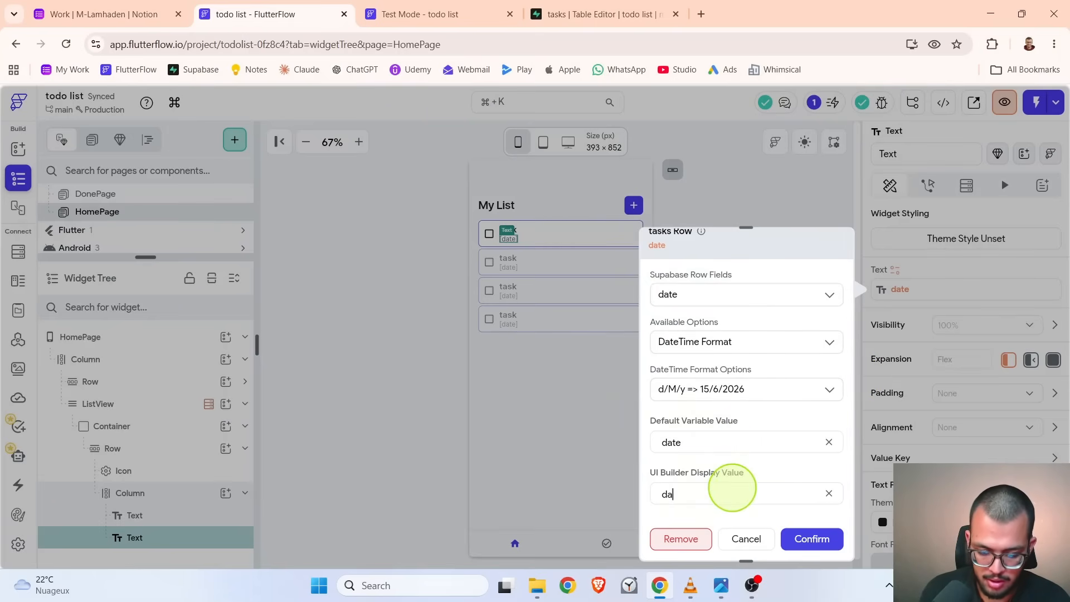
click(732, 488)
text(date)
click(806, 536)
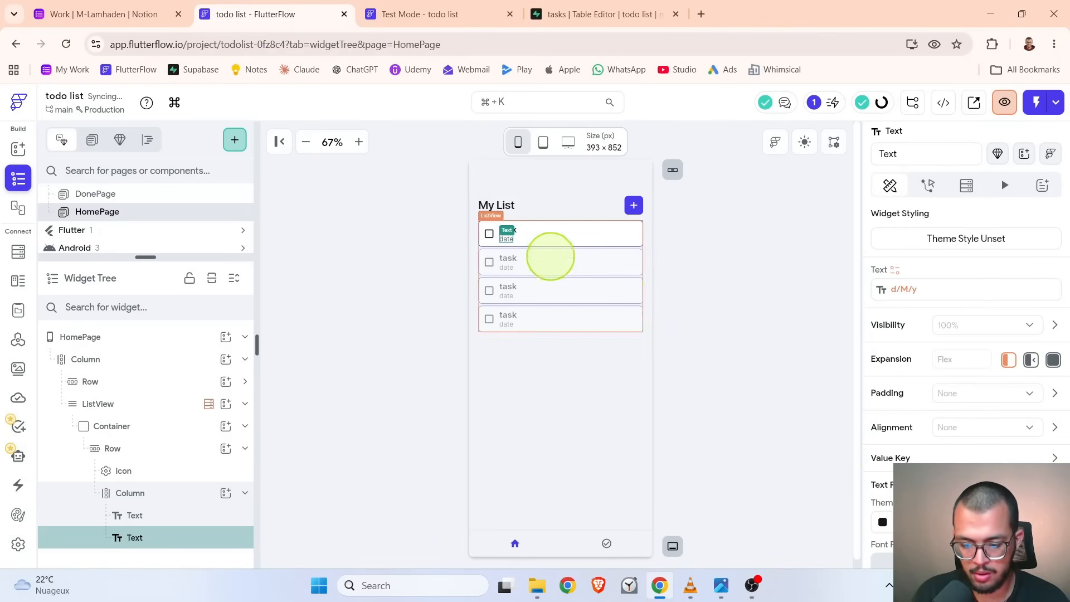
- Check the variable bindings of the upper and lower Text in the list item
click(541, 231)
click(509, 231)
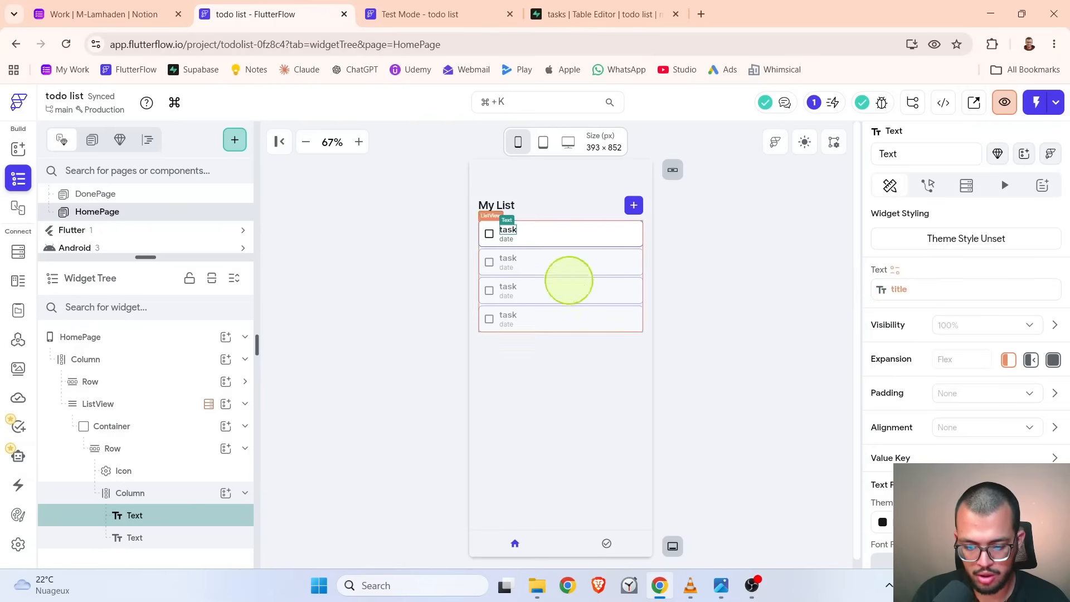
click(506, 239)
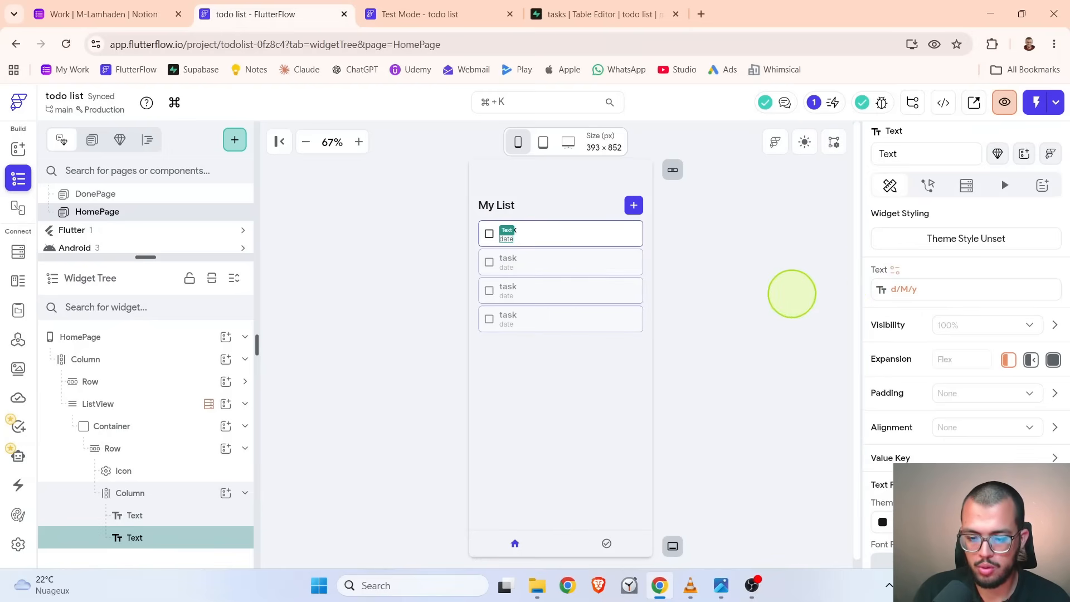
- Switch to the Test Mode session of the todo list app and run an Instant Reload
click(485, 13)
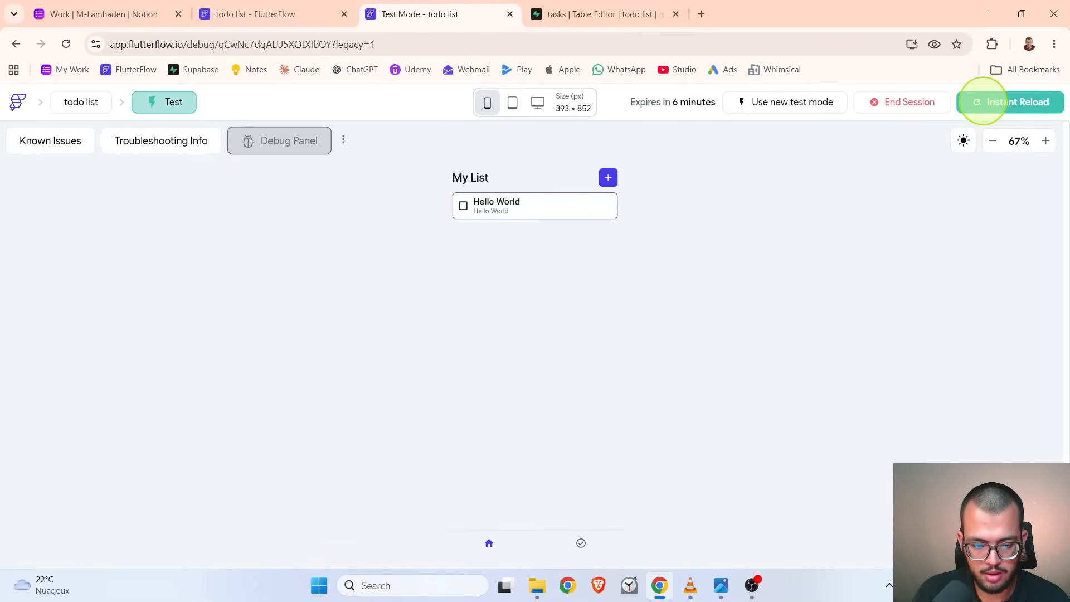
click(982, 102)
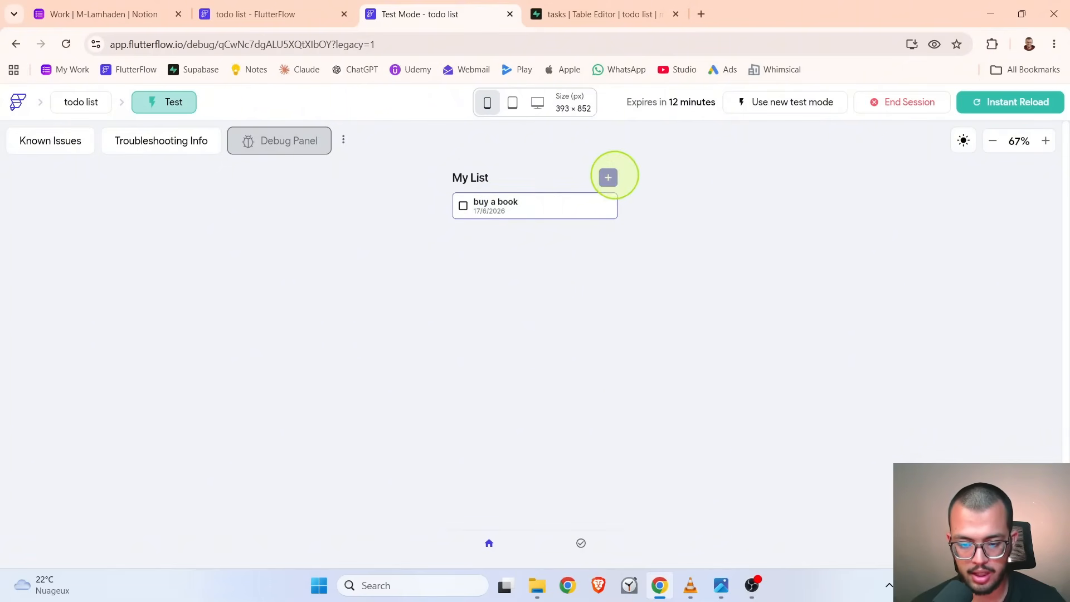
- Create a test task in the running app titled "meet" plus a person's first name, dated June 15, 2026
click(608, 177)
click(544, 489)
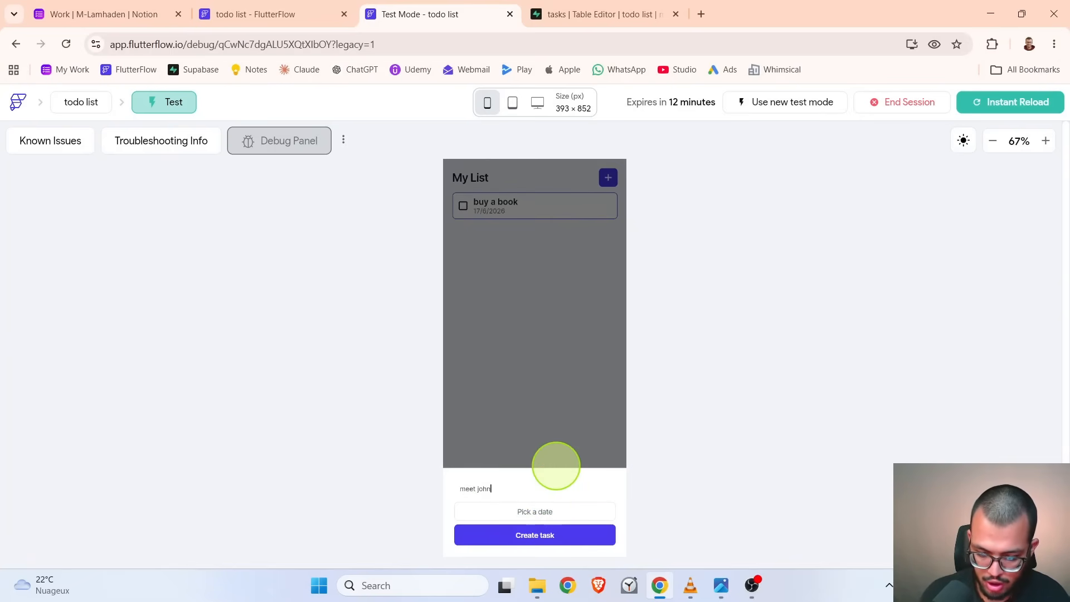
click(552, 511)
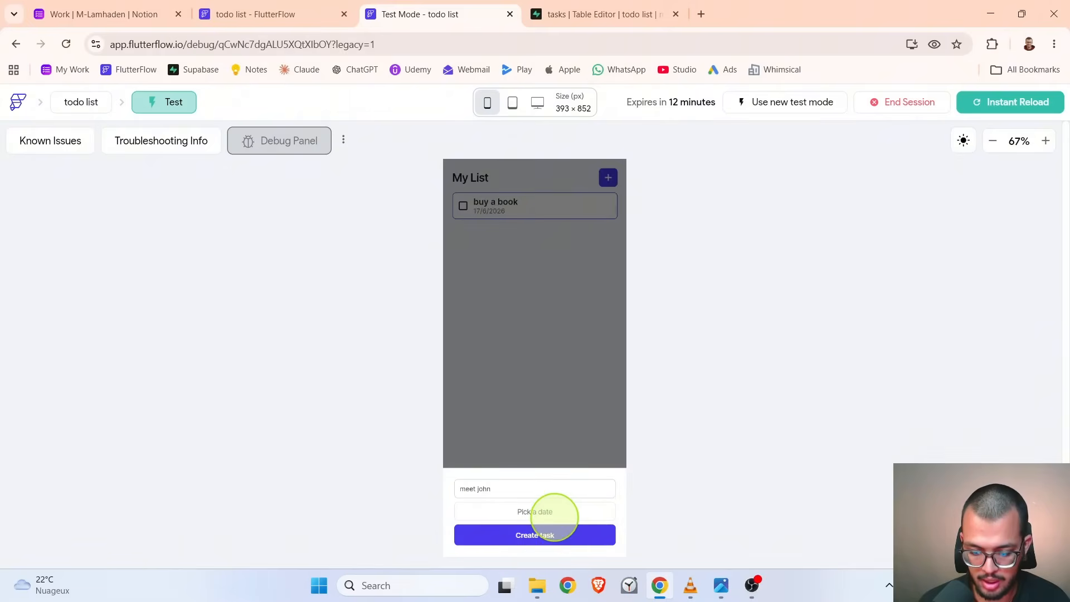
click(593, 466)
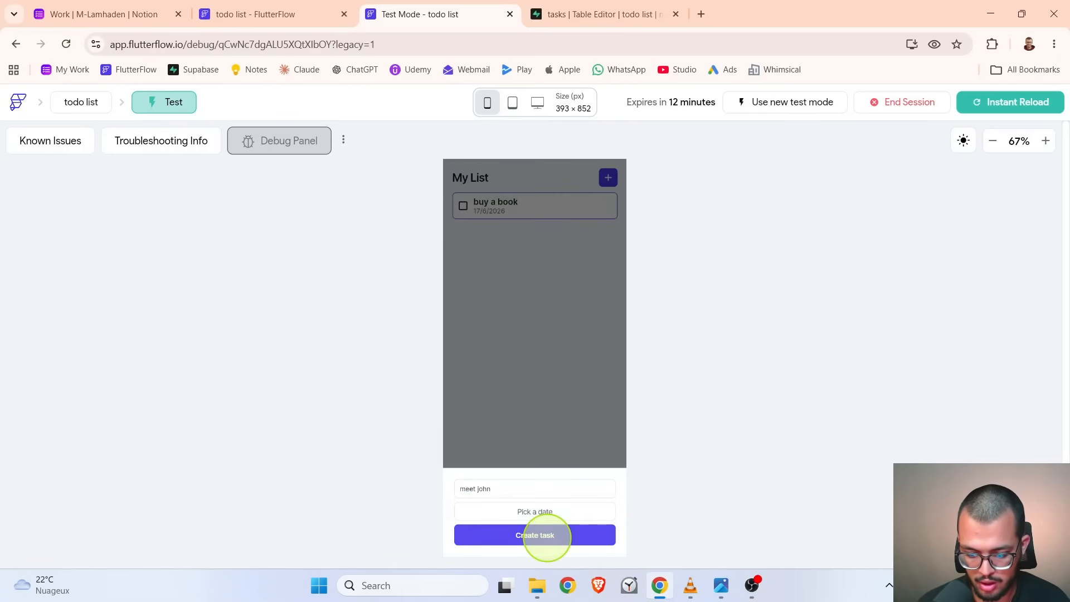
click(546, 536)
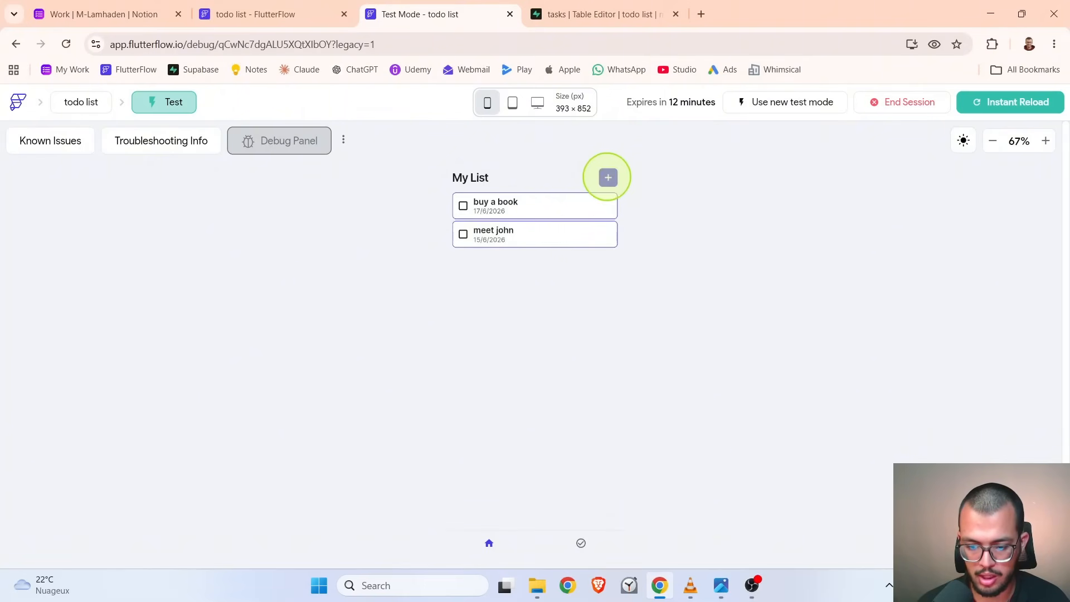
- Create a second test task titled "buy groceries" with the date June 30, 2026
click(608, 177)
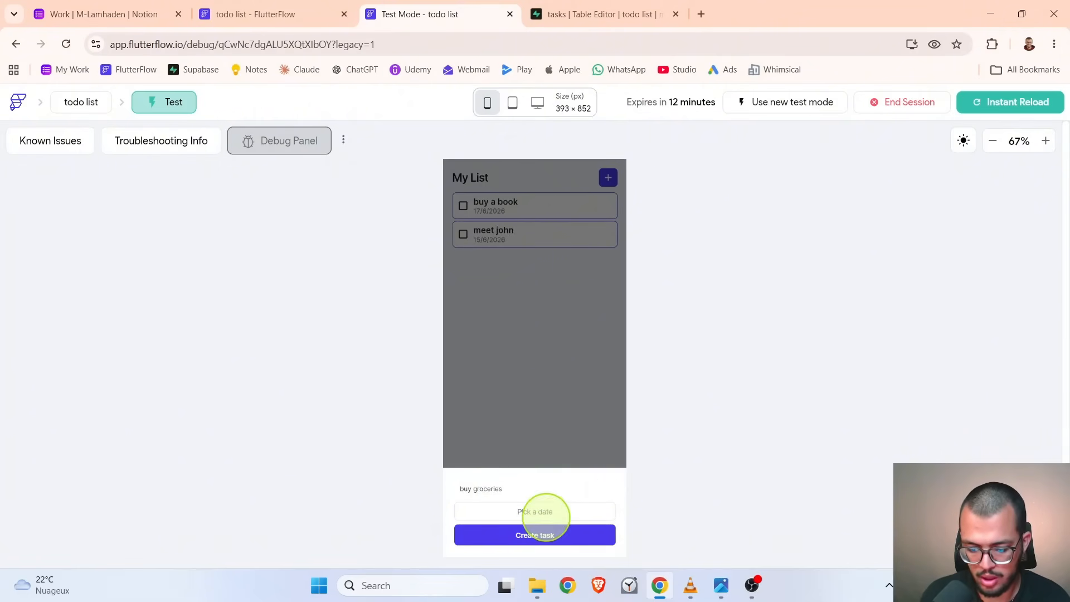
click(536, 511)
click(513, 425)
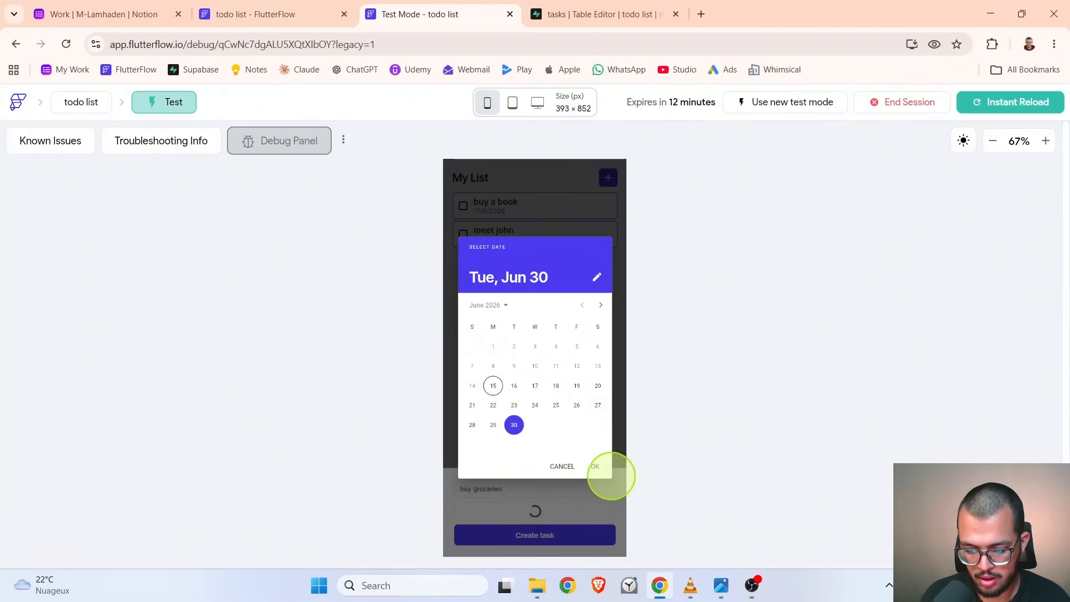
click(595, 466)
click(549, 534)
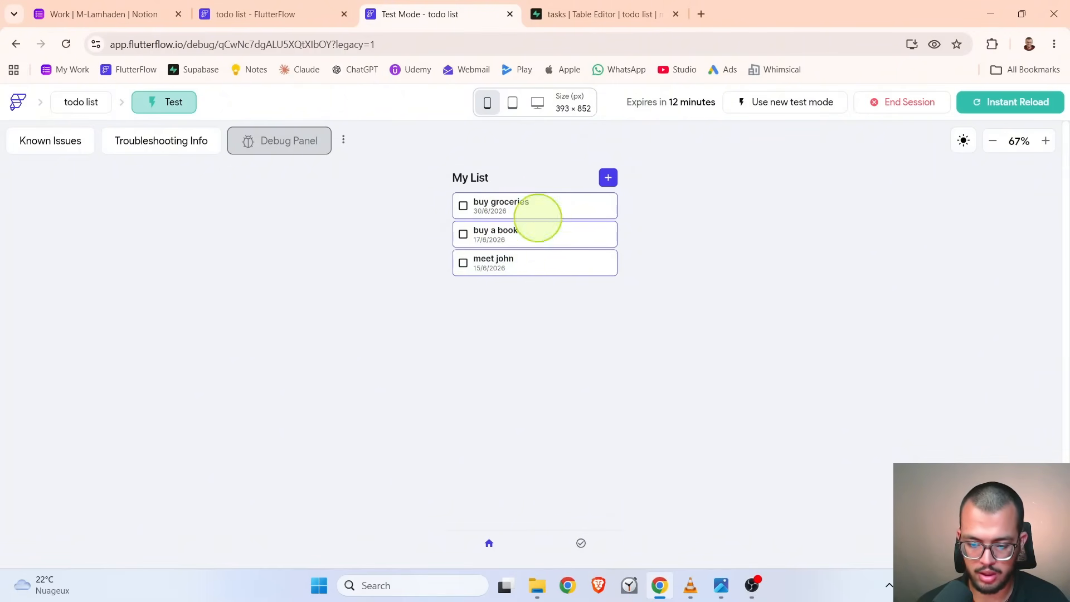
- Compare the date ordering in the HomePage ListView's tasks query with the task order in the Test Mode session
click(273, 14)
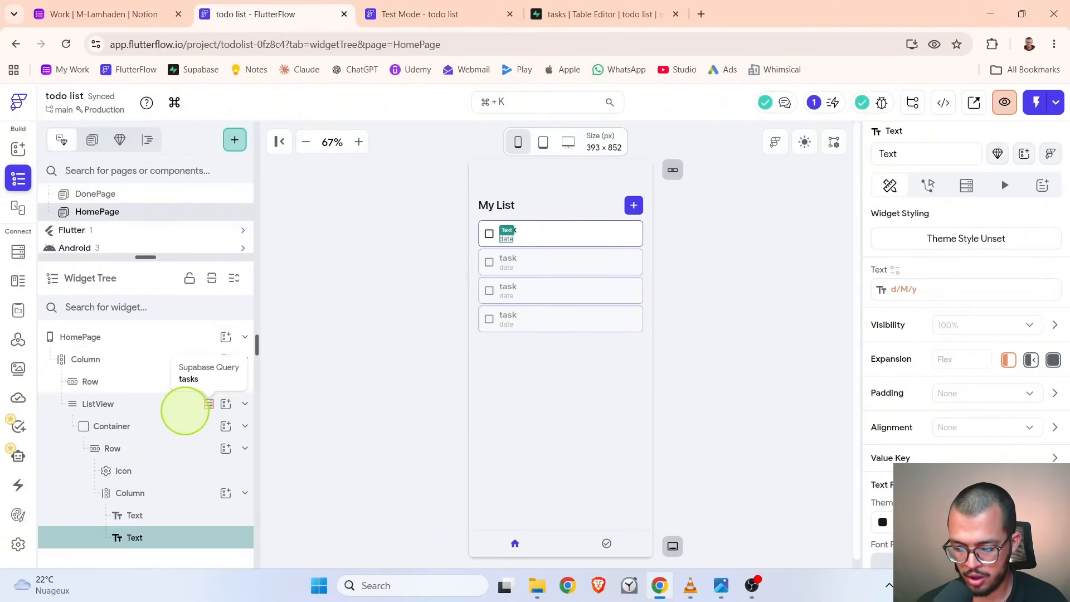
click(187, 406)
click(965, 185)
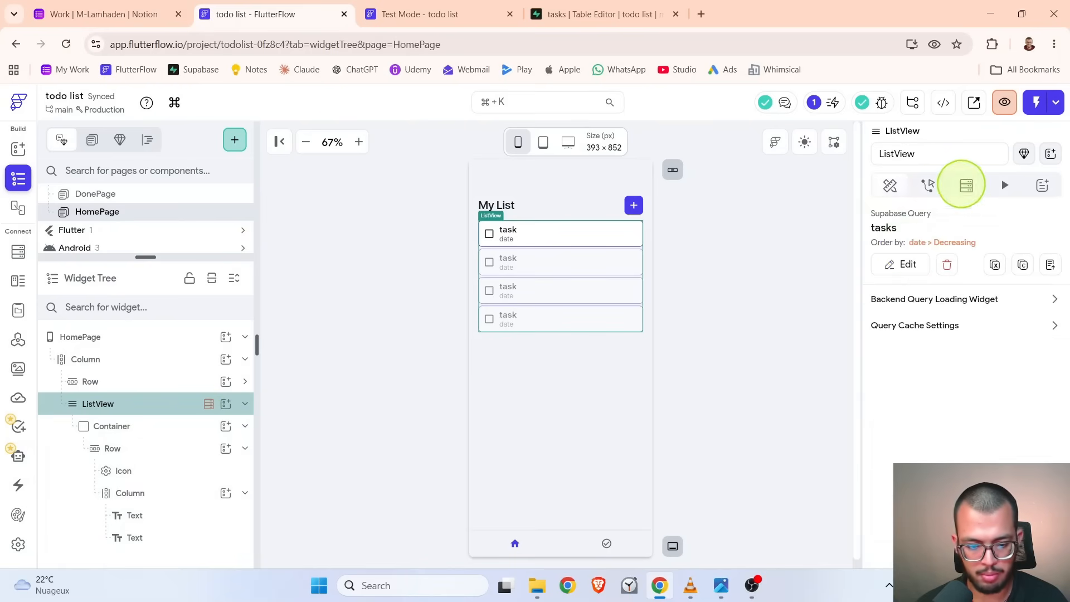
click(907, 264)
scroll(705, 396, down, 2)
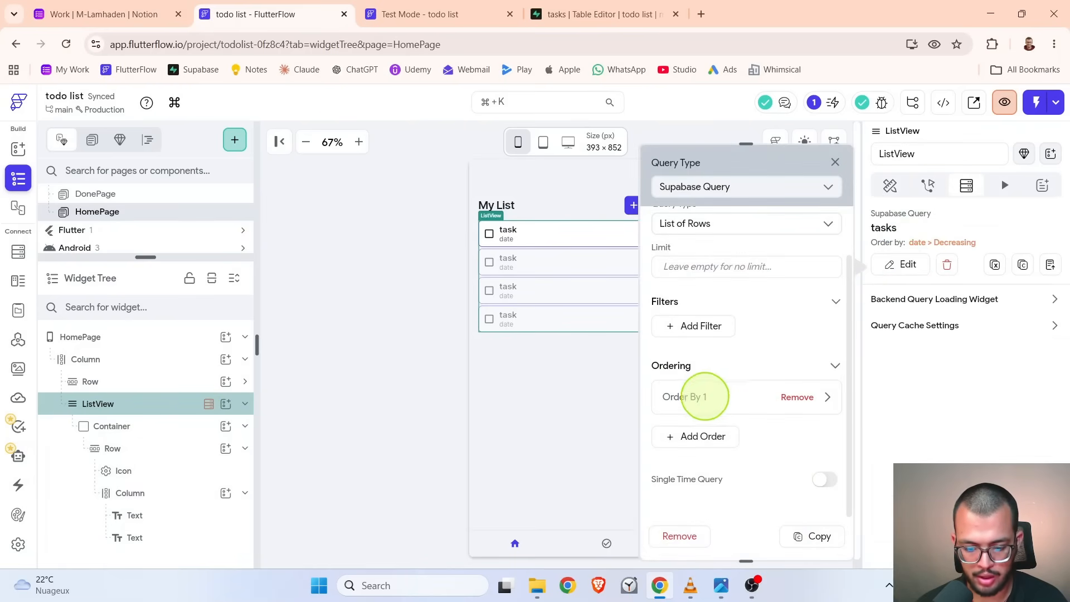
click(707, 395)
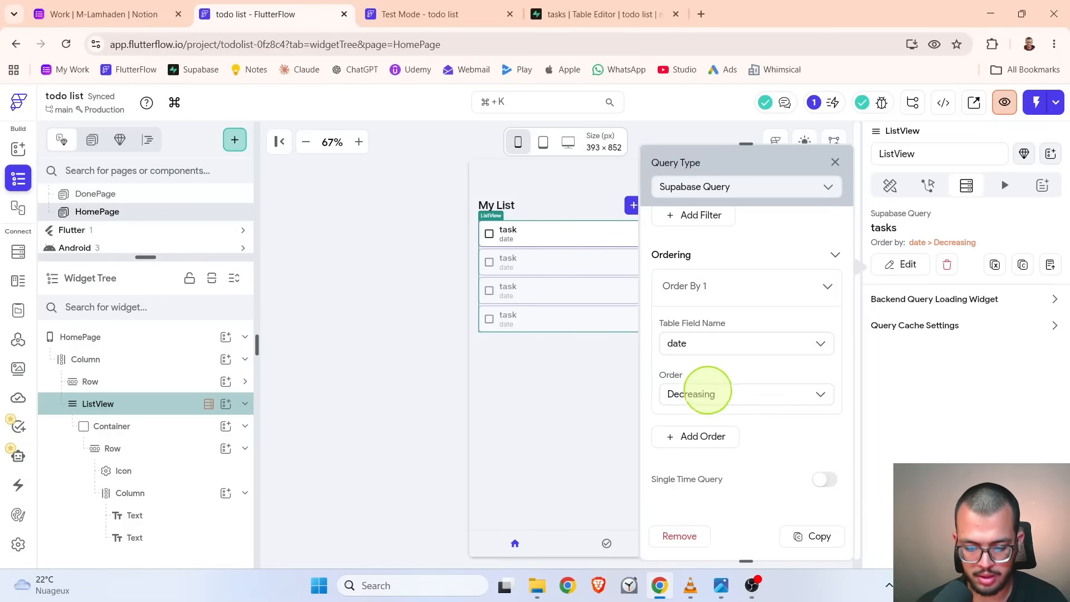
click(468, 11)
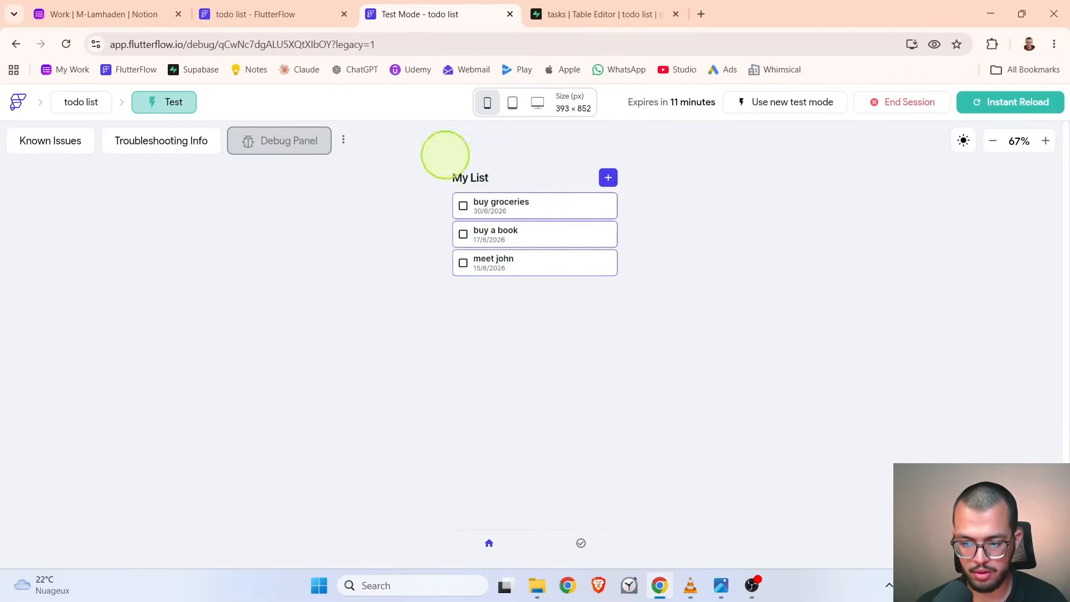
click(260, 14)
click(390, 14)
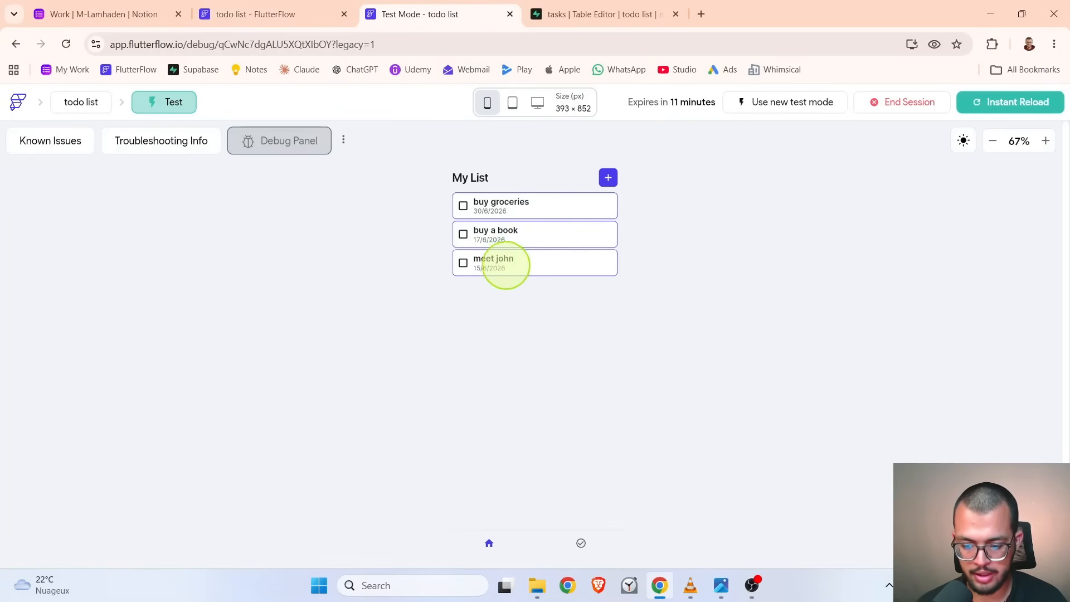
click(262, 14)
- Set the tasks query's date order to Increasing, confirm it, and run an Instant Reload of the Test Mode session
click(704, 393)
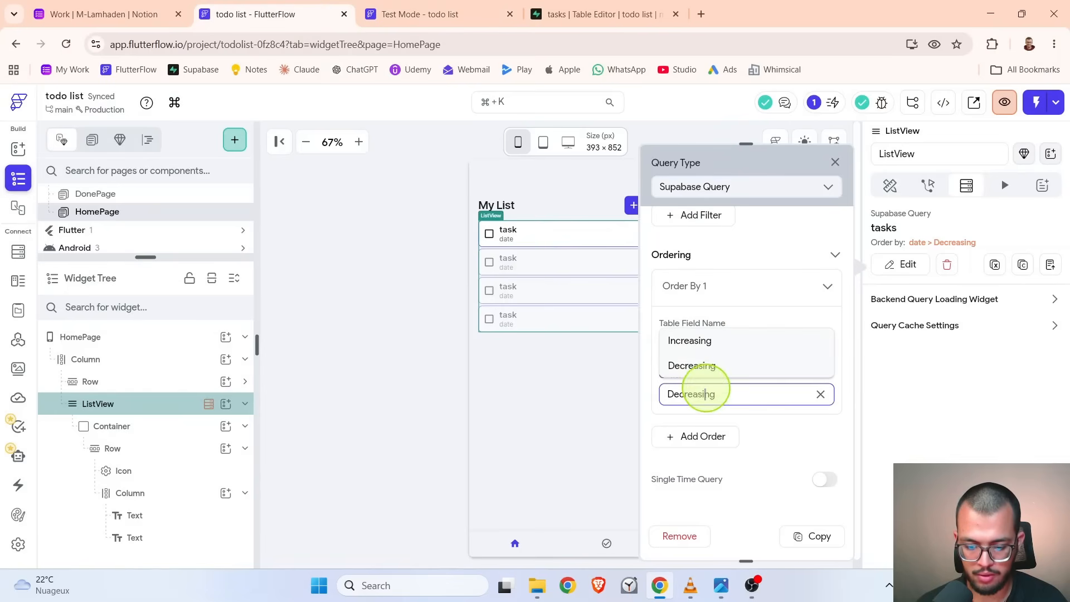
click(716, 341)
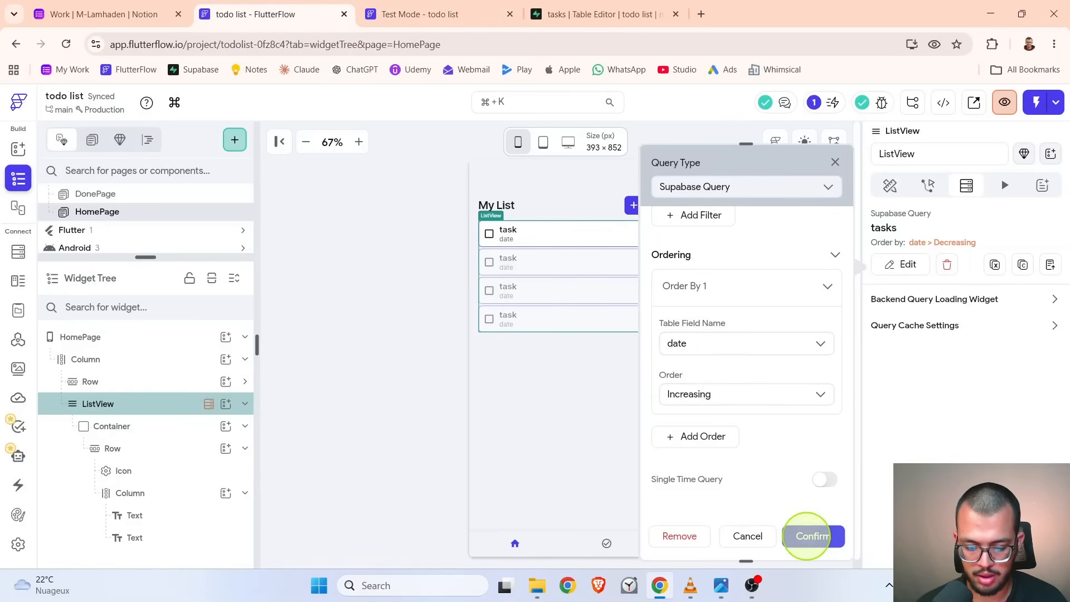
click(808, 536)
click(415, 14)
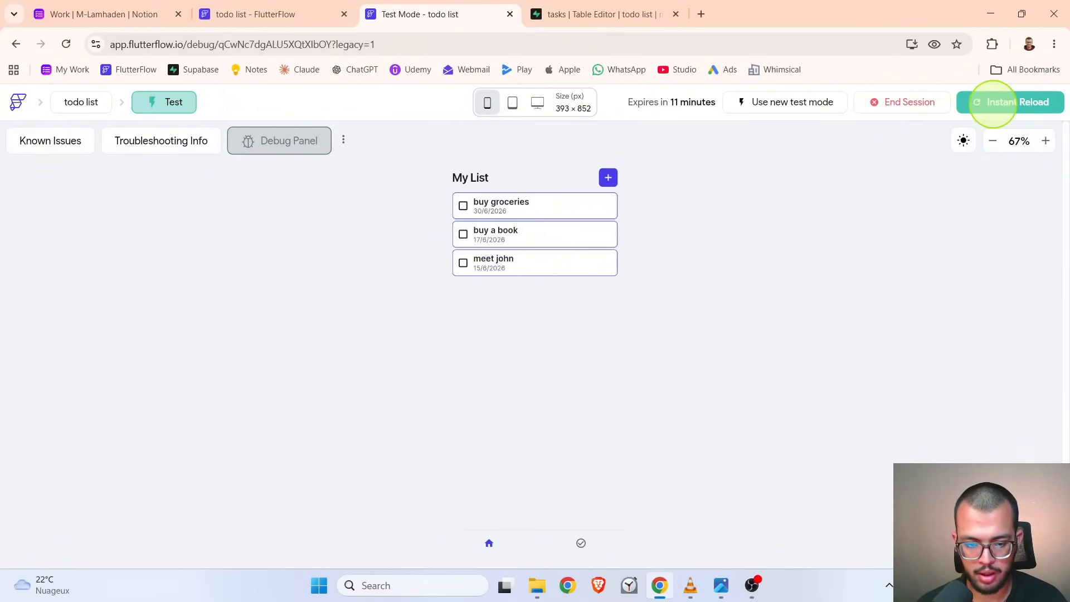
click(993, 103)
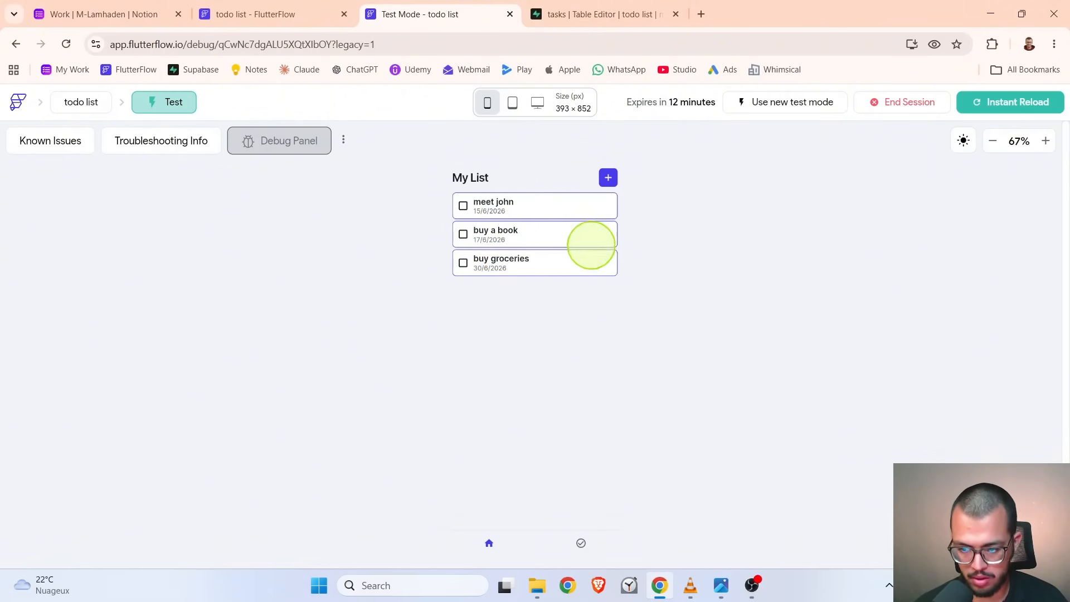
- Return to the FlutterFlow project and collapse the ListView in HomePage's widget tree
click(217, 14)
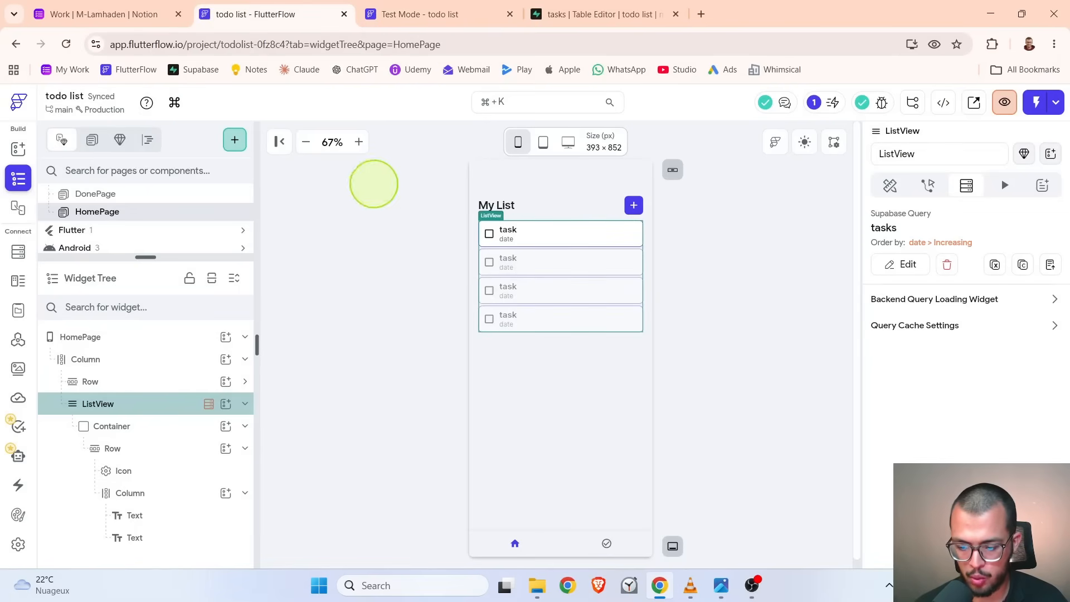
click(244, 403)
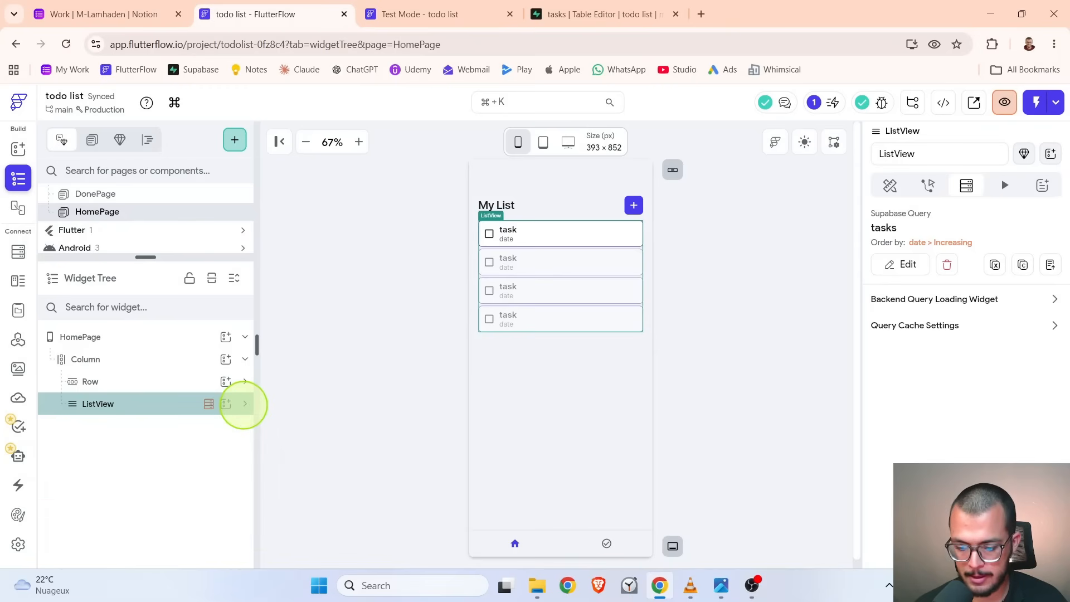
click(245, 404)
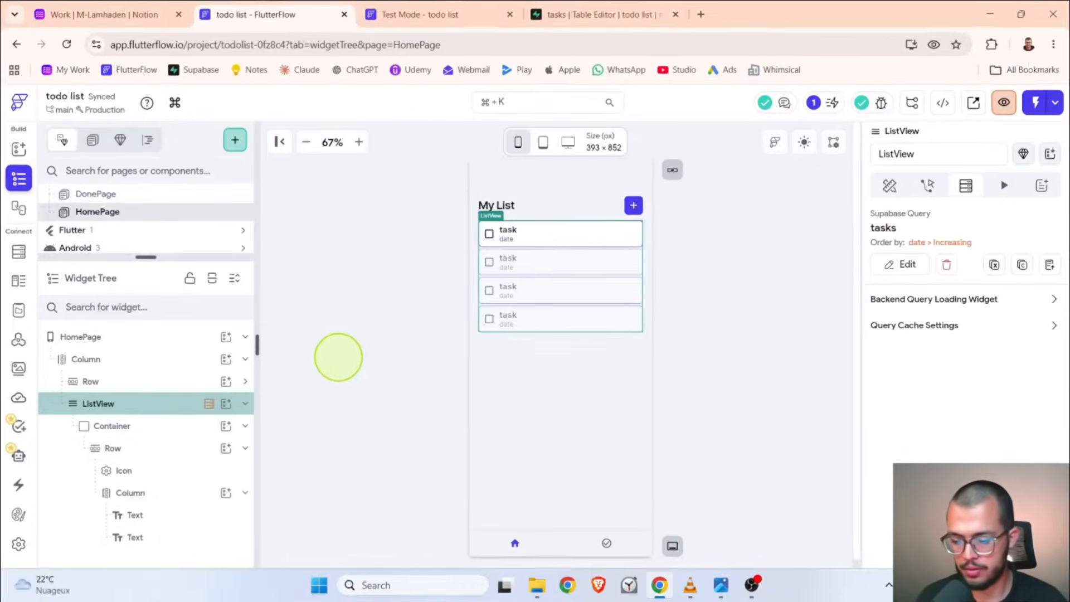
click(245, 403)
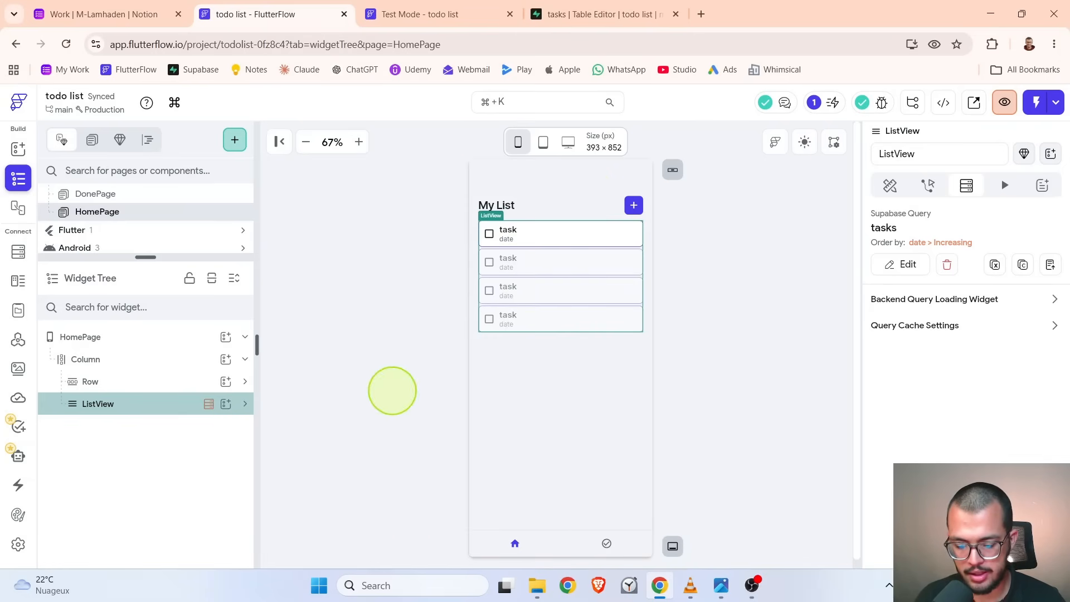
- Review the ordering in the ListView's tasks query and the Done page design in page_copy.png
click(902, 264)
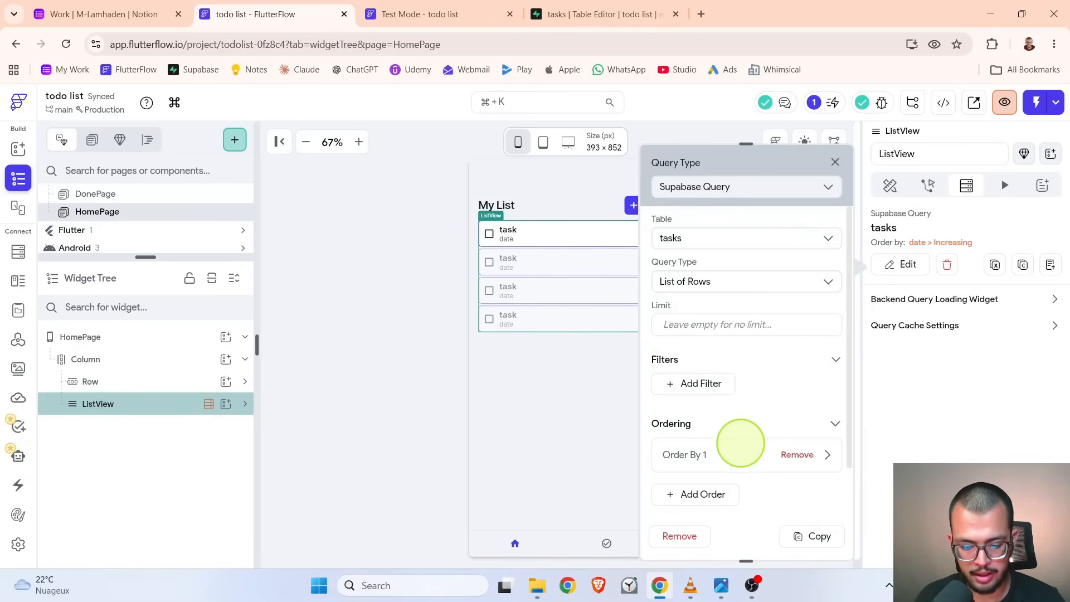
click(740, 443)
scroll(719, 442, down, 2)
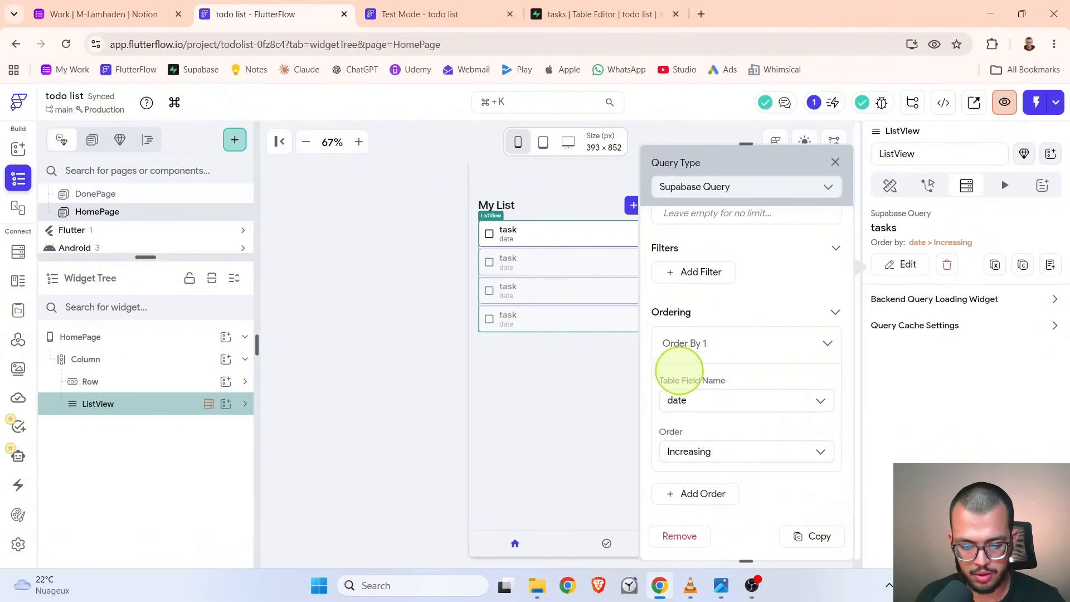
click(682, 350)
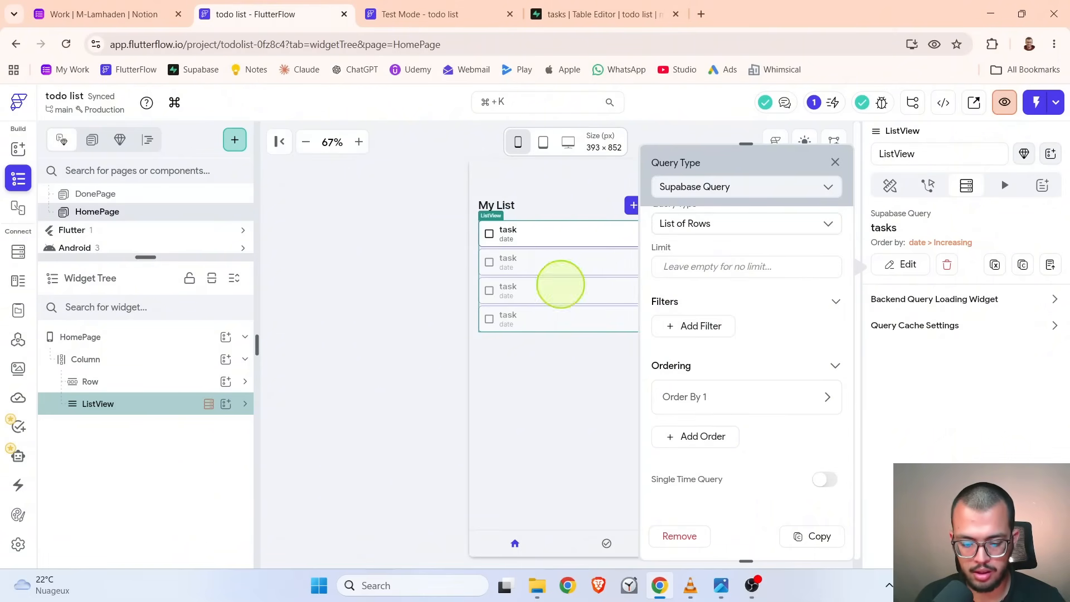
click(721, 583)
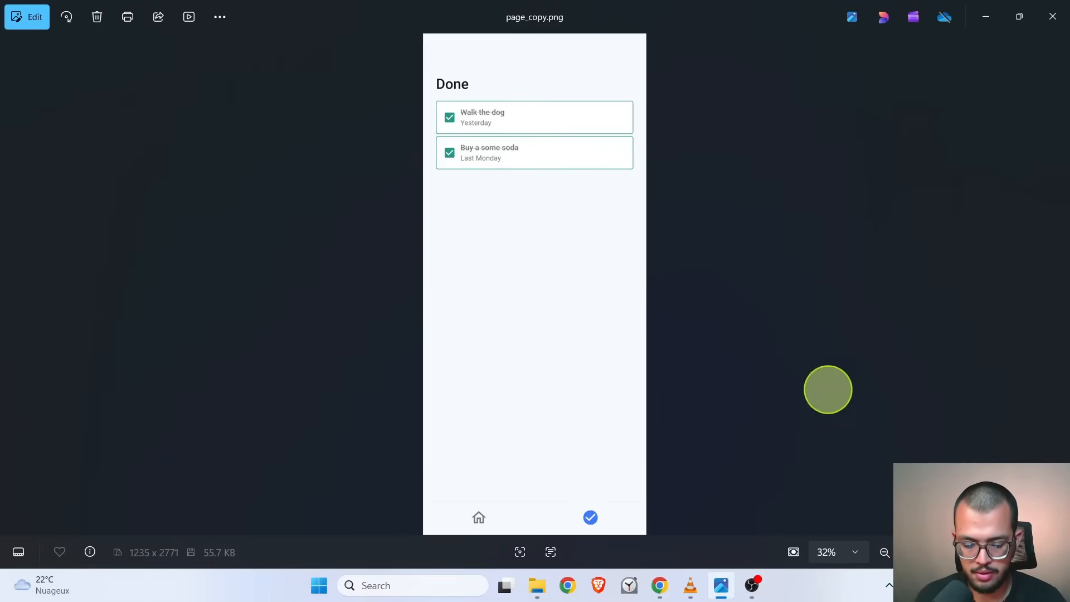
click(659, 584)
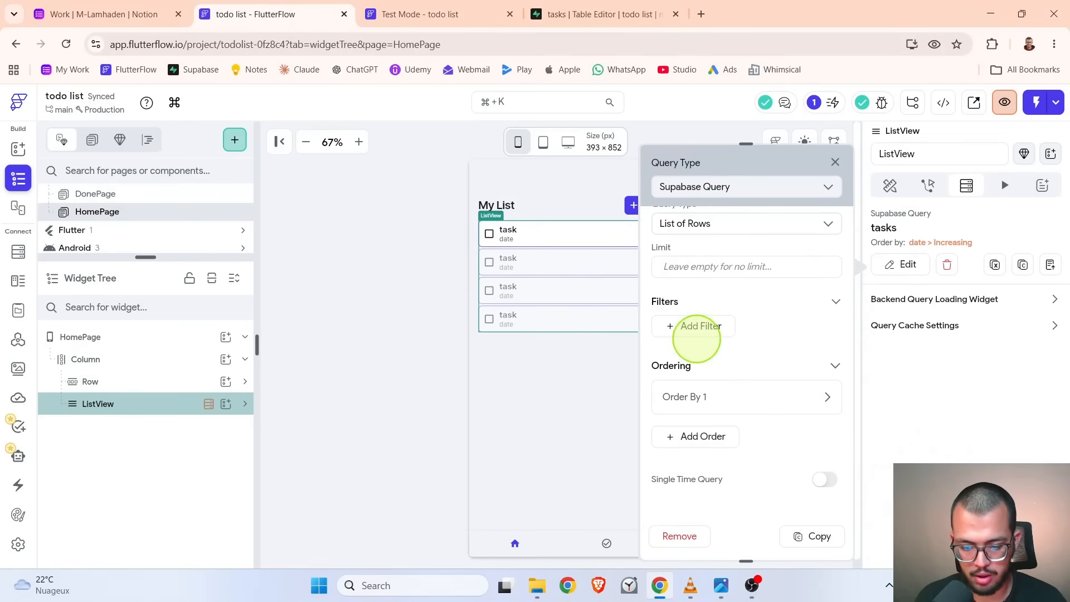
- Add a filter to the HomePage tasks query where done is Equal To False and confirm it
click(689, 326)
click(696, 392)
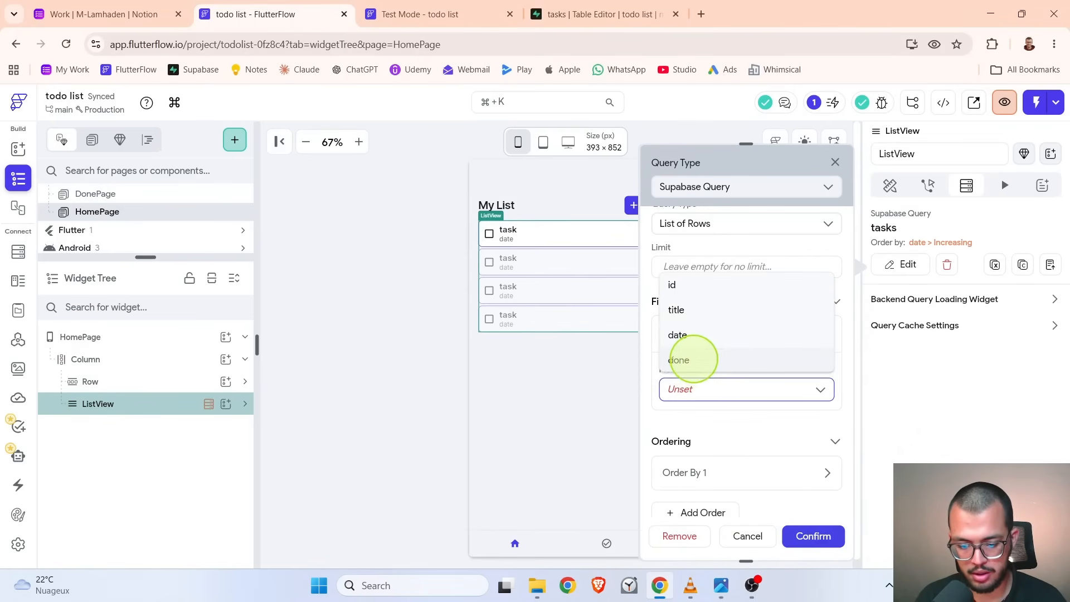
click(692, 359)
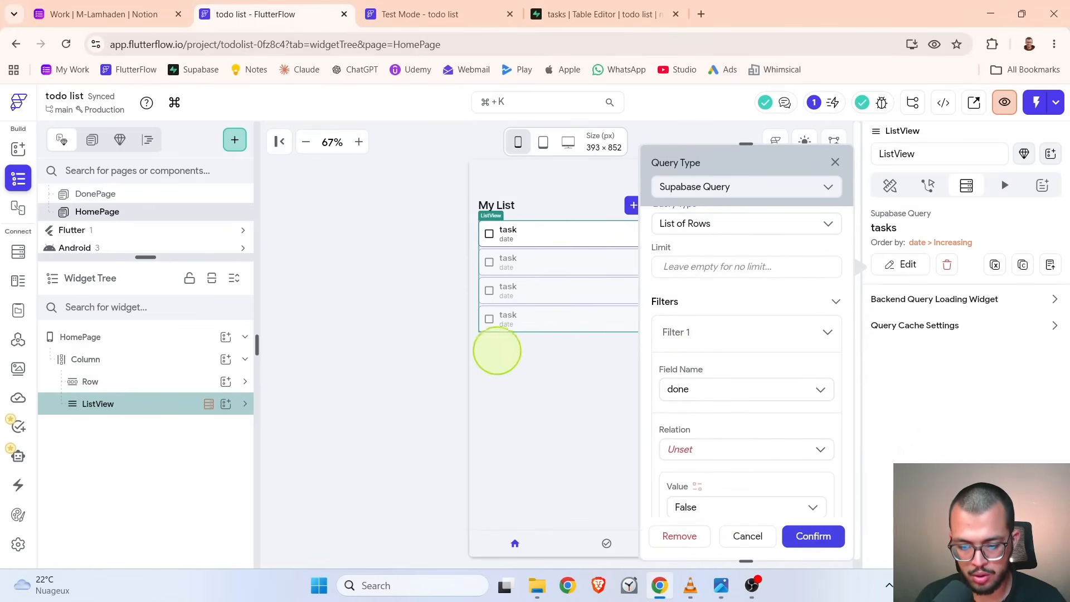
scroll(681, 412, down, 1)
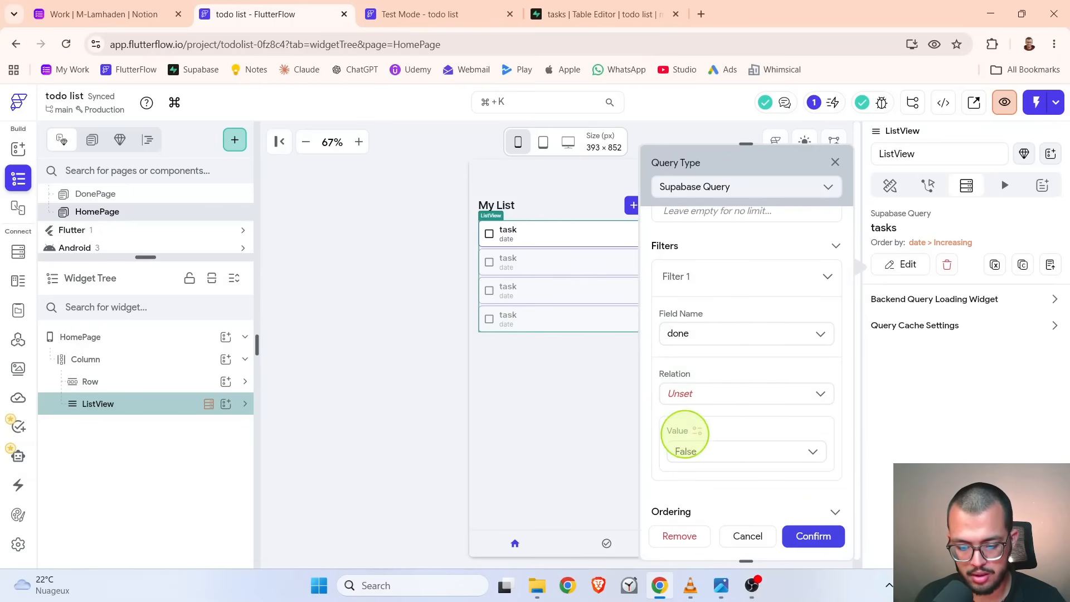
click(685, 393)
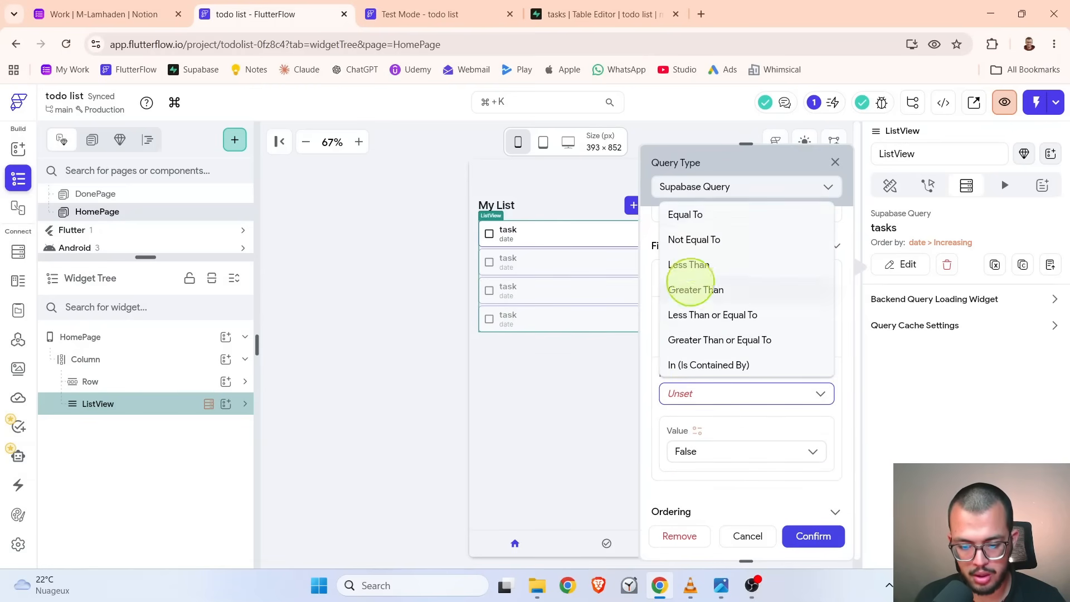
click(699, 215)
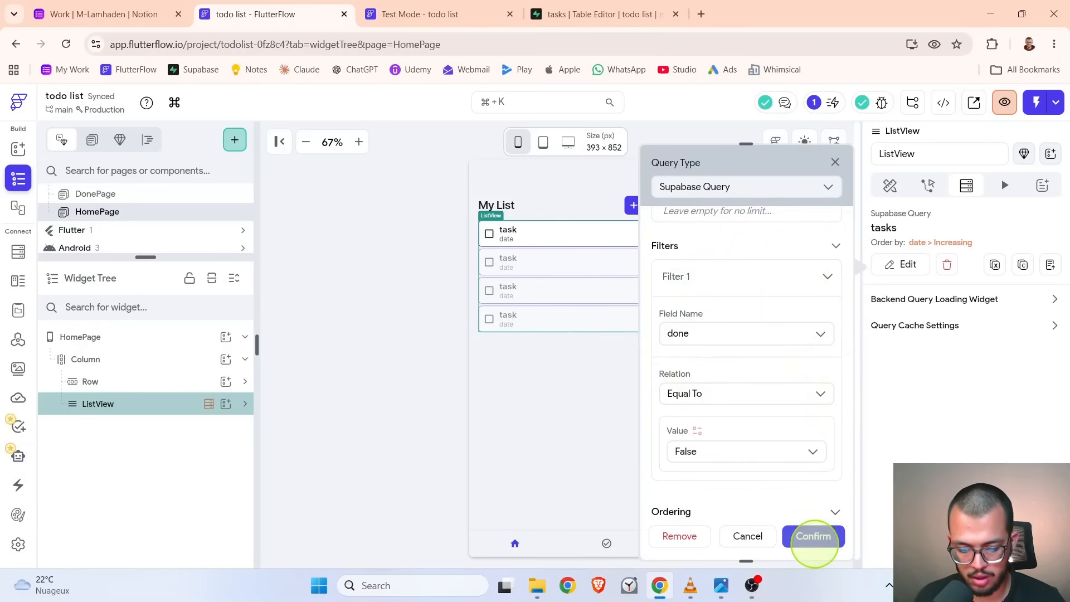
click(814, 535)
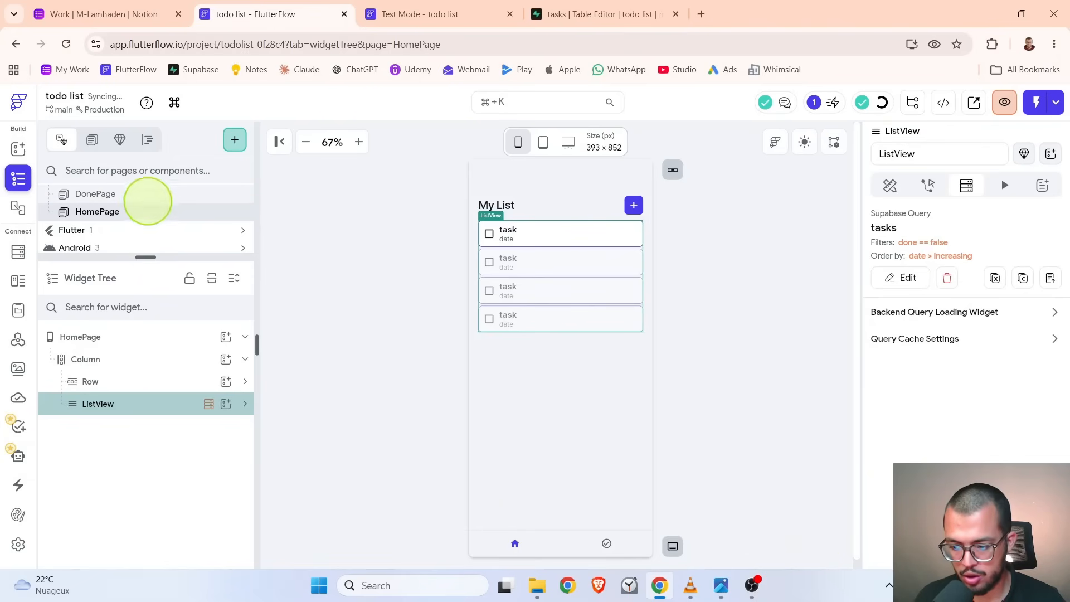
- On DonePage, start a Supabase Query on the ListView using the tasks table
click(146, 192)
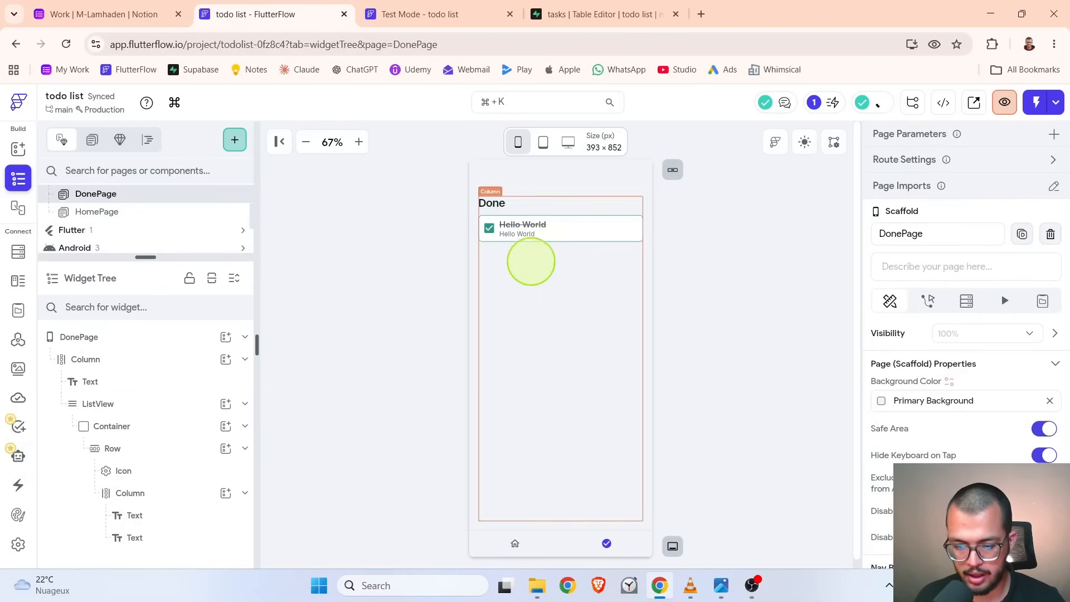
click(245, 403)
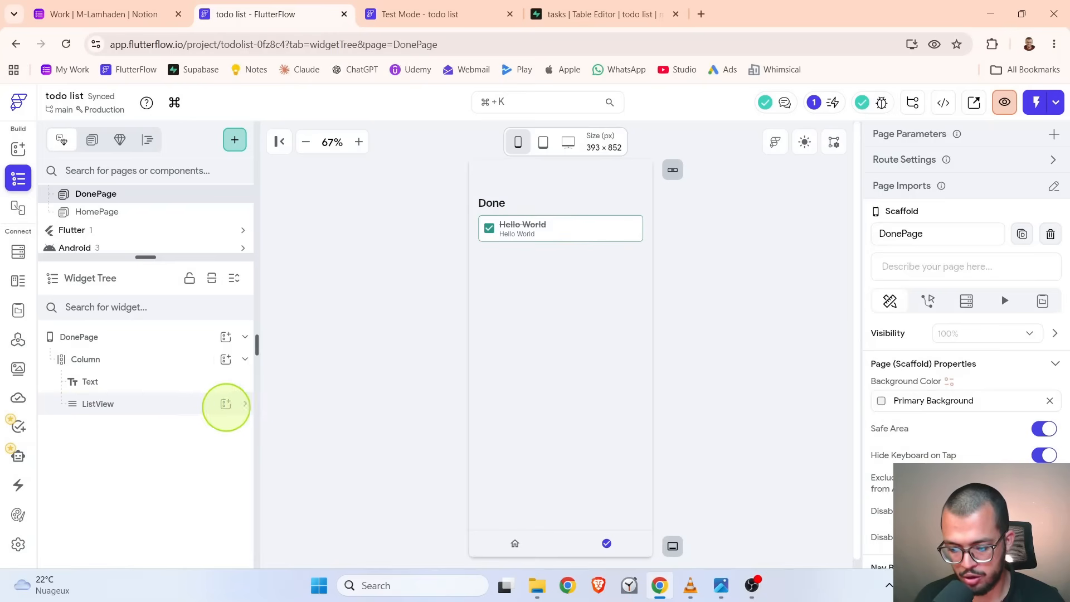
click(193, 403)
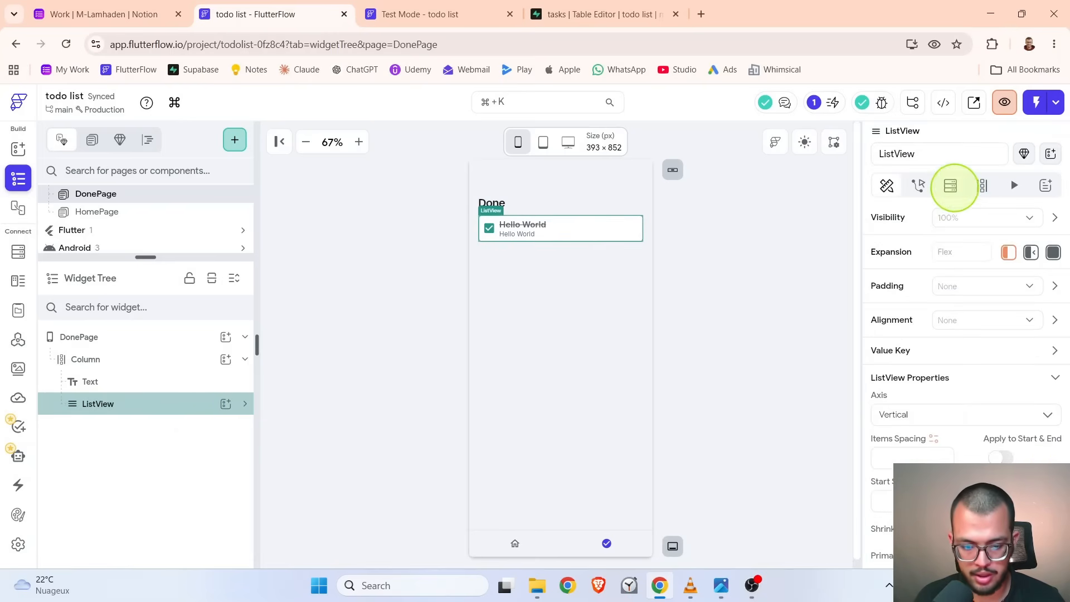
click(950, 185)
click(875, 219)
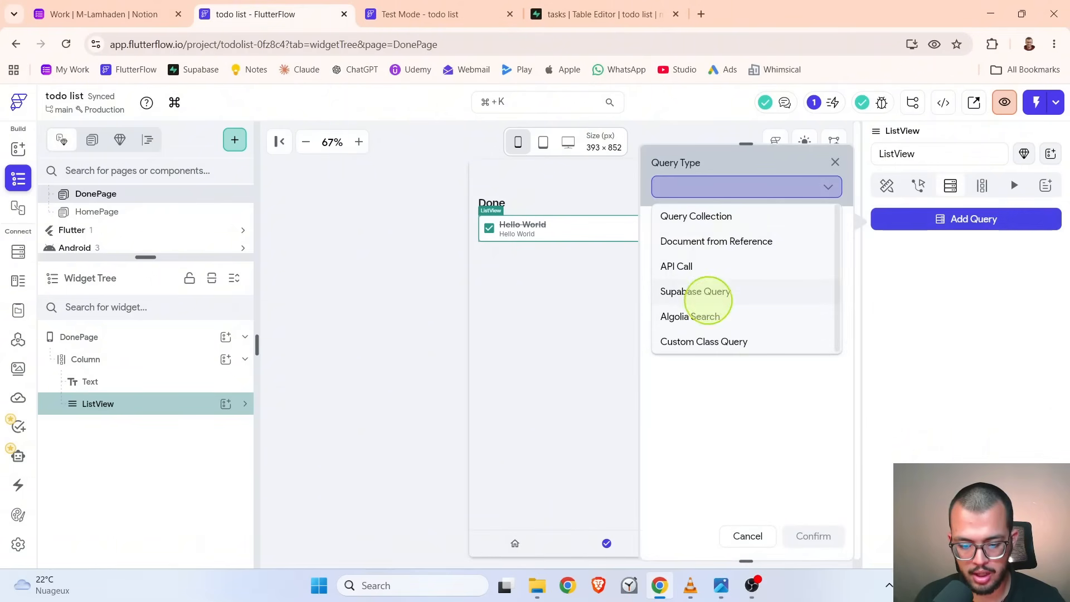
click(710, 291)
click(712, 237)
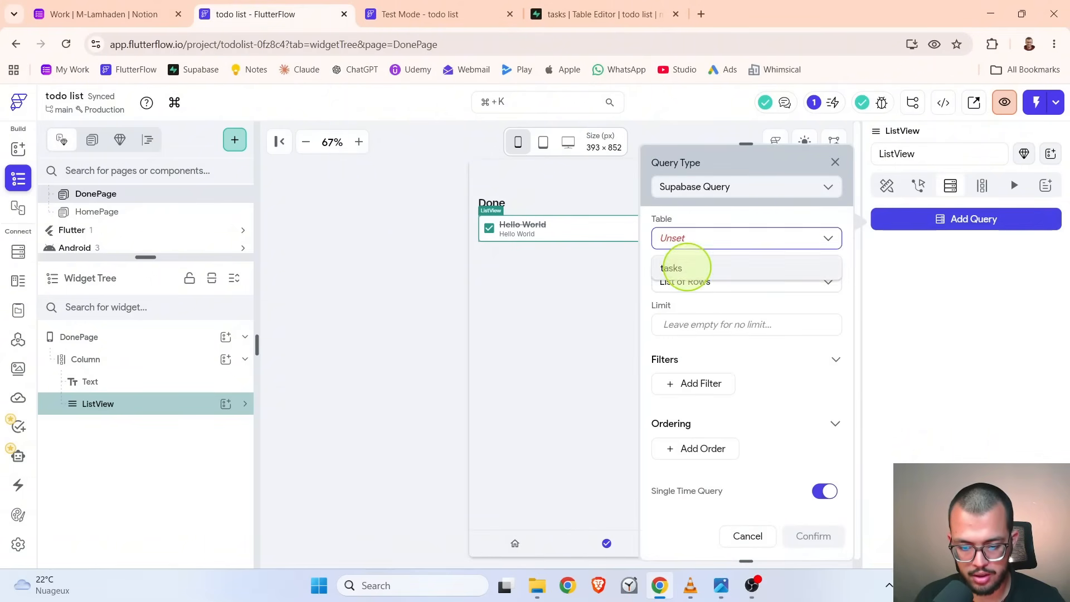
click(686, 268)
- Order the DonePage tasks query by date, Increasing, and switch off Single Time Query
scroll(694, 363, down, 1)
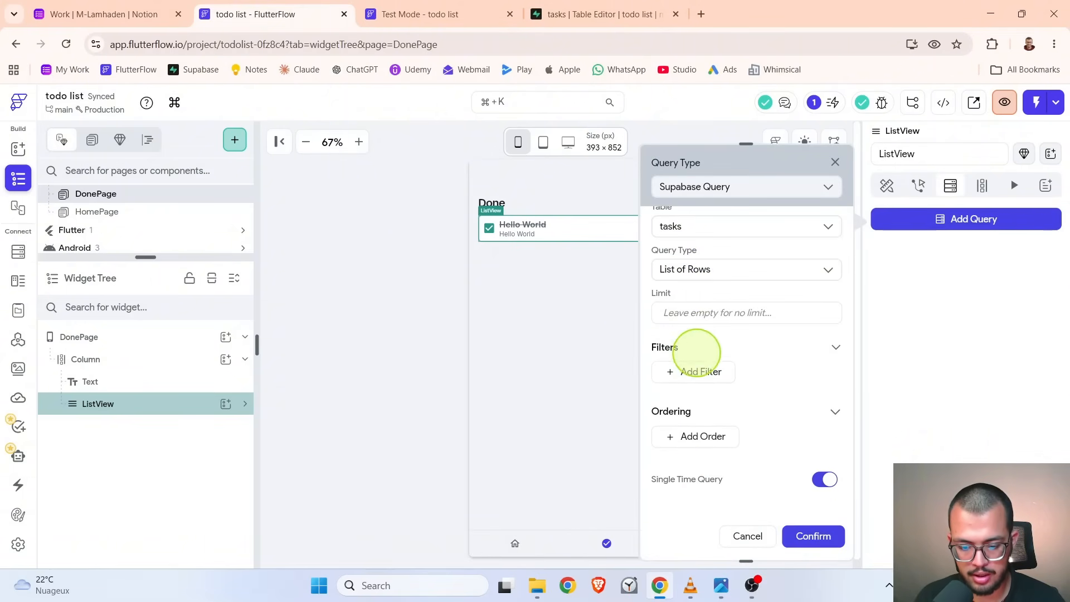
click(691, 436)
scroll(708, 373, down, 2)
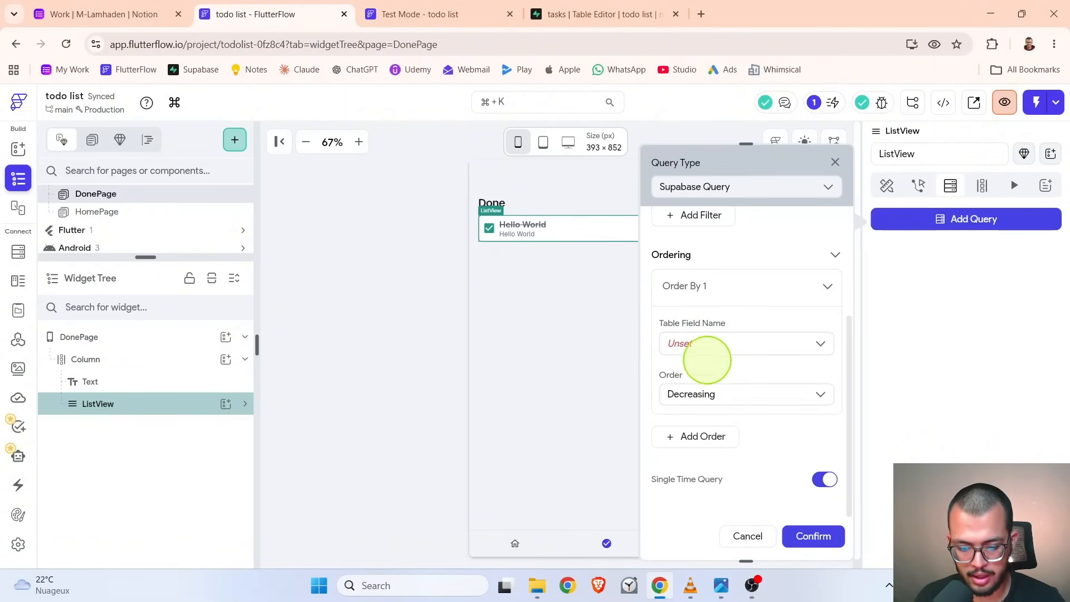
click(707, 344)
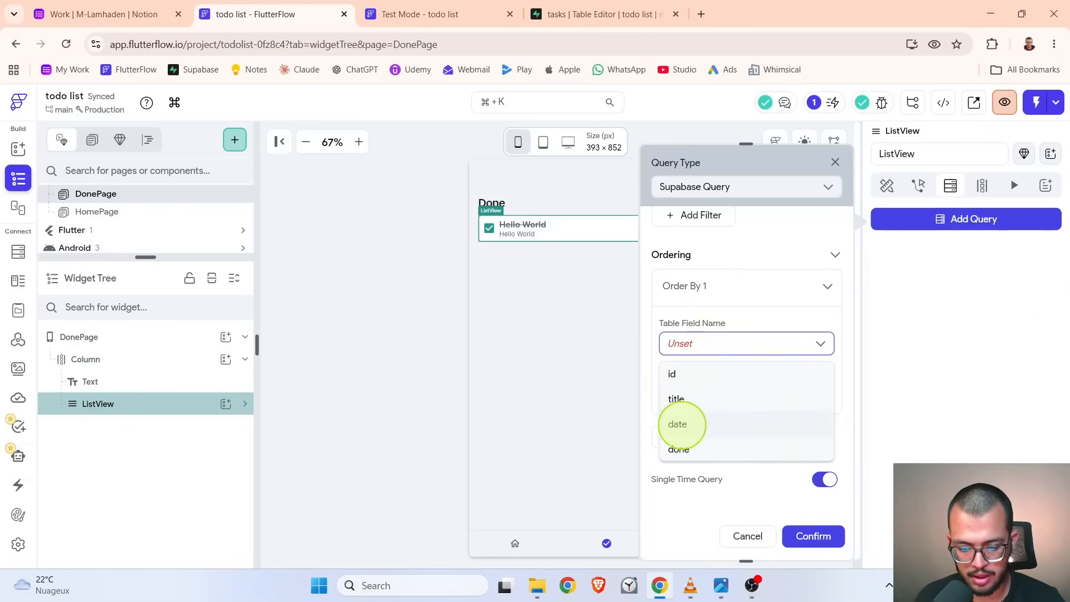
click(677, 424)
click(692, 395)
click(690, 340)
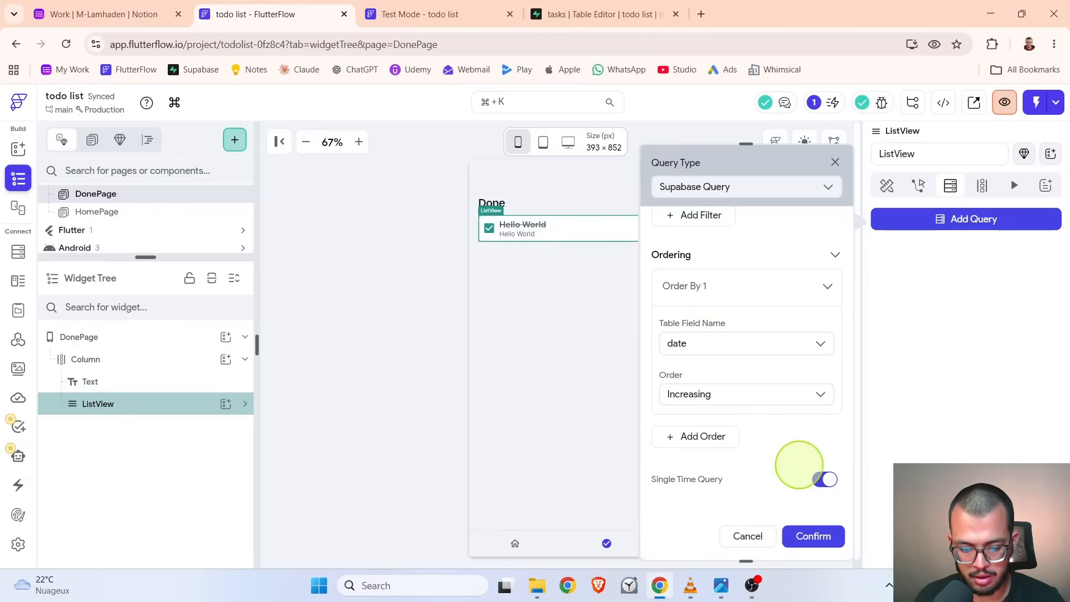
click(824, 479)
- Add a filter to the DonePage query where done is Equal To True and confirm creating the backend query
scroll(708, 348, up, 1)
click(703, 350)
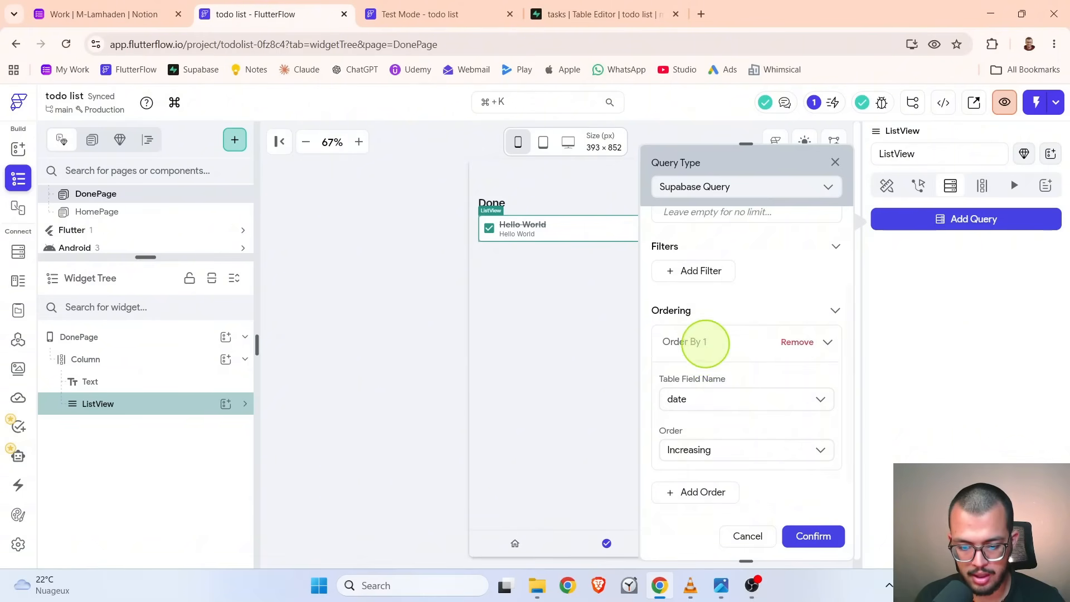
click(707, 322)
click(709, 388)
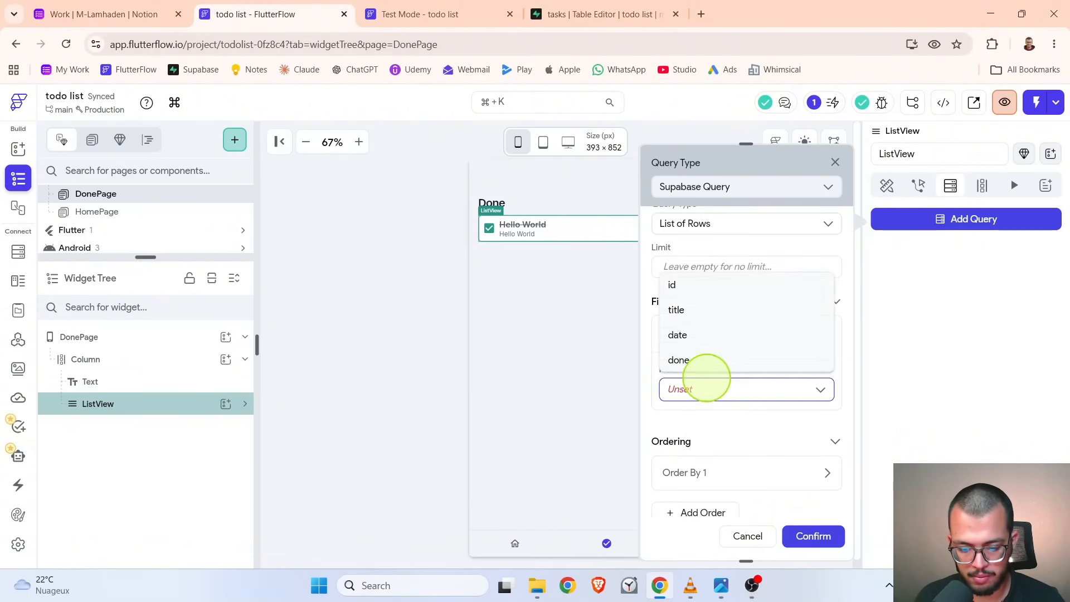
click(703, 360)
scroll(703, 372, down, 1)
click(703, 390)
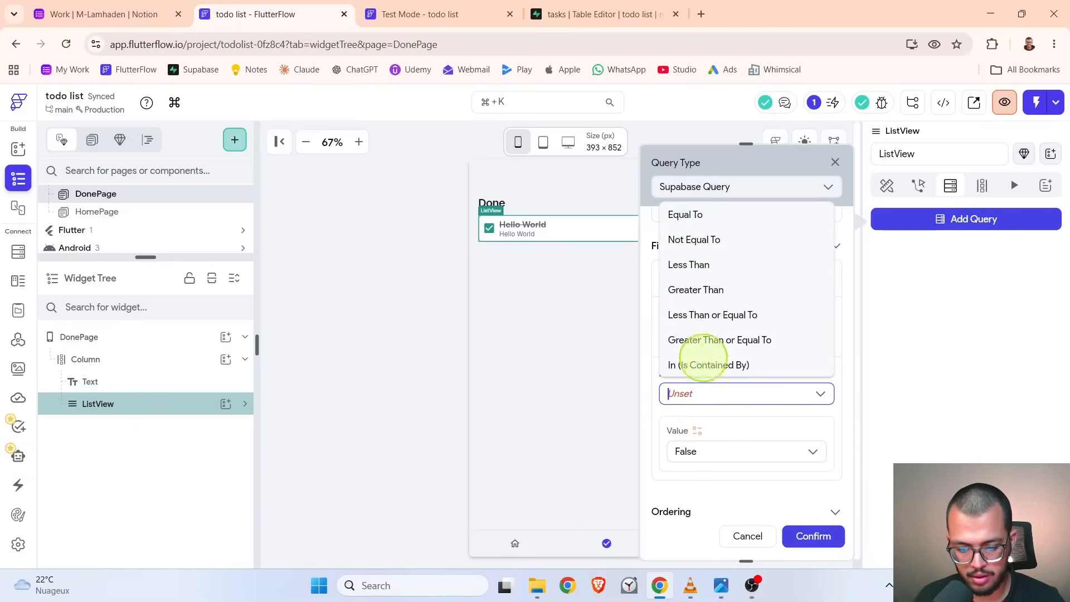
click(685, 215)
click(689, 446)
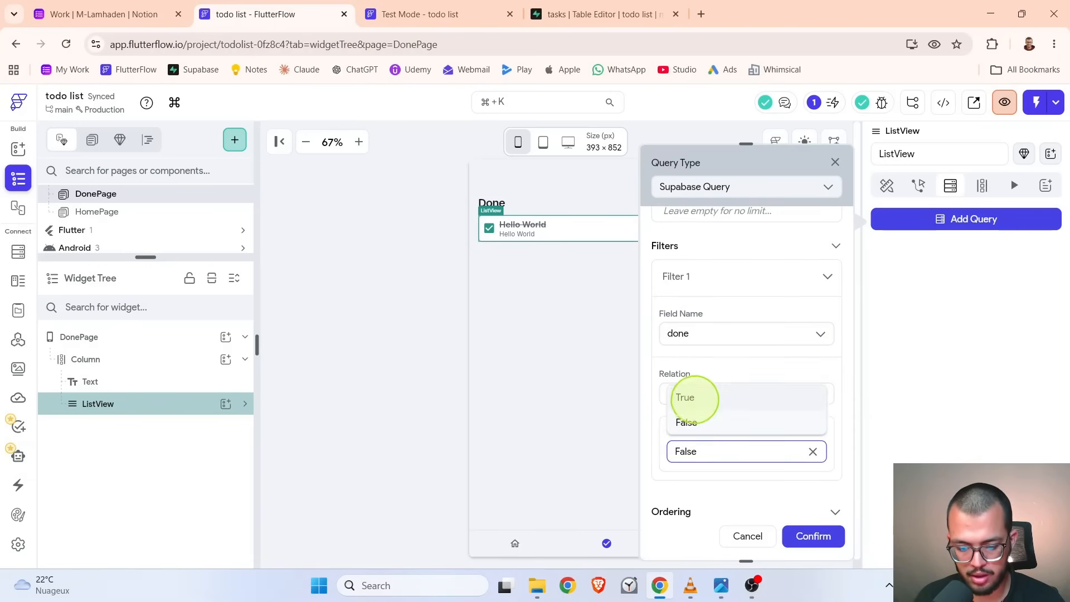
click(693, 402)
click(806, 534)
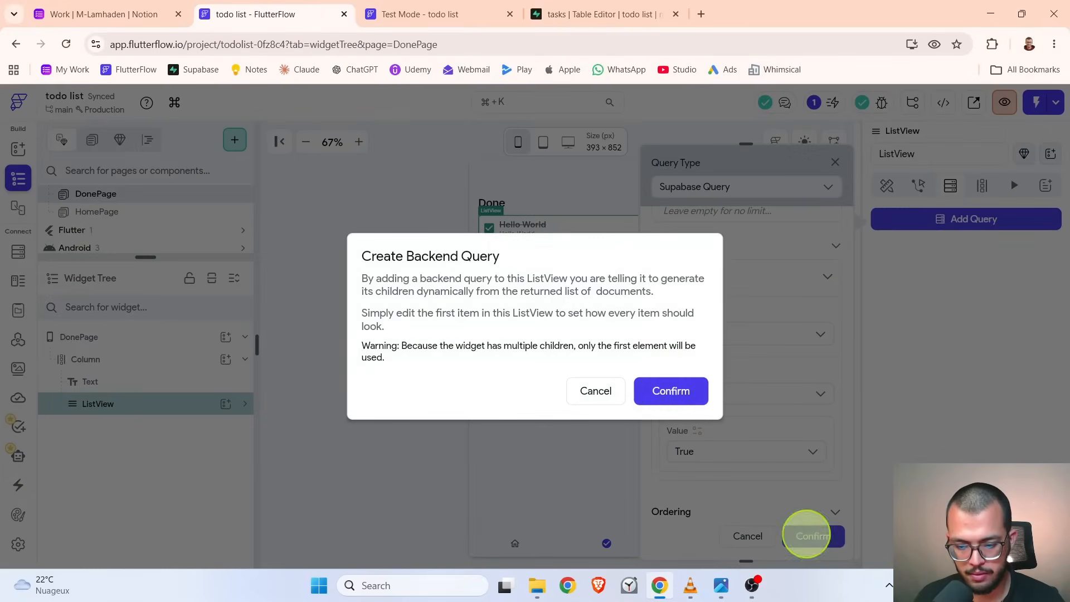
click(669, 390)
- Set the DonePage ListView's items spacing to 4
click(95, 404)
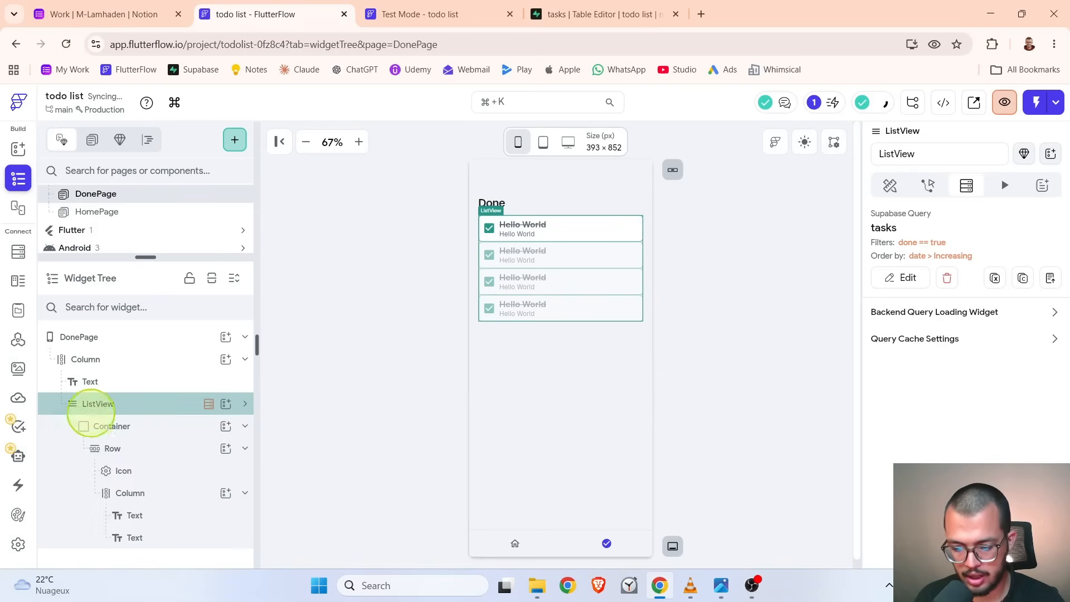
click(889, 185)
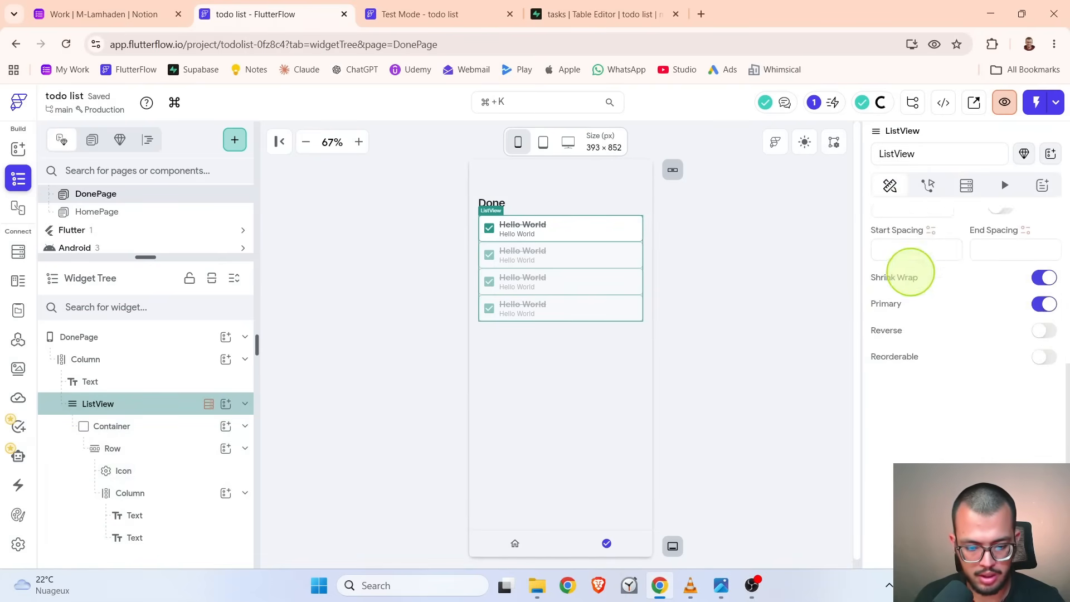
scroll(908, 334, up, 3)
click(906, 362)
click(902, 375)
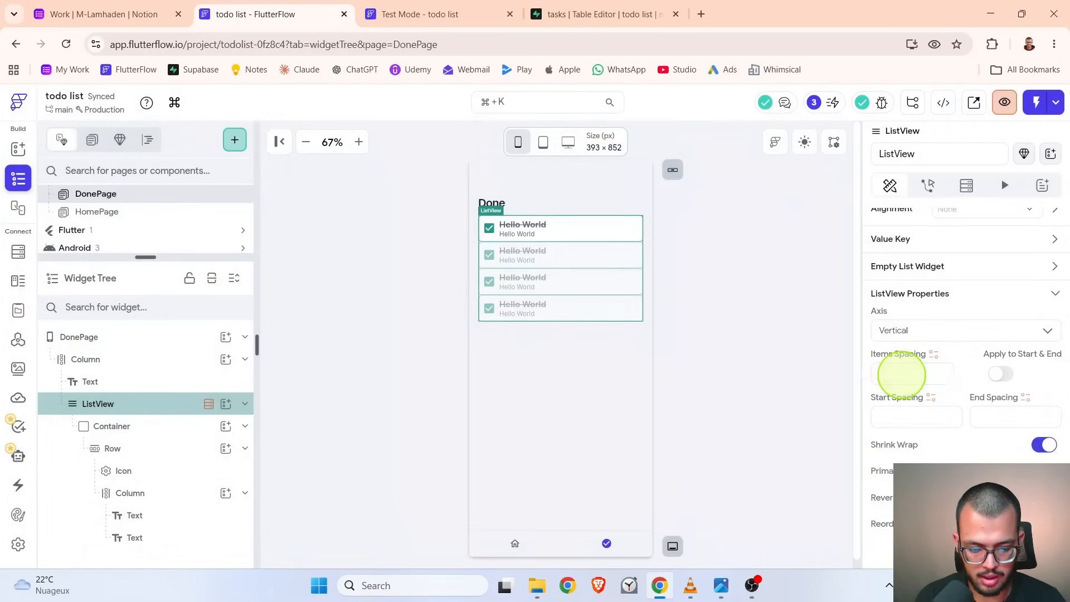
text(4)
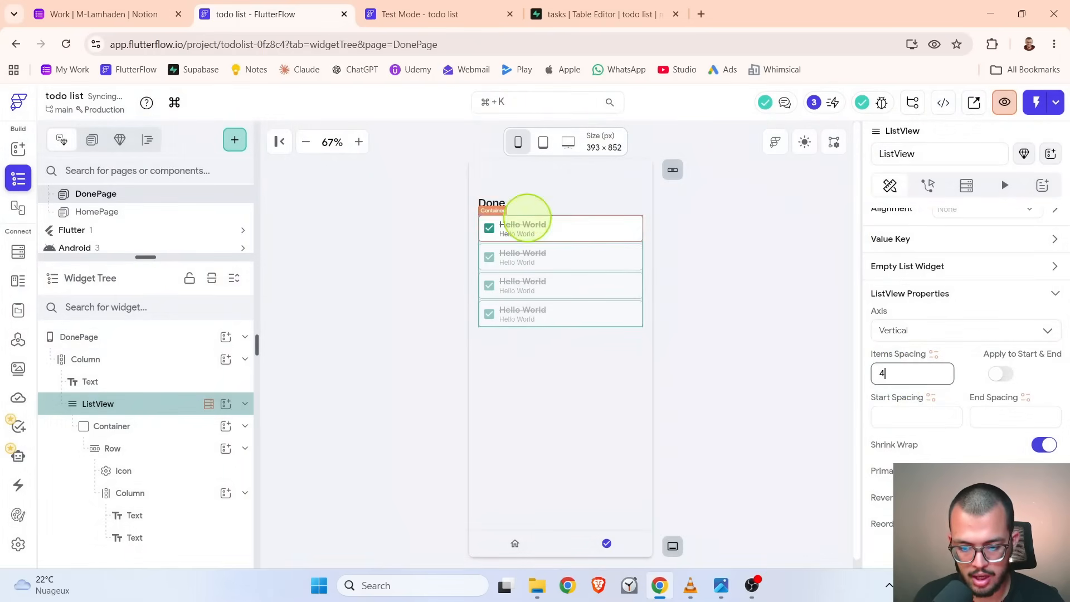
- Bind the struck-through text in the DonePage list item to the tasks row's title, with task as default and UI Builder display value
click(525, 224)
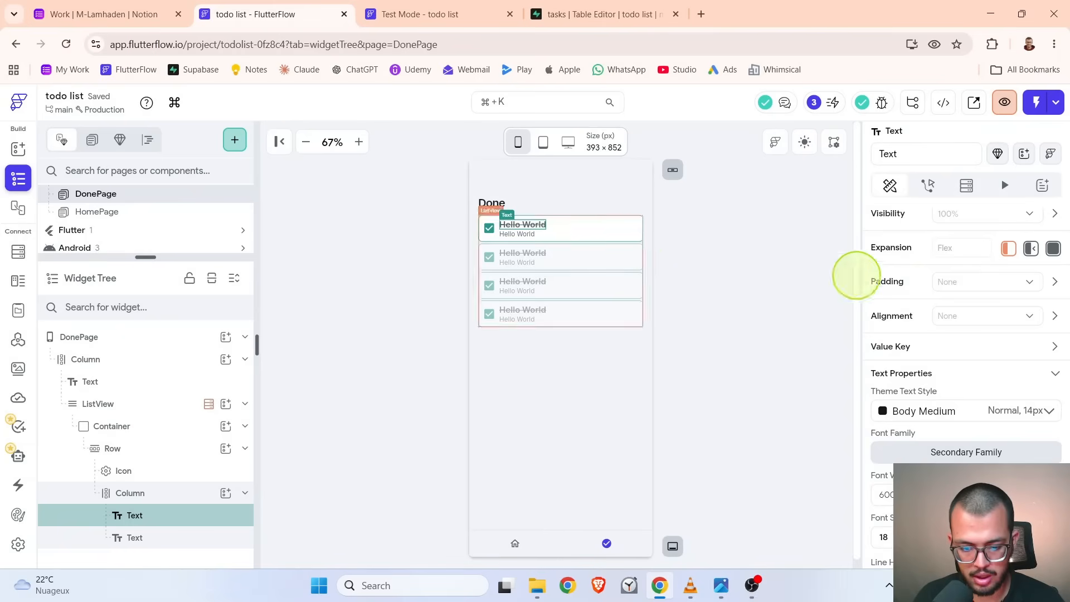
click(895, 270)
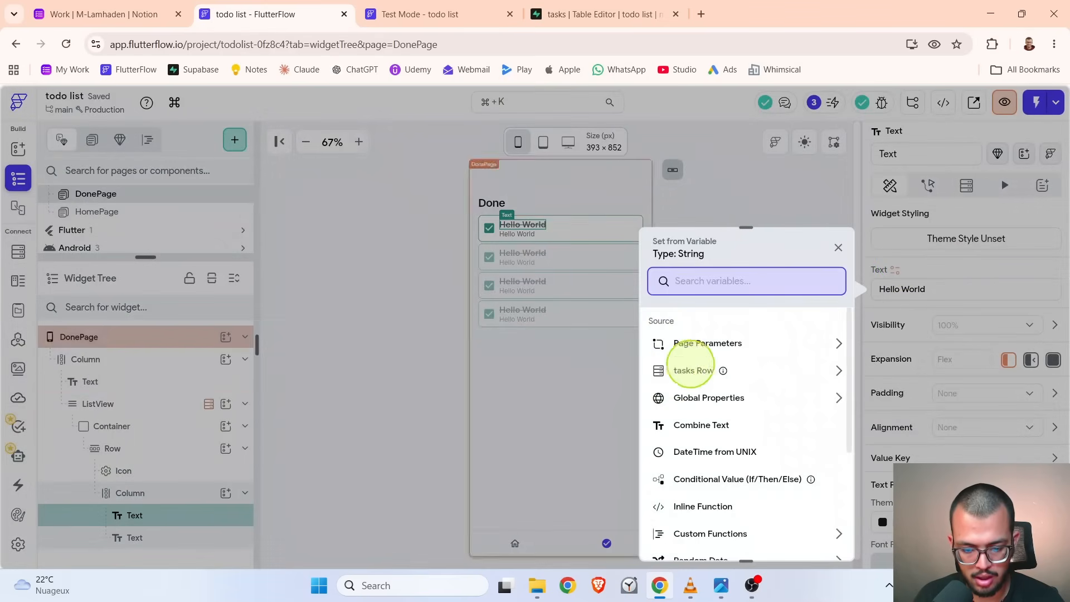
click(690, 370)
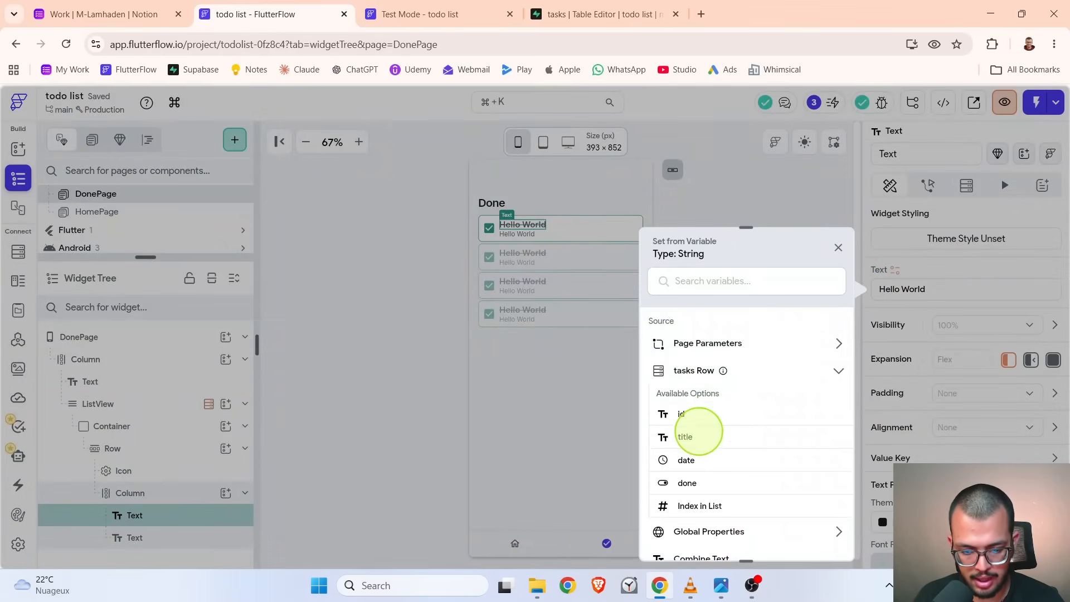
click(698, 431)
click(723, 416)
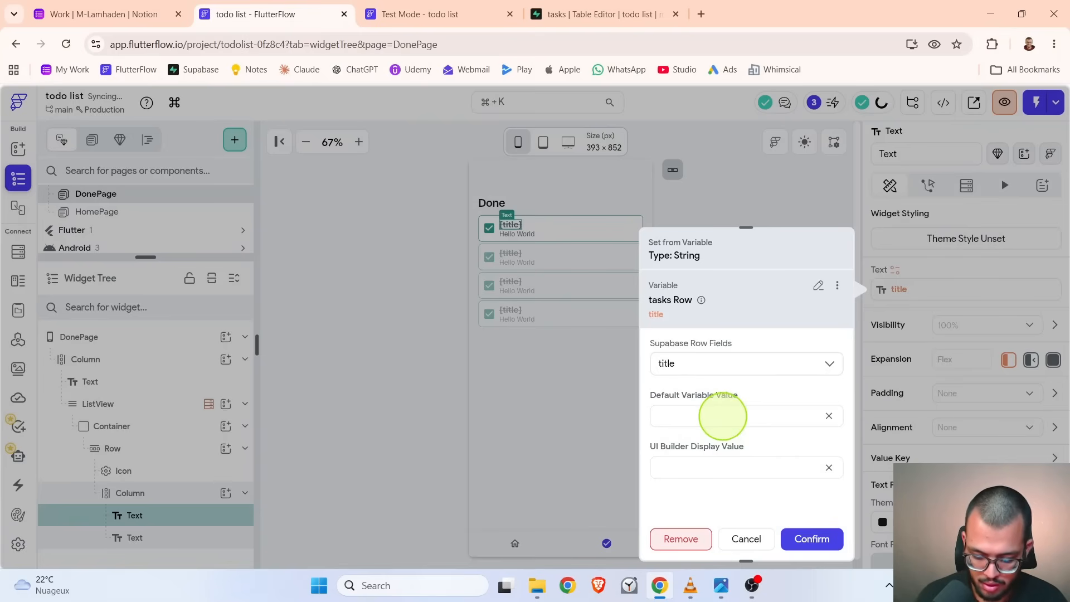
text(task)
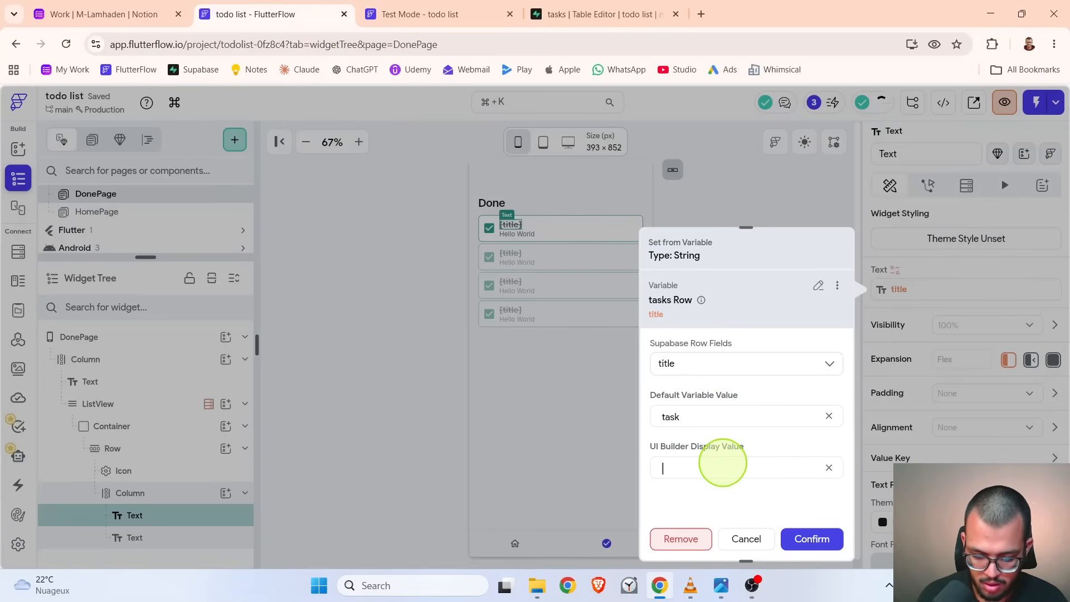
click(723, 462)
text(task)
click(798, 538)
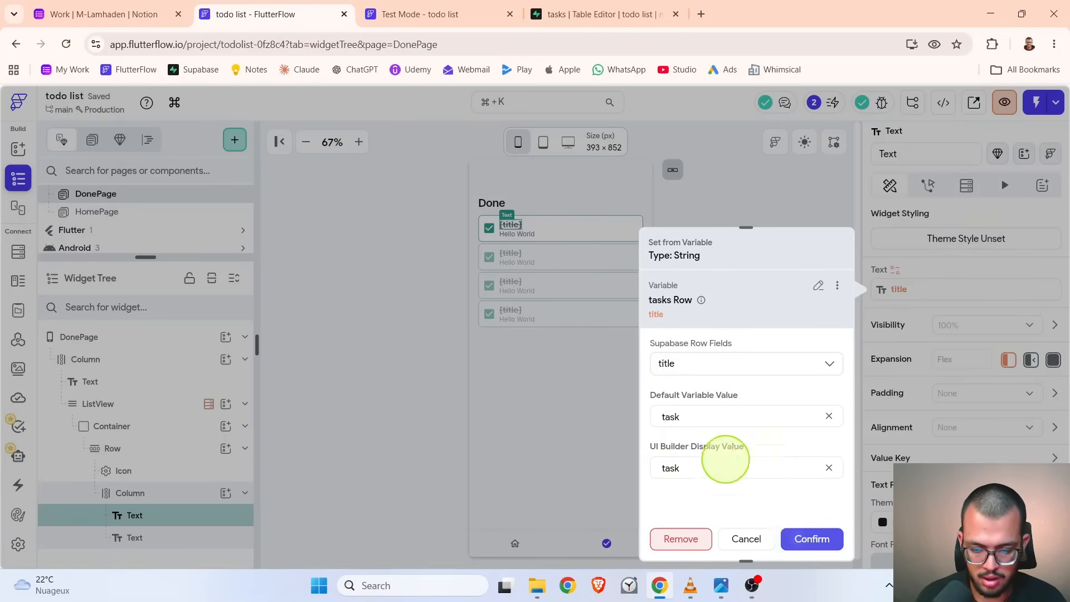
- Bind the lower text in the DonePage list item to the tasks row's date, using DateTime Format d/M/y
click(521, 233)
click(517, 233)
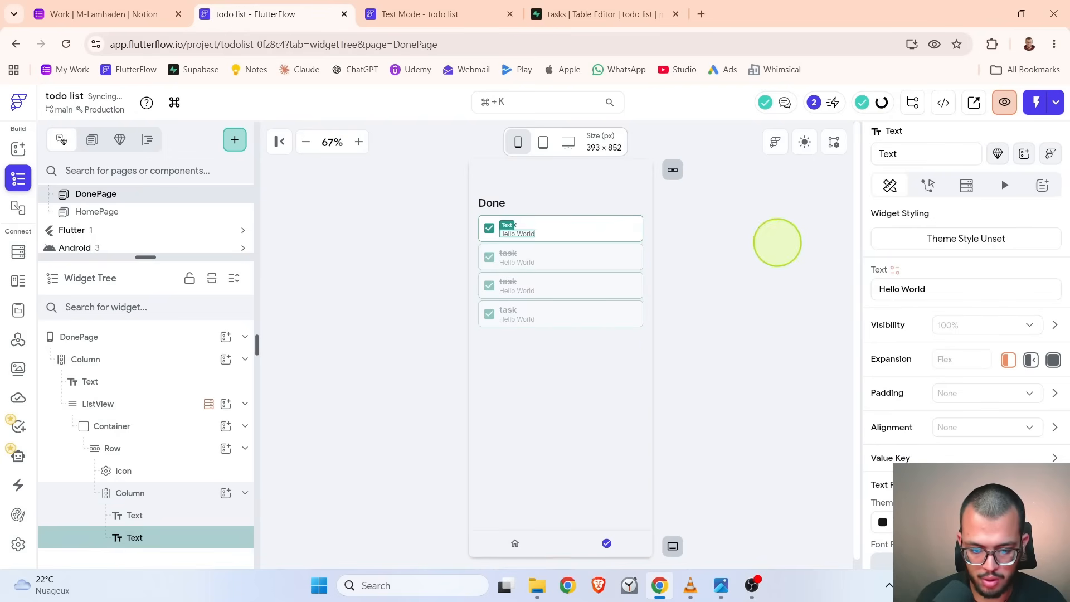
click(895, 269)
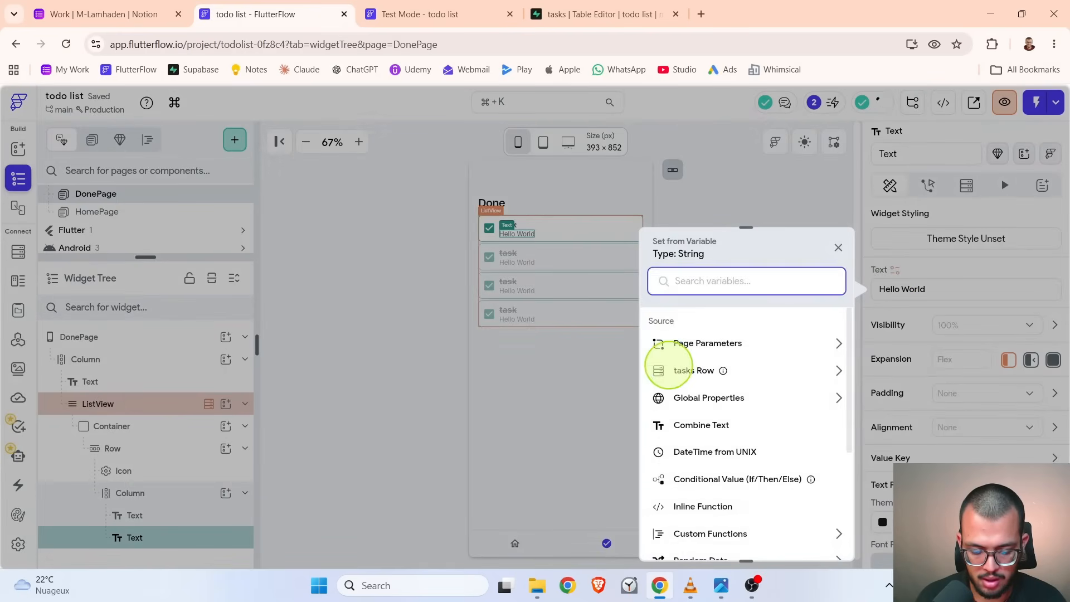
click(668, 370)
click(693, 460)
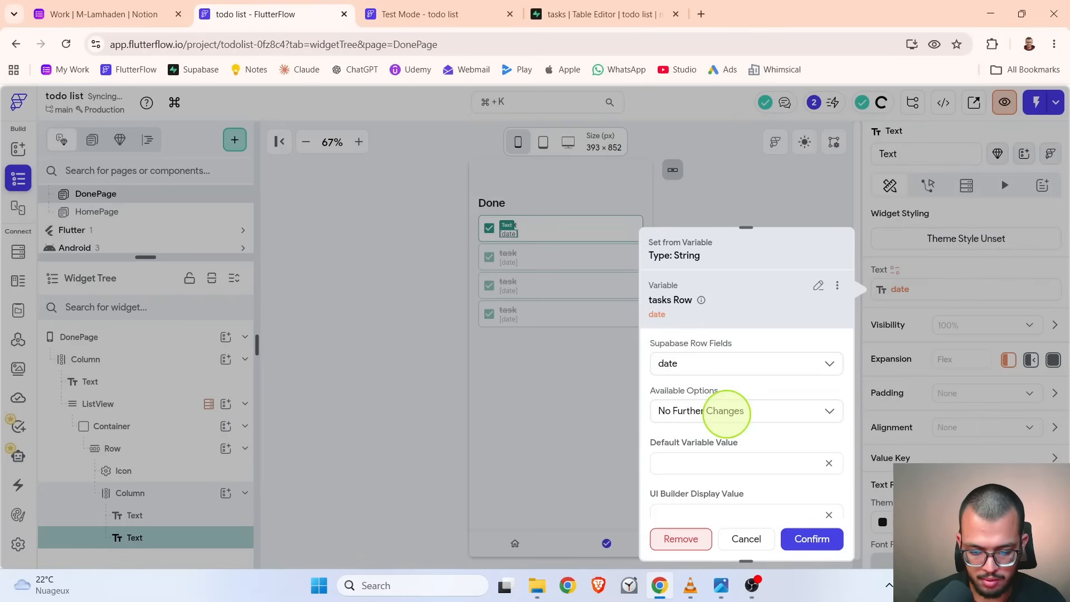
click(717, 410)
click(724, 330)
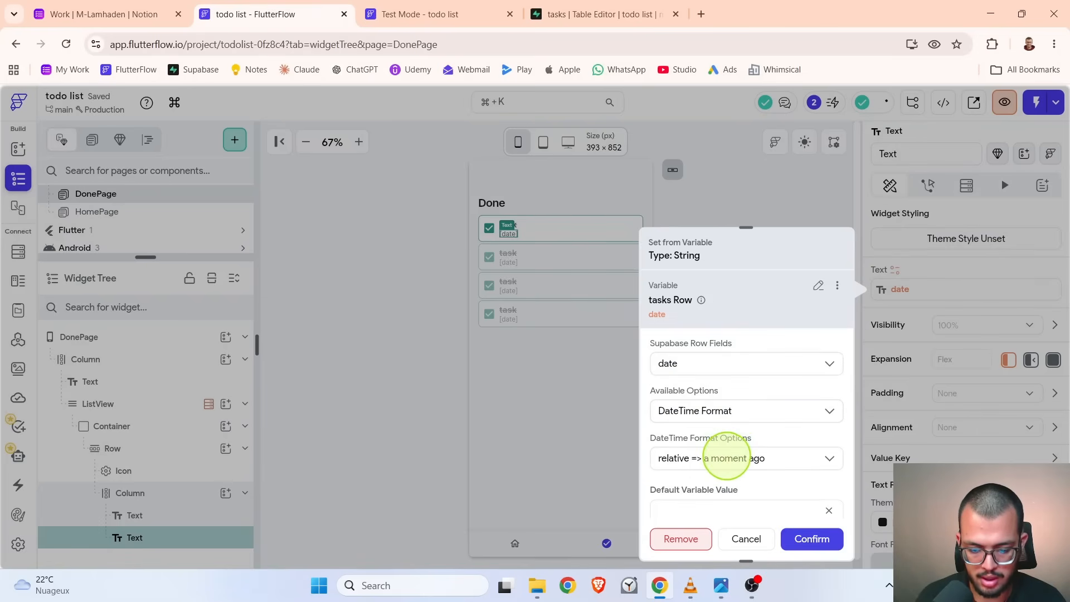
click(727, 454)
click(713, 298)
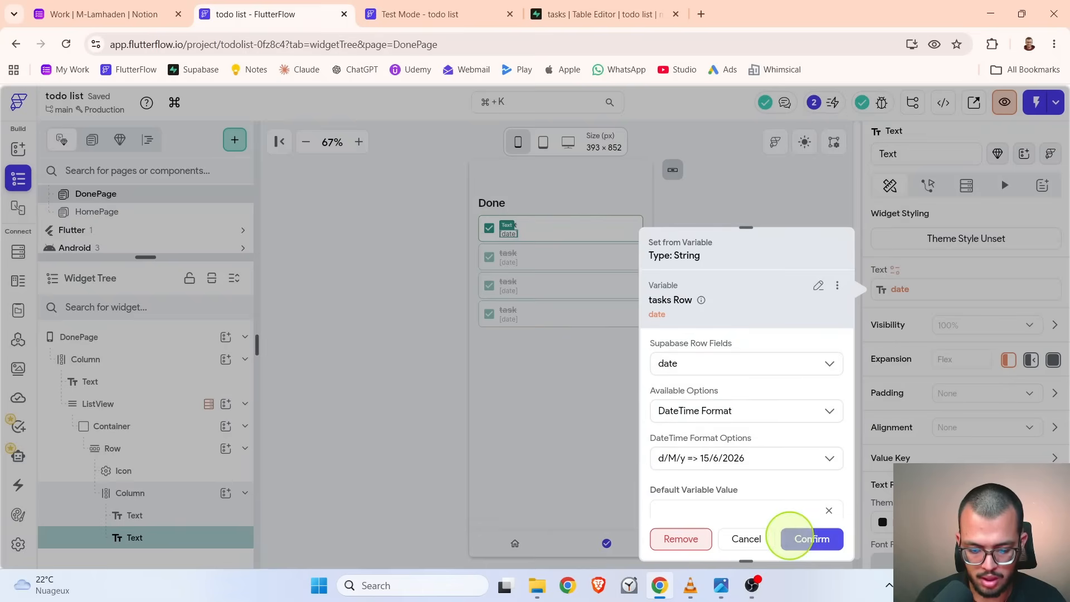
click(812, 538)
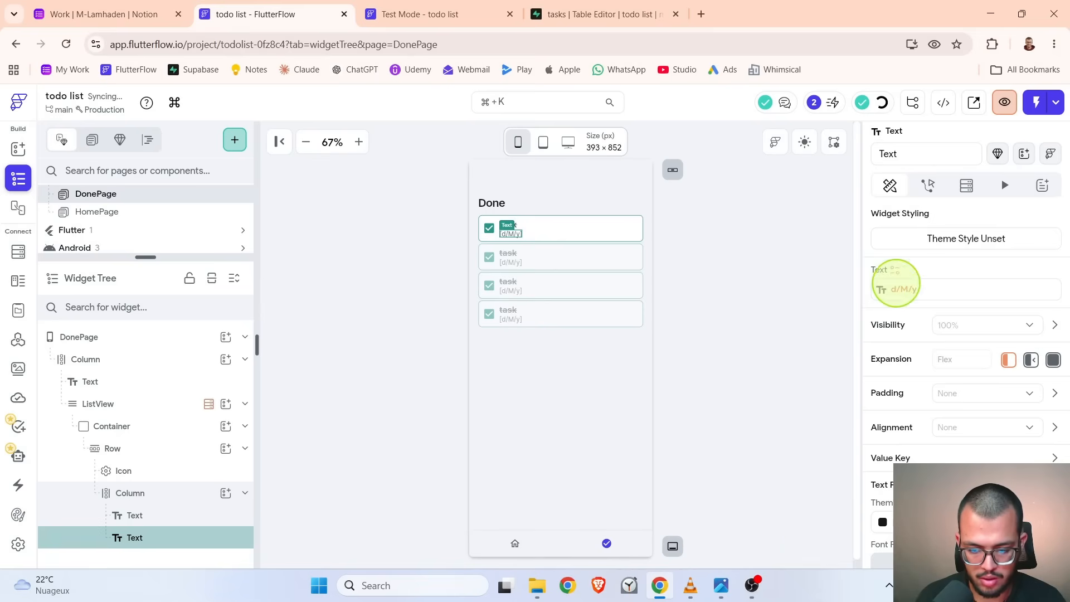
click(893, 285)
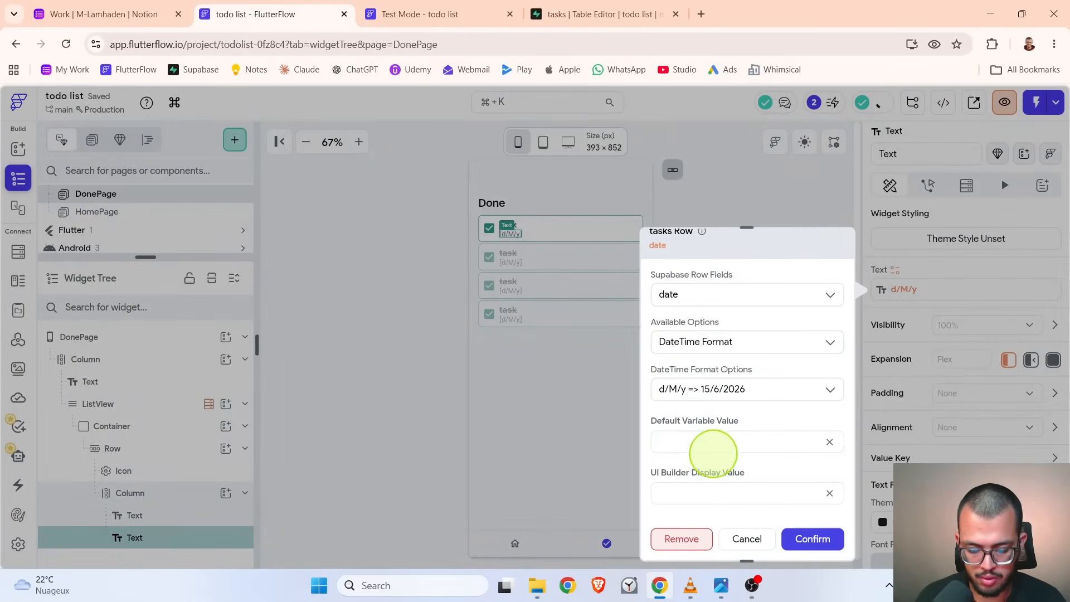
click(713, 489)
click(744, 537)
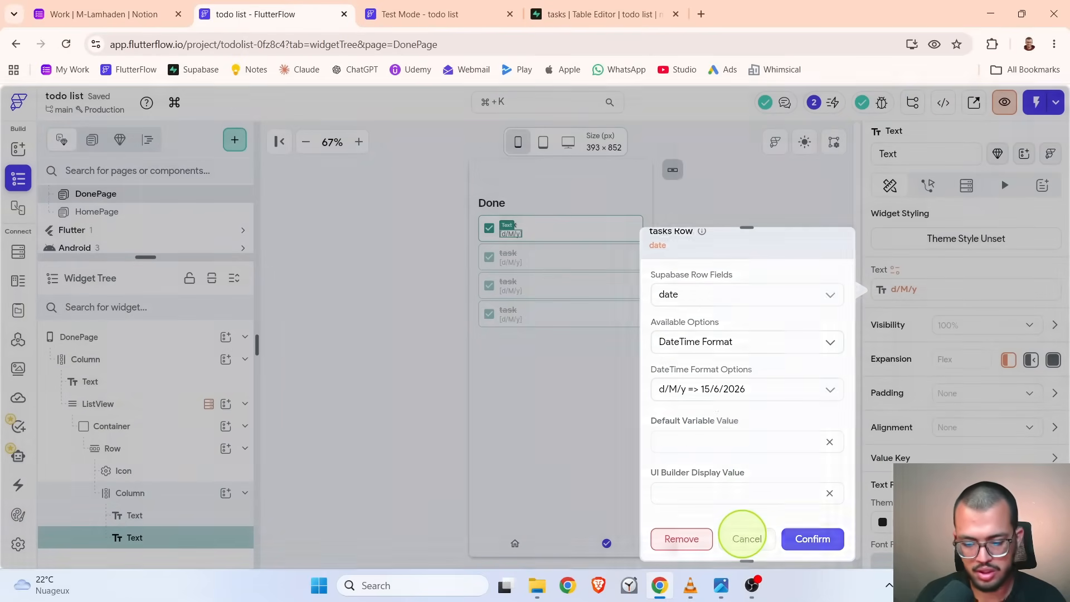
click(743, 402)
click(743, 402)
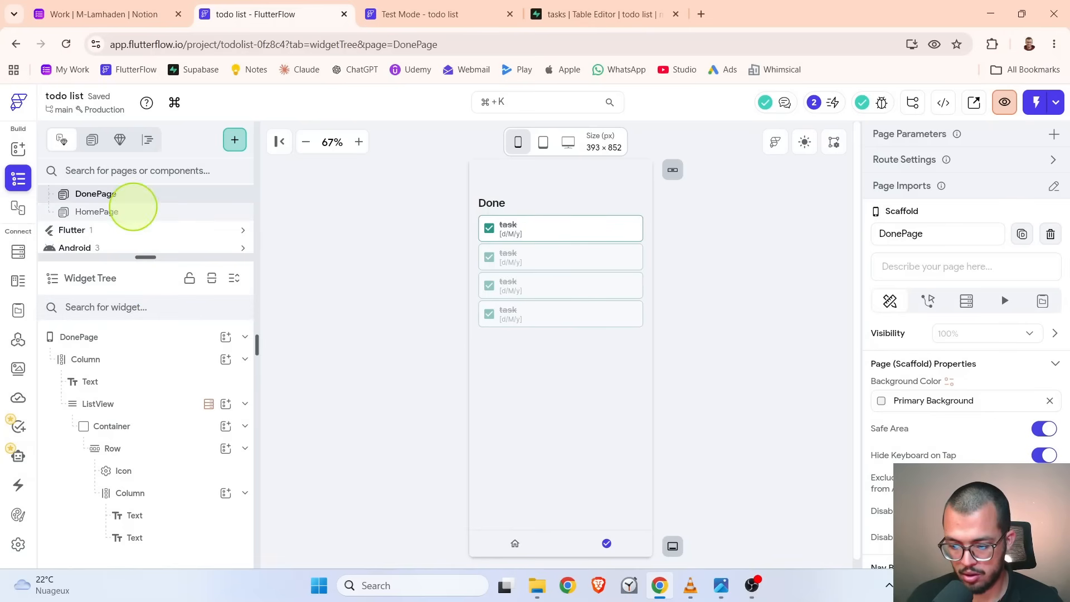
- Compare the list item design on HomePage with the one on DonePage
click(131, 210)
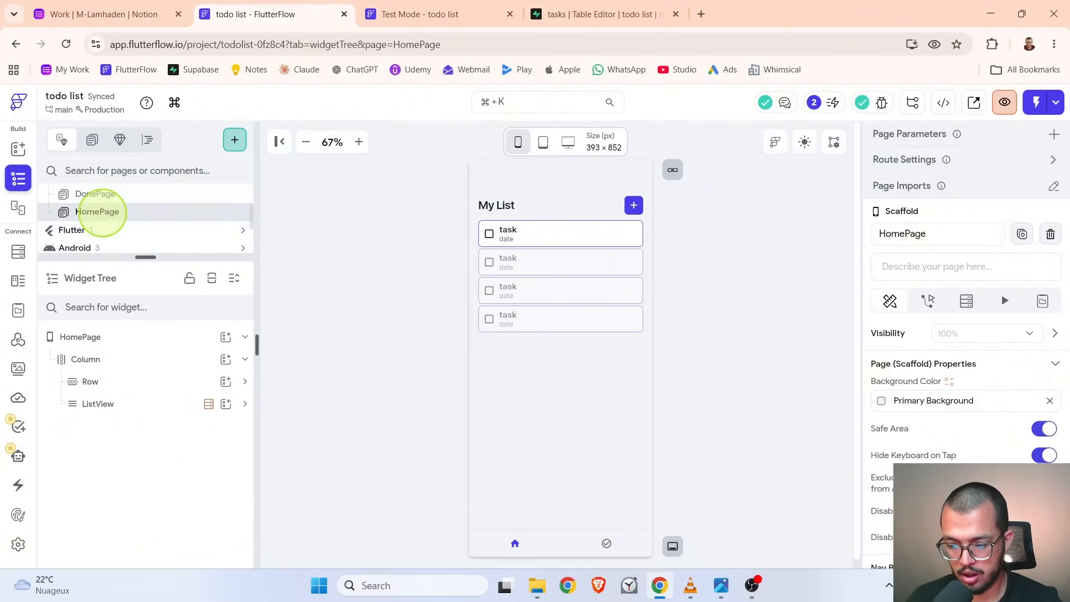
click(146, 196)
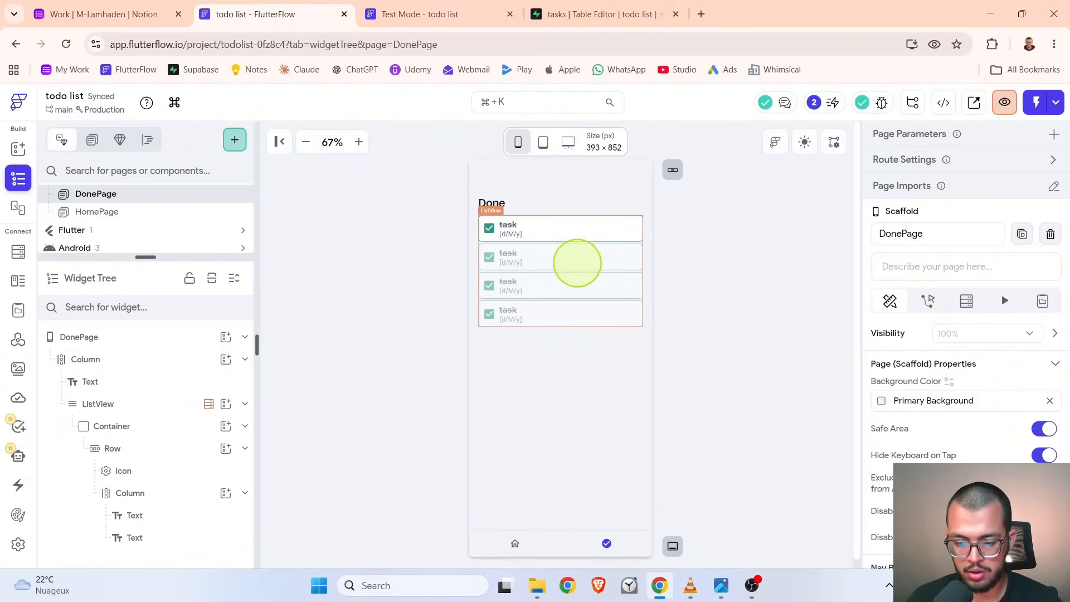
- Reload the todo list app in its test session and view its Done page
click(445, 14)
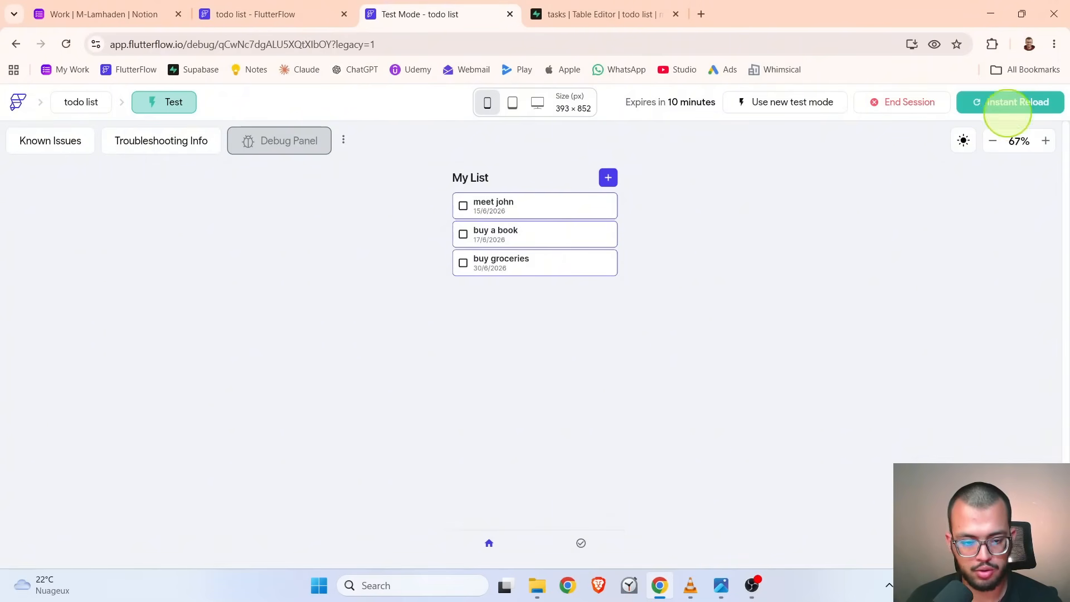
click(997, 102)
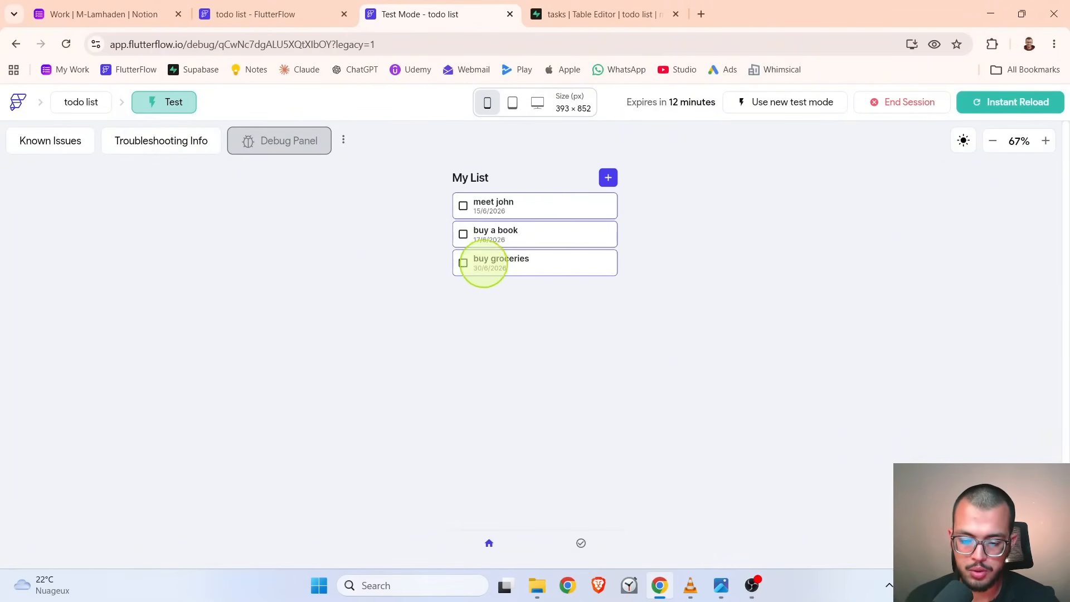
click(581, 543)
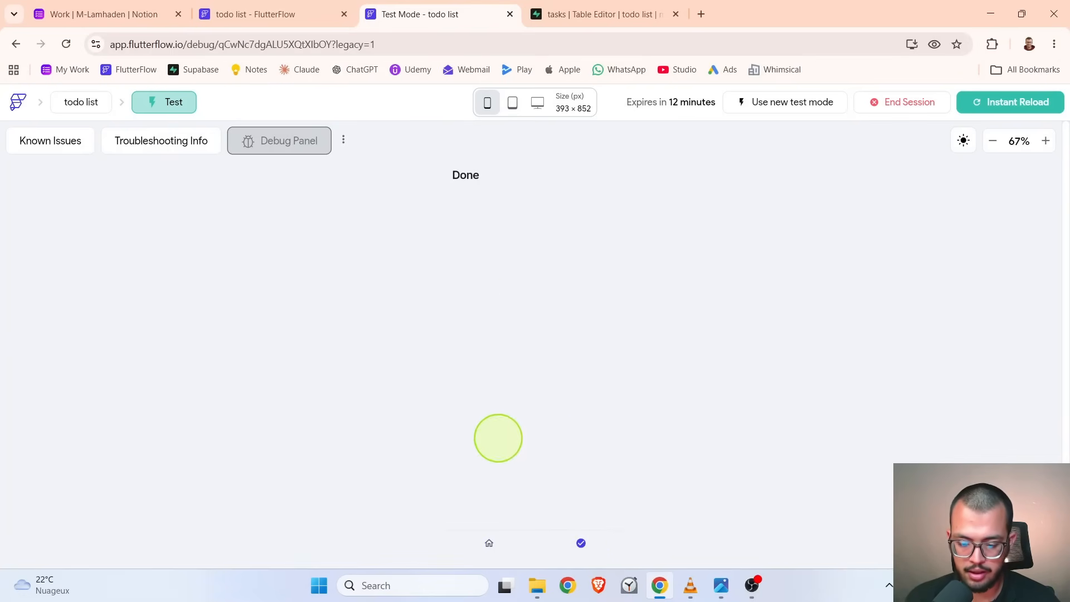
- In the Supabase tasks table, set the done value of the buy groceries row to TRUE
click(599, 14)
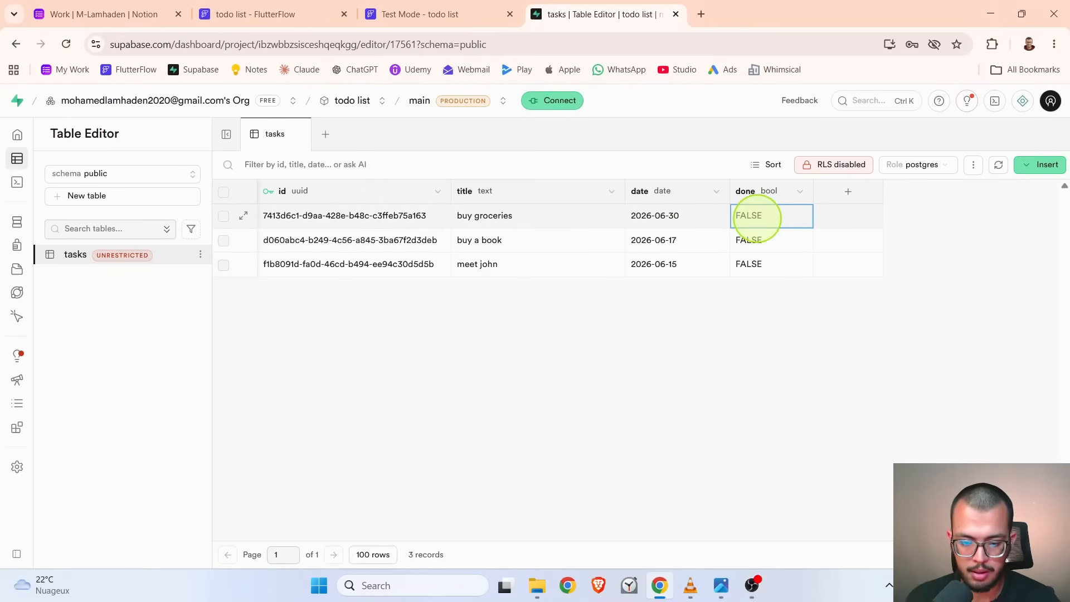
double_click(755, 219)
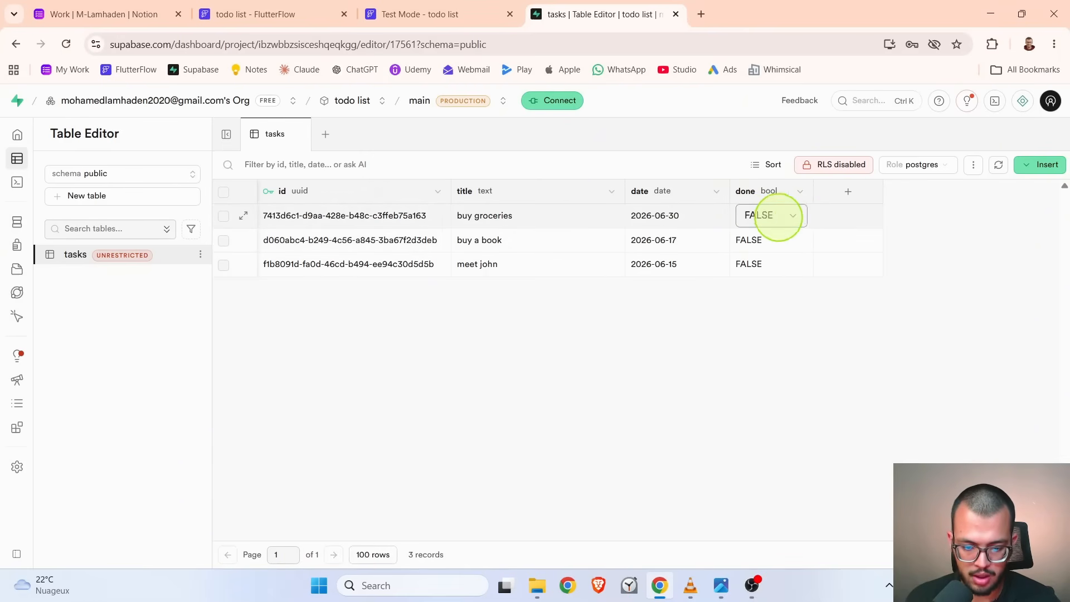
click(793, 215)
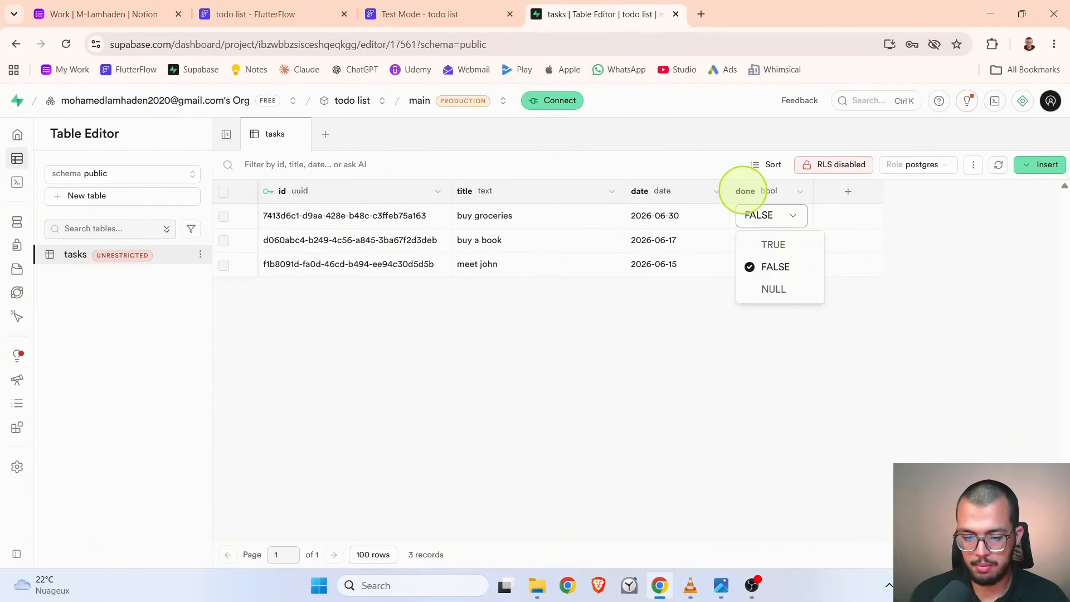
click(774, 243)
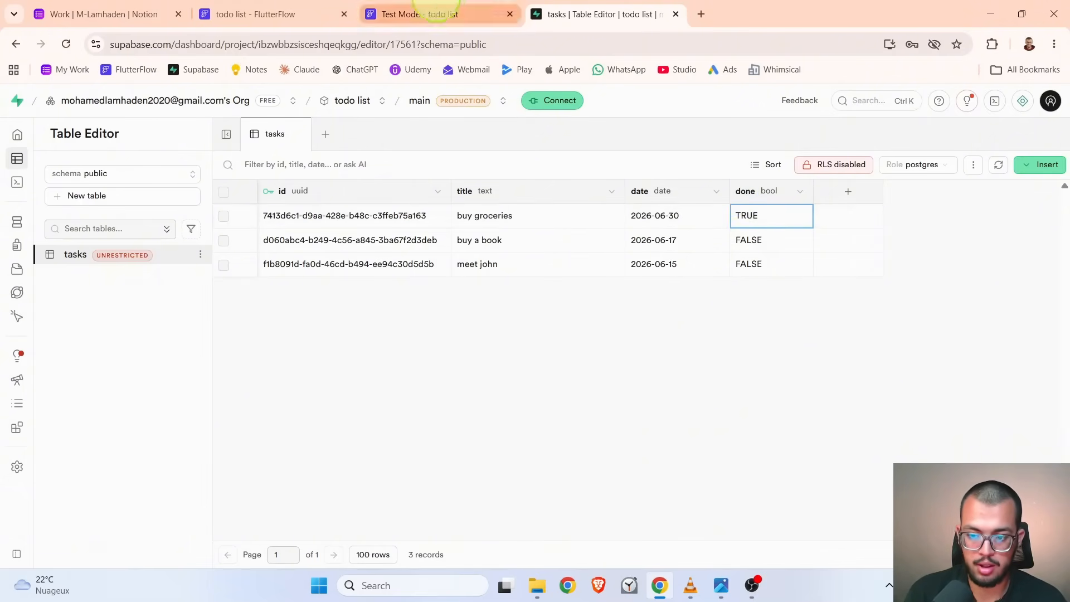
- Switch to the test session and check where the buy groceries task is listed on the Done and My List pages
click(442, 13)
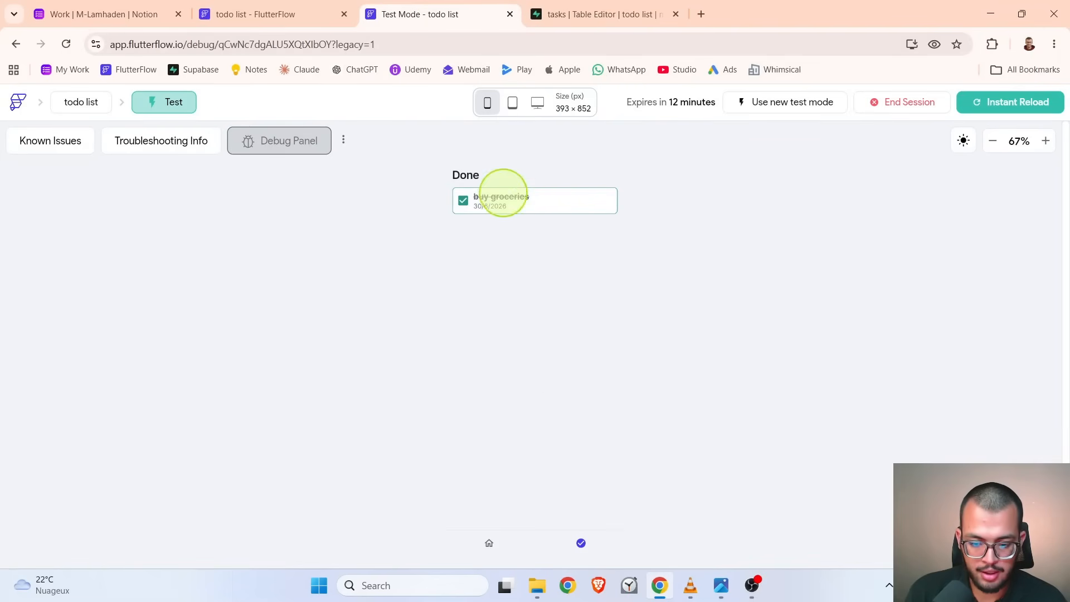
click(490, 542)
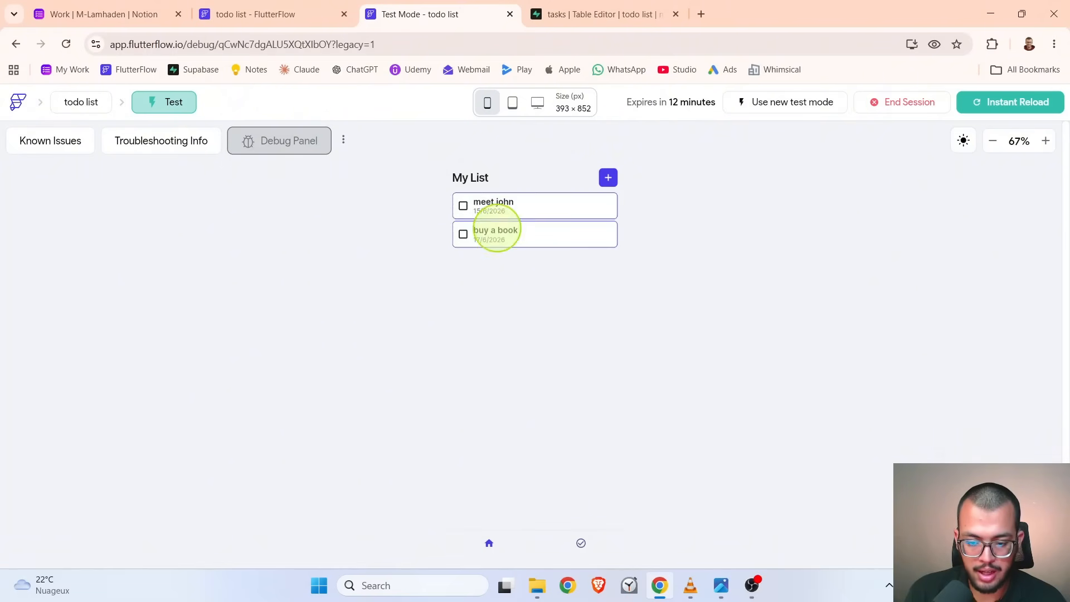
click(577, 542)
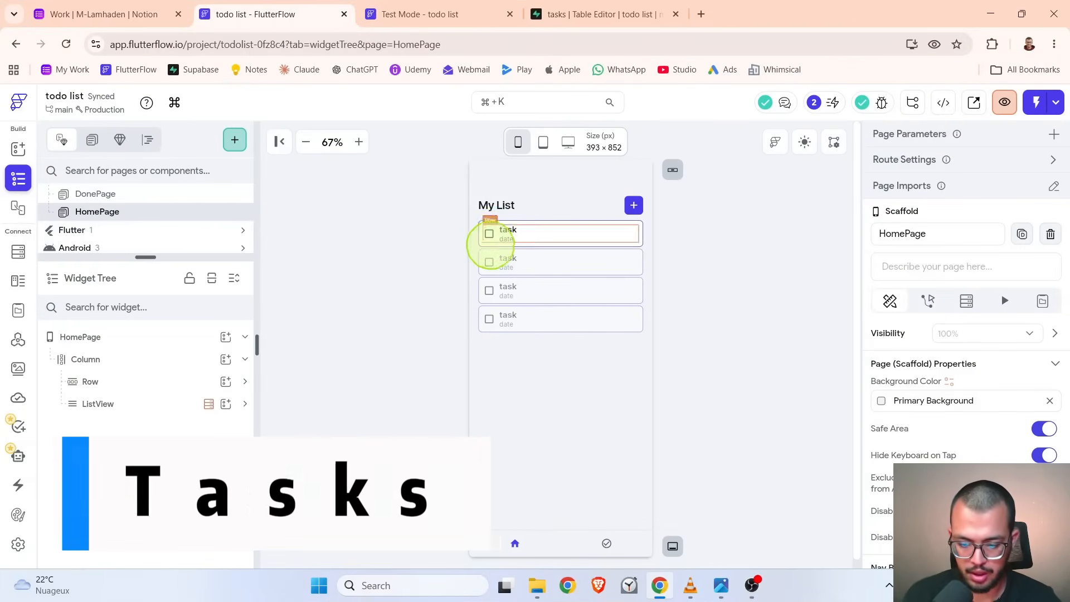
- In the FlutterFlow project, bring up the action settings of the checkbox icon in the HomePage list item
click(489, 233)
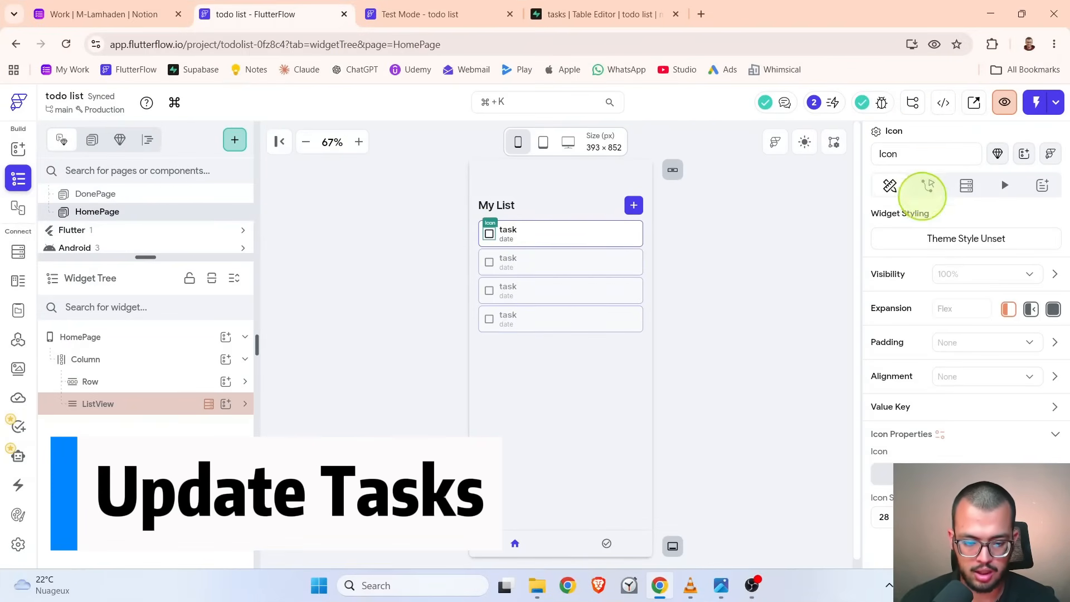
click(927, 186)
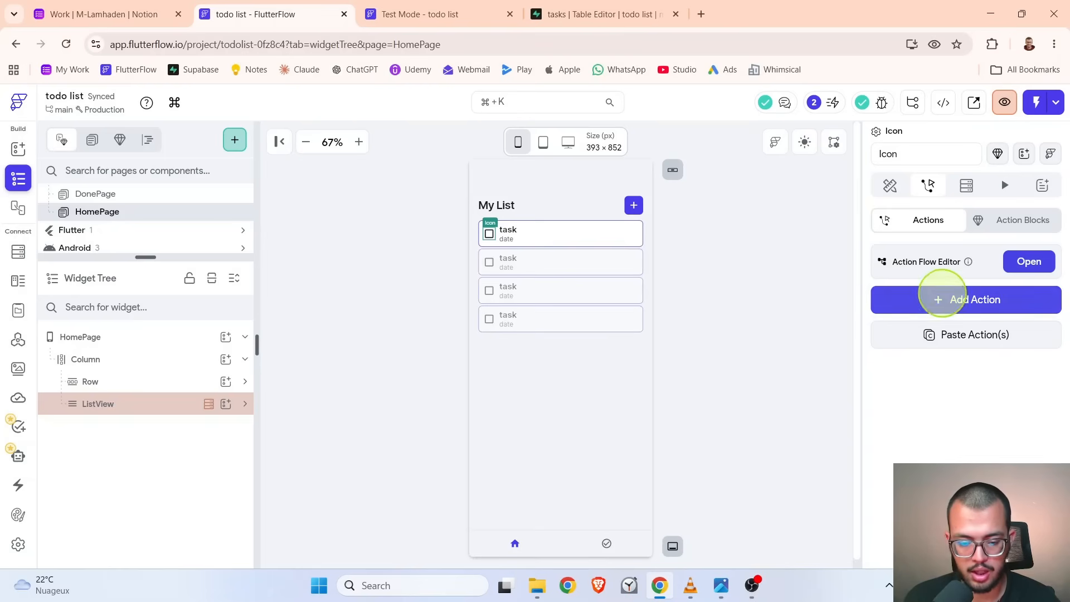
click(941, 299)
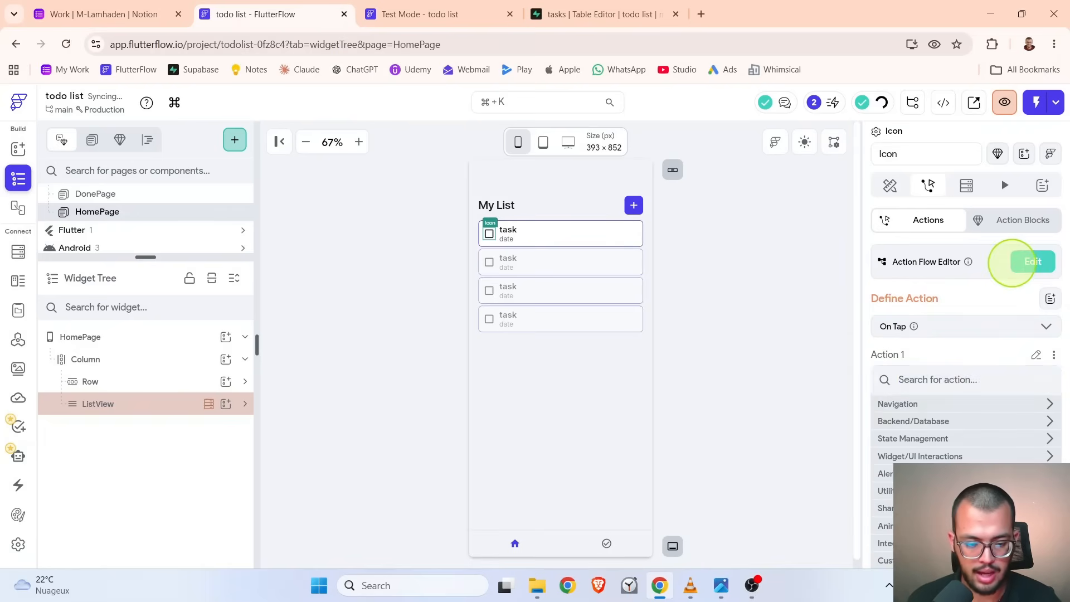
click(1024, 262)
click(968, 146)
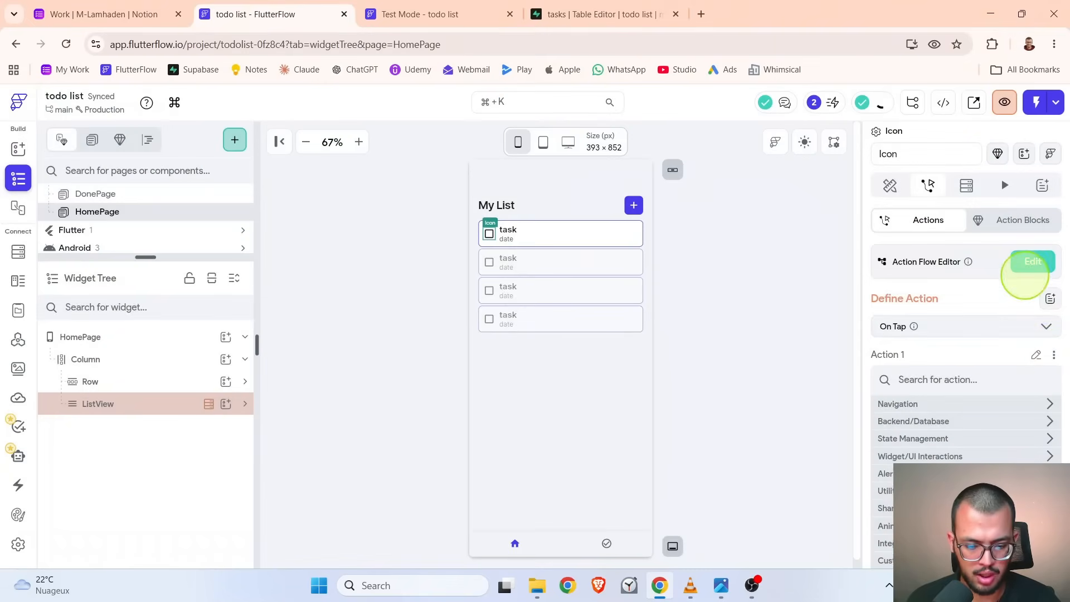
click(1053, 355)
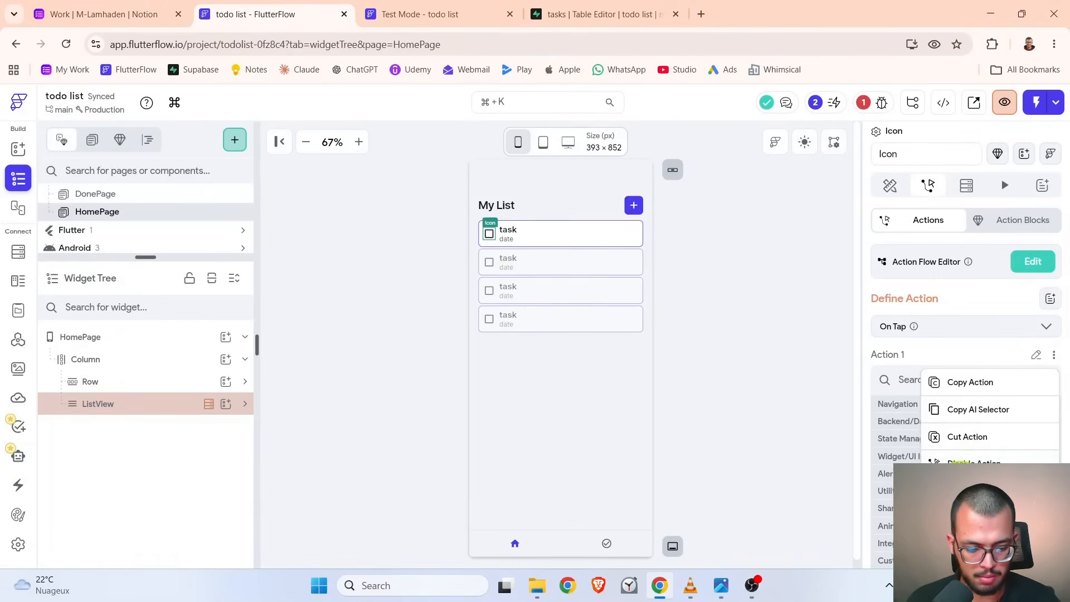
click(969, 491)
- Give the checkbox icon an On Tap action that runs Supabase Update Row(s) on the tasks table
click(1028, 261)
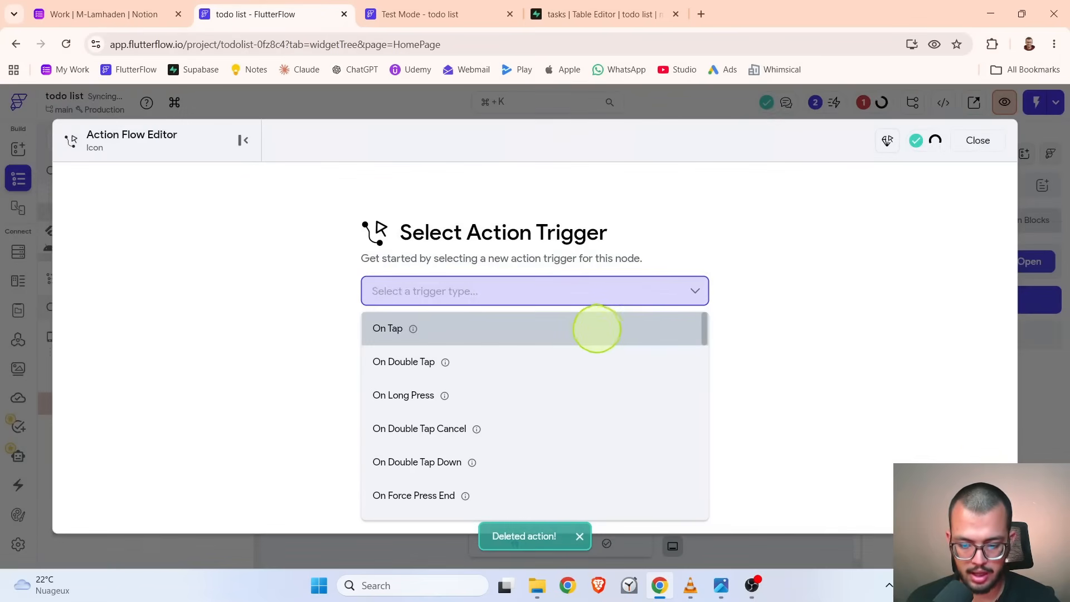
click(595, 327)
click(628, 412)
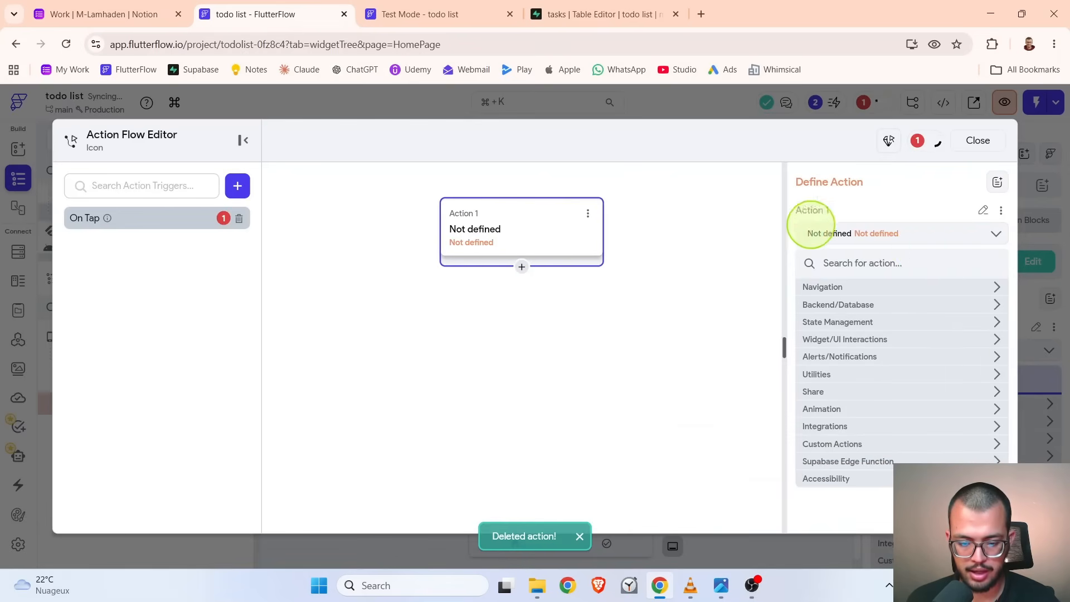
click(916, 262)
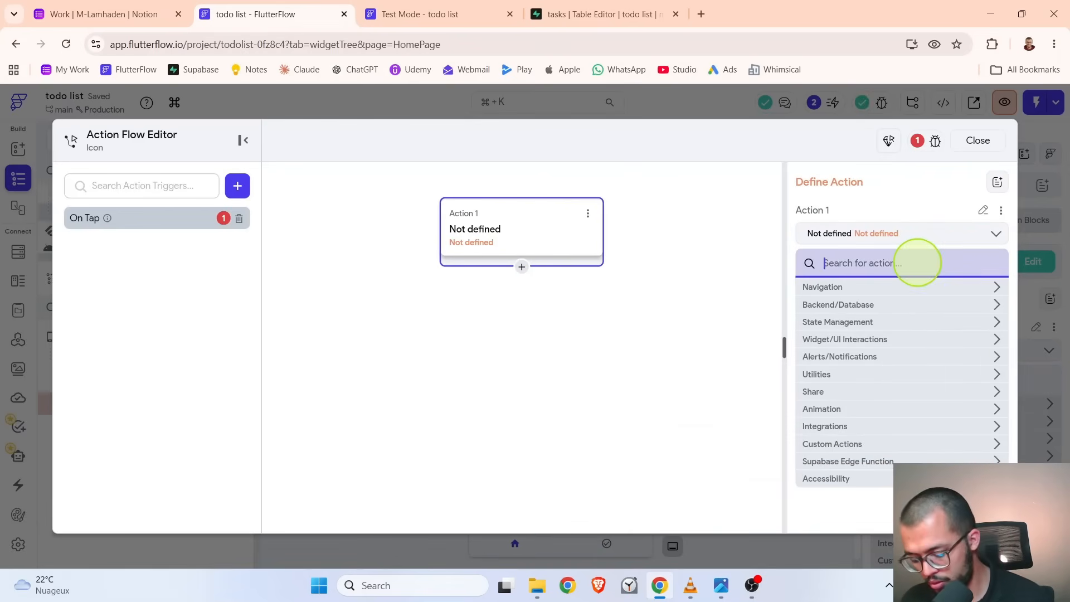
text(update)
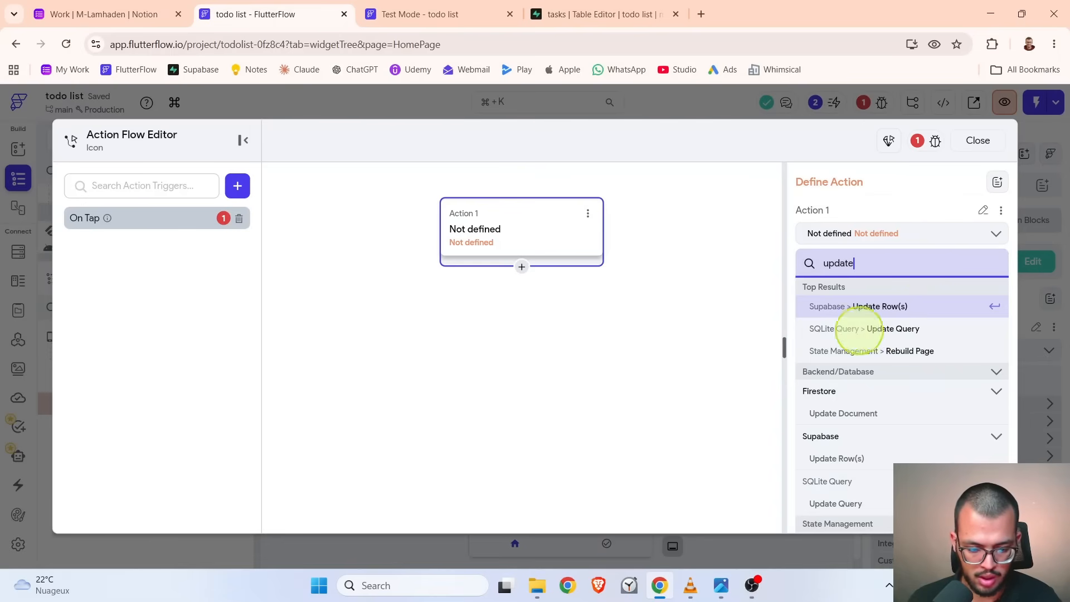
click(872, 306)
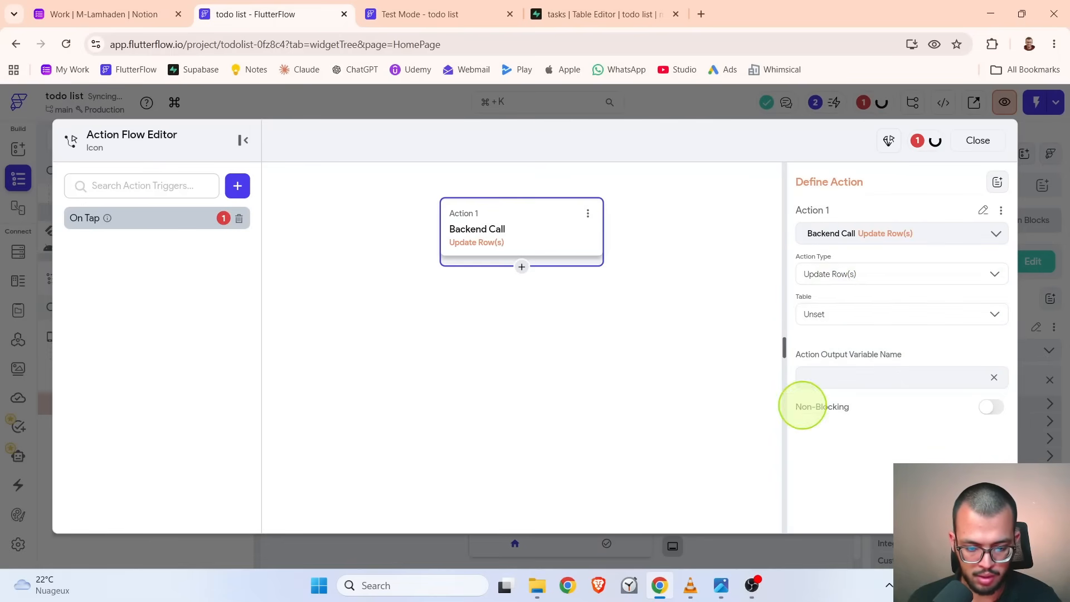
click(834, 314)
click(830, 343)
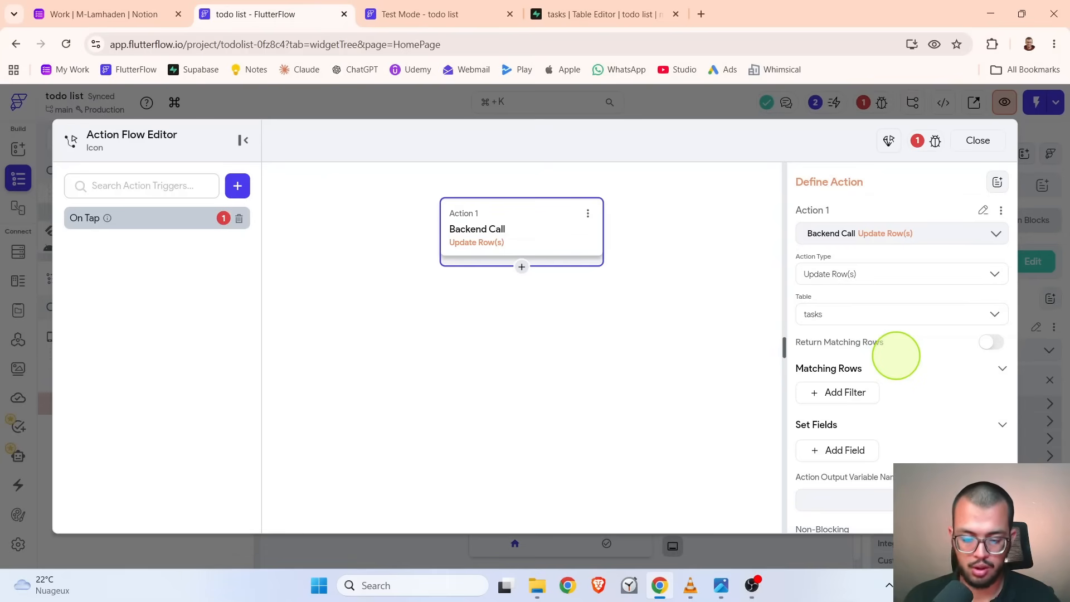
- Add a matching-rows filter to the update action where id is Equal To the tasks row's id, and close the action flow
scroll(896, 355, down, 1)
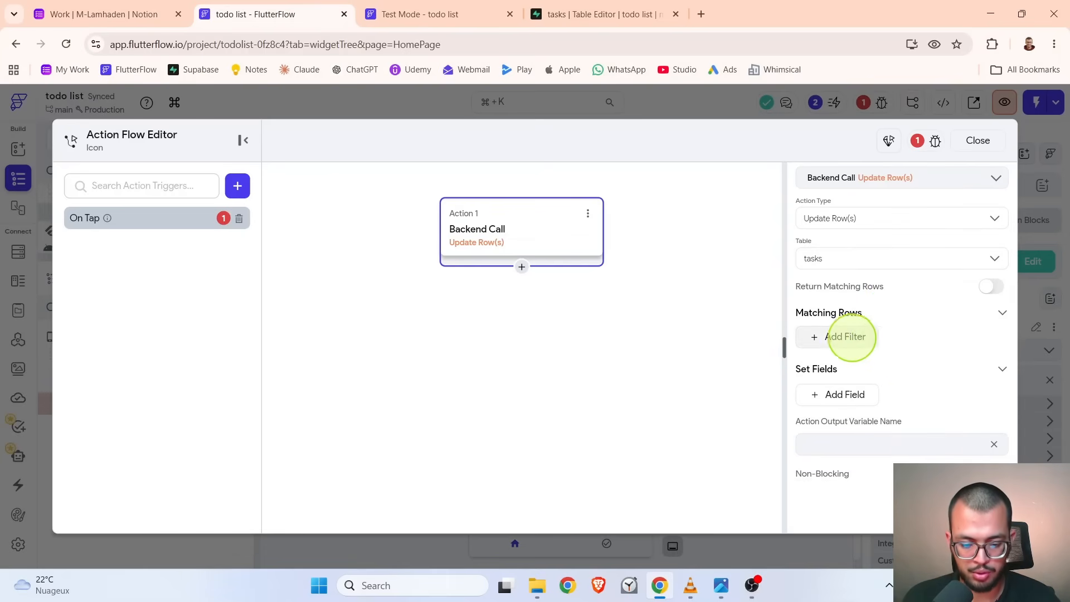
click(842, 337)
click(831, 401)
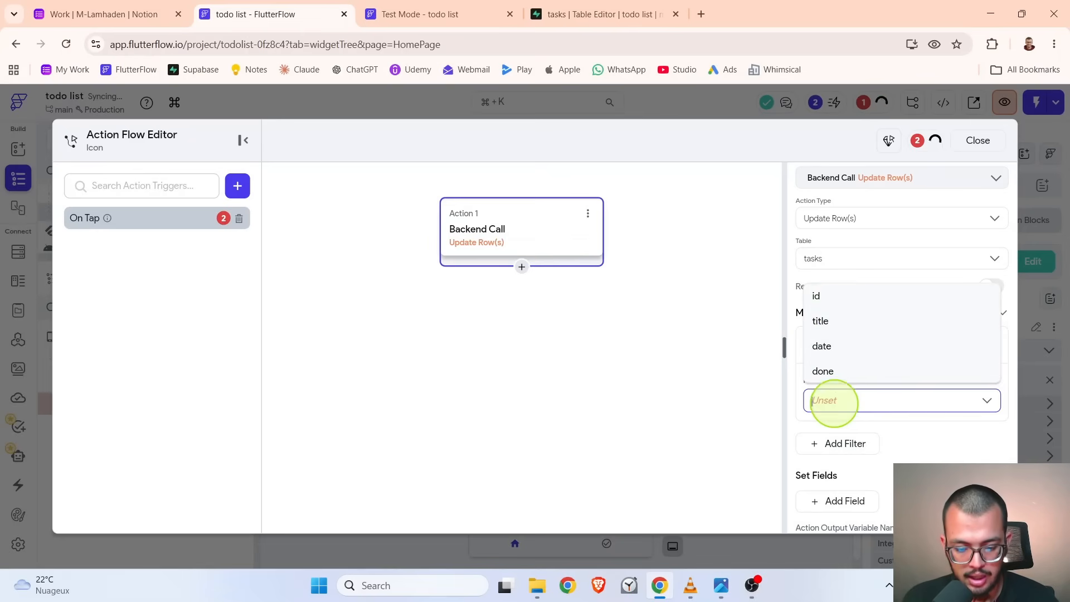
click(834, 296)
scroll(831, 299, down, 2)
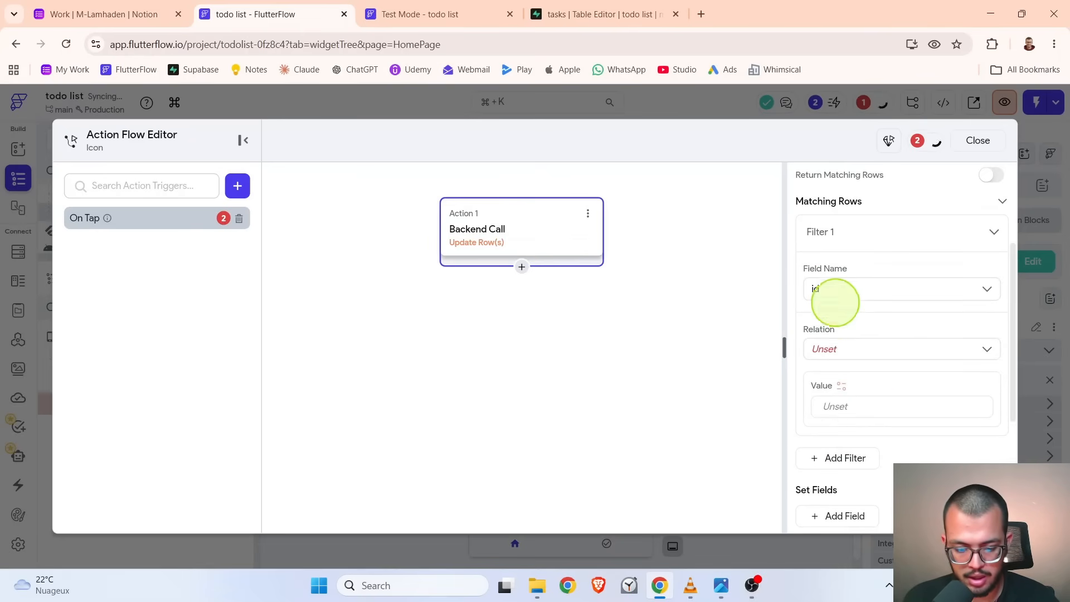
click(841, 345)
click(830, 377)
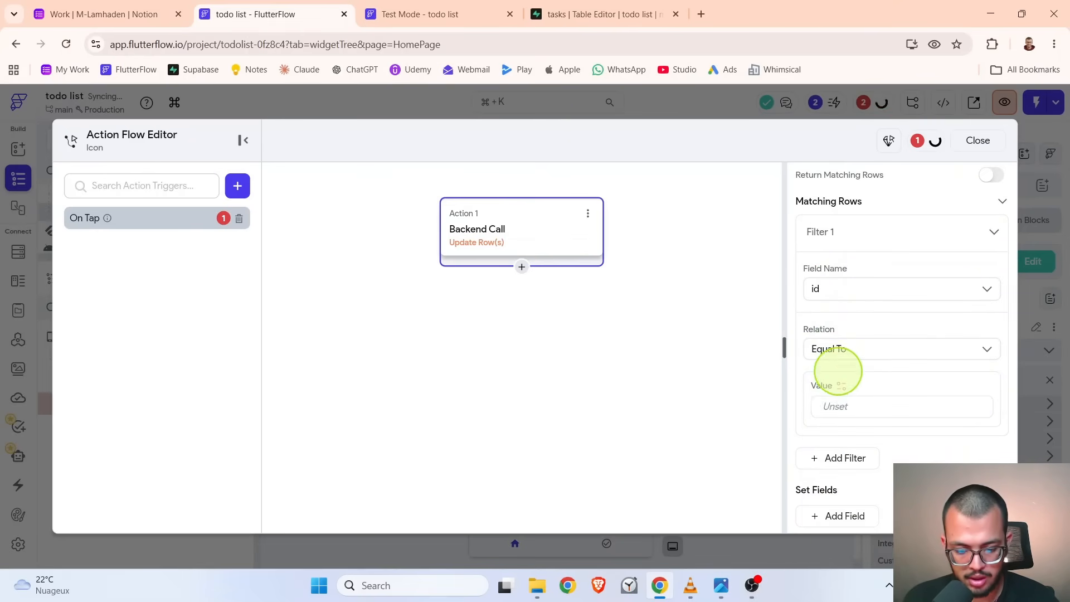
click(842, 385)
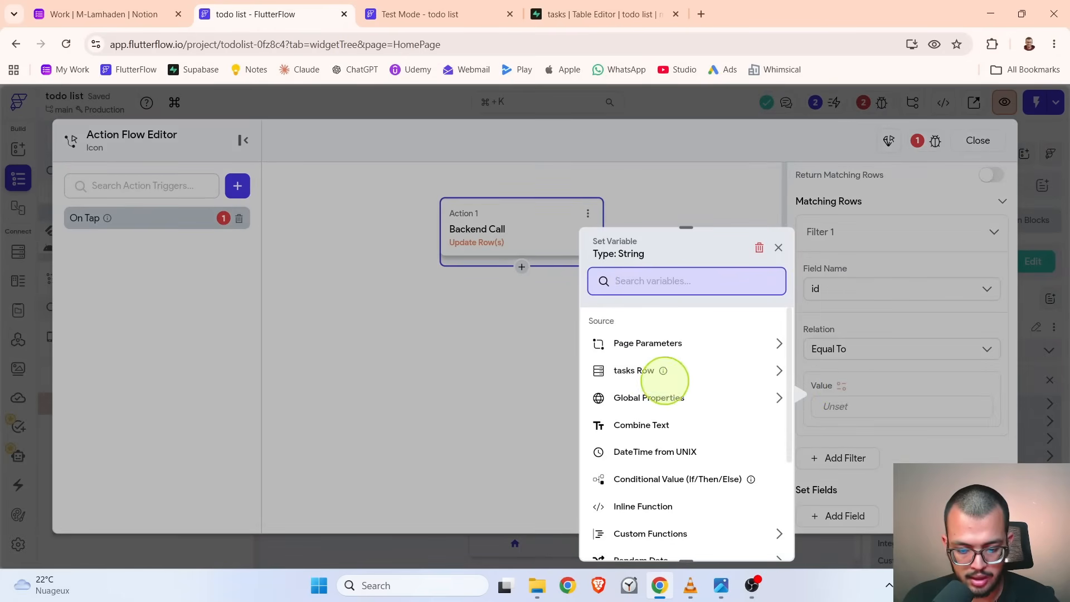
click(634, 370)
click(620, 414)
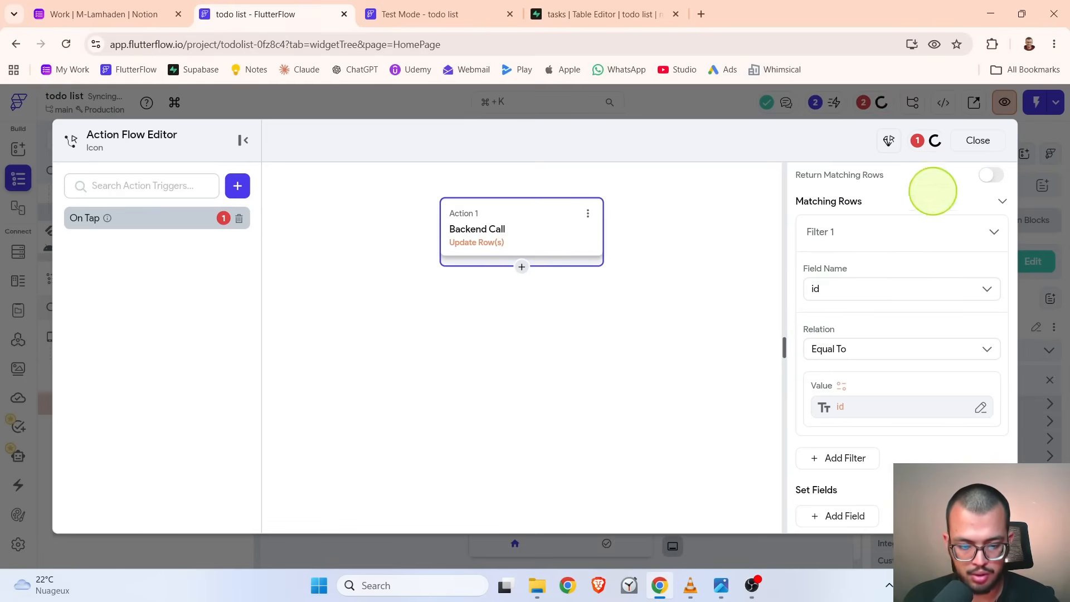
click(977, 141)
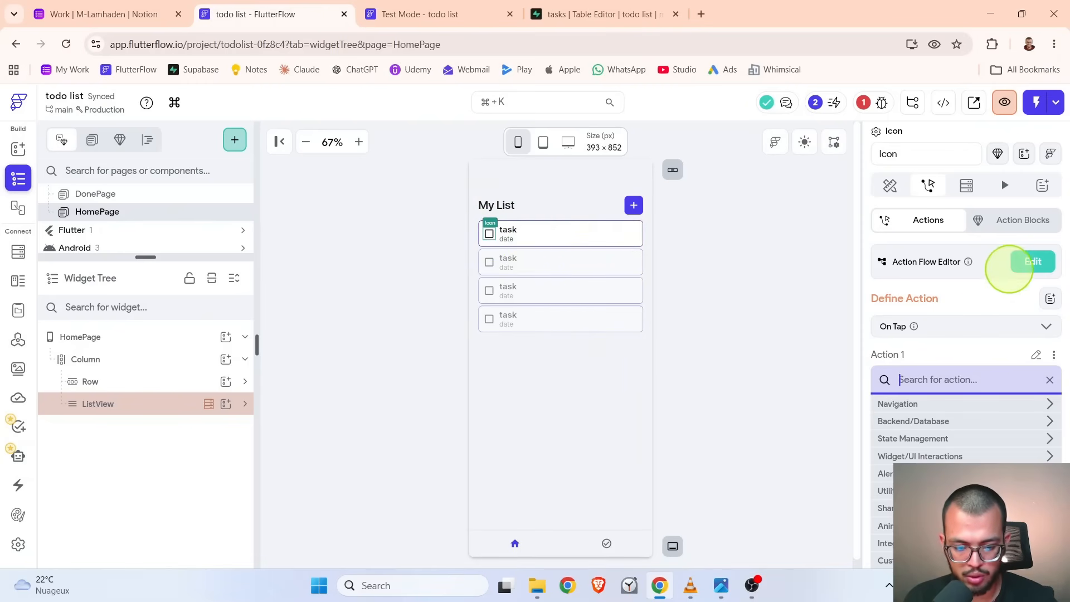
- Reopen the icon's action flow, remove the matching-rows filter's value and bind it again to the tasks row's id
click(1033, 261)
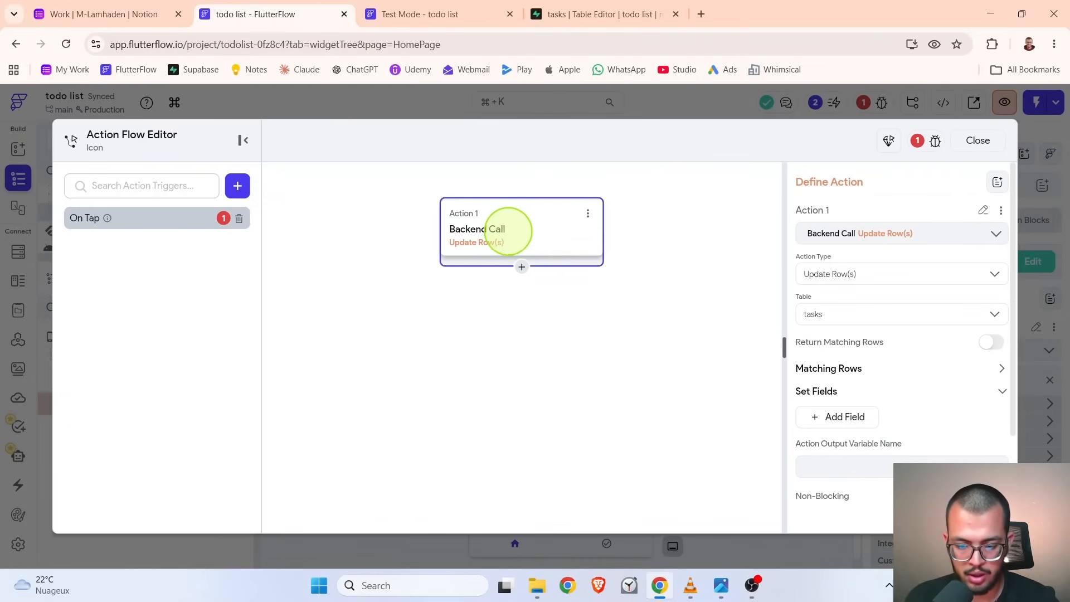
click(819, 367)
scroll(835, 362, down, 1)
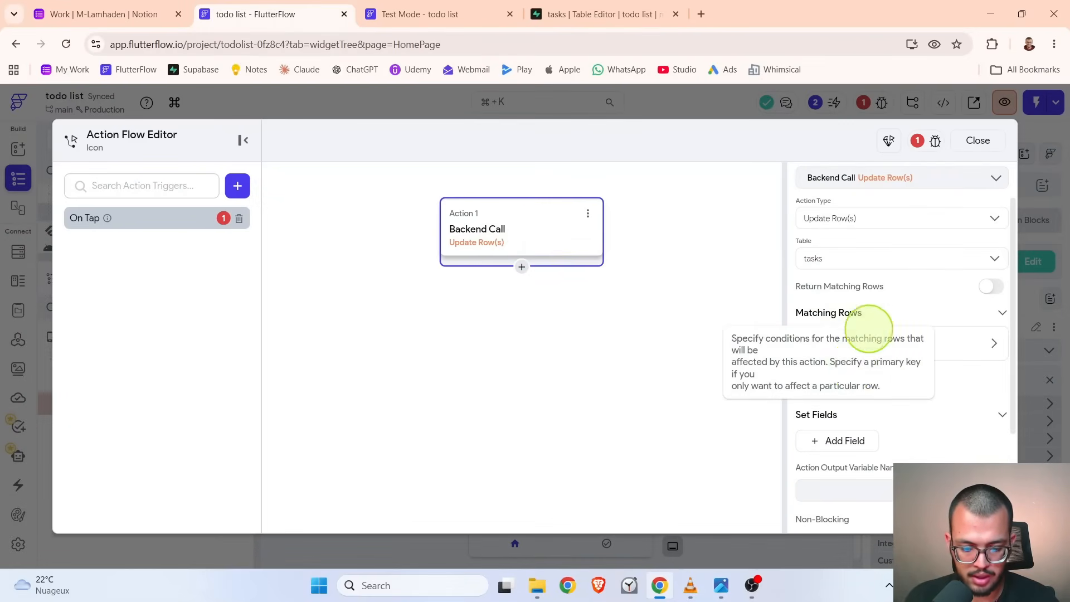
click(807, 348)
scroll(839, 413, down, 1)
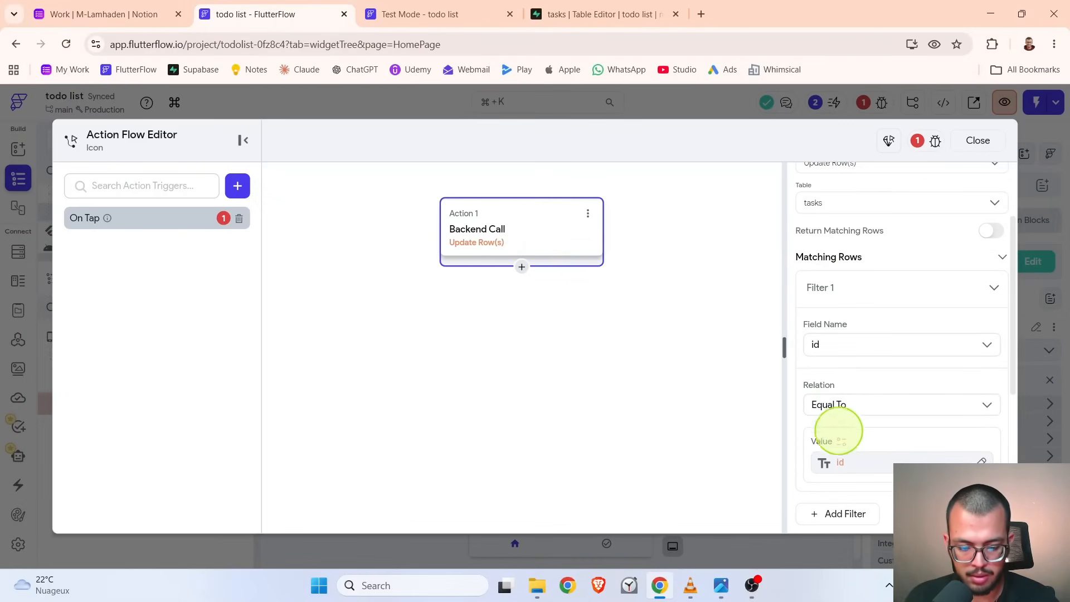
click(837, 458)
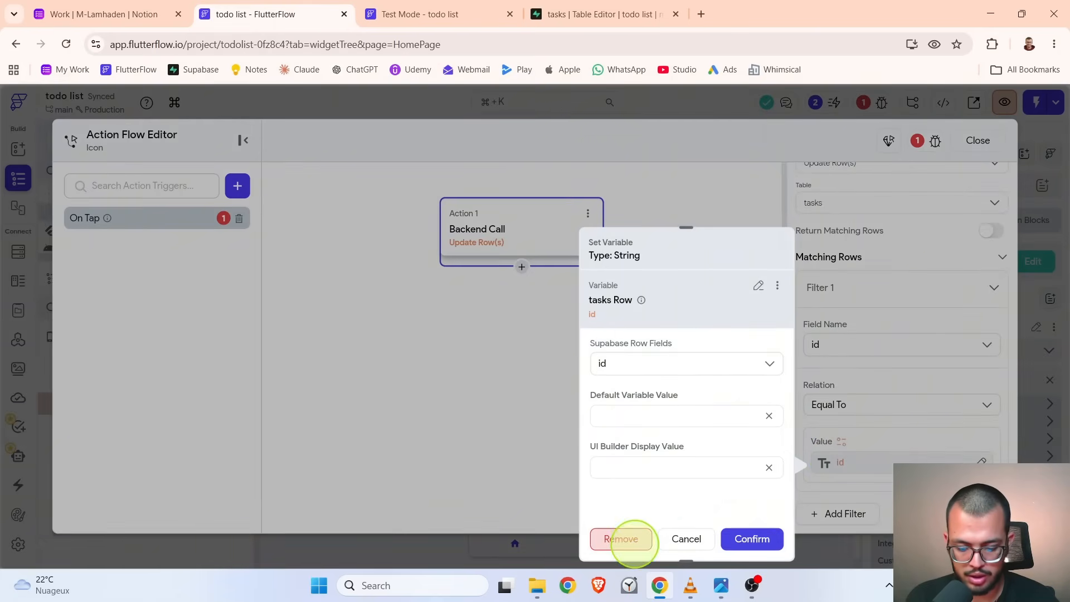
click(619, 537)
click(840, 440)
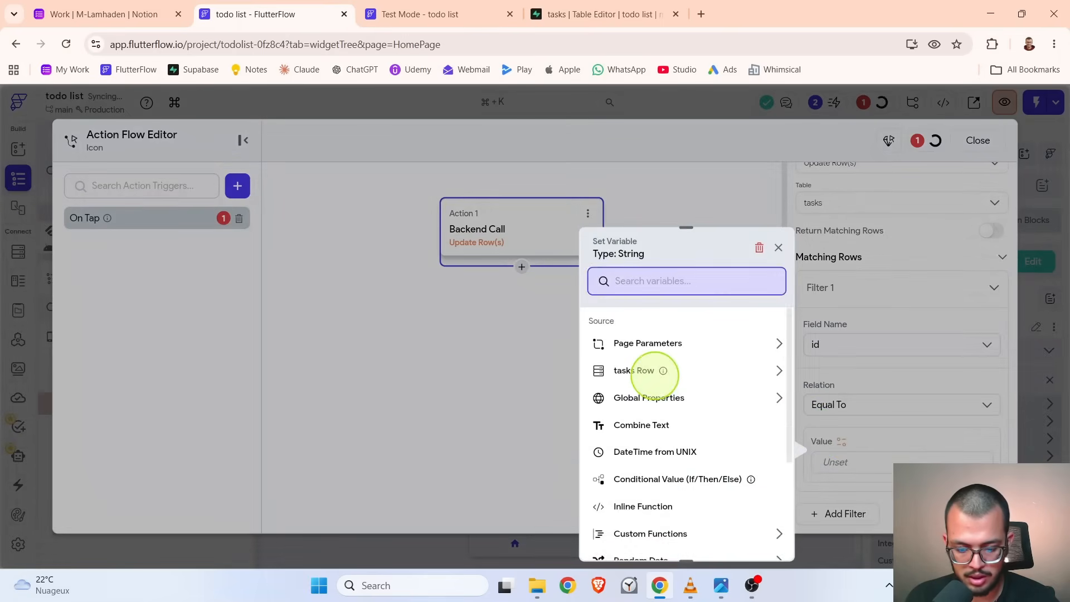
click(648, 371)
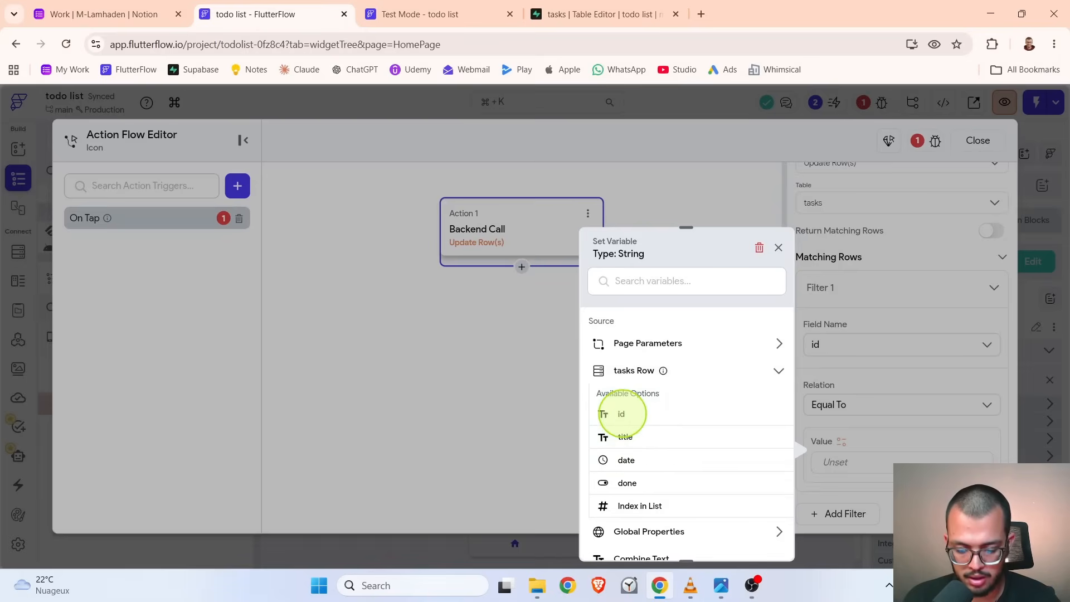
click(617, 412)
click(820, 287)
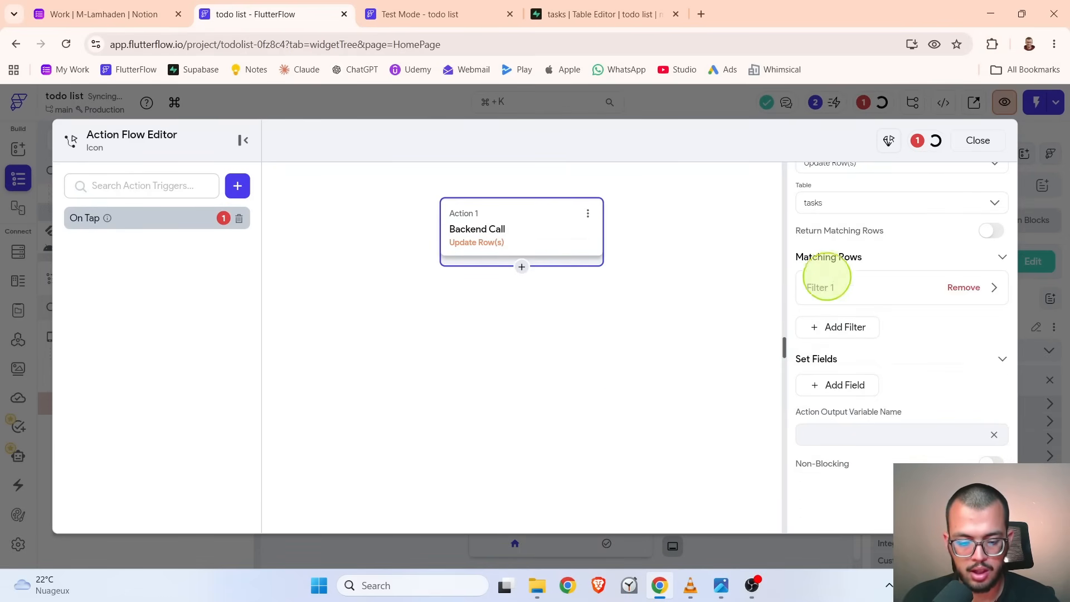
- In the HomePage icon's update action, set the done field to True and close the action flow
click(840, 257)
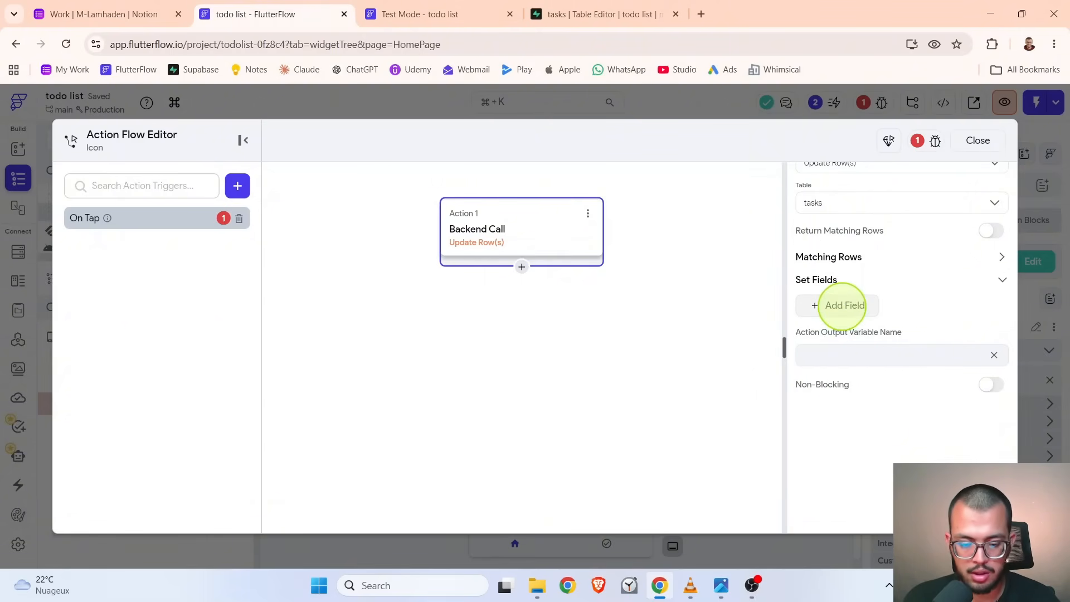
click(843, 305)
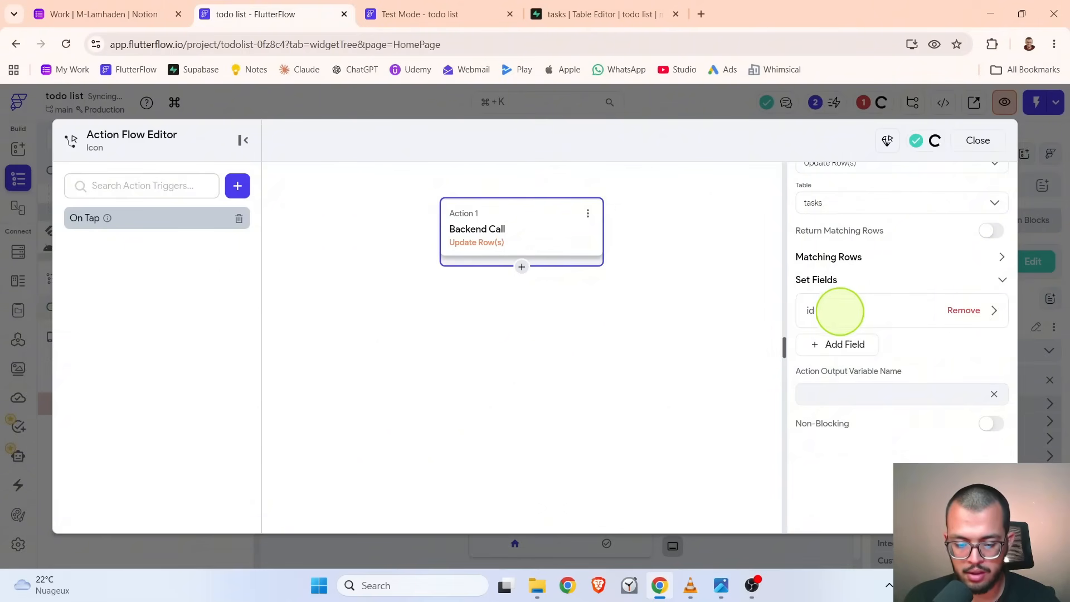
click(816, 308)
click(824, 385)
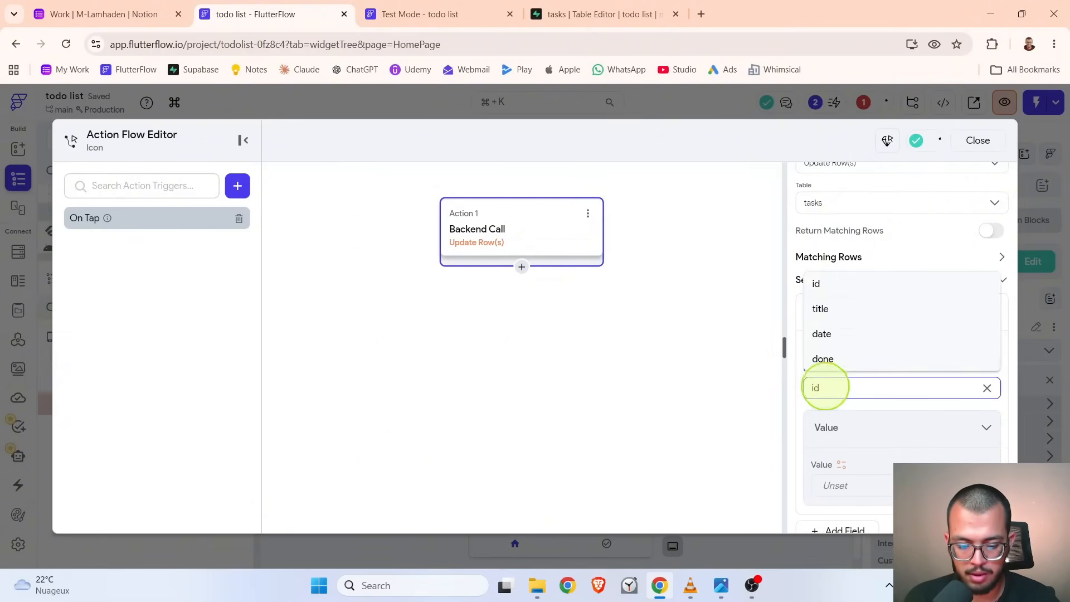
click(823, 358)
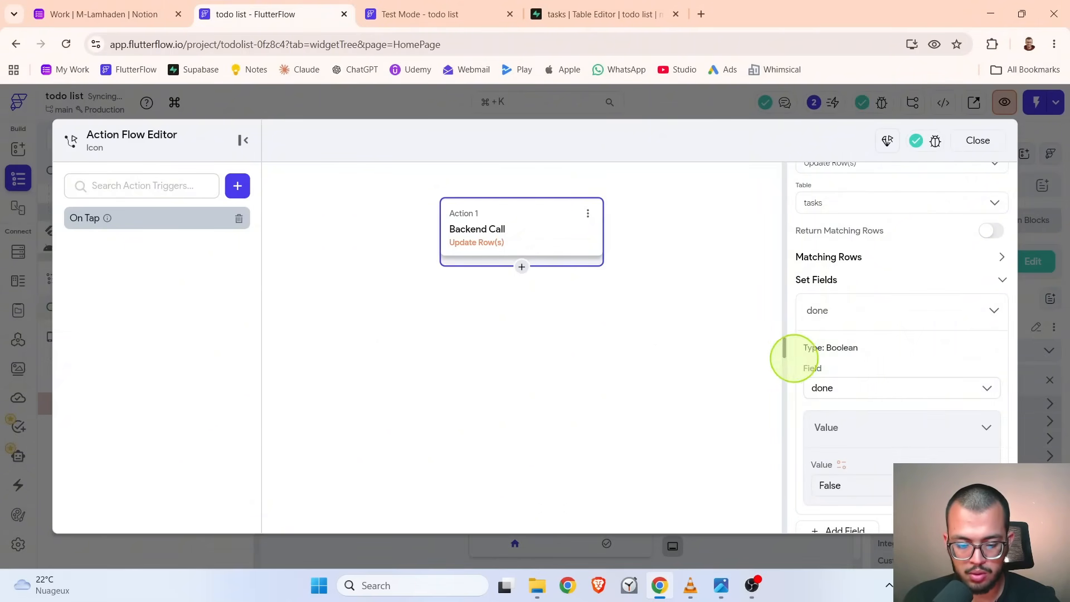
click(834, 480)
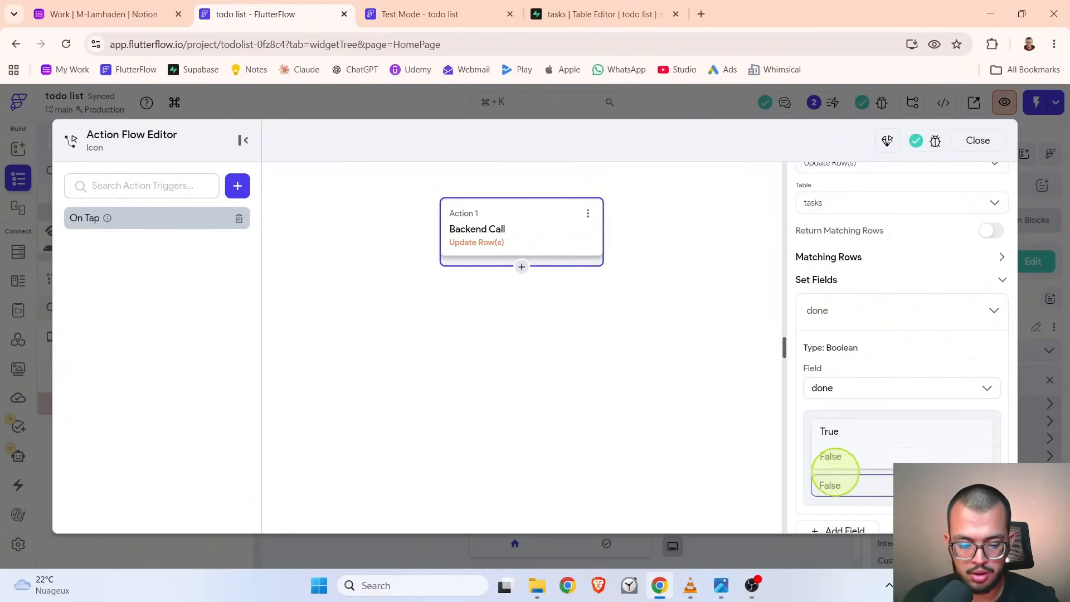
click(838, 429)
click(976, 140)
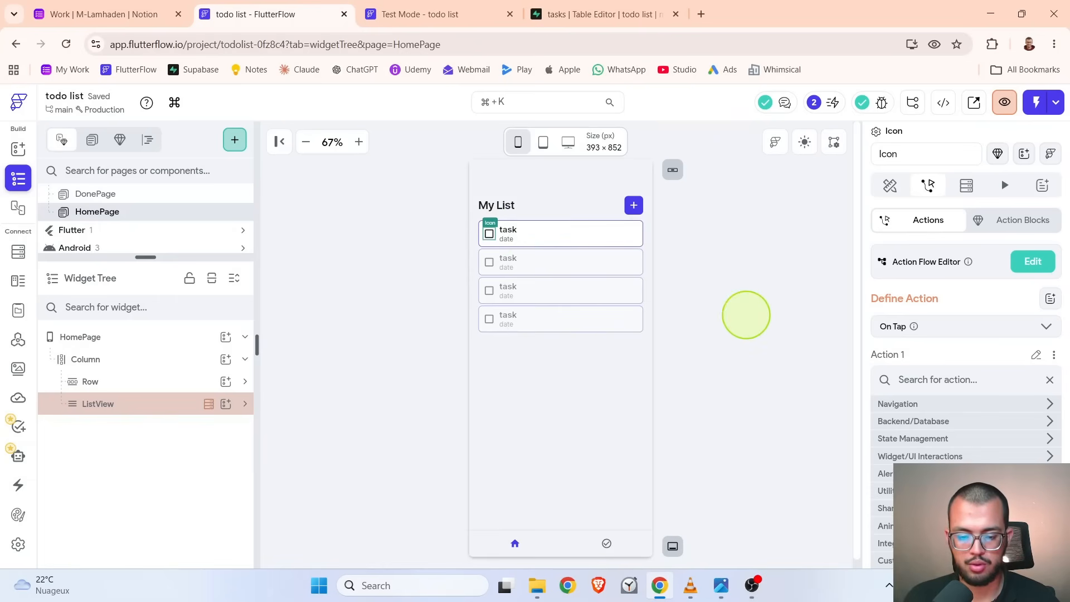
- On DonePage, give the list item's checkbox icon an On Tap trigger and add an action to it
click(172, 193)
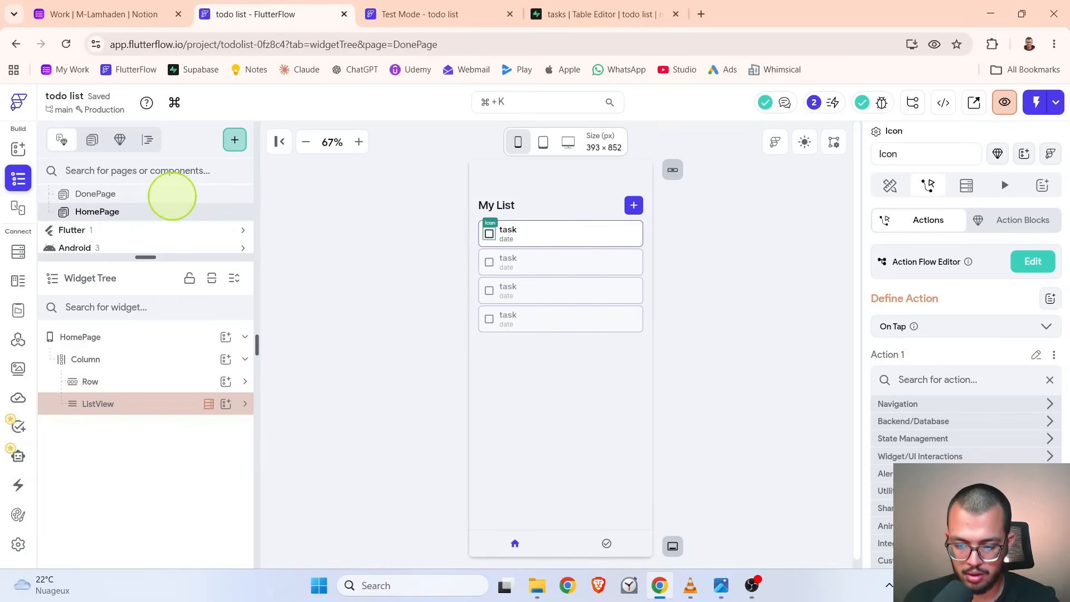
click(489, 228)
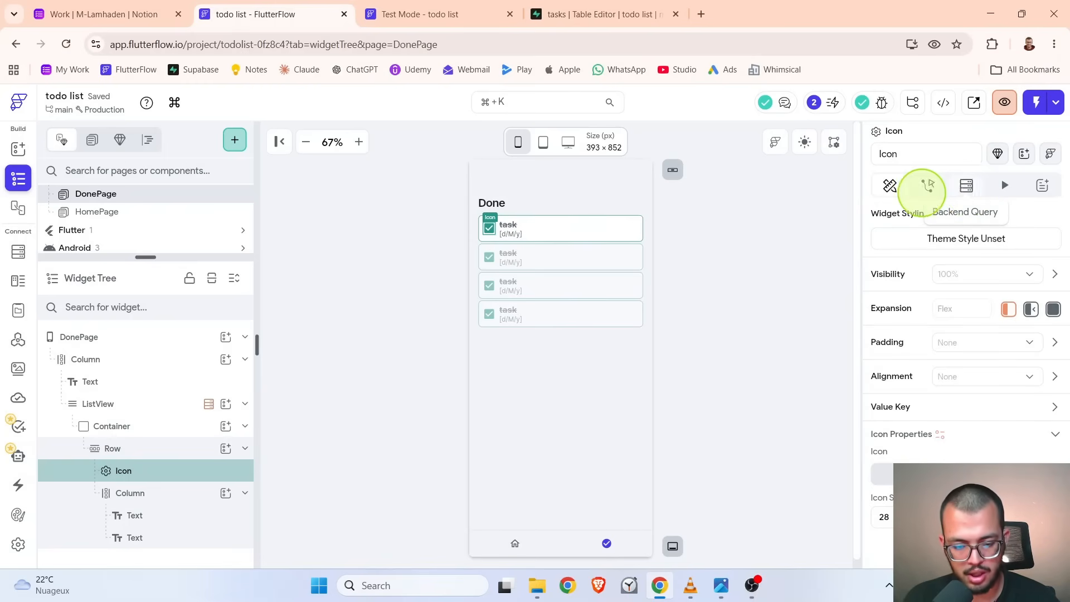
click(926, 185)
click(1032, 262)
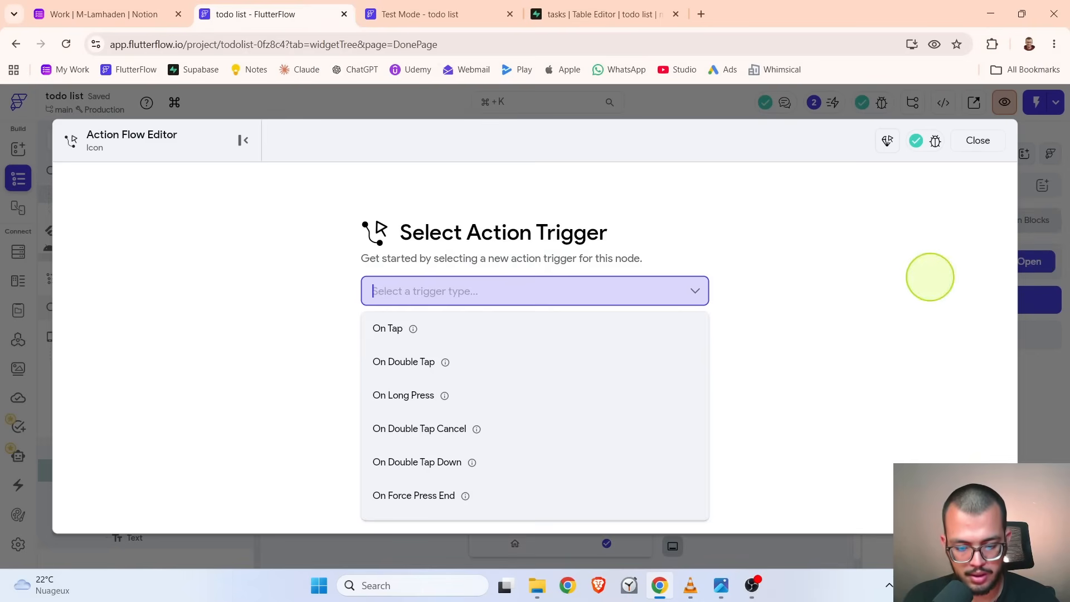
click(521, 327)
click(579, 410)
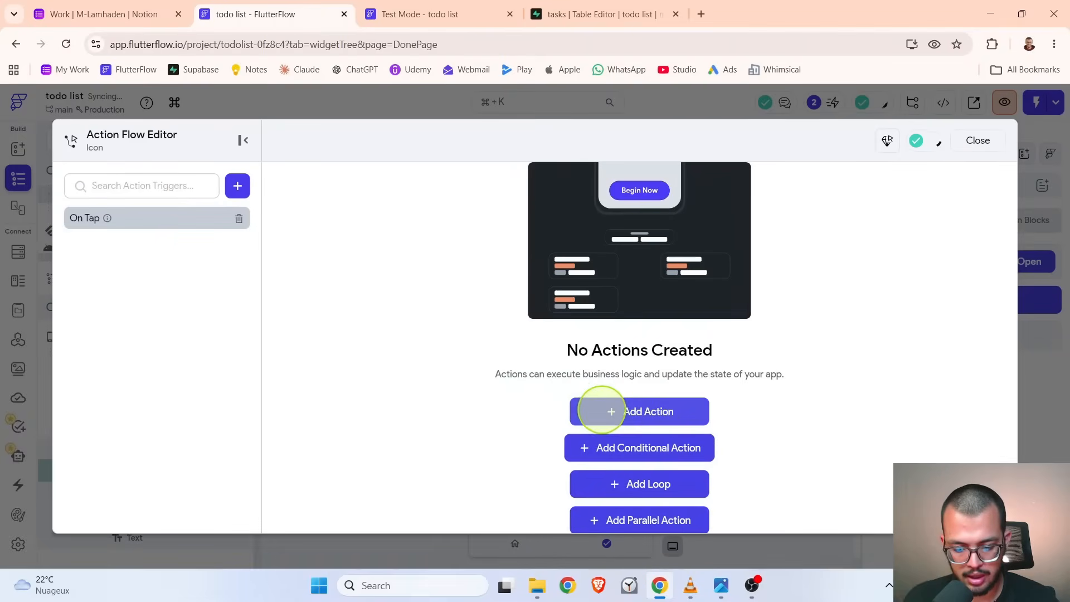
- Make the DonePage icon's action a Supabase Update Row(s) call on the tasks table
click(847, 263)
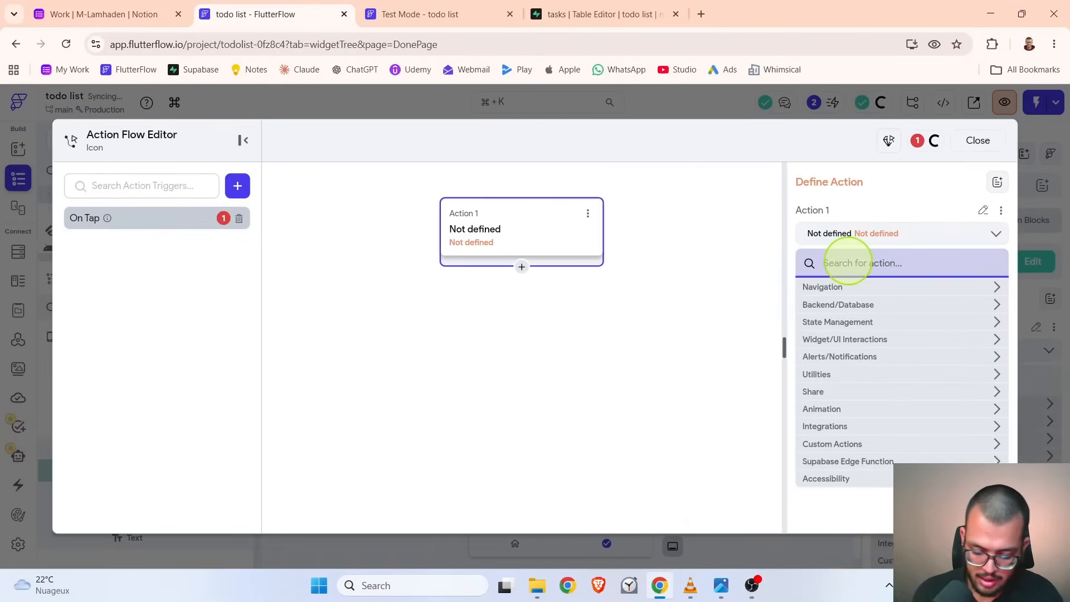
text(update)
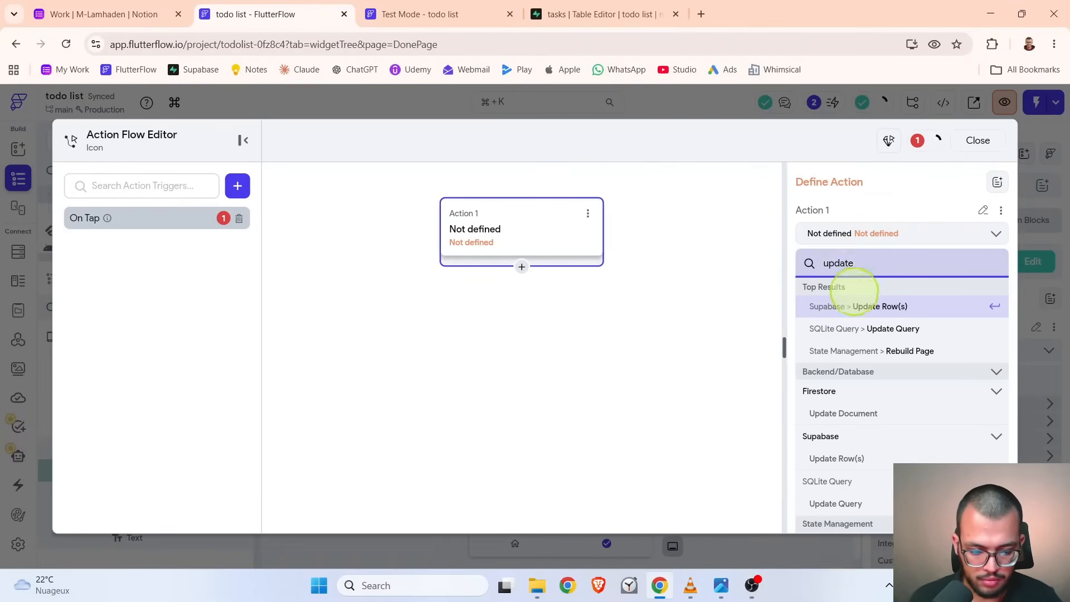
click(855, 306)
click(853, 313)
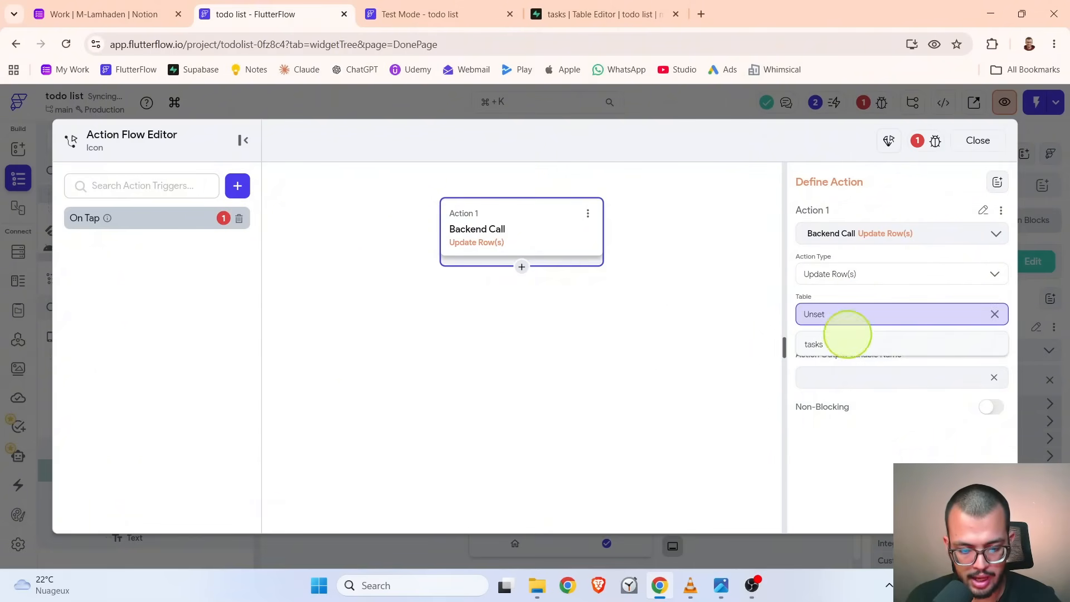
click(828, 348)
- Add a matching-rows filter to the DonePage update action where id is Equal To the tasks row's id
mouse_move(851, 369)
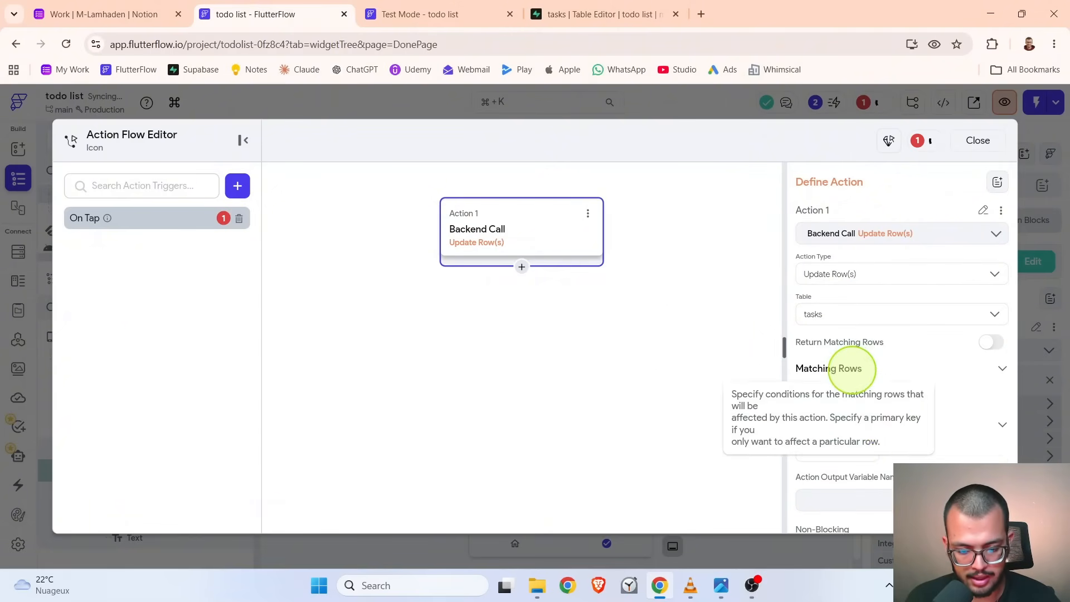
scroll(851, 369, down, 1)
click(847, 338)
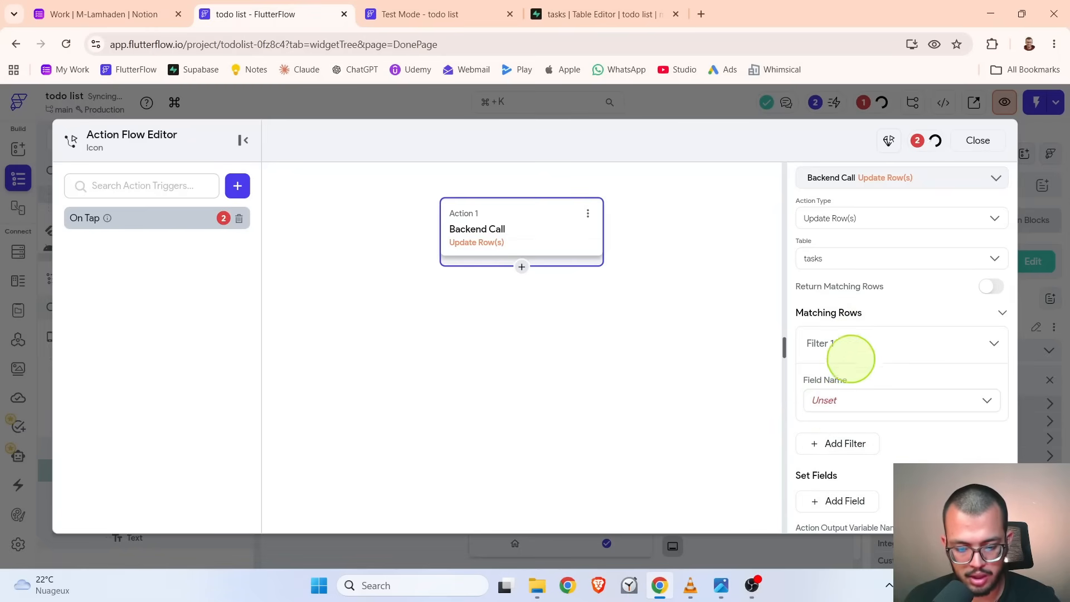
click(829, 401)
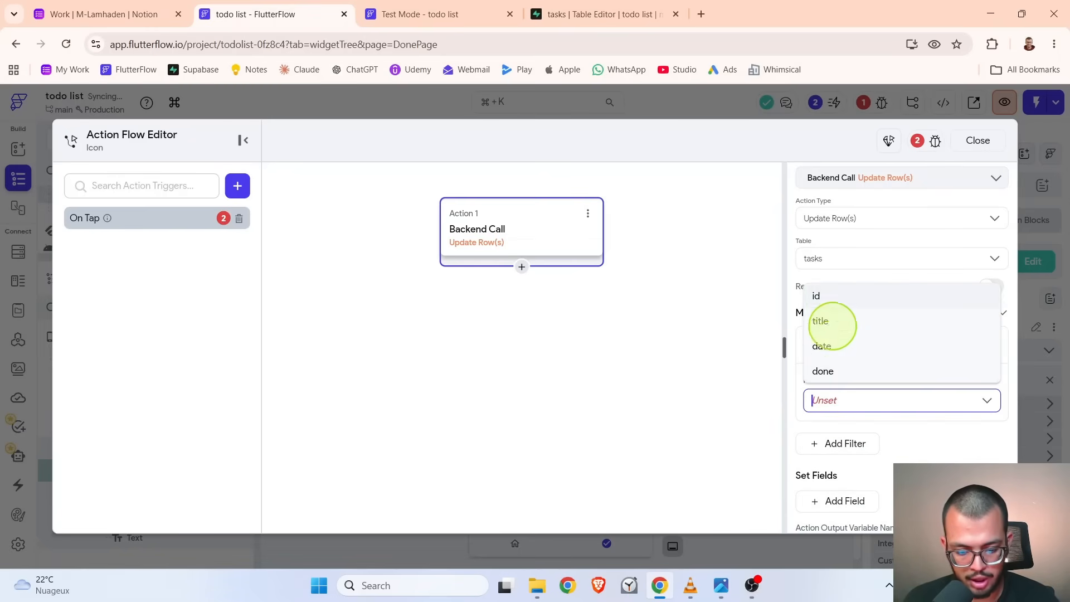
click(818, 297)
click(828, 405)
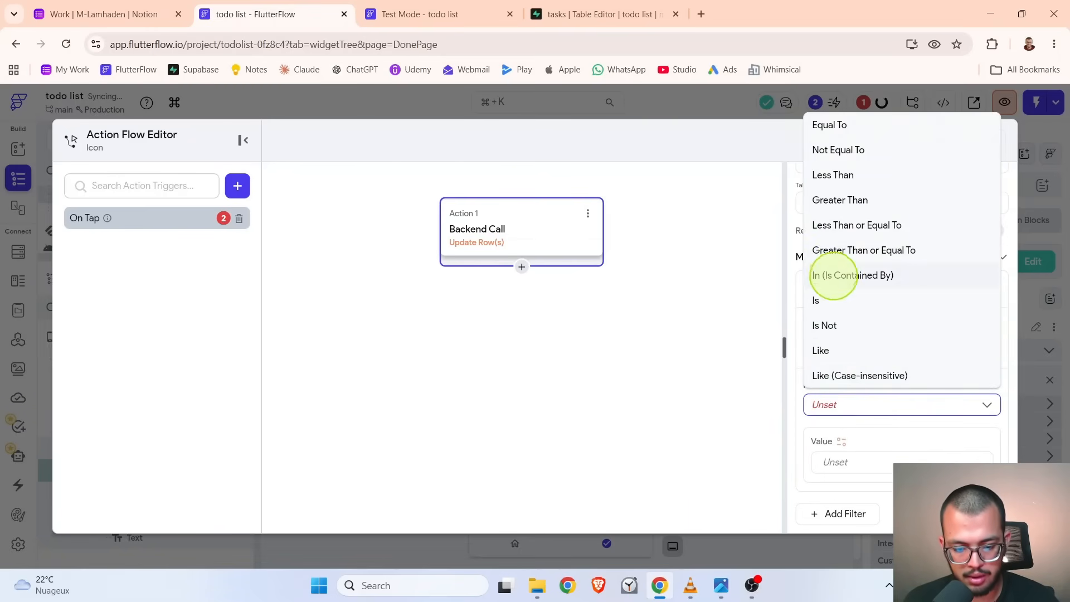
click(836, 126)
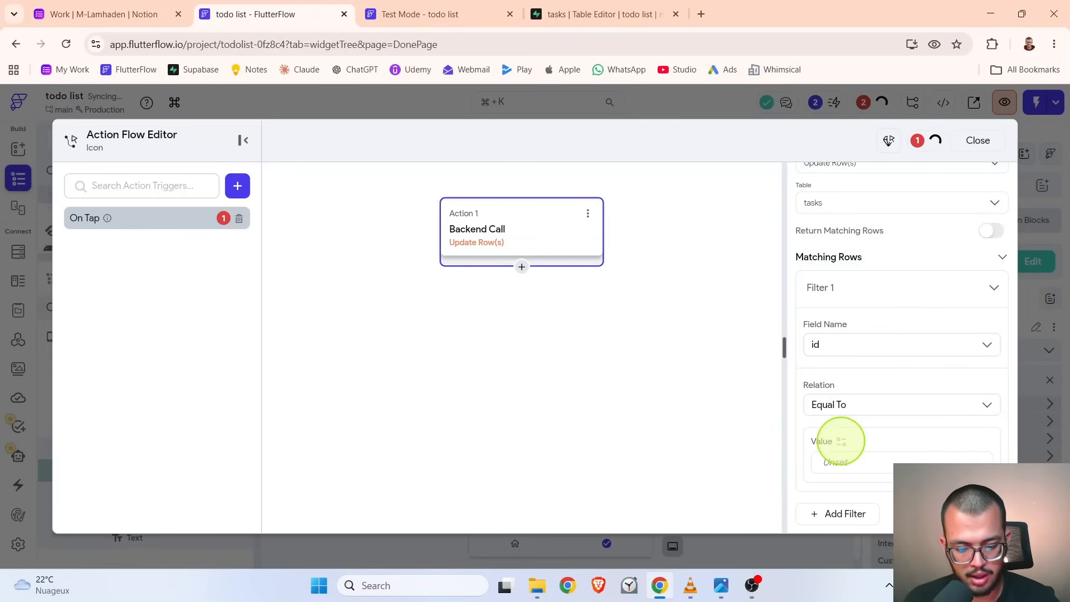
click(841, 442)
click(649, 370)
click(613, 413)
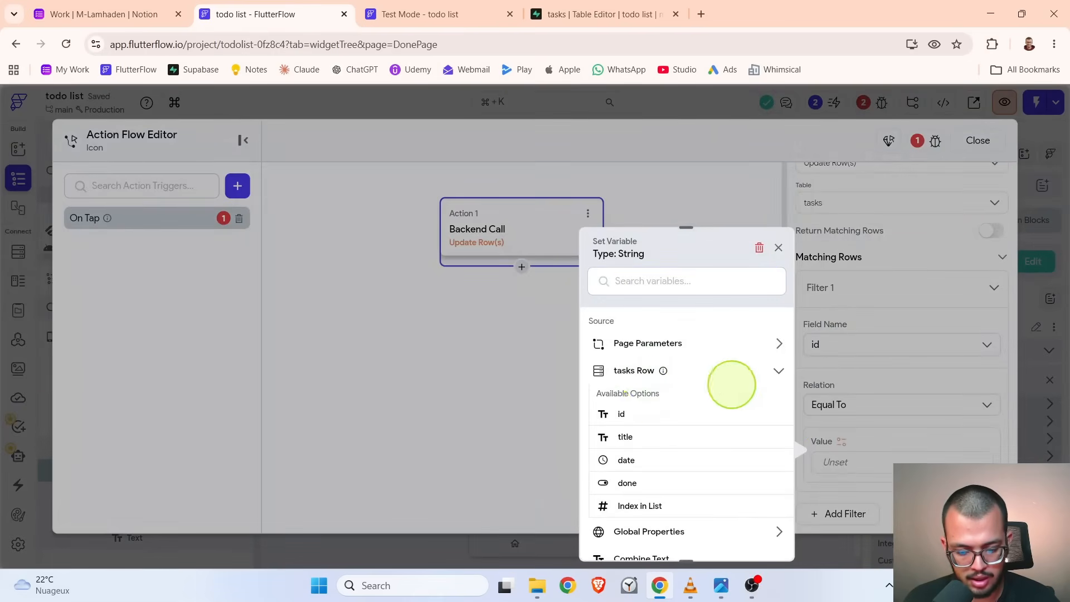
click(834, 286)
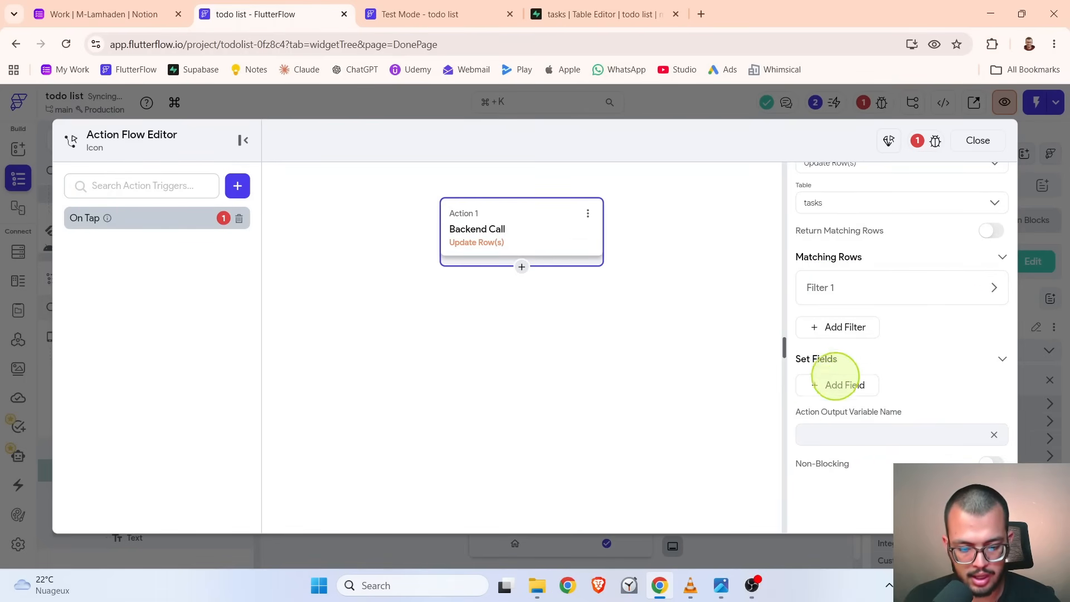
- Add the done field with the value False to the DonePage update action and close the action flow
click(837, 384)
click(830, 397)
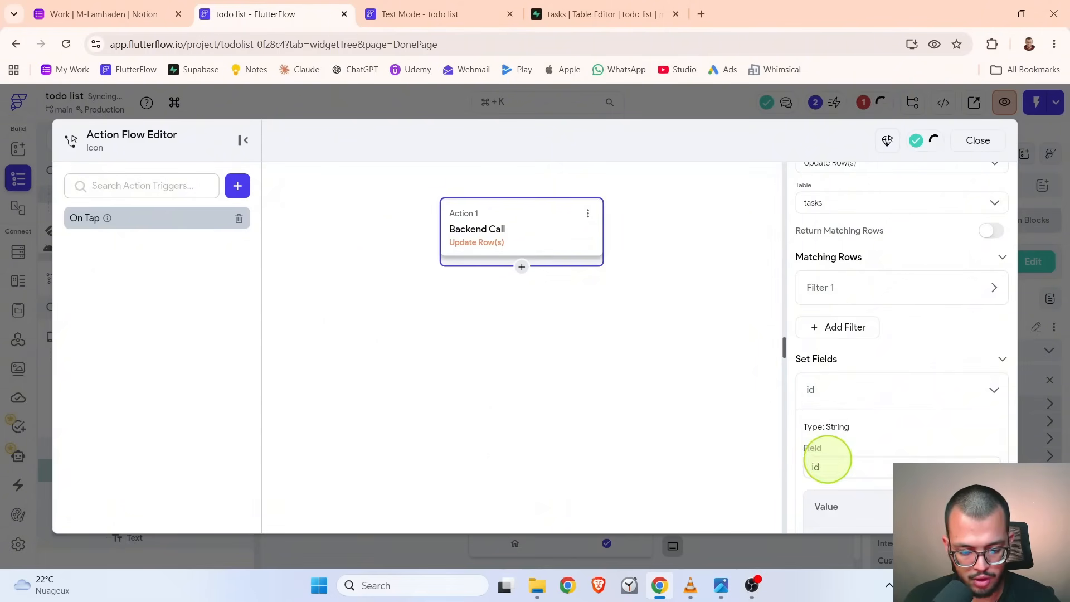
click(836, 465)
click(824, 436)
scroll(828, 373, down, 4)
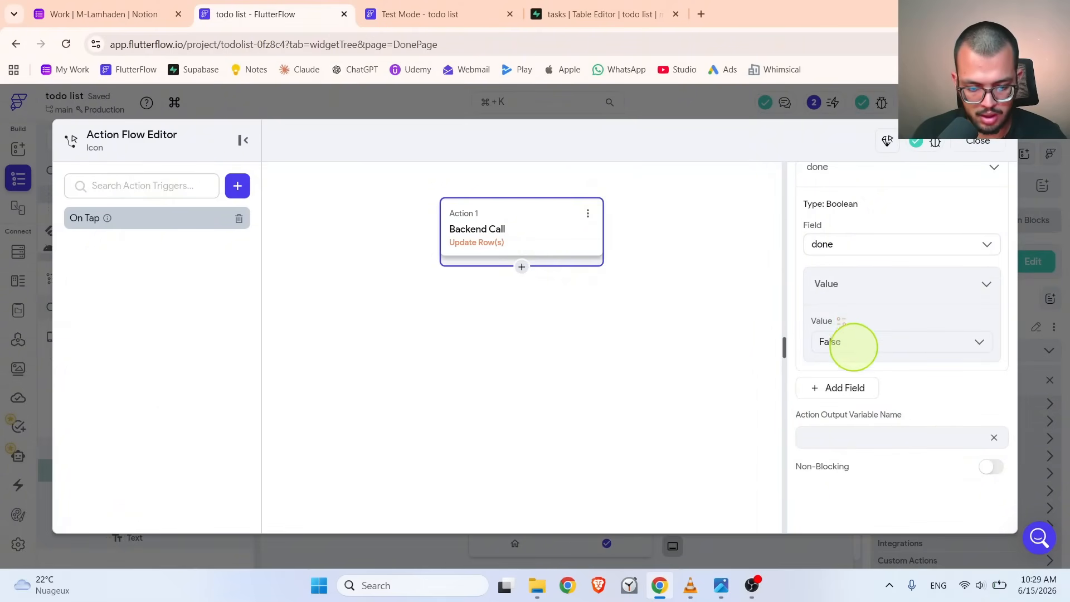
scroll(869, 309, up, 2)
click(838, 278)
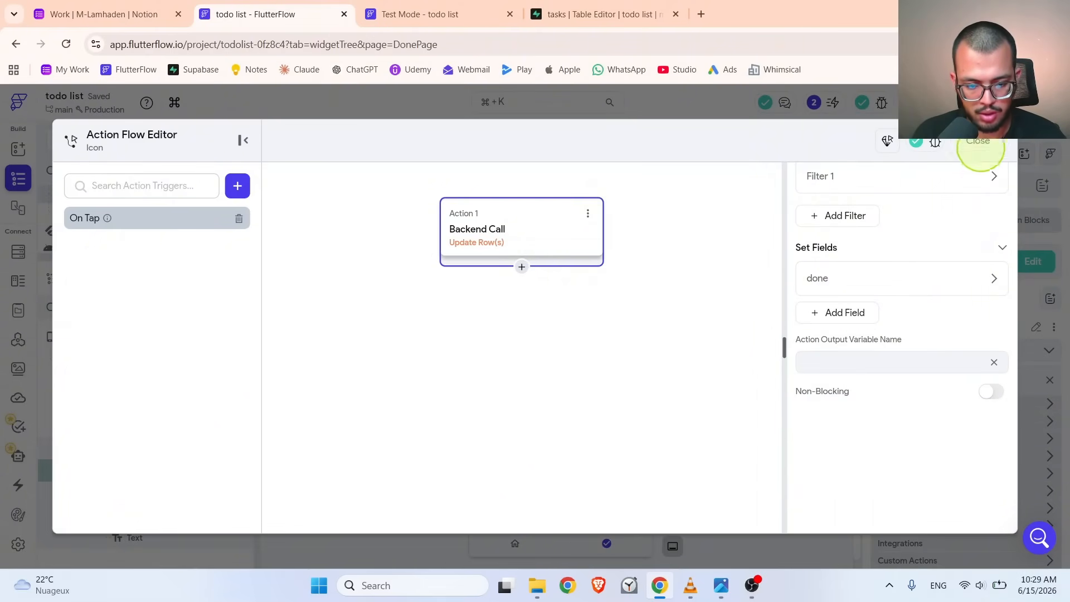
click(978, 141)
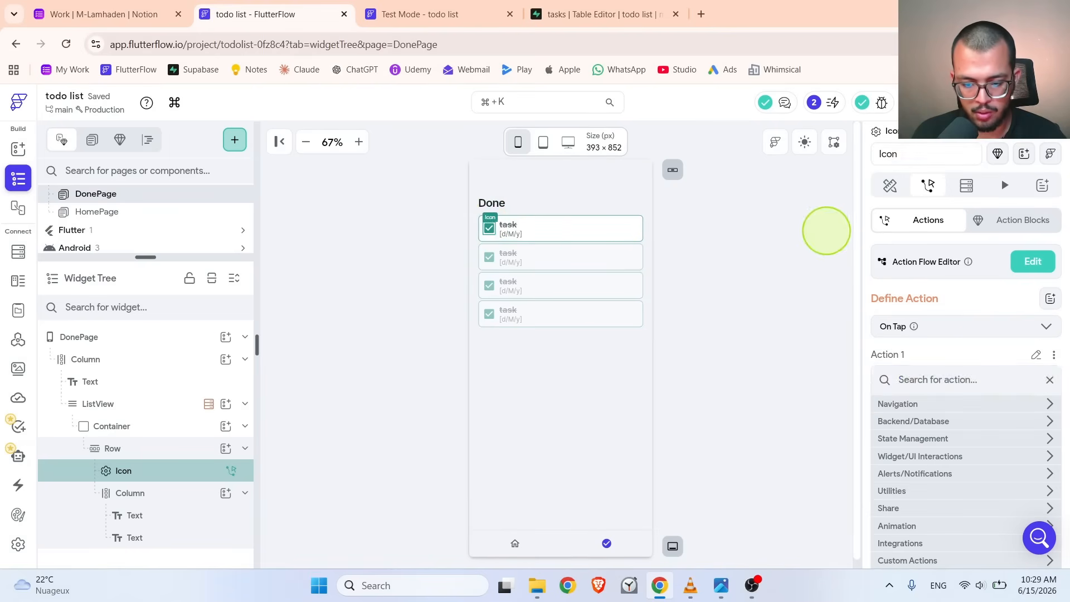
click(826, 229)
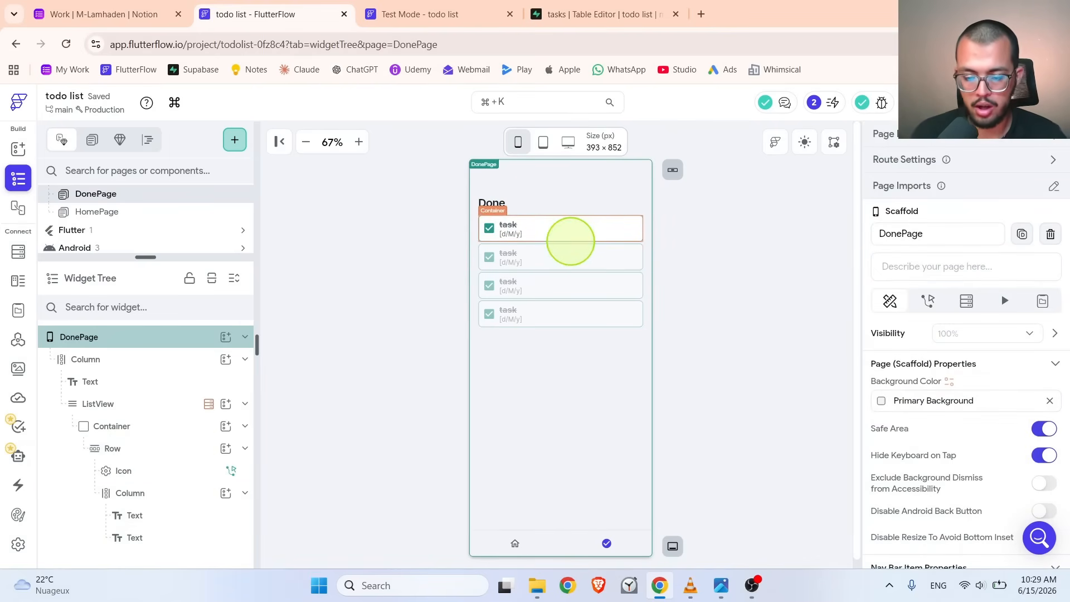
click(602, 10)
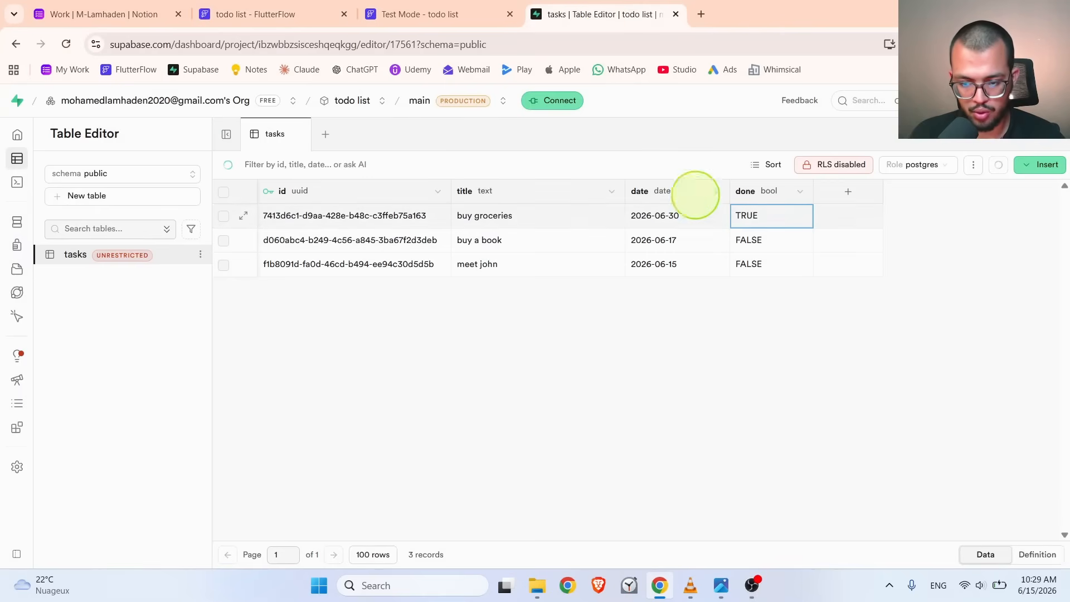
click(443, 14)
click(334, 15)
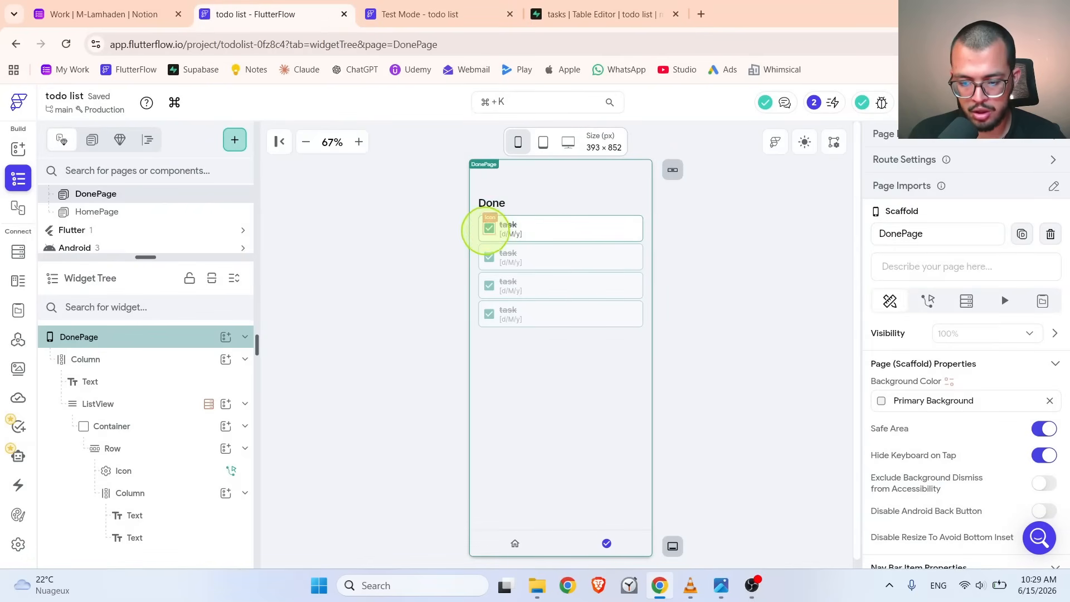
- Reopen the DonePage checkbox icon's action flow and check the value its update action sets for done
click(490, 227)
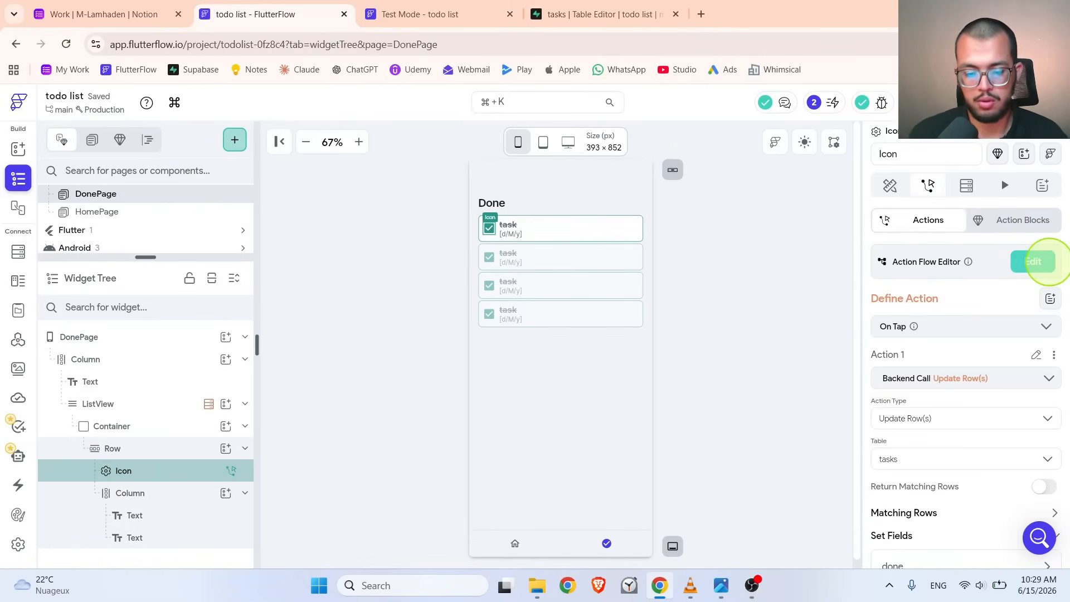
click(1034, 262)
click(841, 419)
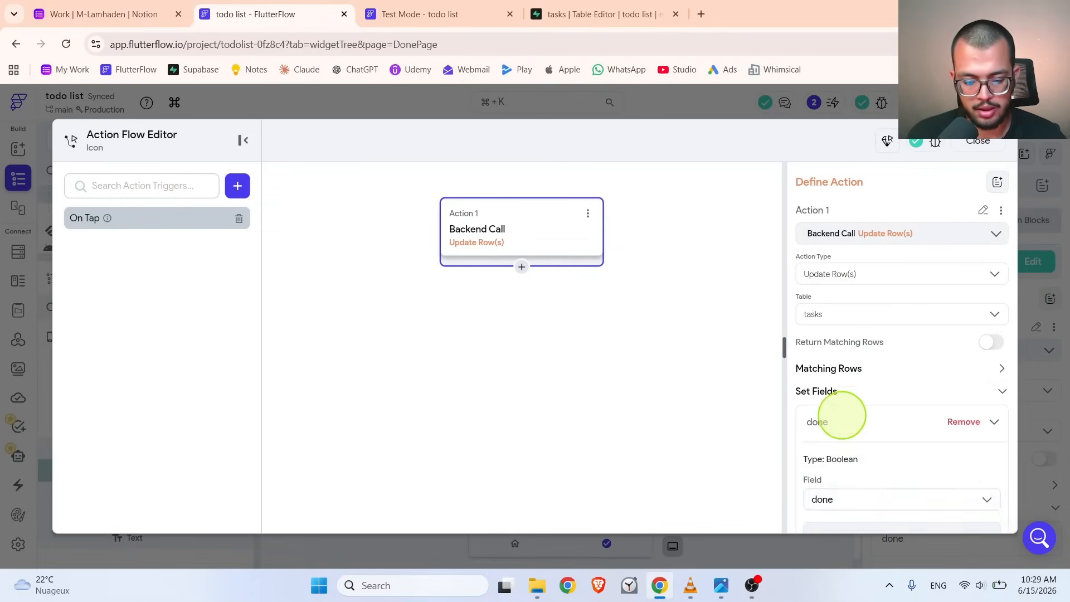
scroll(842, 415, down, 3)
click(988, 141)
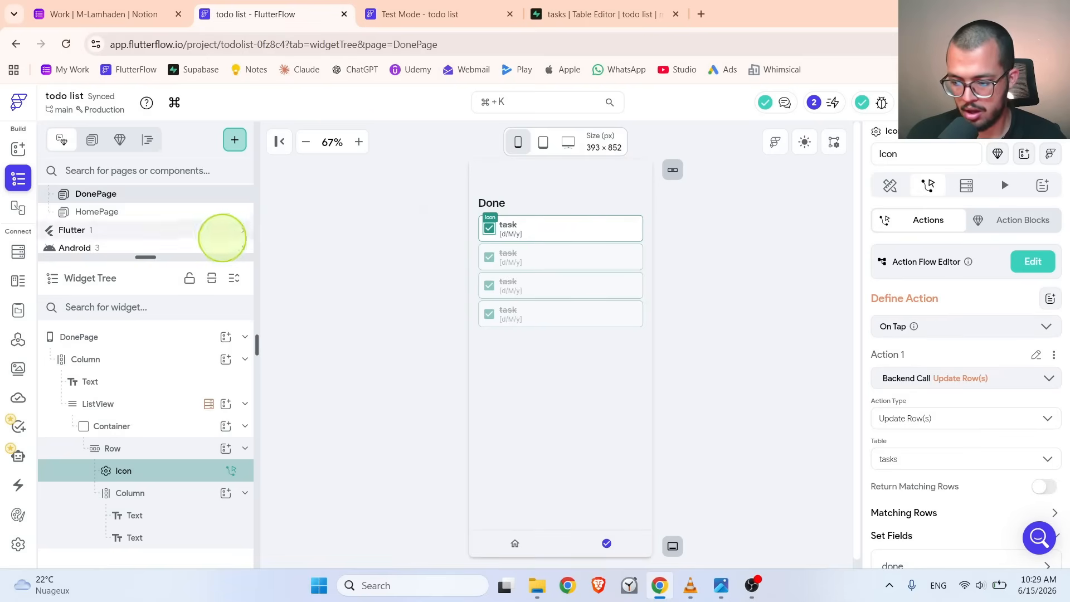
- On HomePage, check the value the checkbox icon's update action sets for the done field
click(97, 210)
click(478, 237)
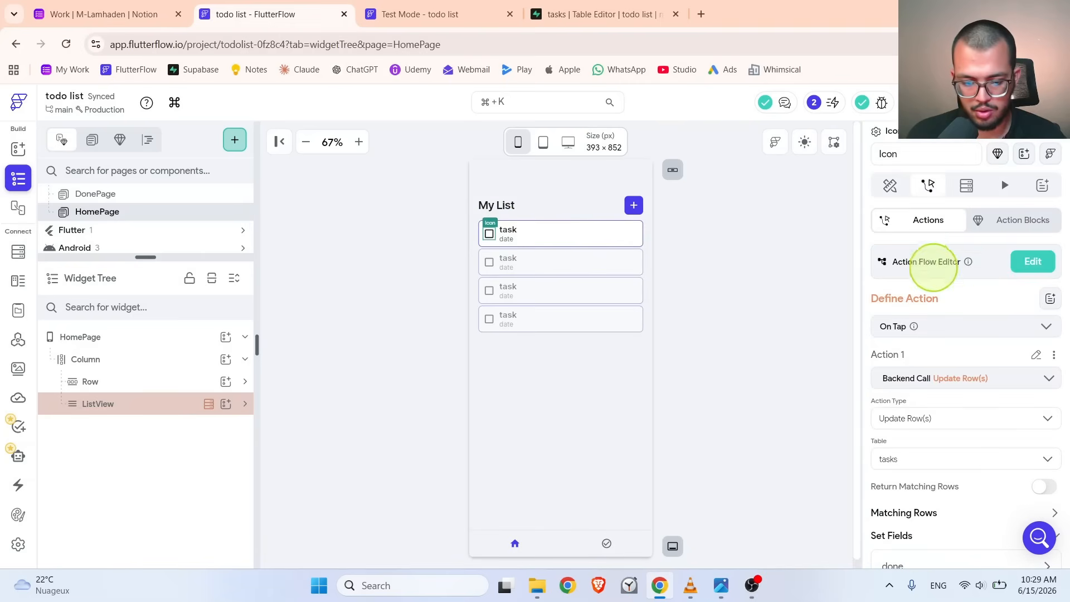
scroll(964, 334, down, 3)
click(892, 399)
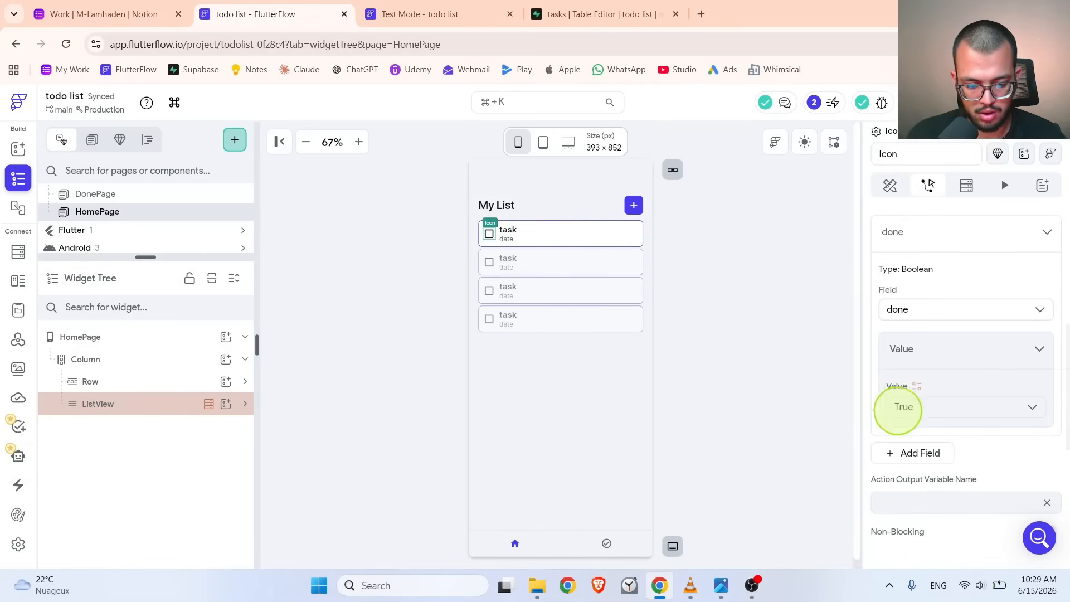
scroll(886, 357, down, 2)
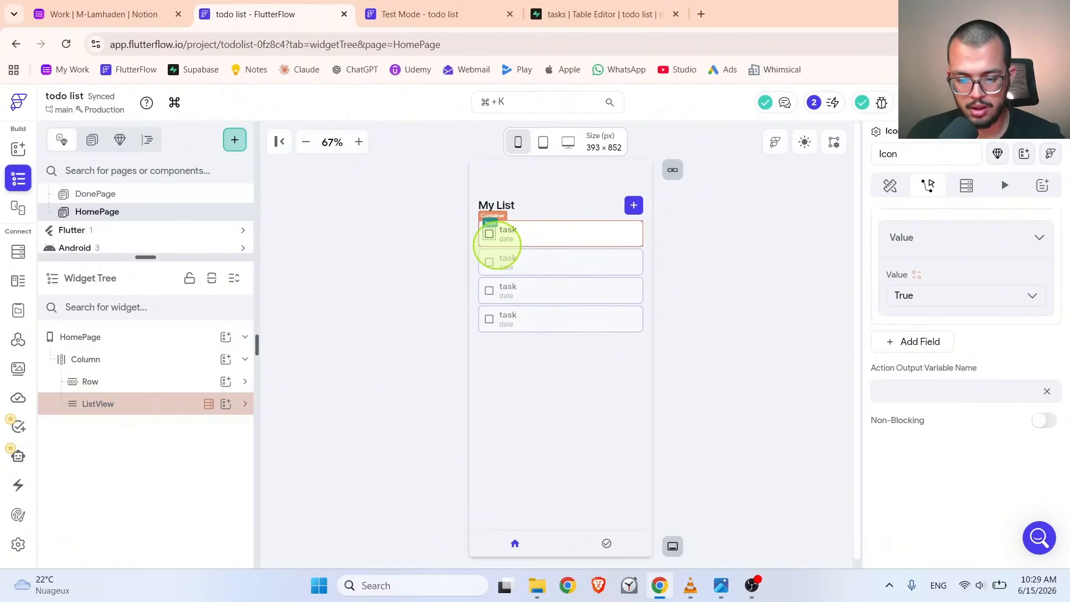
- Review the Supabase tasks table, then in test mode mark the 15/6/2026 task as done and open the Done page
click(476, 10)
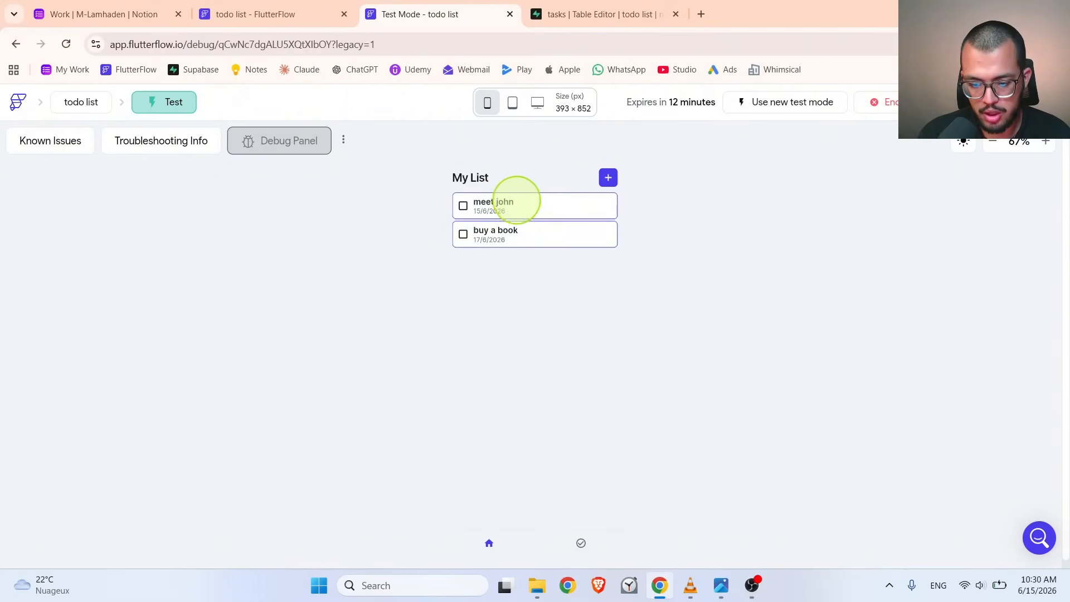
click(607, 13)
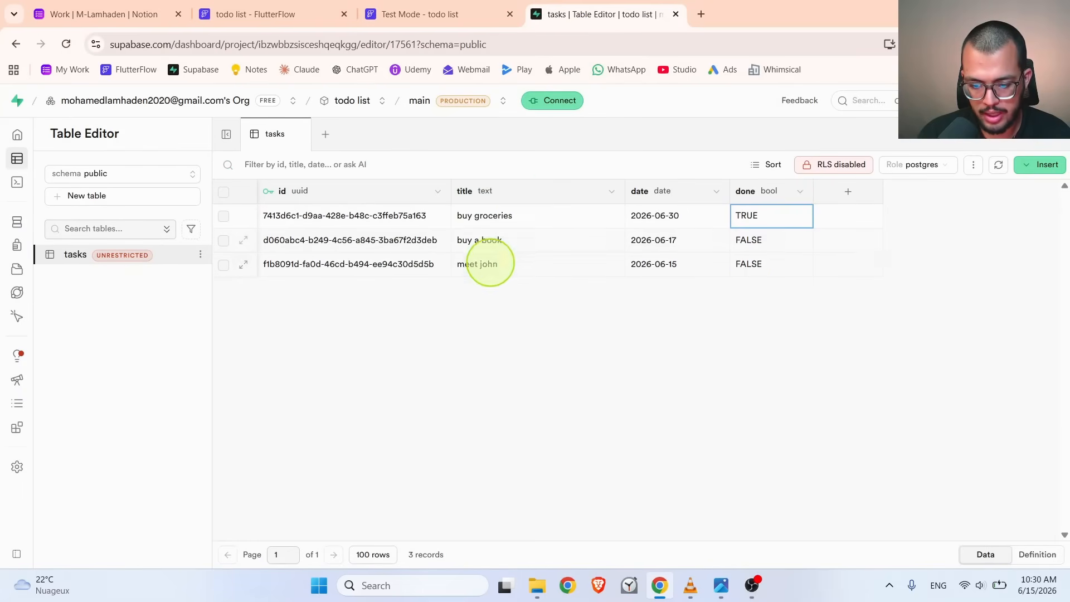
click(440, 13)
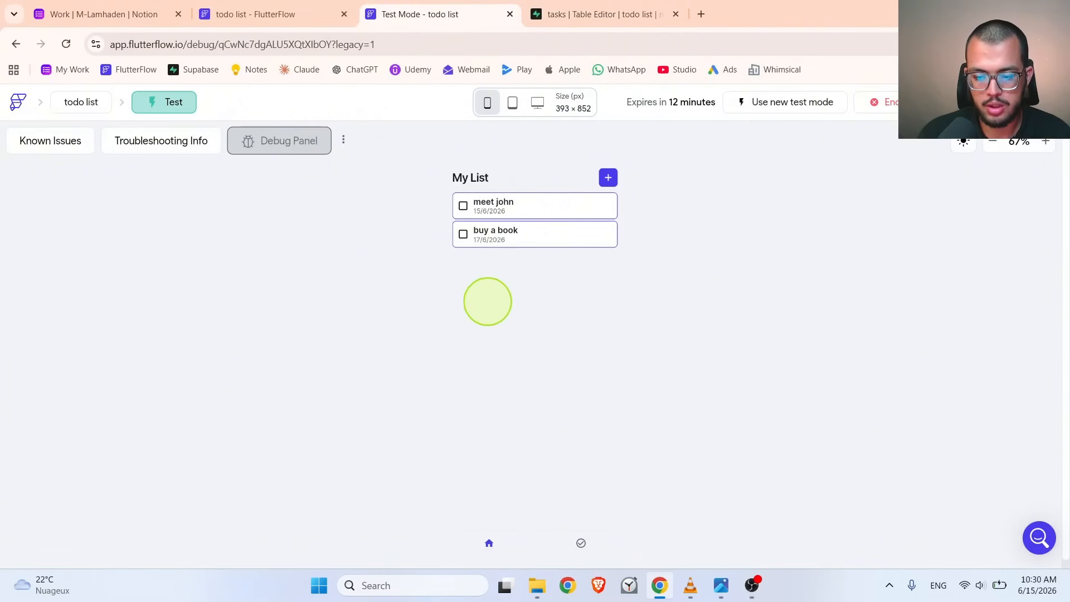
click(463, 205)
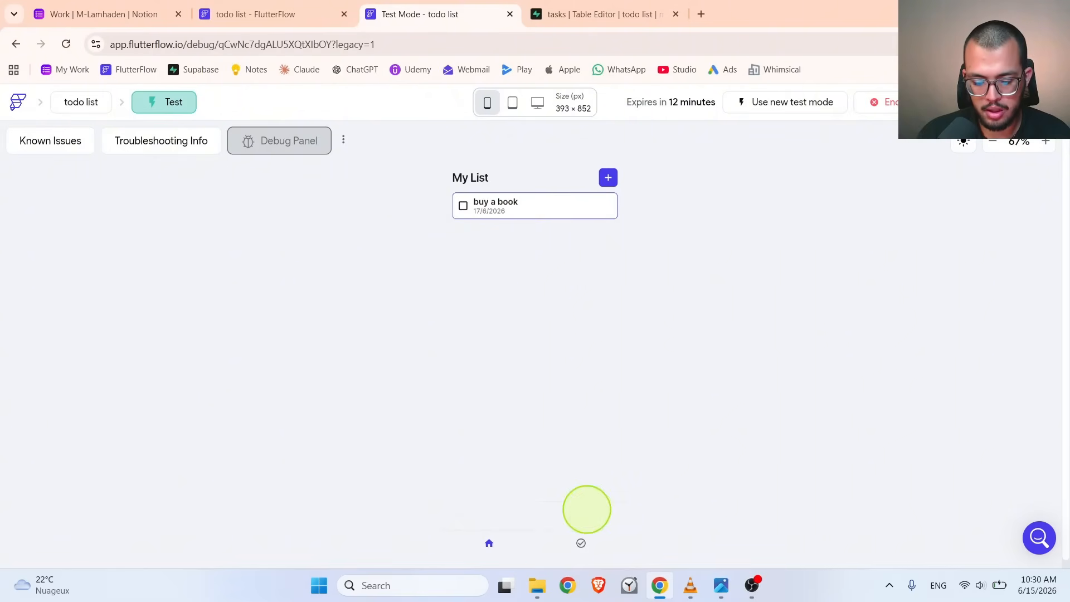
click(581, 542)
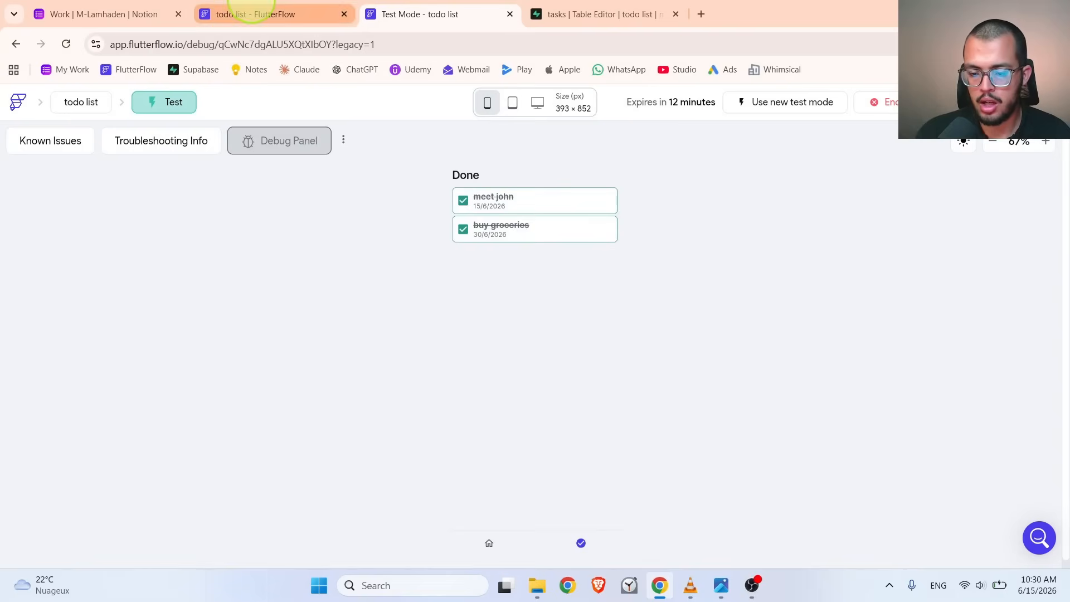
- Unmark the 15/6/2026 task on the test app's Done page and check both the My List and Done pages
click(245, 12)
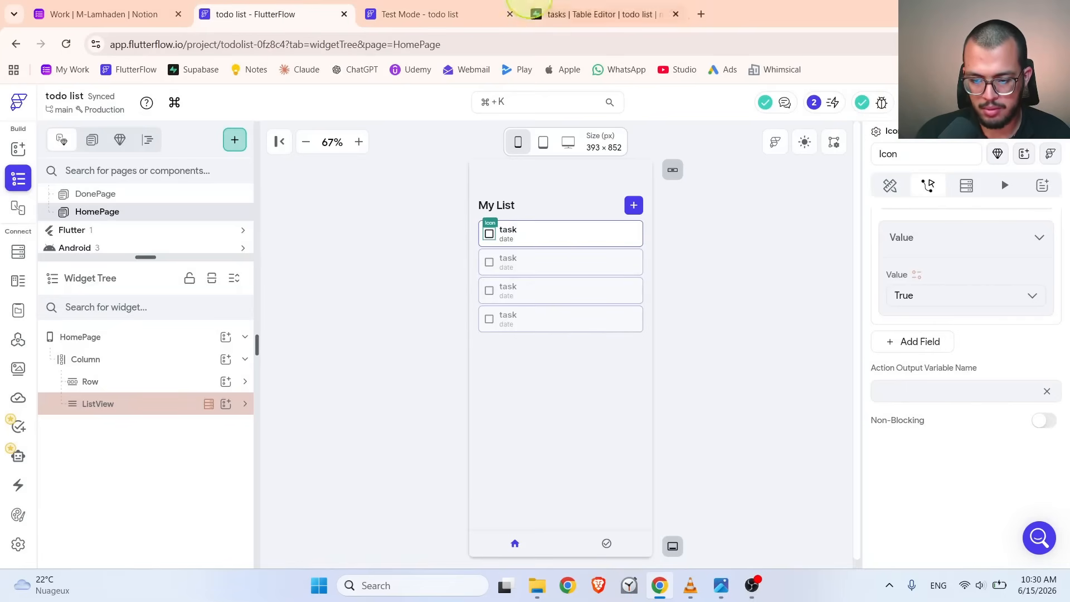
click(498, 12)
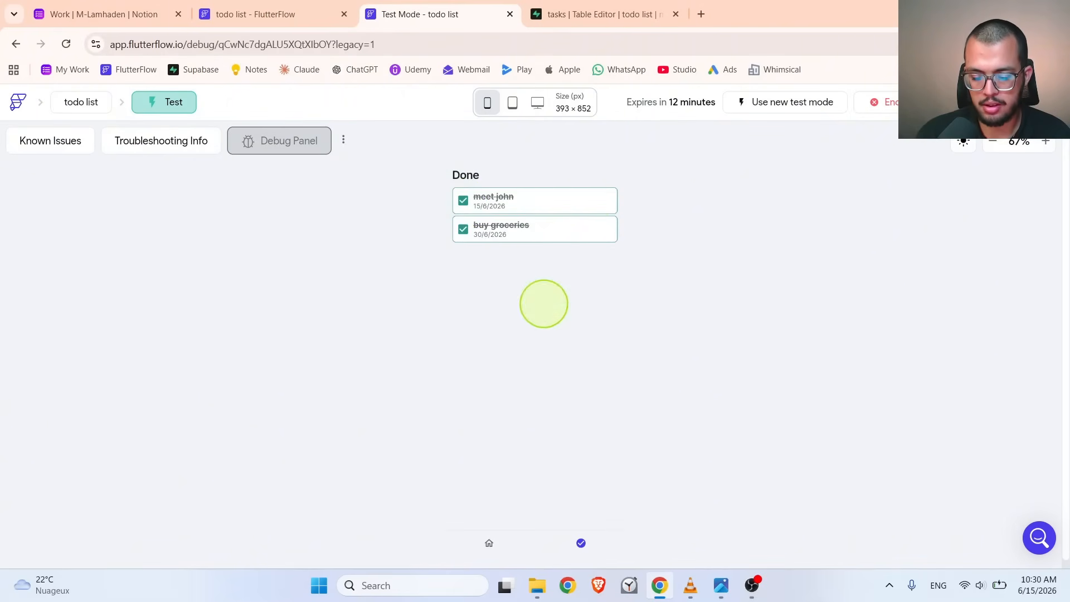
click(490, 545)
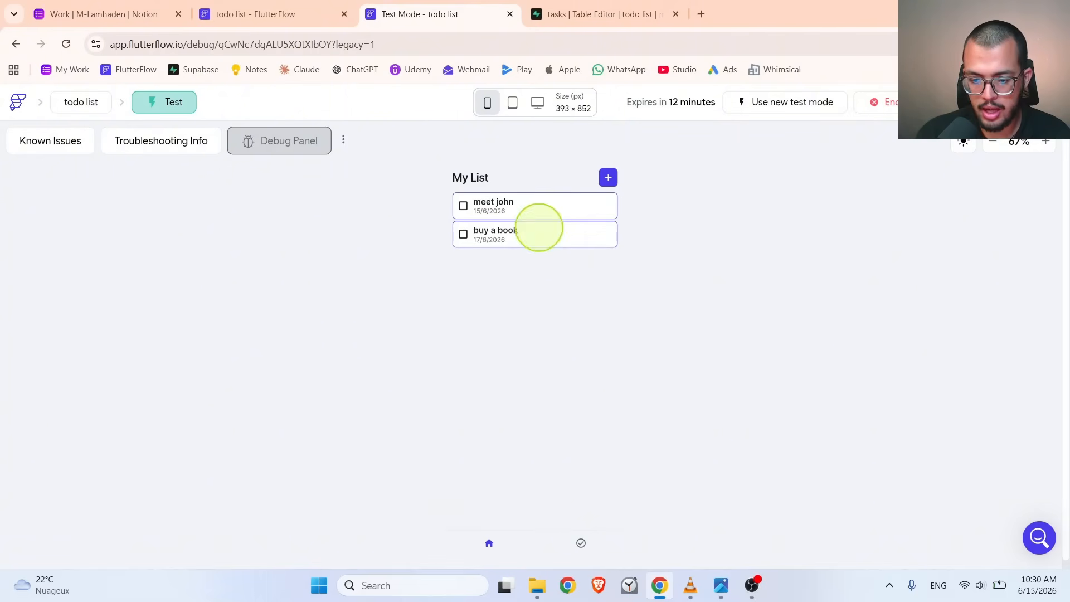
click(580, 543)
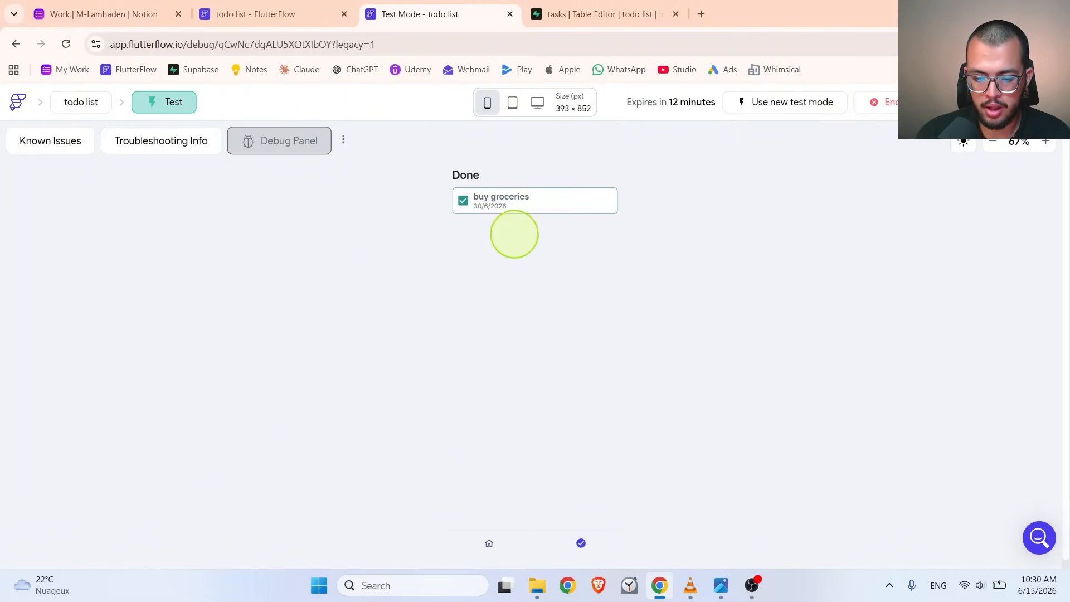
- In FlutterFlow, add a Rebuild Page action after the update action of the HomePage checkbox icon and close the action flow
click(299, 12)
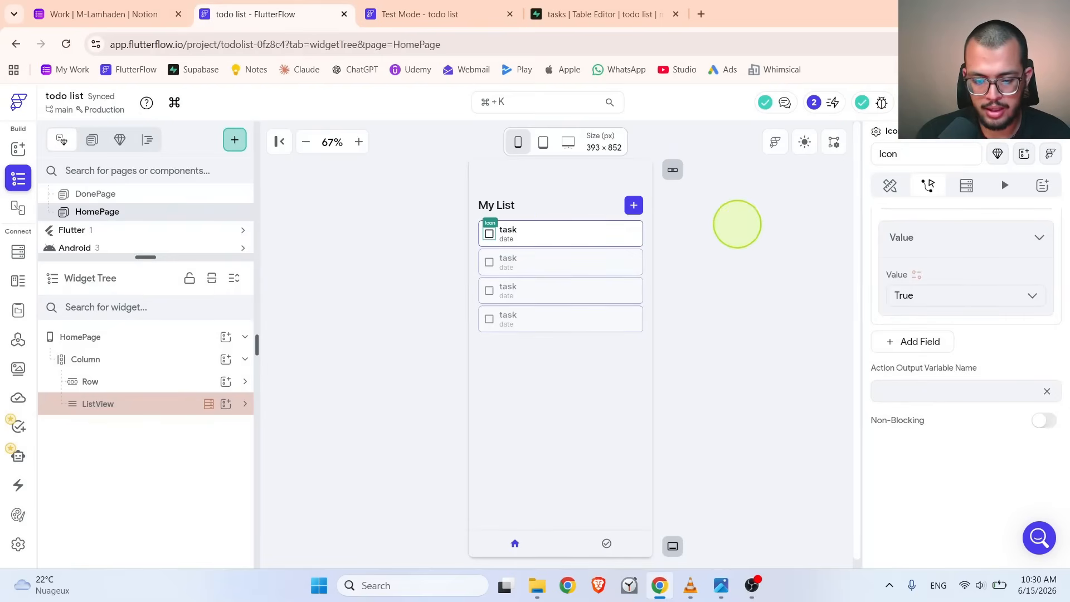
scroll(947, 284, up, 5)
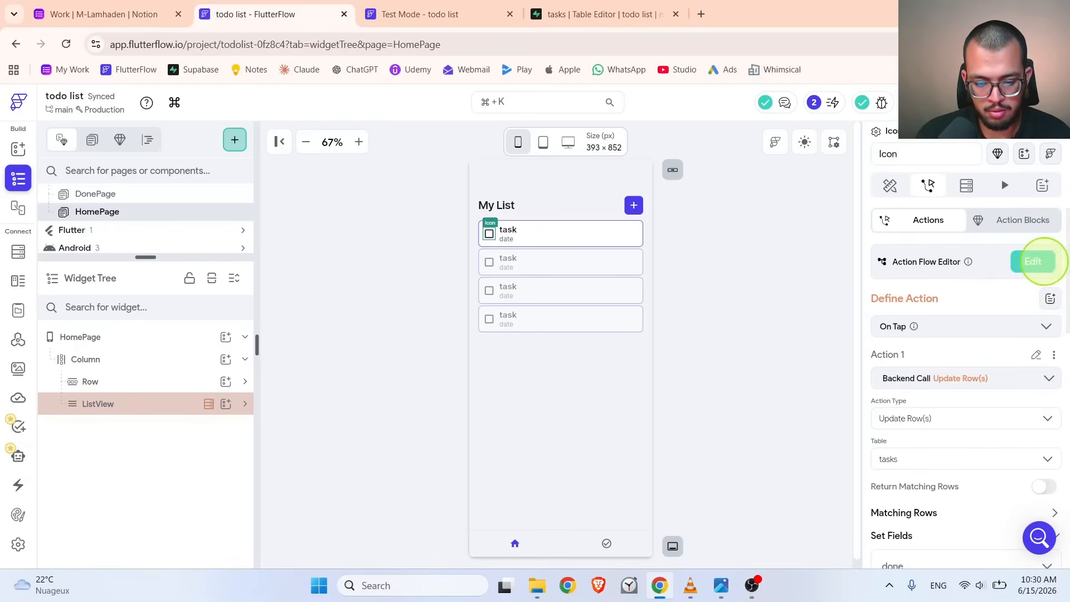
click(1031, 262)
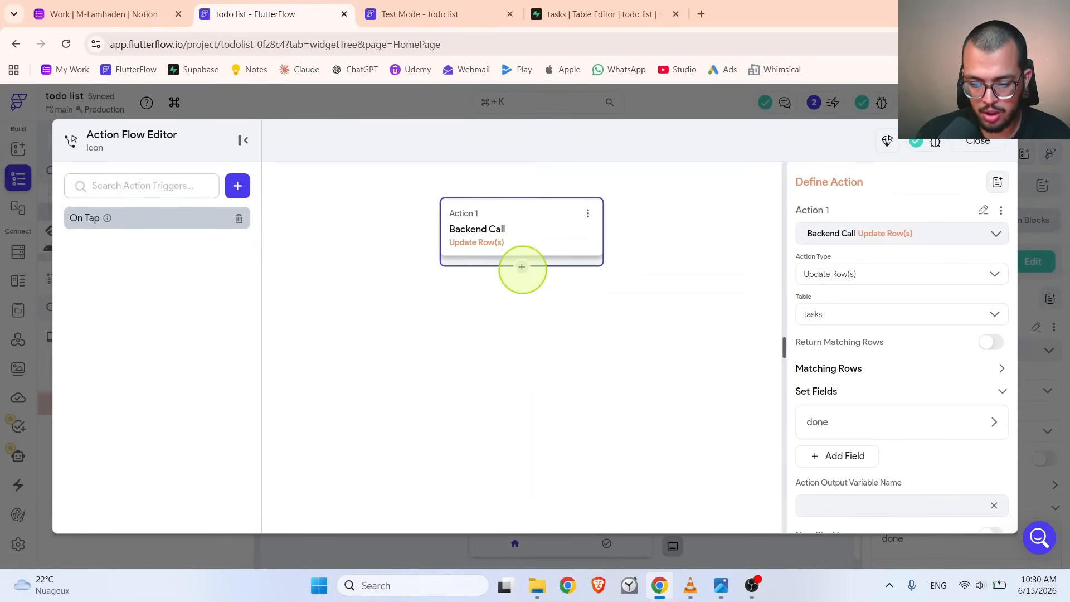
click(521, 267)
click(507, 290)
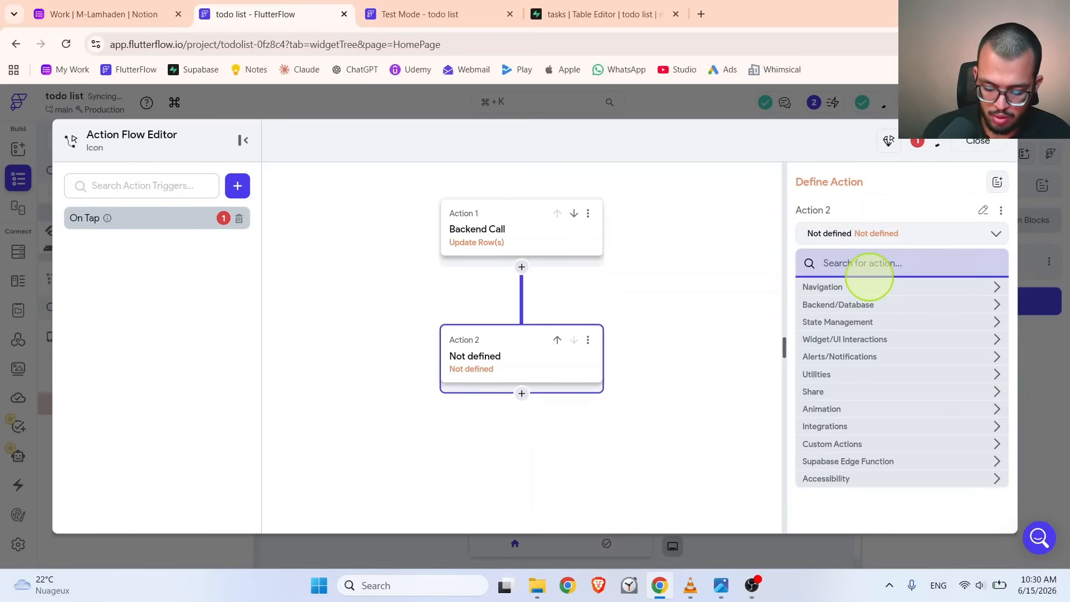
text(rebuil)
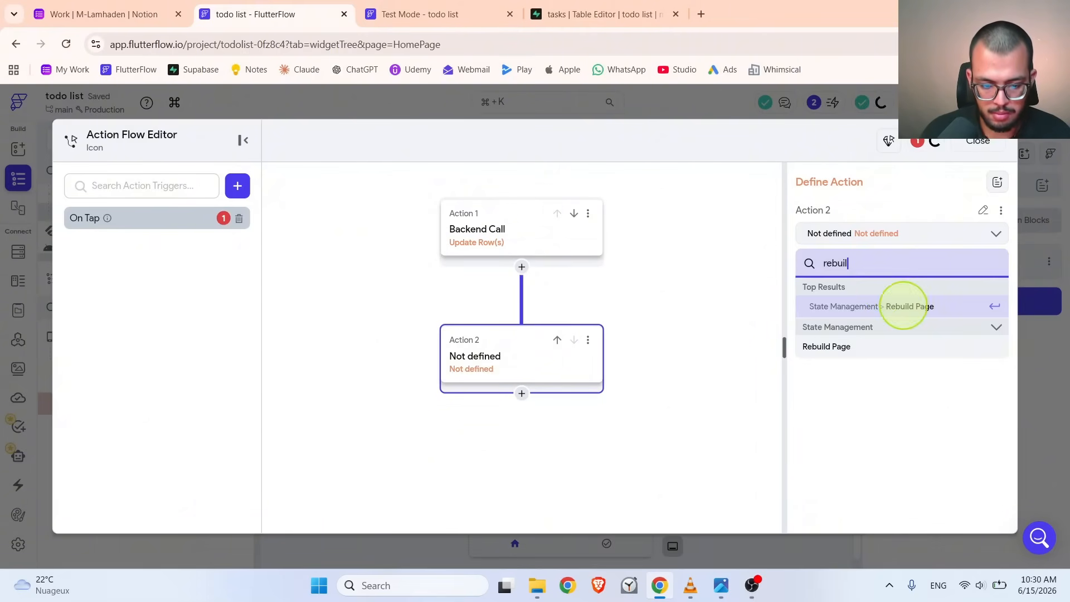
click(903, 305)
click(978, 141)
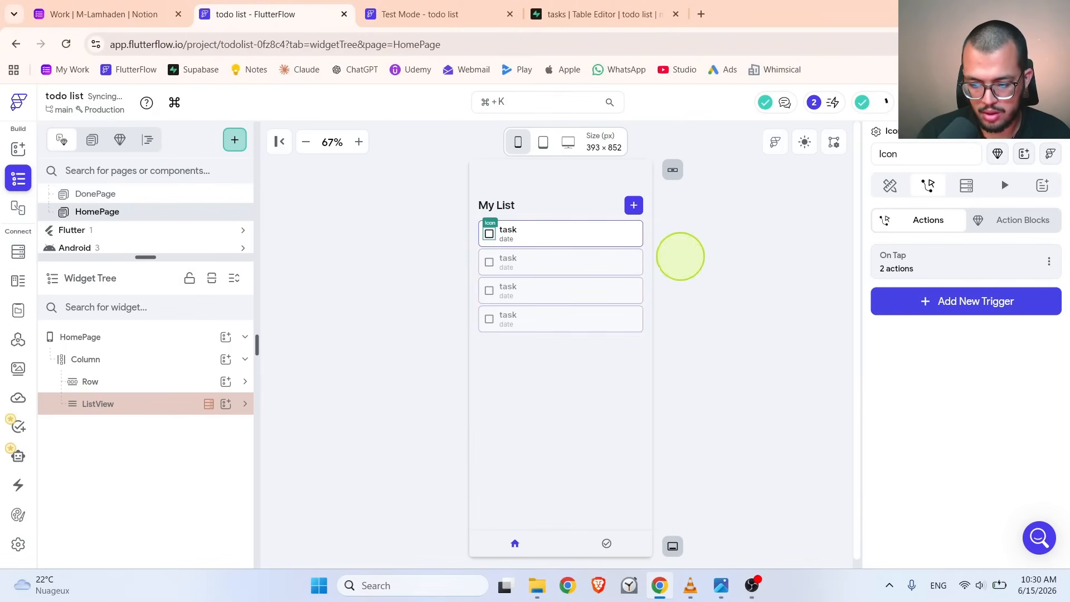
- Add a Rebuild Page action after the update action of the DonePage checkbox icon and close the action flow
click(145, 194)
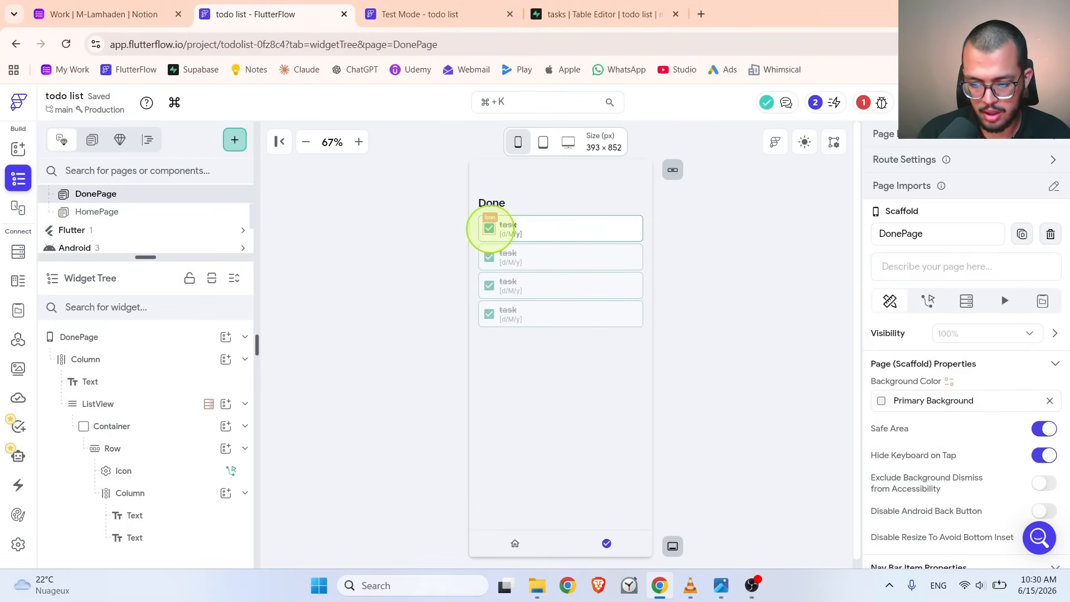
click(490, 228)
click(1032, 260)
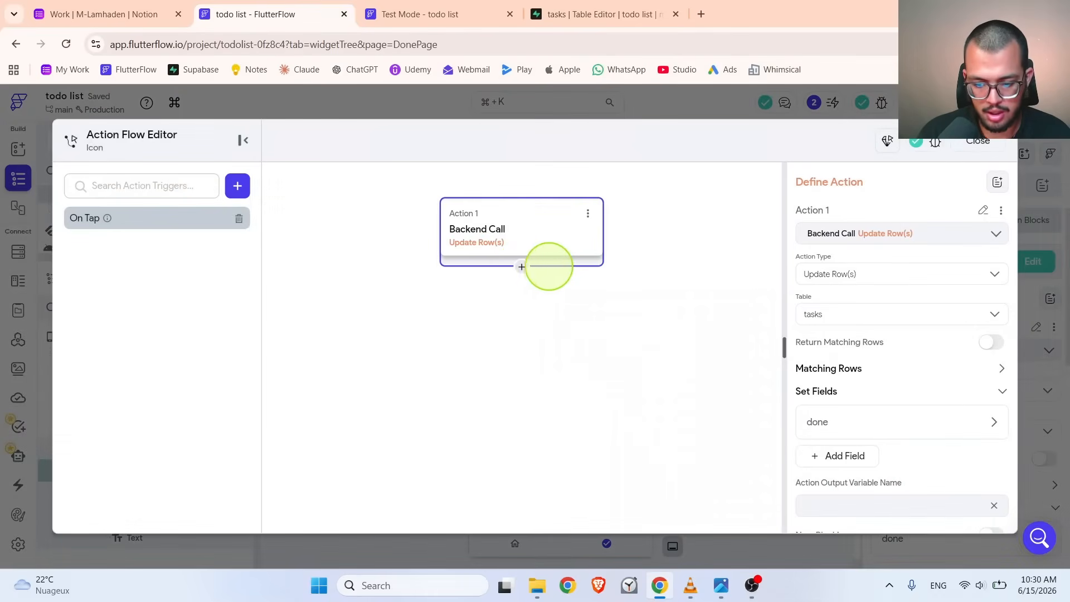
click(522, 266)
click(518, 289)
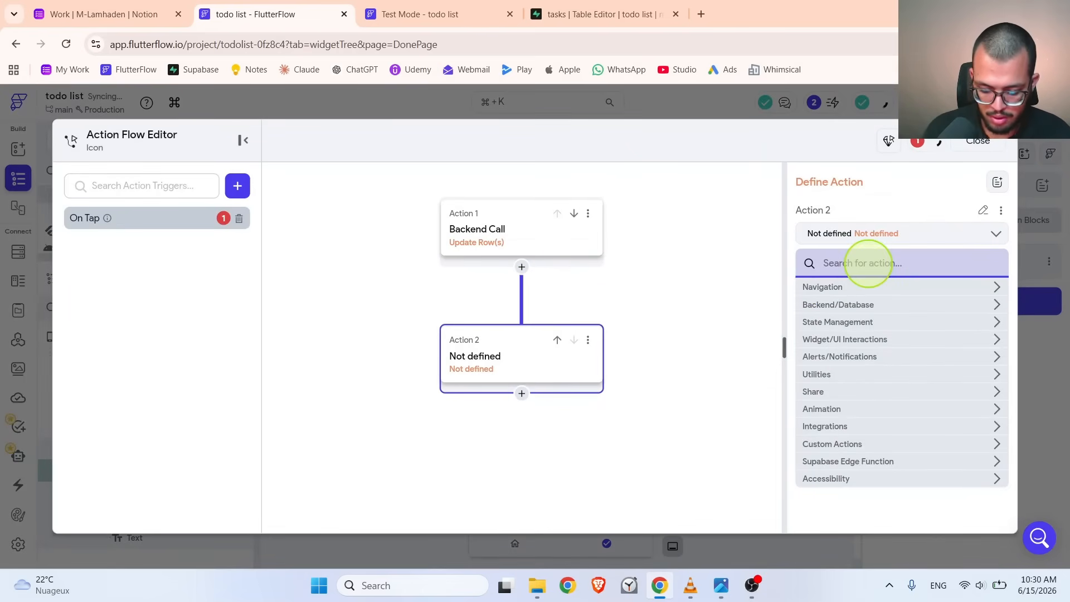
text(reb)
click(869, 306)
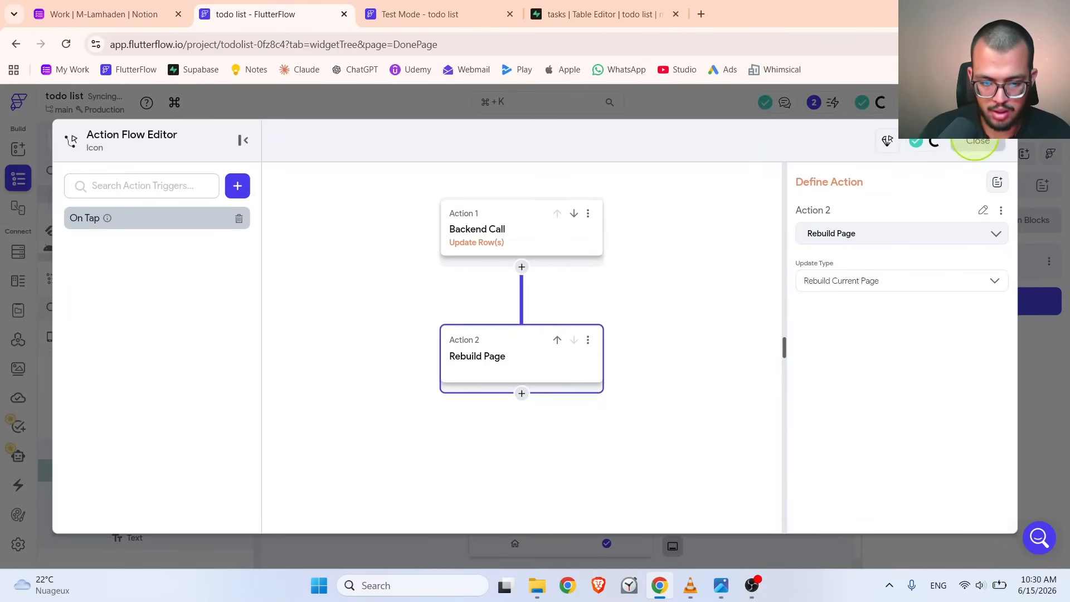
click(976, 142)
- In test mode, mark the "buy groceries" task as done, check the Done page, and return to My List
click(419, 14)
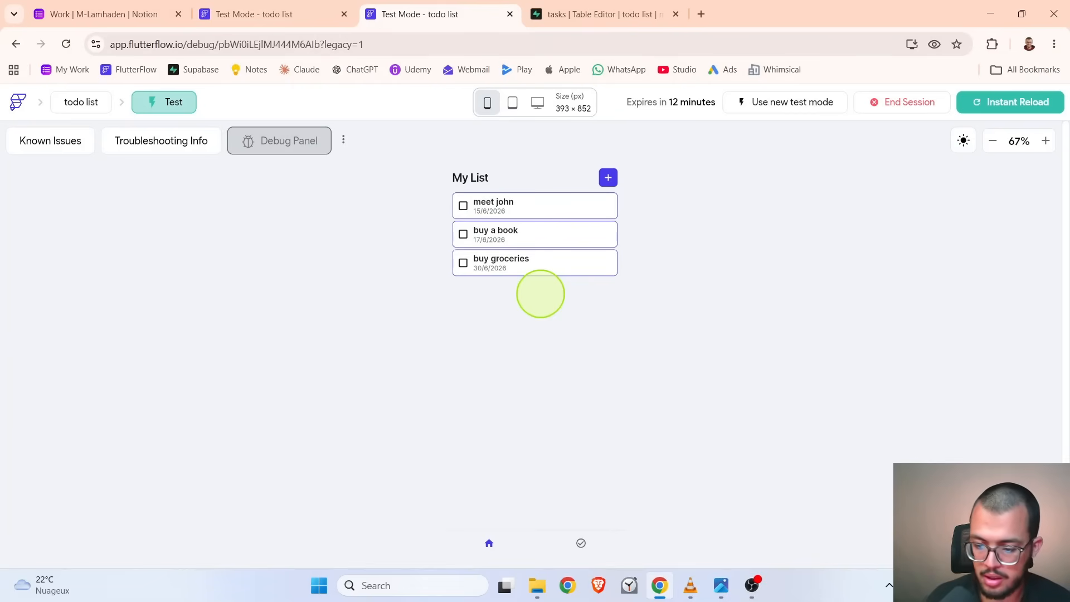
click(462, 262)
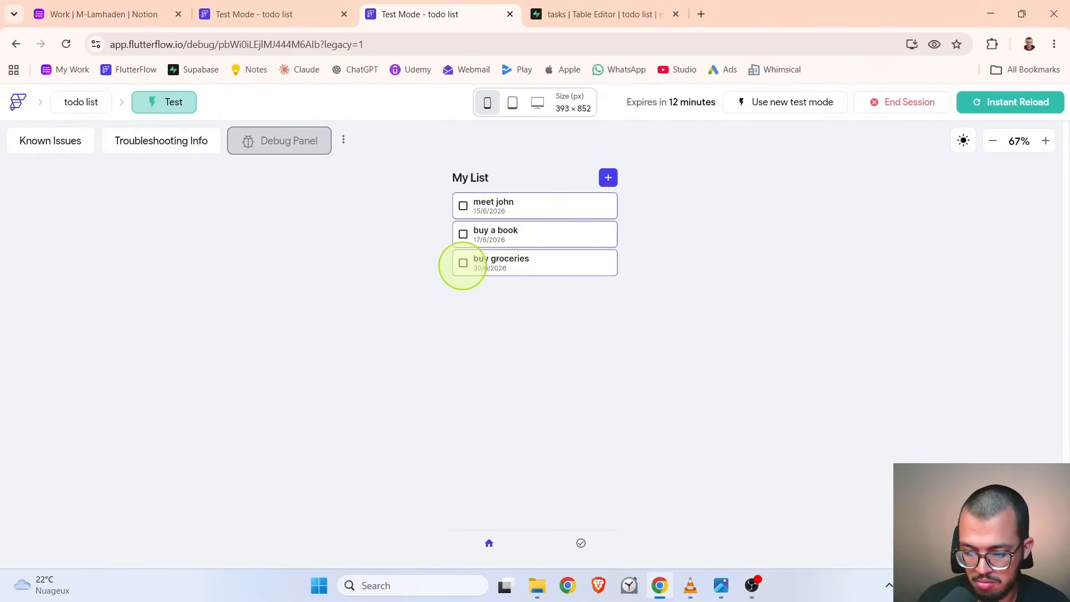
click(580, 542)
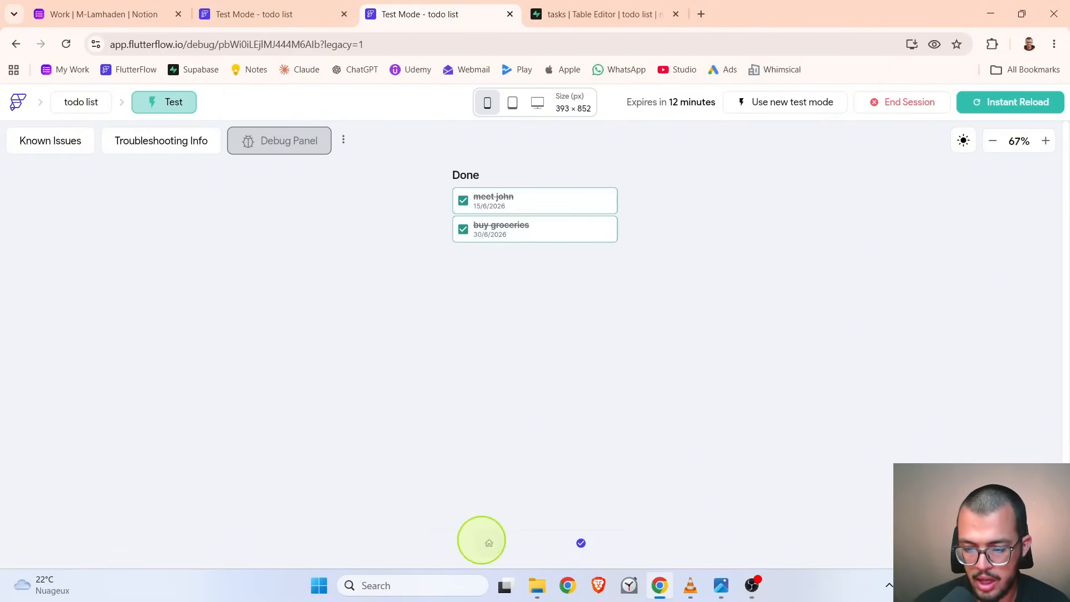
click(482, 539)
- Enable Single Time Query in the Supabase query of the HomePage ListView and confirm the query
click(273, 14)
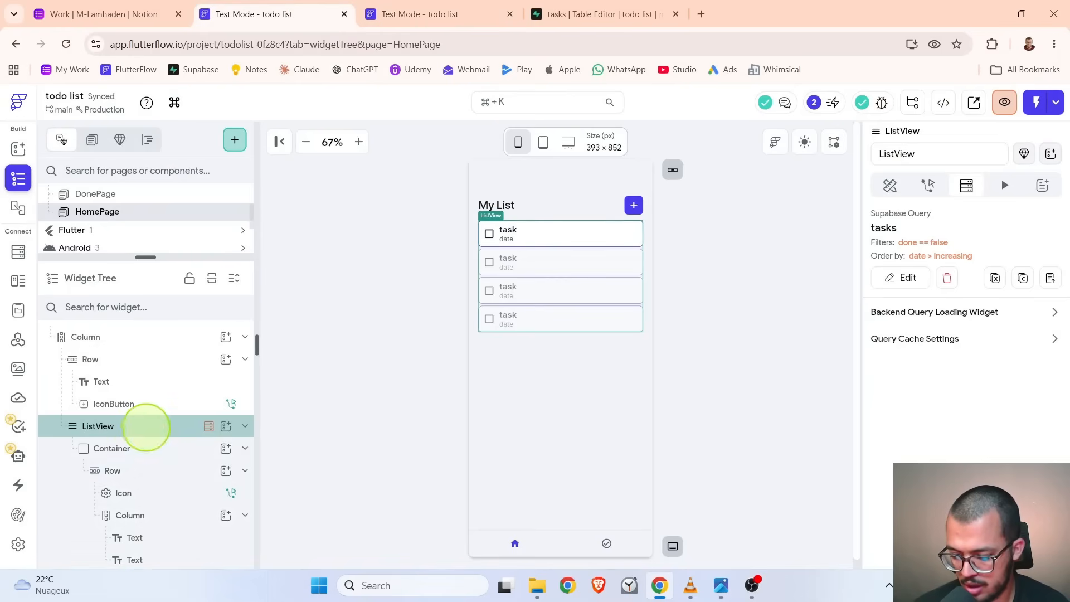
click(146, 425)
click(155, 446)
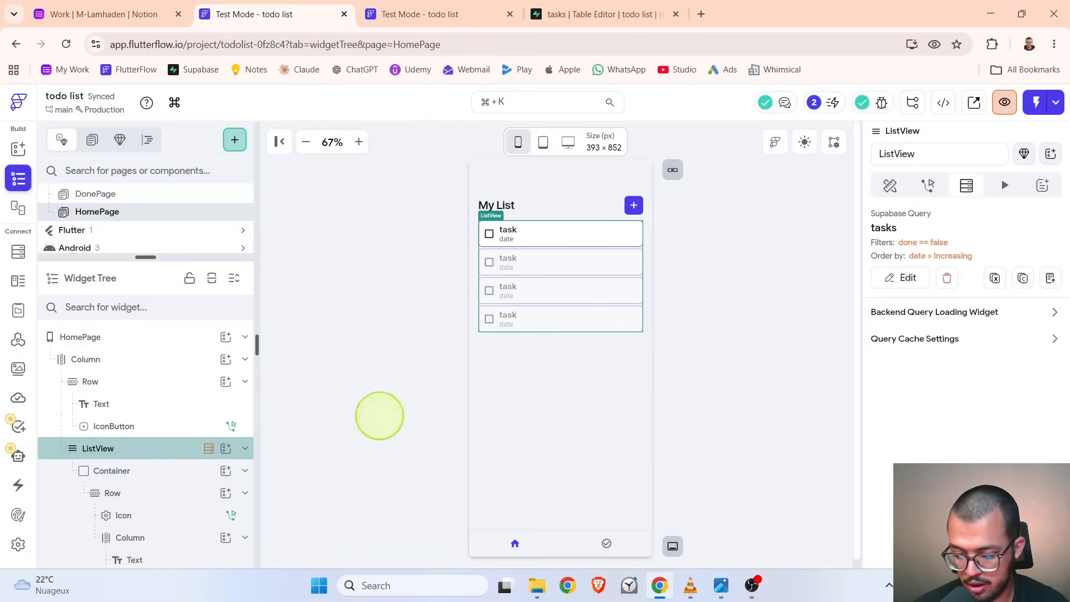
click(900, 277)
scroll(808, 343, down, 2)
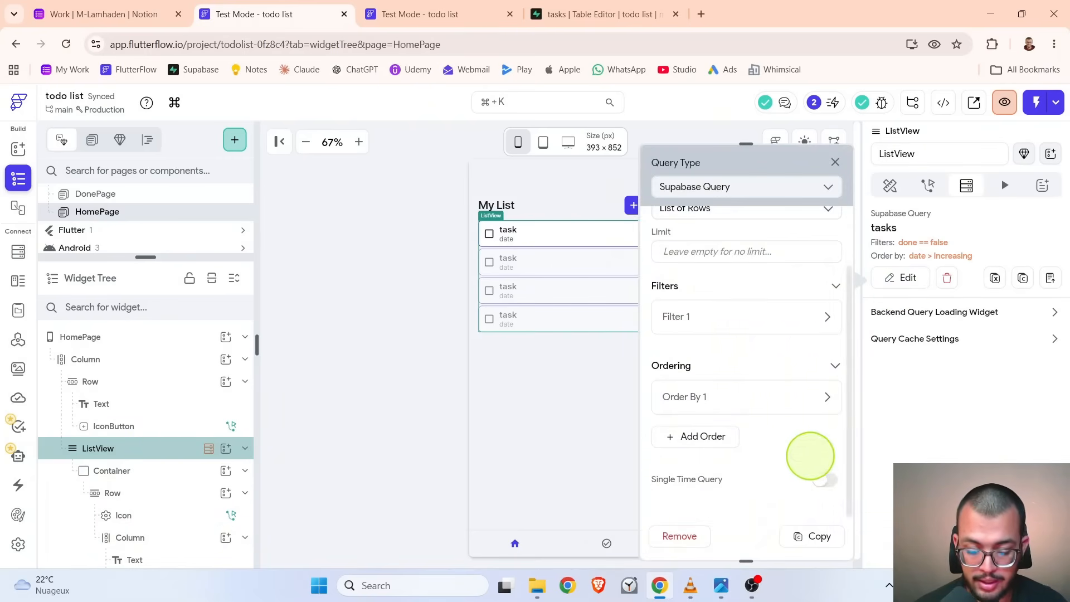
click(829, 485)
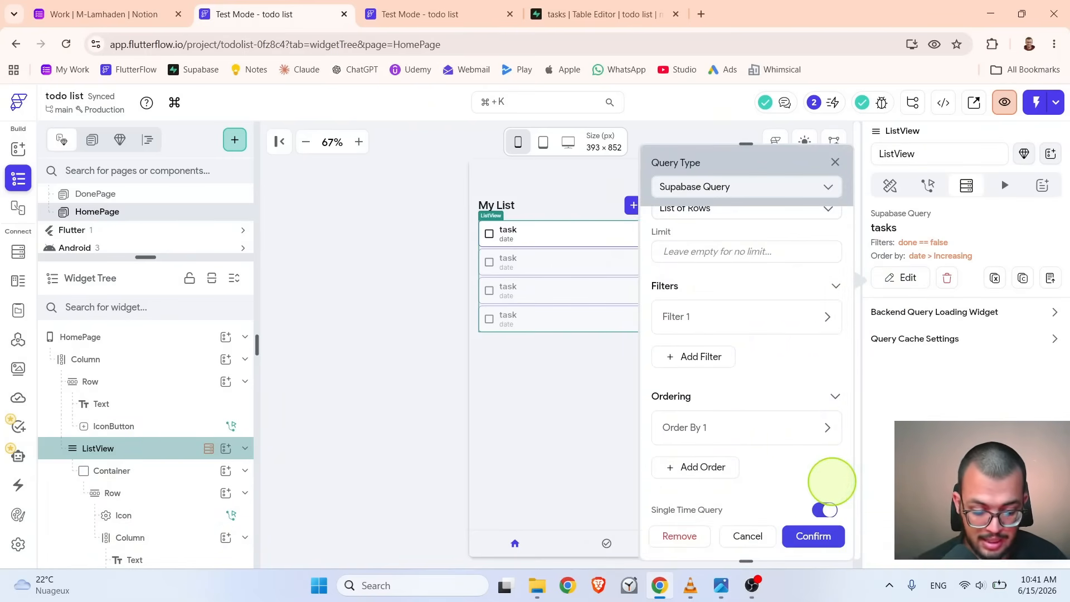
scroll(814, 504, down, 1)
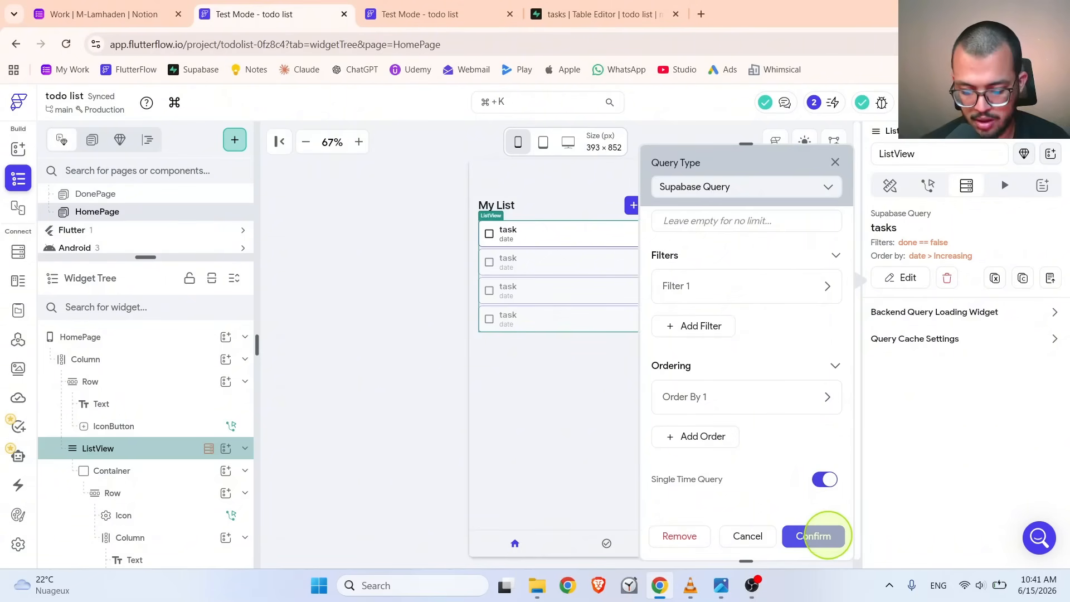
click(826, 533)
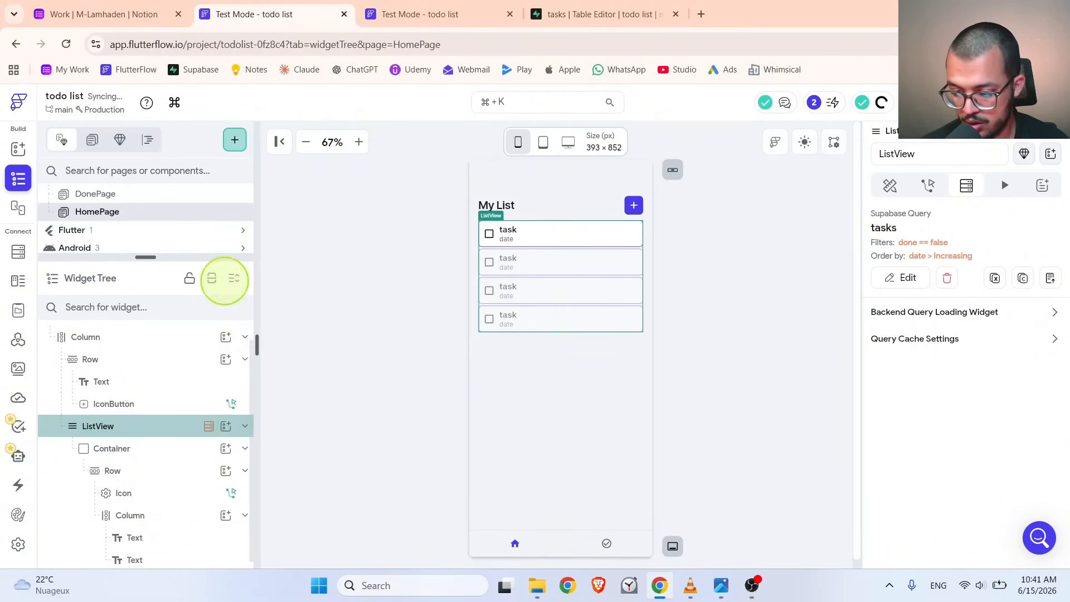
- Enable Single Time Query in the Supabase query of the DonePage ListView and confirm the query
click(137, 195)
click(167, 403)
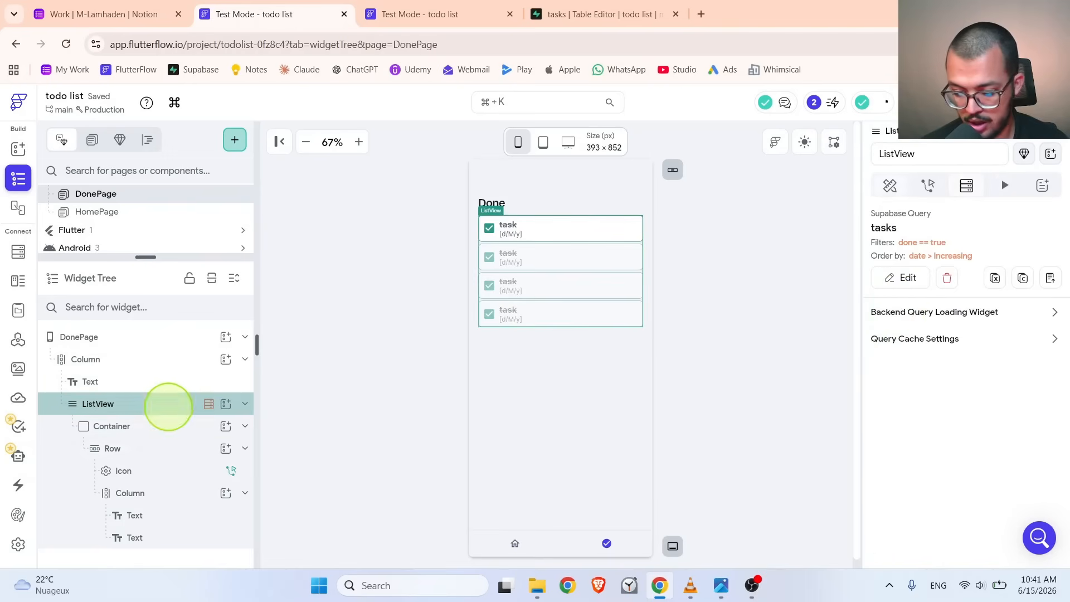
click(902, 277)
scroll(825, 434, down, 1)
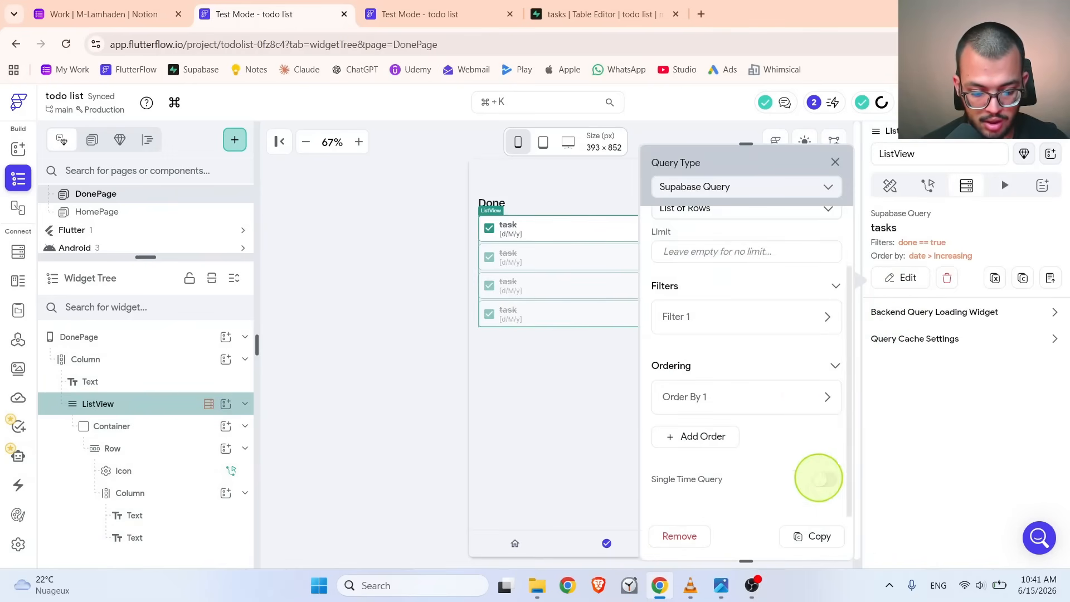
click(823, 479)
click(814, 533)
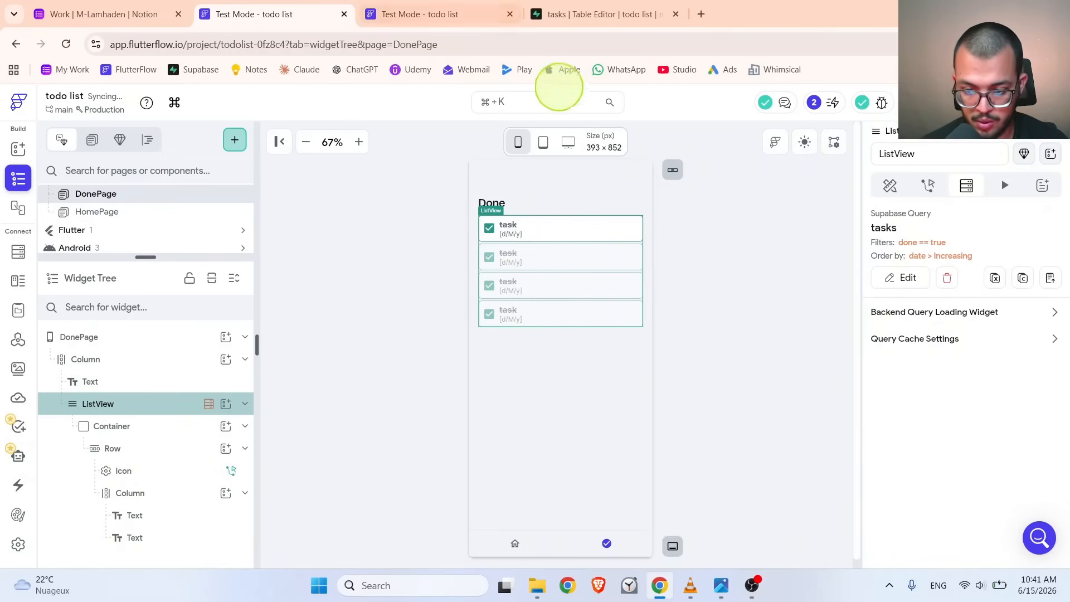
- Reload the test app, mark "buy a book" as done, and unmark "buy a book" and "buy groceries" on the Done page
click(474, 16)
click(1006, 102)
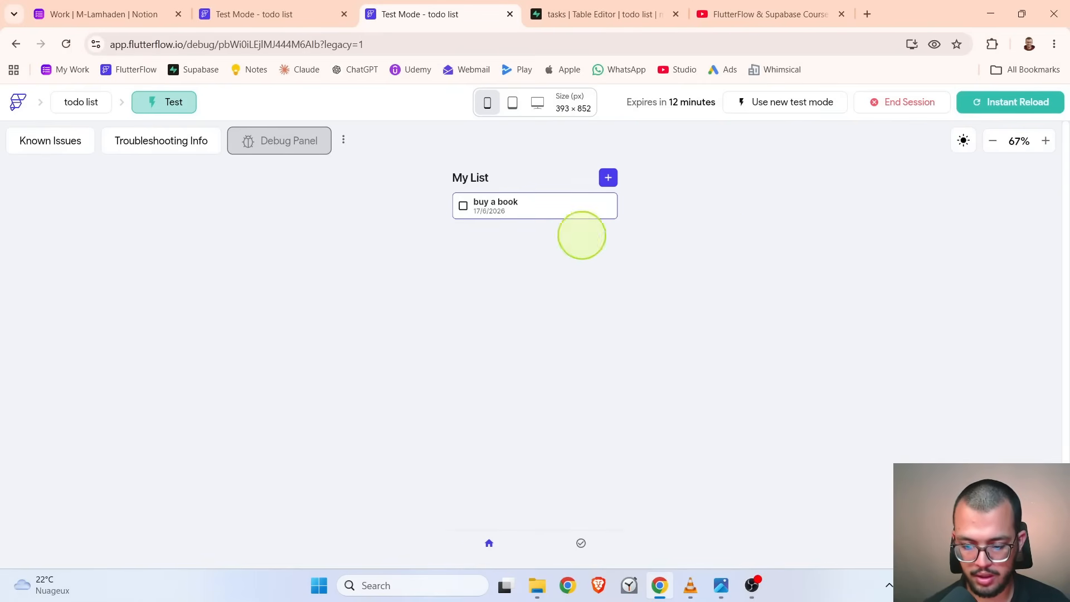
click(463, 205)
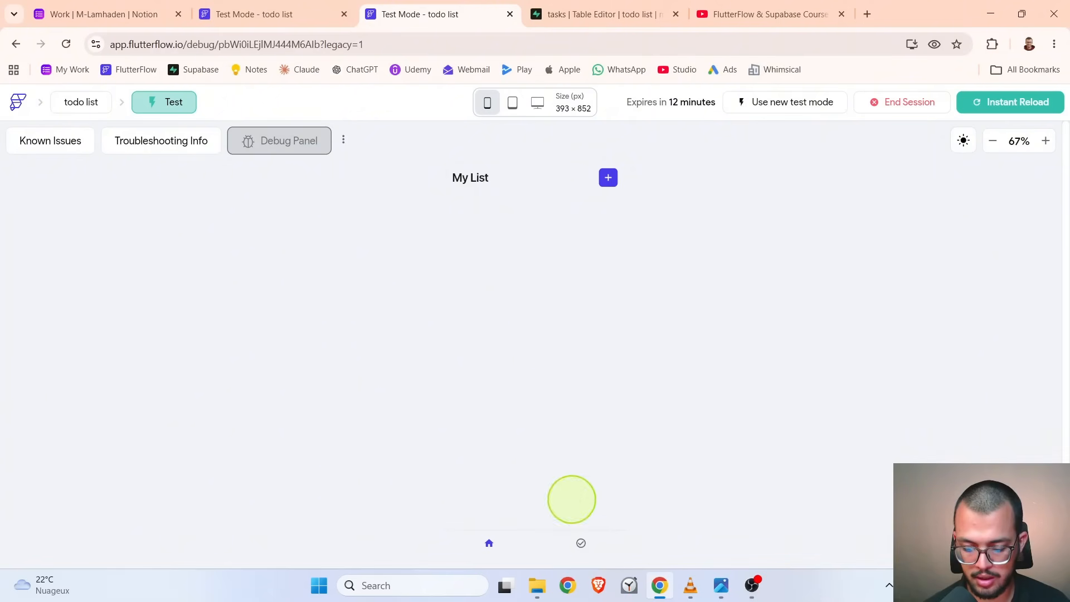
click(581, 543)
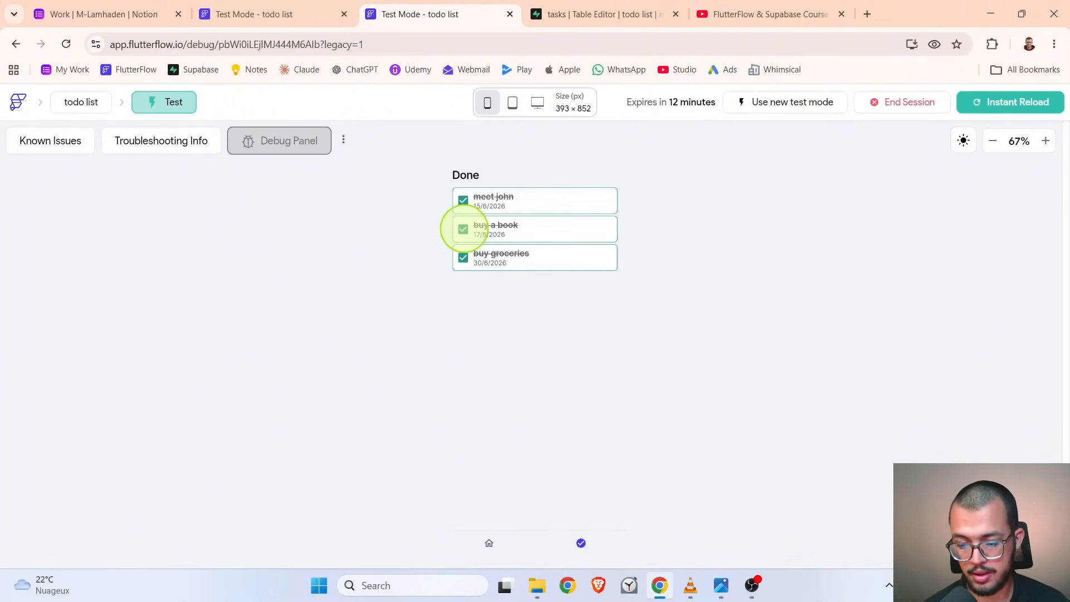
click(463, 228)
click(462, 229)
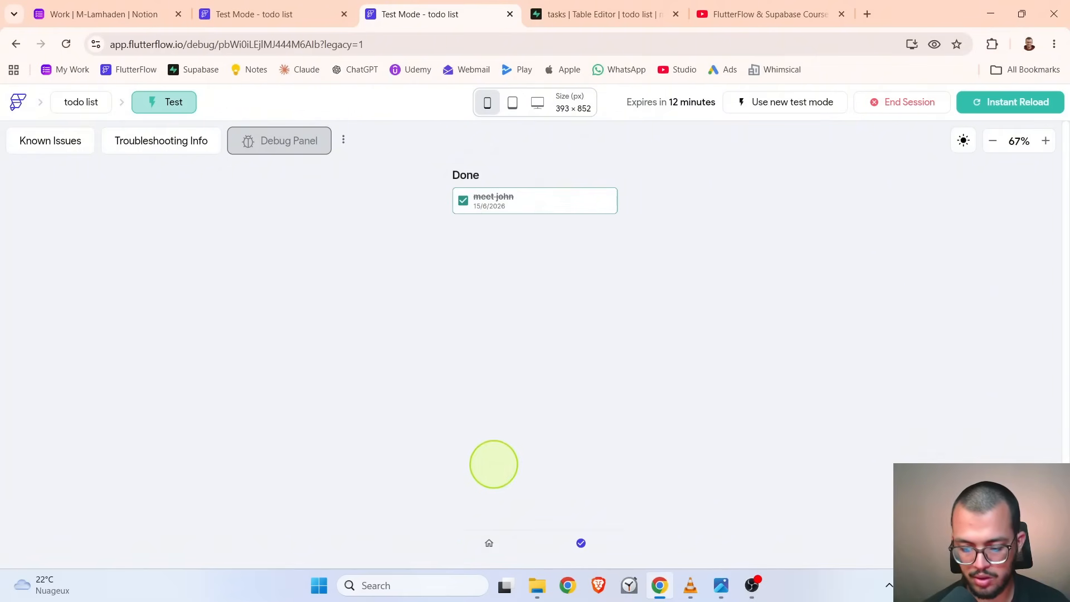
- Return to My List in the test app to check the tasks unmarked on the Done page
click(488, 543)
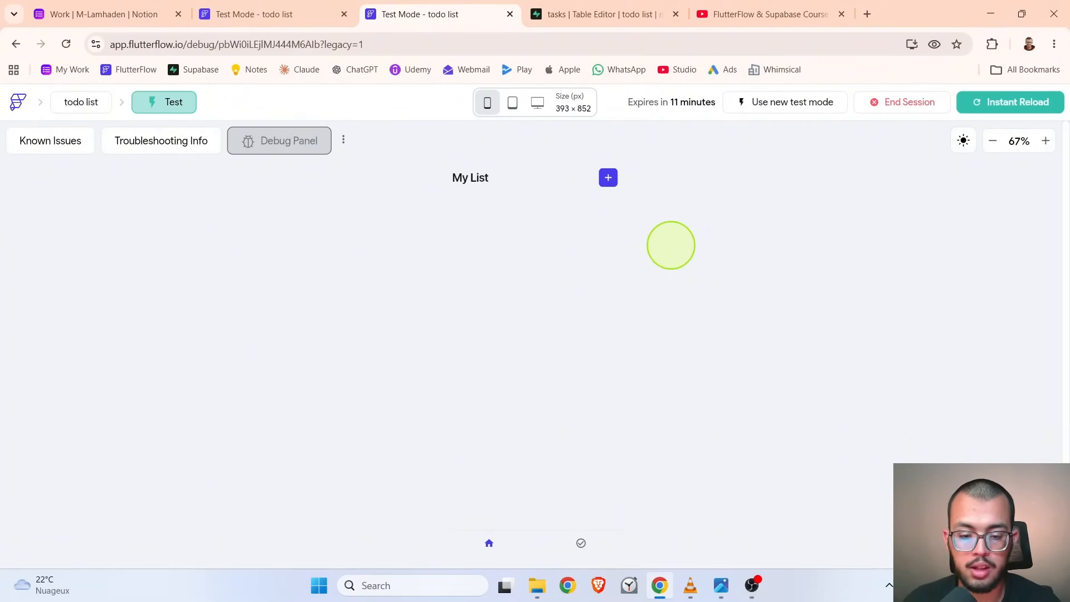
- Switch to the YouTube playlist "FlutterFlow & Supabase Course for Beginners" and look through its Chapter 1 and Chapter 2 episodes
click(769, 10)
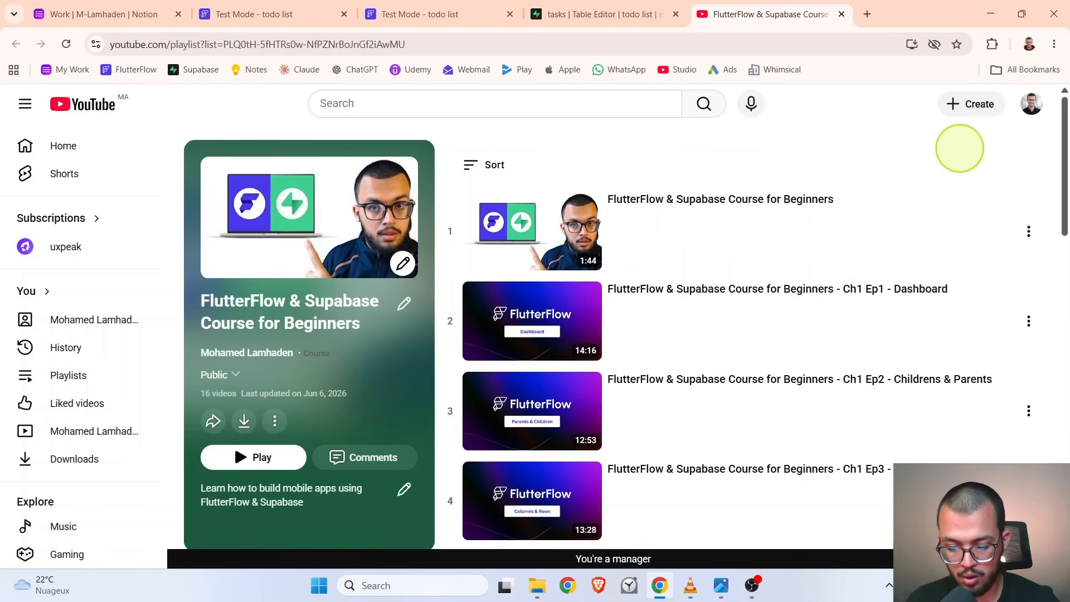
scroll(874, 195, down, 7)
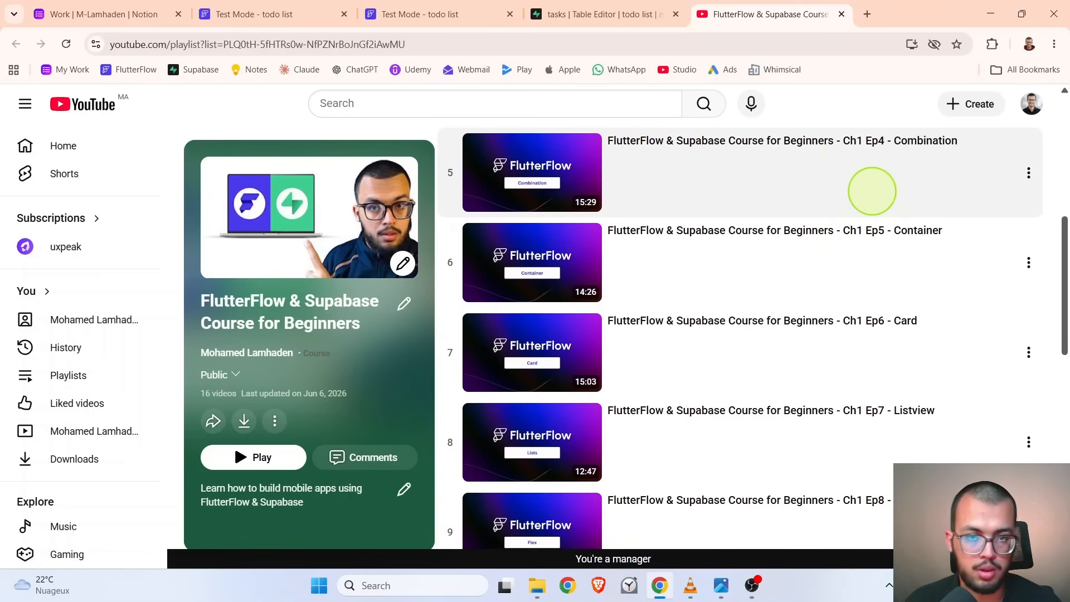
scroll(872, 191, up, 5)
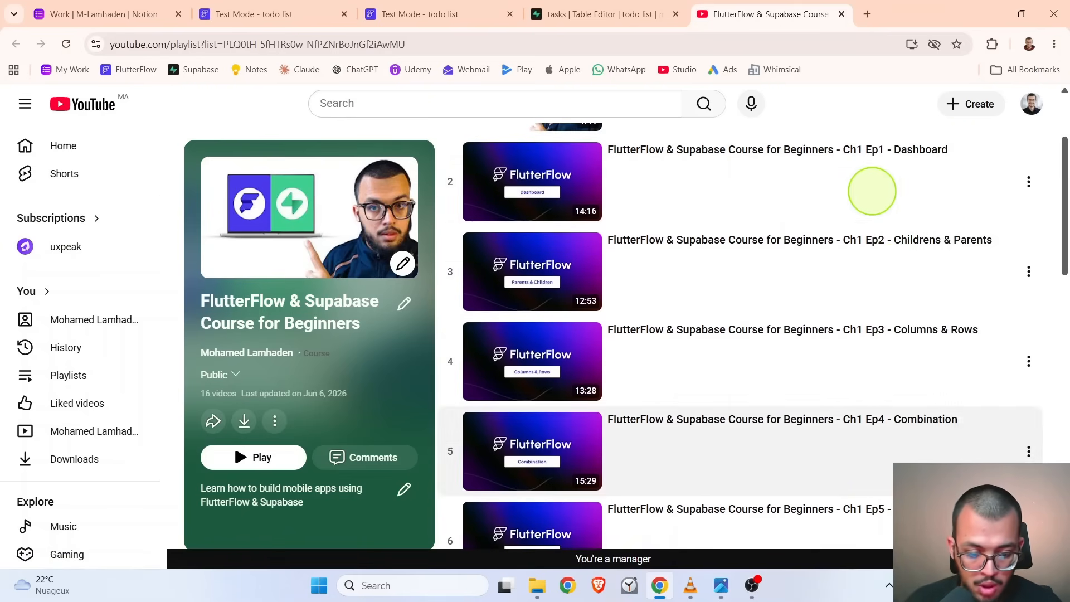
scroll(919, 329, down, 7)
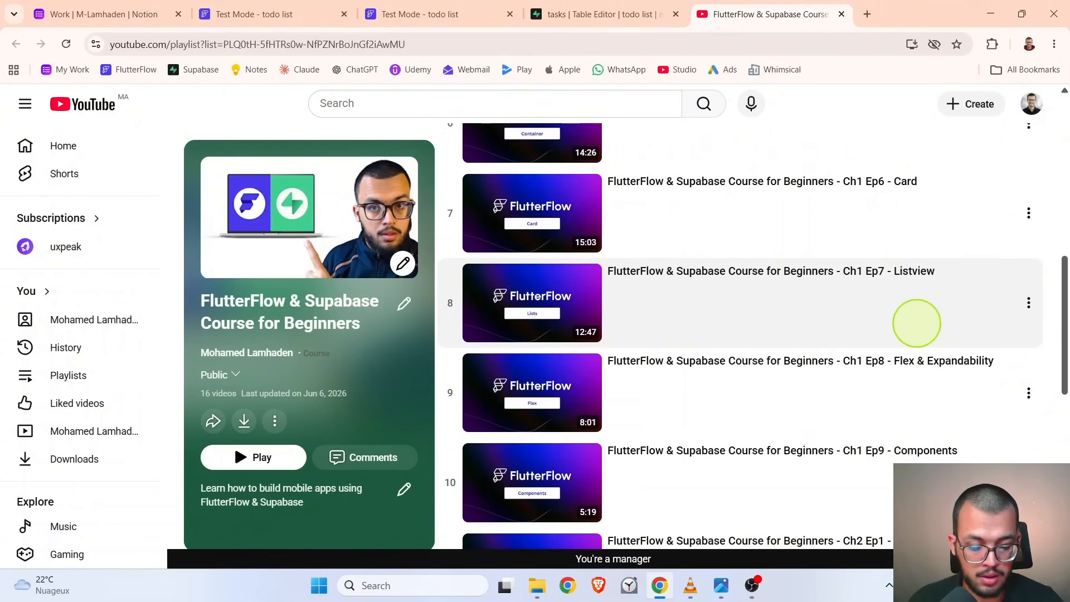
scroll(918, 323, down, 3)
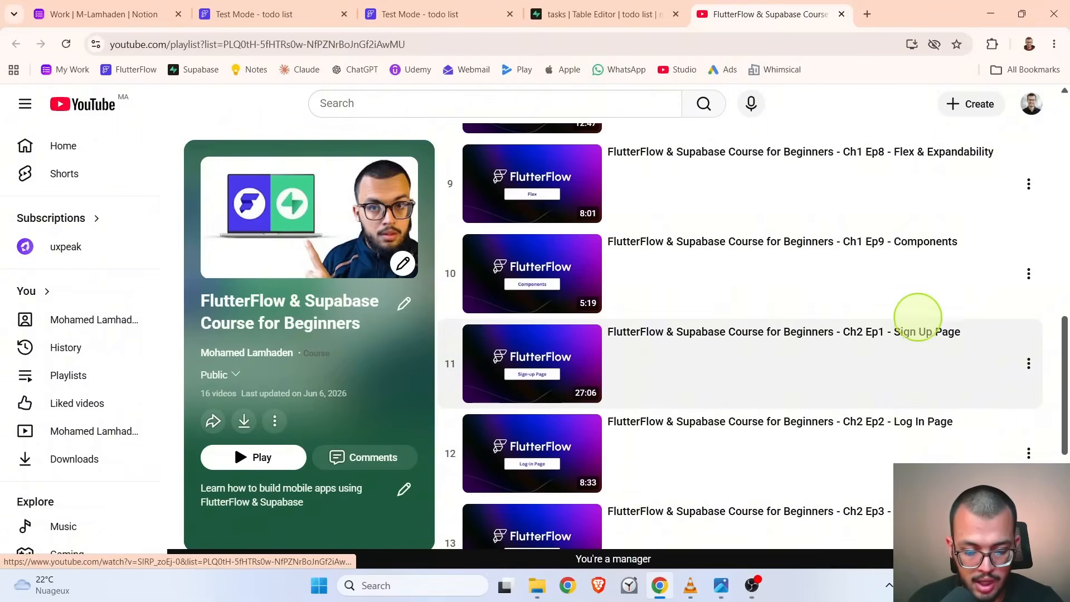
scroll(918, 318, up, 3)
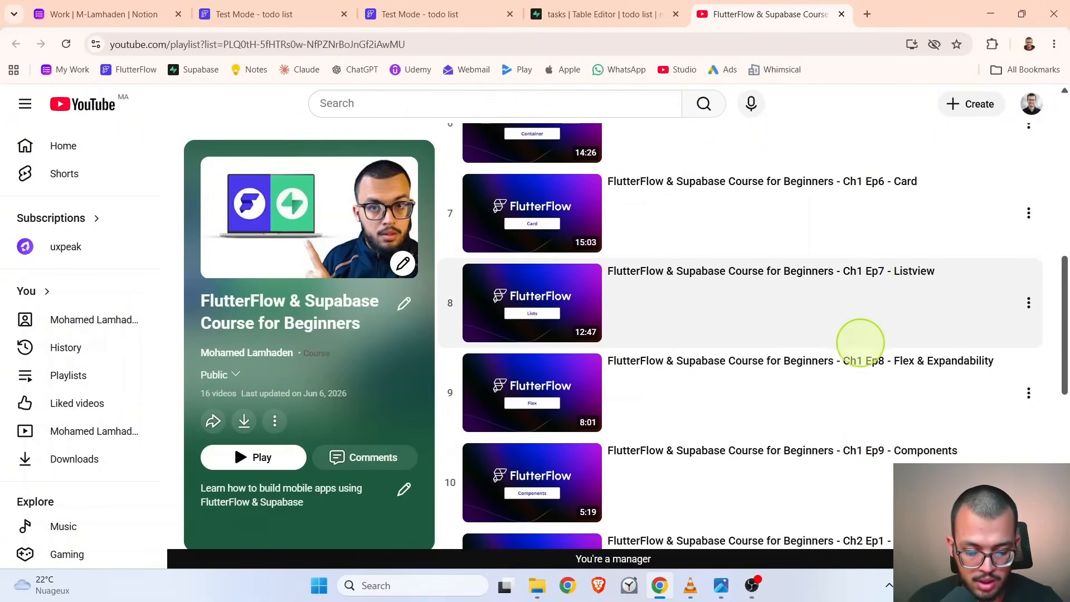
scroll(864, 390, down, 1)
scroll(867, 384, up, 7)
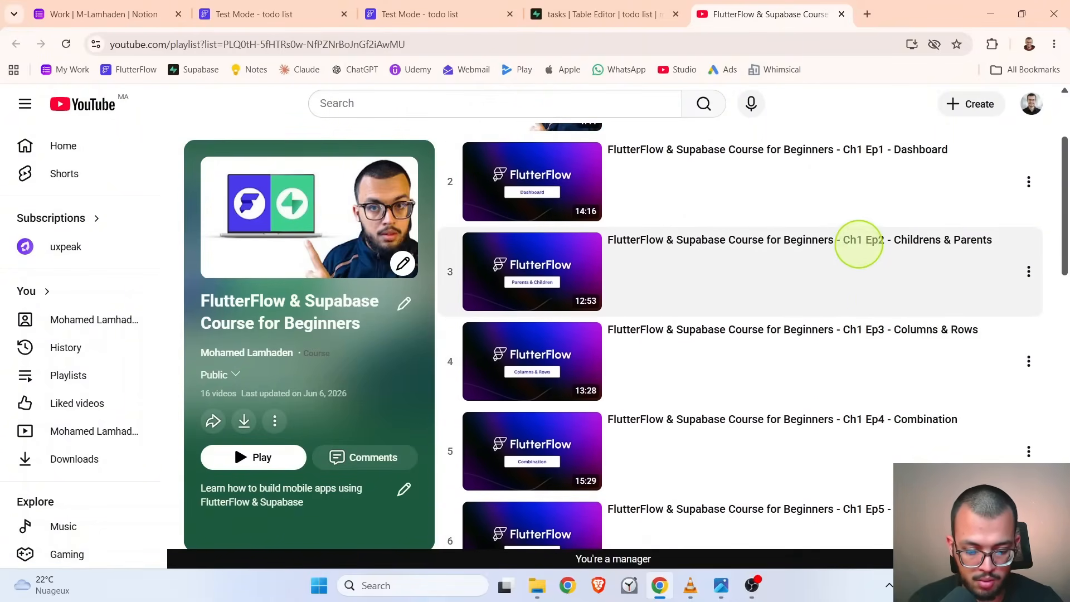
scroll(864, 381, down, 5)
scroll(864, 380, down, 1)
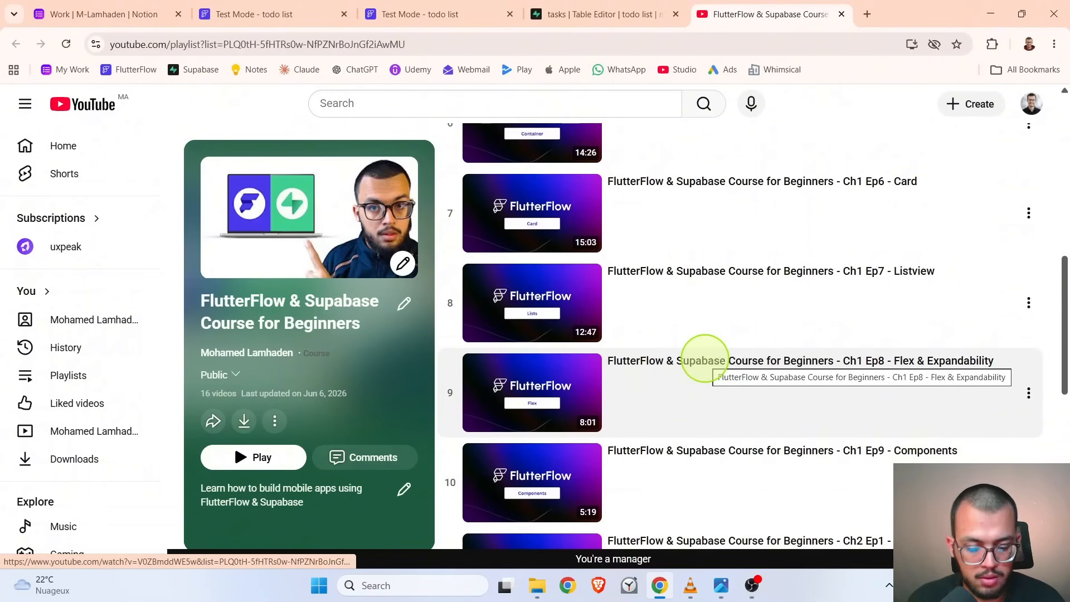
scroll(704, 360, down, 3)
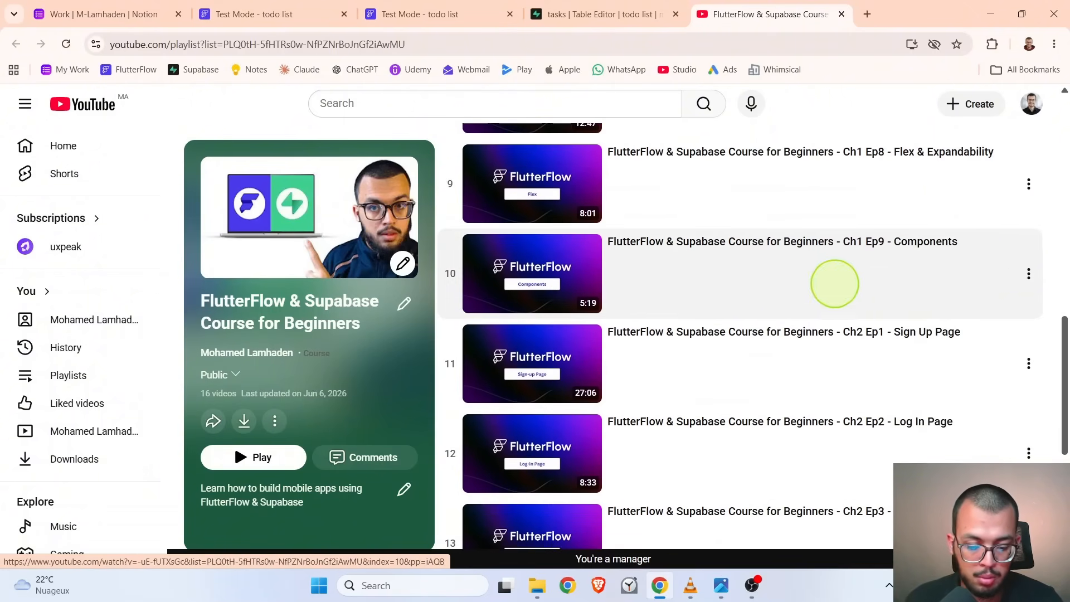
scroll(839, 296, down, 2)
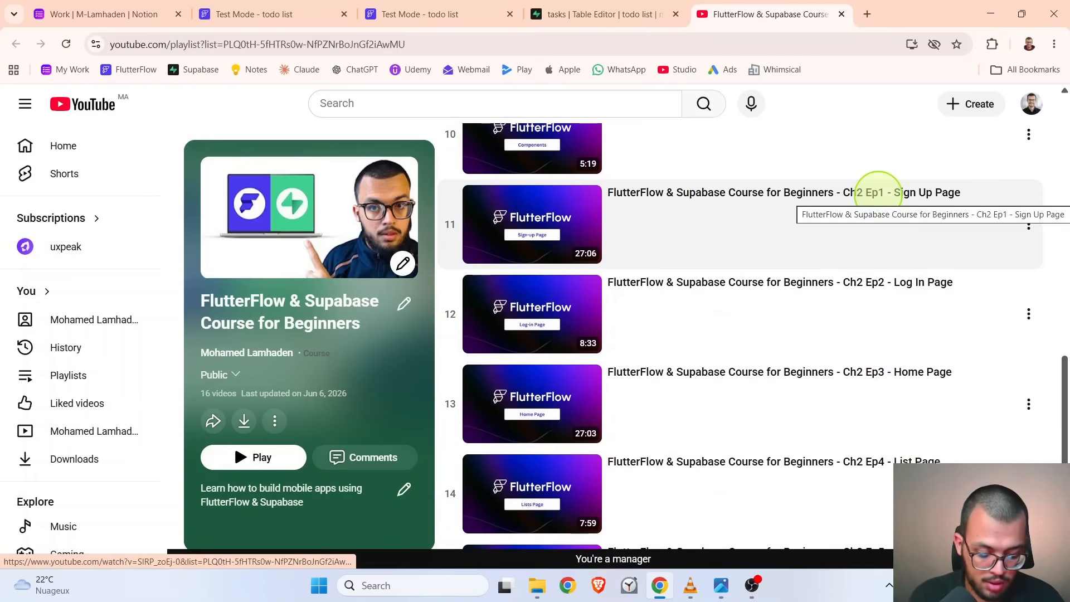
scroll(870, 192, down, 3)
scroll(878, 195, up, 4)
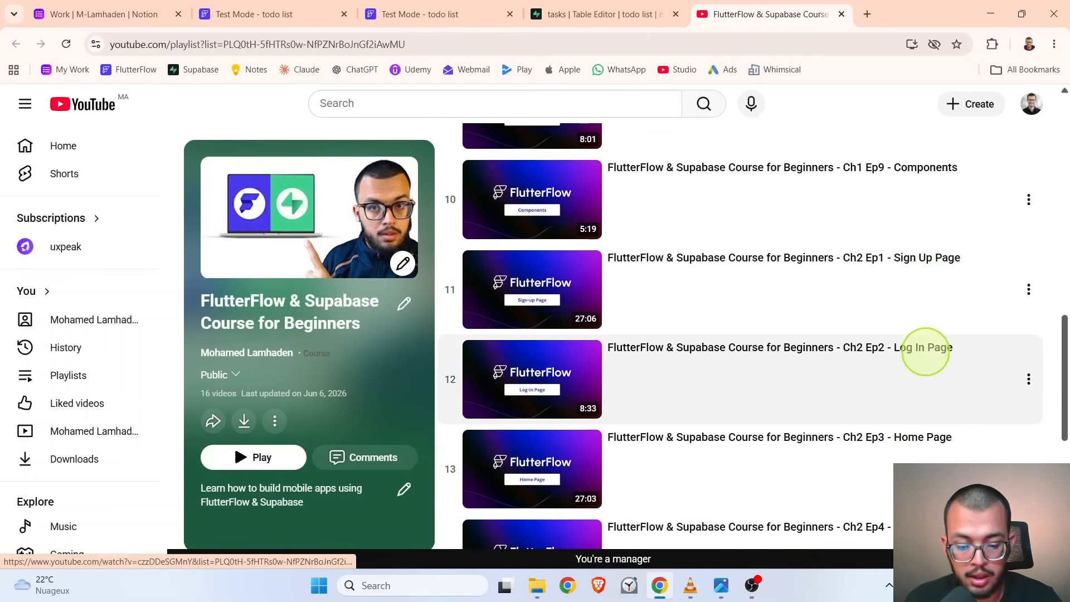
scroll(916, 418, down, 1)
scroll(914, 432, down, 2)
scroll(924, 373, down, 3)
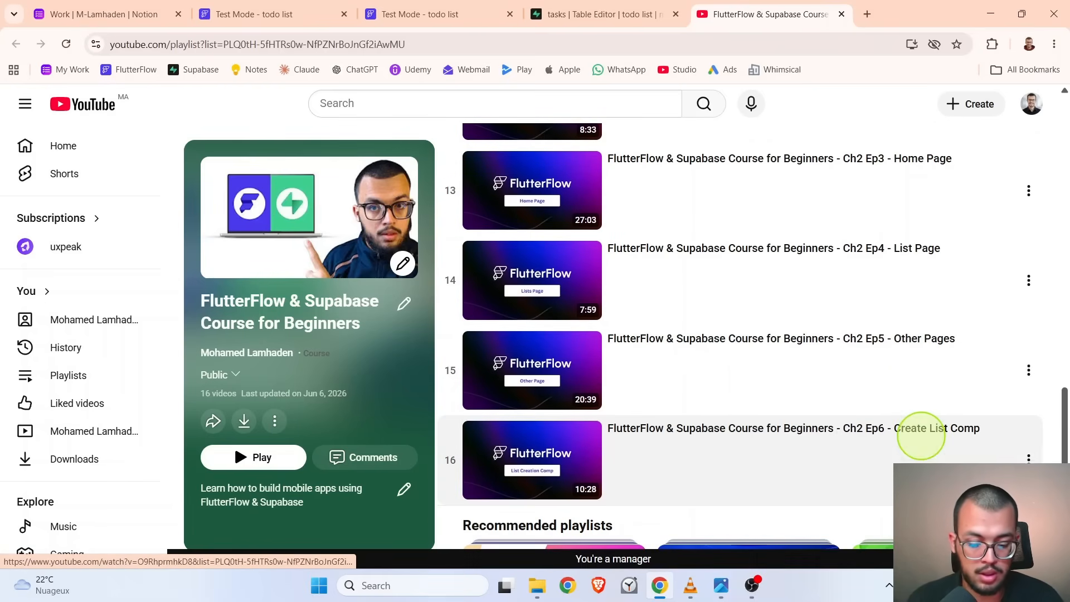
scroll(922, 432, up, 3)
scroll(921, 435, up, 5)
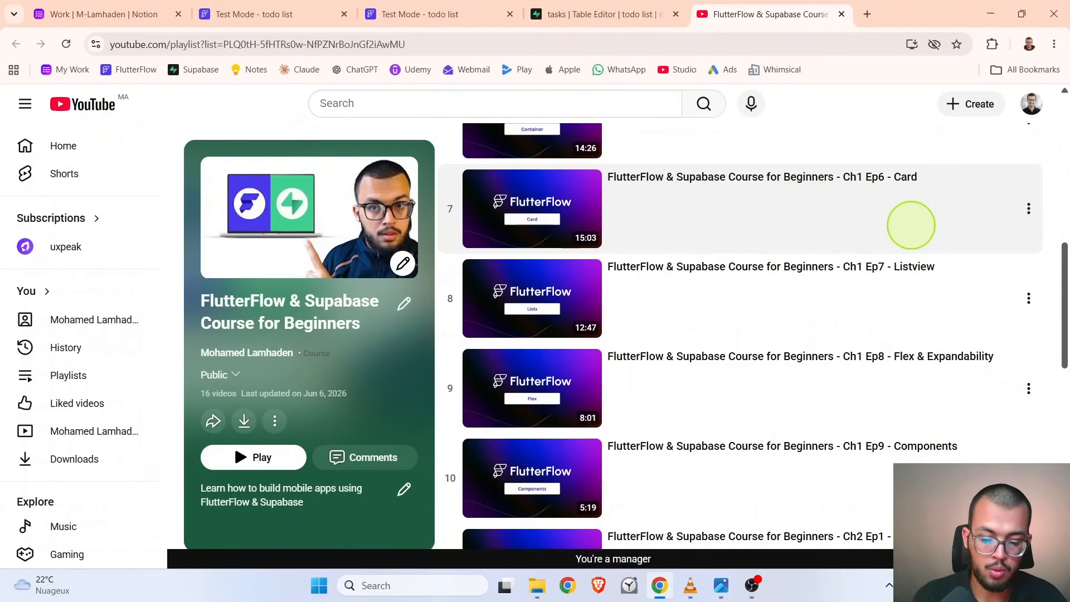
scroll(911, 225, down, 2)
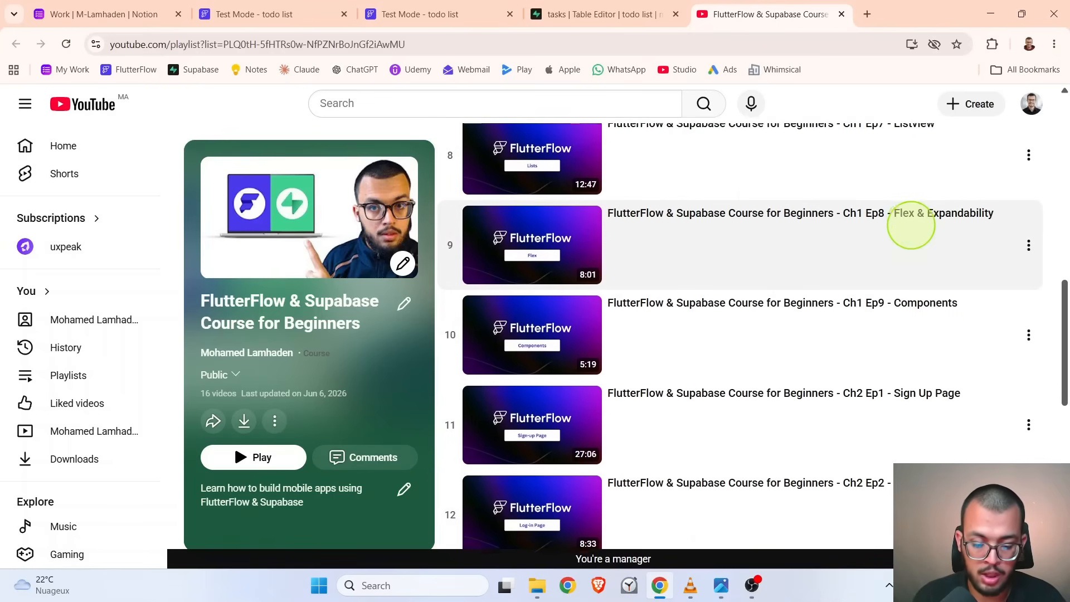
scroll(911, 225, down, 3)
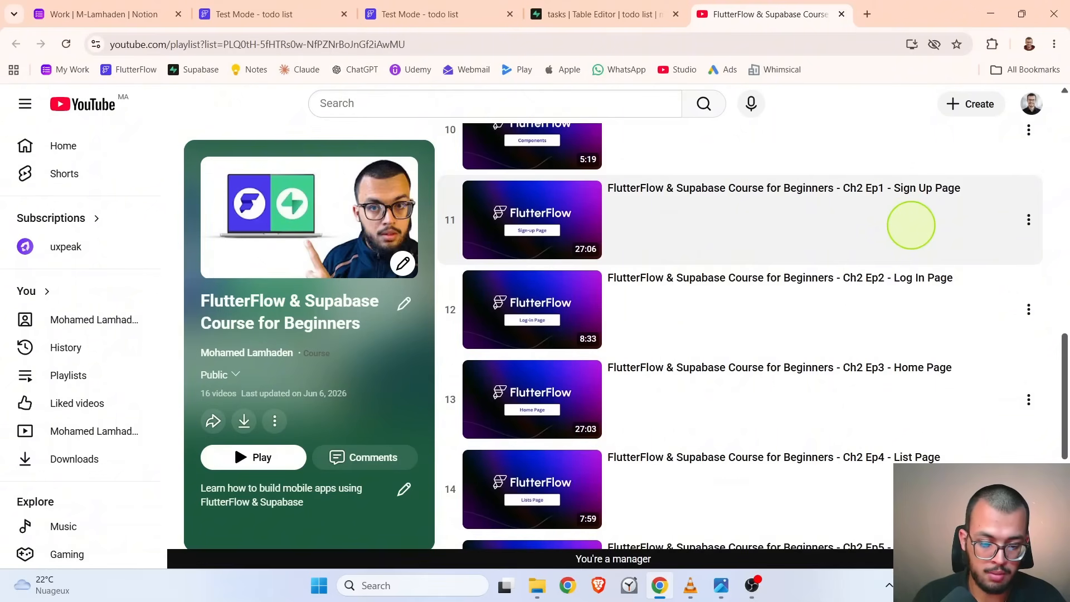
scroll(911, 225, up, 8)
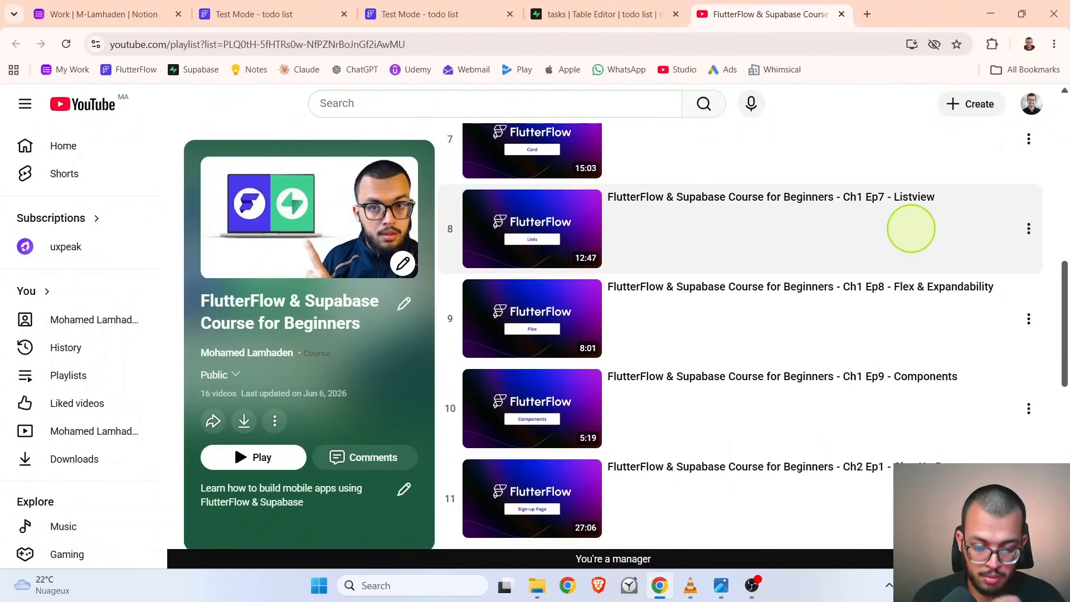
scroll(911, 228, up, 5)
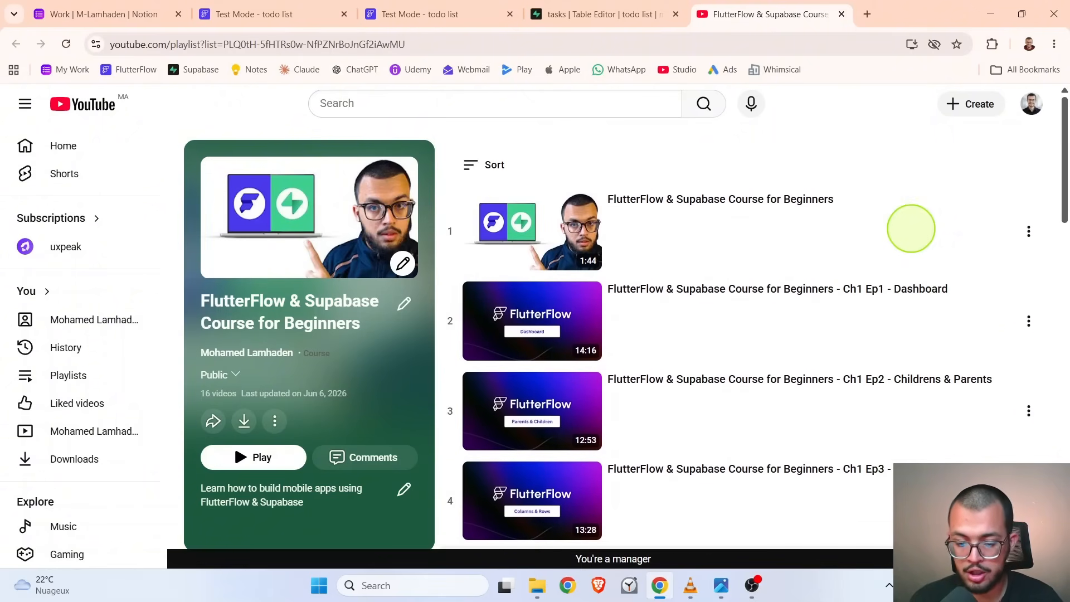